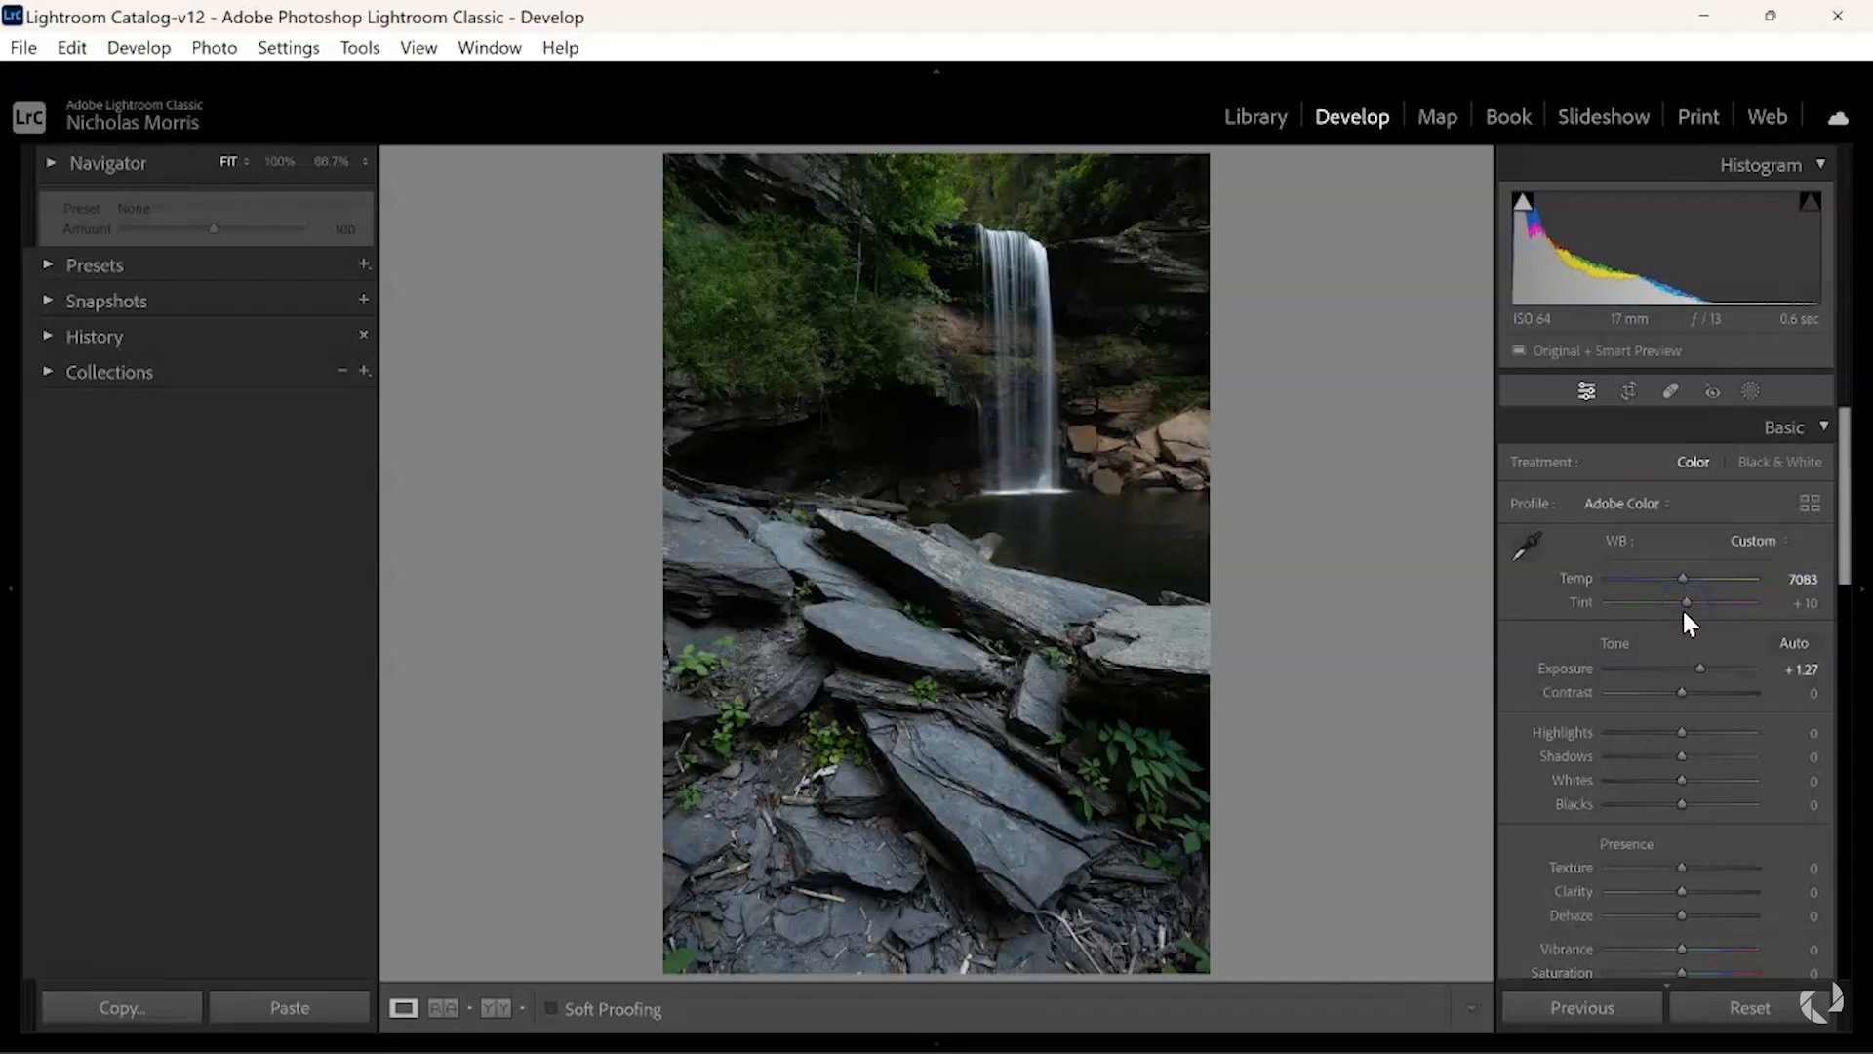
- Set the waterfall photo's Tint to +14, Contrast to -12, Highlights to -10 and Shadows to +33
{"action": "left_click", "coordinate": [1697, 599]}
{"action": "left_click_drag", "start_coordinate": [1700, 604], "coordinate": [1694, 610]}
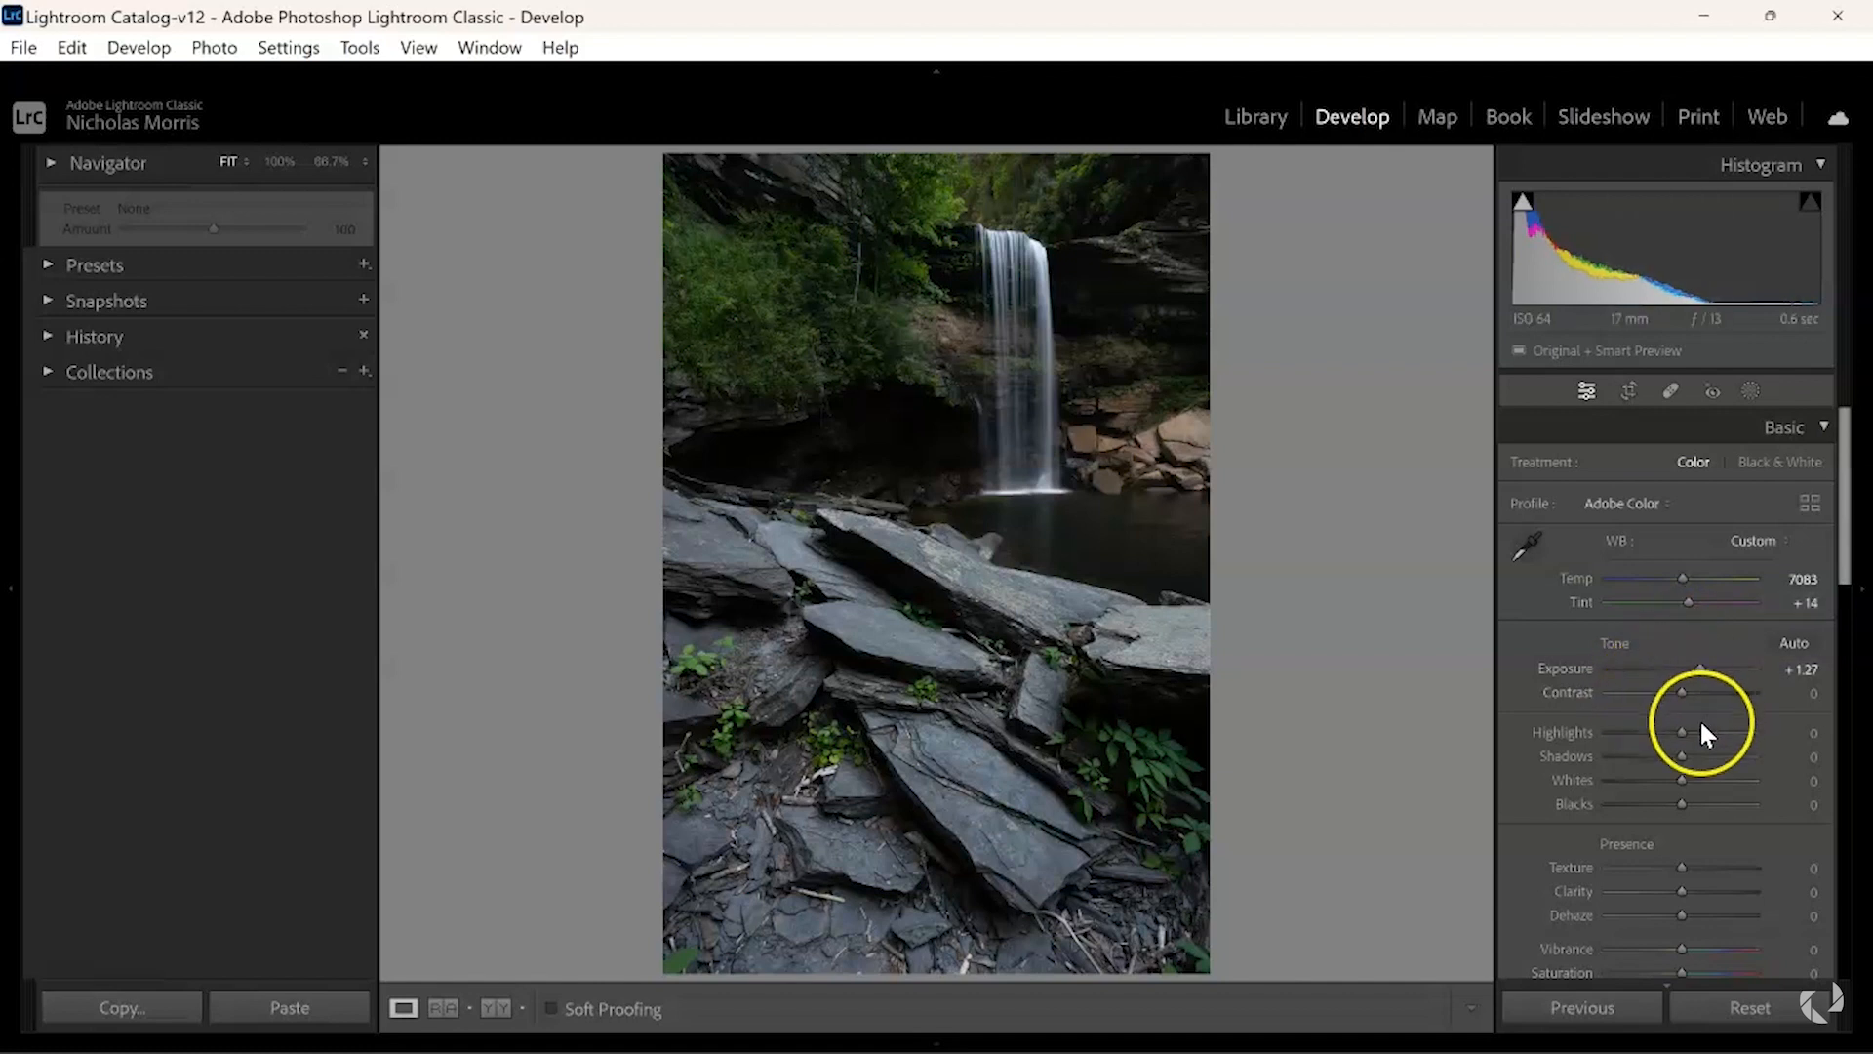
{"action": "left_click_drag", "start_coordinate": [1687, 686], "coordinate": [1674, 734]}
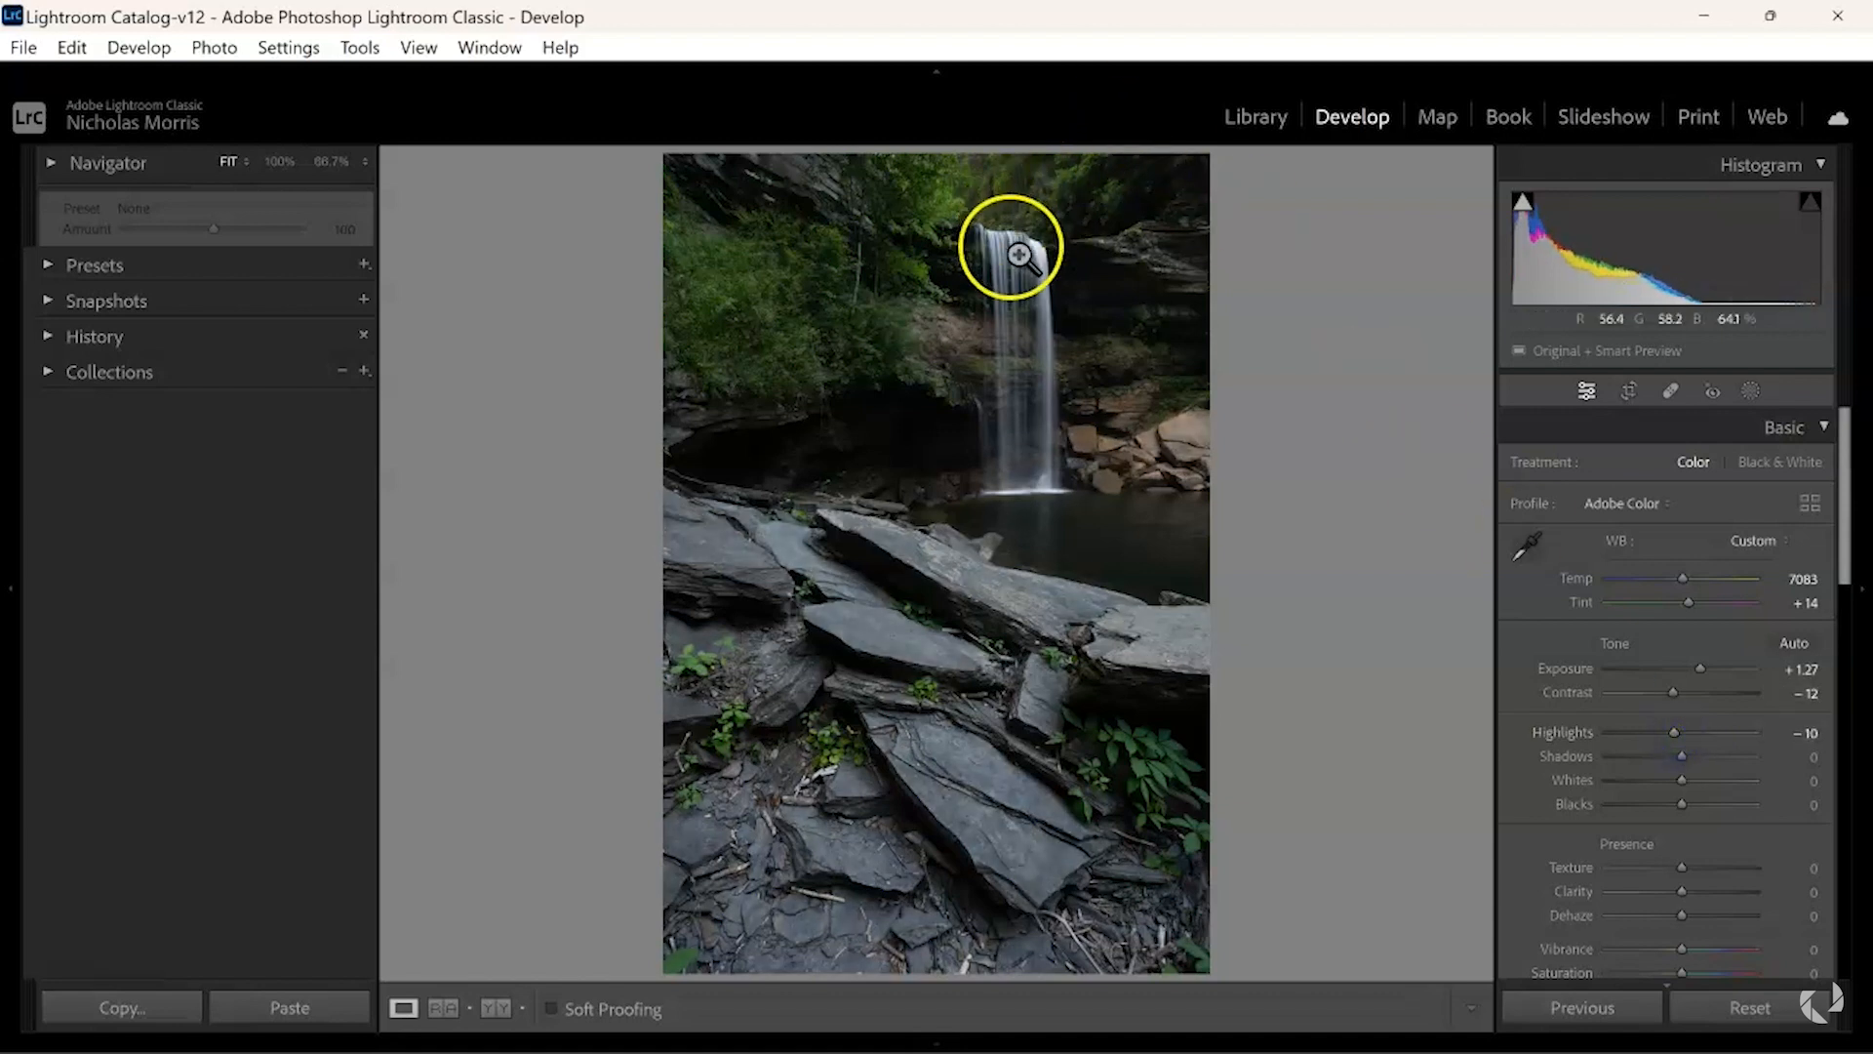
{"action": "mouse_move", "coordinate": [1682, 764]}
{"action": "left_mouse_down"}
{"action": "mouse_move", "coordinate": [1733, 767]}
{"action": "mouse_move", "coordinate": [1714, 771]}
{"action": "left_mouse_up"}
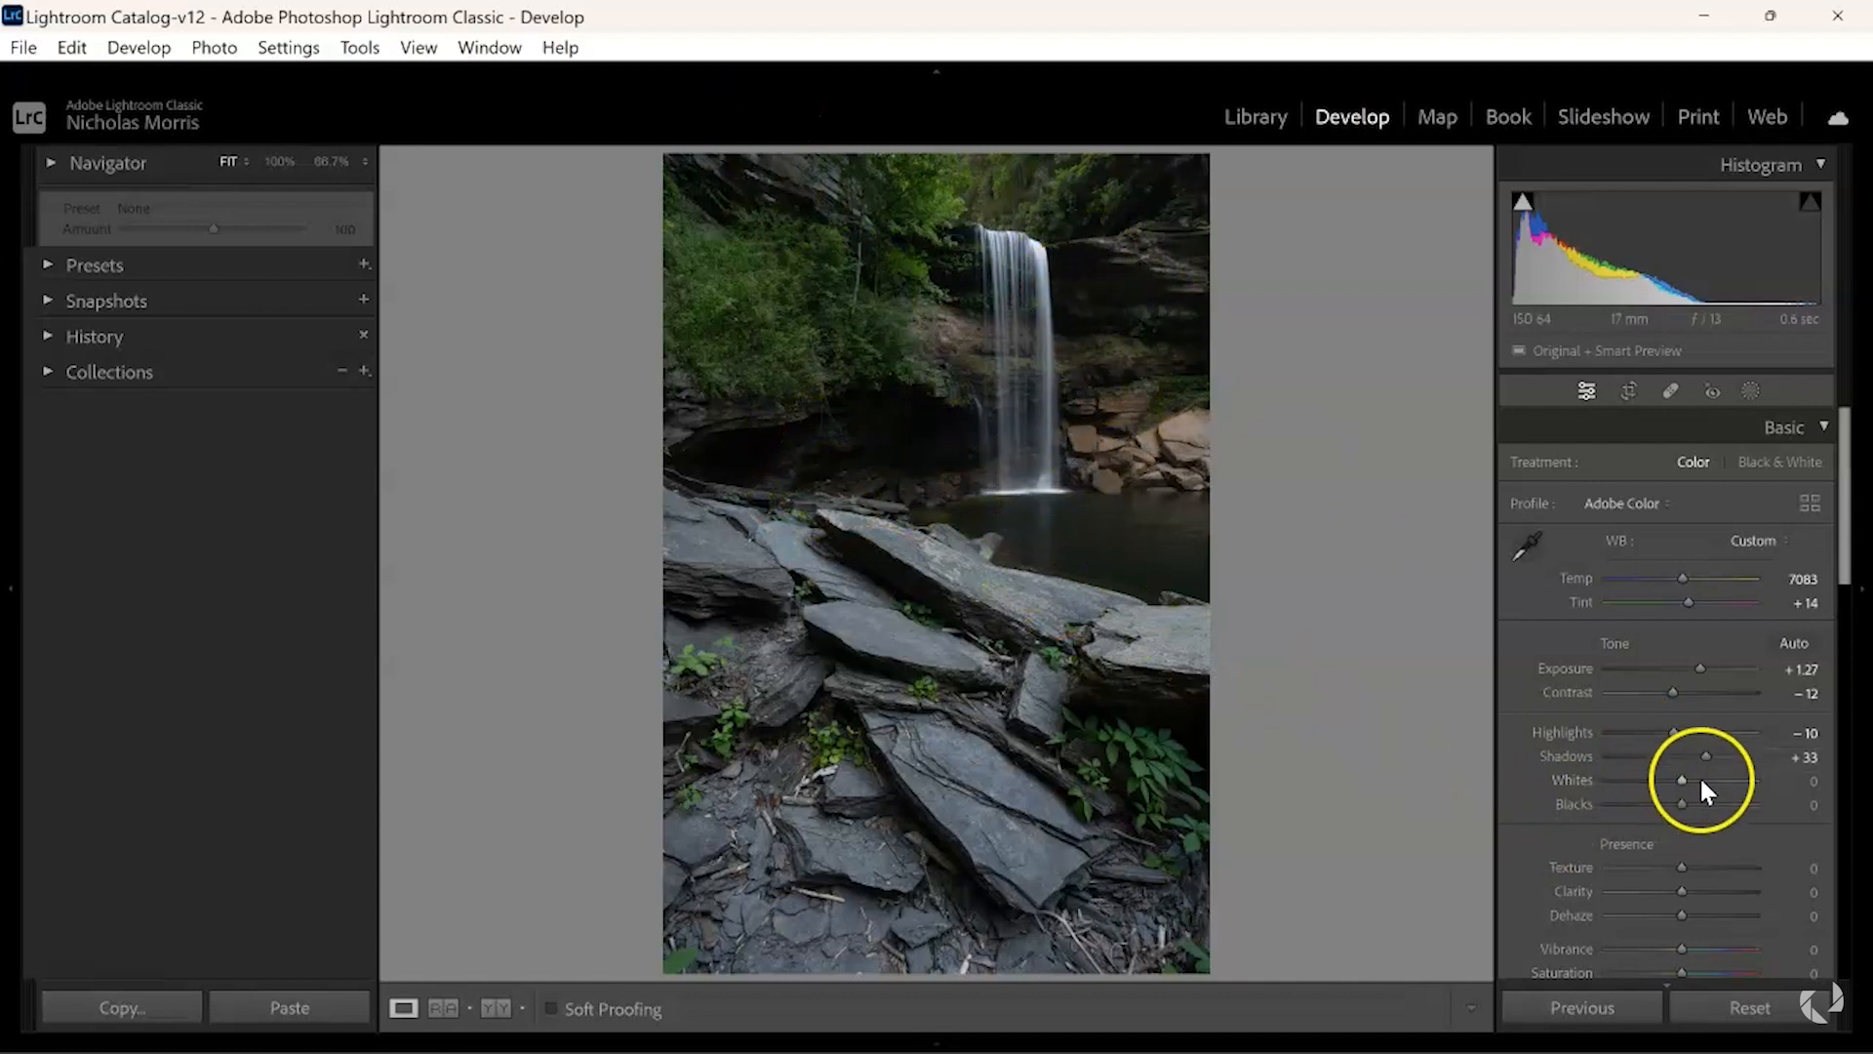
{"action": "left_click_drag", "start_coordinate": [1706, 756], "coordinate": [1677, 804]}
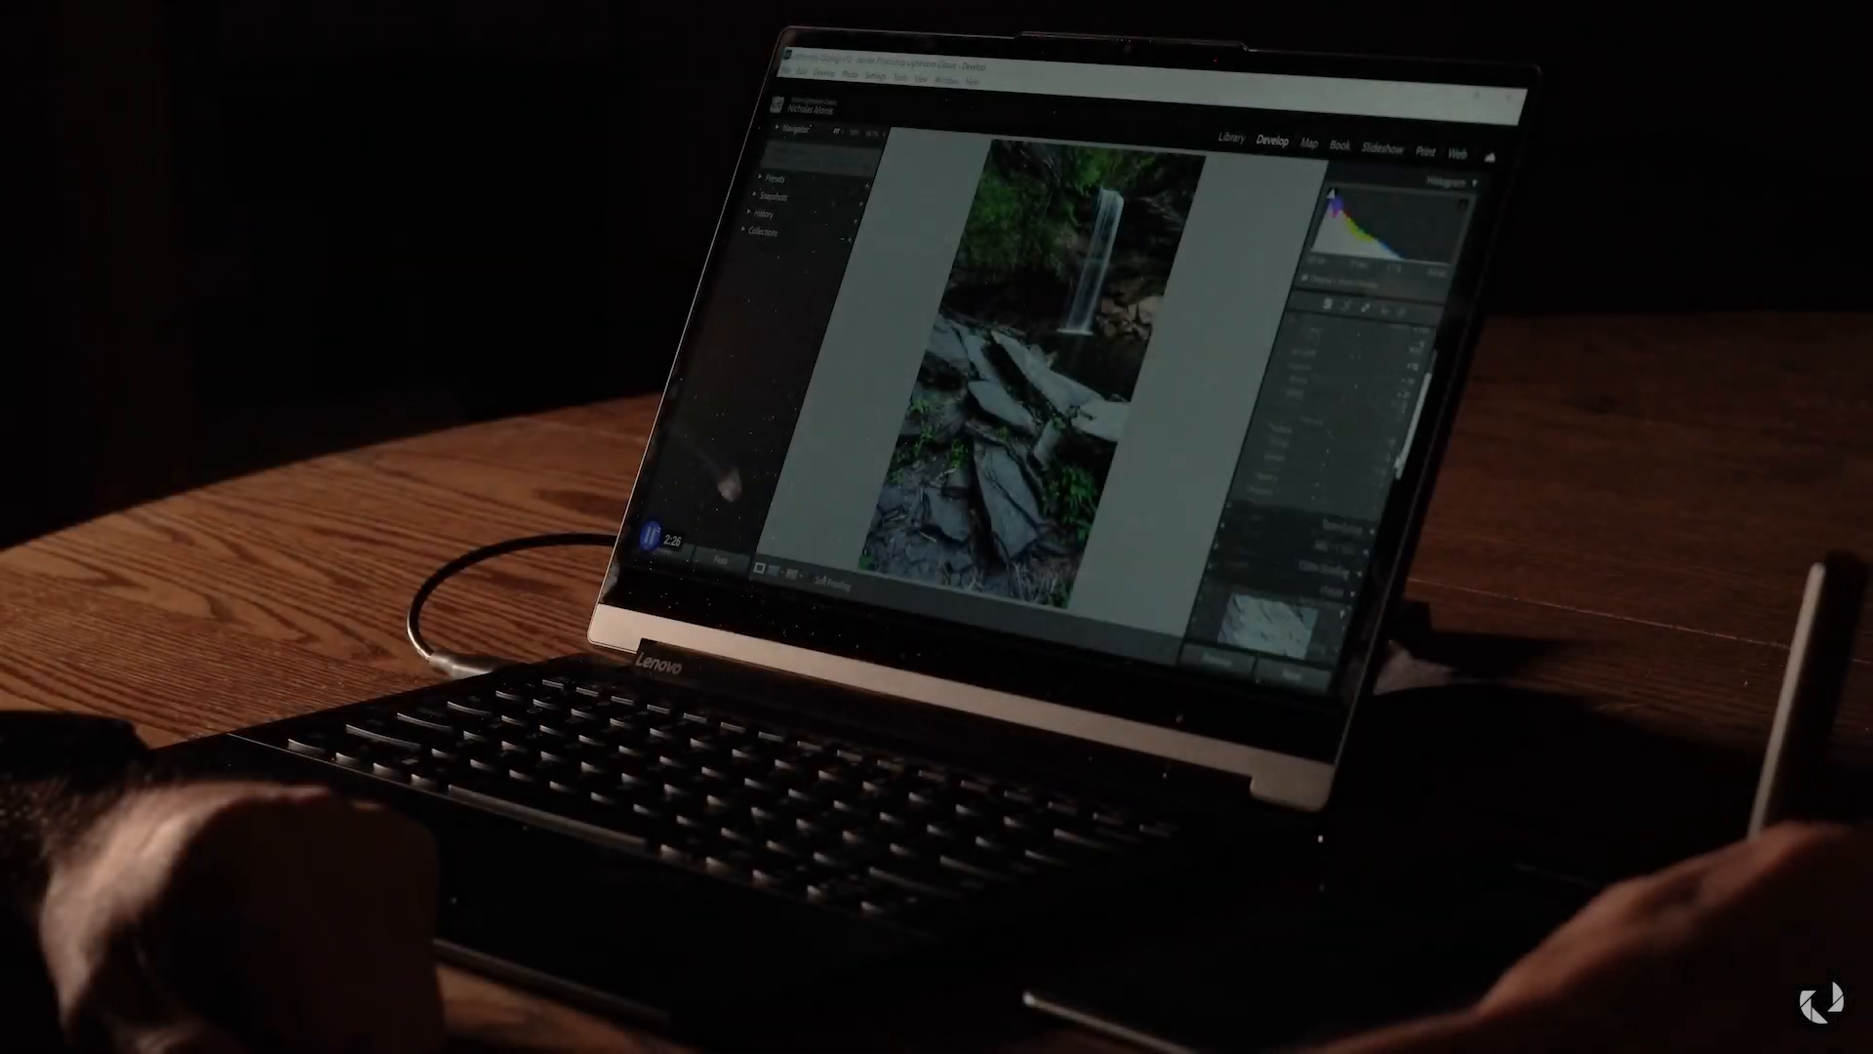
- Toggle the lens profile corrections several times to compare their effect, and leave them disabled
{"action": "left_click_drag", "start_coordinate": [1366, 549], "coordinate": [1344, 629]}
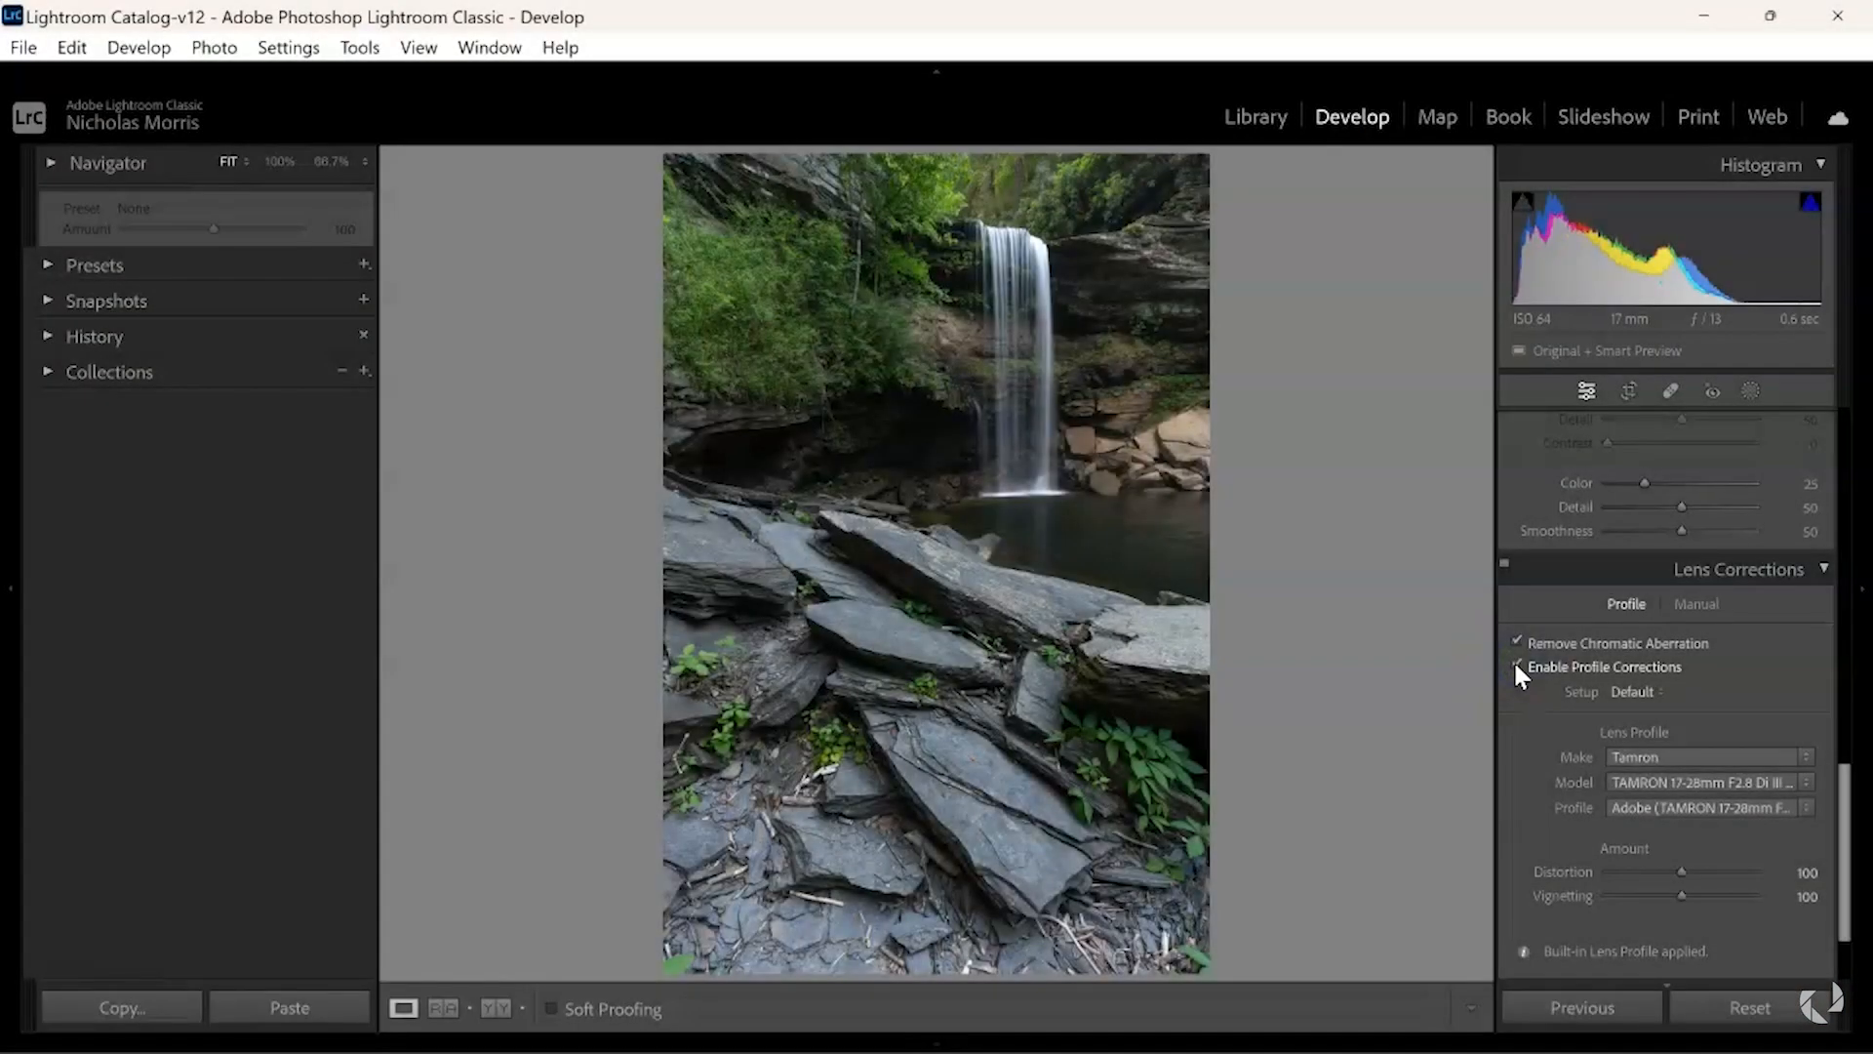
{"action": "left_click", "coordinate": [1514, 667]}
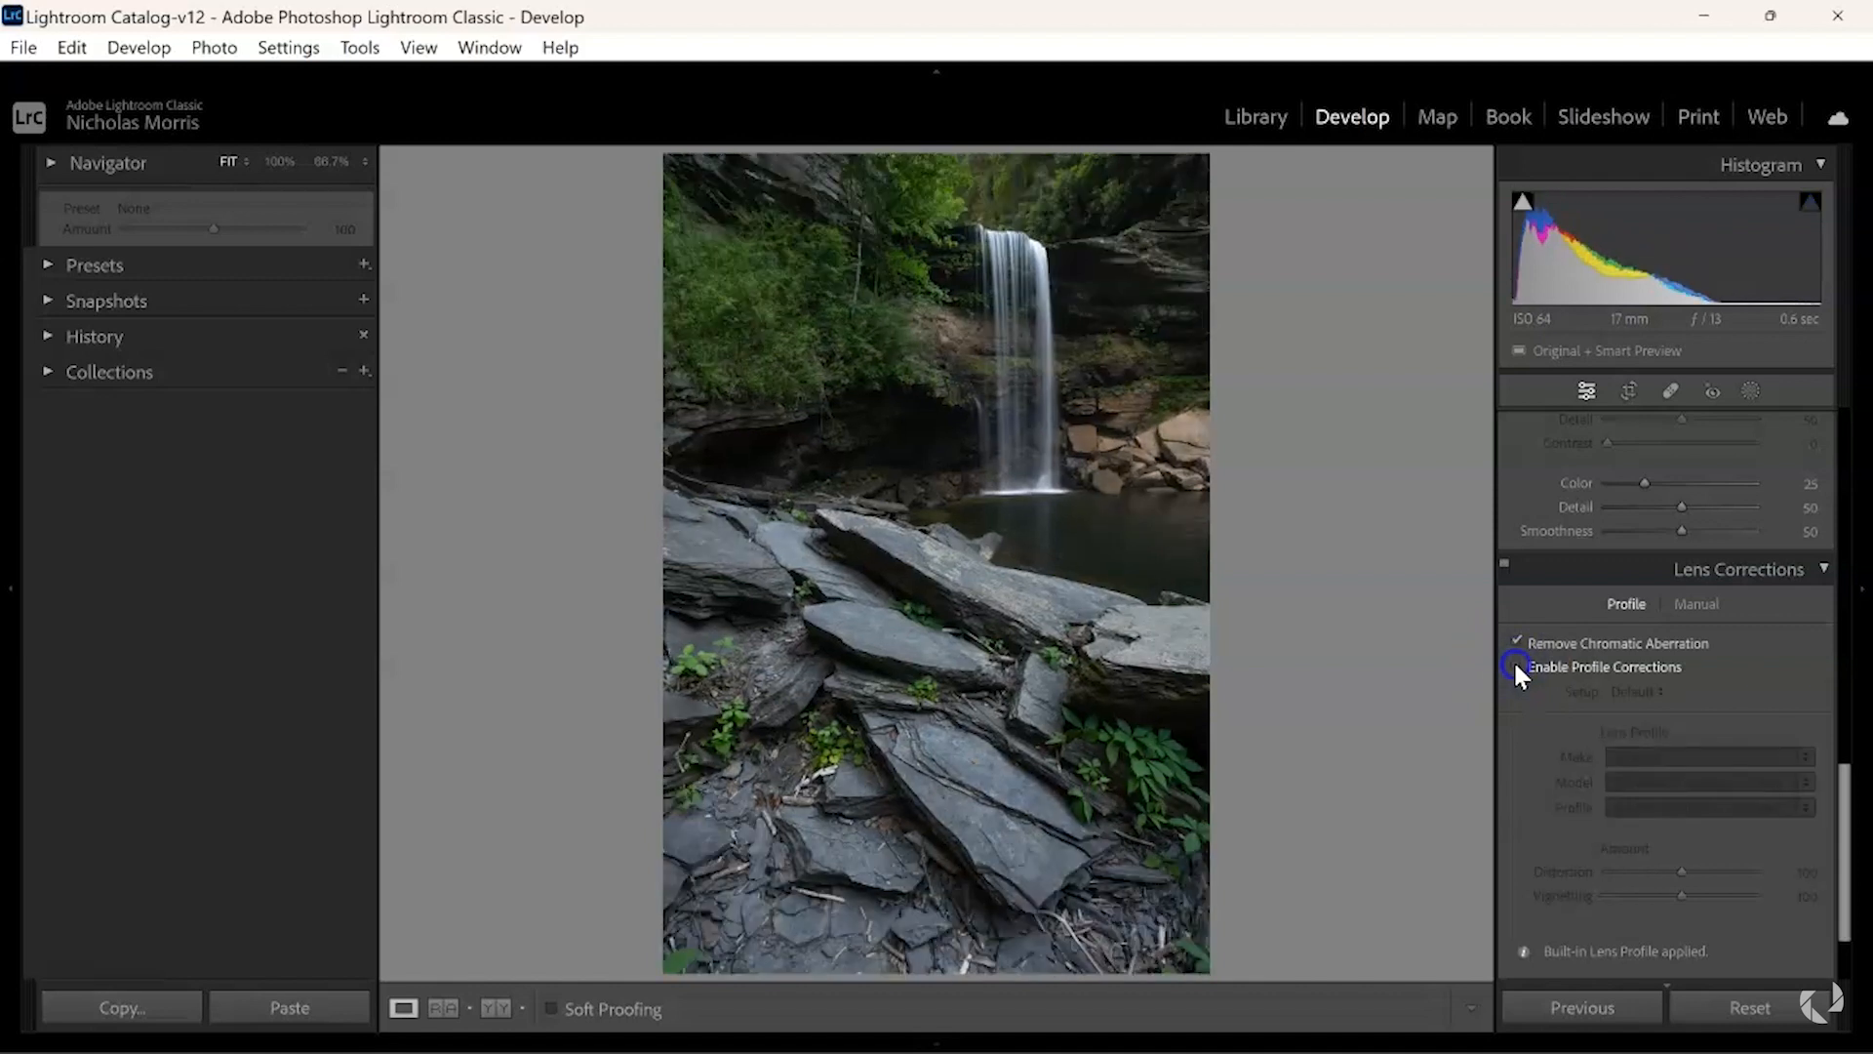
{"action": "left_click", "coordinate": [1516, 669]}
{"action": "left_click", "coordinate": [1516, 670]}
{"action": "left_click", "coordinate": [1515, 670]}
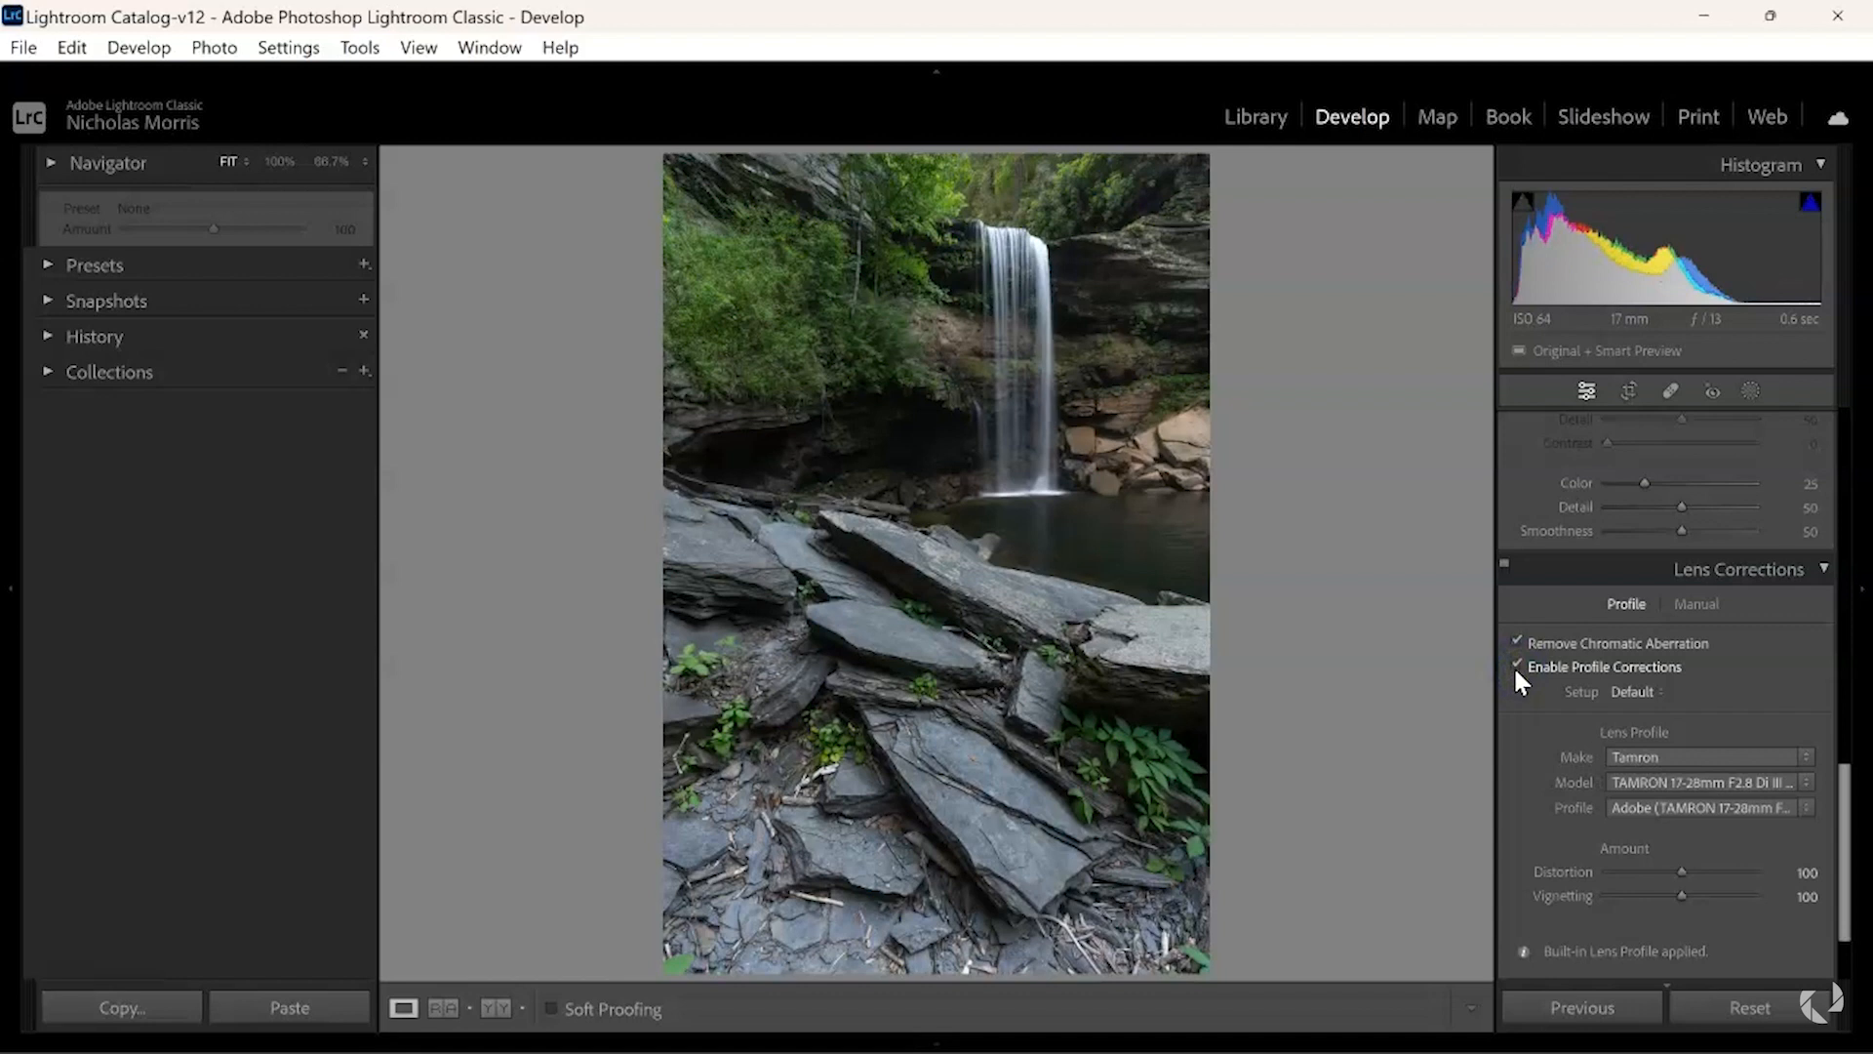
{"action": "left_click", "coordinate": [1516, 669]}
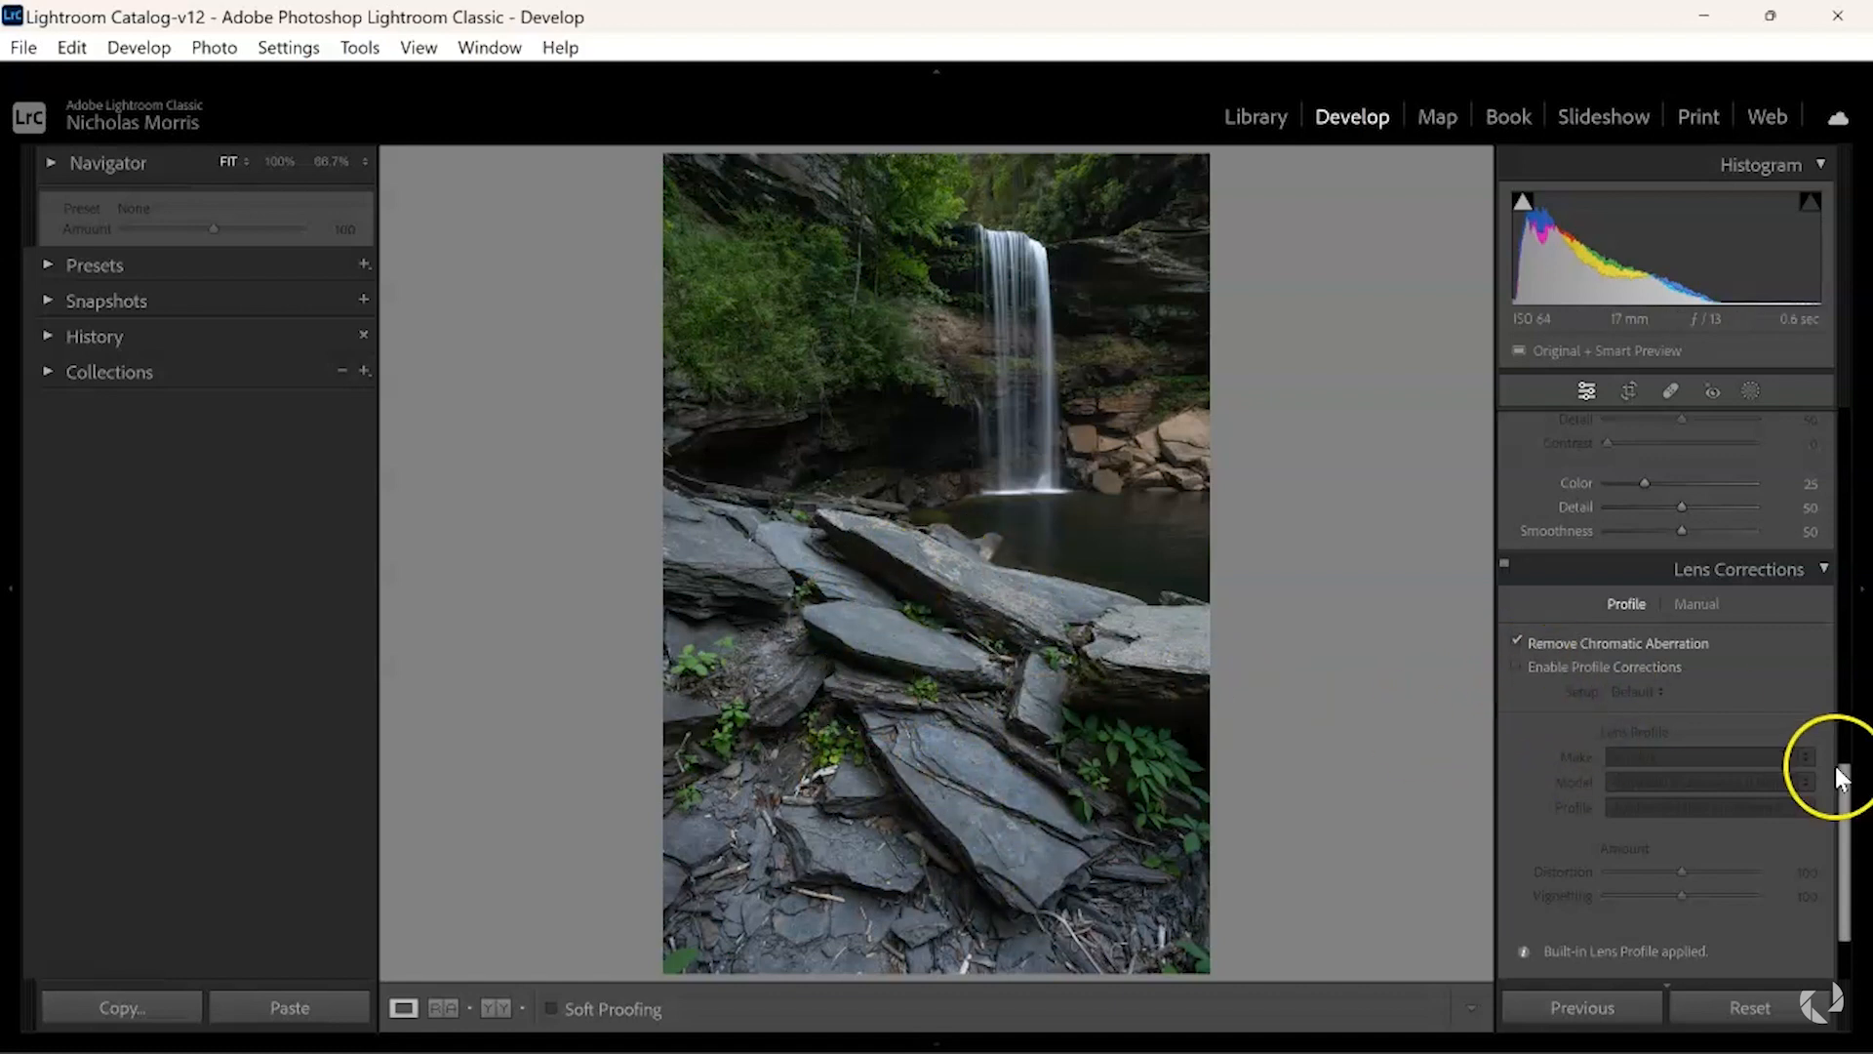
- Try a luminance noise reduction of 30 on the photo and return it to 0
{"action": "left_click_drag", "start_coordinate": [1851, 837], "coordinate": [1866, 729]}
{"action": "left_click_drag", "start_coordinate": [1611, 722], "coordinate": [1652, 719]}
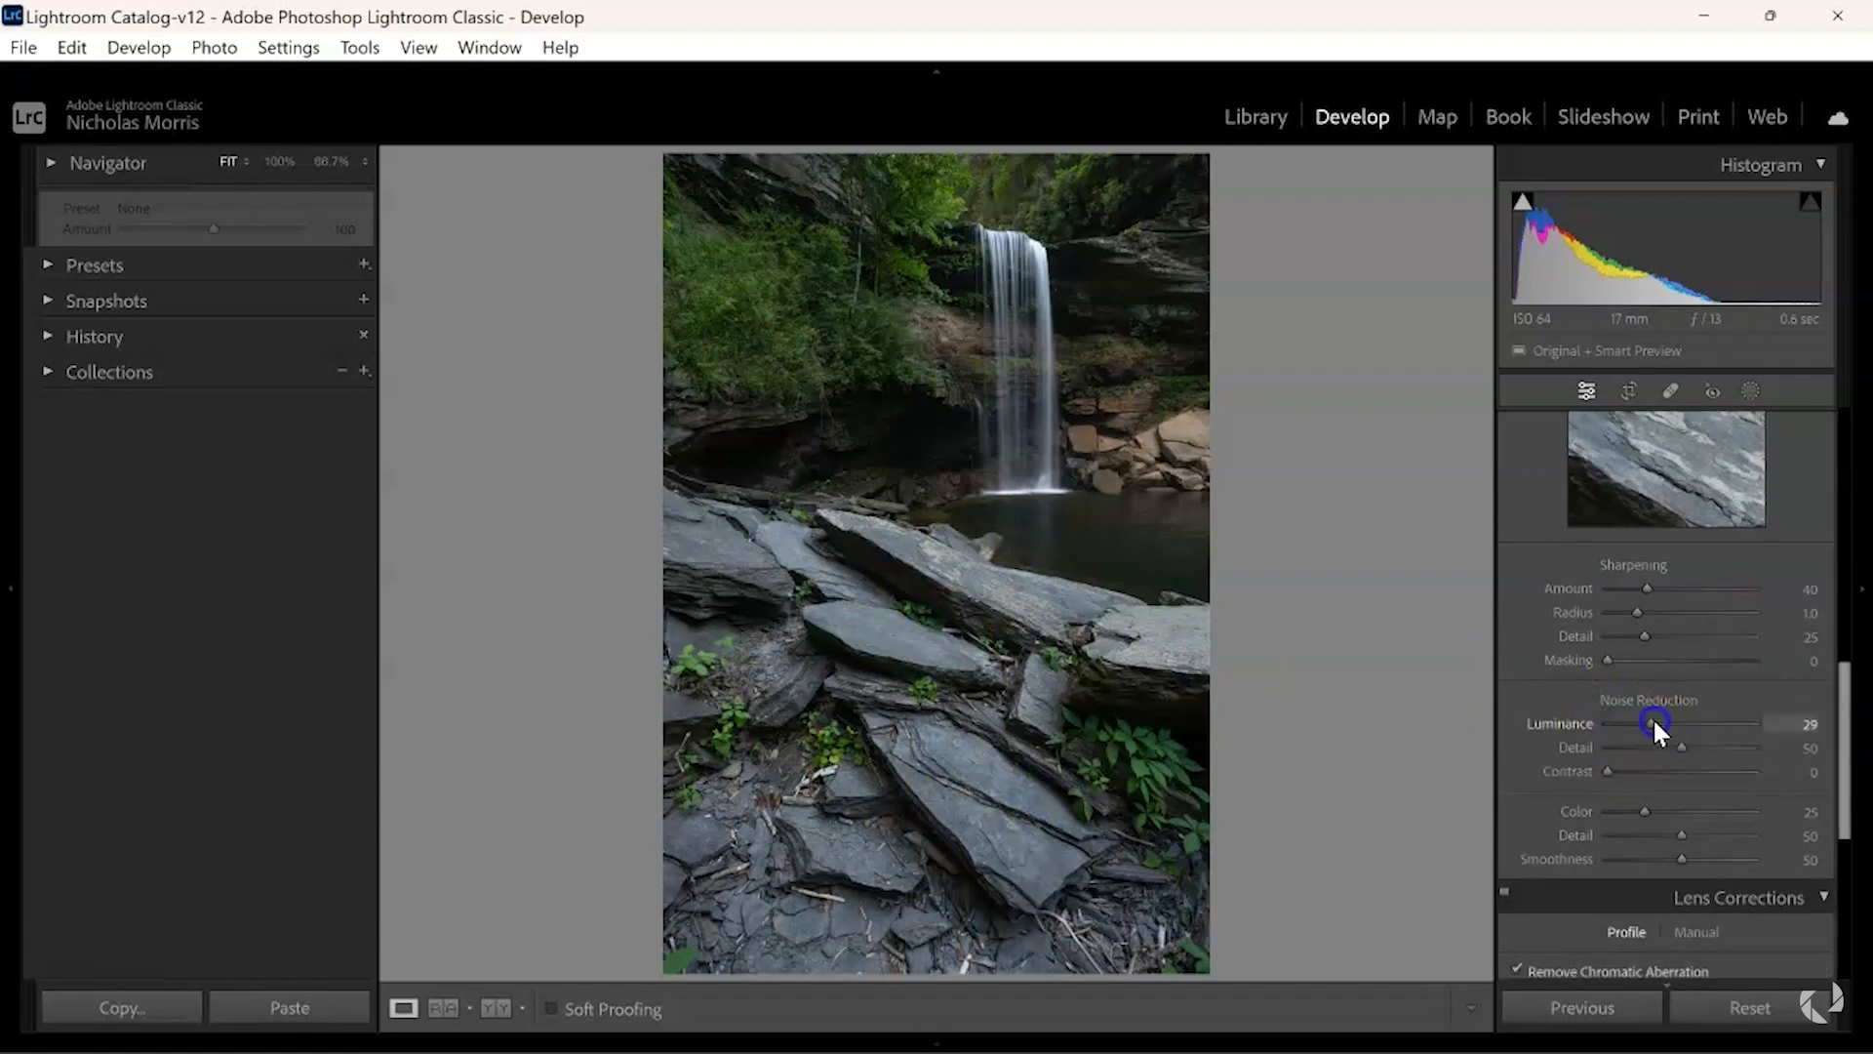
{"action": "left_click_drag", "start_coordinate": [924, 430], "coordinate": [928, 434]}
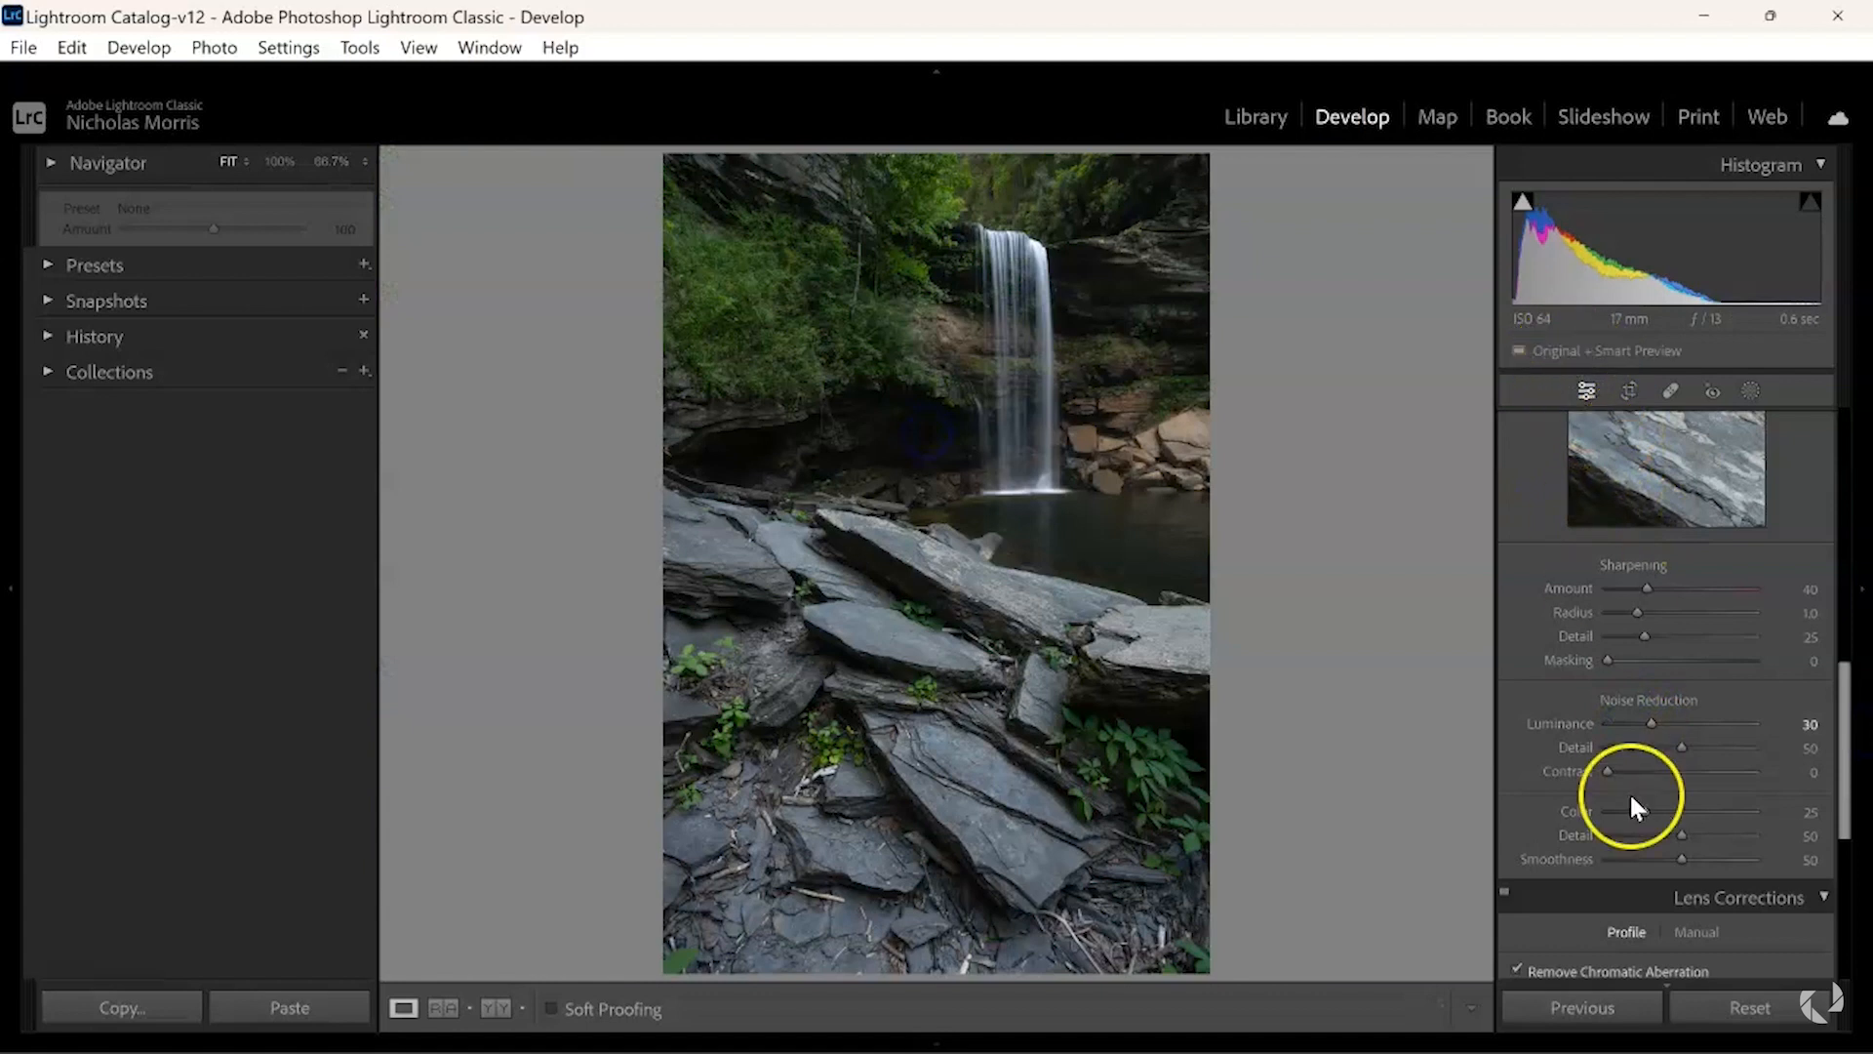
{"action": "left_click_drag", "start_coordinate": [1649, 724], "coordinate": [1583, 723]}
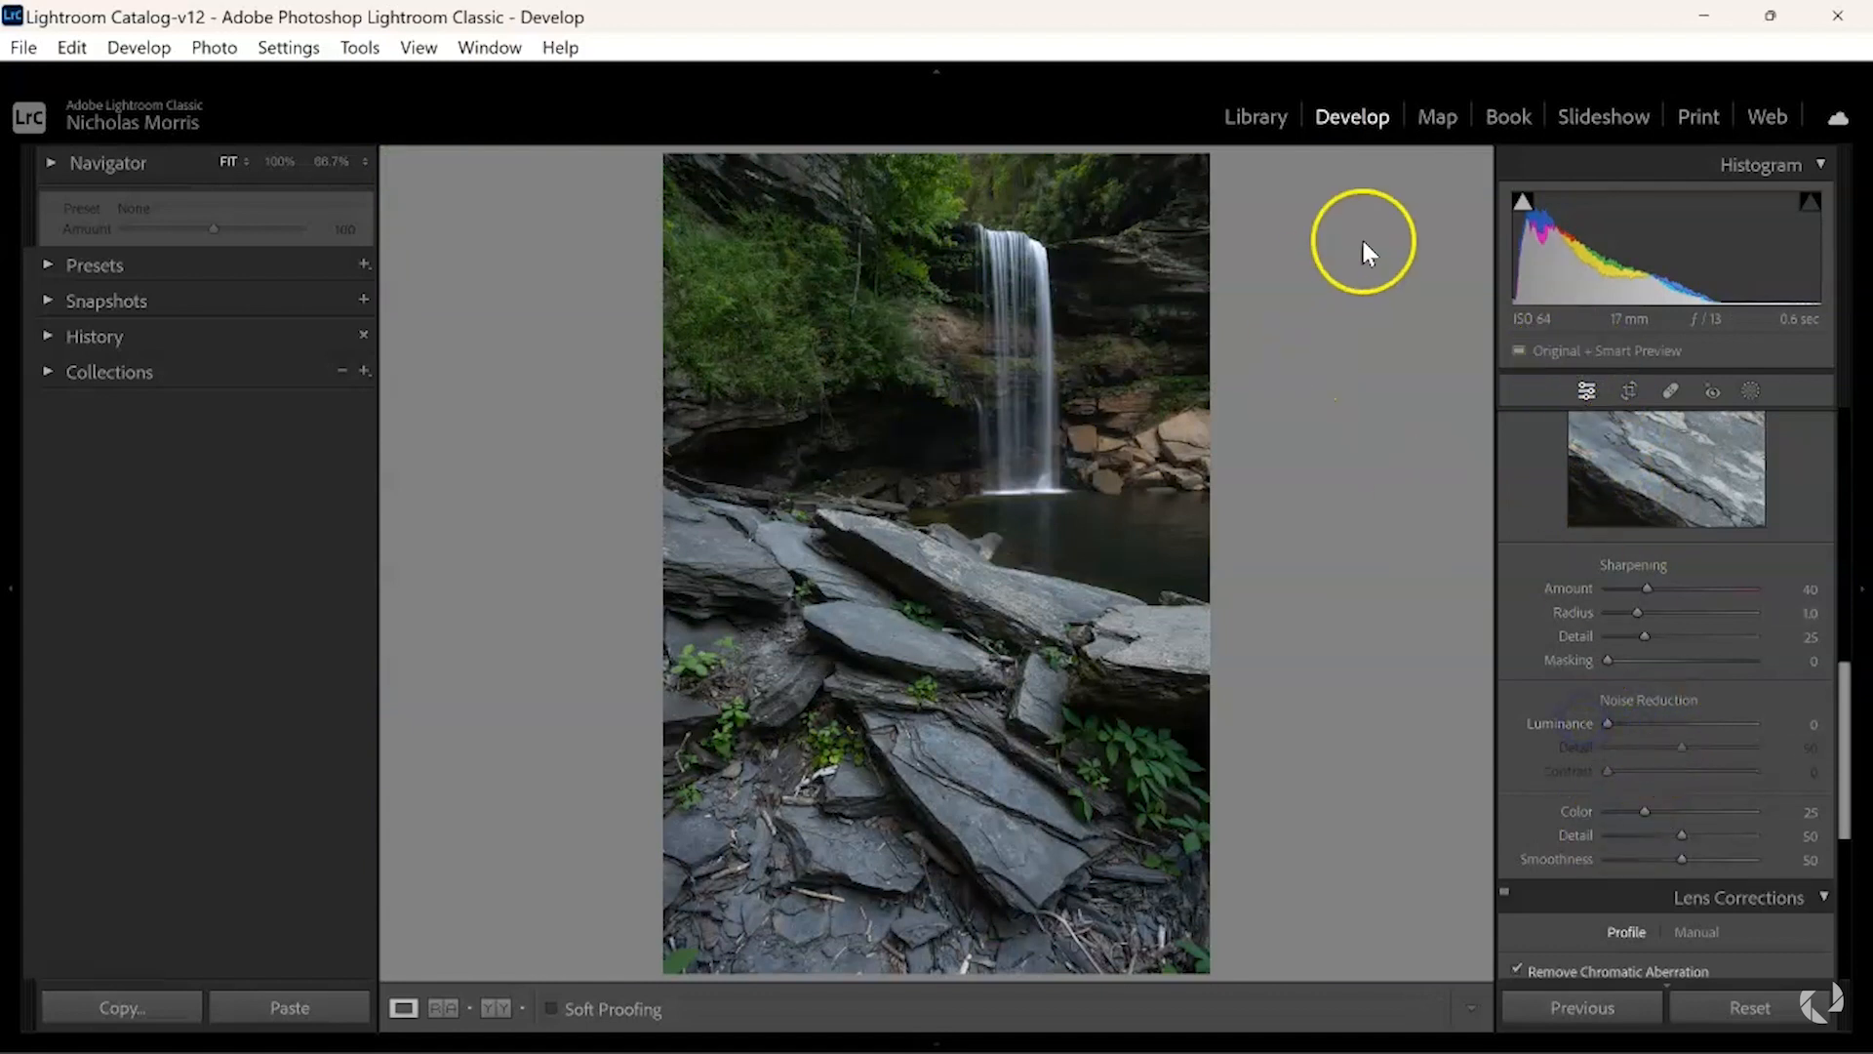
- Show the photos as a thumbnail grid in the Library and copy the first photo's develop settings
{"action": "left_click", "coordinate": [1255, 115]}
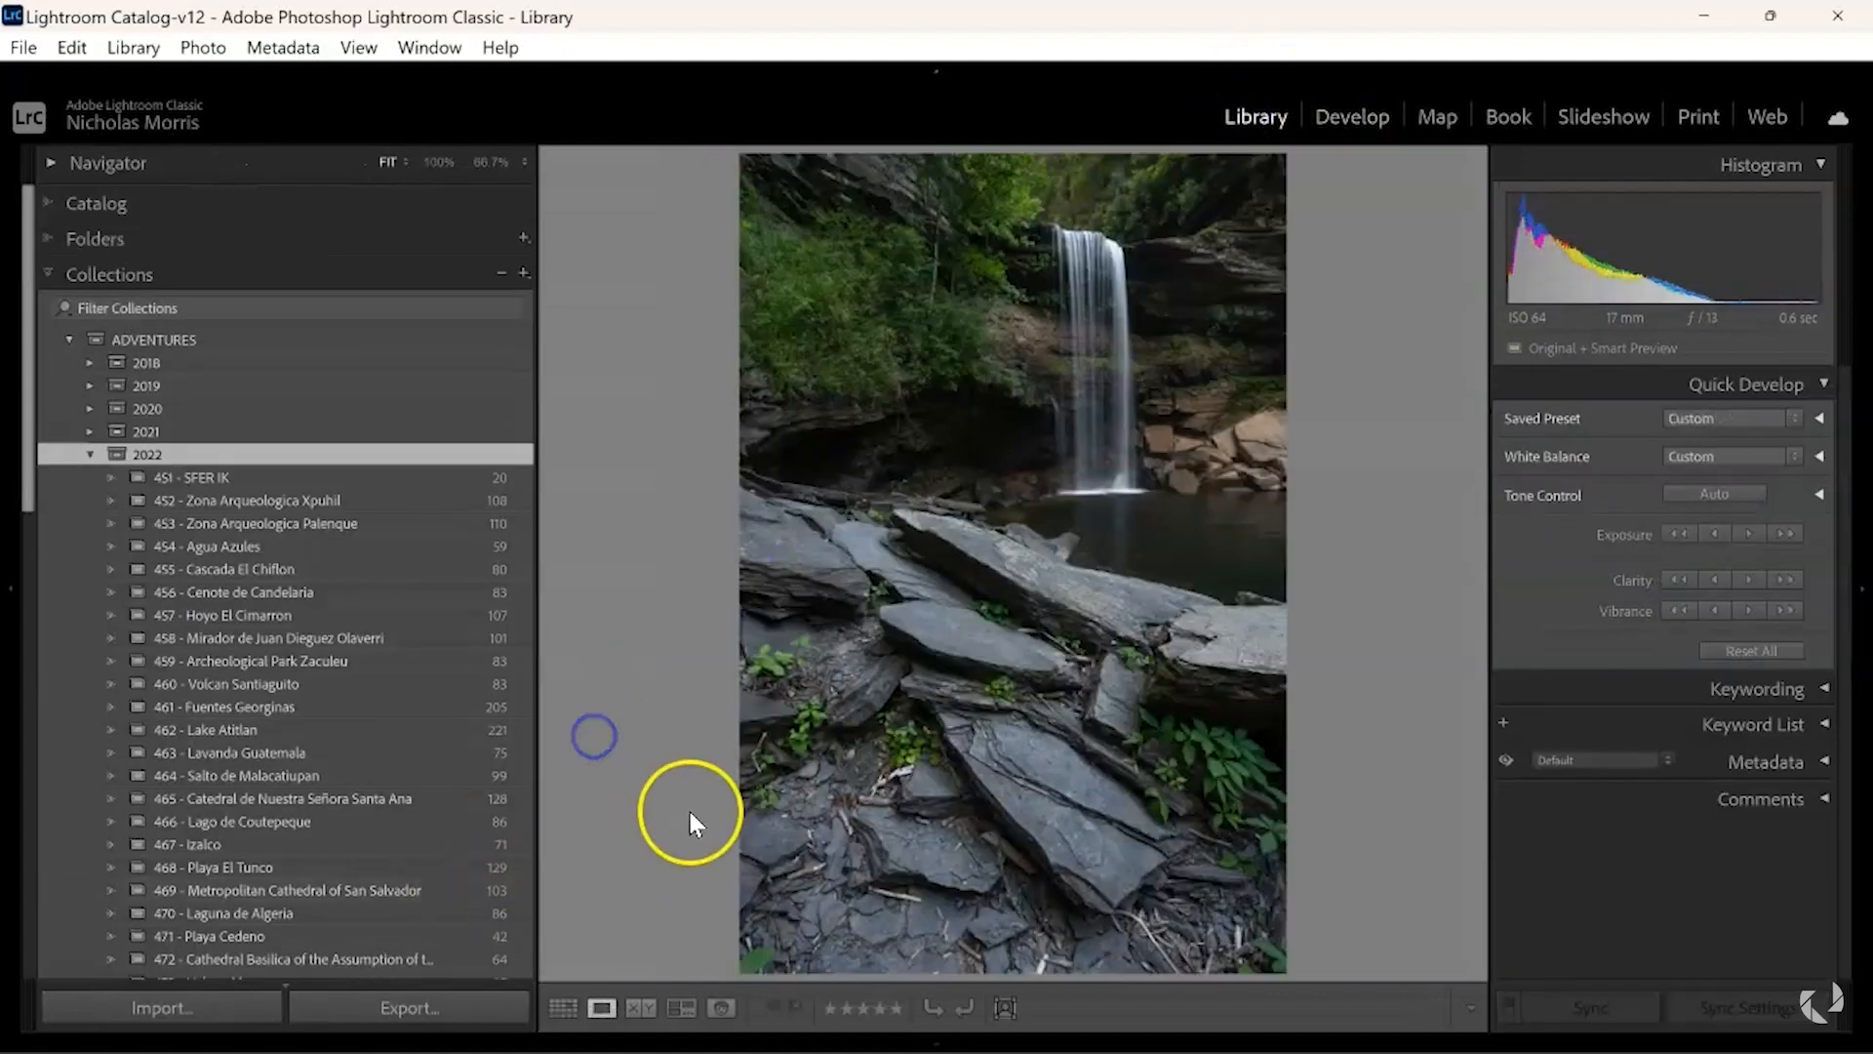
{"action": "left_click", "coordinate": [566, 1000]}
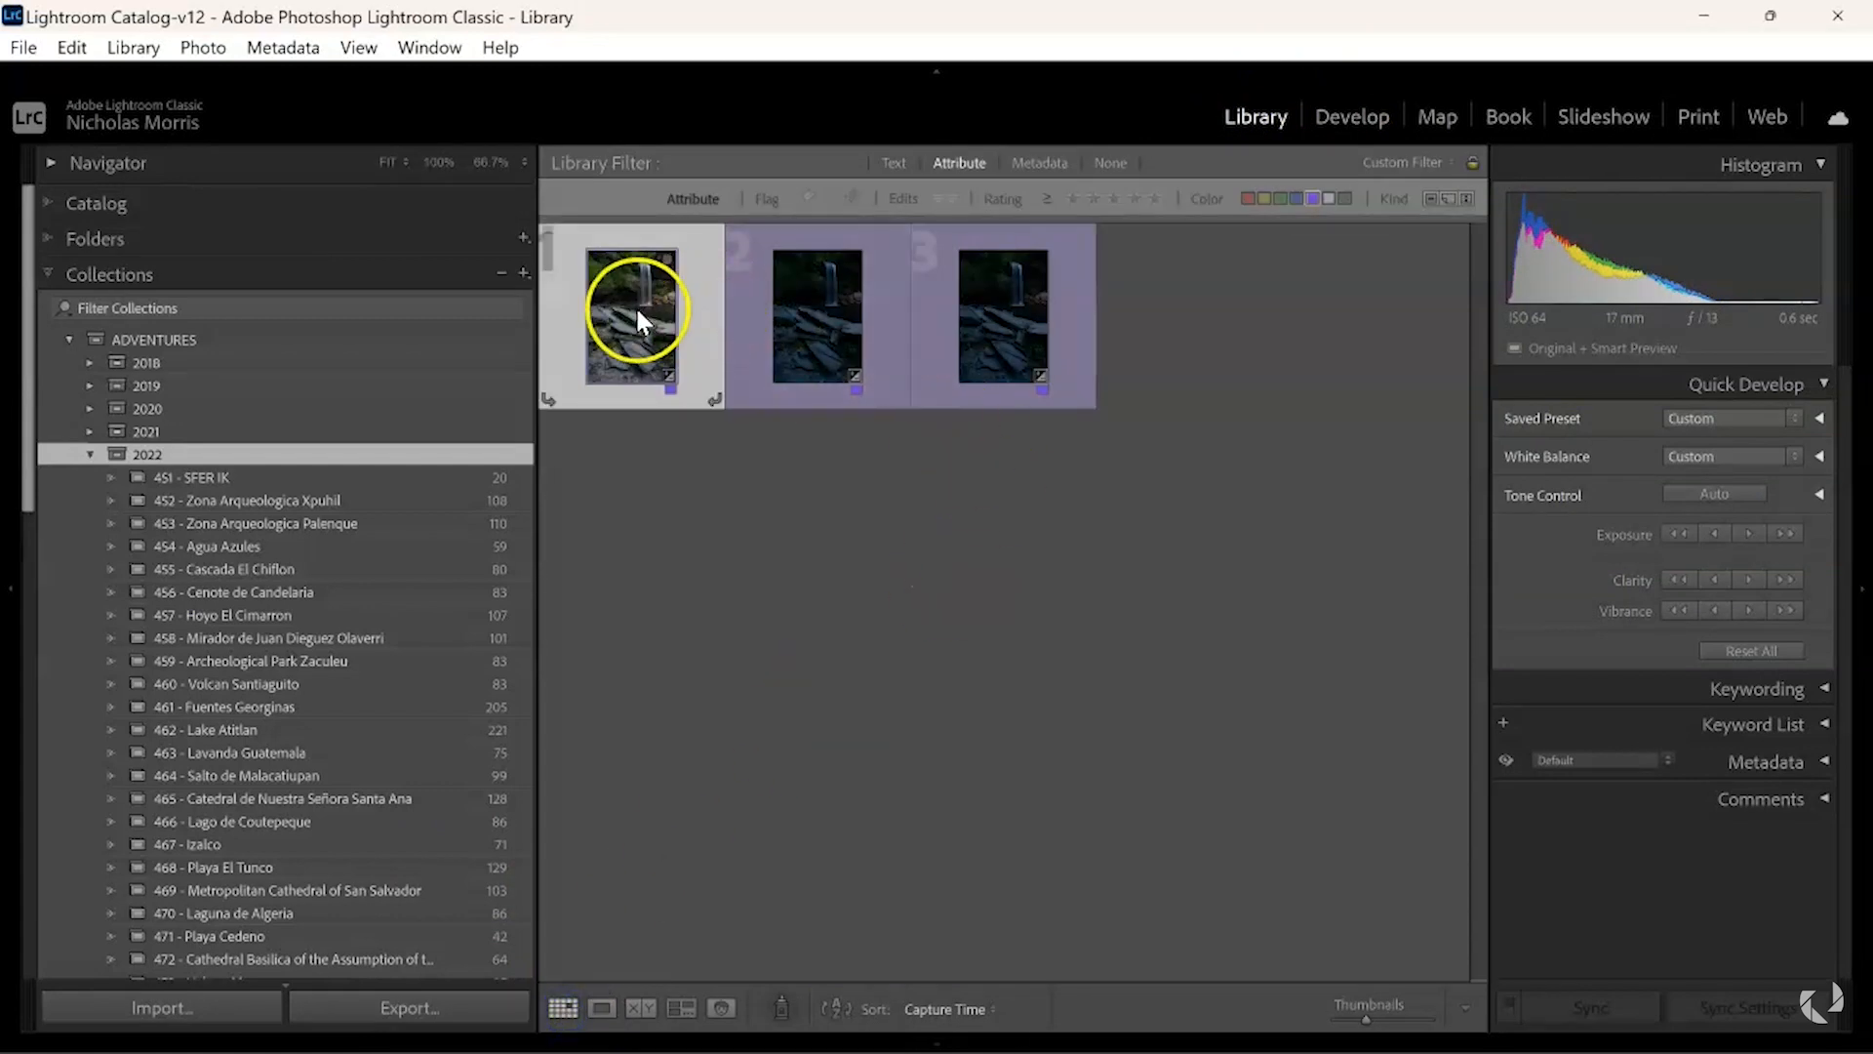
{"action": "right_click", "coordinate": [639, 317]}
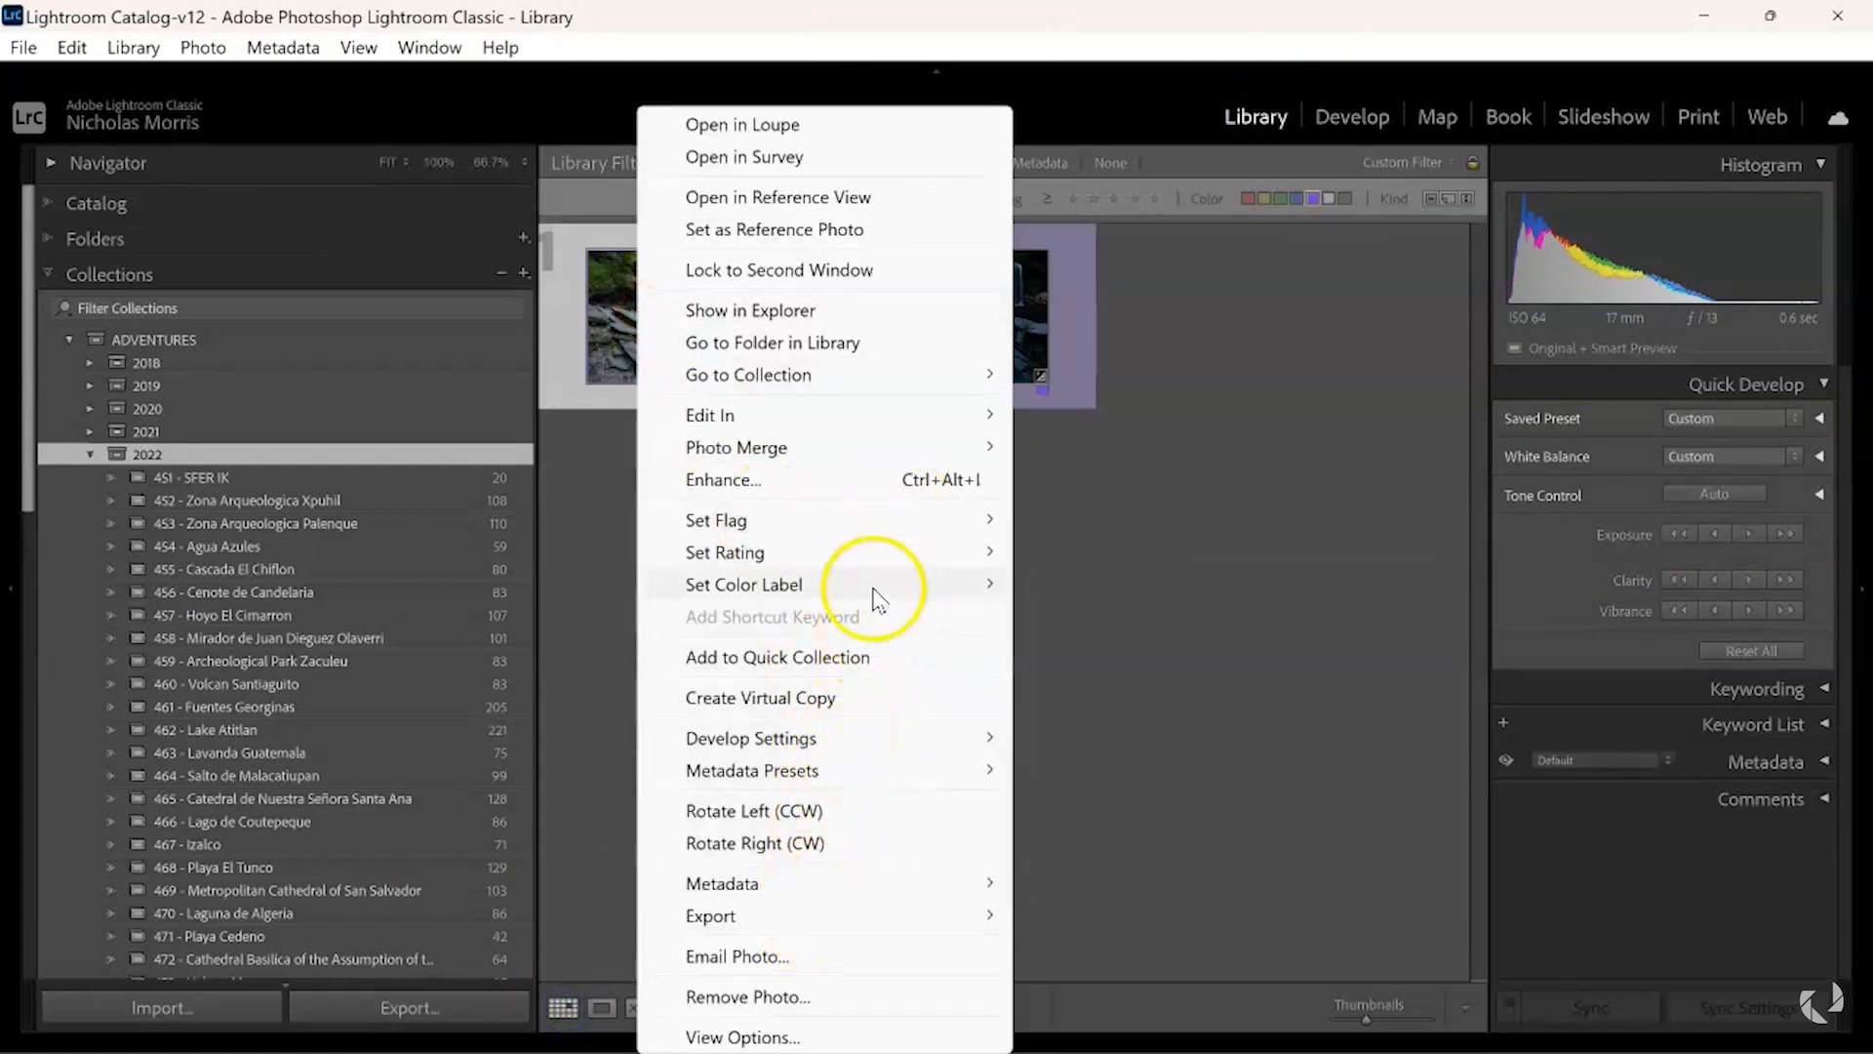
{"action": "mouse_move", "coordinate": [936, 747]}
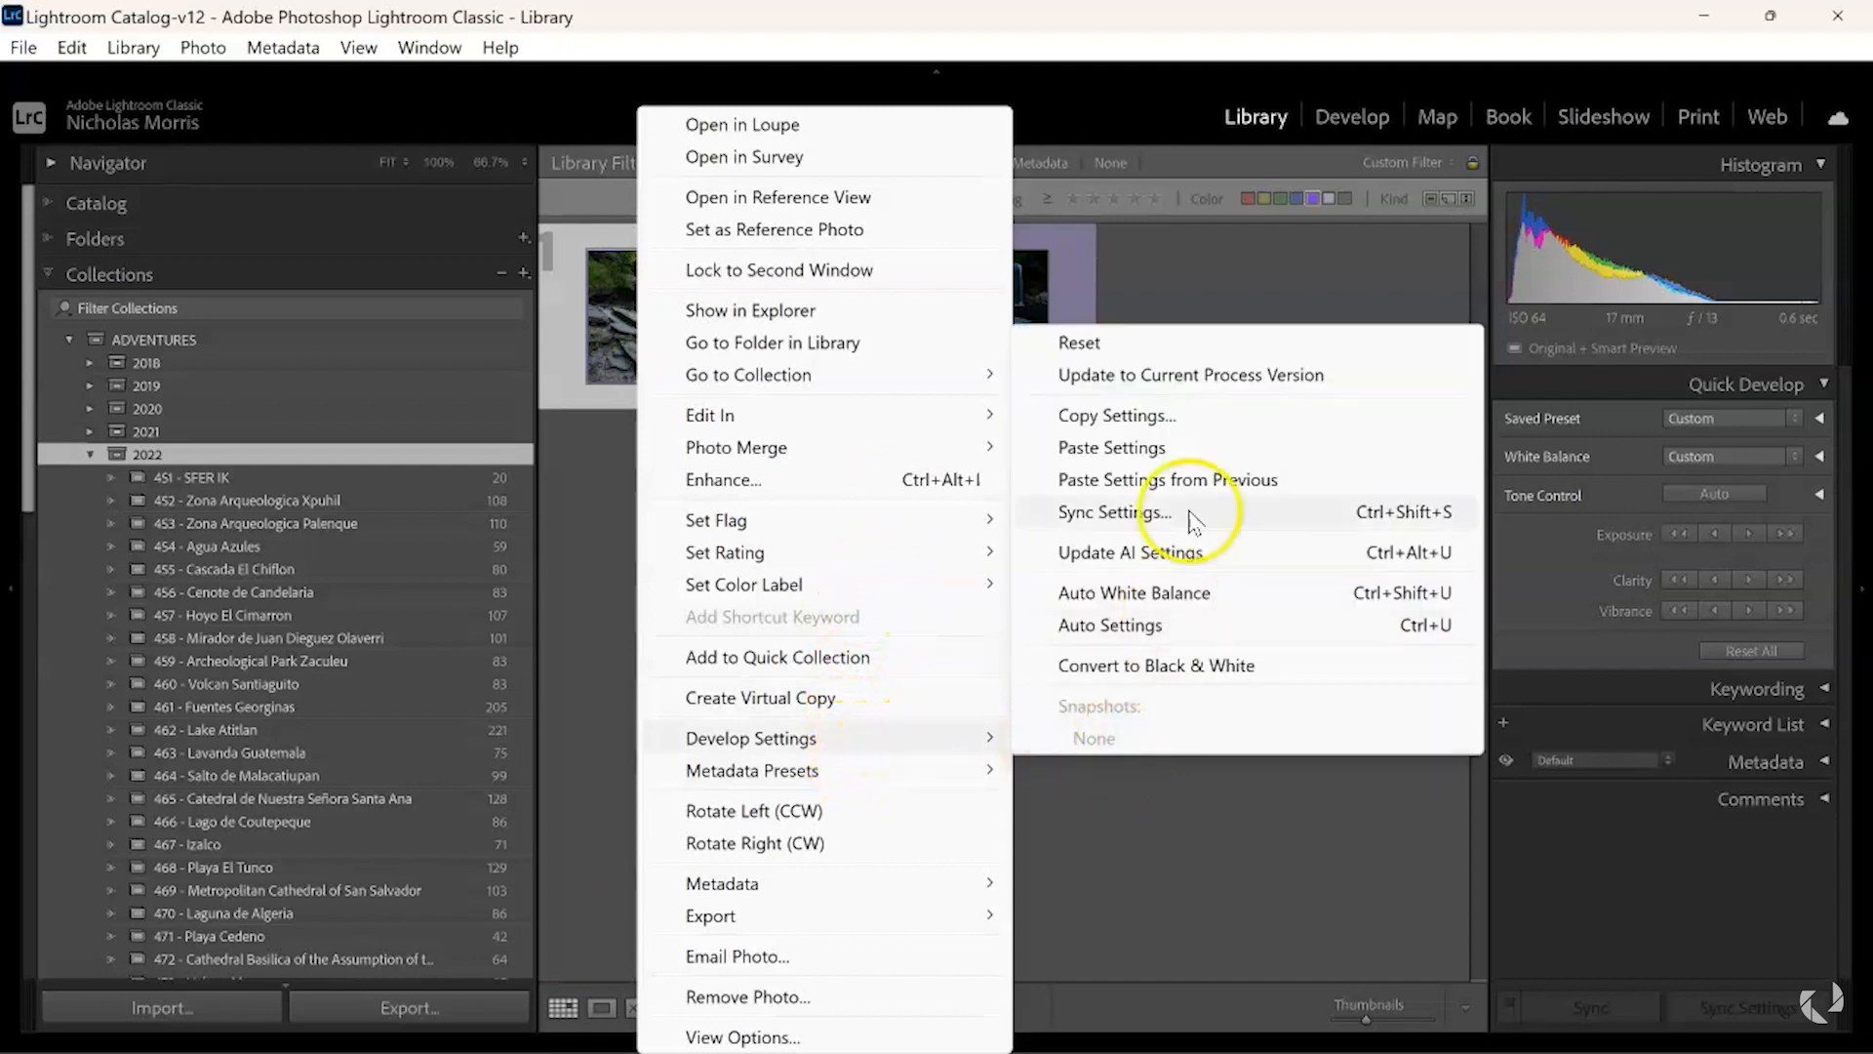
{"action": "left_click", "coordinate": [1217, 416]}
{"action": "left_click", "coordinate": [1418, 500]}
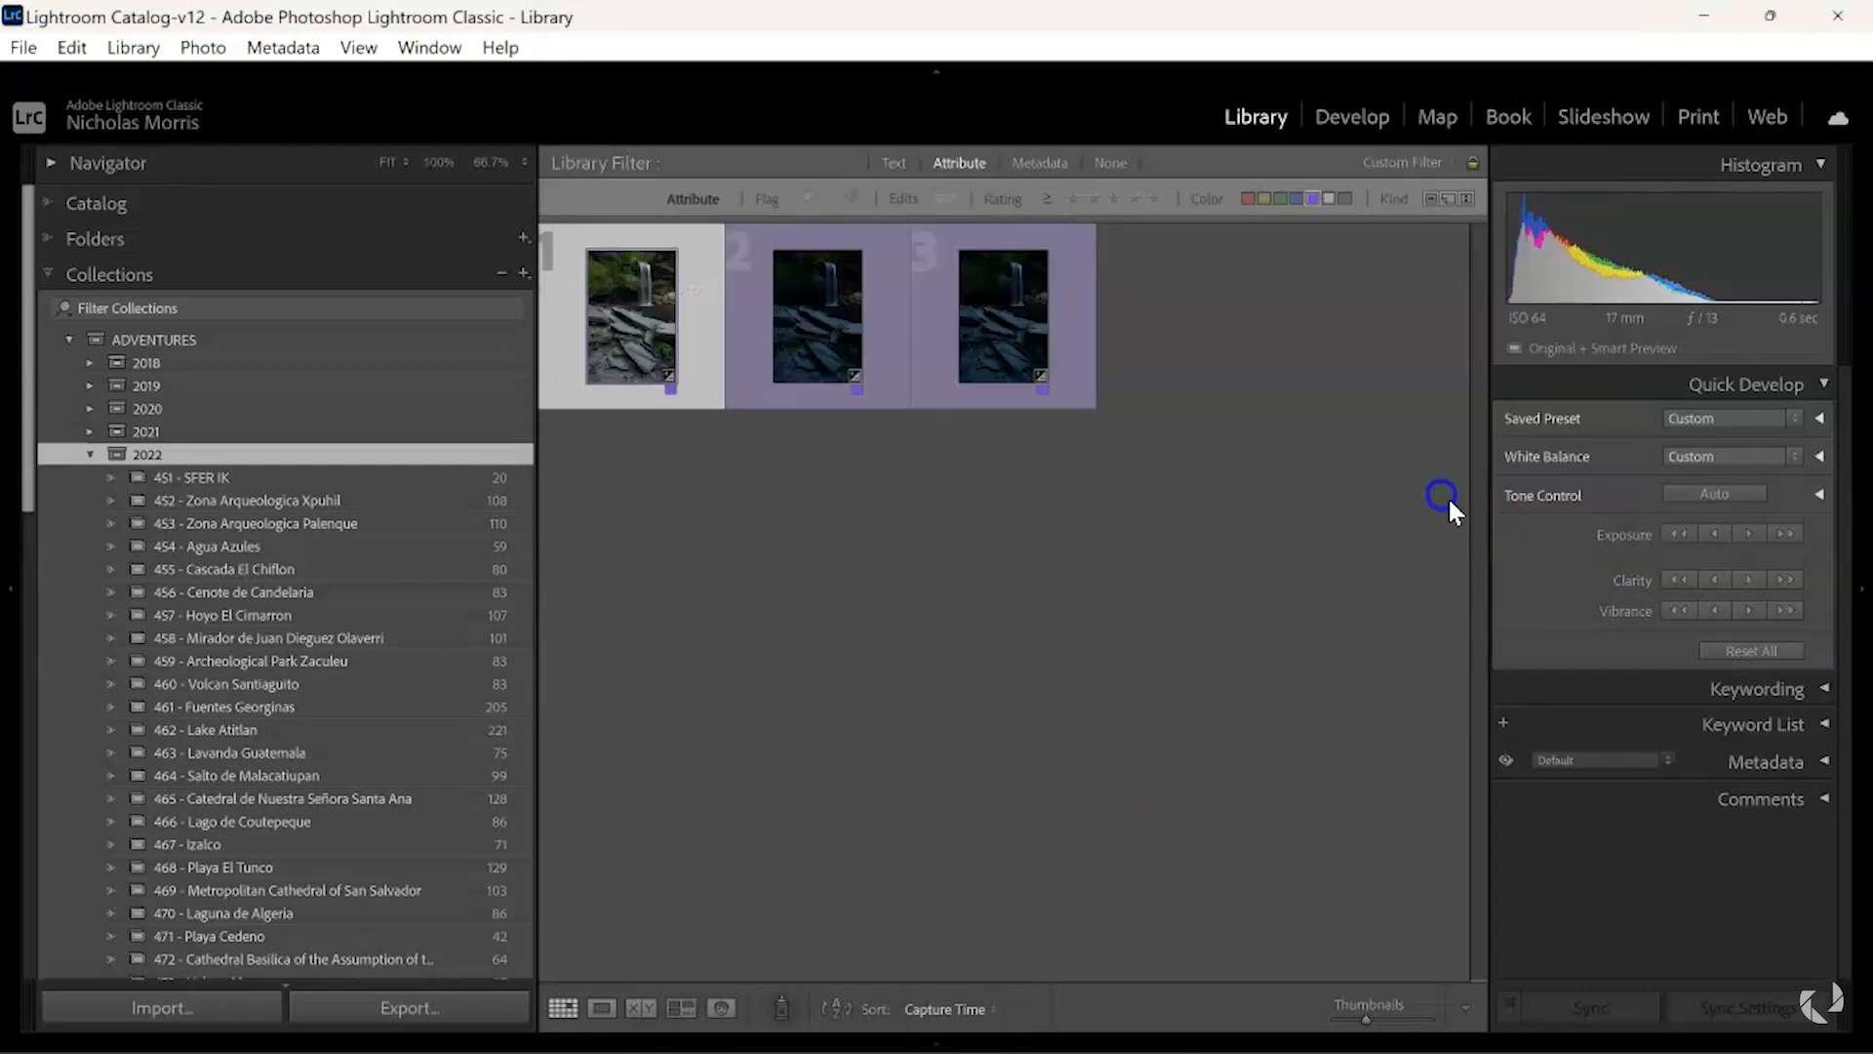
- Paste the copied develop settings onto the second and third waterfall photos
{"action": "left_click", "coordinate": [838, 297]}
{"action": "left_click", "coordinate": [1016, 343], "text": "ctrl"}
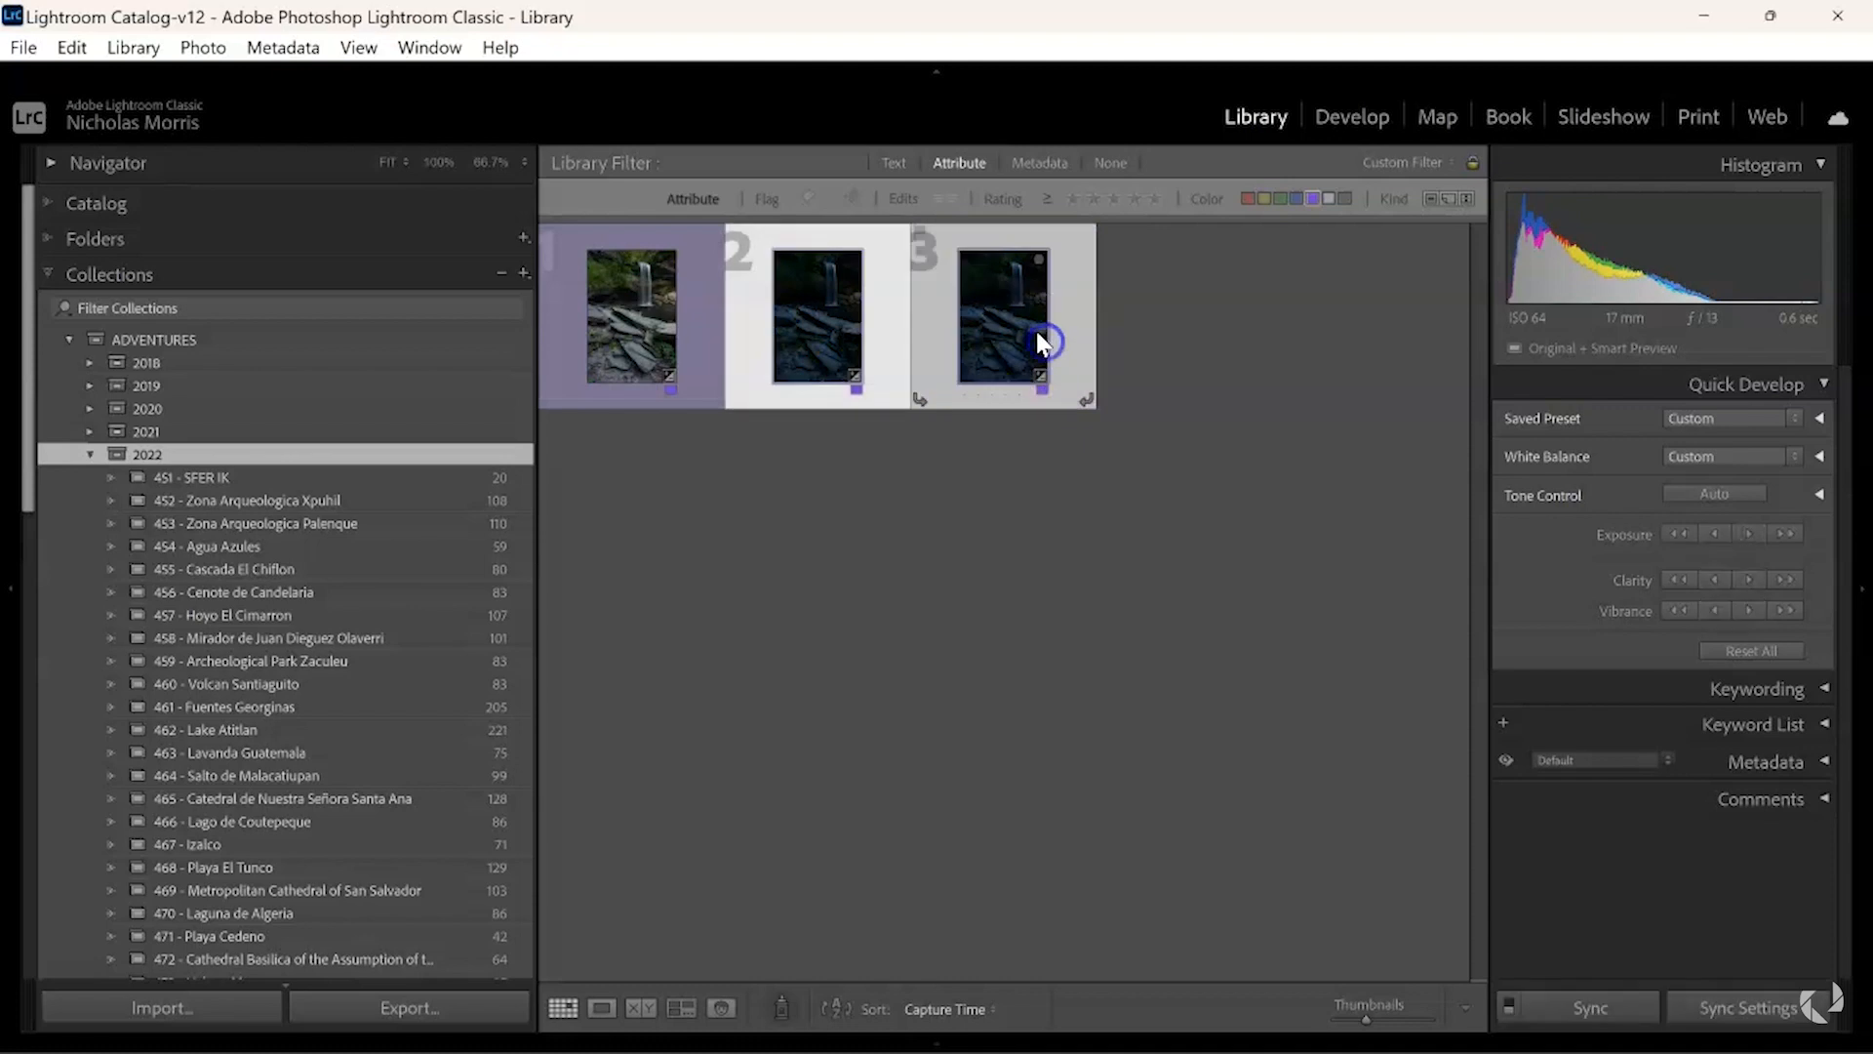
{"action": "right_click", "coordinate": [1027, 348]}
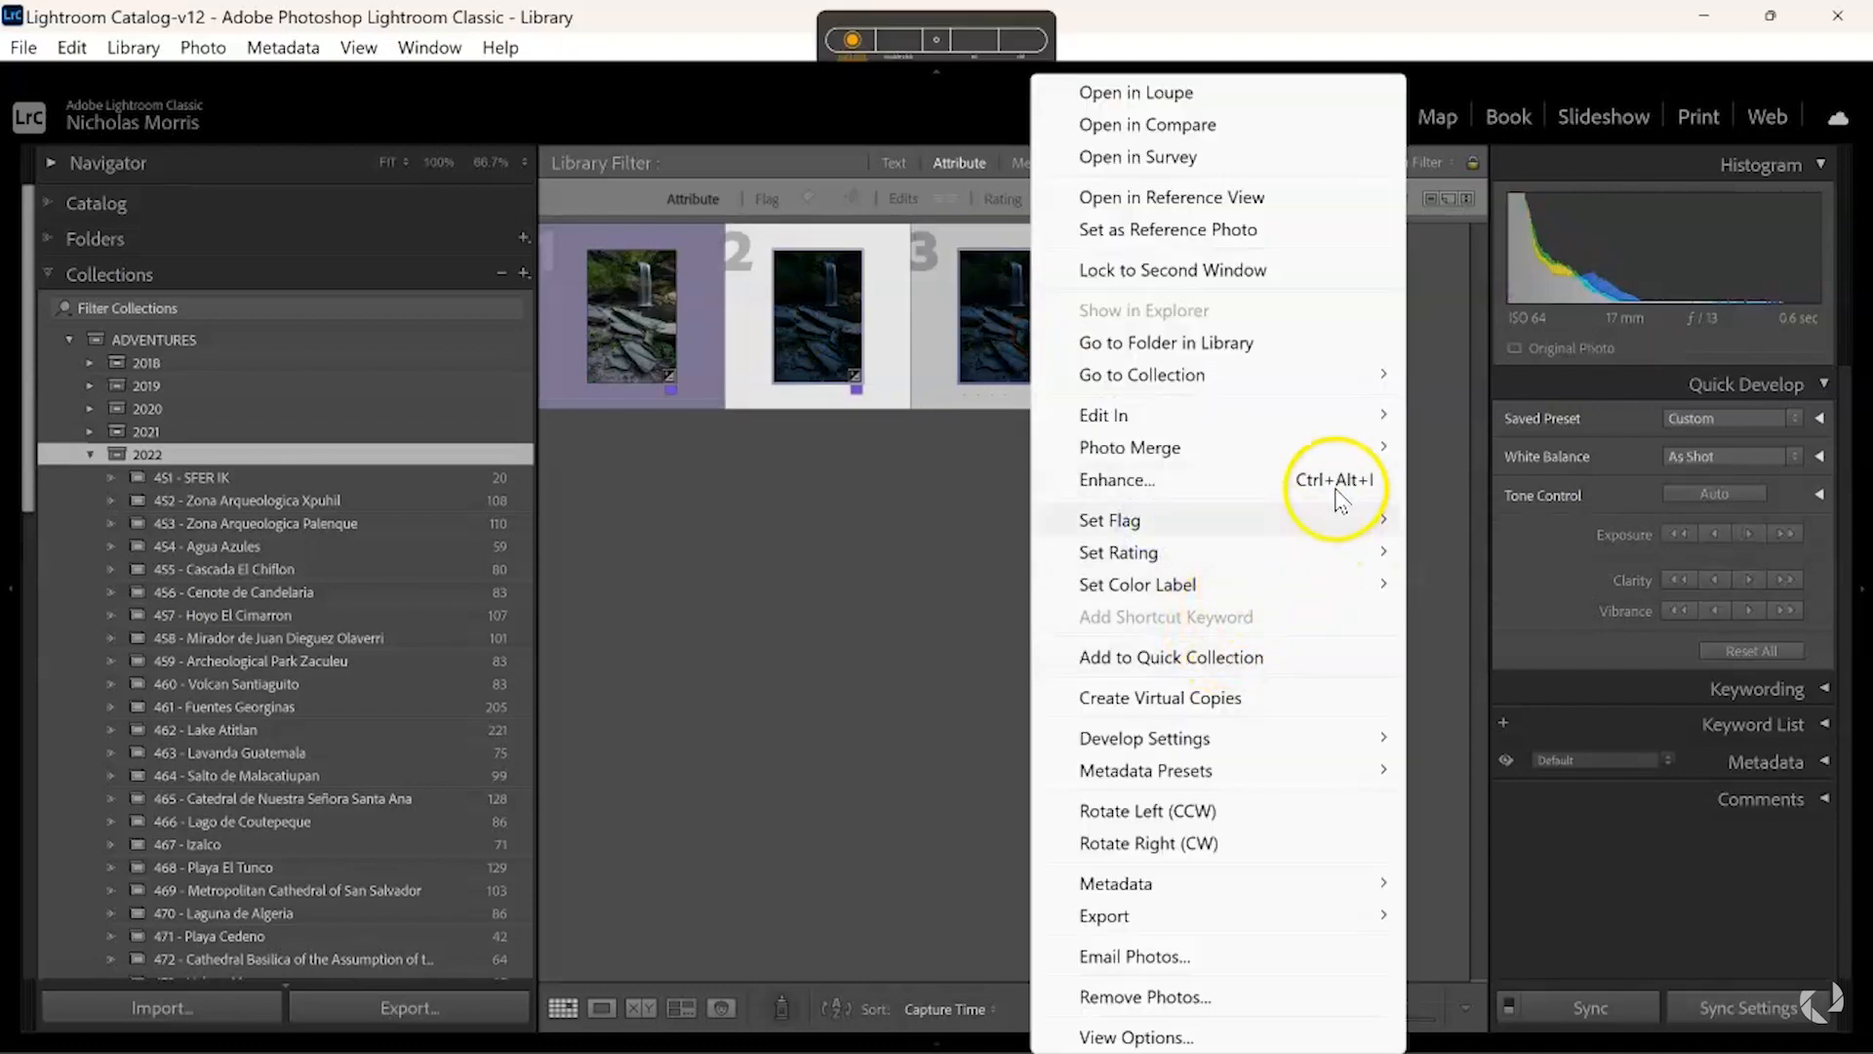
{"action": "mouse_move", "coordinate": [1265, 747]}
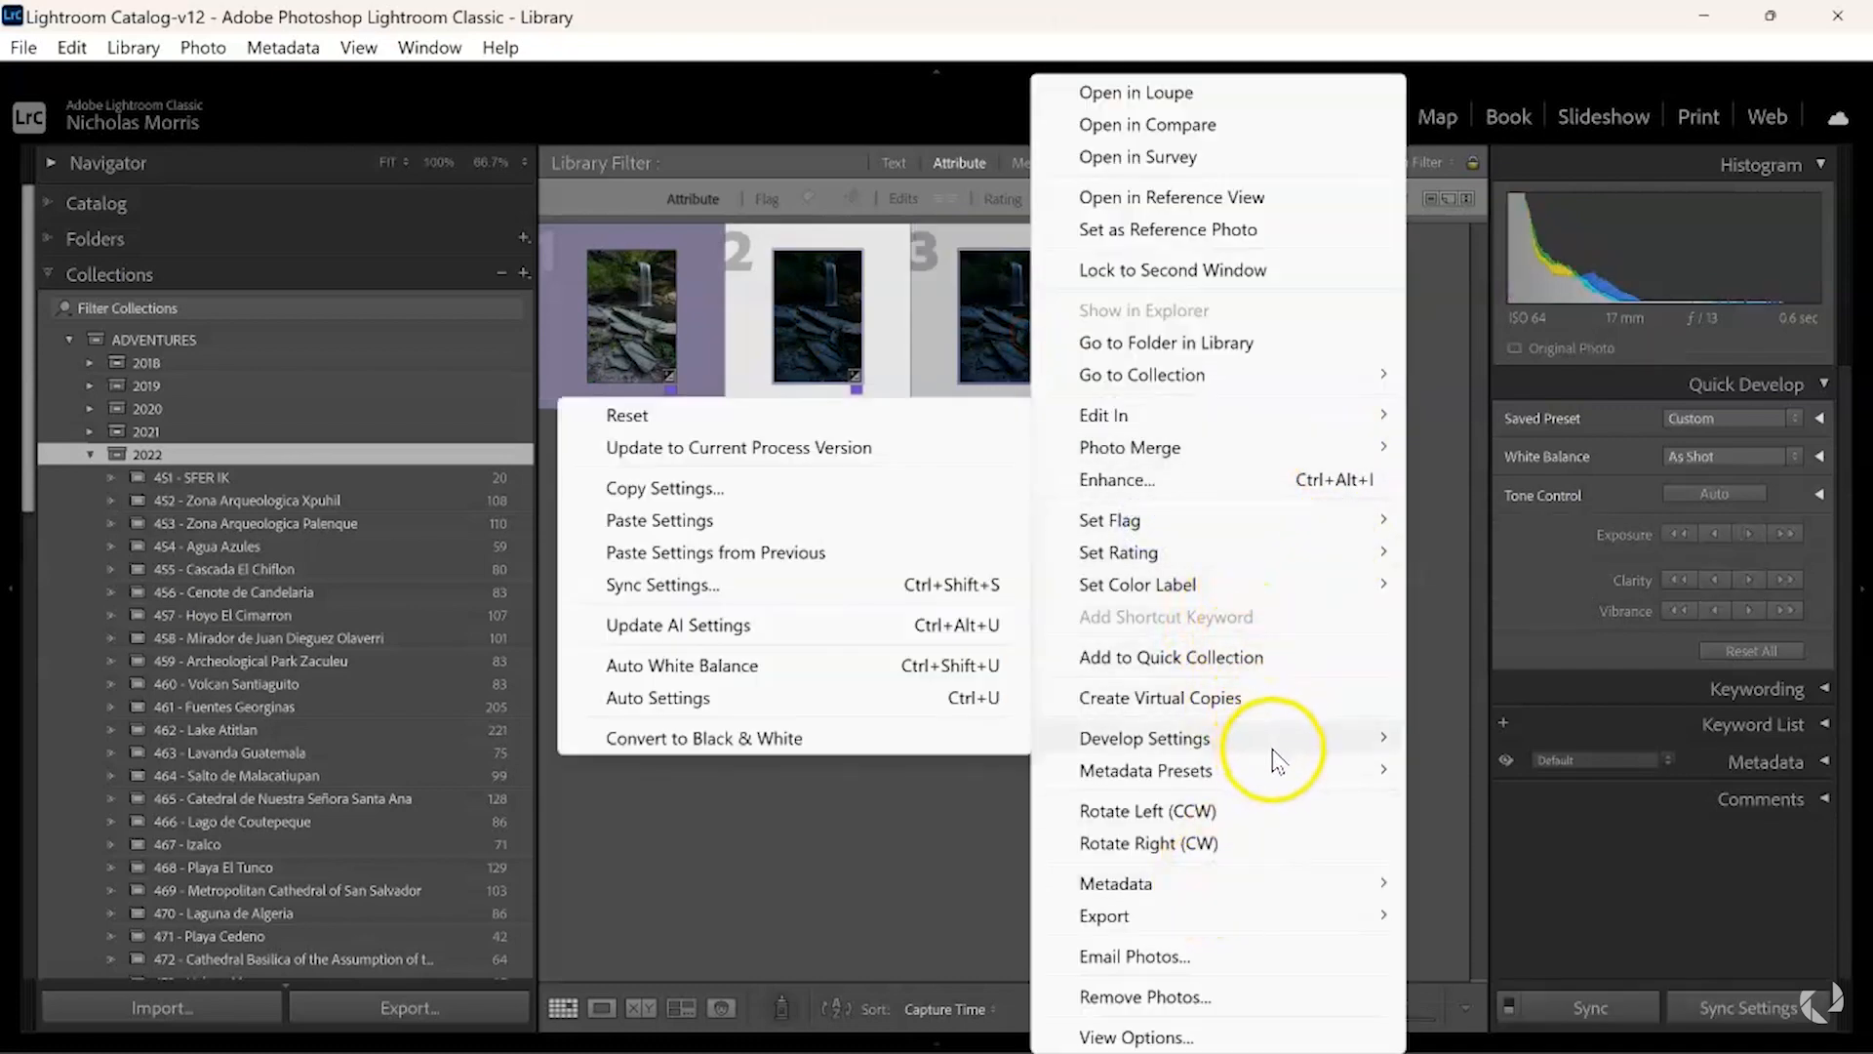
{"action": "left_click", "coordinate": [767, 525]}
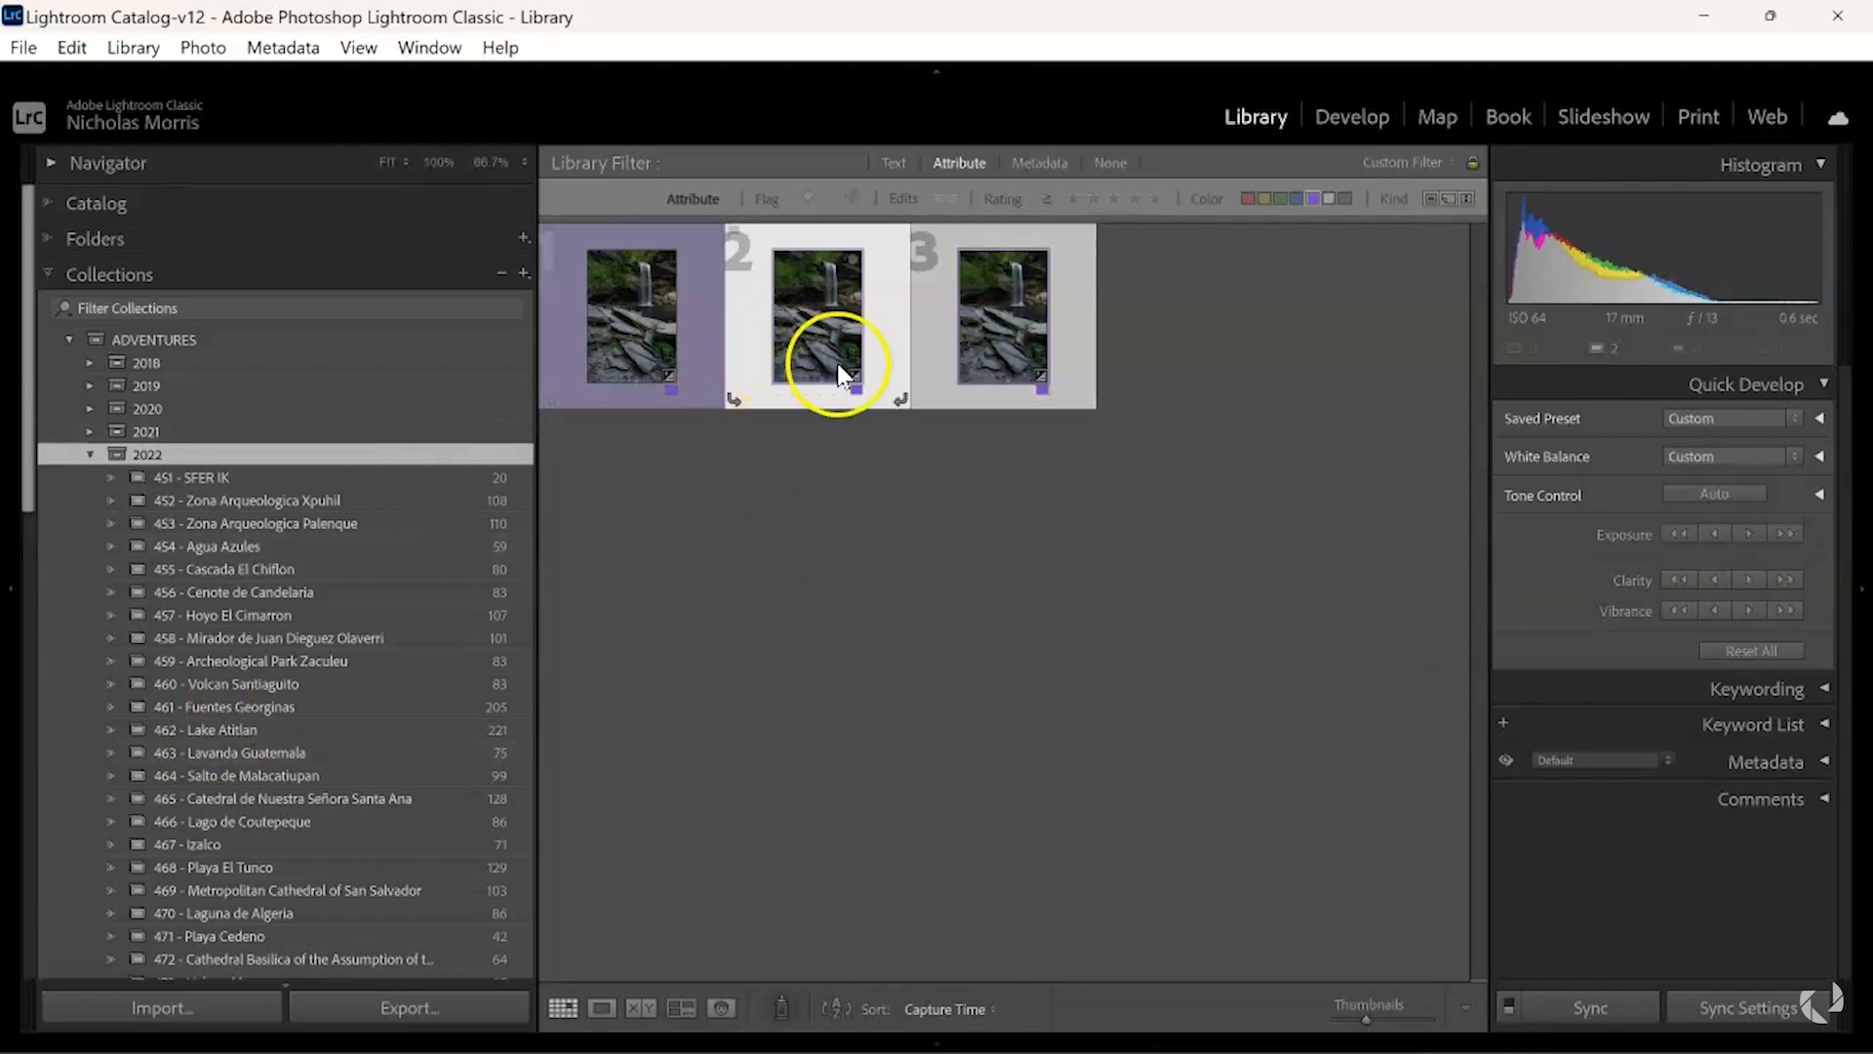
- Select all three waterfall photos and open them as layers of one document in Photoshop
{"action": "left_click", "coordinate": [658, 325]}
{"action": "left_click", "coordinate": [1013, 334], "text": "shift"}
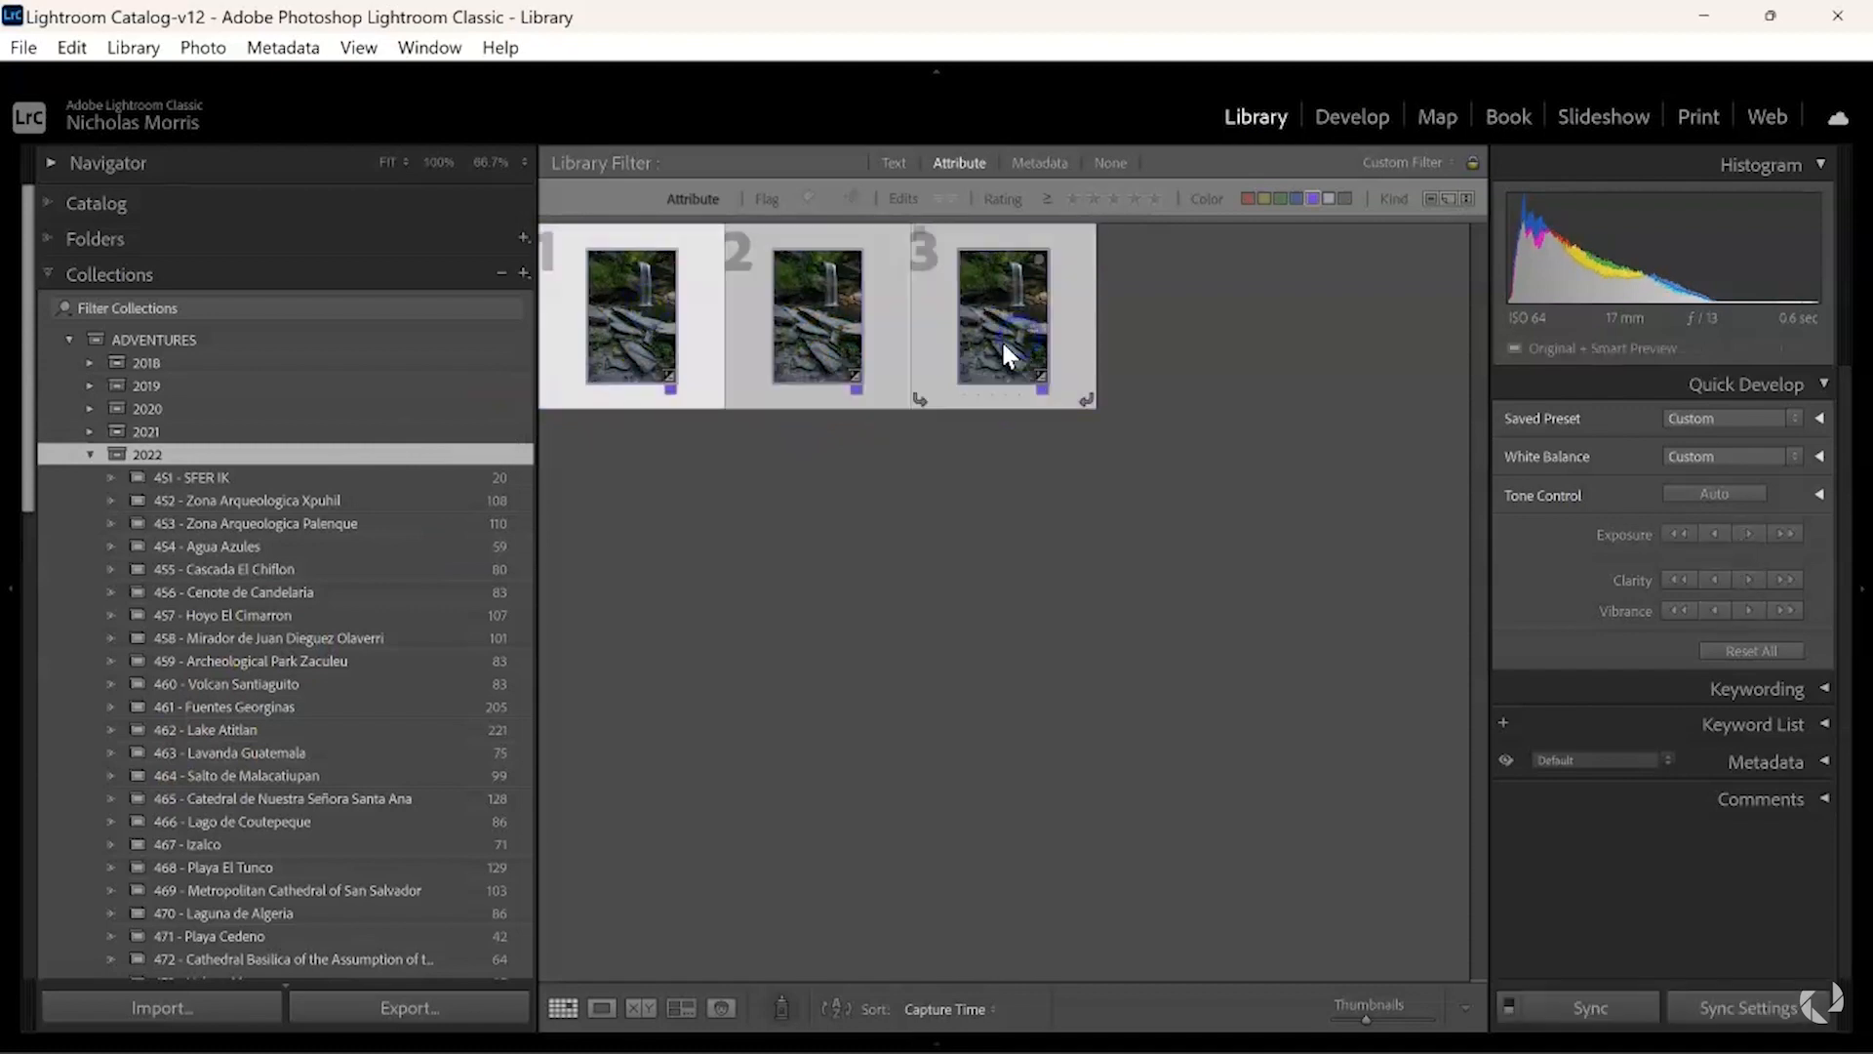
{"action": "right_click", "coordinate": [1010, 341]}
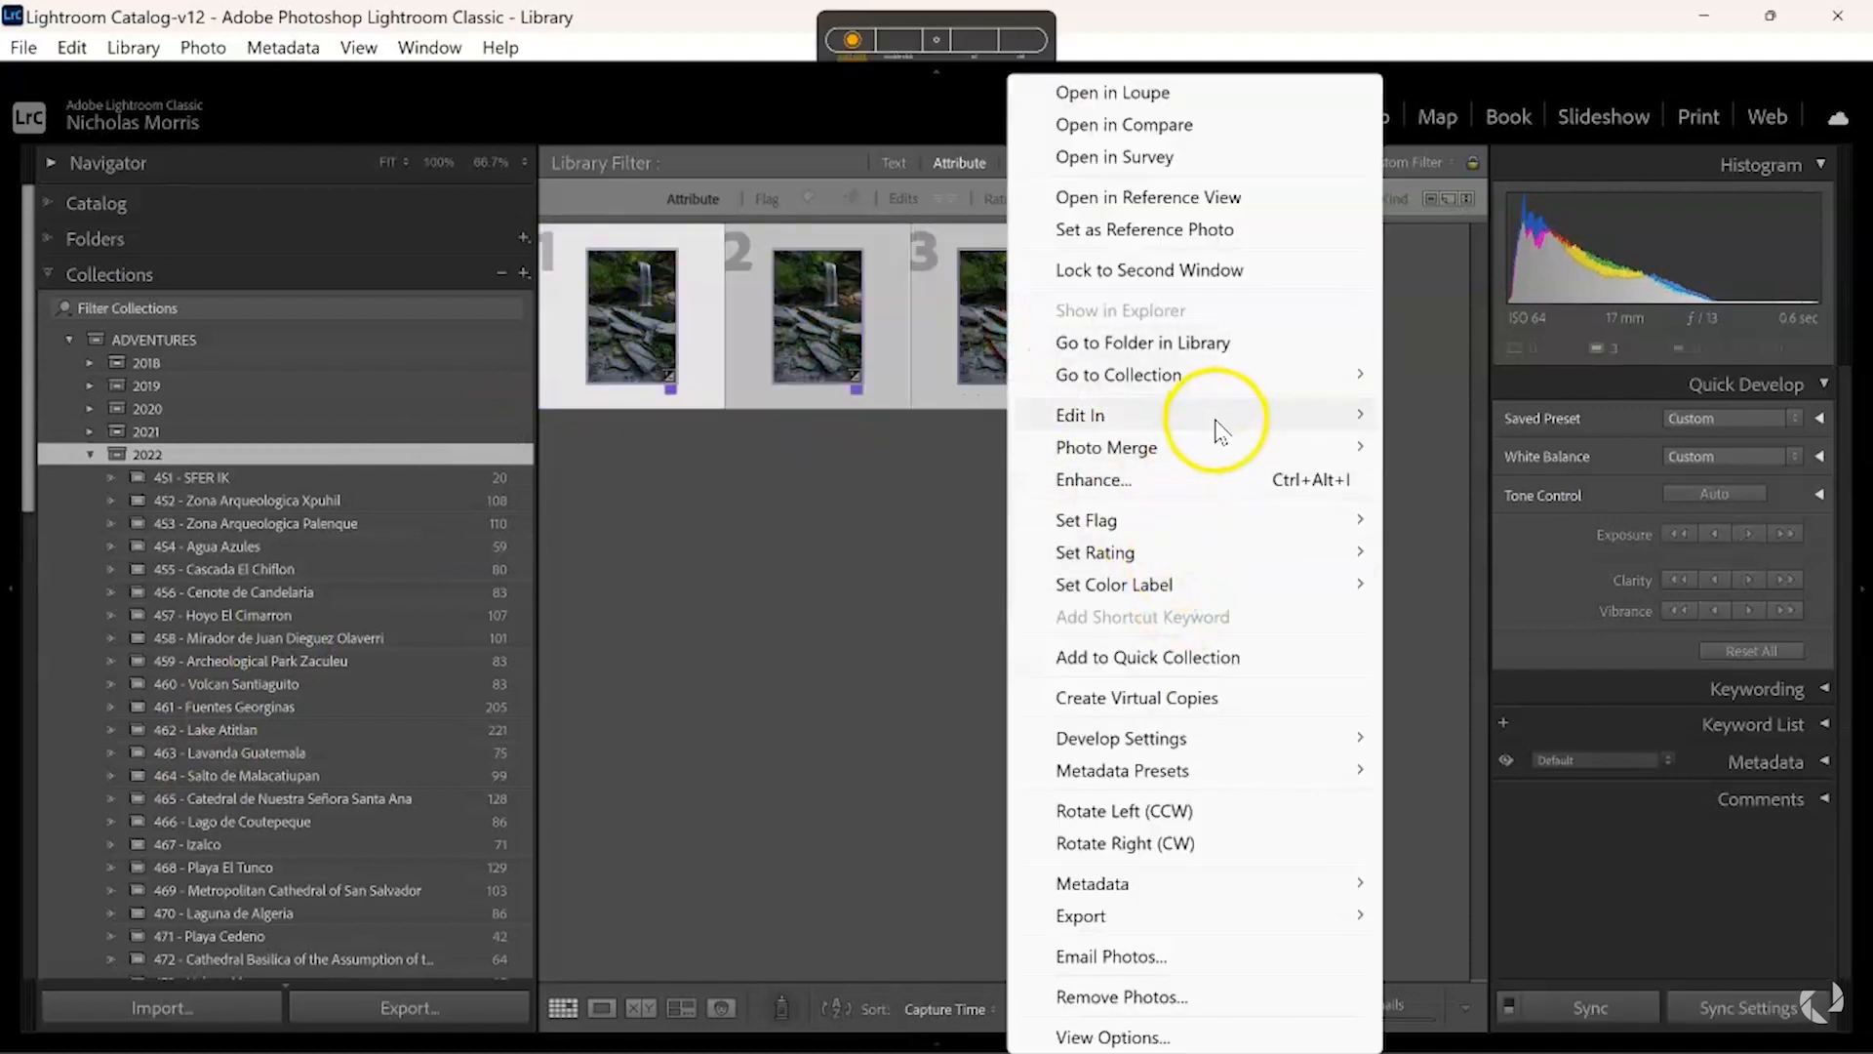
{"action": "mouse_move", "coordinate": [1213, 414]}
{"action": "left_click", "coordinate": [1461, 661]}
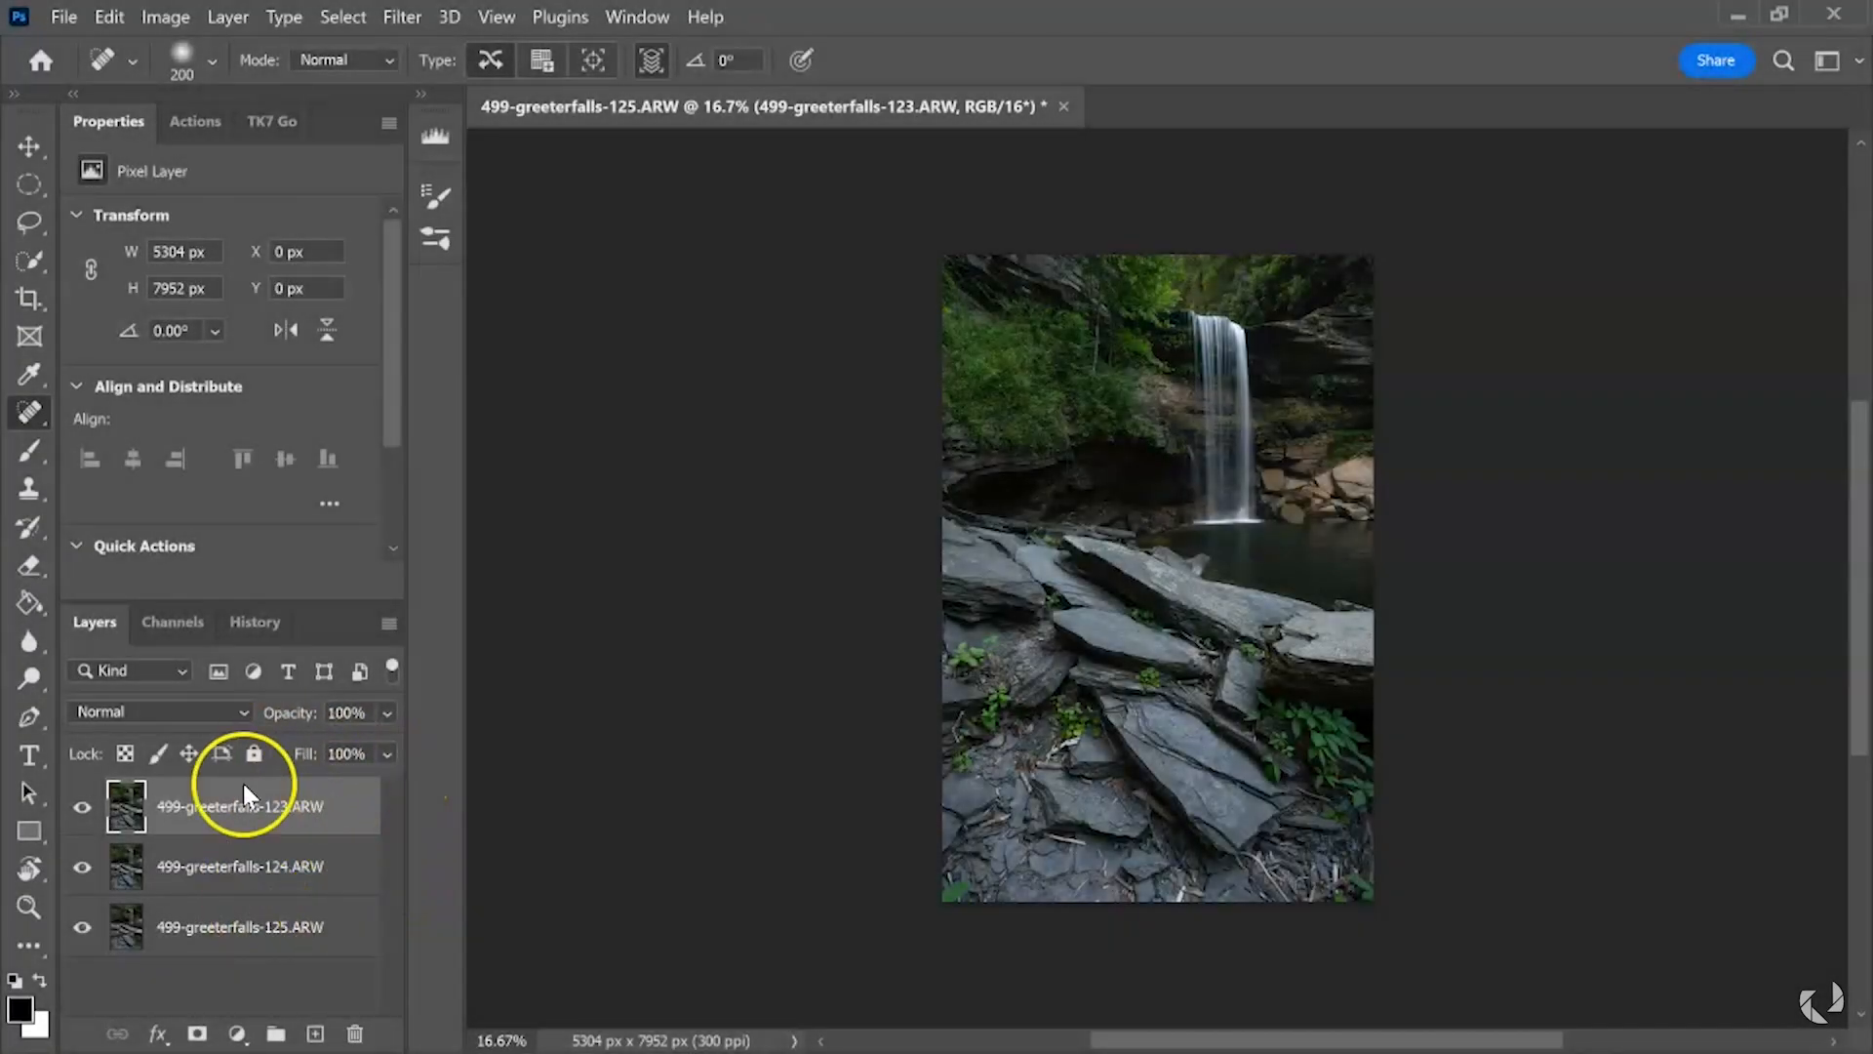
- Select all three photo layers and align them with Auto-Align Layers
{"action": "left_click", "coordinate": [312, 927], "text": "shift"}
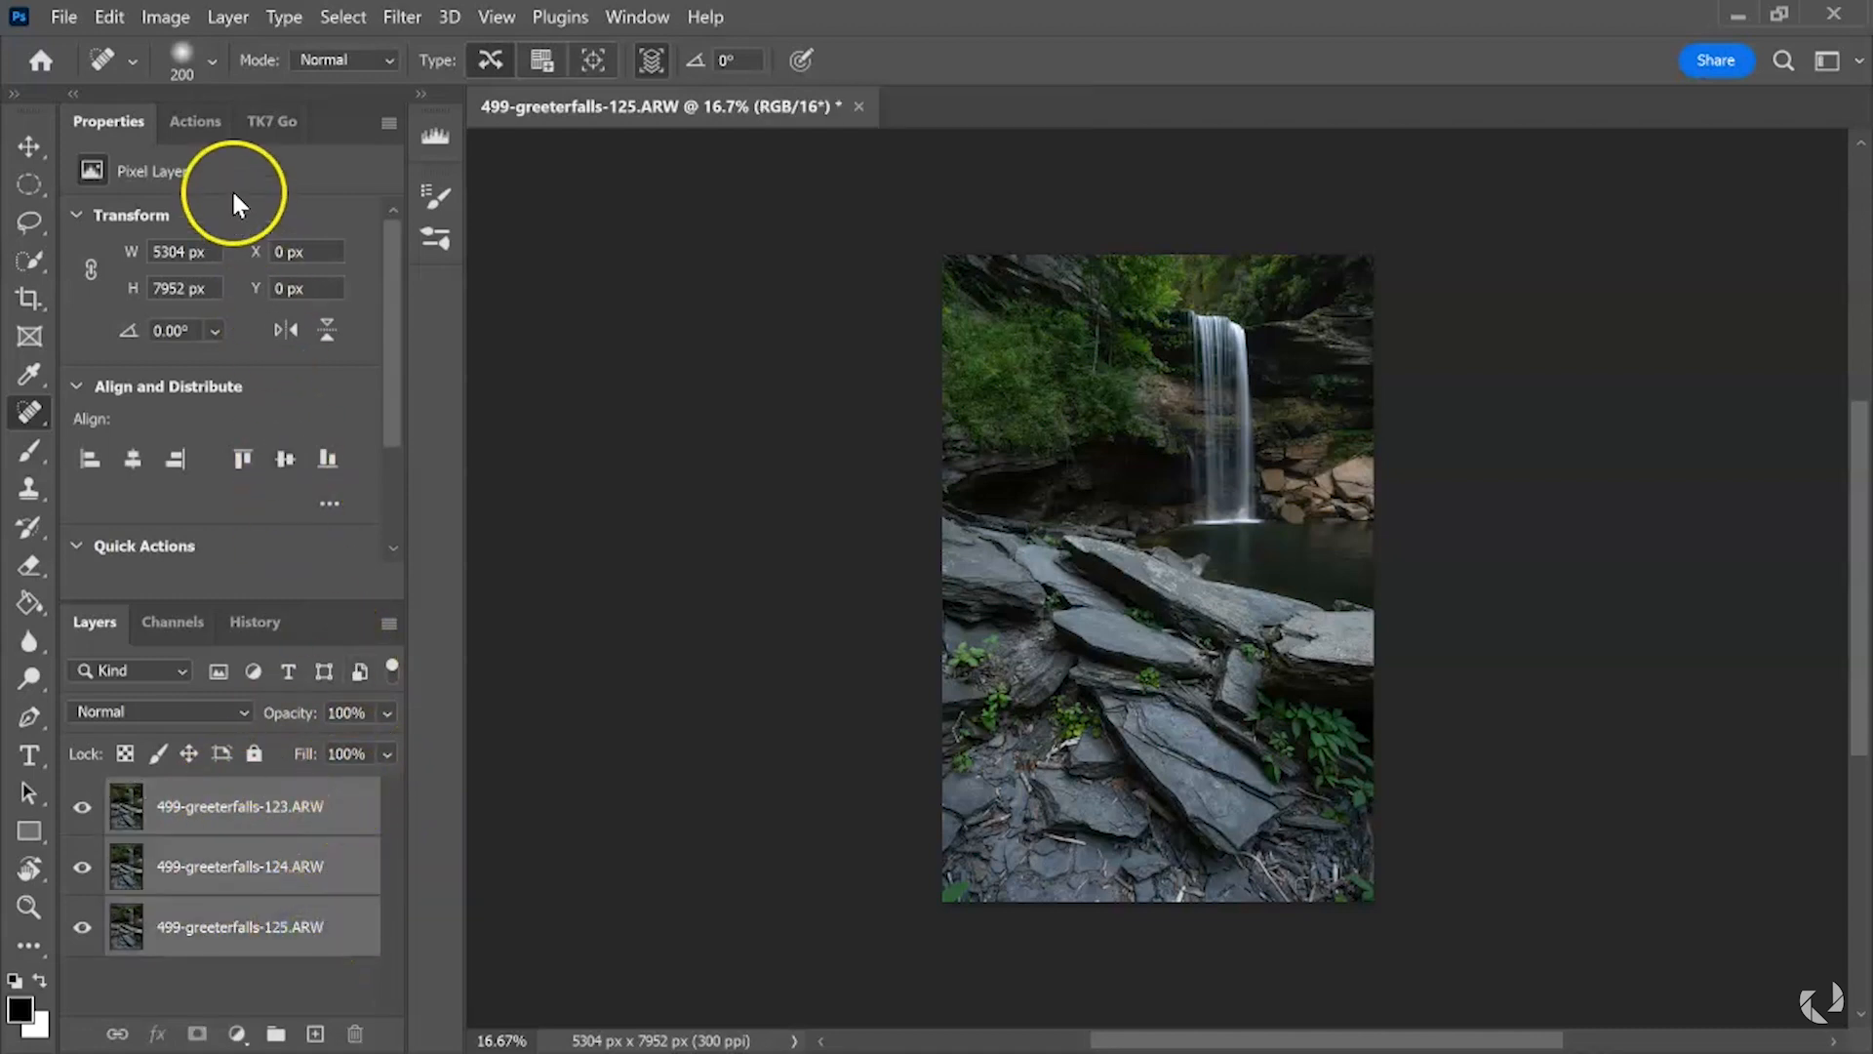
{"action": "left_click", "coordinate": [115, 16]}
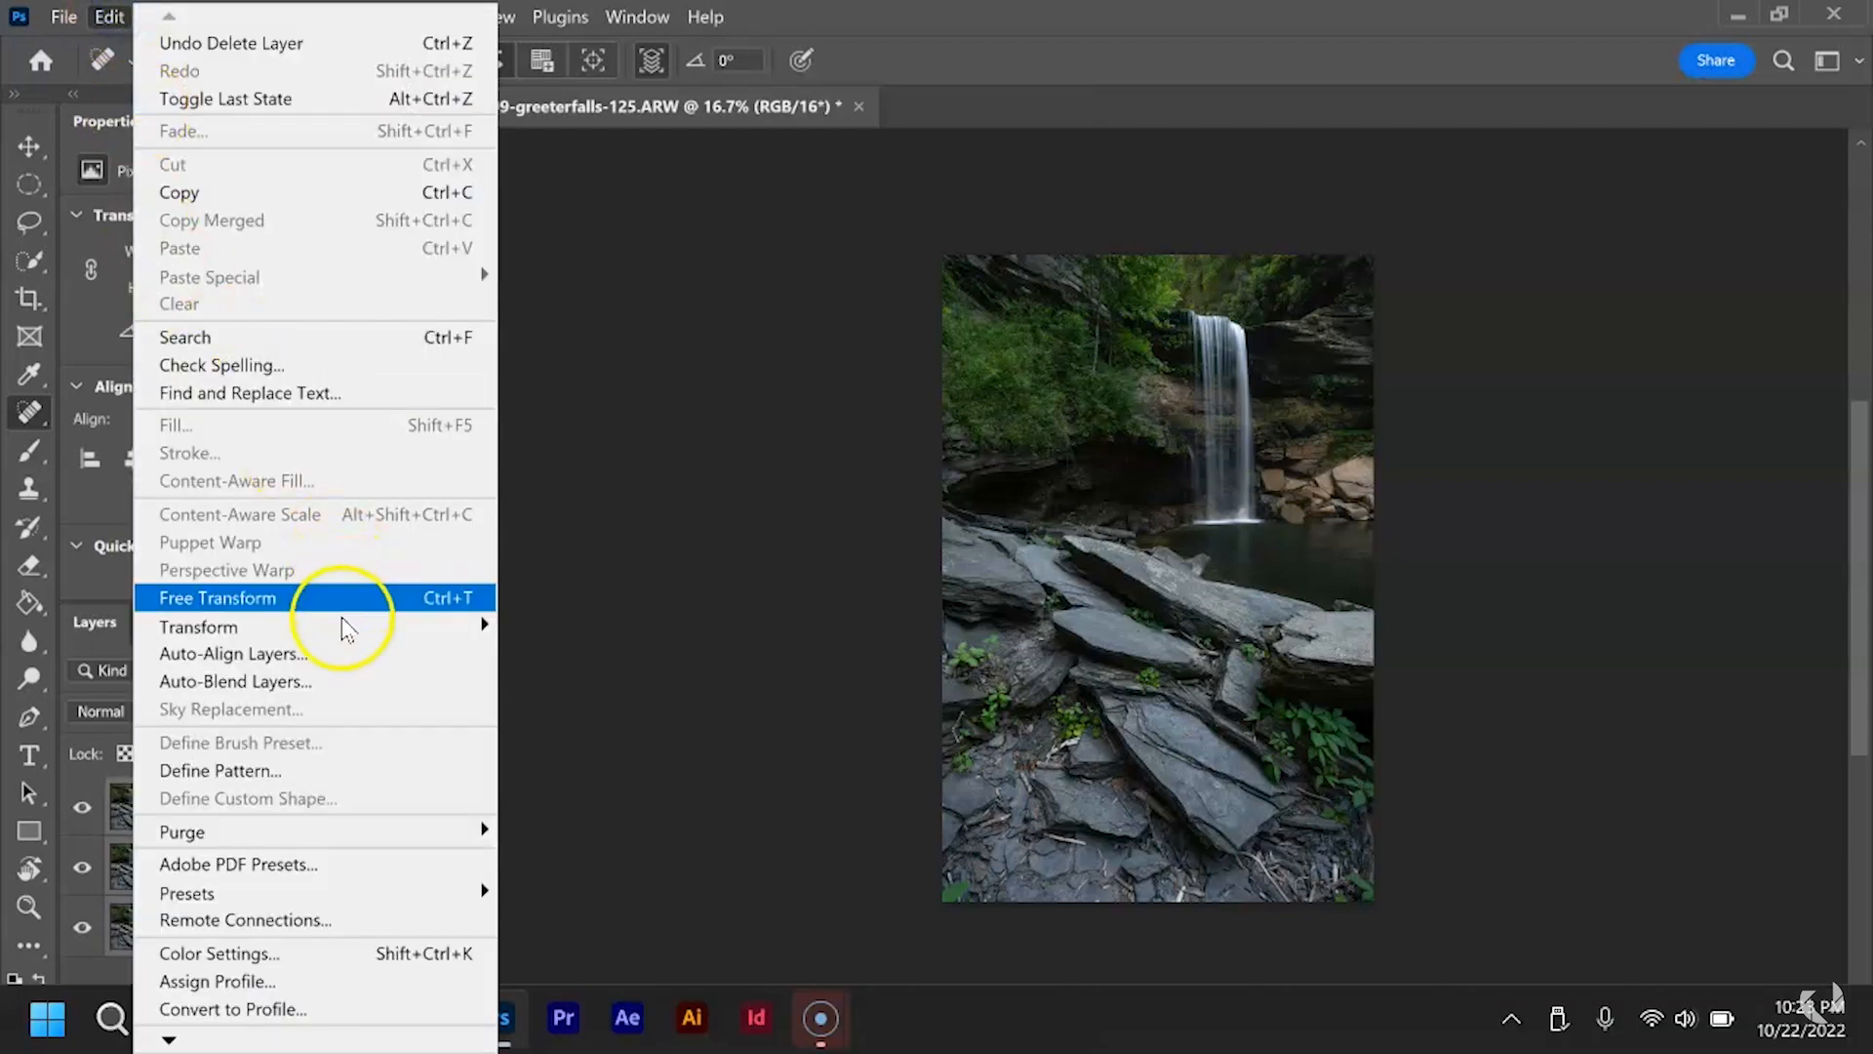
{"action": "left_click", "coordinate": [359, 649]}
{"action": "left_click", "coordinate": [1259, 166]}
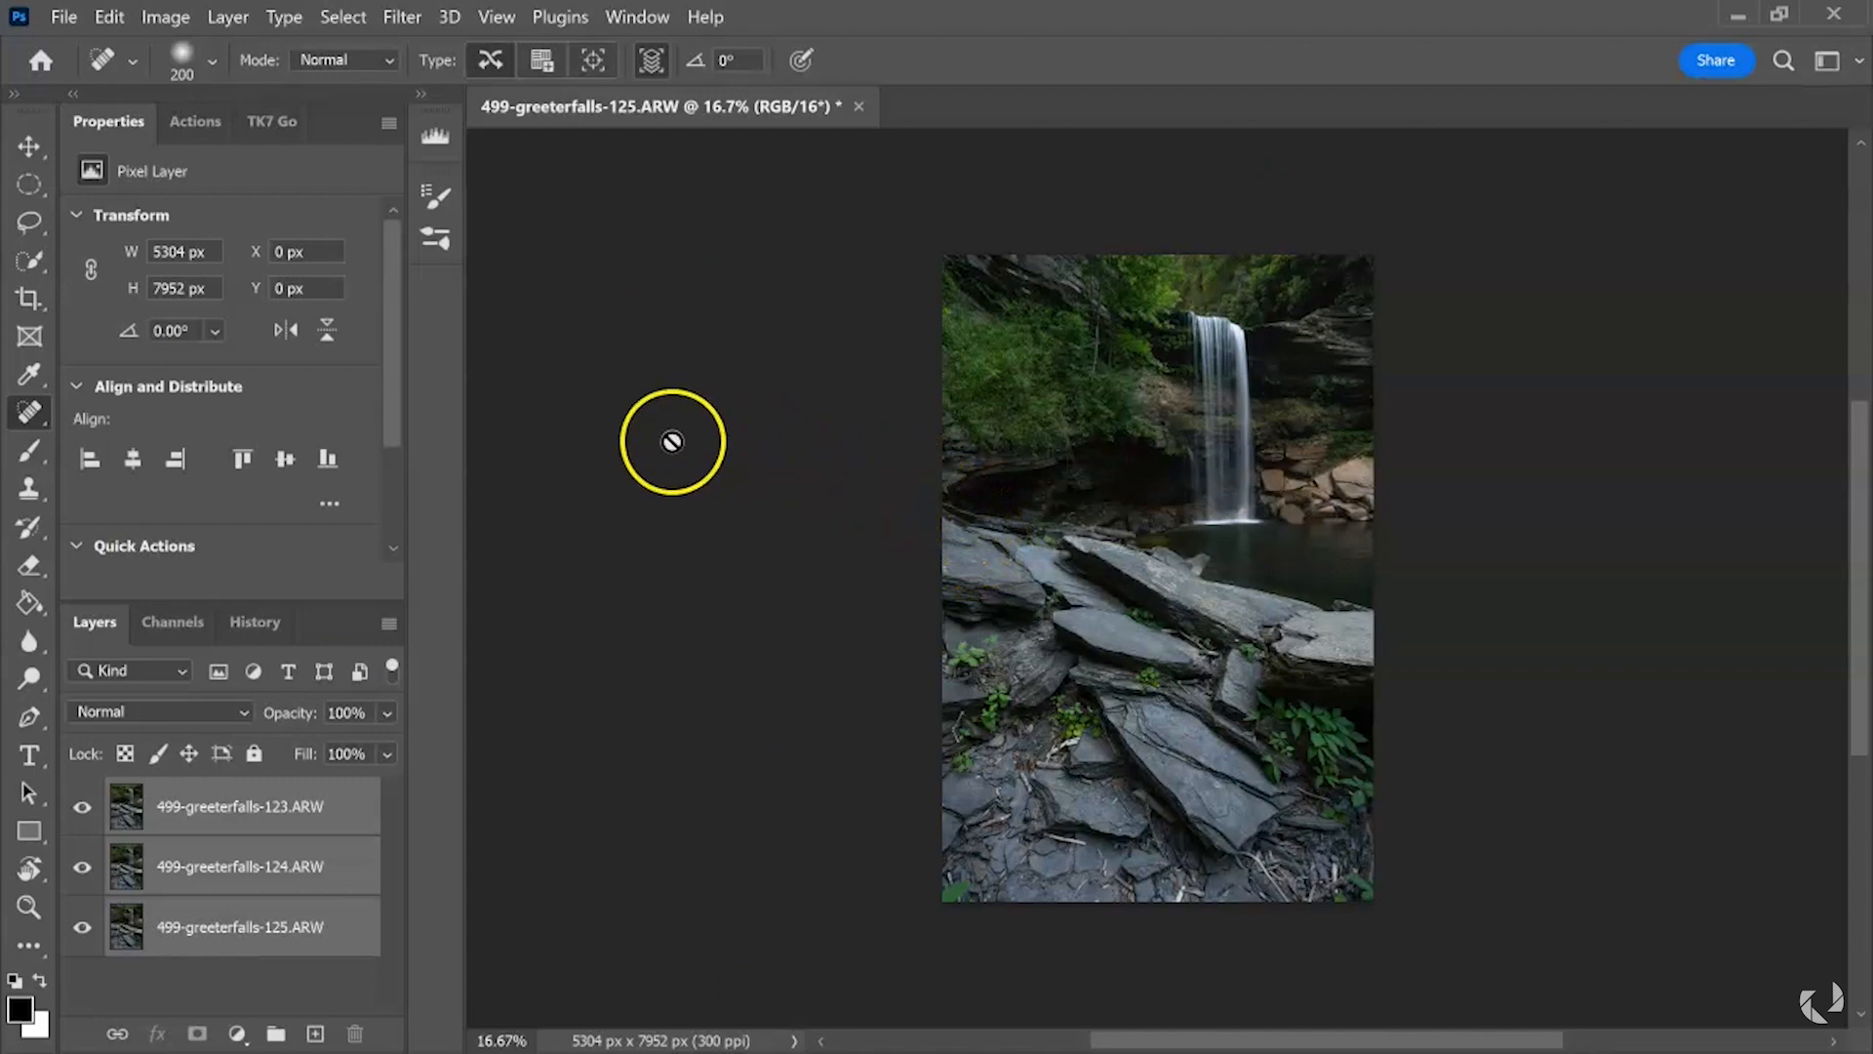
- Auto-blend the three layers with Stack Images, Seamless Tones and Colors, and Content Aware Fill Transparent Areas enabled
{"action": "left_click", "coordinate": [114, 17]}
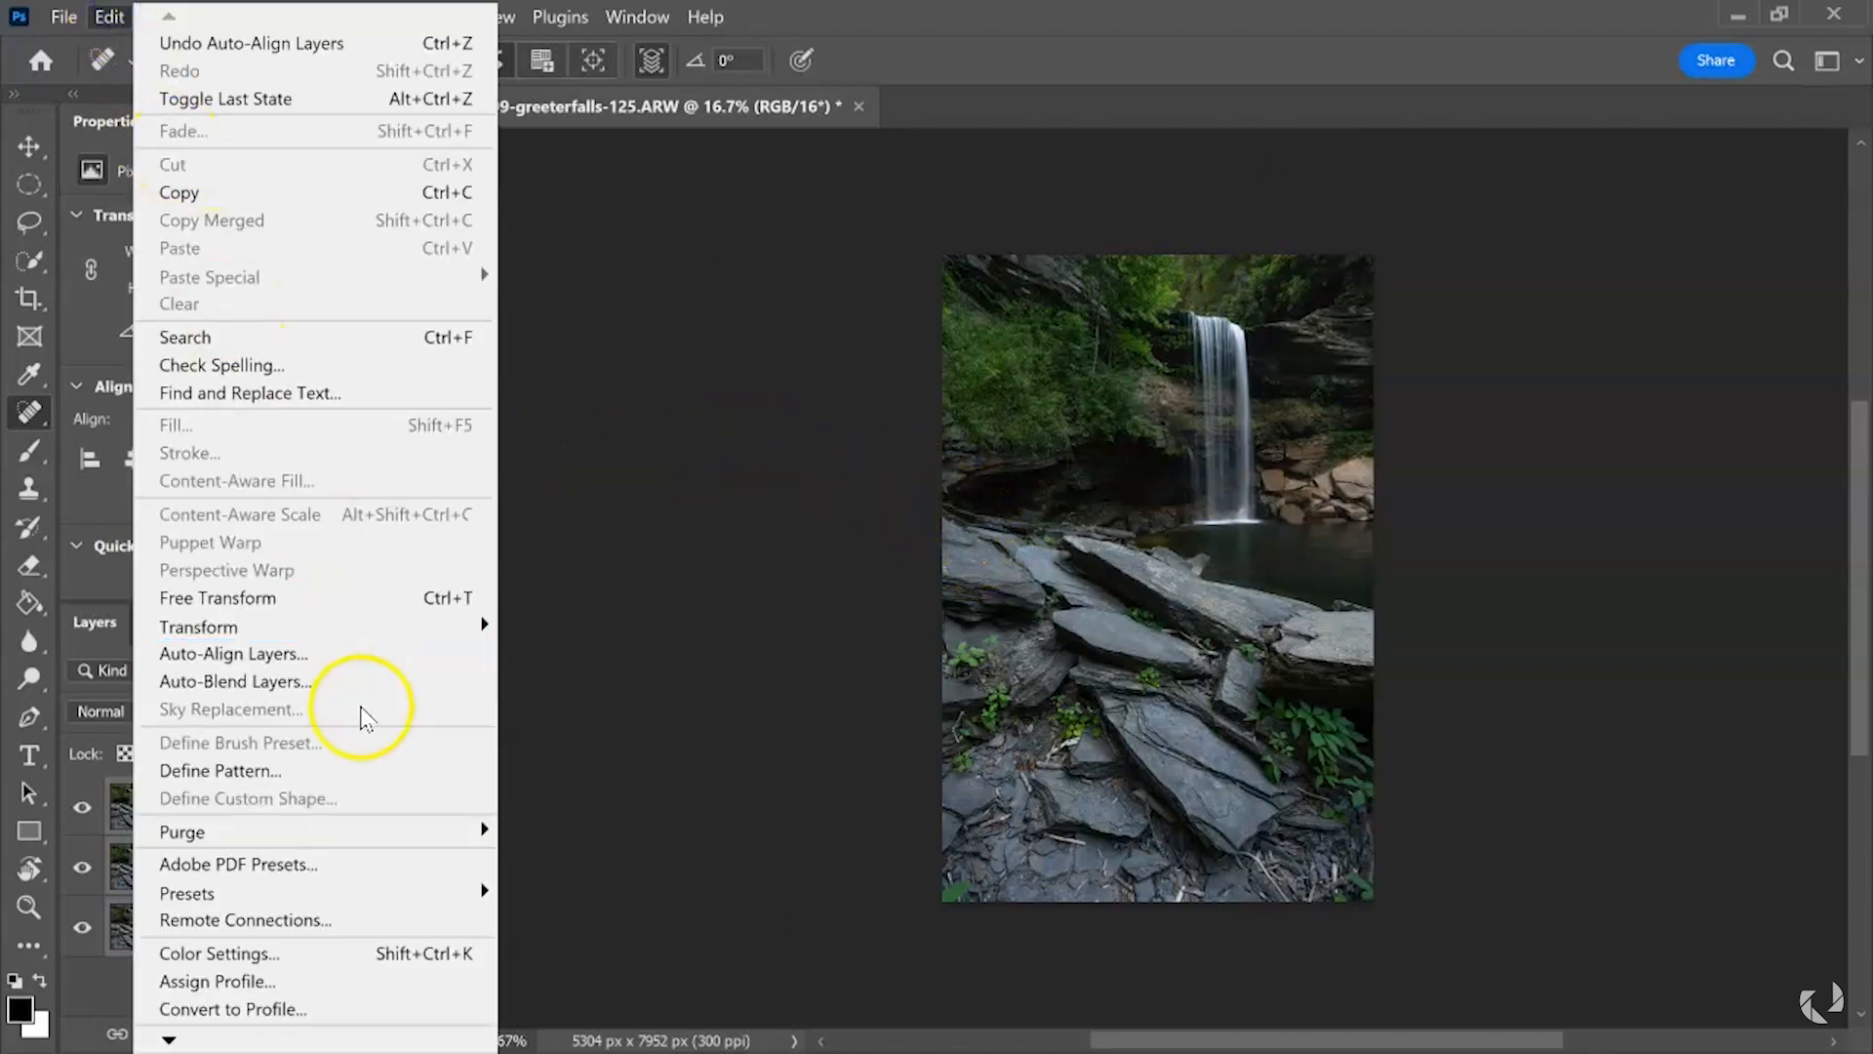
{"action": "left_click", "coordinate": [327, 683]}
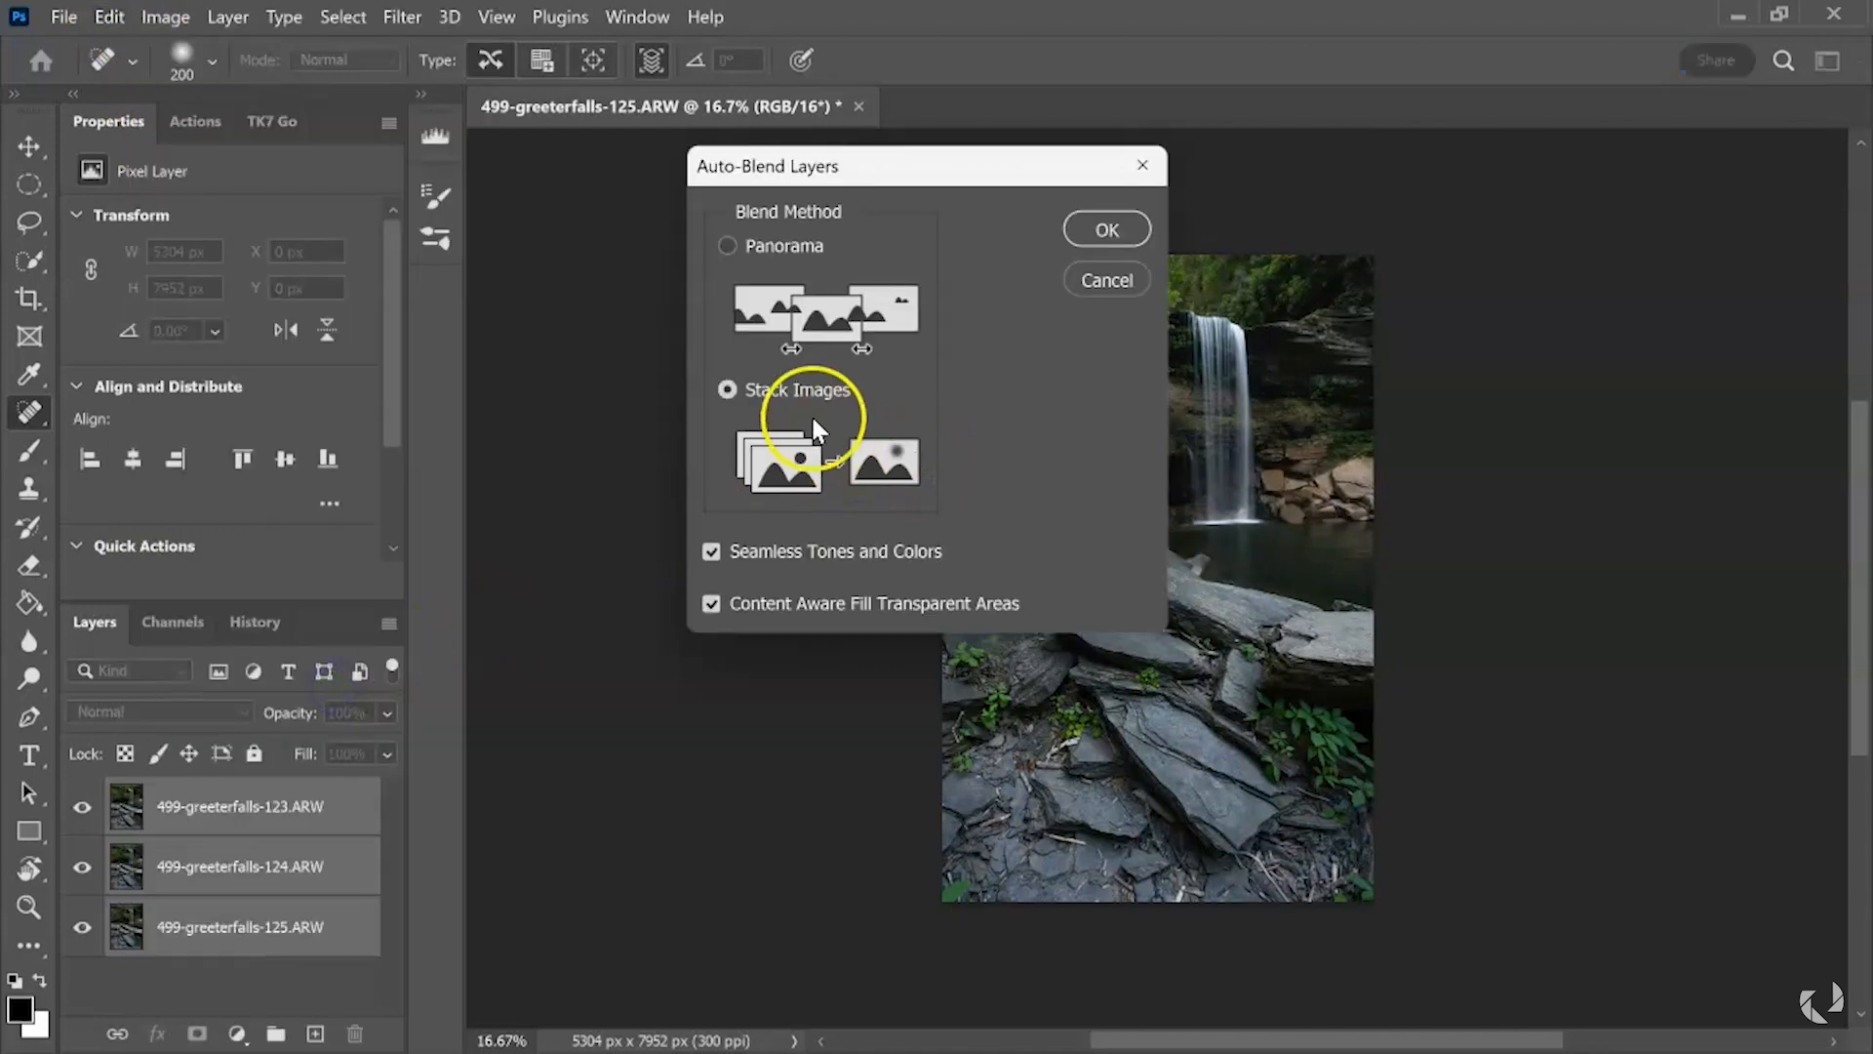
{"action": "left_click", "coordinate": [1113, 228]}
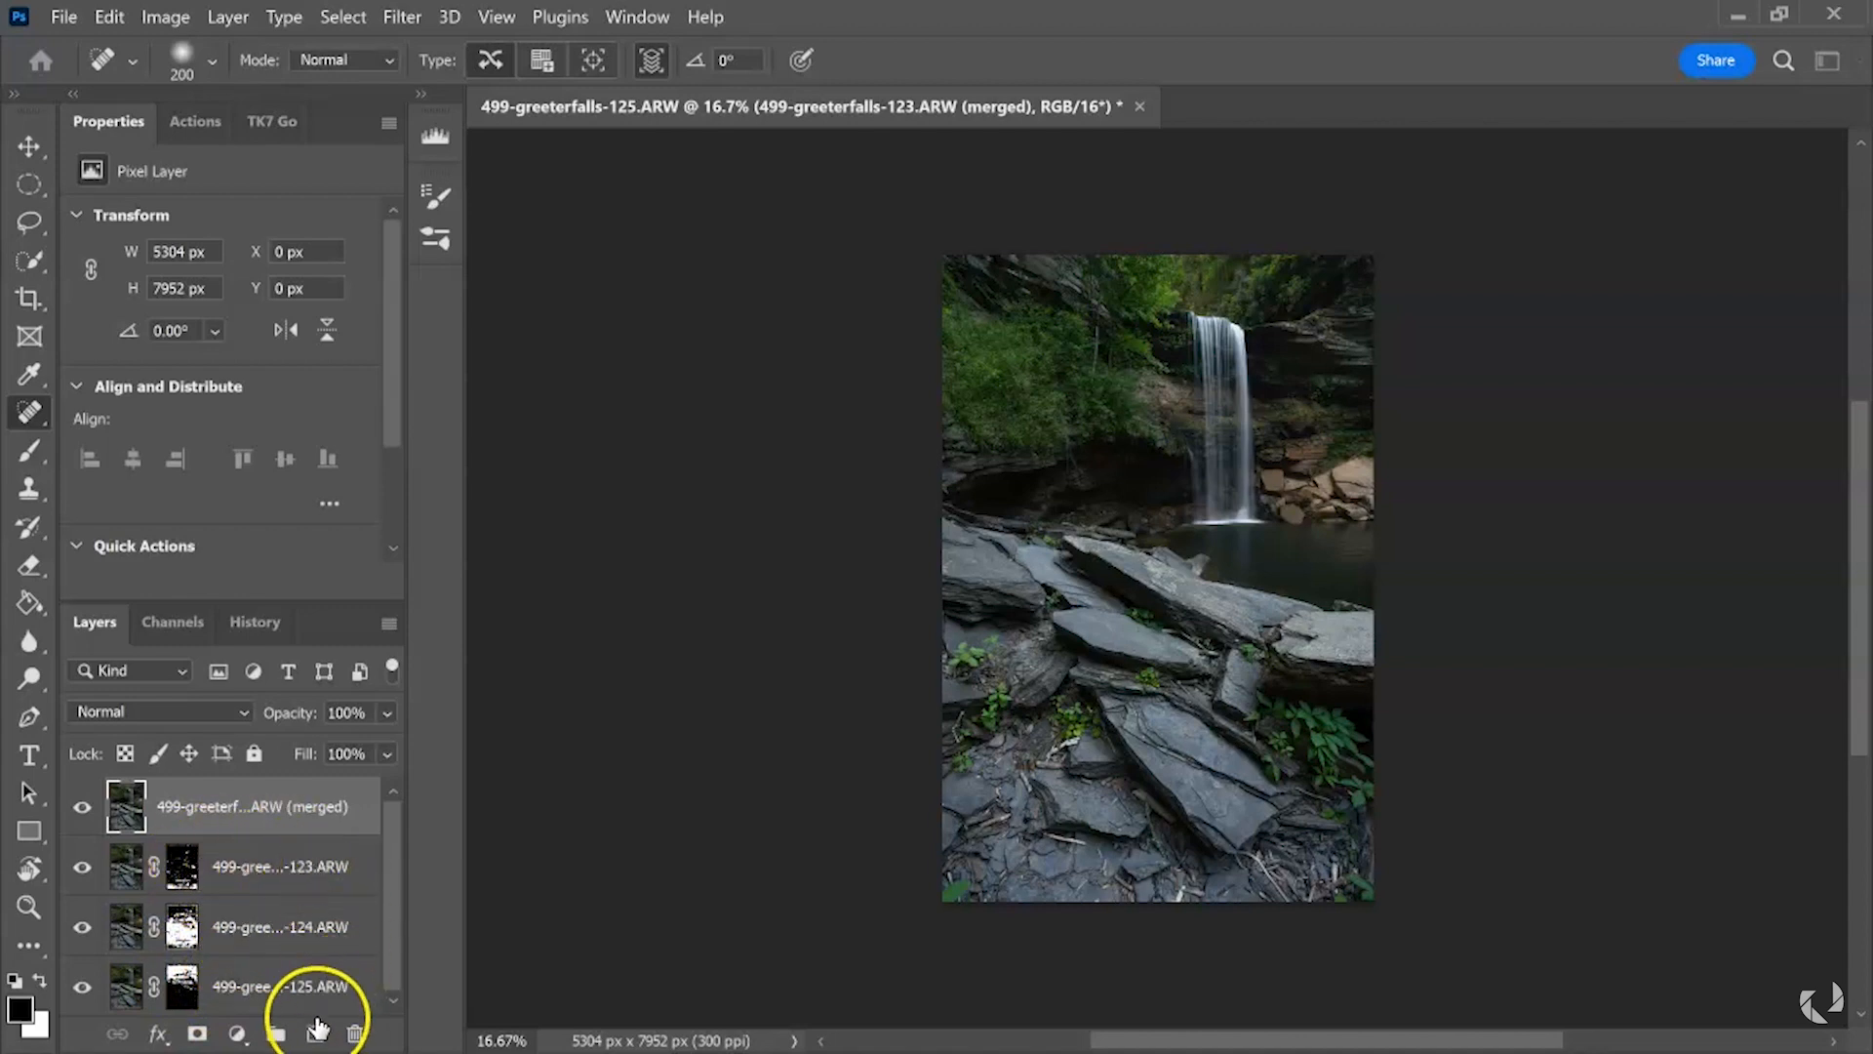
- Group the three masked source layers as "Focus Stack" and rename the merged layer "Focus Stack" too
{"action": "left_click", "coordinate": [274, 865]}
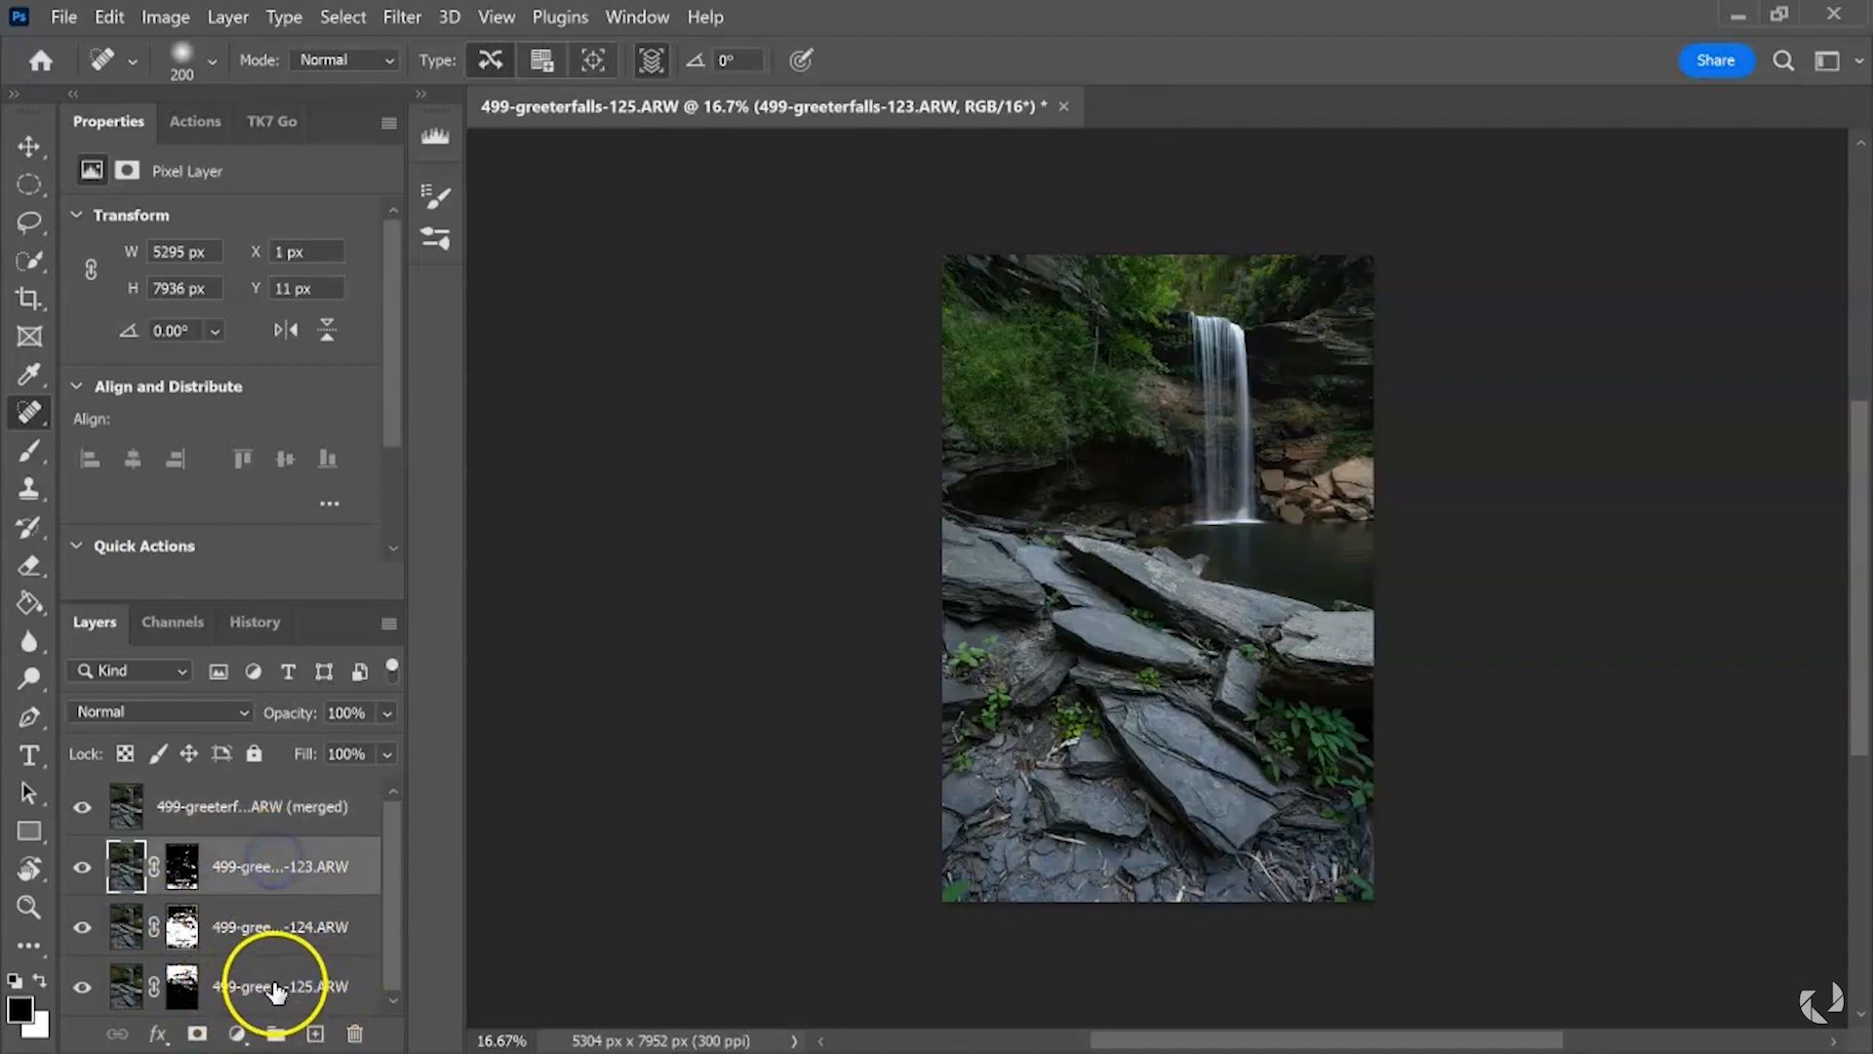
{"action": "left_click", "coordinate": [276, 988], "text": "shift"}
{"action": "left_click", "coordinate": [276, 1034]}
{"action": "double_click", "coordinate": [190, 855]}
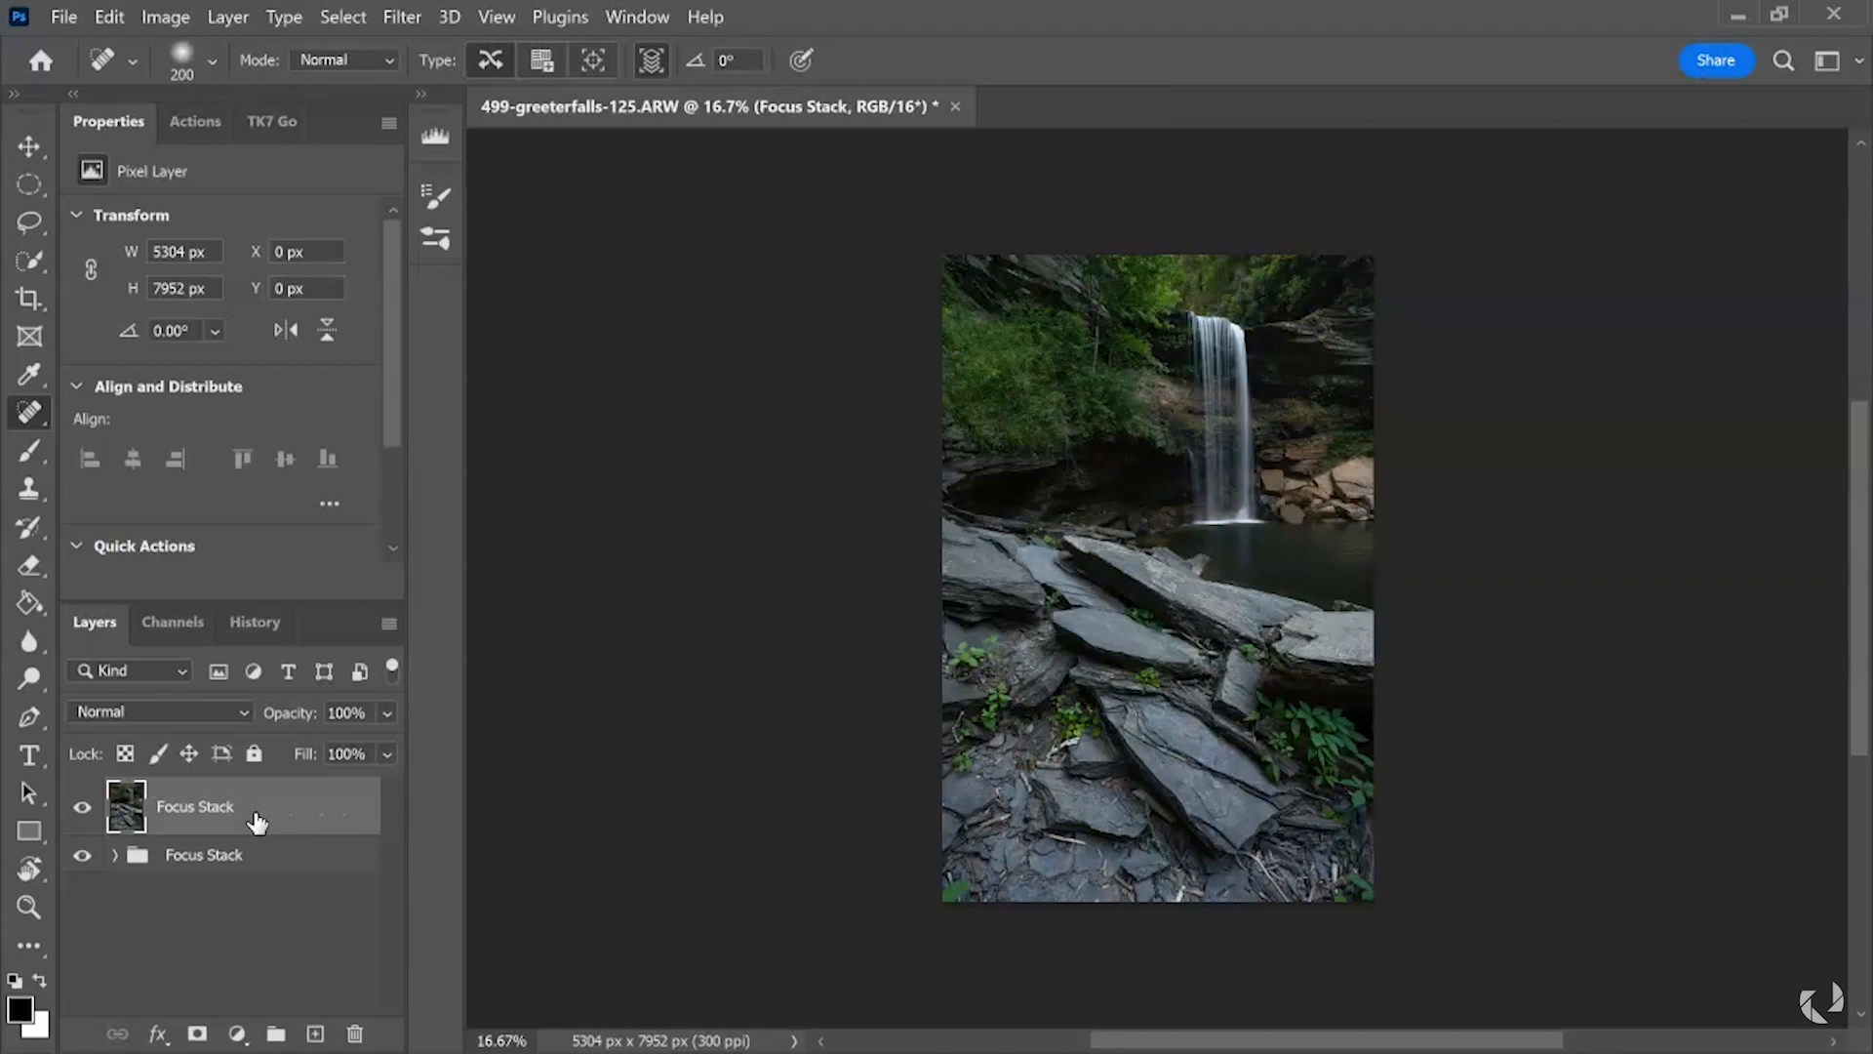
{"action": "left_click", "coordinate": [325, 905]}
- Select the merged Focus Stack layer and examine the sharpness of the rocks and waterfall at 66.7% magnification
{"action": "left_click", "coordinate": [284, 809]}
{"action": "key", "text": "ctrl+plus"}
{"action": "key", "text": "ctrl+plus"}
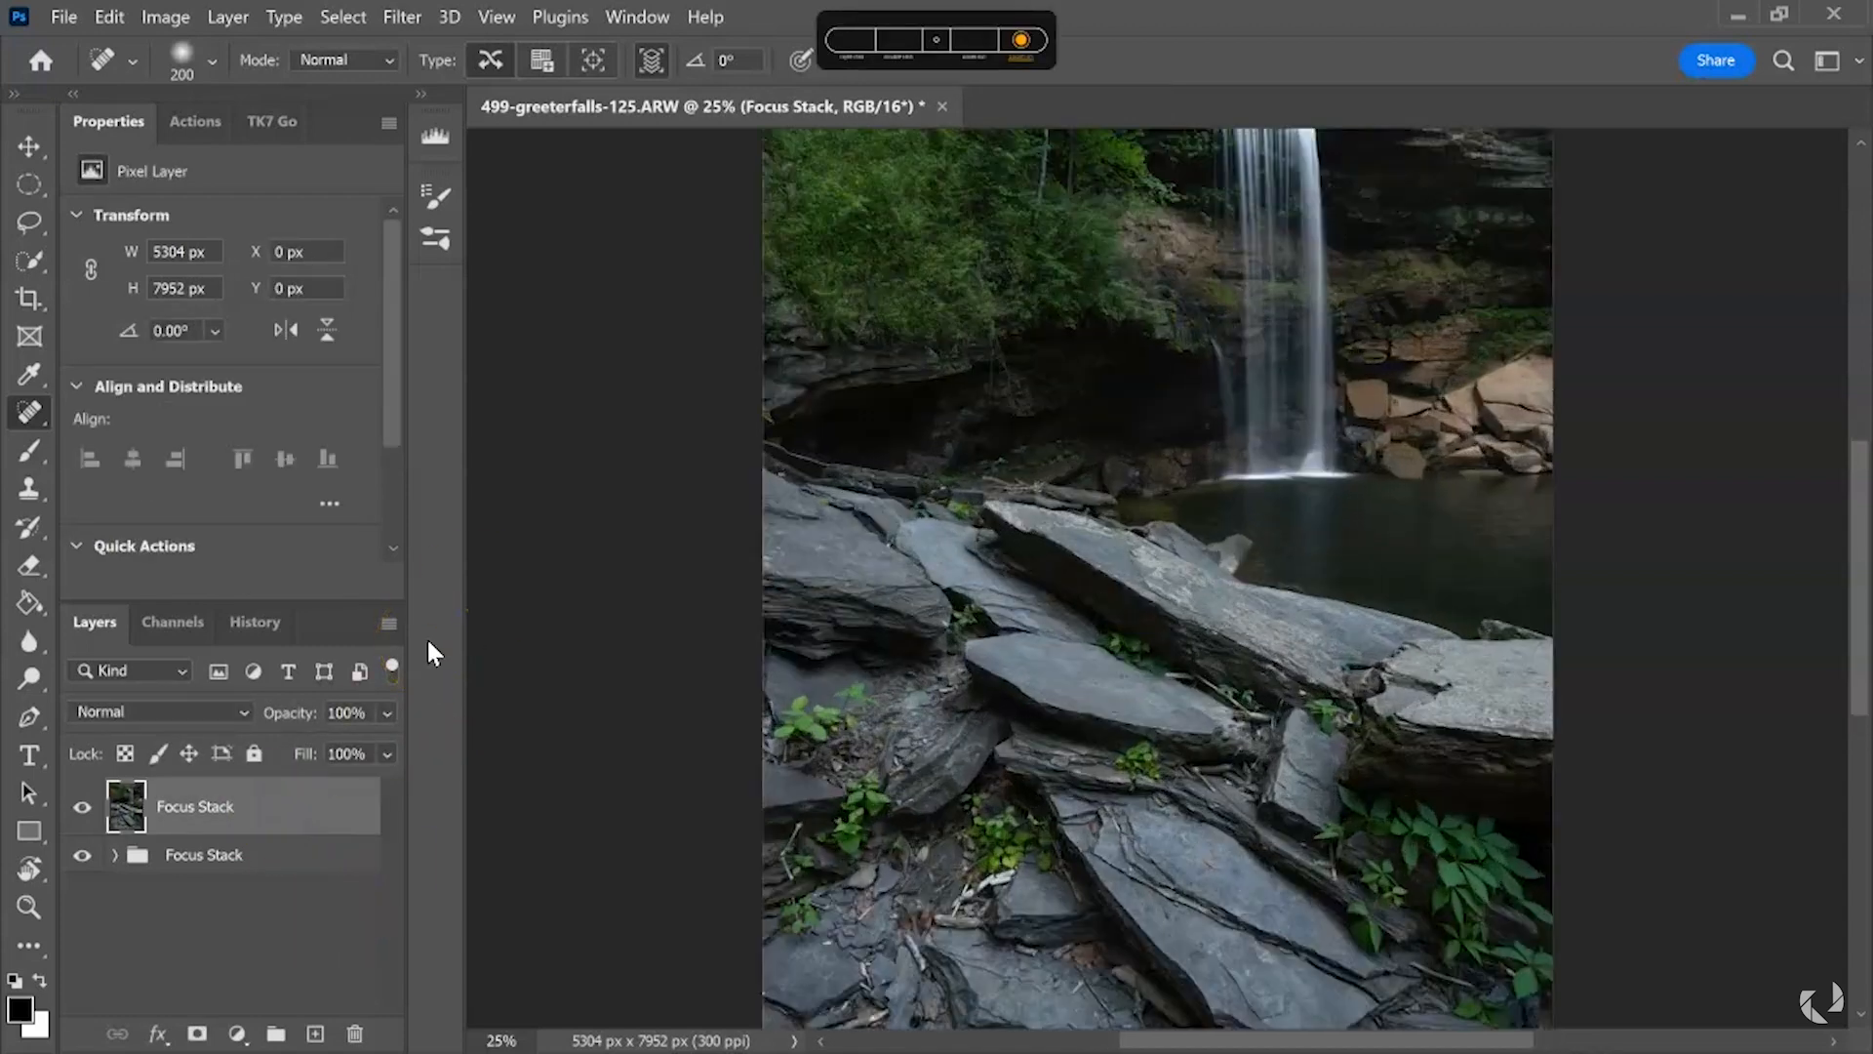
{"action": "left_click_drag", "start_coordinate": [1022, 640], "coordinate": [1051, 416]}
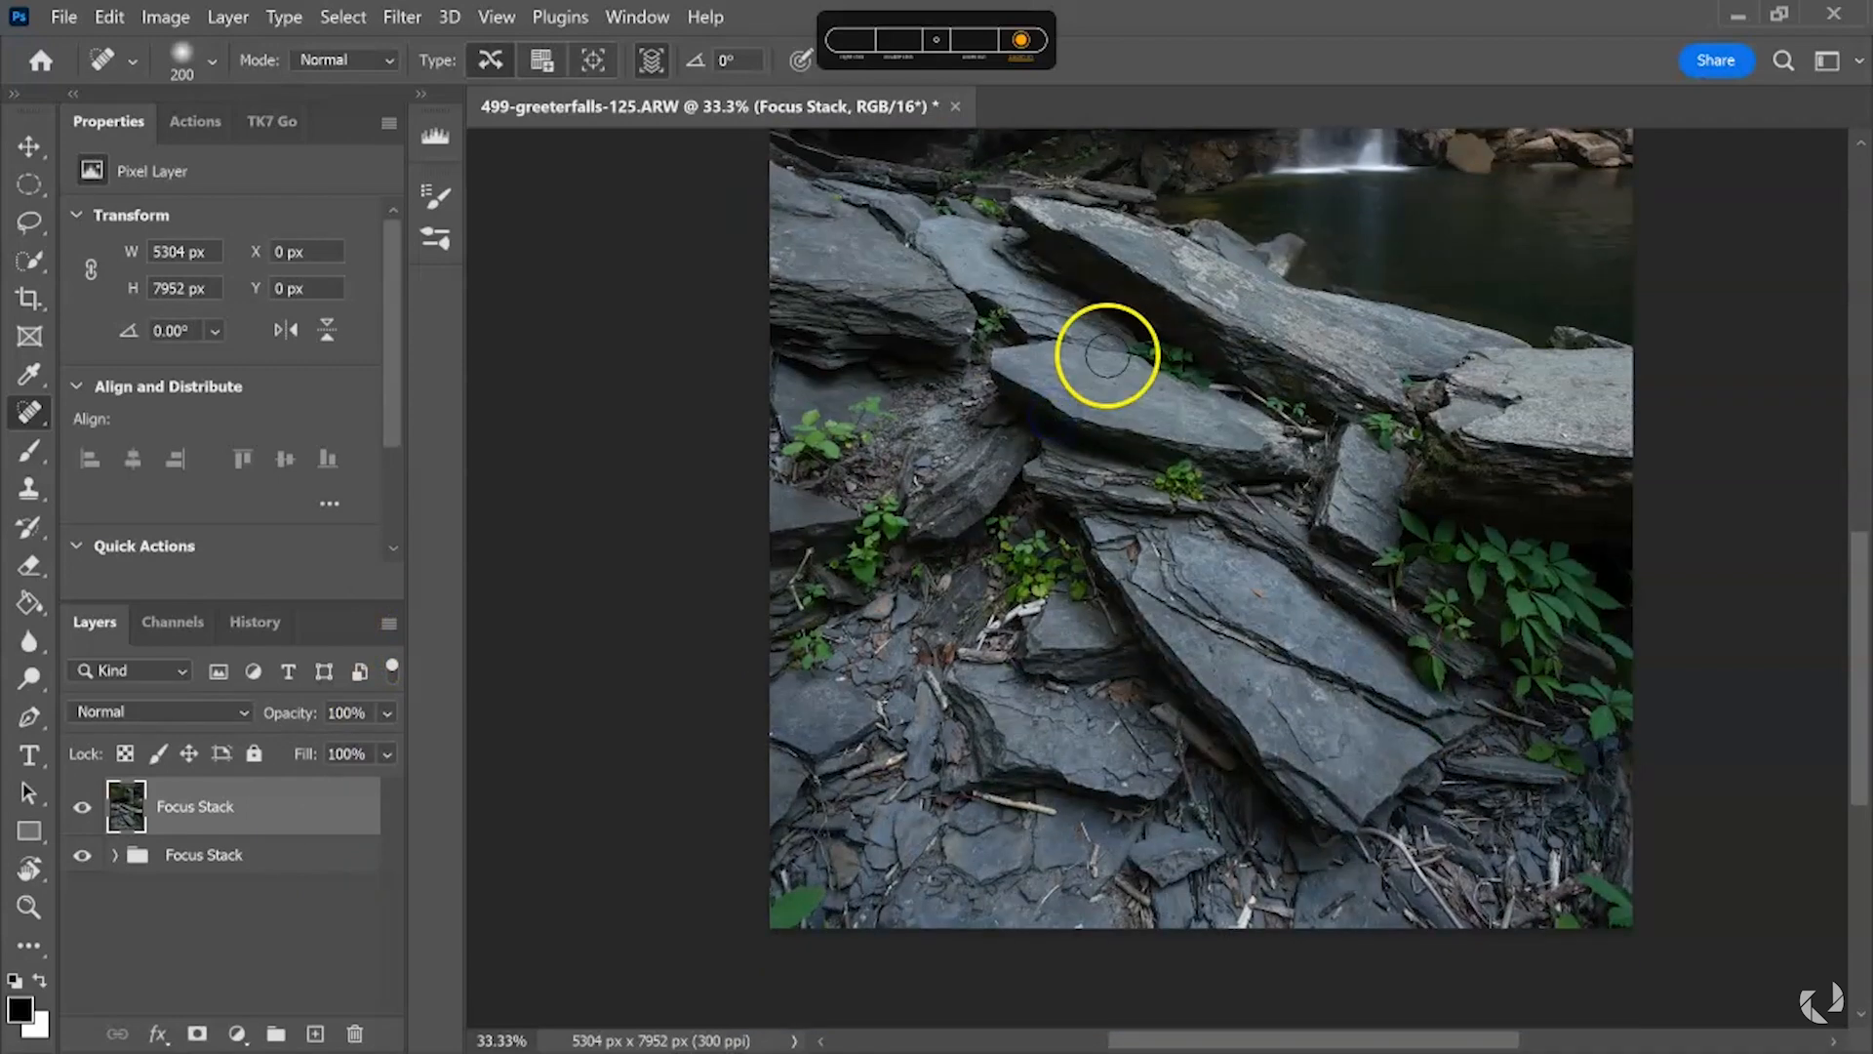
{"action": "key", "text": "ctrl+plus"}
{"action": "key", "text": "ctrl+plus"}
{"action": "scroll", "coordinate": [1083, 511], "scroll_direction": "up", "scroll_amount": 3}
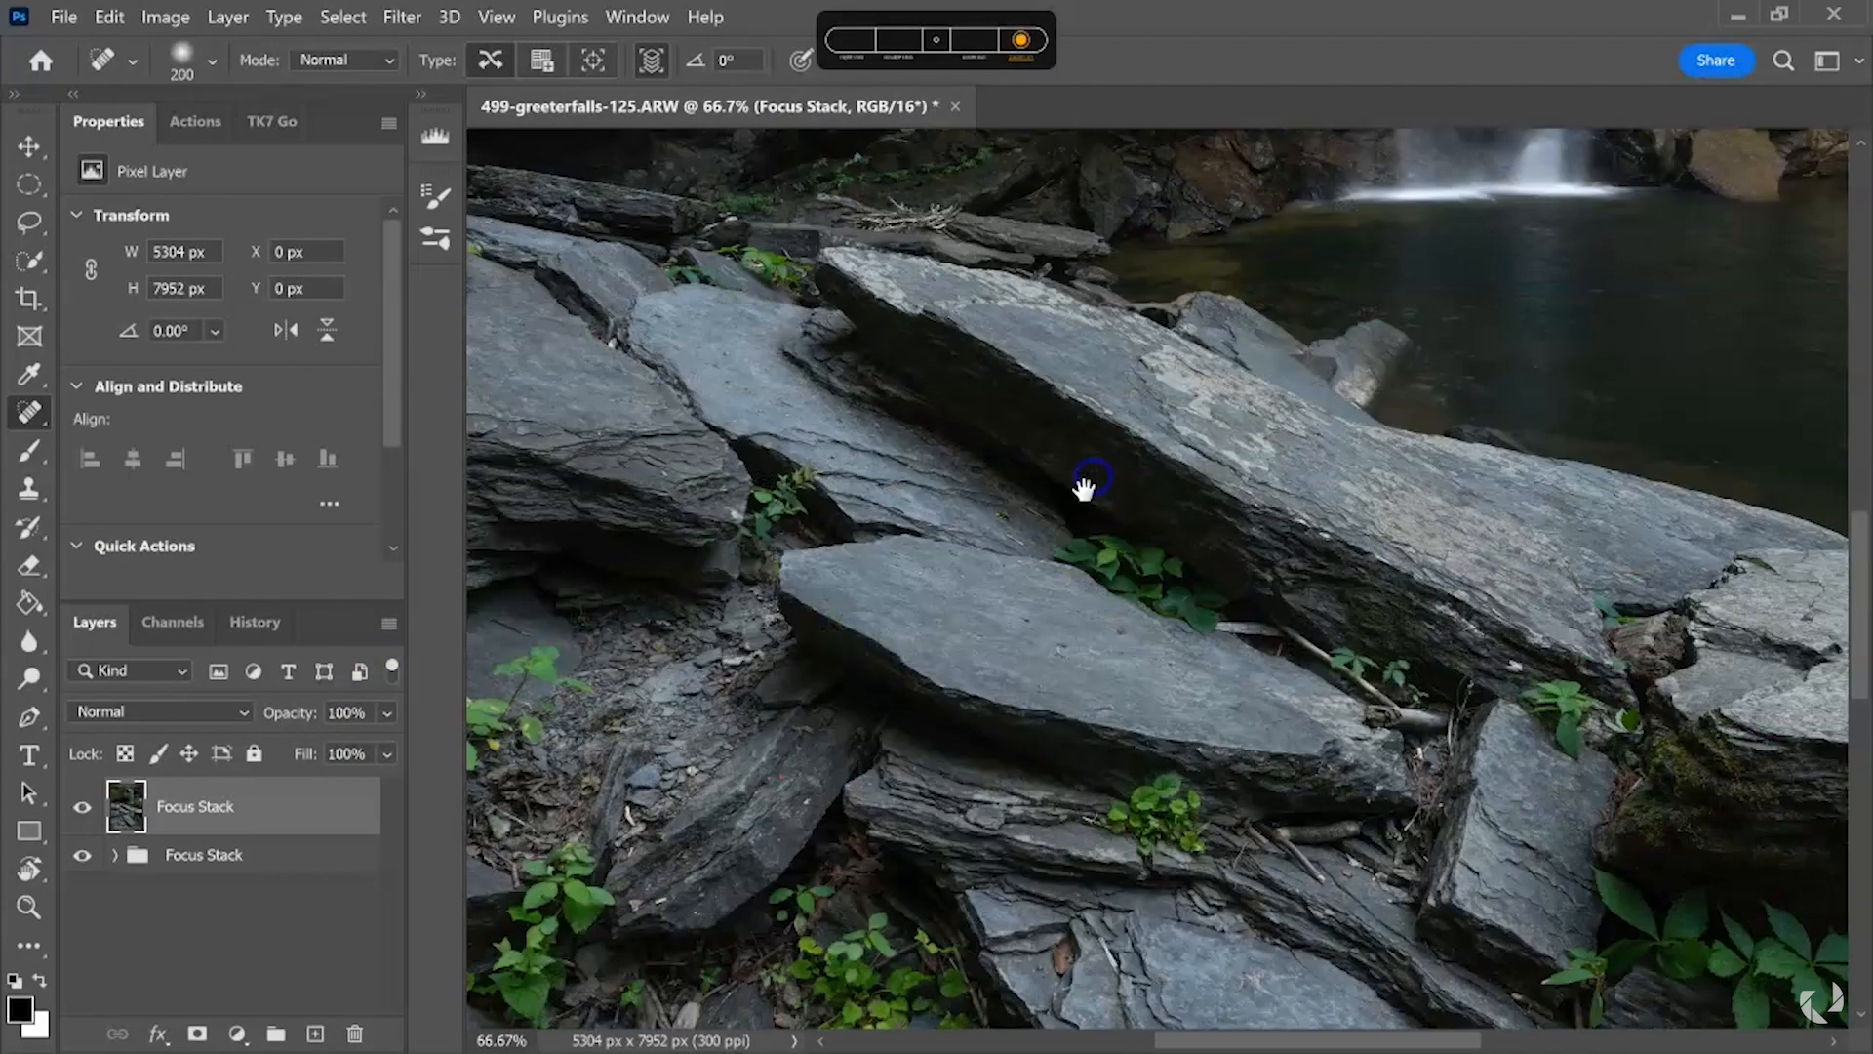
{"action": "scroll", "coordinate": [1085, 483], "scroll_direction": "up", "scroll_amount": 10}
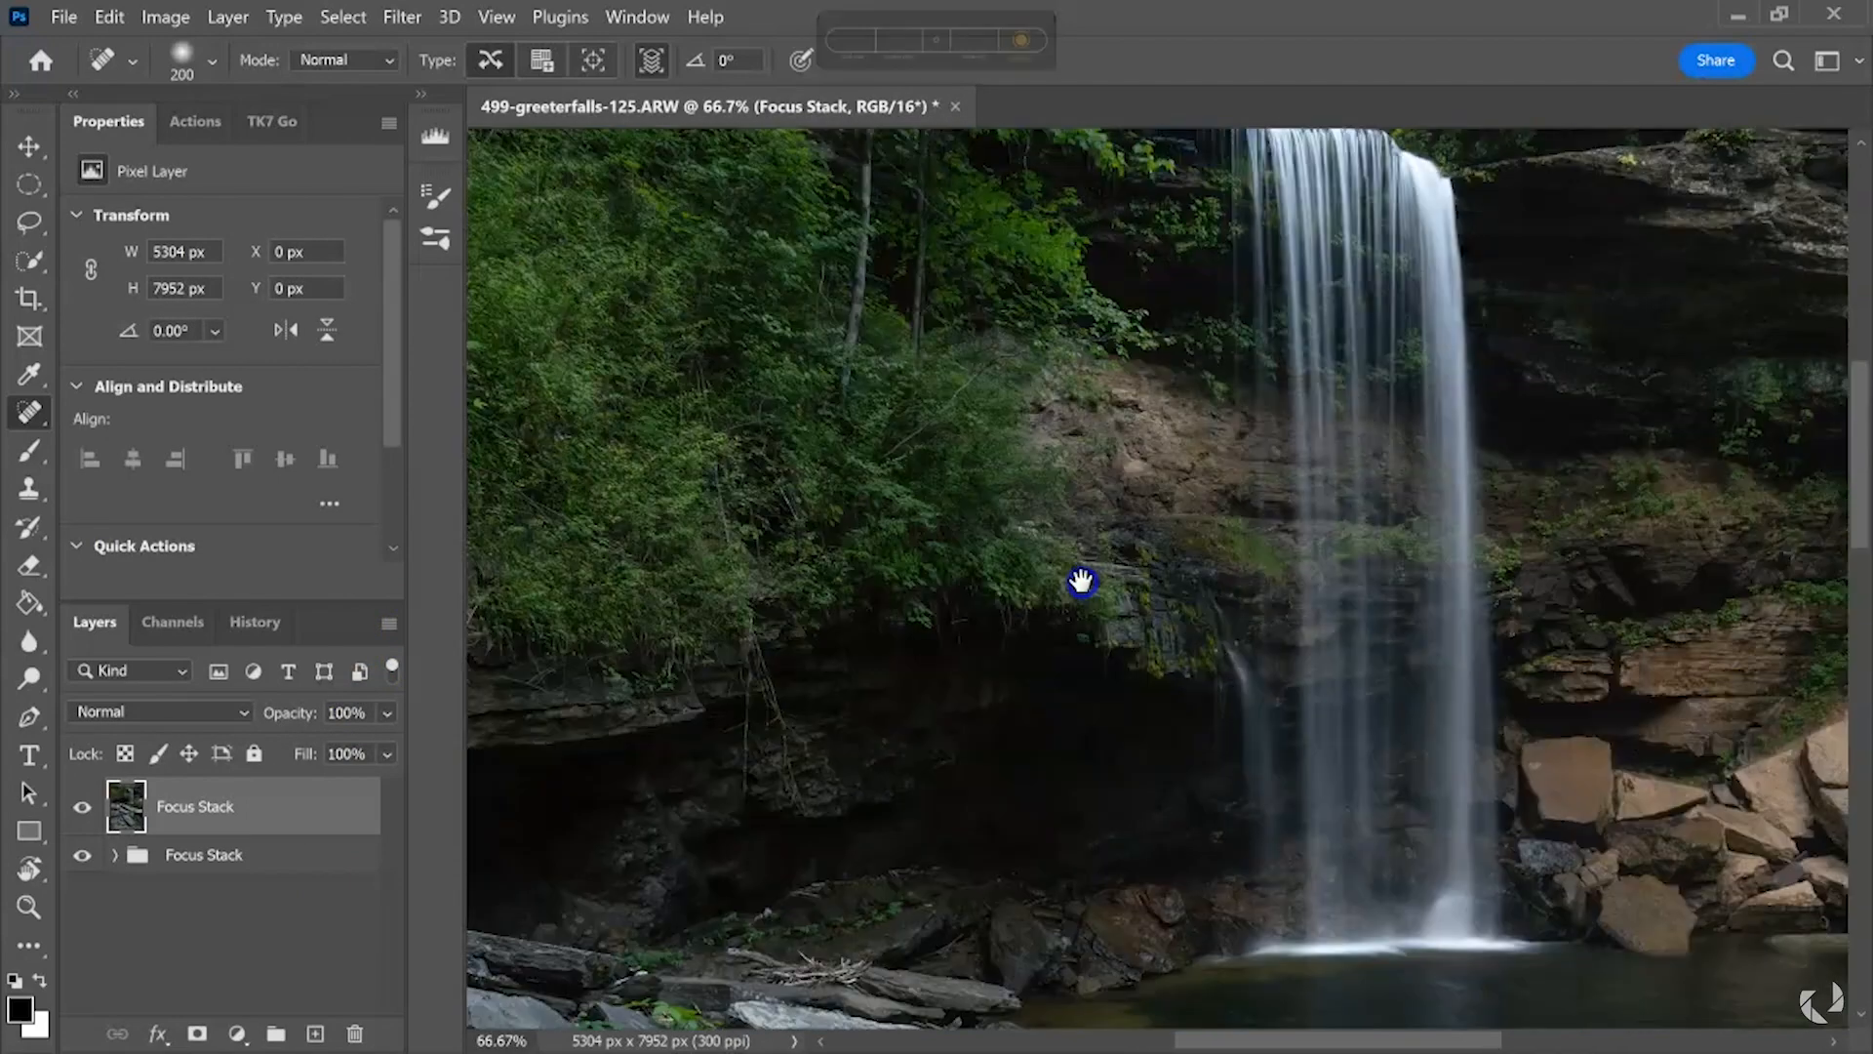
- Examine the overall composition of the merged focus-stack image at several reduced magnifications
{"action": "scroll", "coordinate": [1080, 582], "scroll_direction": "up", "scroll_amount": 8}
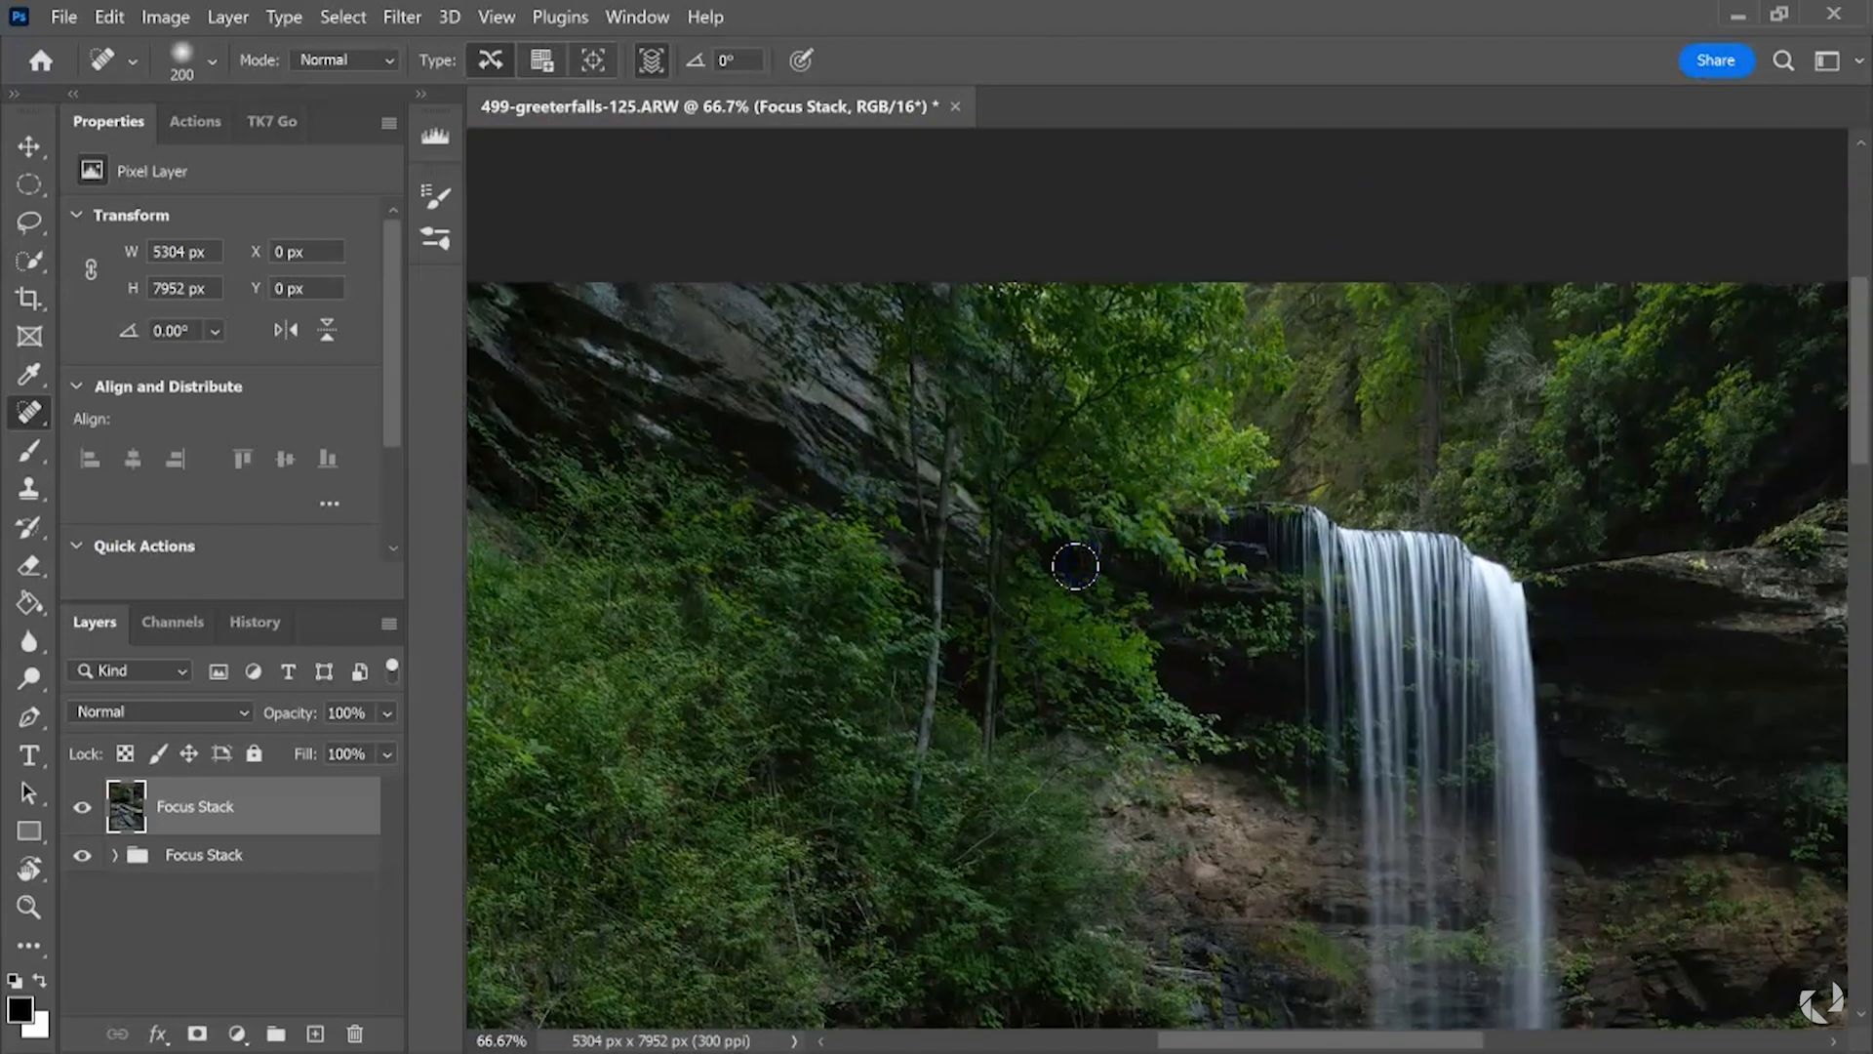
{"action": "key", "text": "ctrl+minus"}
{"action": "key", "text": "ctrl+minus"}
{"action": "key", "text": "ctrl+minus"}
{"action": "left_click_drag", "start_coordinate": [1189, 709], "coordinate": [1238, 397]}
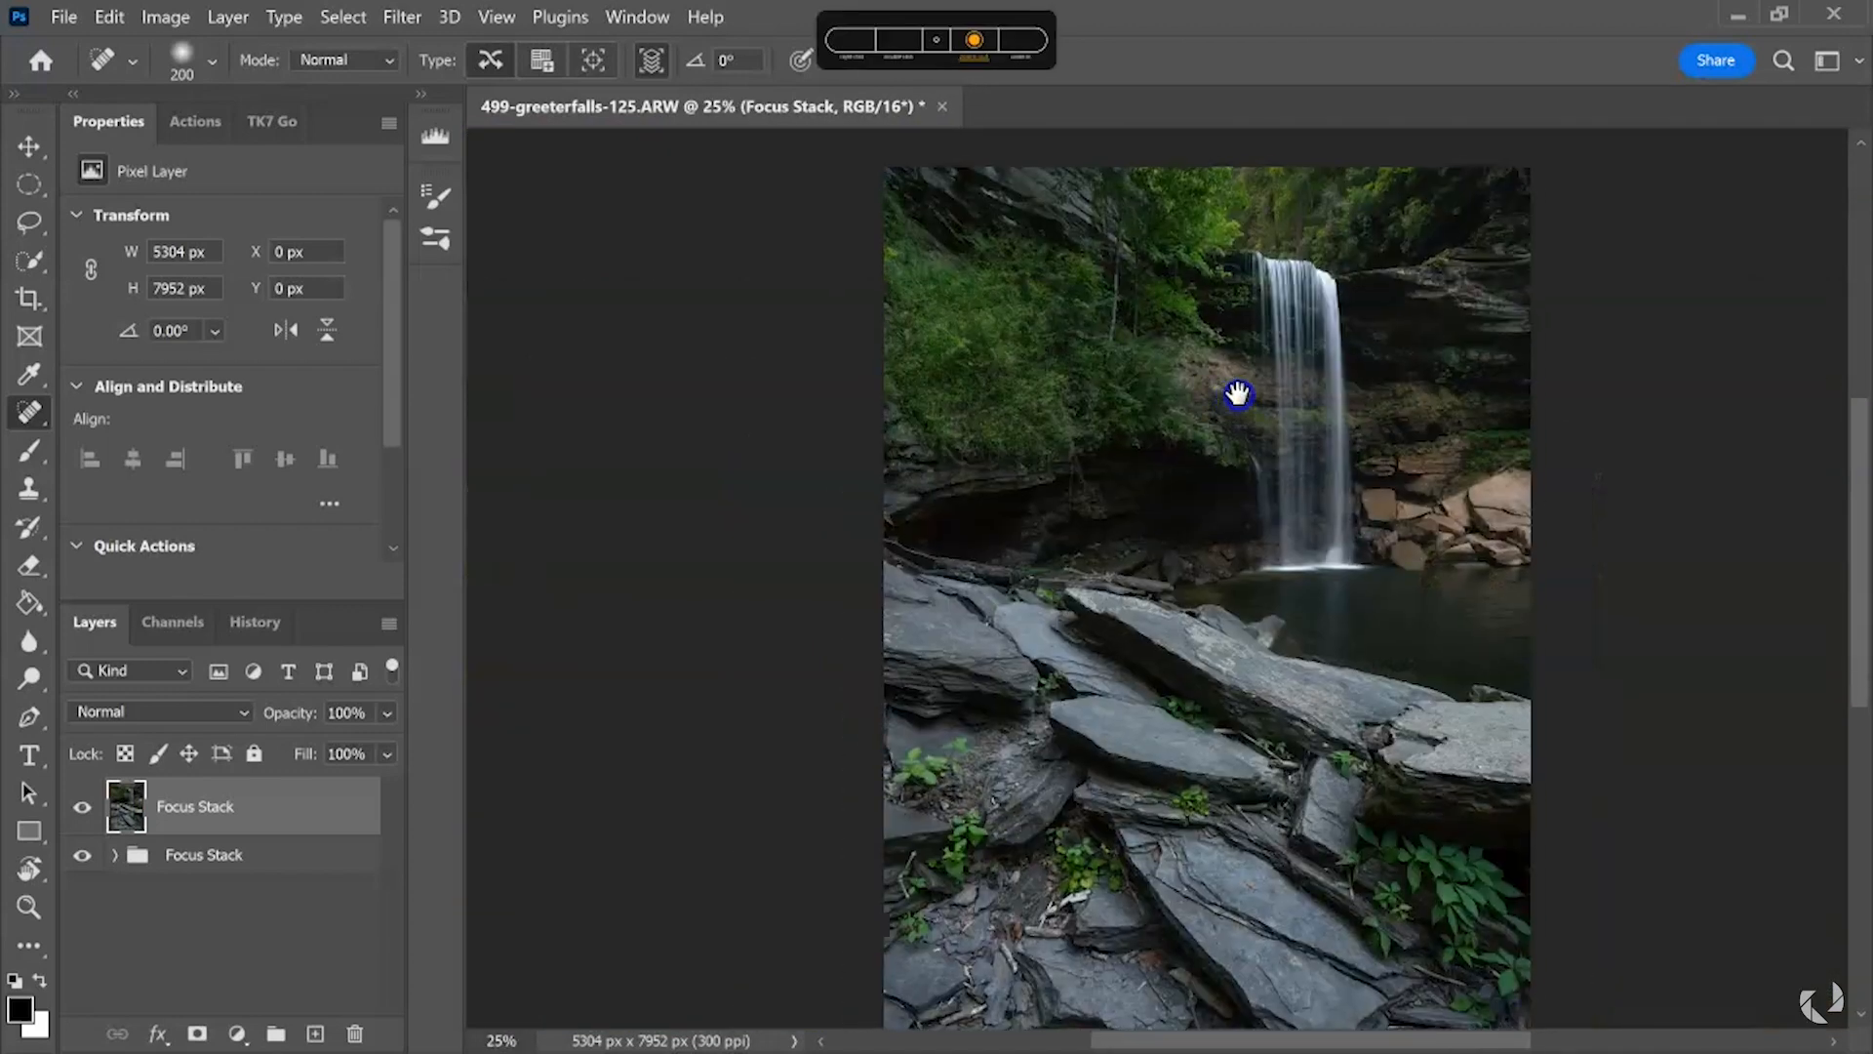
{"action": "key", "text": "ctrl+minus"}
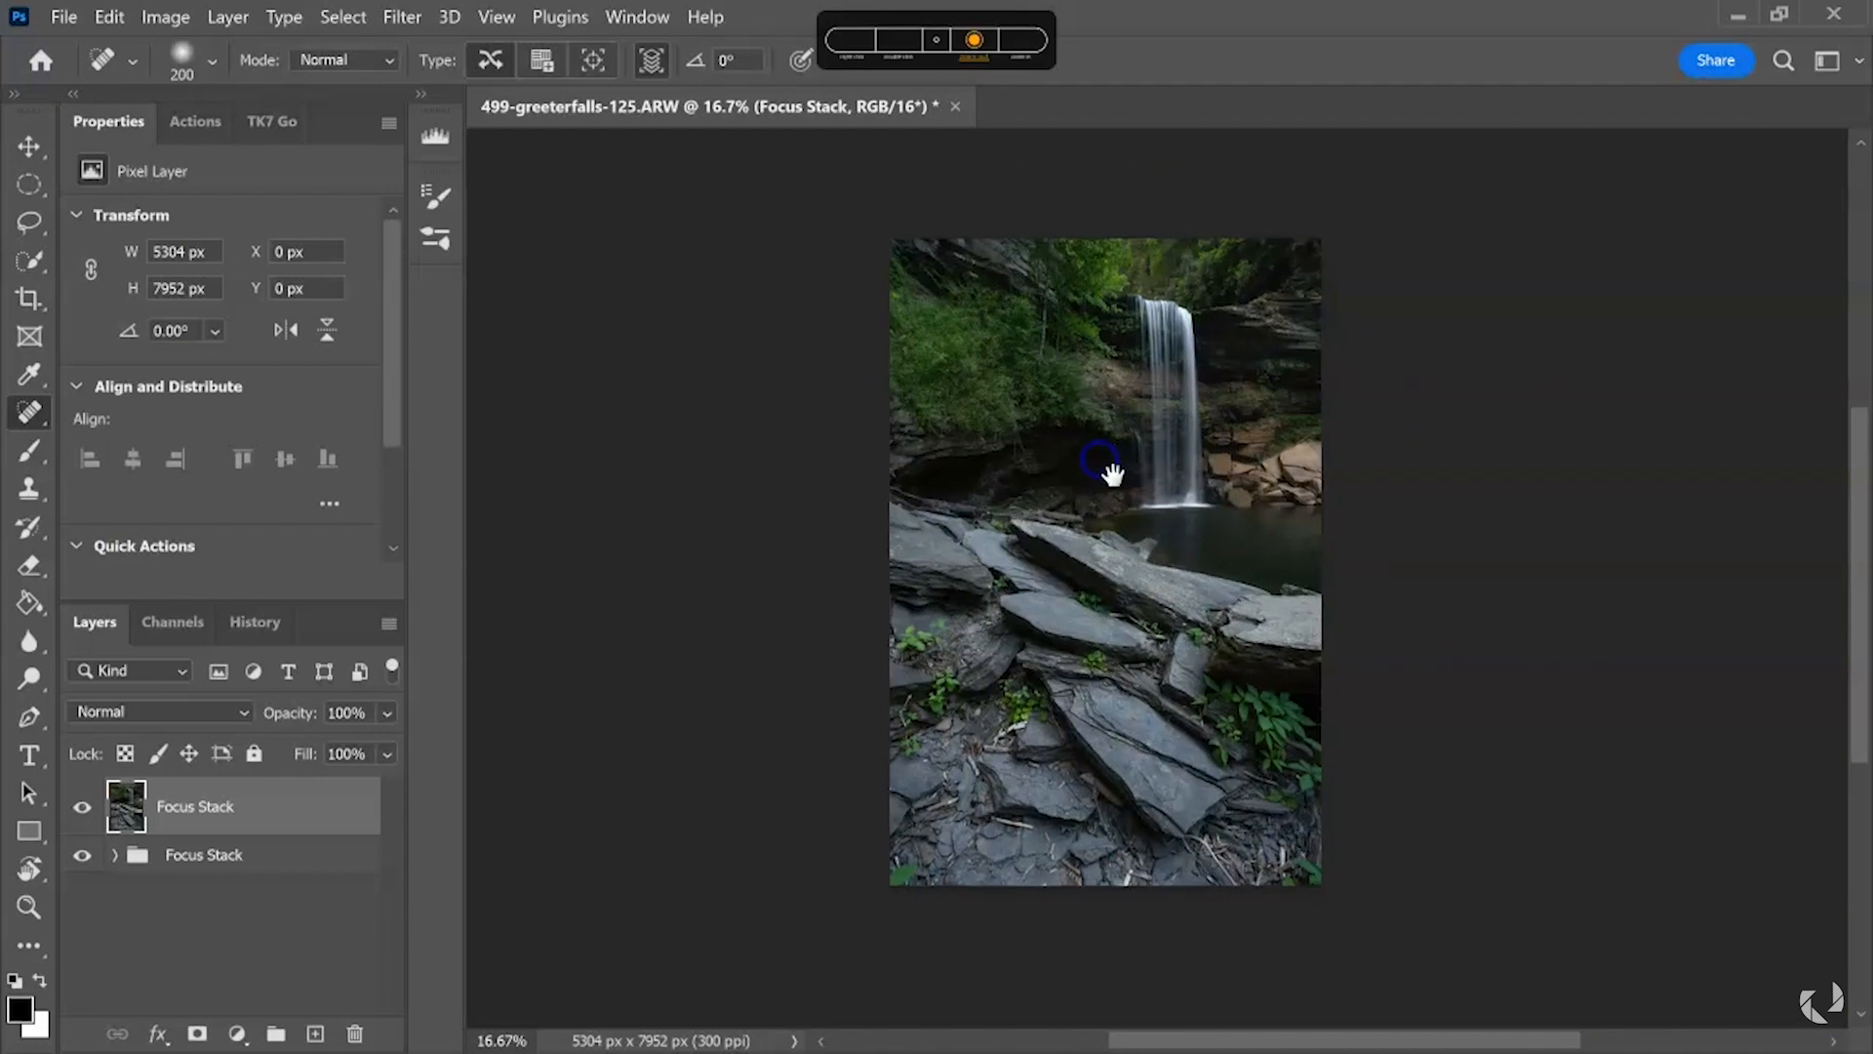
{"action": "key", "text": "ctrl+plus"}
{"action": "key", "text": "ctrl+plus"}
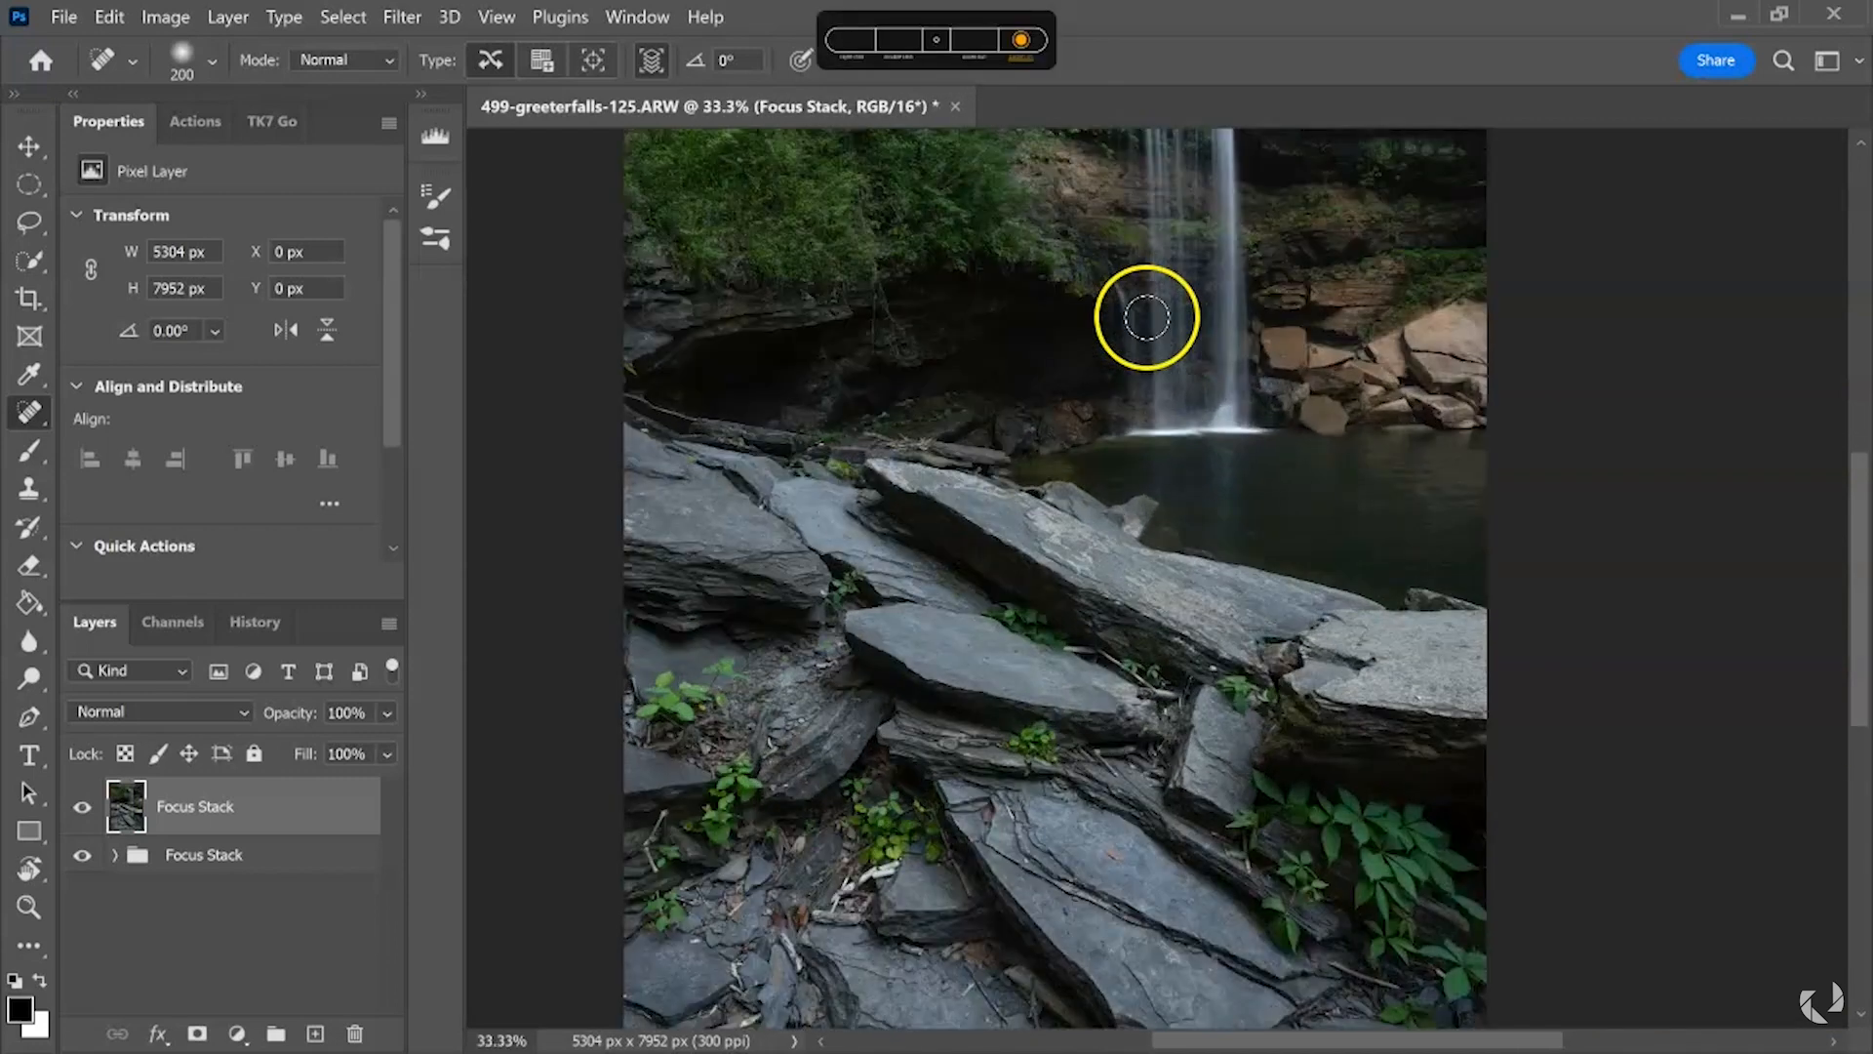
- Examine the sharpness of the foreground rocks, waterfall, treetops and hillside foliage at 100% magnification
{"action": "key", "text": "ctrl+plus"}
{"action": "key", "text": "ctrl+plus"}
{"action": "key", "text": "ctrl+plus"}
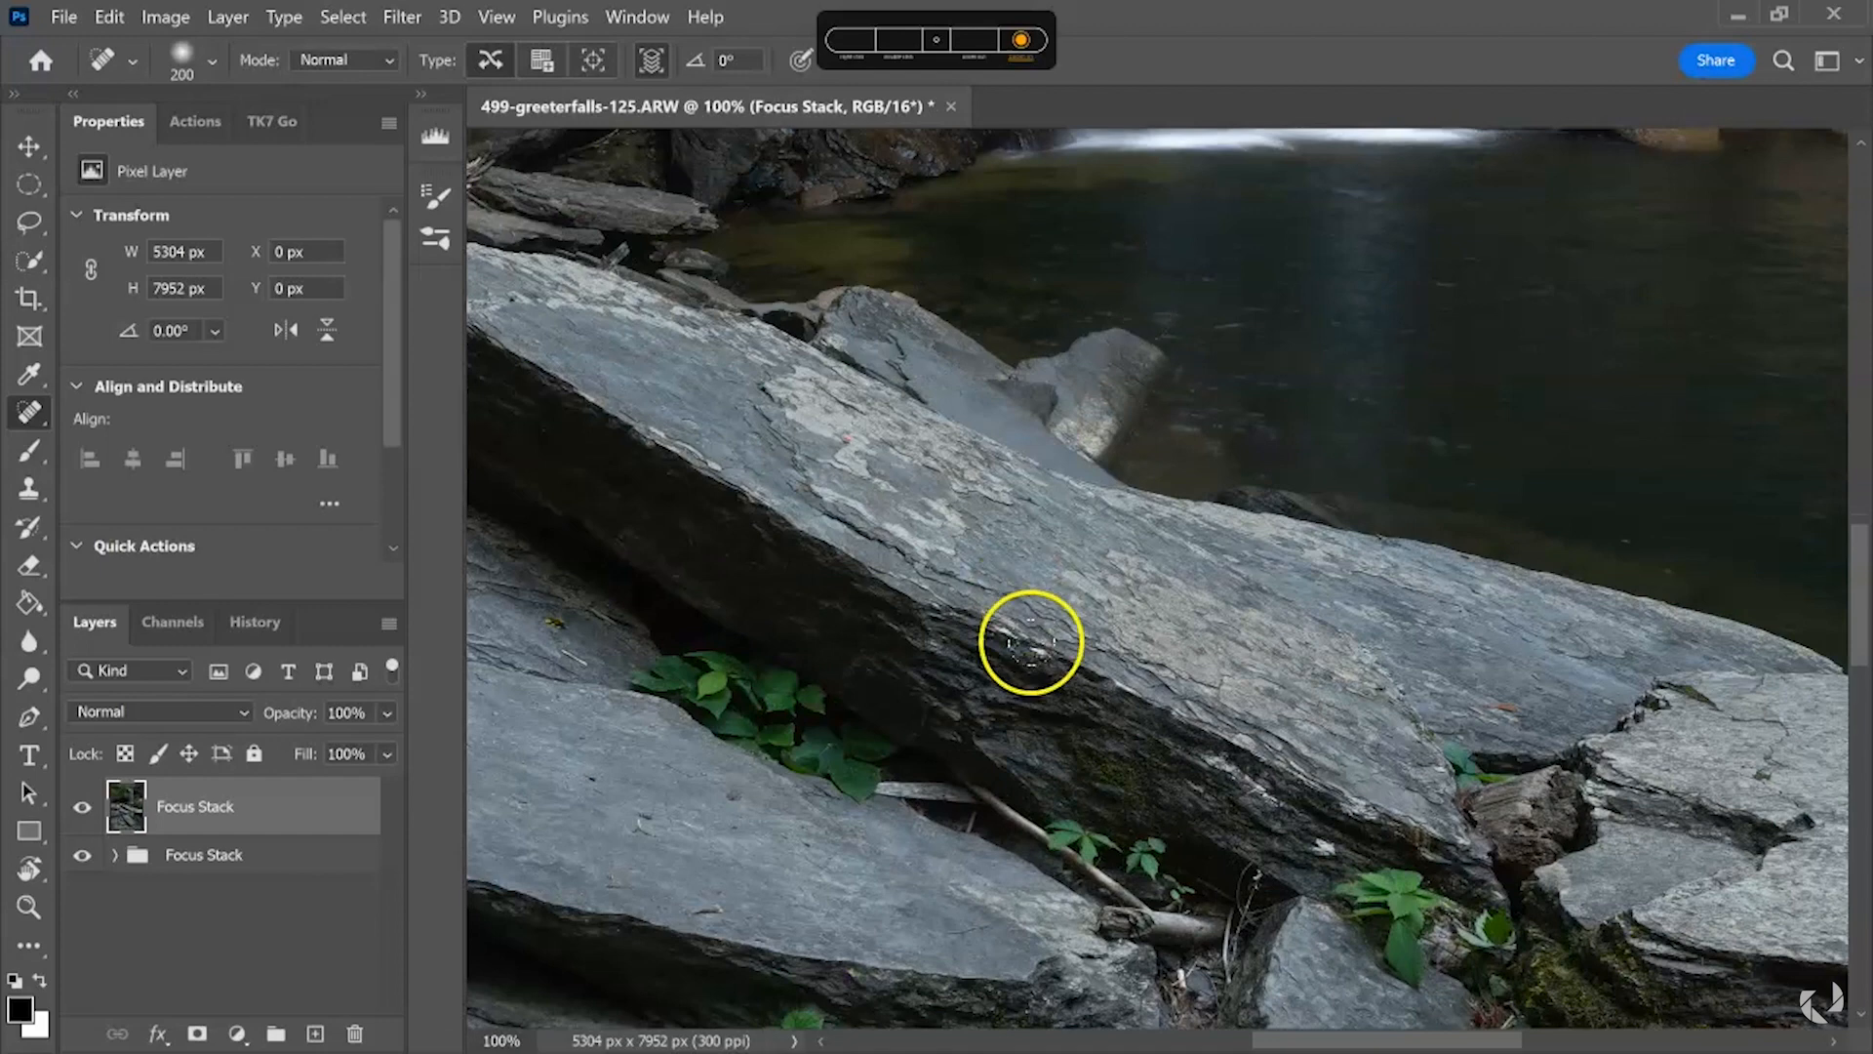
{"action": "left_click_drag", "start_coordinate": [961, 671], "coordinate": [1642, 91]}
{"action": "left_click_drag", "start_coordinate": [953, 677], "coordinate": [723, 314]}
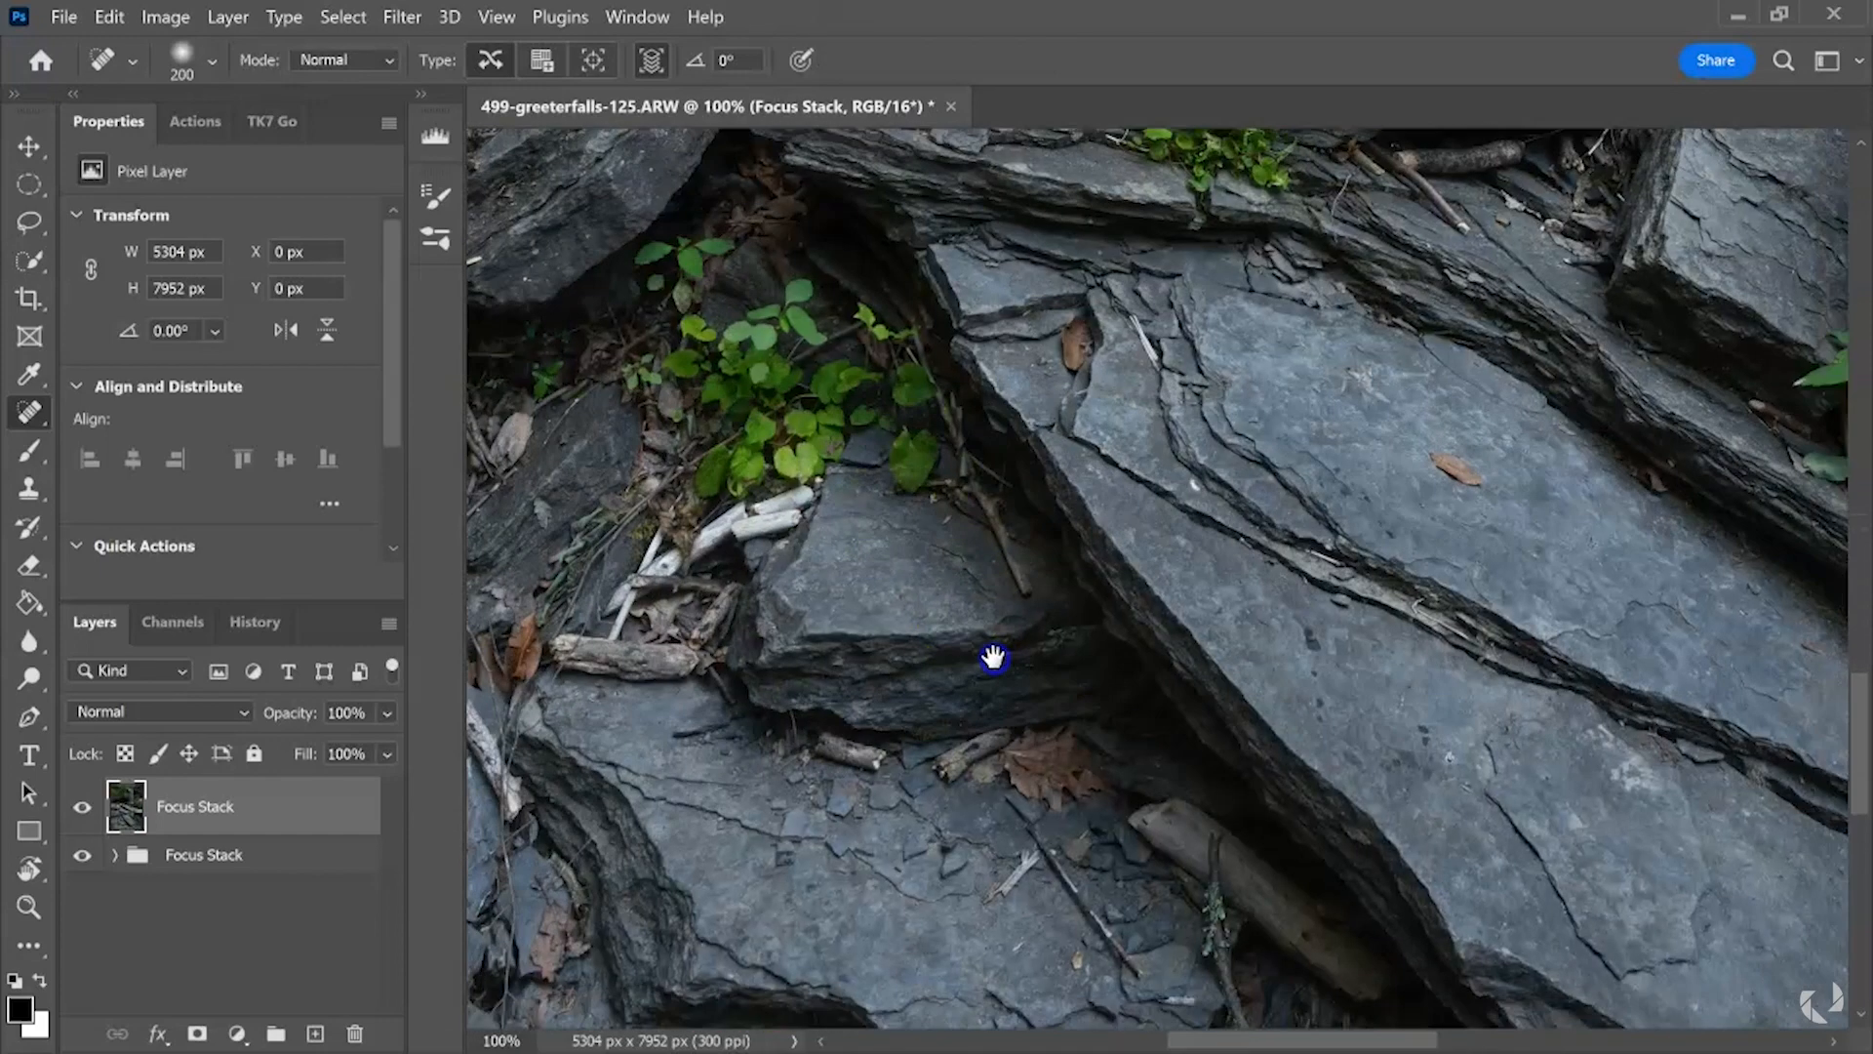
{"action": "left_click_drag", "start_coordinate": [981, 650], "coordinate": [1131, 440]}
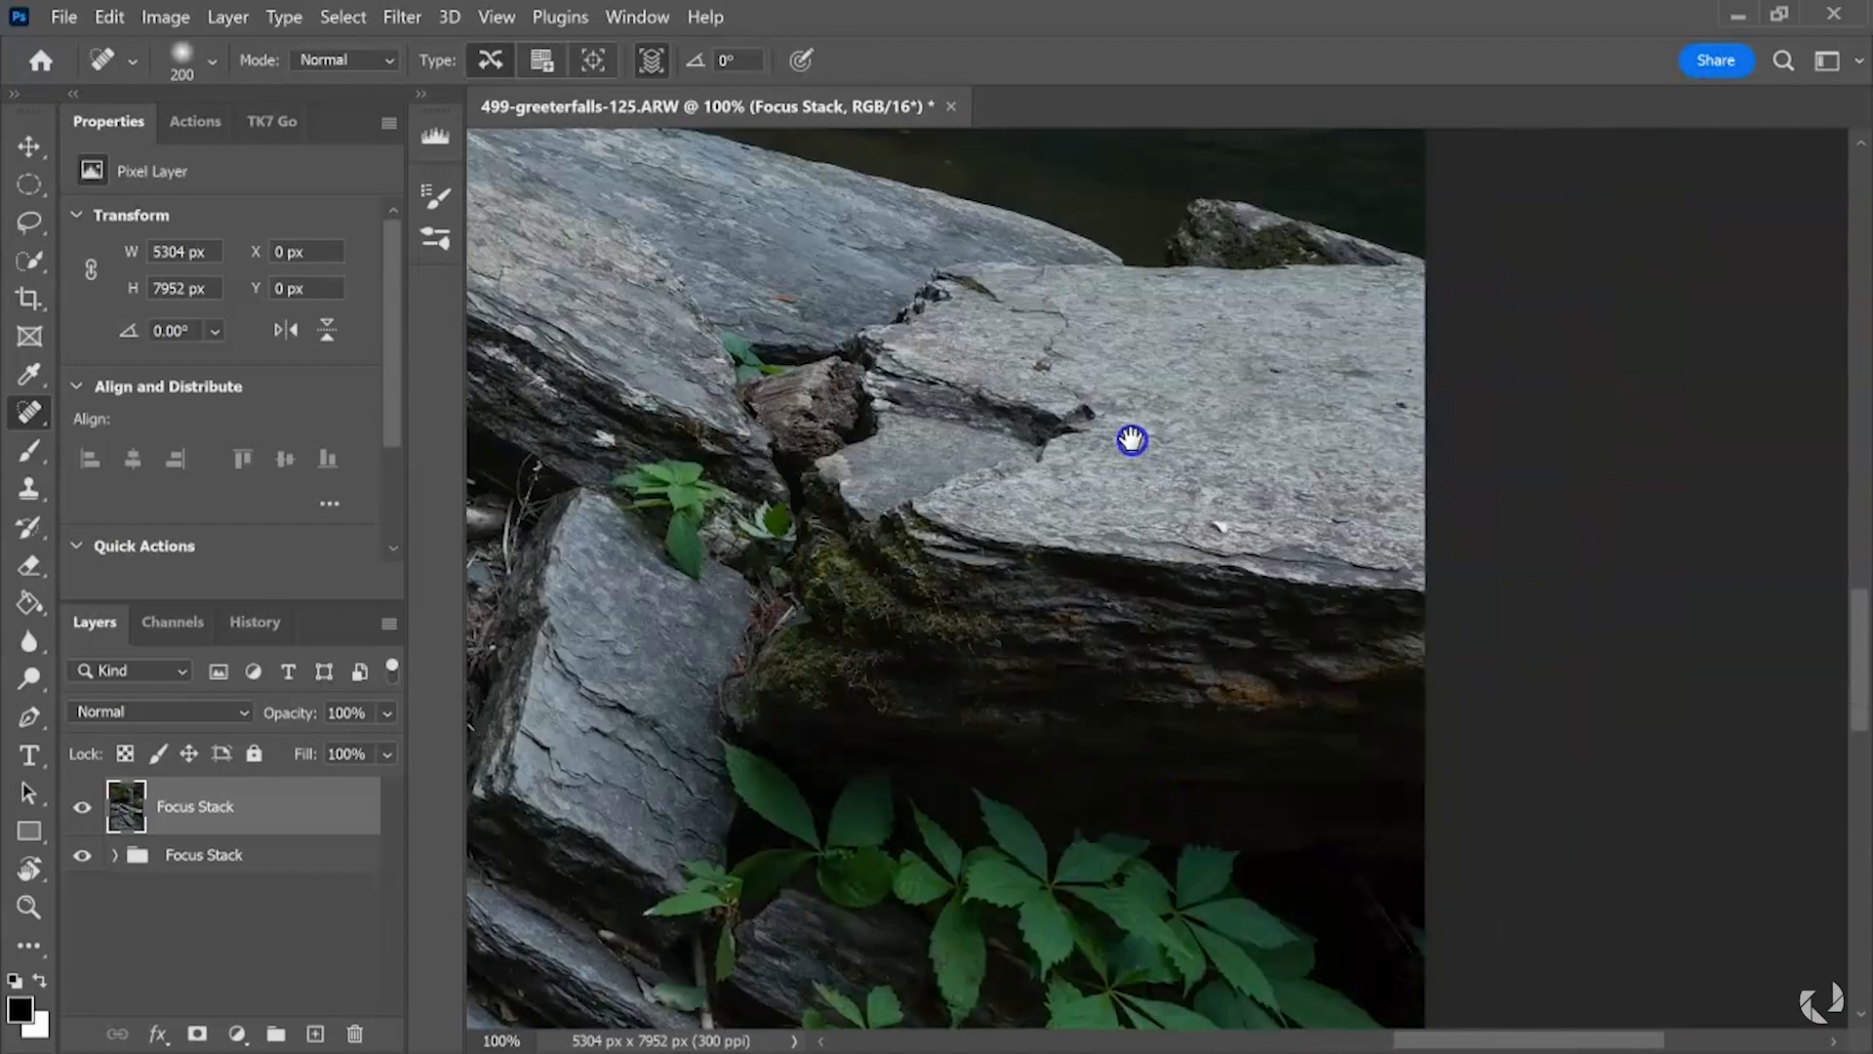
{"action": "left_click_drag", "start_coordinate": [1128, 655], "coordinate": [1012, 816]}
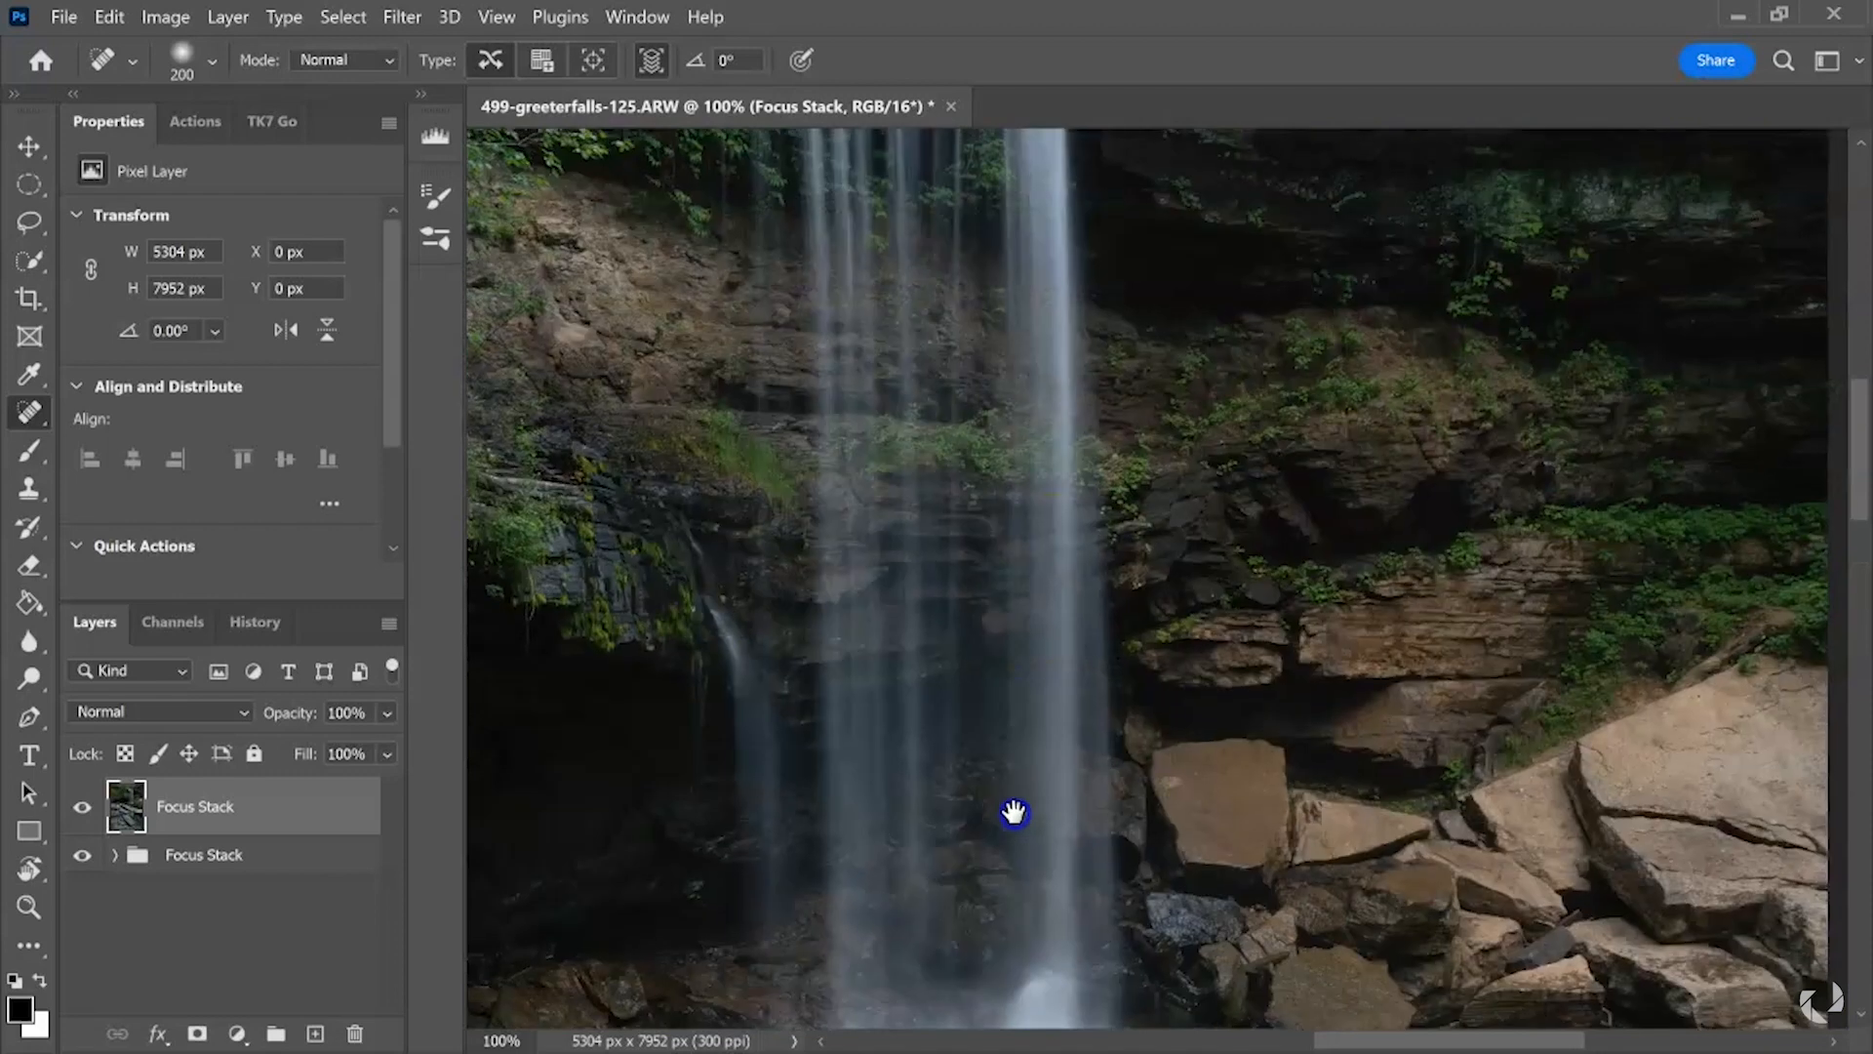
{"action": "left_click_drag", "start_coordinate": [1053, 452], "coordinate": [1019, 757]}
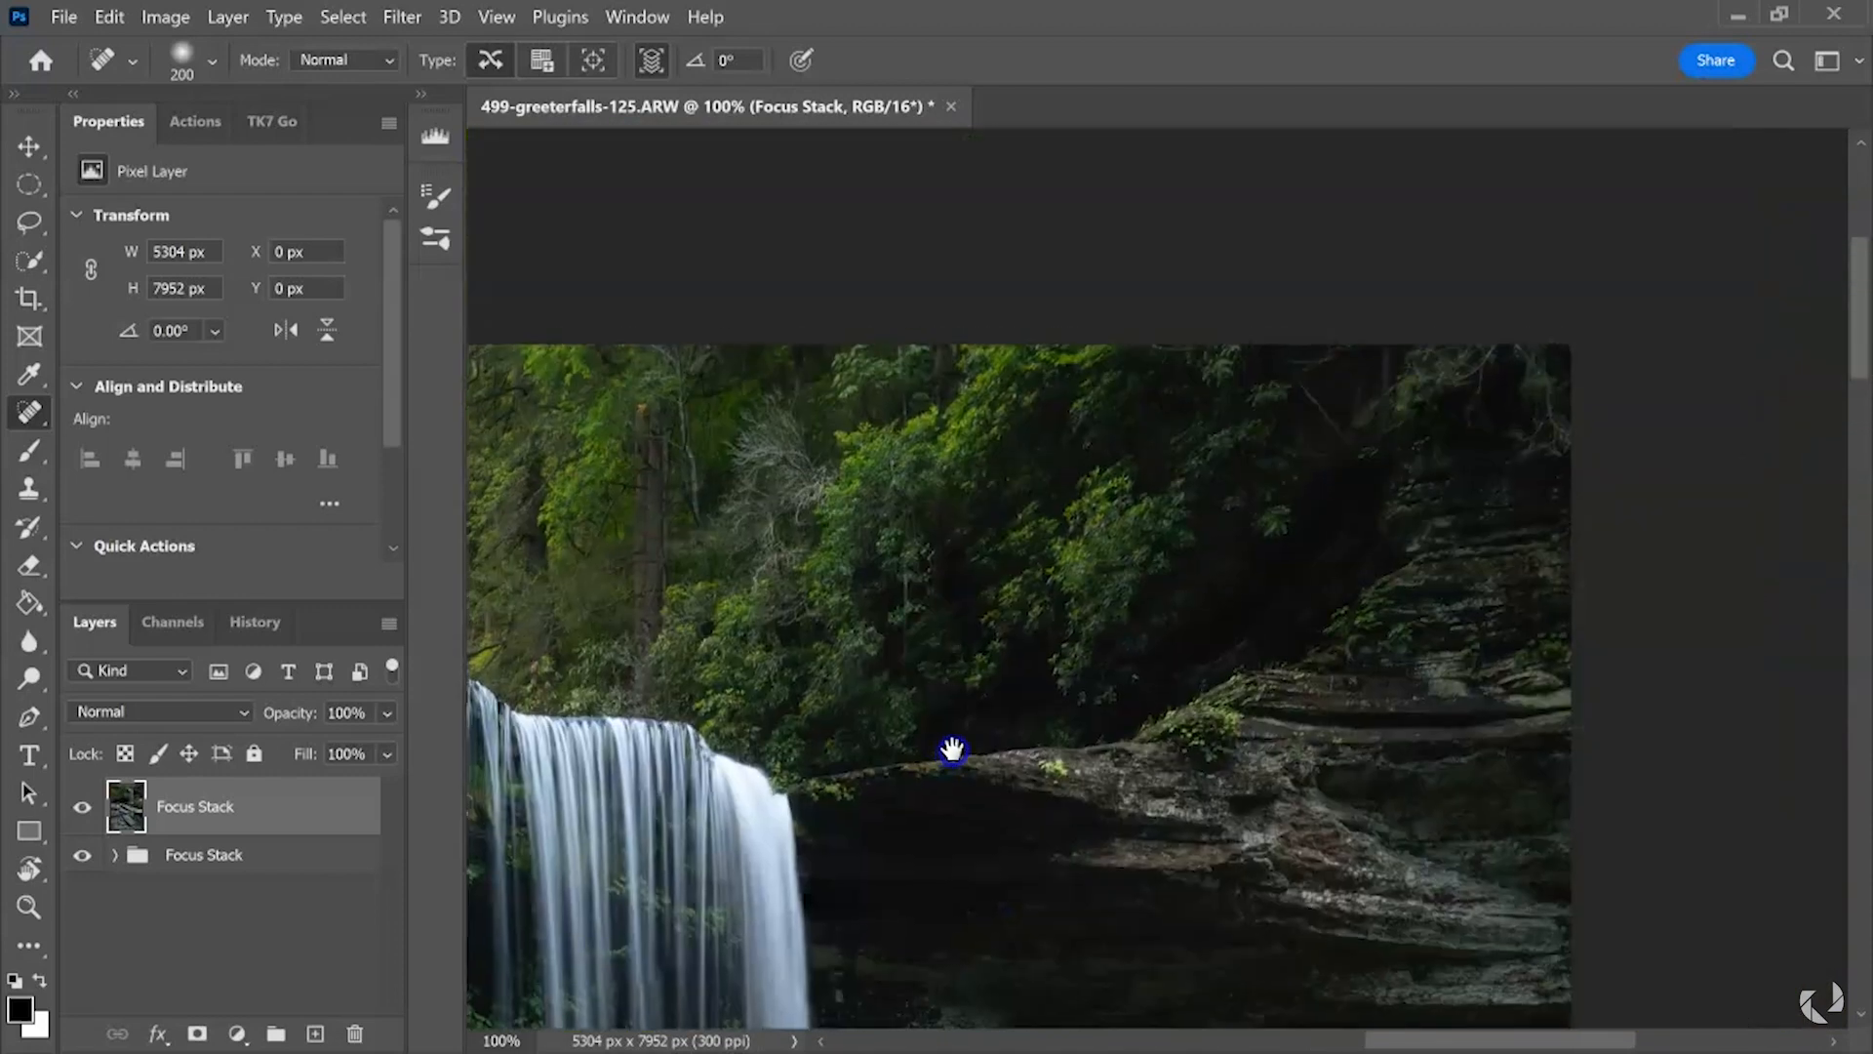
{"action": "left_click_drag", "start_coordinate": [952, 749], "coordinate": [1017, 635]}
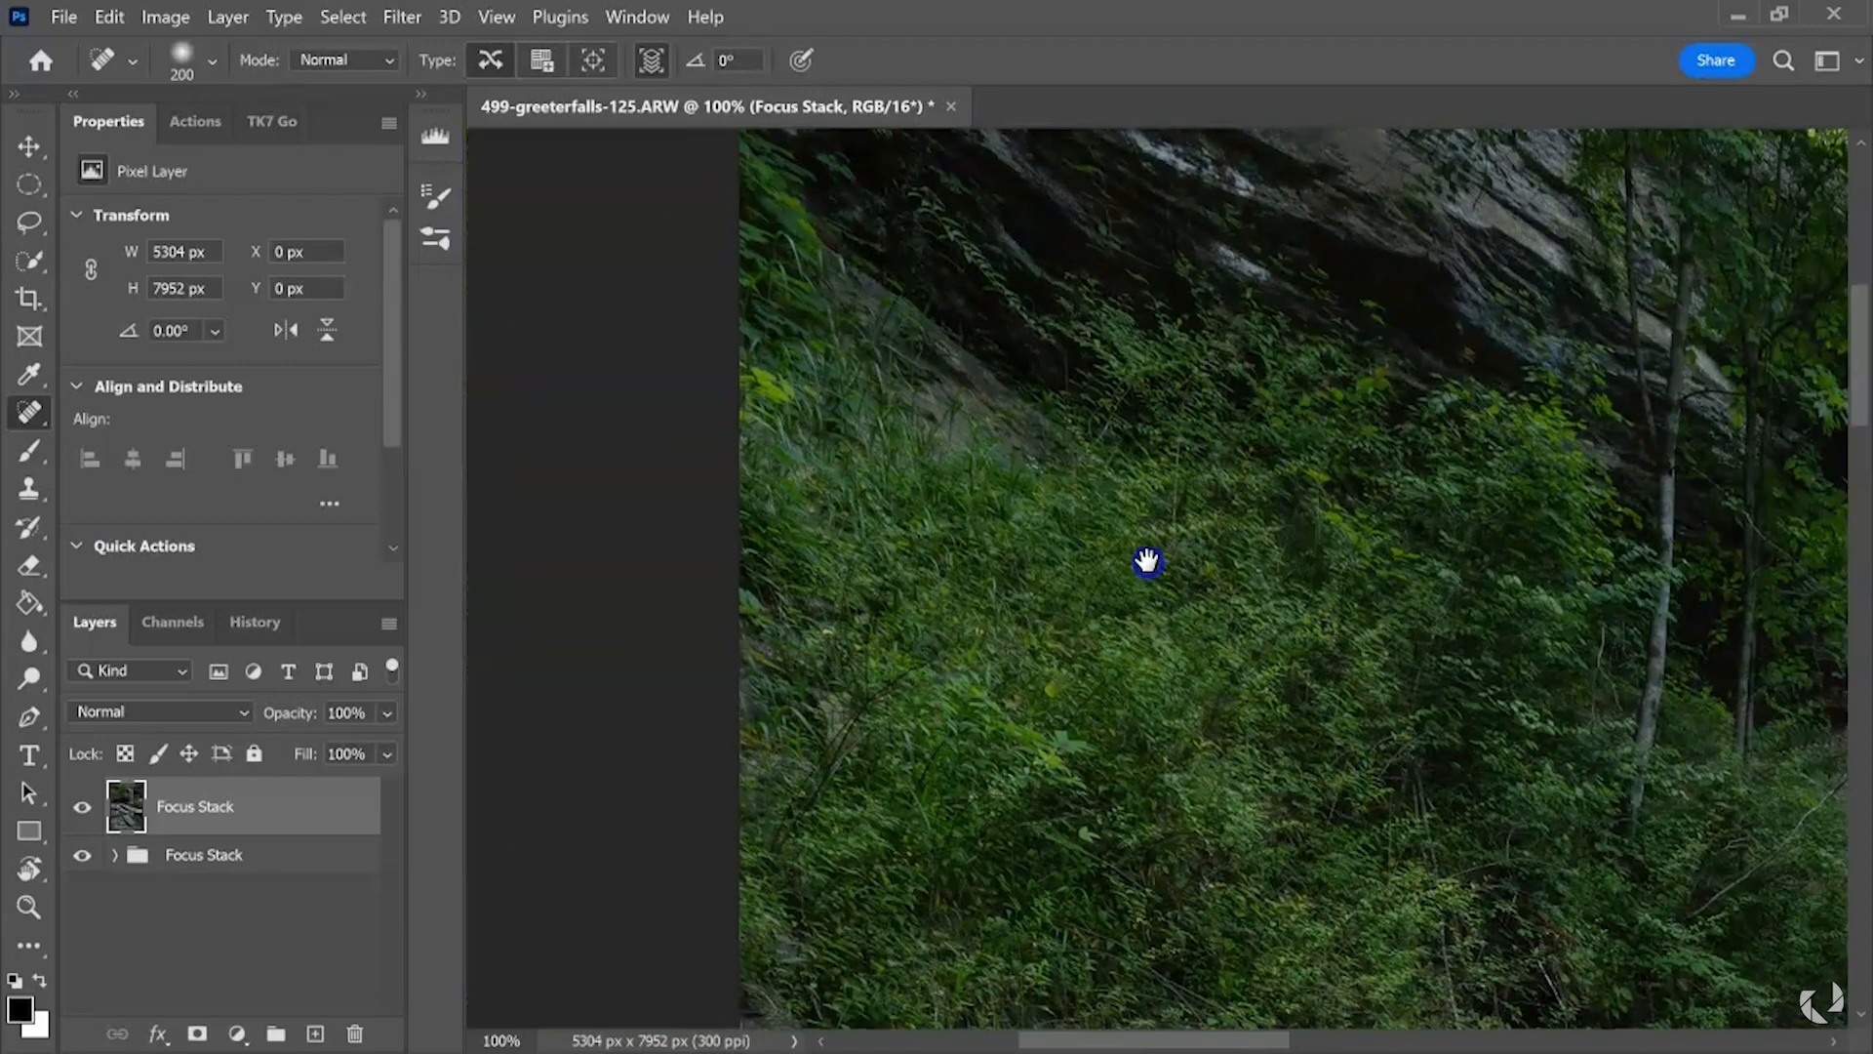
{"action": "left_click_drag", "start_coordinate": [1146, 560], "coordinate": [1034, 322]}
{"action": "left_click_drag", "start_coordinate": [1154, 539], "coordinate": [1356, 361]}
{"action": "left_click_drag", "start_coordinate": [1174, 503], "coordinate": [624, 402]}
{"action": "left_click_drag", "start_coordinate": [1297, 394], "coordinate": [1106, 366]}
{"action": "key", "text": "ctrl+minus"}
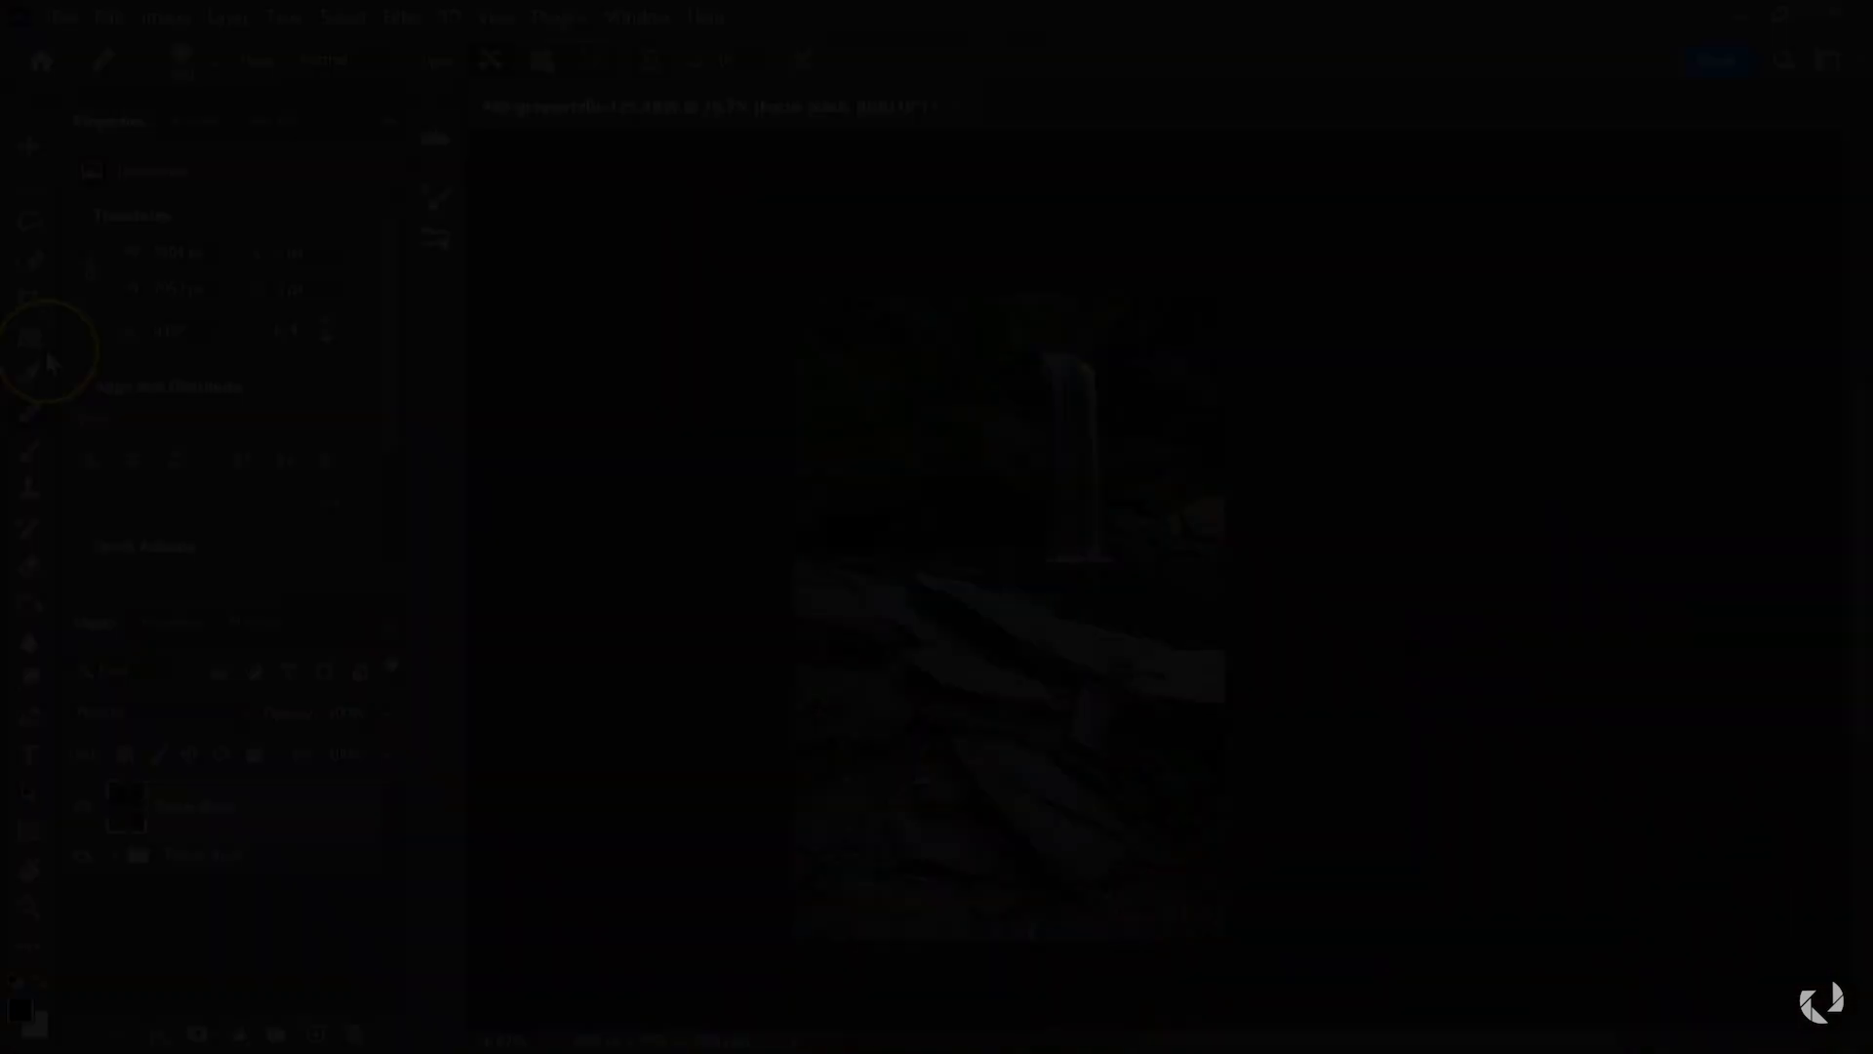
- Start a crop with the preset set to Ratio instead of 1:1 (Square), and clear the ratio values
{"action": "left_click", "coordinate": [30, 295]}
{"action": "left_click", "coordinate": [923, 706]}
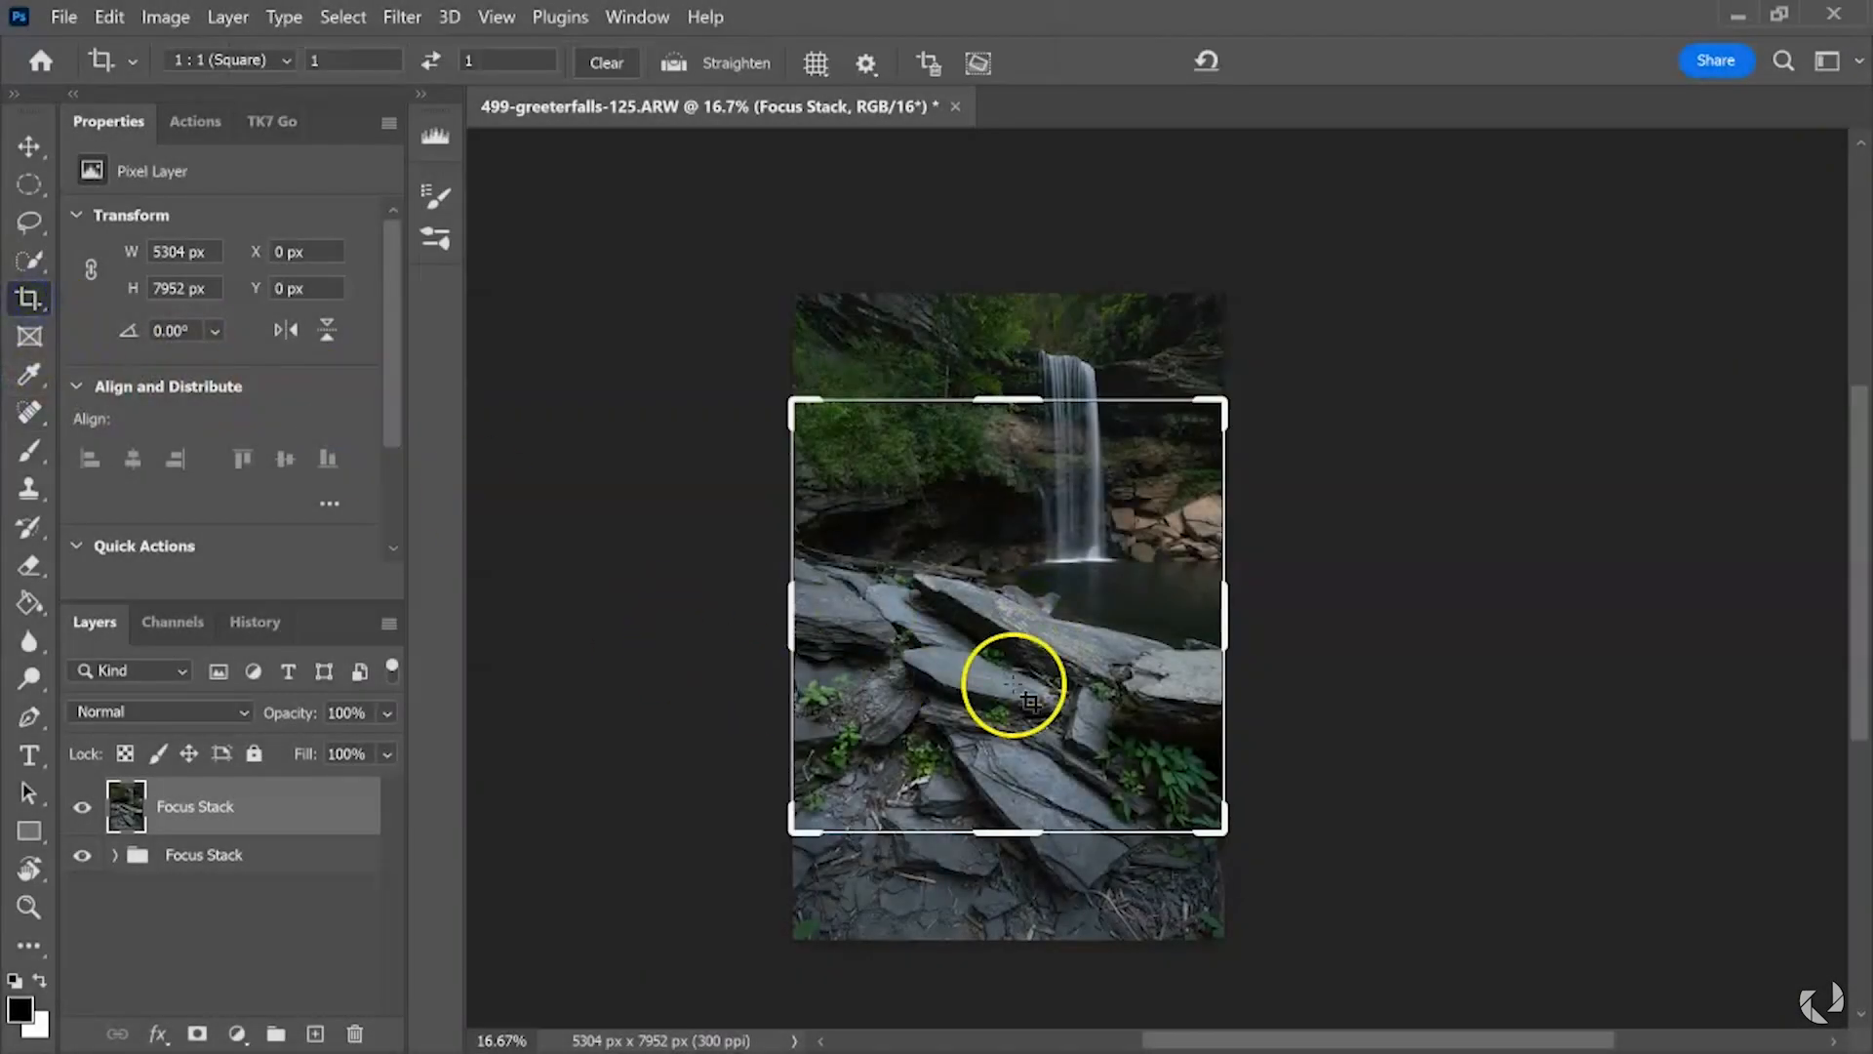
{"action": "left_click", "coordinate": [272, 56]}
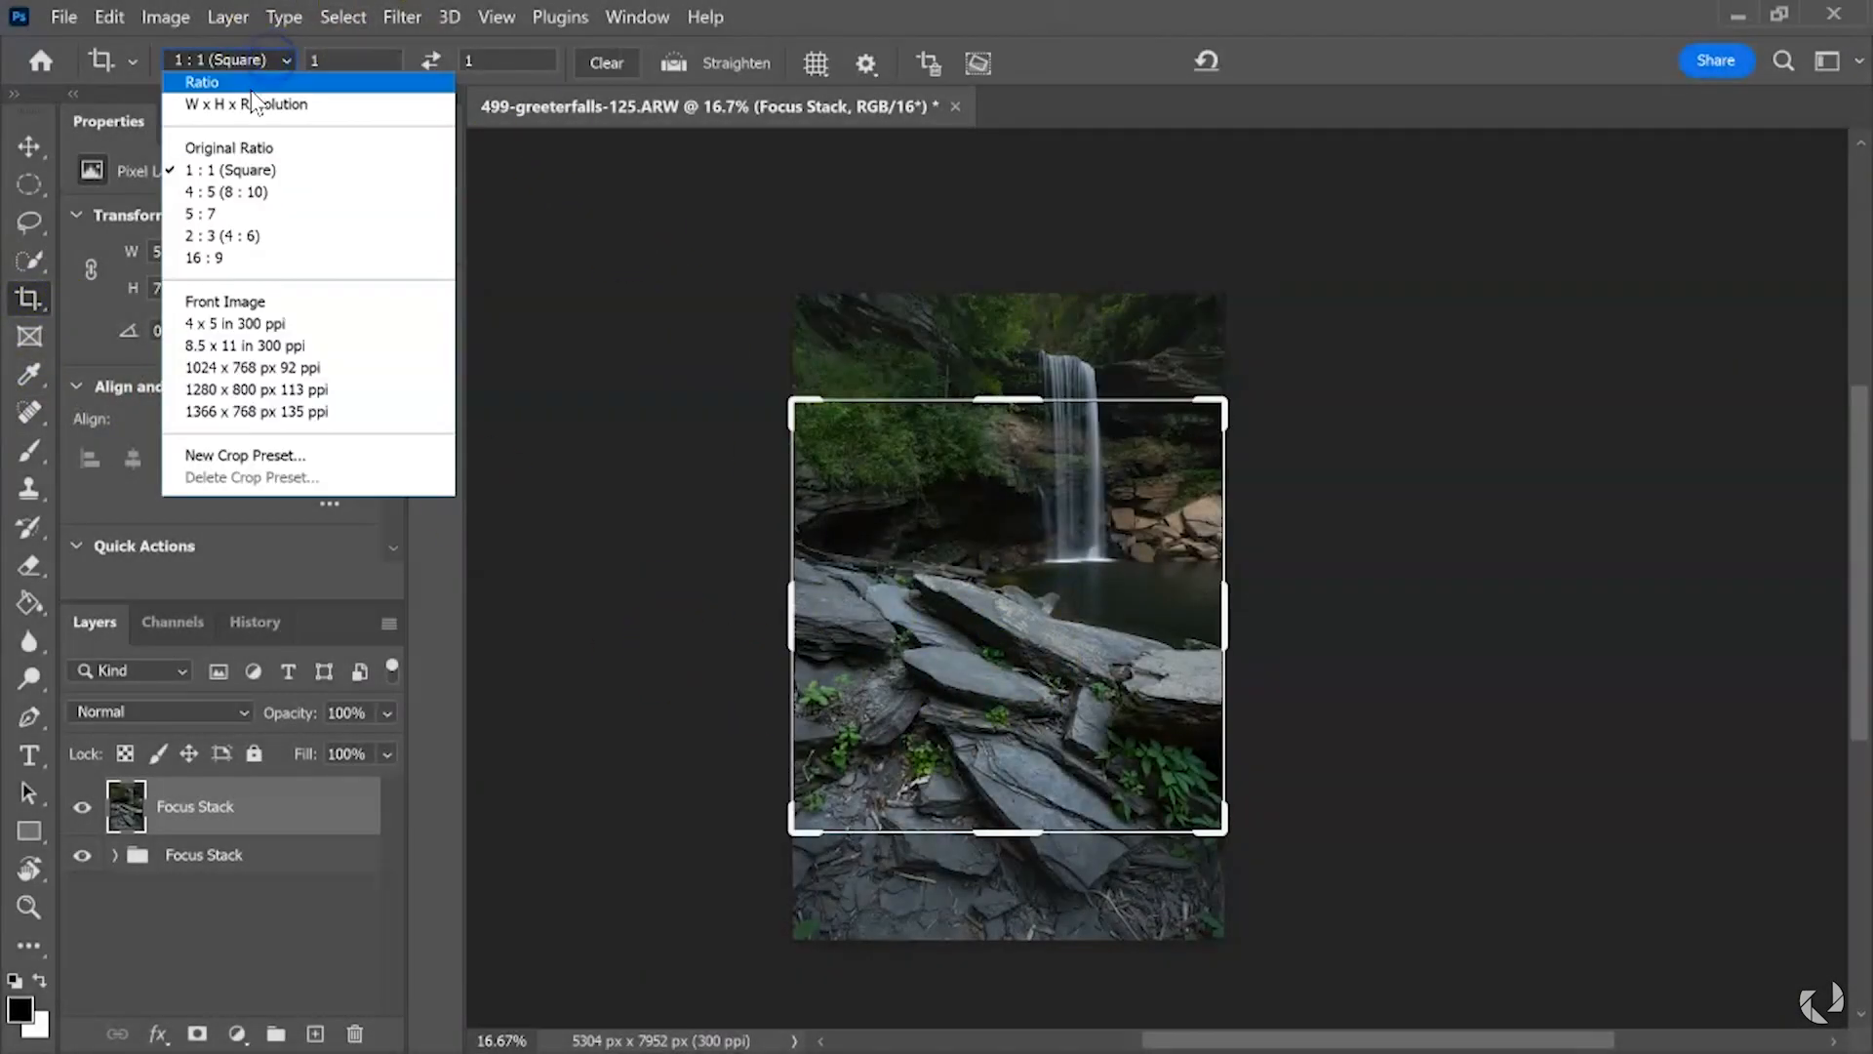
{"action": "left_click", "coordinate": [252, 86]}
{"action": "left_click_drag", "start_coordinate": [1016, 400], "coordinate": [1039, 343]}
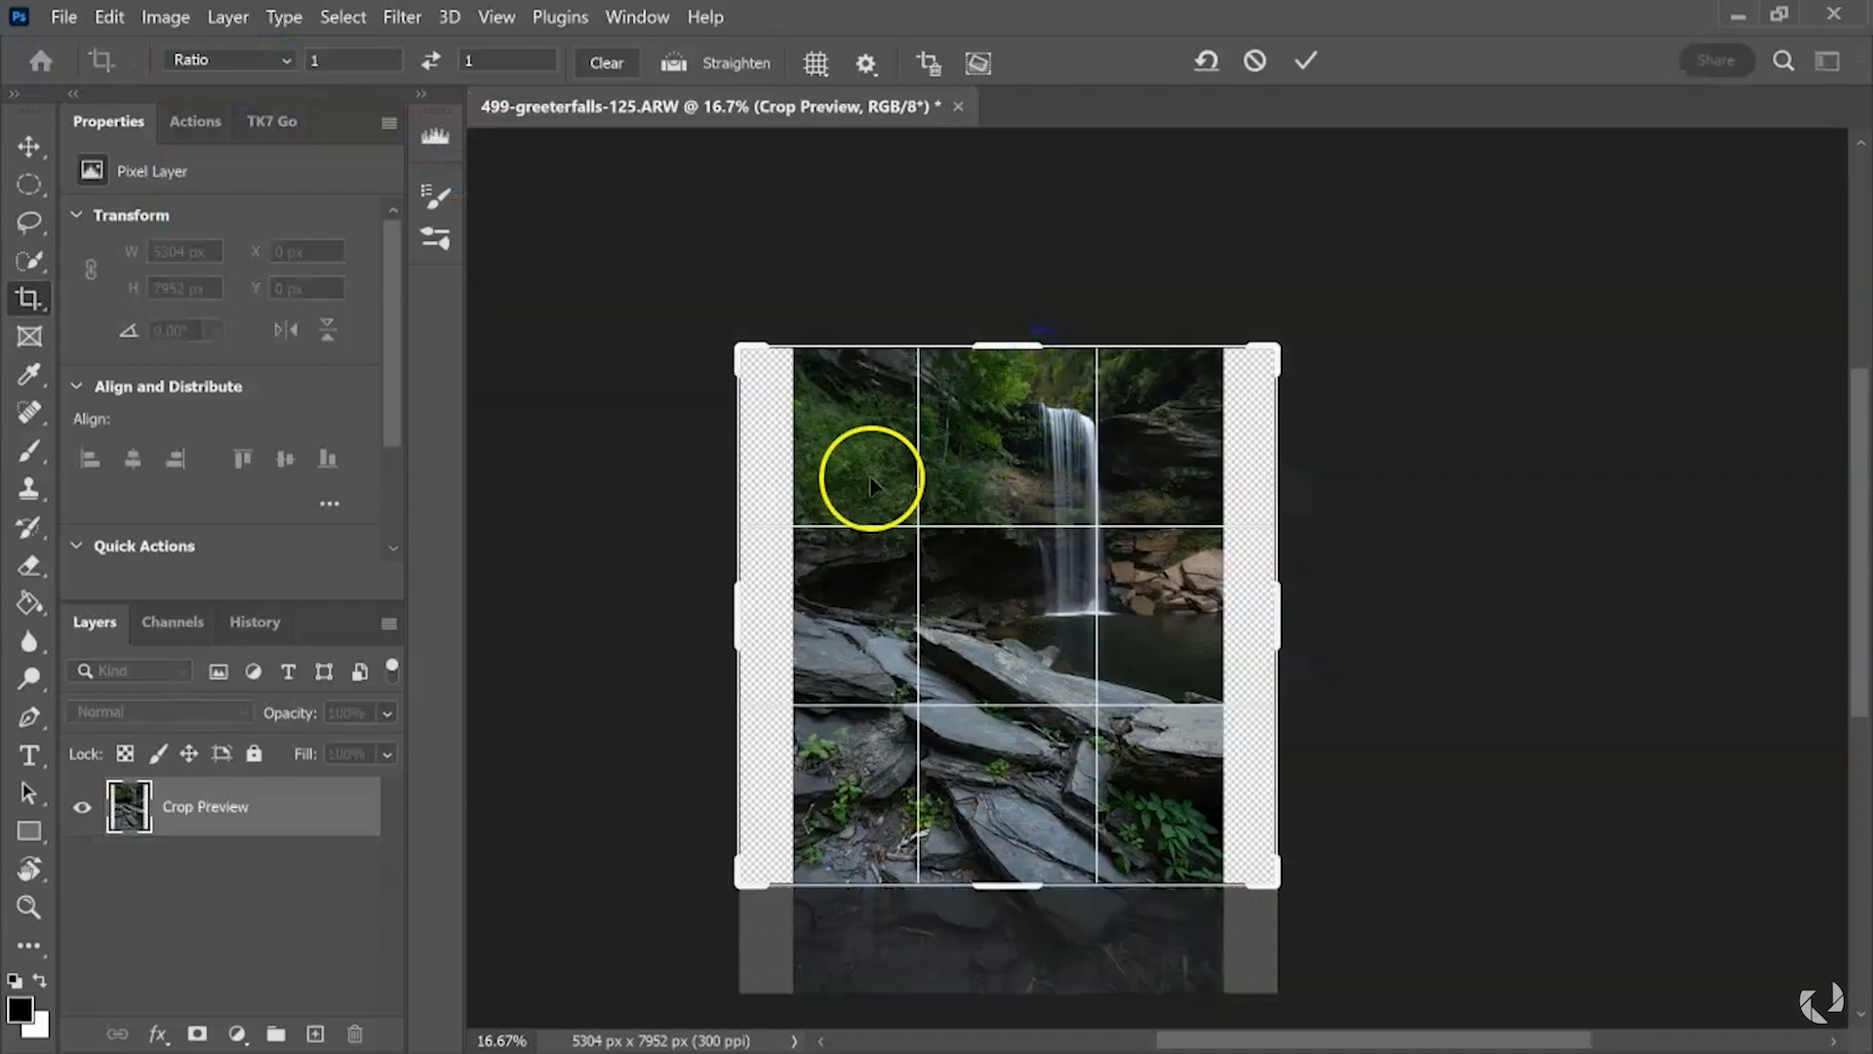
{"action": "left_click", "coordinate": [613, 67]}
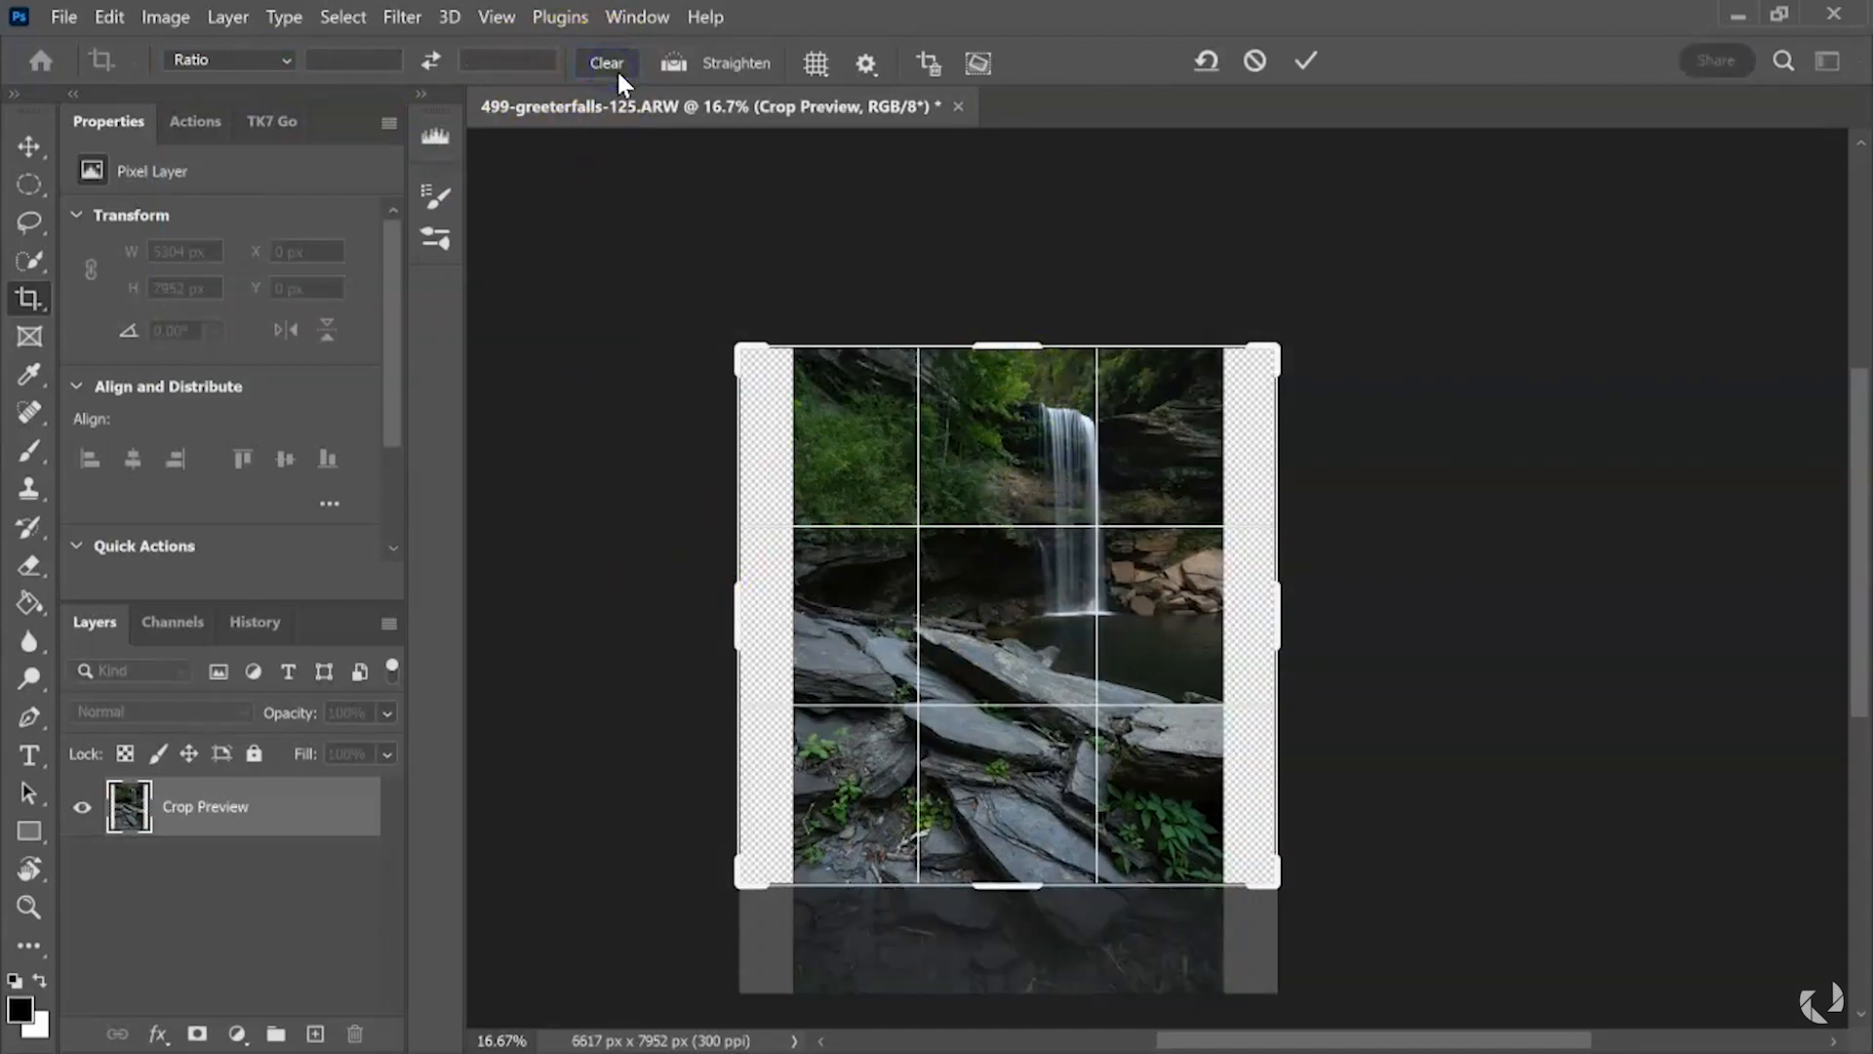
- Fit the unconstrained crop frame to the full photo and trim its sides slightly
{"action": "left_click_drag", "start_coordinate": [747, 639], "coordinate": [764, 625]}
{"action": "left_click_drag", "start_coordinate": [1253, 621], "coordinate": [1229, 619]}
{"action": "left_click_drag", "start_coordinate": [1008, 888], "coordinate": [1008, 939]}
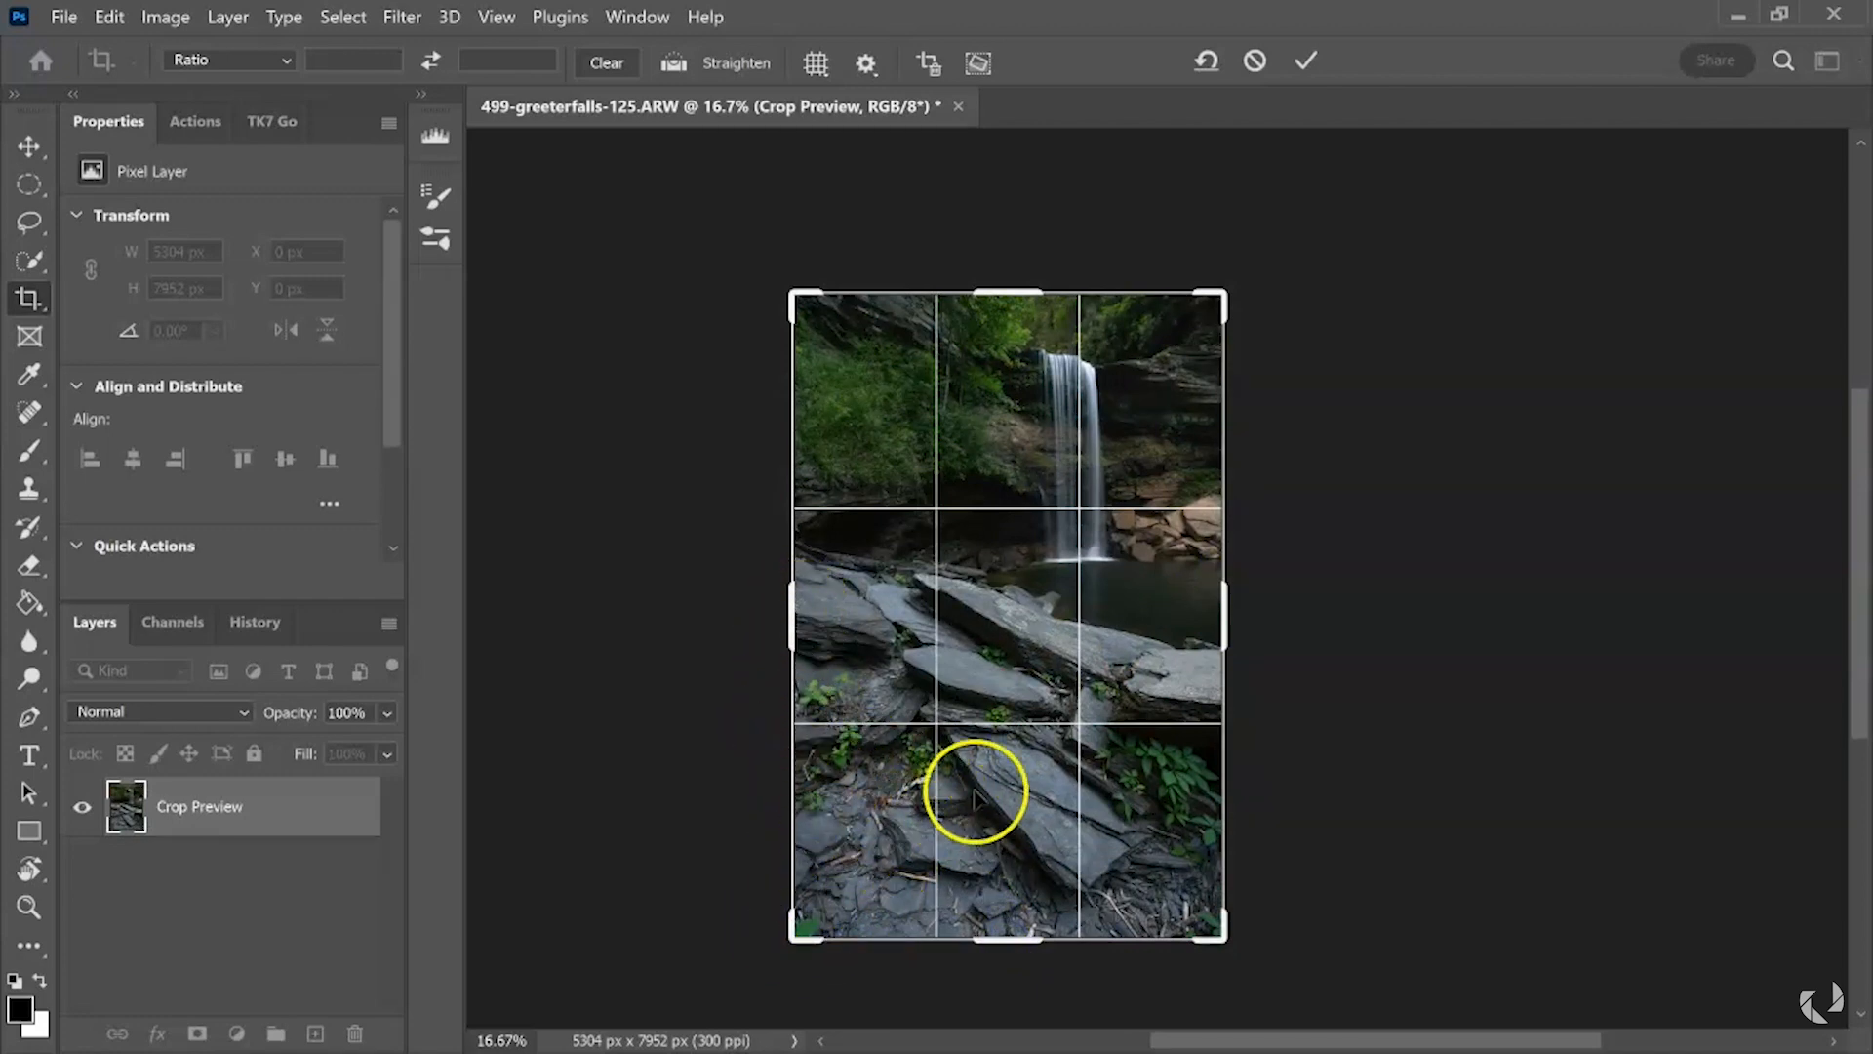
{"action": "left_click_drag", "start_coordinate": [792, 621], "coordinate": [806, 624]}
- Try a vertical 9:16 crop by swapping the 16 : 9 preset, enlarging the frame to full height and repositioning the photo within it
{"action": "left_click", "coordinate": [273, 71]}
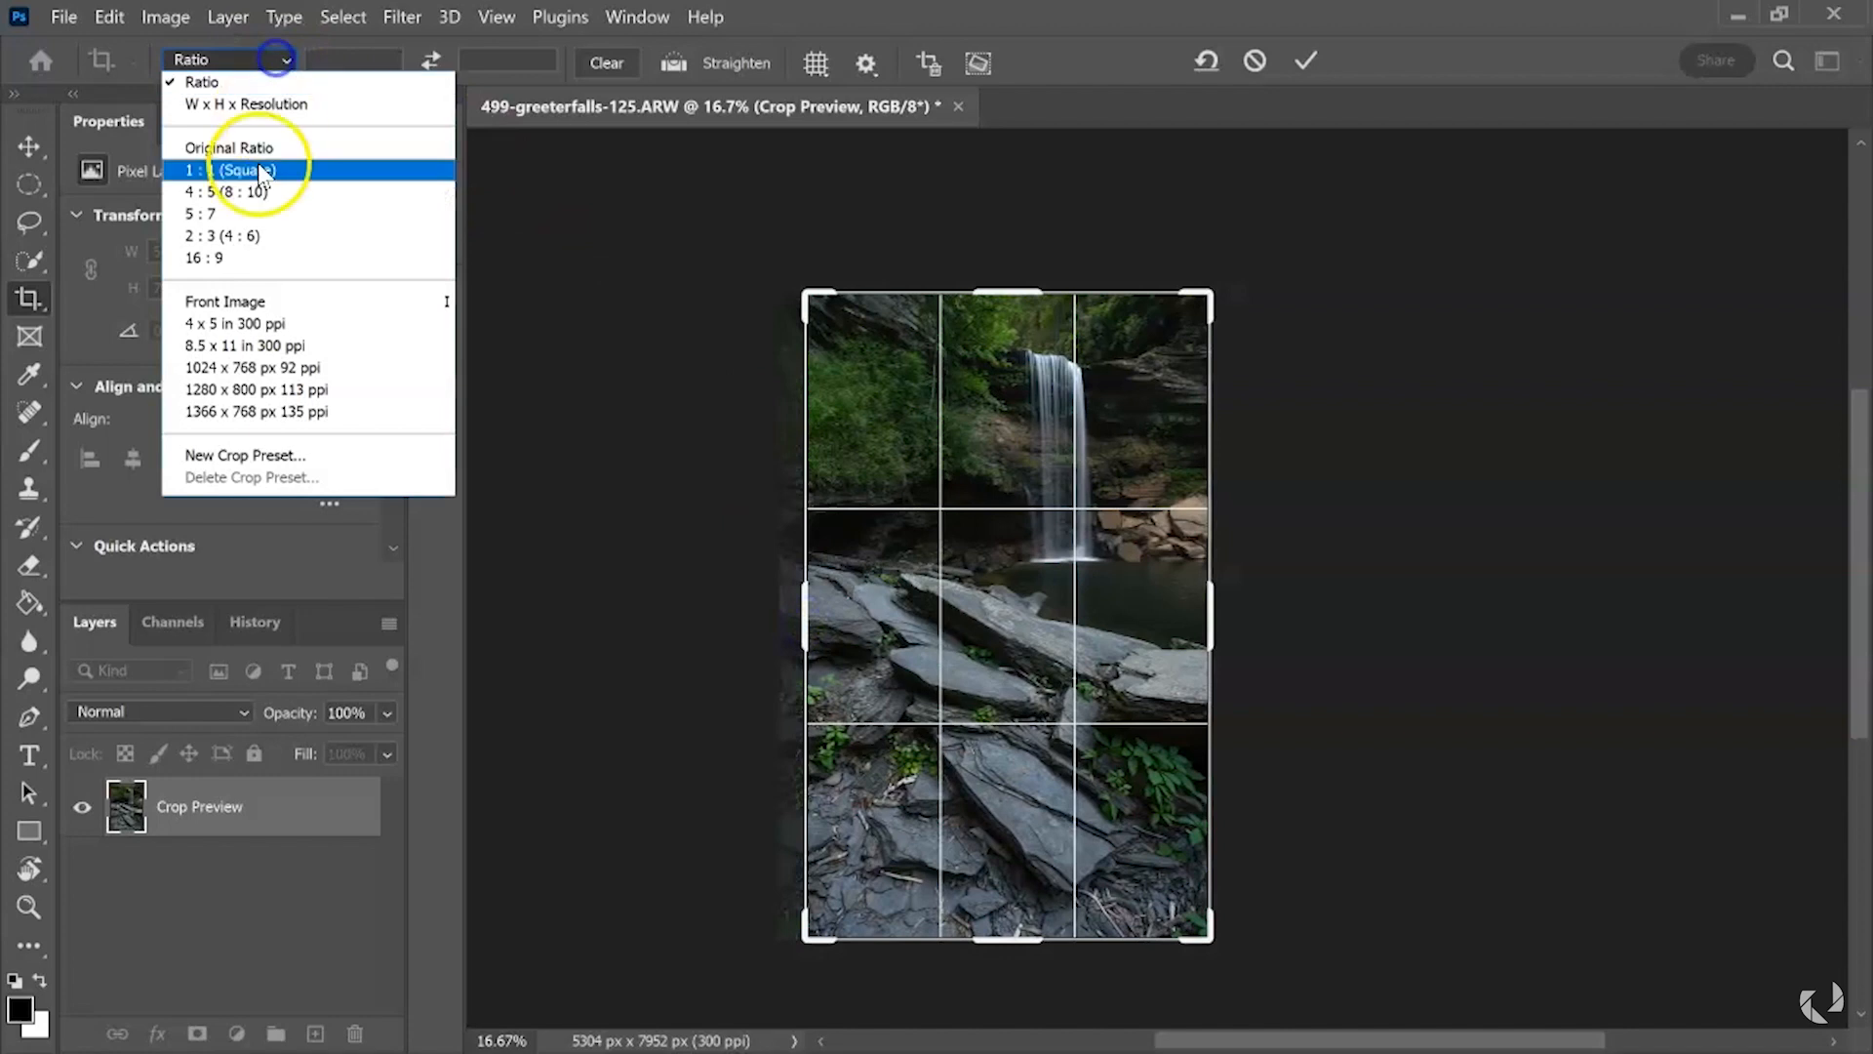
{"action": "left_click", "coordinate": [272, 257]}
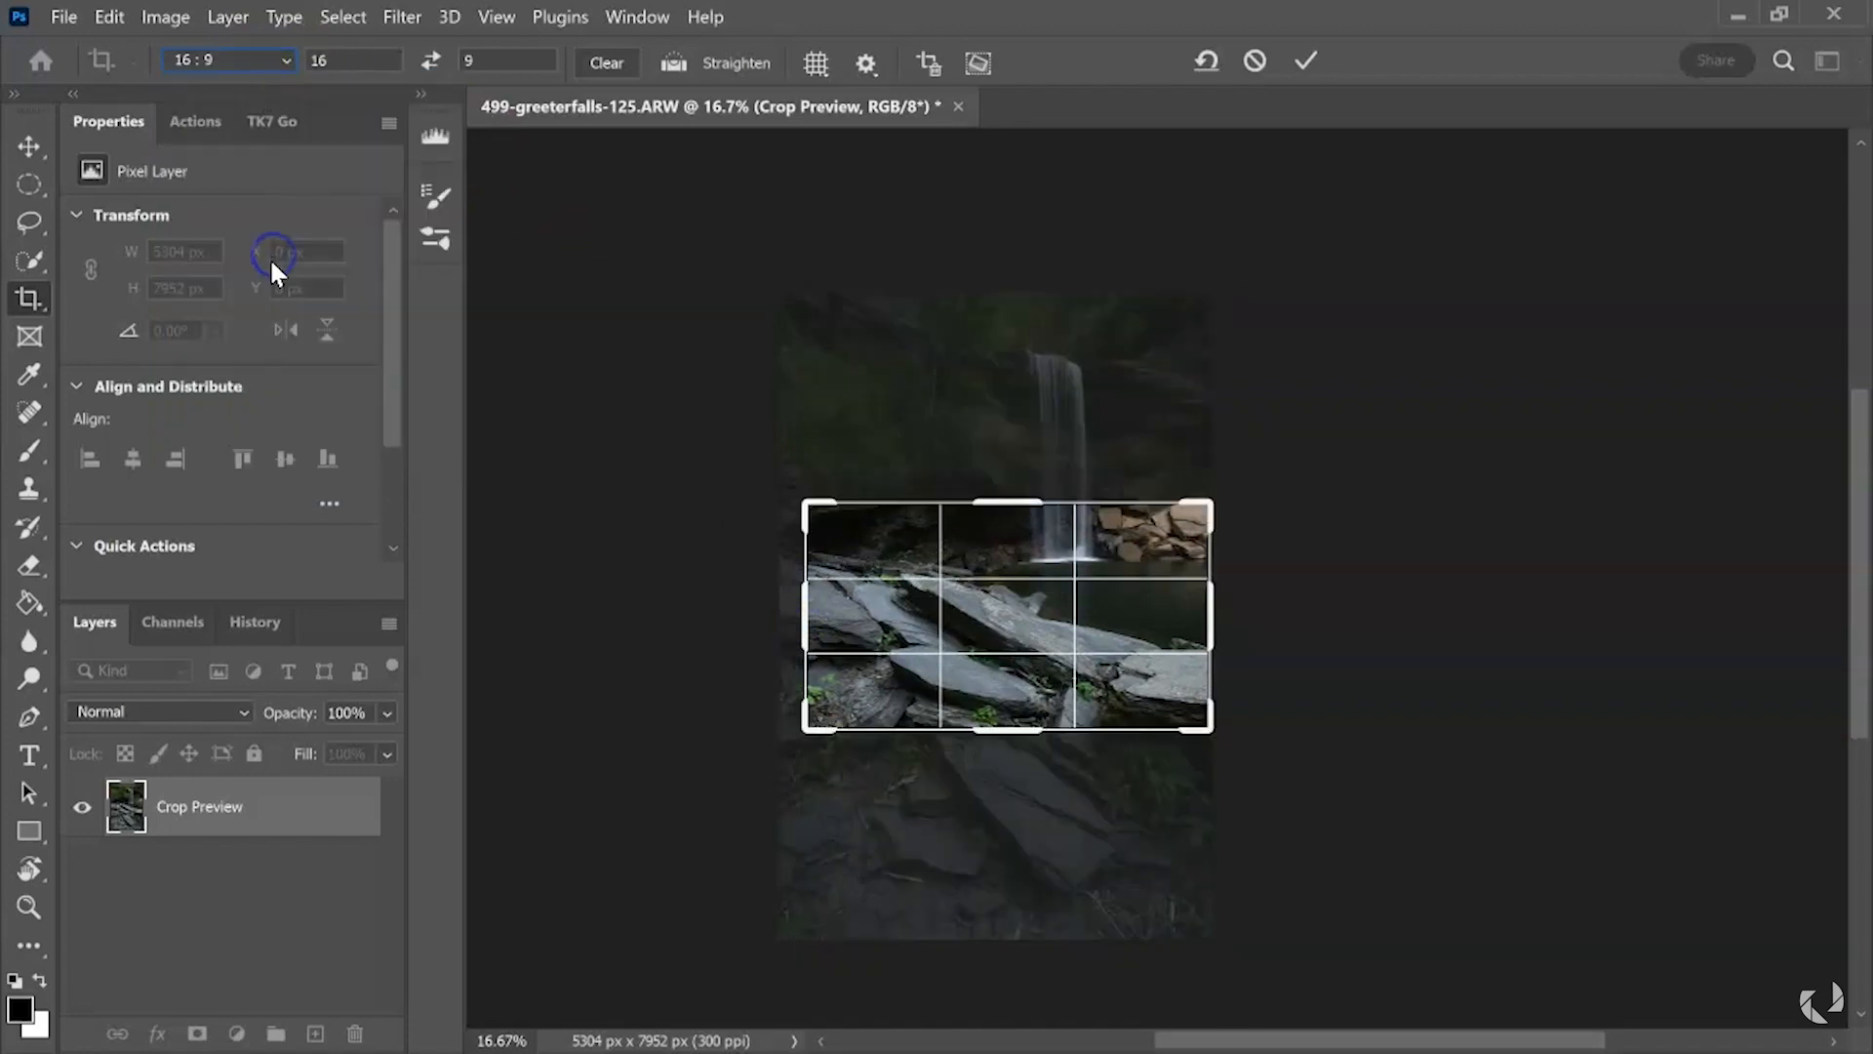
{"action": "left_click", "coordinate": [428, 64]}
{"action": "left_click_drag", "start_coordinate": [1124, 419], "coordinate": [1184, 373]}
{"action": "left_click_drag", "start_coordinate": [851, 890], "coordinate": [808, 933]}
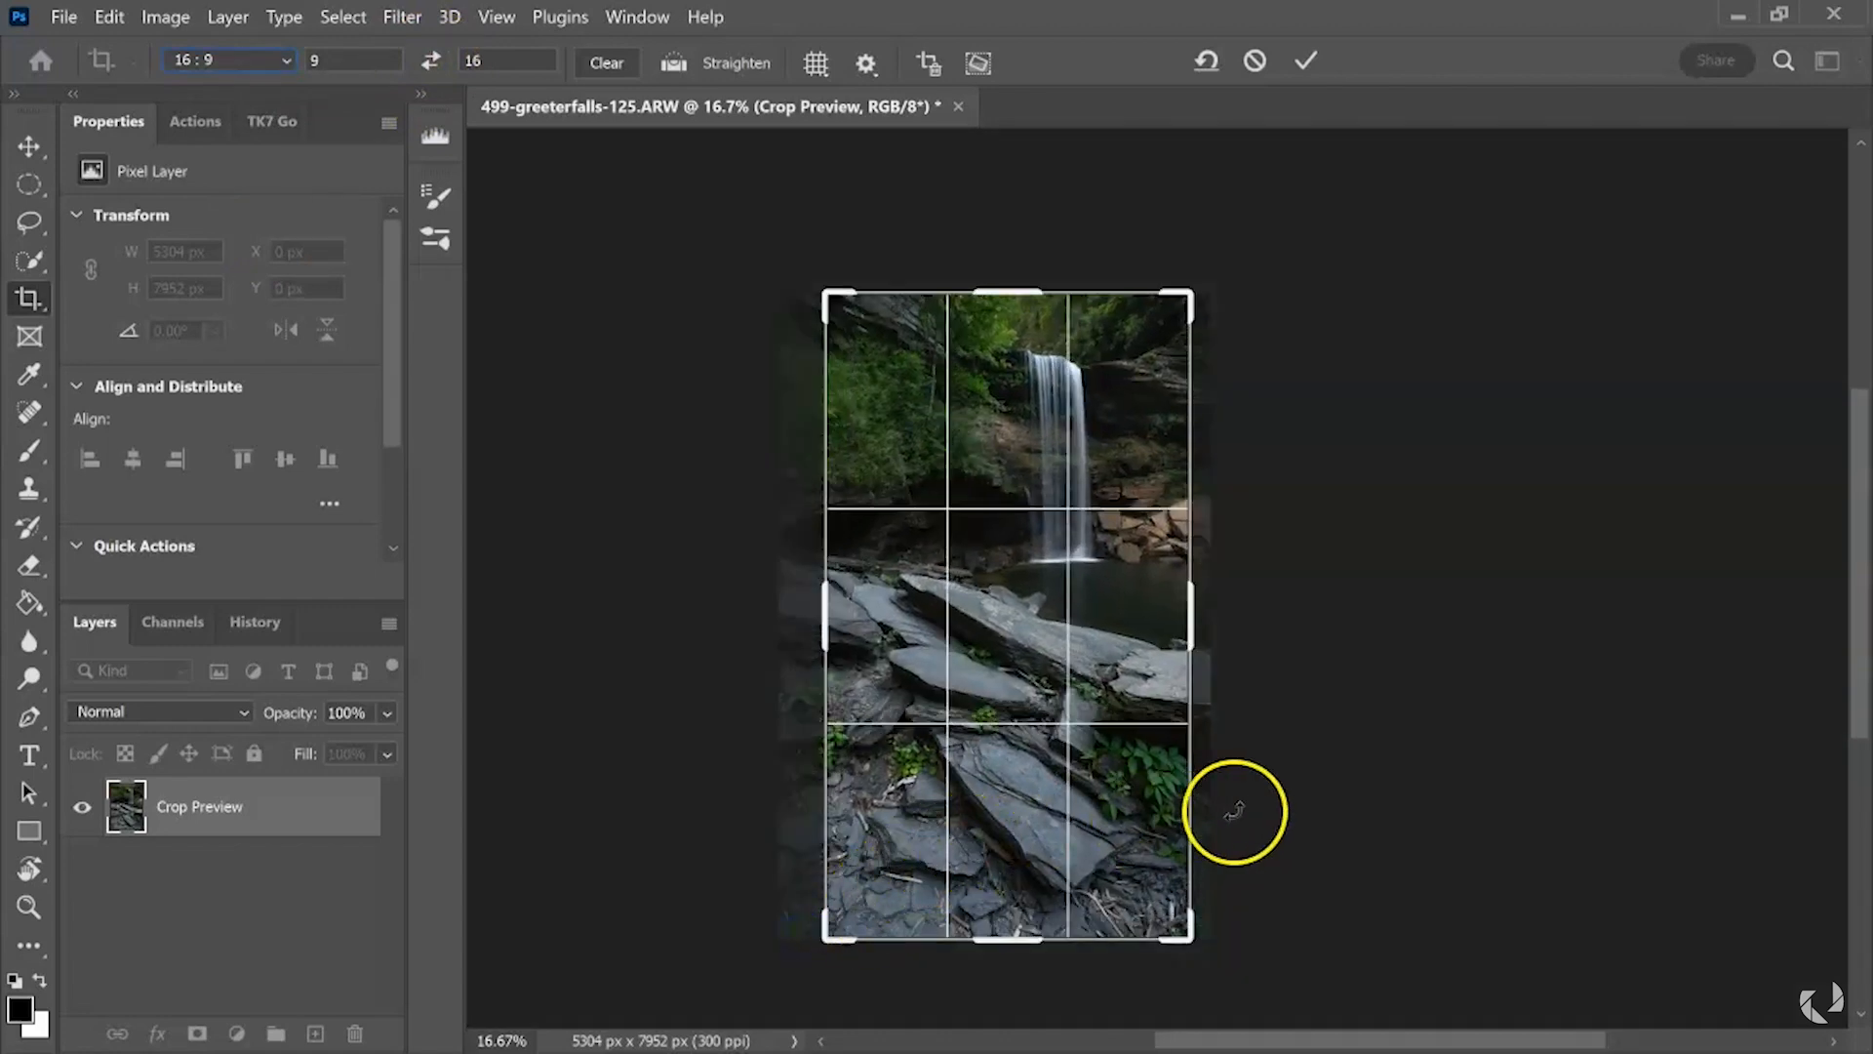
{"action": "mouse_move", "coordinate": [1138, 778]}
{"action": "left_mouse_down"}
{"action": "mouse_move", "coordinate": [1108, 780]}
{"action": "mouse_move", "coordinate": [1129, 792]}
{"action": "left_mouse_up"}
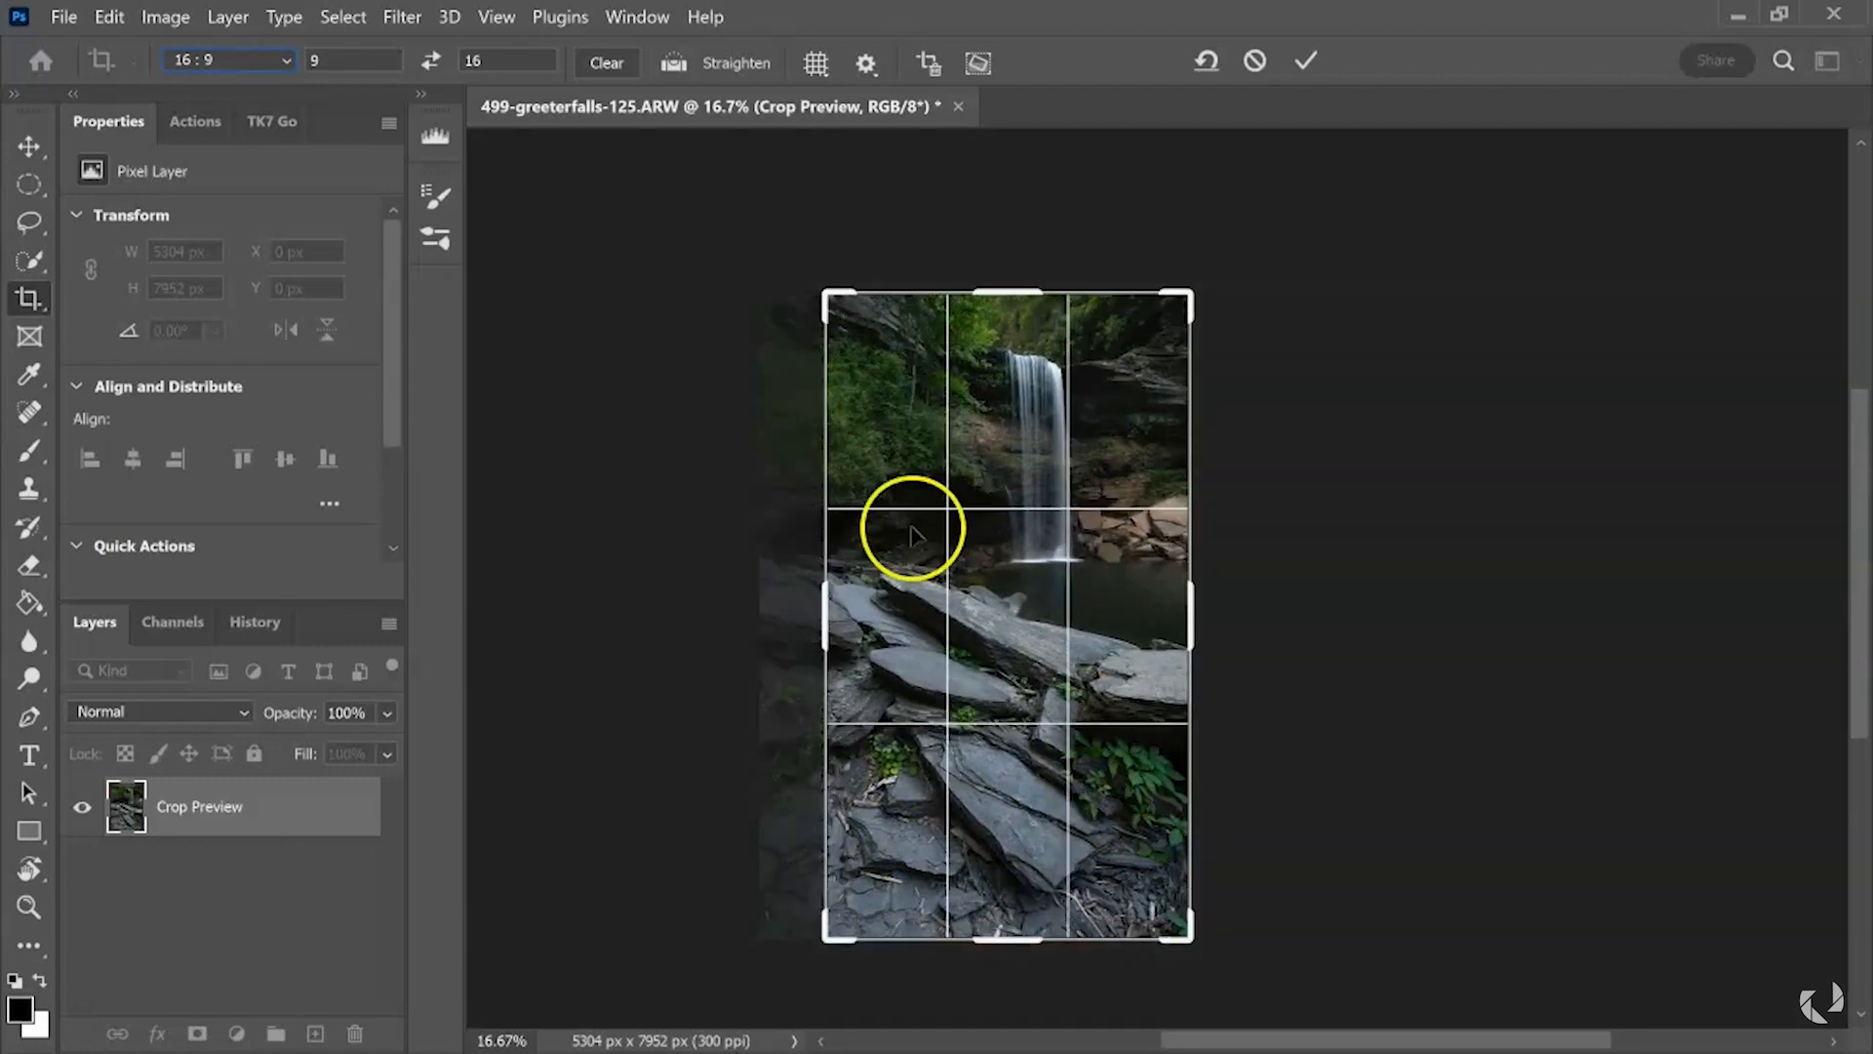
- Clear the crop ratio, widen the frame freely to 4986 × 7947 px, and apply the crop
{"action": "left_click", "coordinate": [607, 72]}
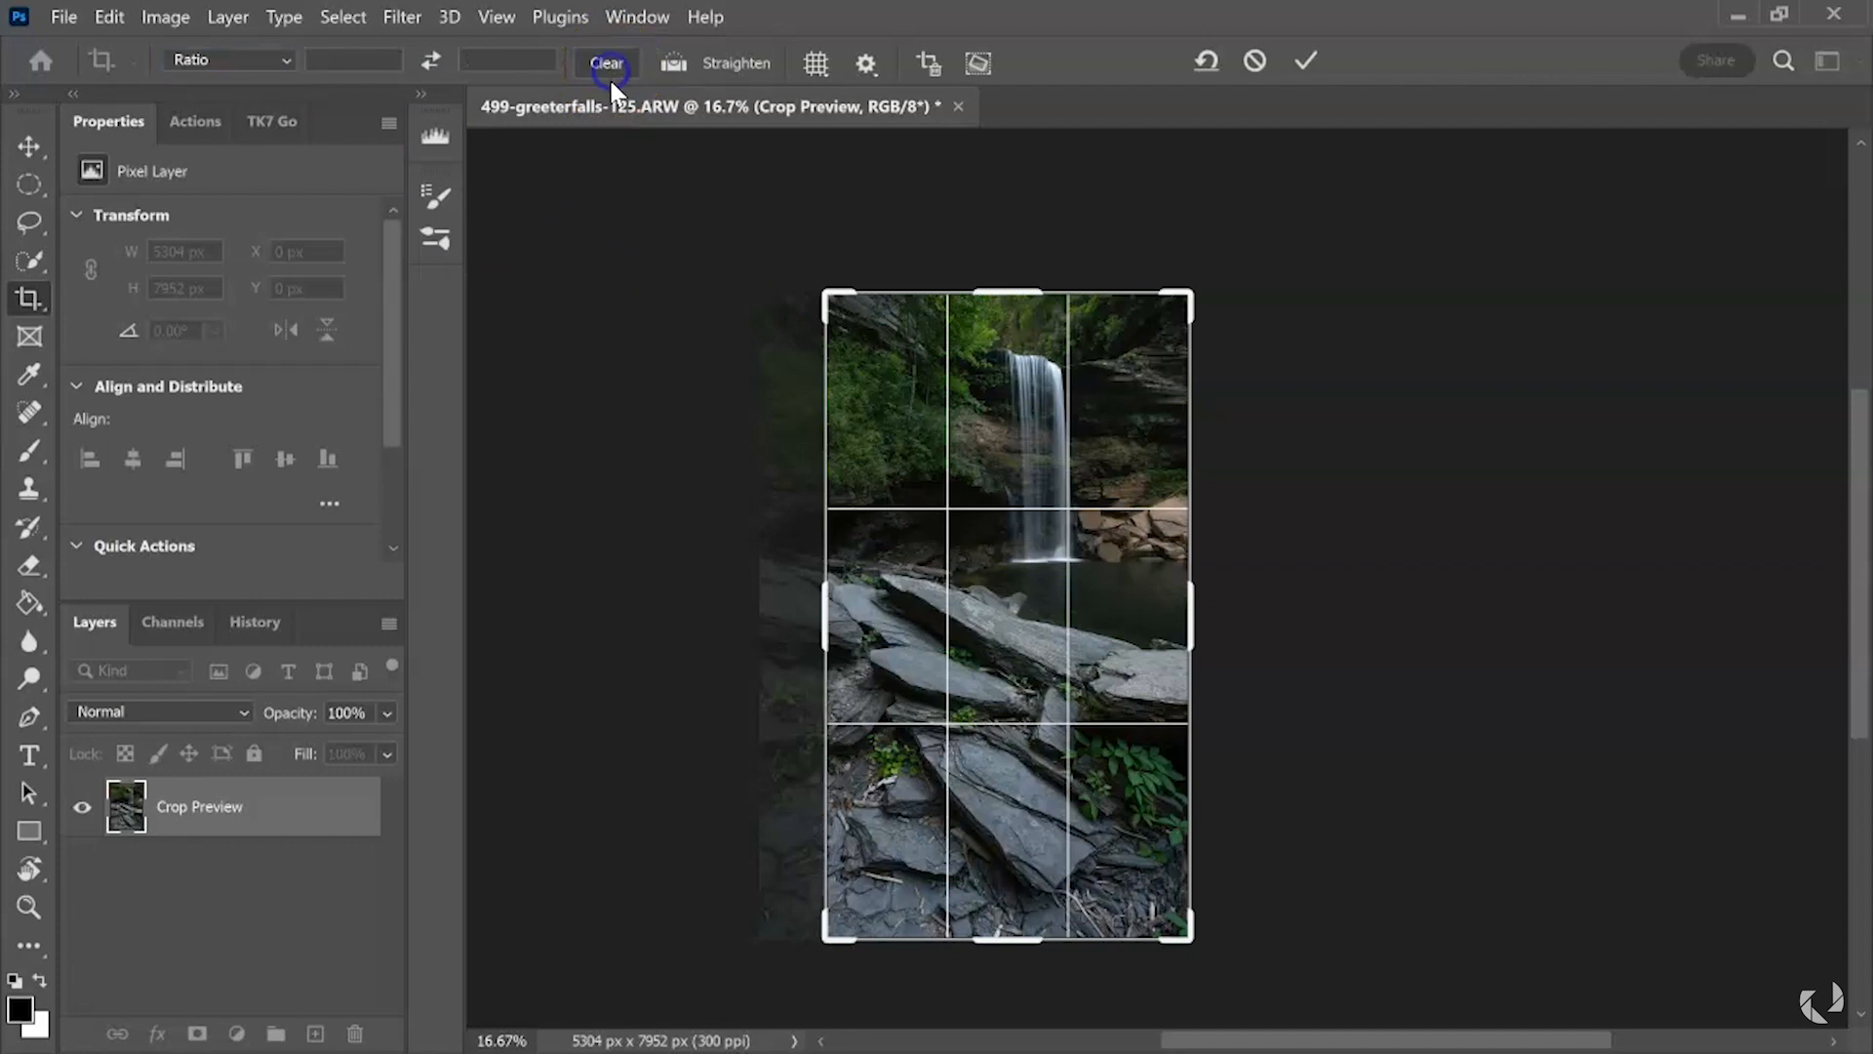
{"action": "left_click_drag", "start_coordinate": [828, 629], "coordinate": [814, 634]}
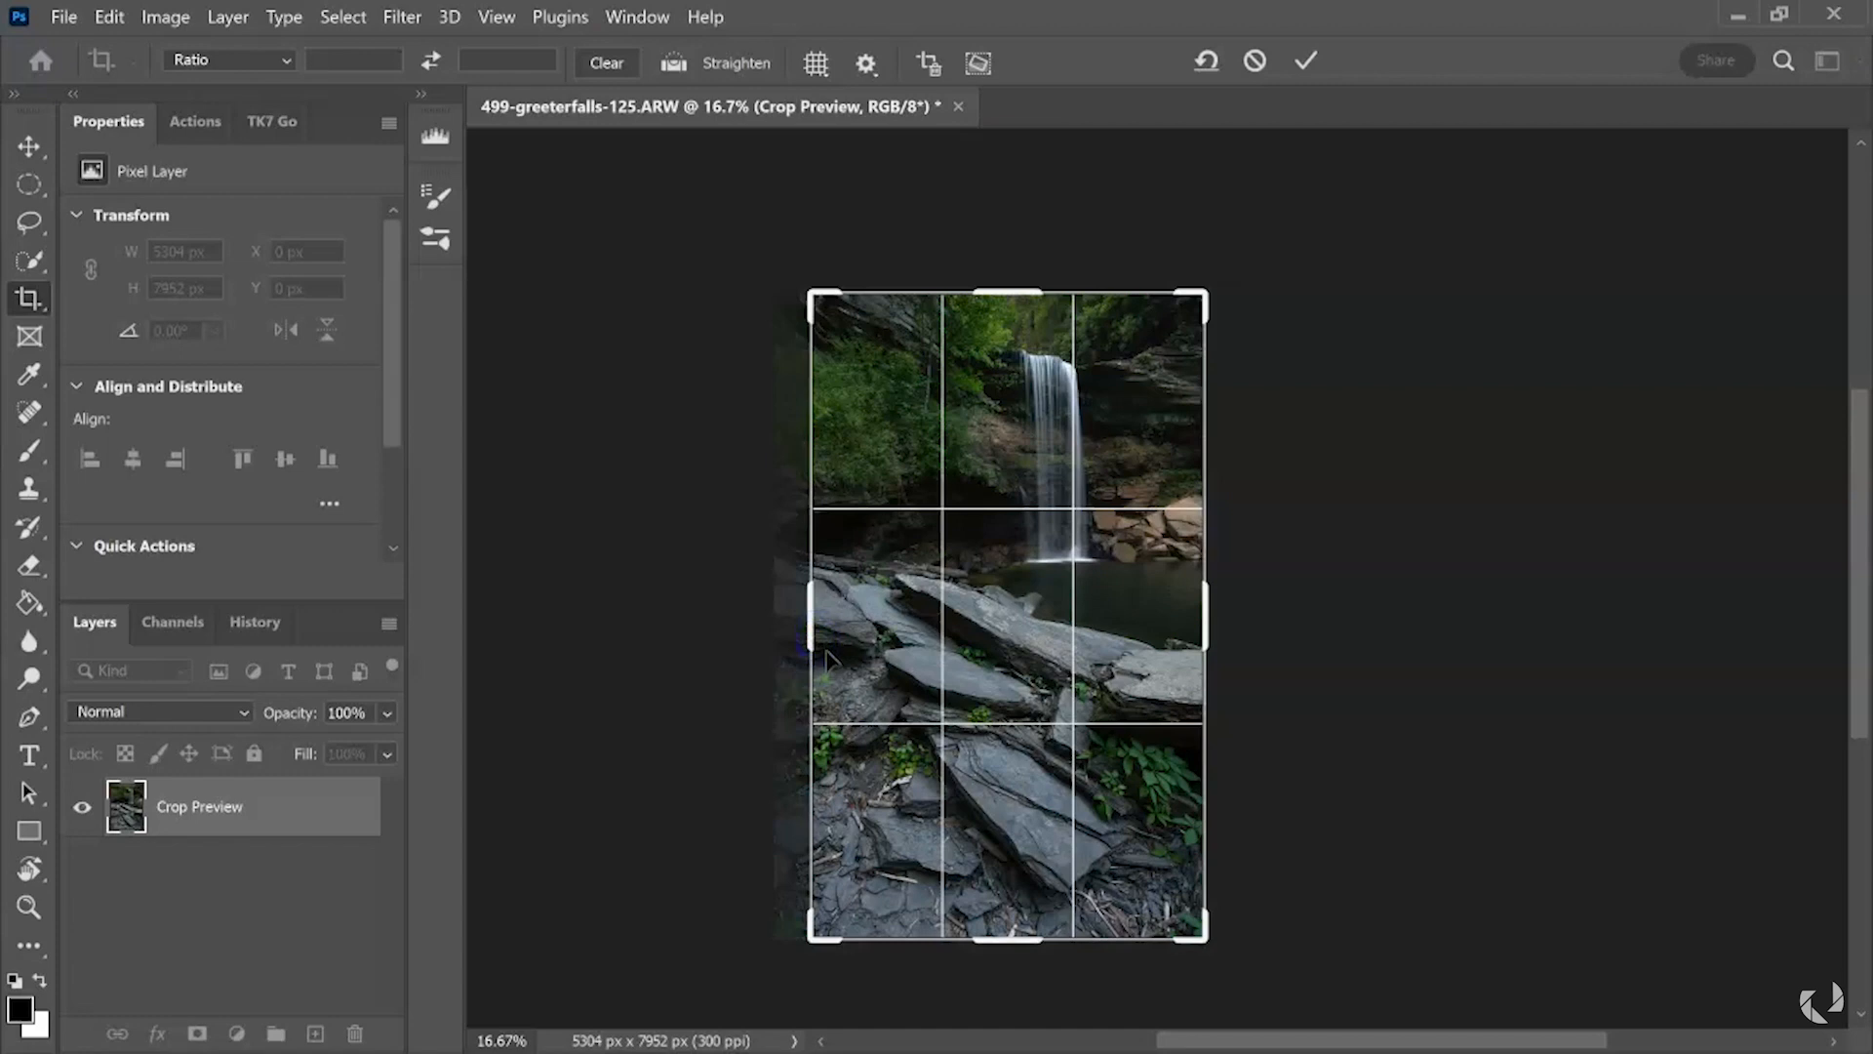
{"action": "left_click_drag", "start_coordinate": [811, 605], "coordinate": [806, 607]}
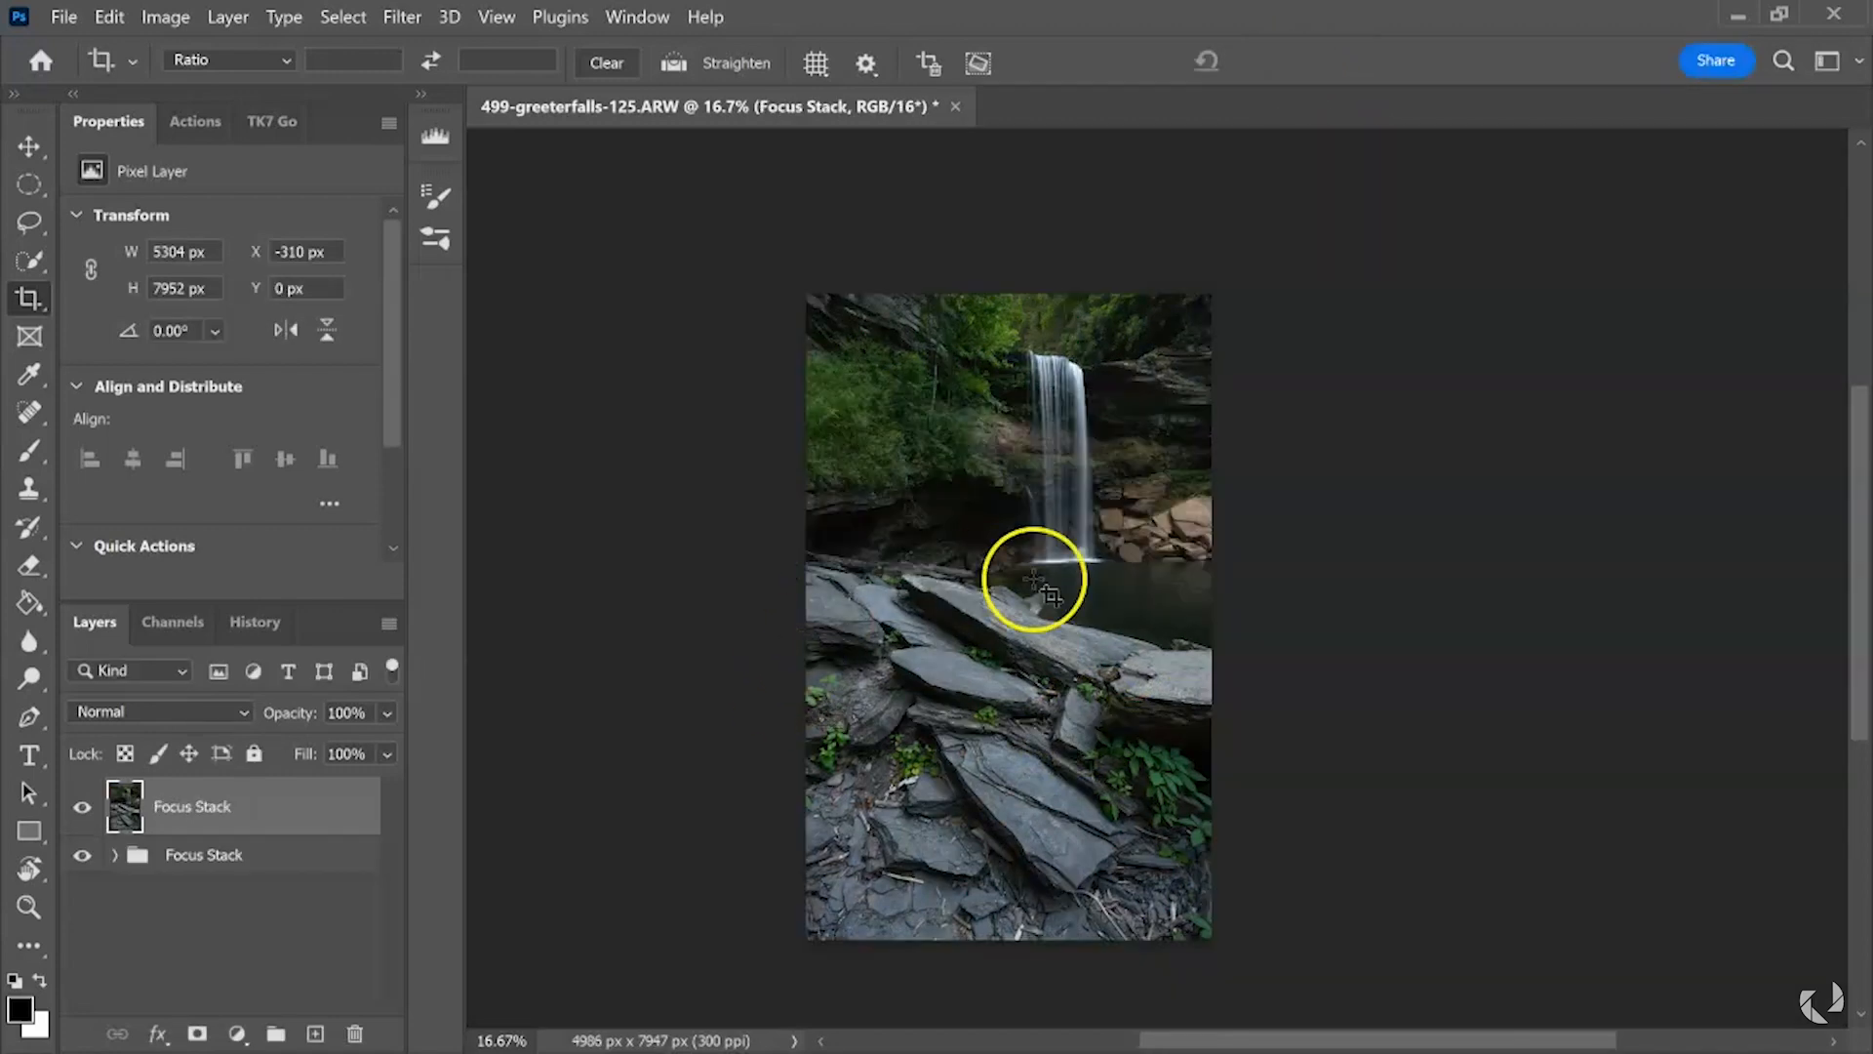
{"action": "left_click", "coordinate": [991, 573]}
{"action": "left_click_drag", "start_coordinate": [803, 619], "coordinate": [792, 620]}
{"action": "left_click", "coordinate": [1255, 60]}
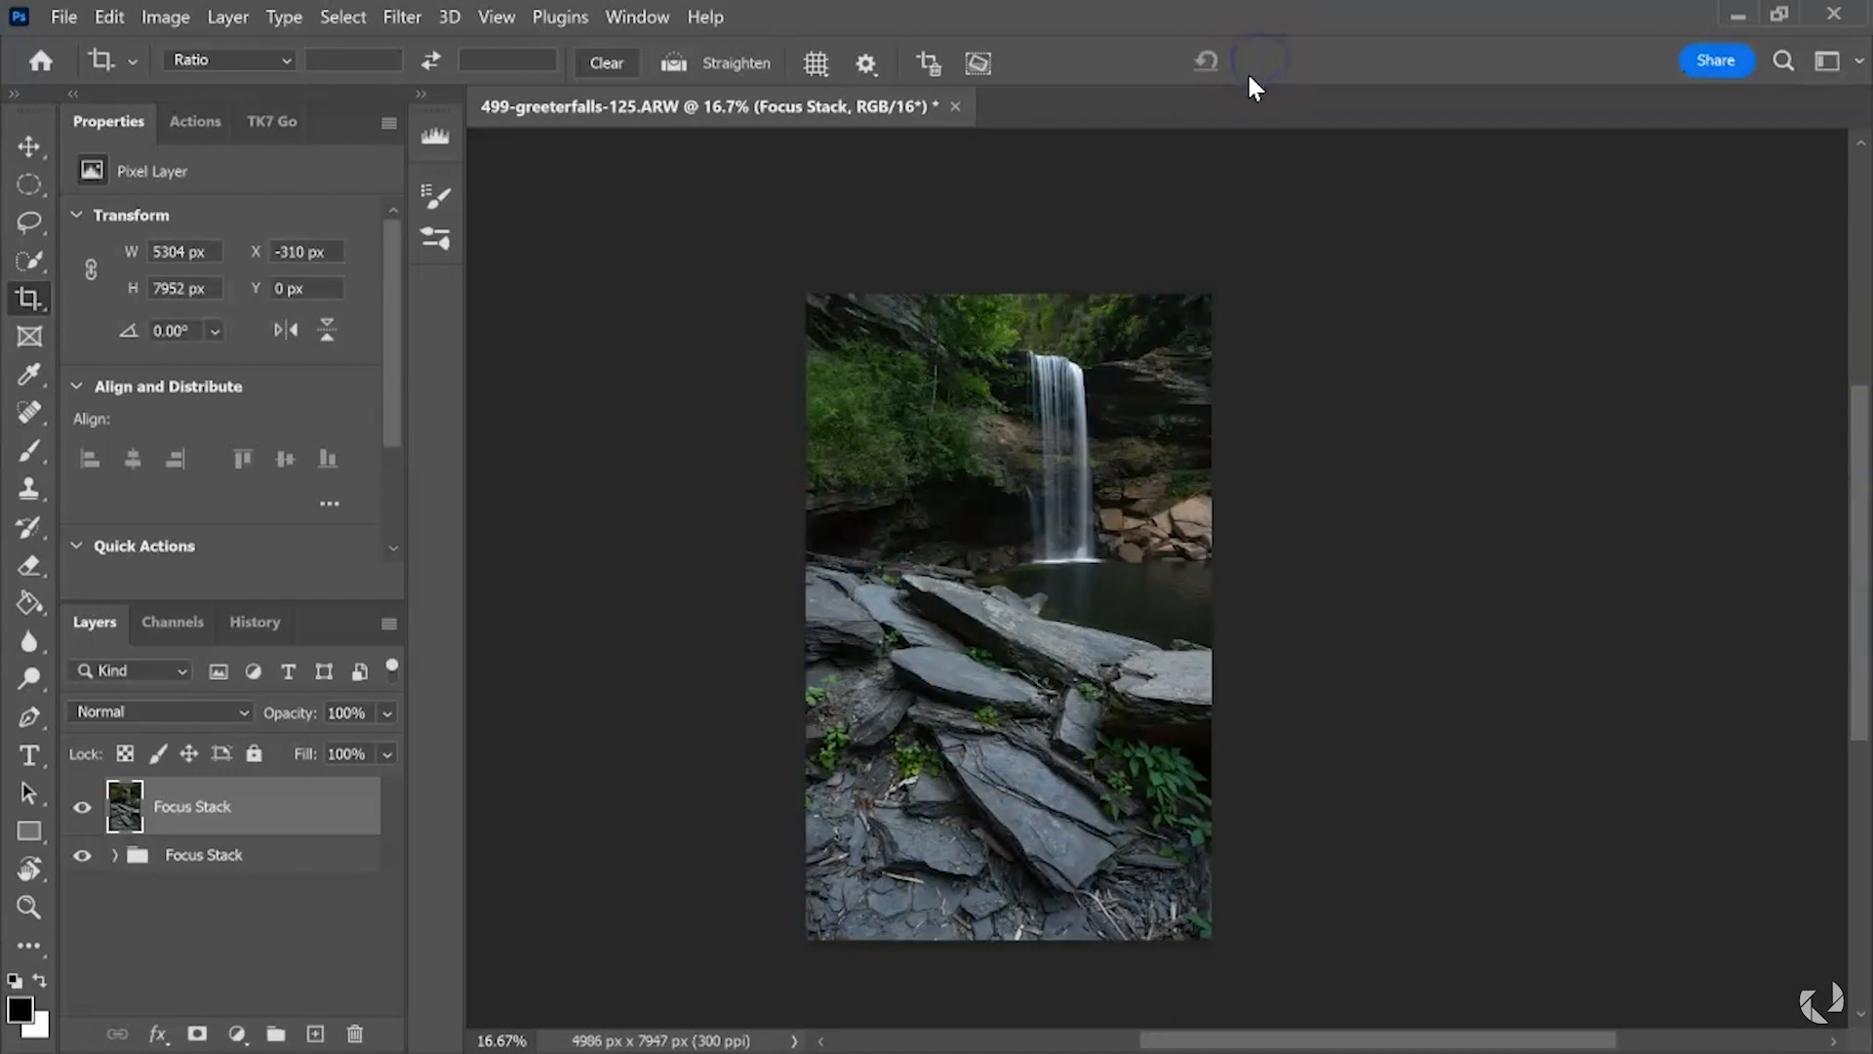
- Remove the green plant in the photo's lower-left corner with the Spot Healing Brush at size 600
{"action": "key", "text": "ctrl+equal"}
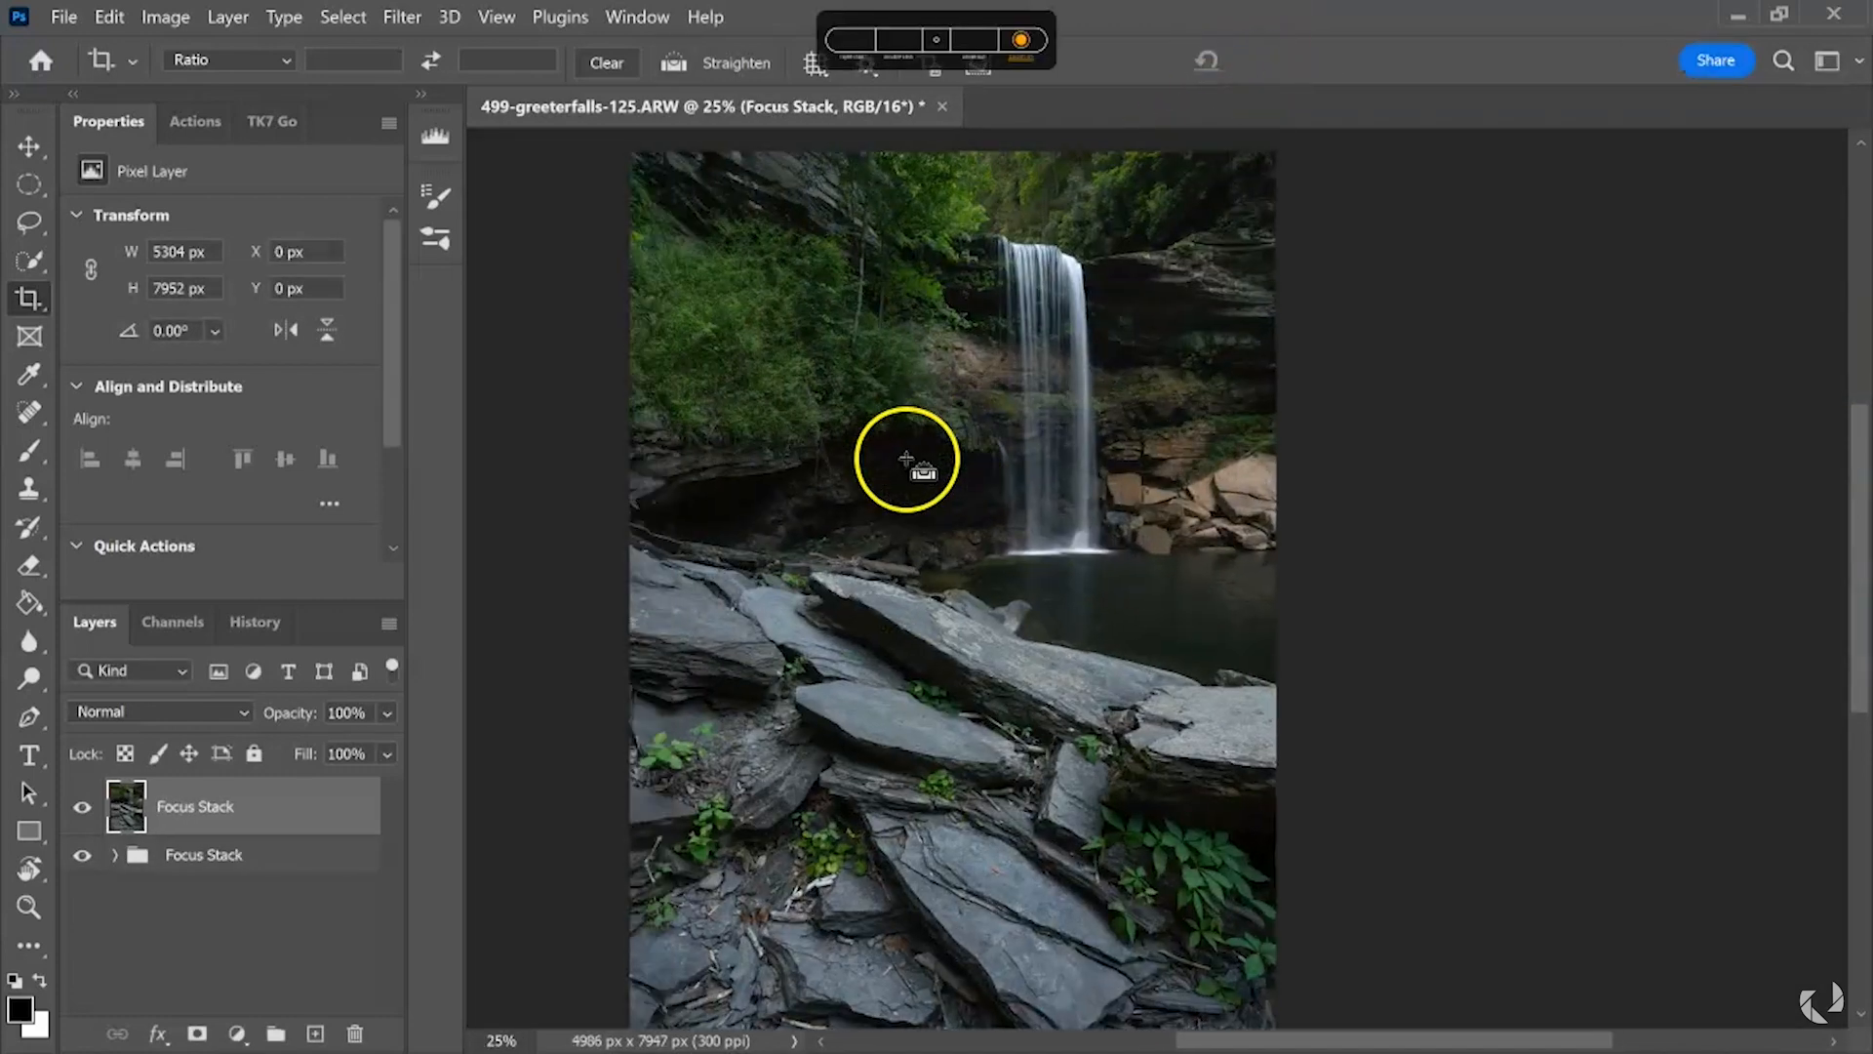
{"action": "left_click_drag", "start_coordinate": [774, 690], "coordinate": [878, 439]}
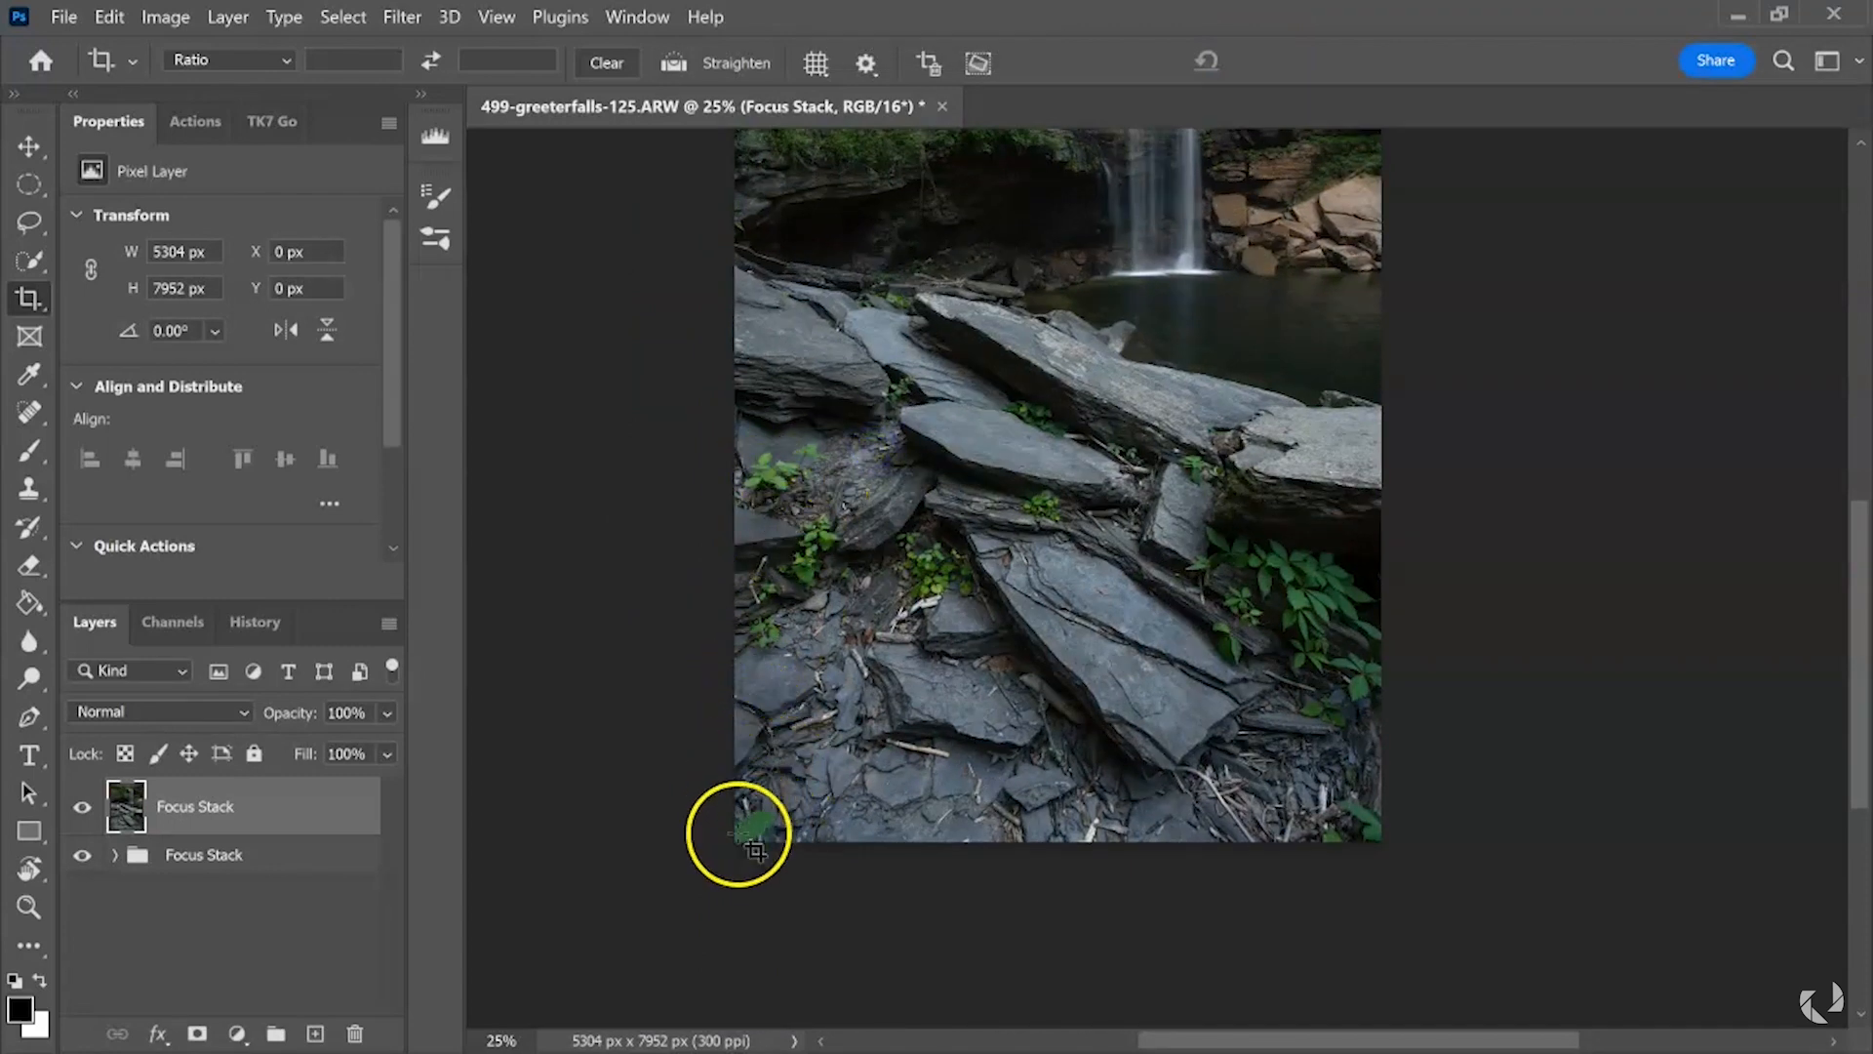
{"action": "left_click", "coordinate": [28, 412]}
{"action": "key", "text": "bracketright"}
{"action": "key", "text": "bracketright"}
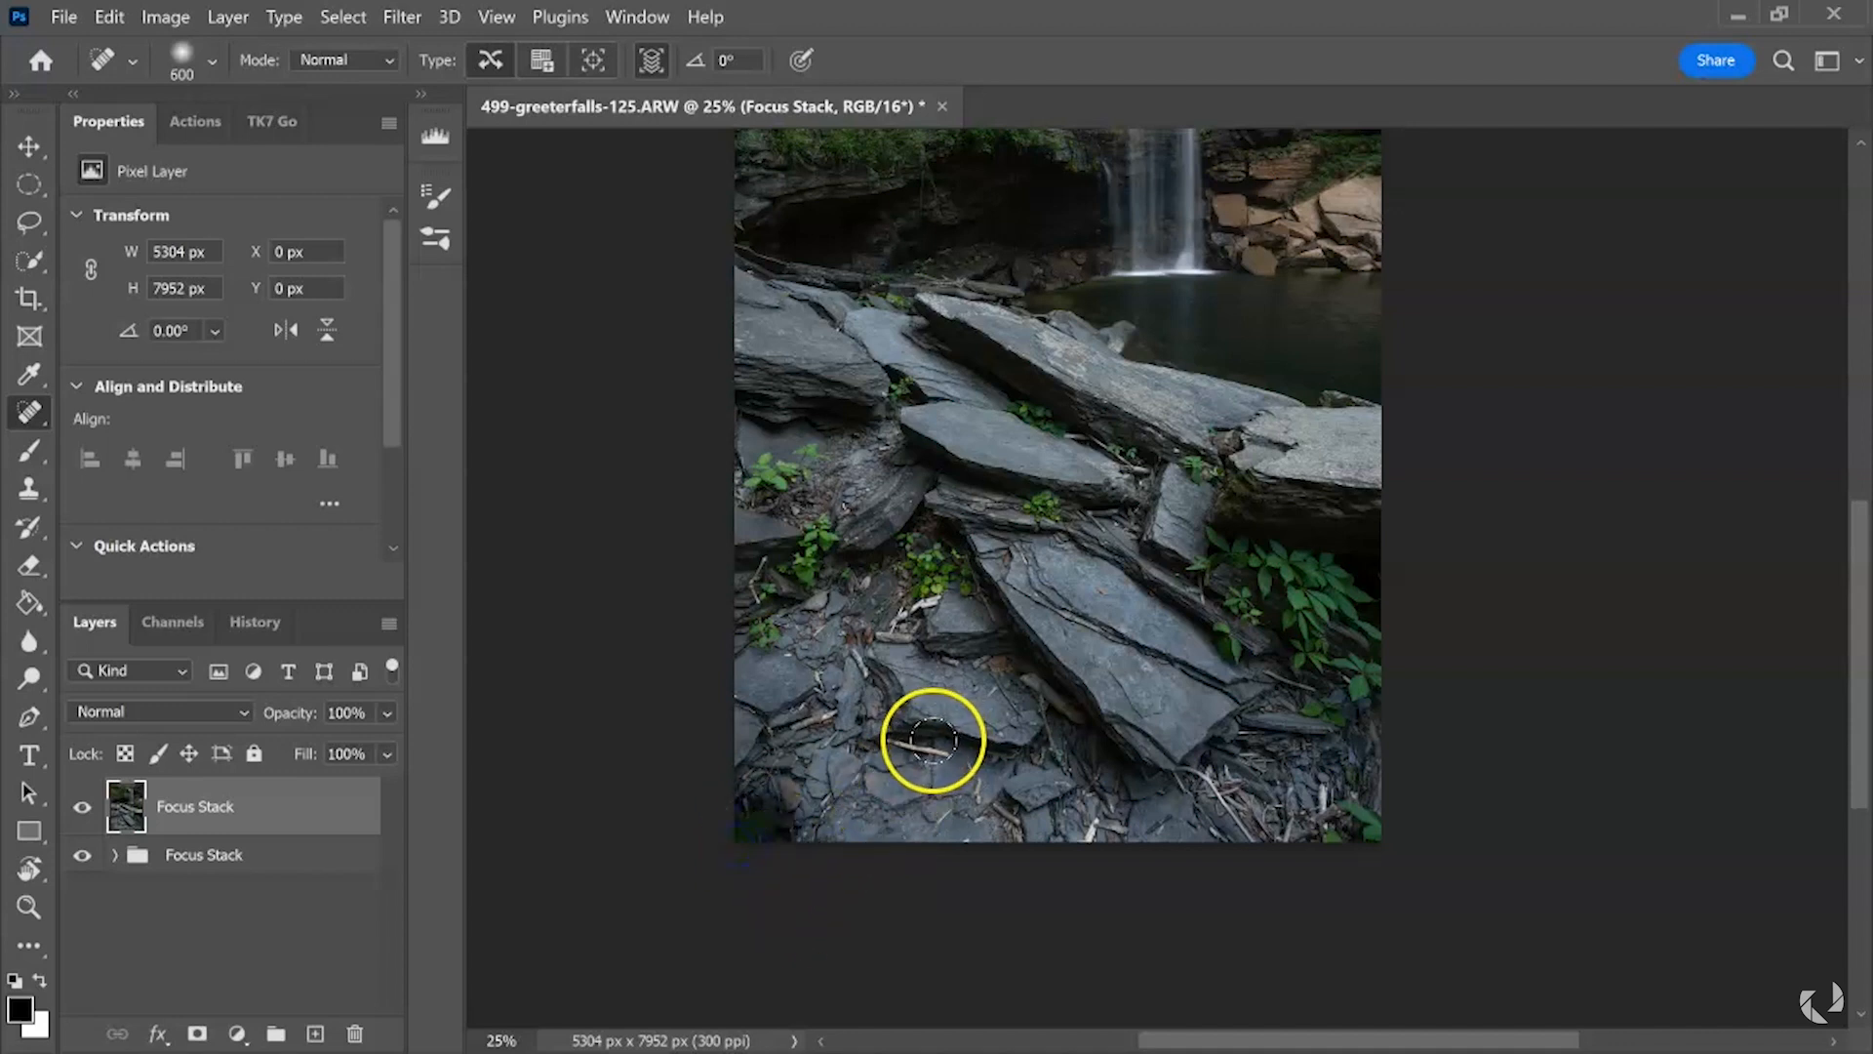
- Examine the photo's left edge, waterfall and foreground rocks at 50% magnification for distracting spots
{"action": "mouse_move", "coordinate": [894, 614]}
{"action": "left_mouse_down"}
{"action": "mouse_move", "coordinate": [868, 852]}
{"action": "mouse_move", "coordinate": [921, 977]}
{"action": "left_mouse_up"}
{"action": "key", "text": "ctrl+plus"}
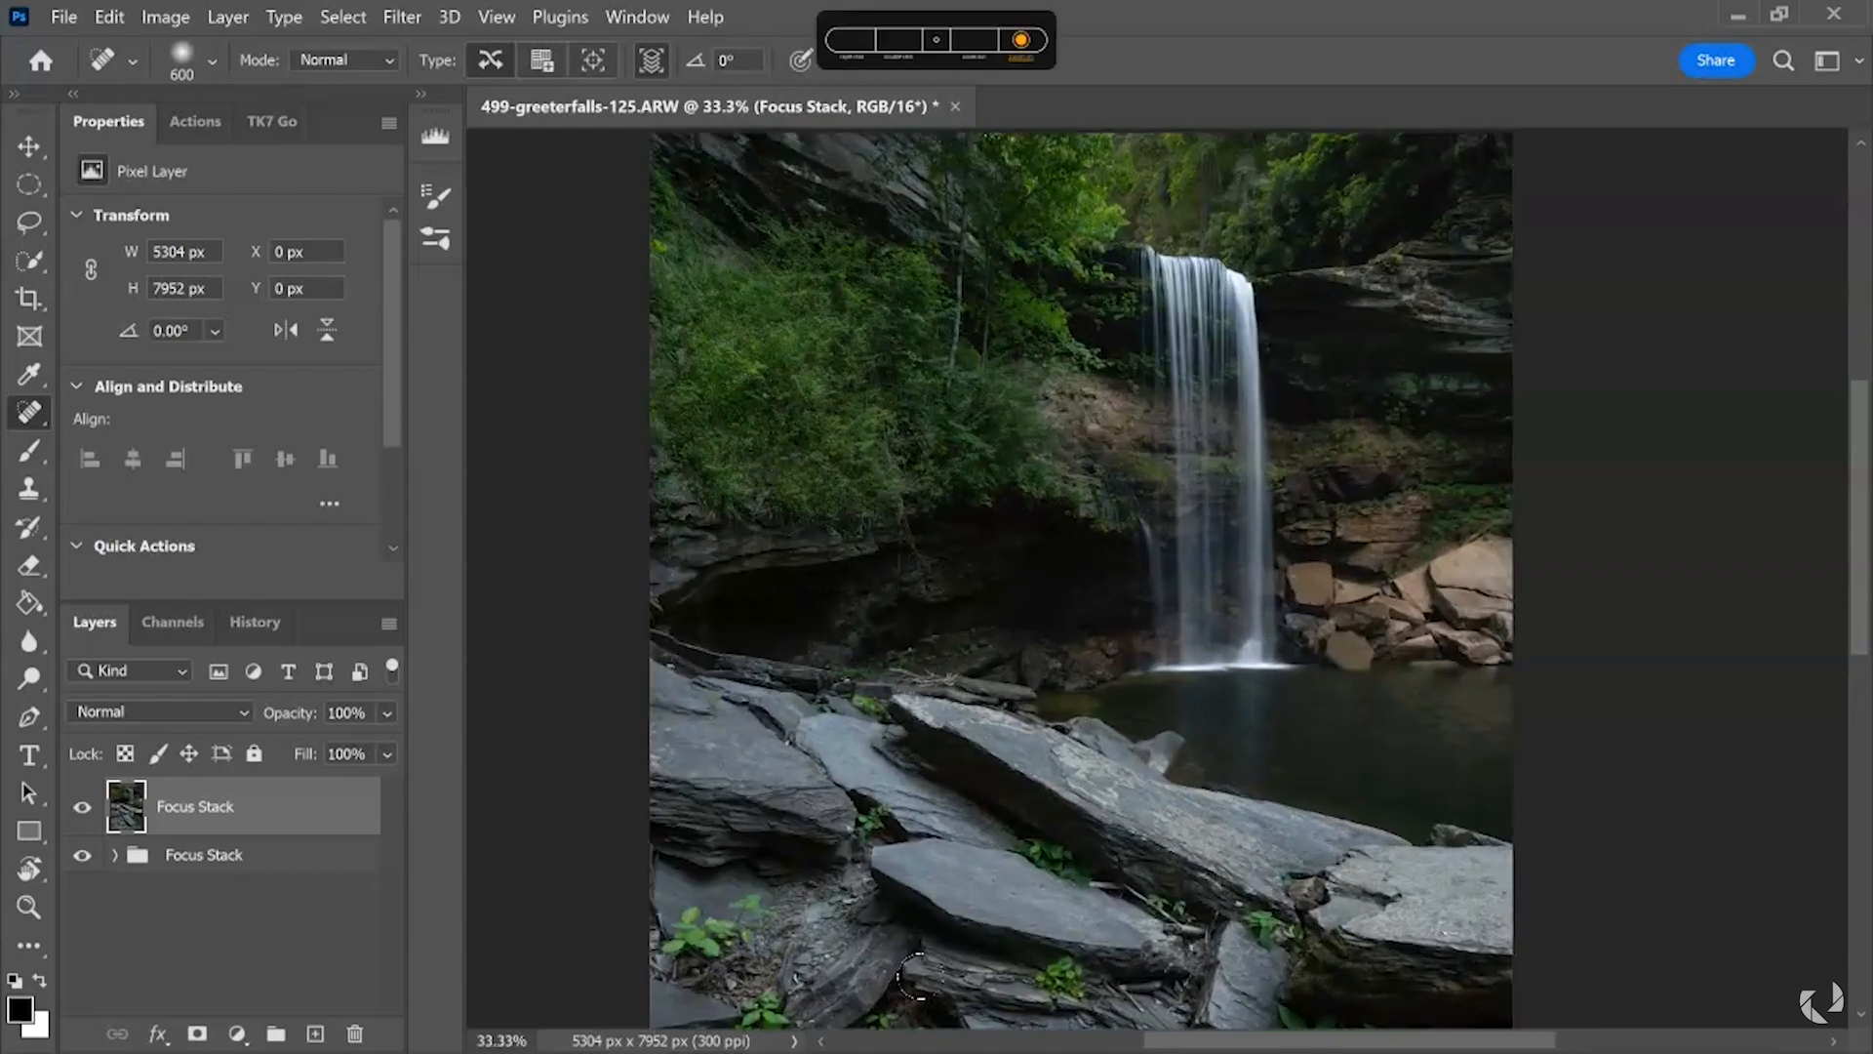
{"action": "key", "text": "ctrl+plus"}
{"action": "left_click_drag", "start_coordinate": [837, 548], "coordinate": [1277, 538]}
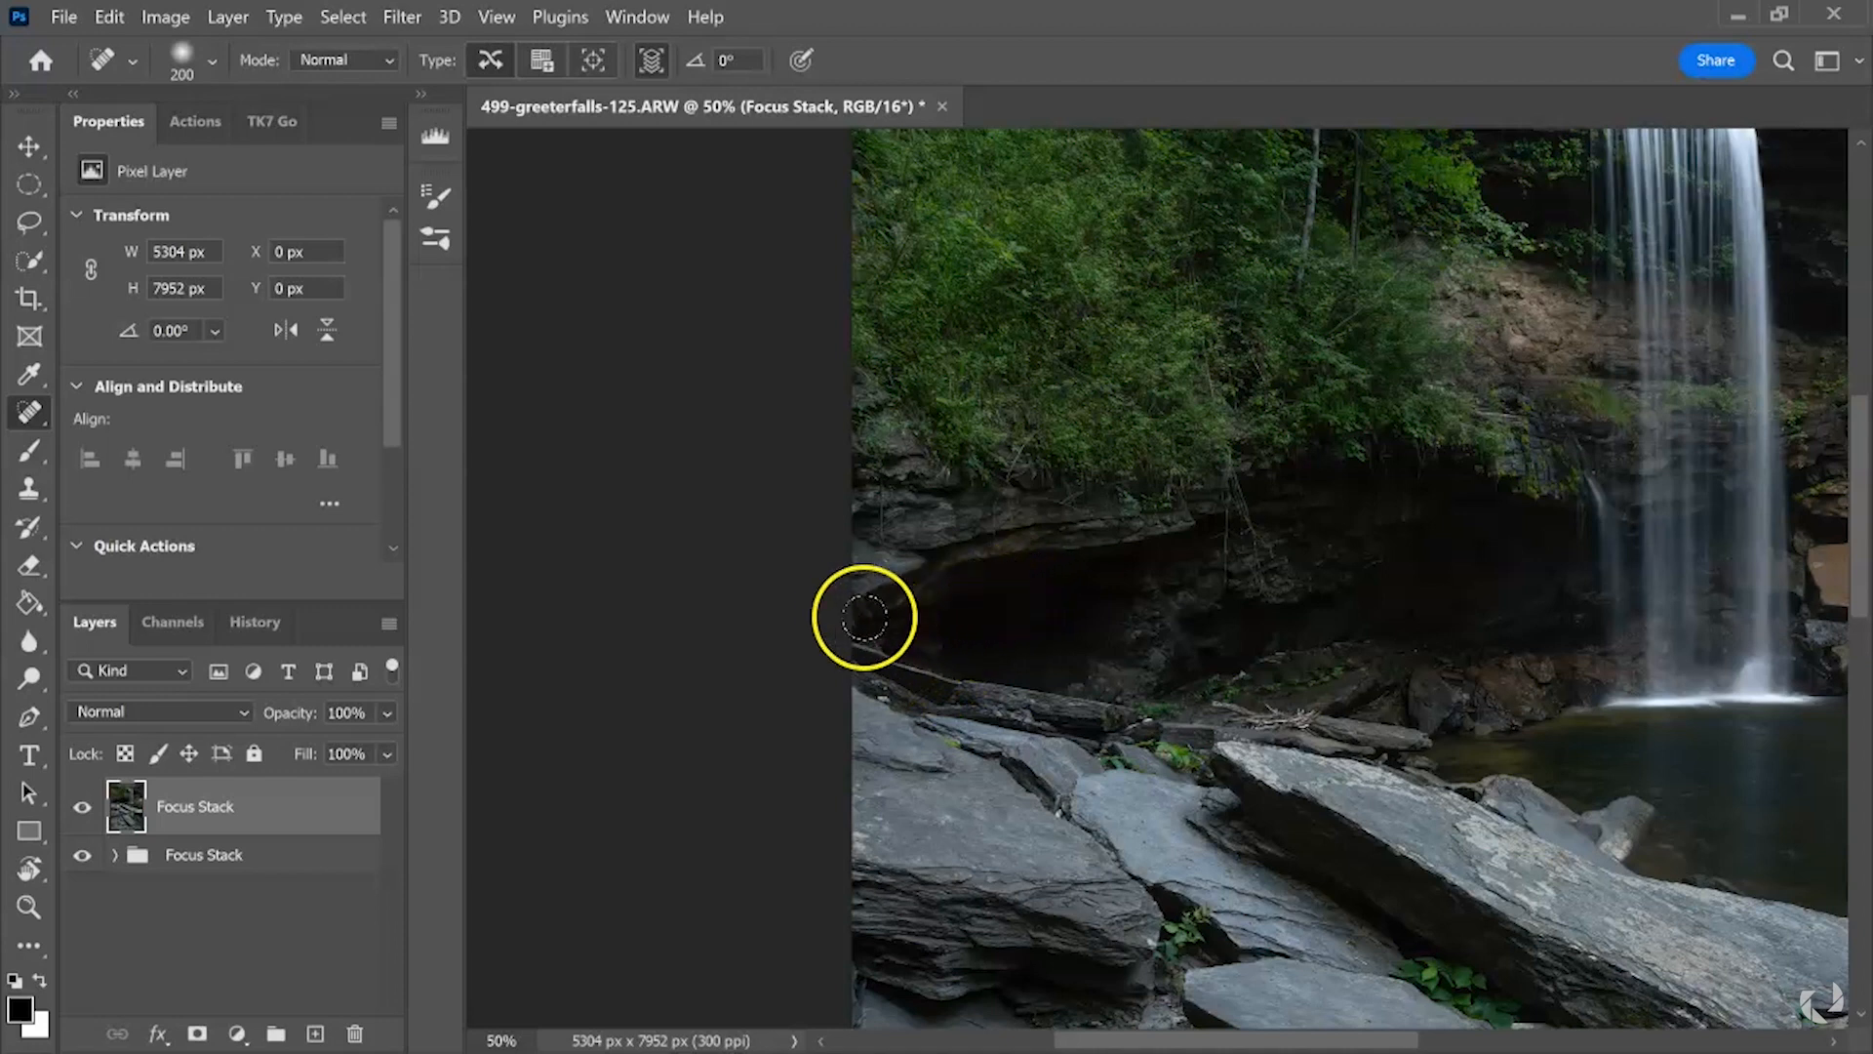
{"action": "left_click_drag", "start_coordinate": [1170, 409], "coordinate": [904, 682]}
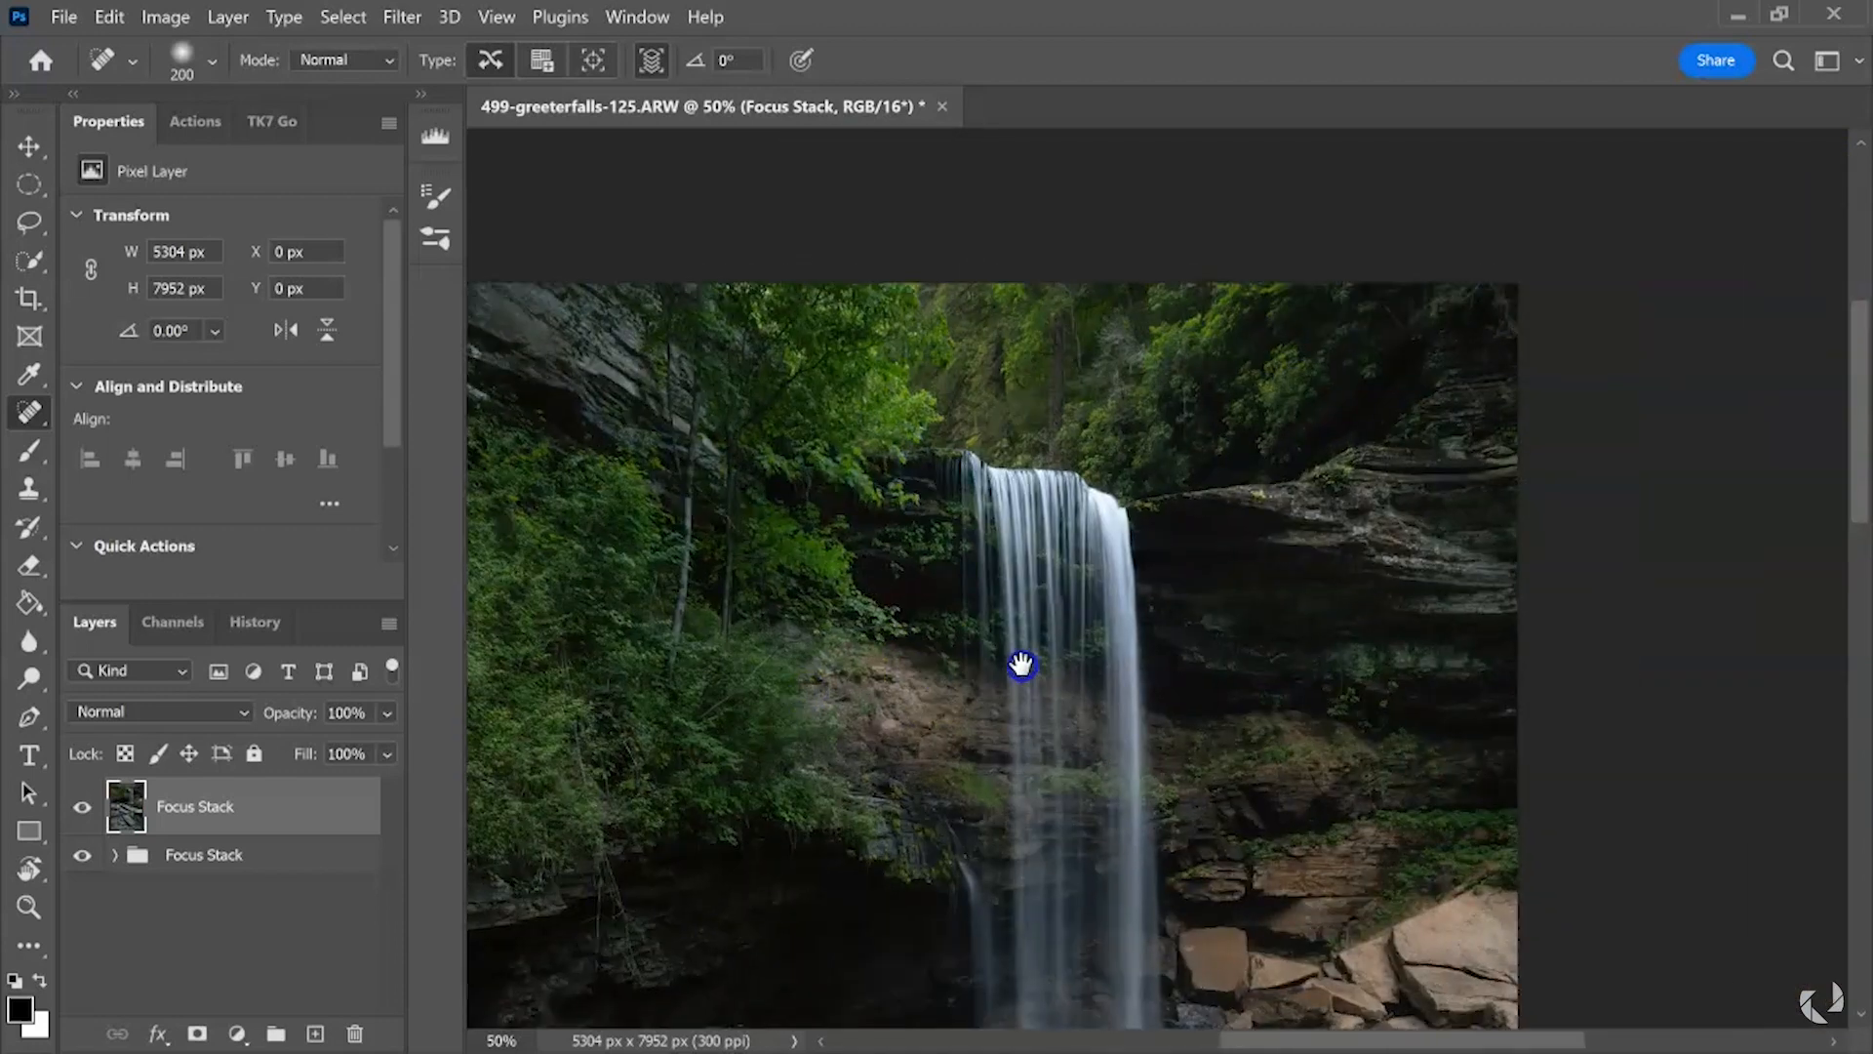
{"action": "left_click_drag", "start_coordinate": [982, 576], "coordinate": [956, 439]}
{"action": "left_click_drag", "start_coordinate": [966, 657], "coordinate": [968, 487]}
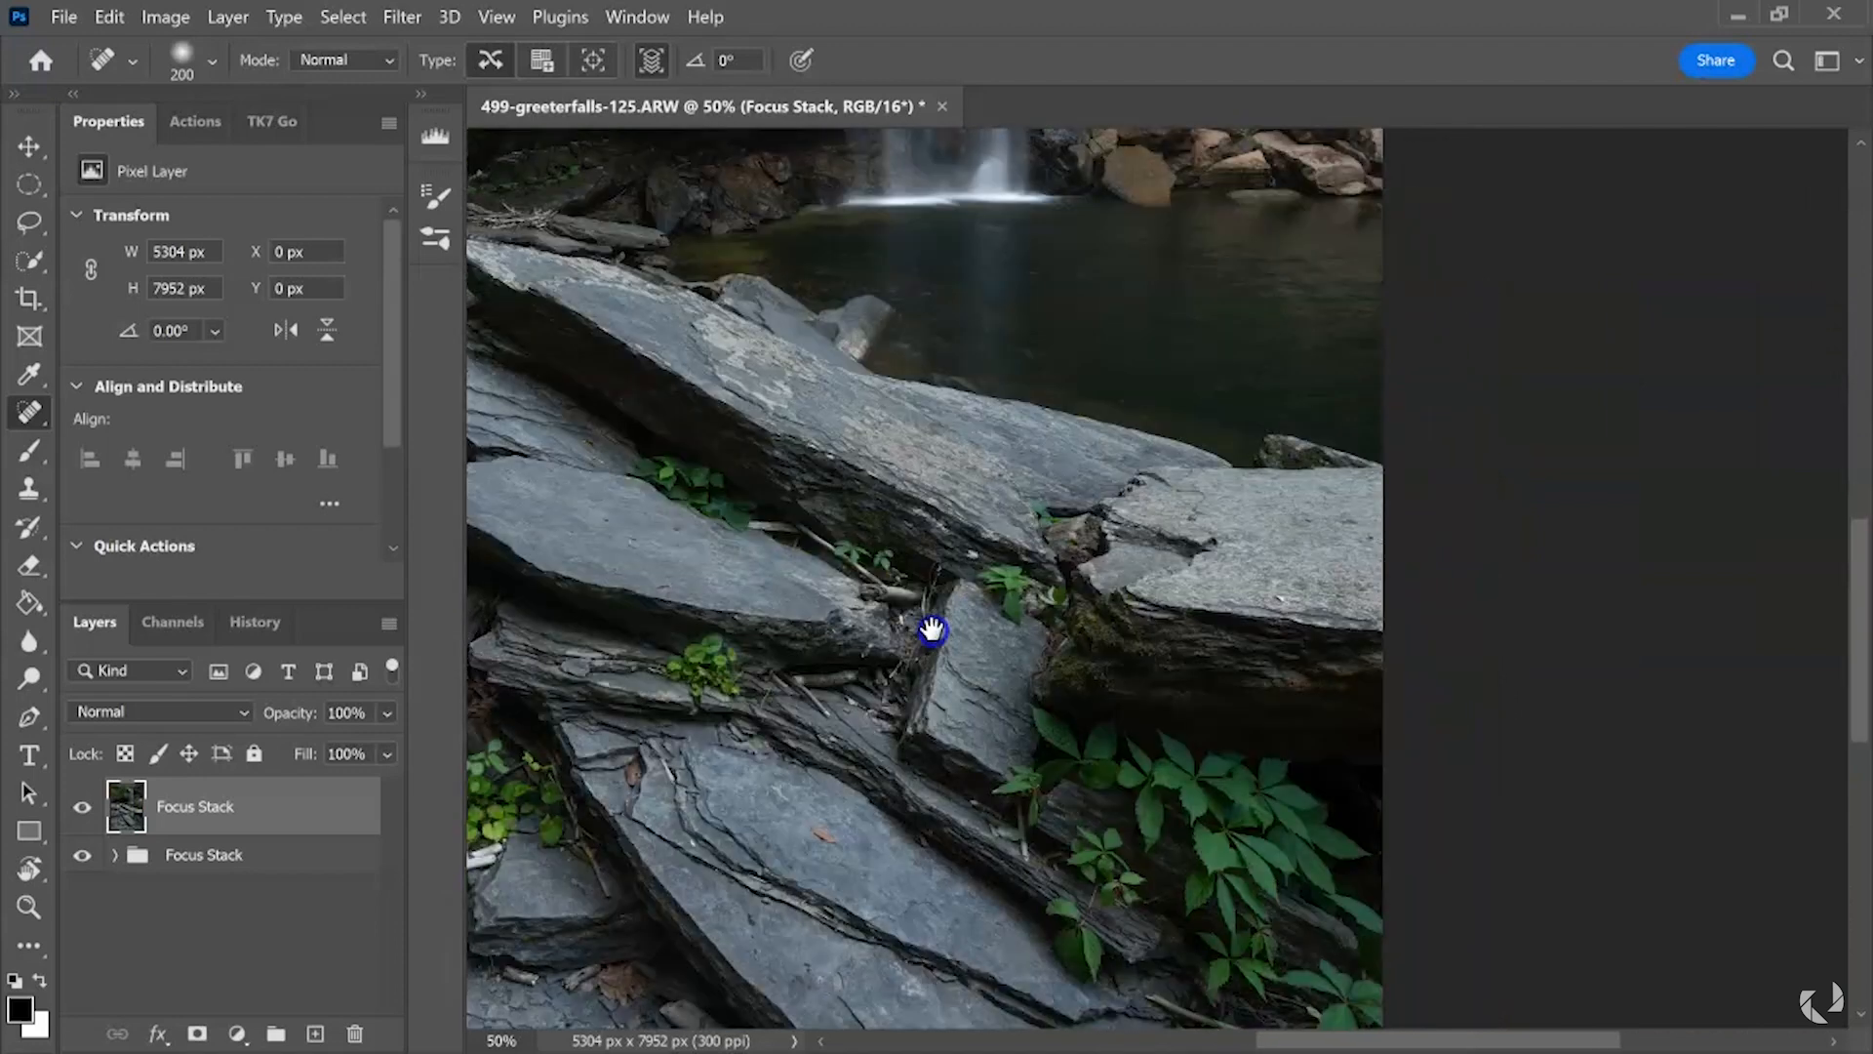
- Heal away the small green leaves in the photo's lower-right corner with the Spot Healing Brush at size 200
{"action": "left_click_drag", "start_coordinate": [928, 631], "coordinate": [902, 488]}
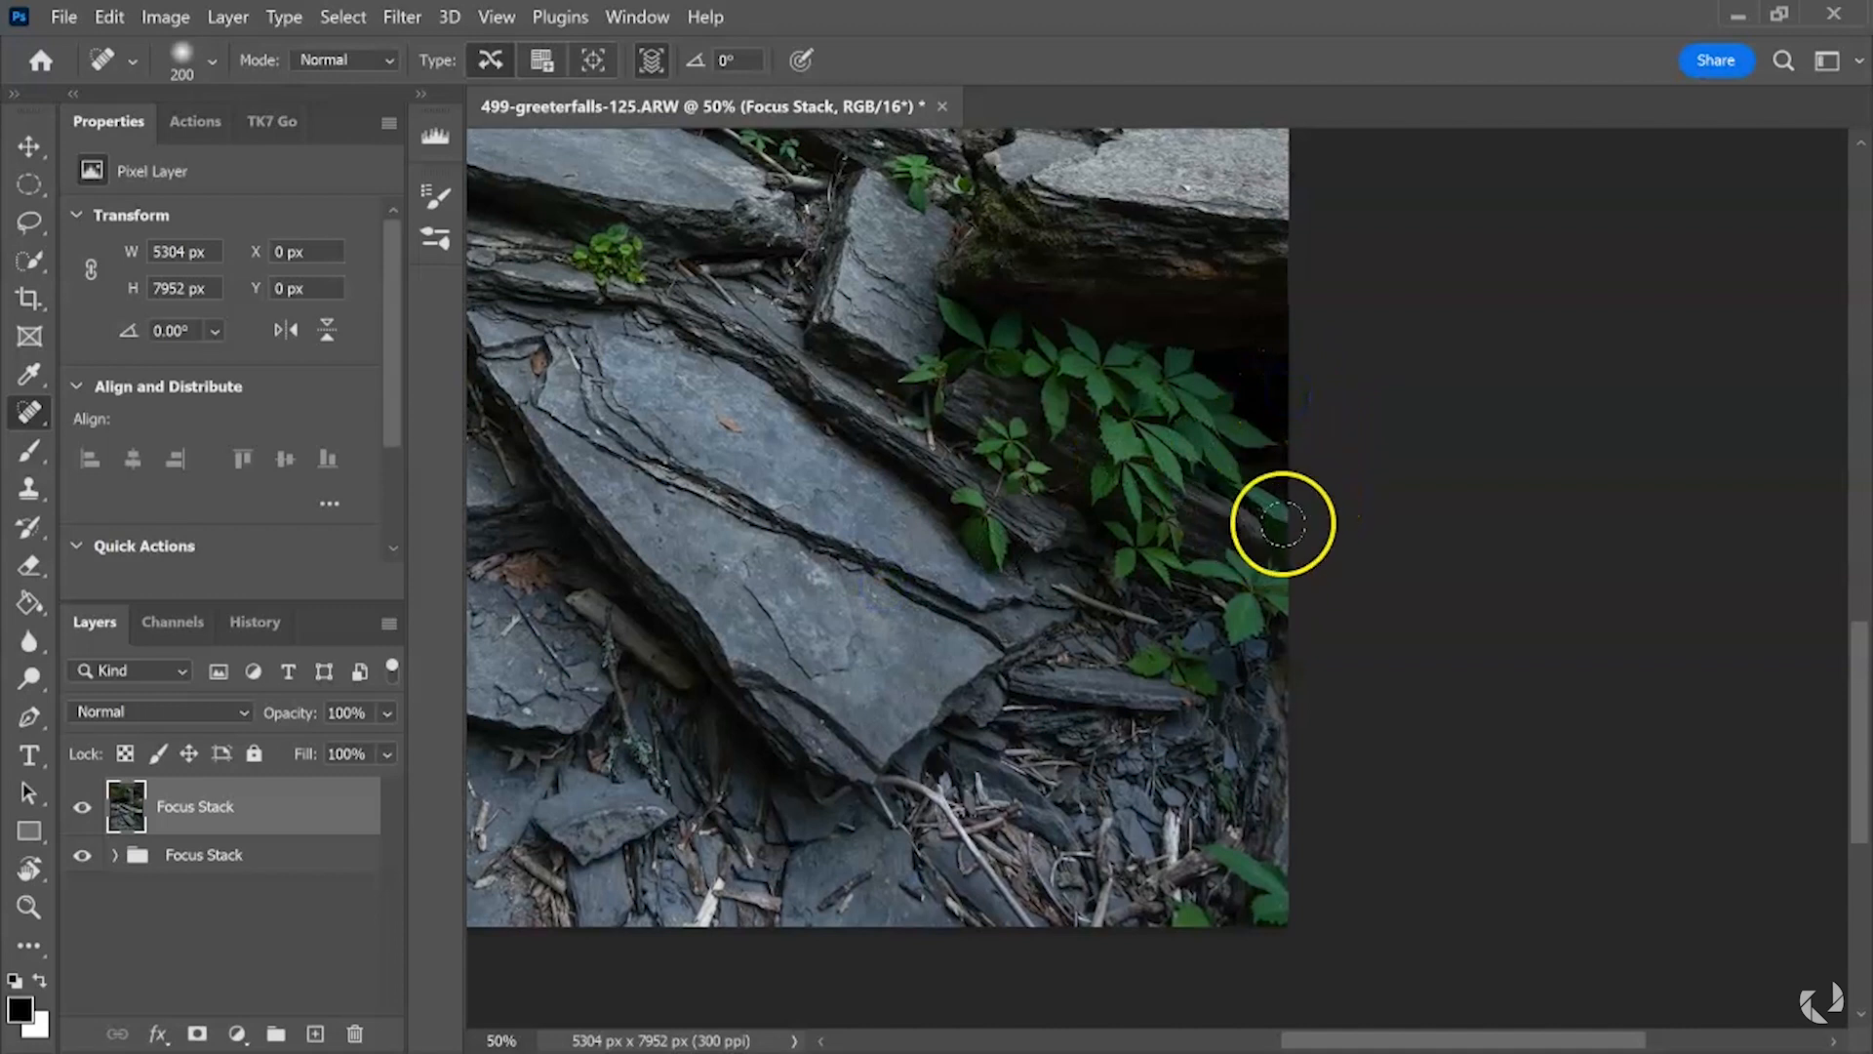
{"action": "left_click", "coordinate": [1171, 935]}
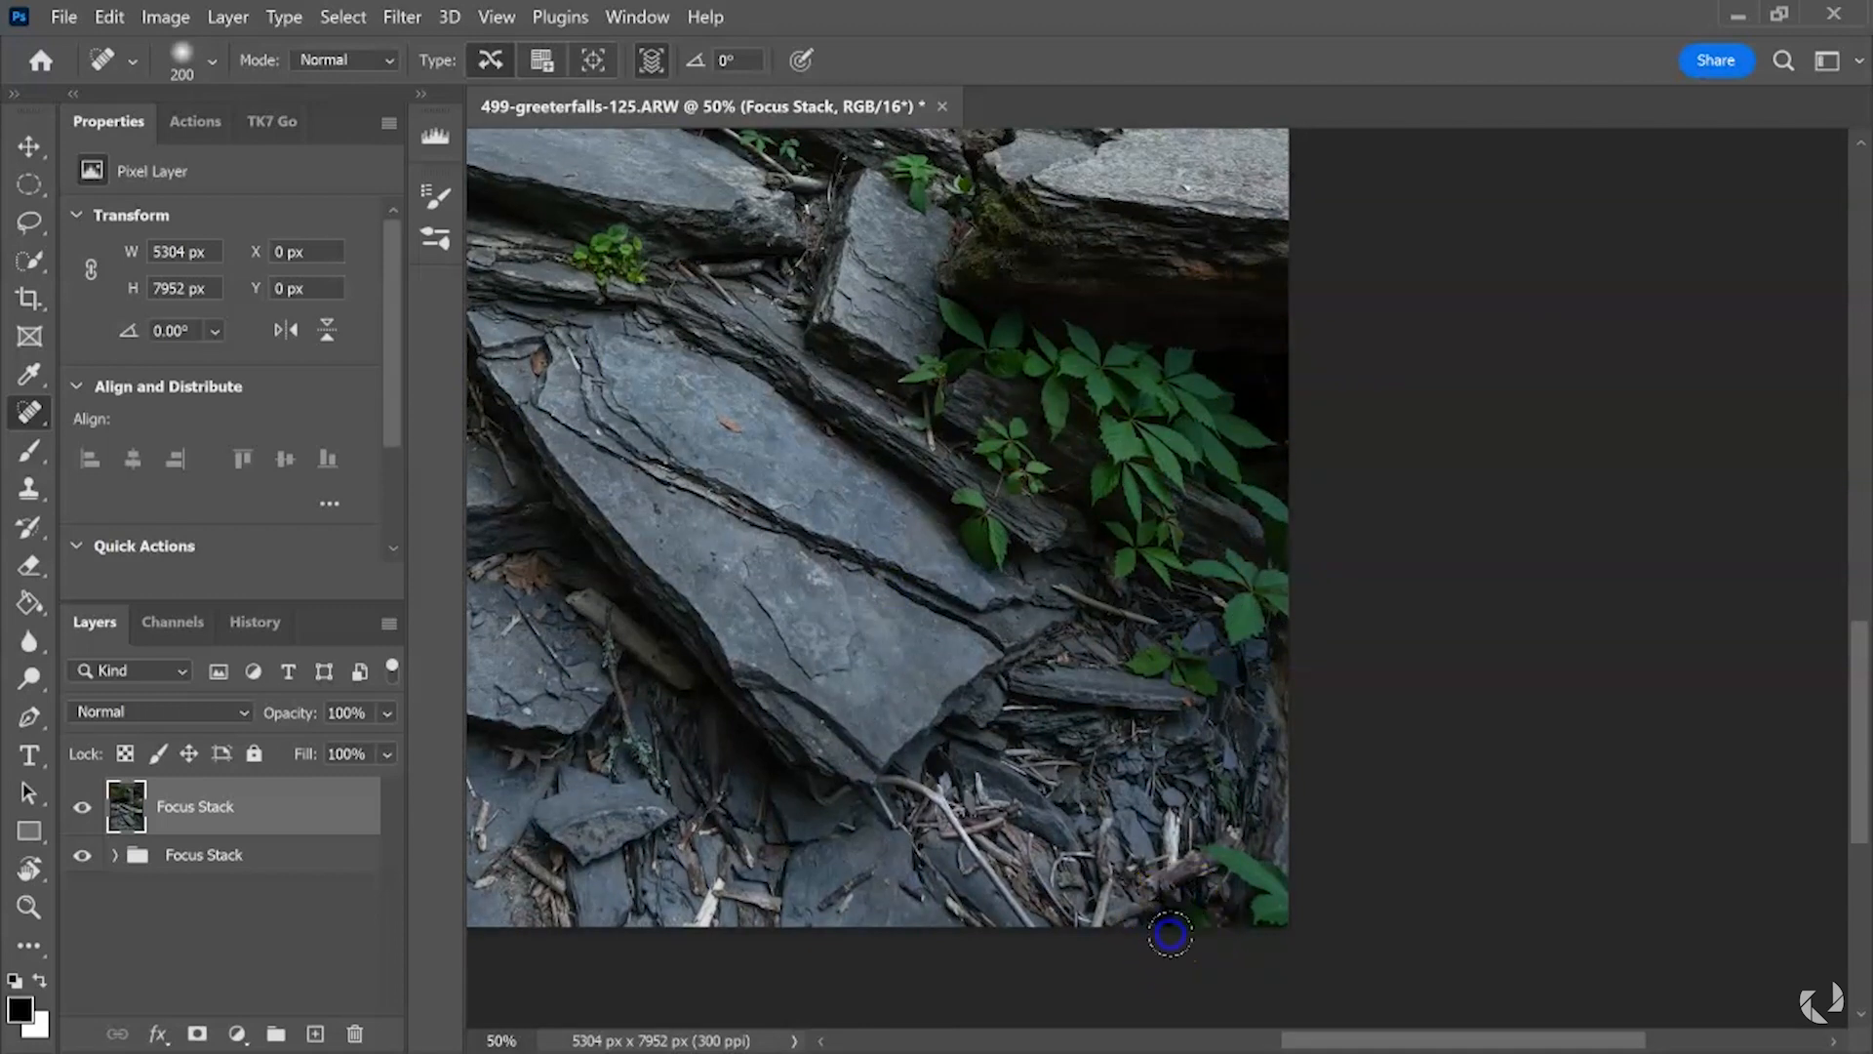
{"action": "mouse_move", "coordinate": [1204, 931]}
{"action": "left_mouse_down"}
{"action": "mouse_move", "coordinate": [1264, 919]}
{"action": "mouse_move", "coordinate": [1267, 865]}
{"action": "left_mouse_up"}
{"action": "left_click", "coordinate": [1260, 896]}
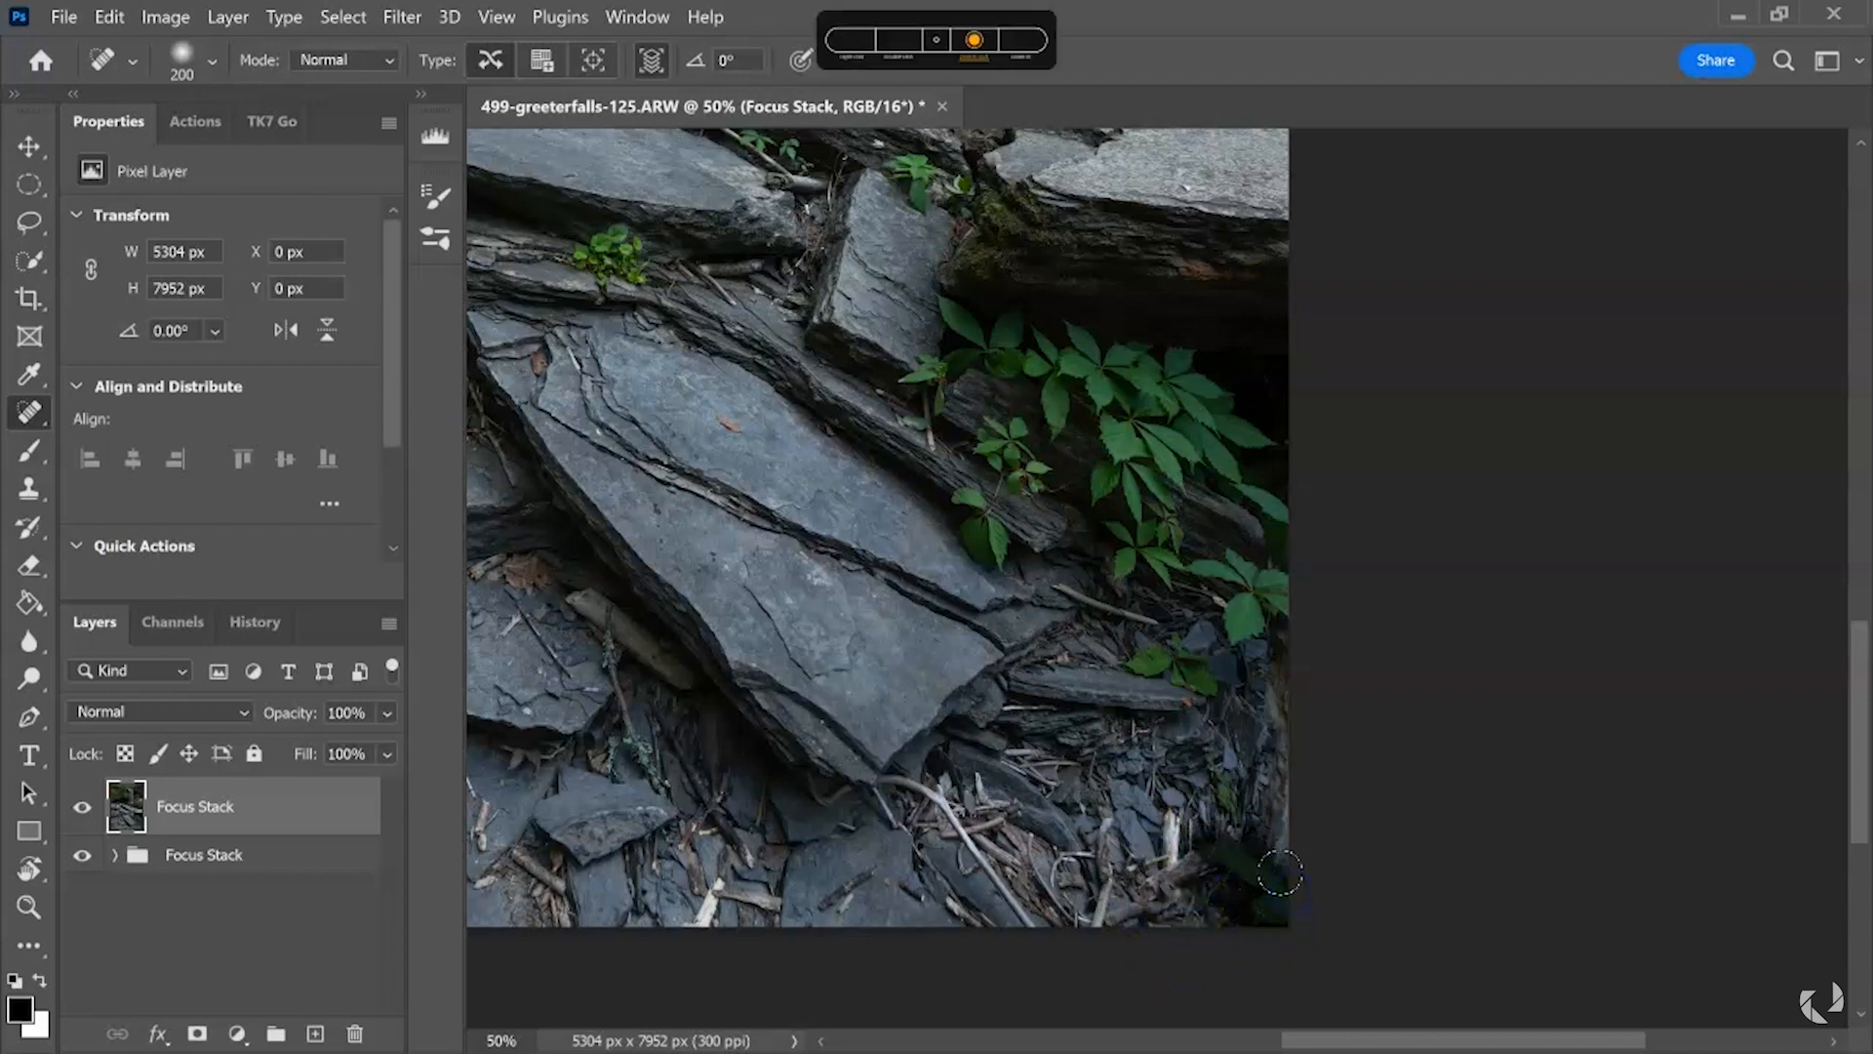
{"action": "scroll", "coordinate": [1280, 872], "scroll_direction": "down", "scroll_amount": 1}
{"action": "mouse_move", "coordinate": [1183, 719]}
{"action": "left_mouse_down"}
{"action": "mouse_move", "coordinate": [1258, 744]}
{"action": "mouse_move", "coordinate": [1327, 805]}
{"action": "left_mouse_up"}
{"action": "scroll", "coordinate": [1328, 750], "scroll_direction": "down", "scroll_amount": 1}
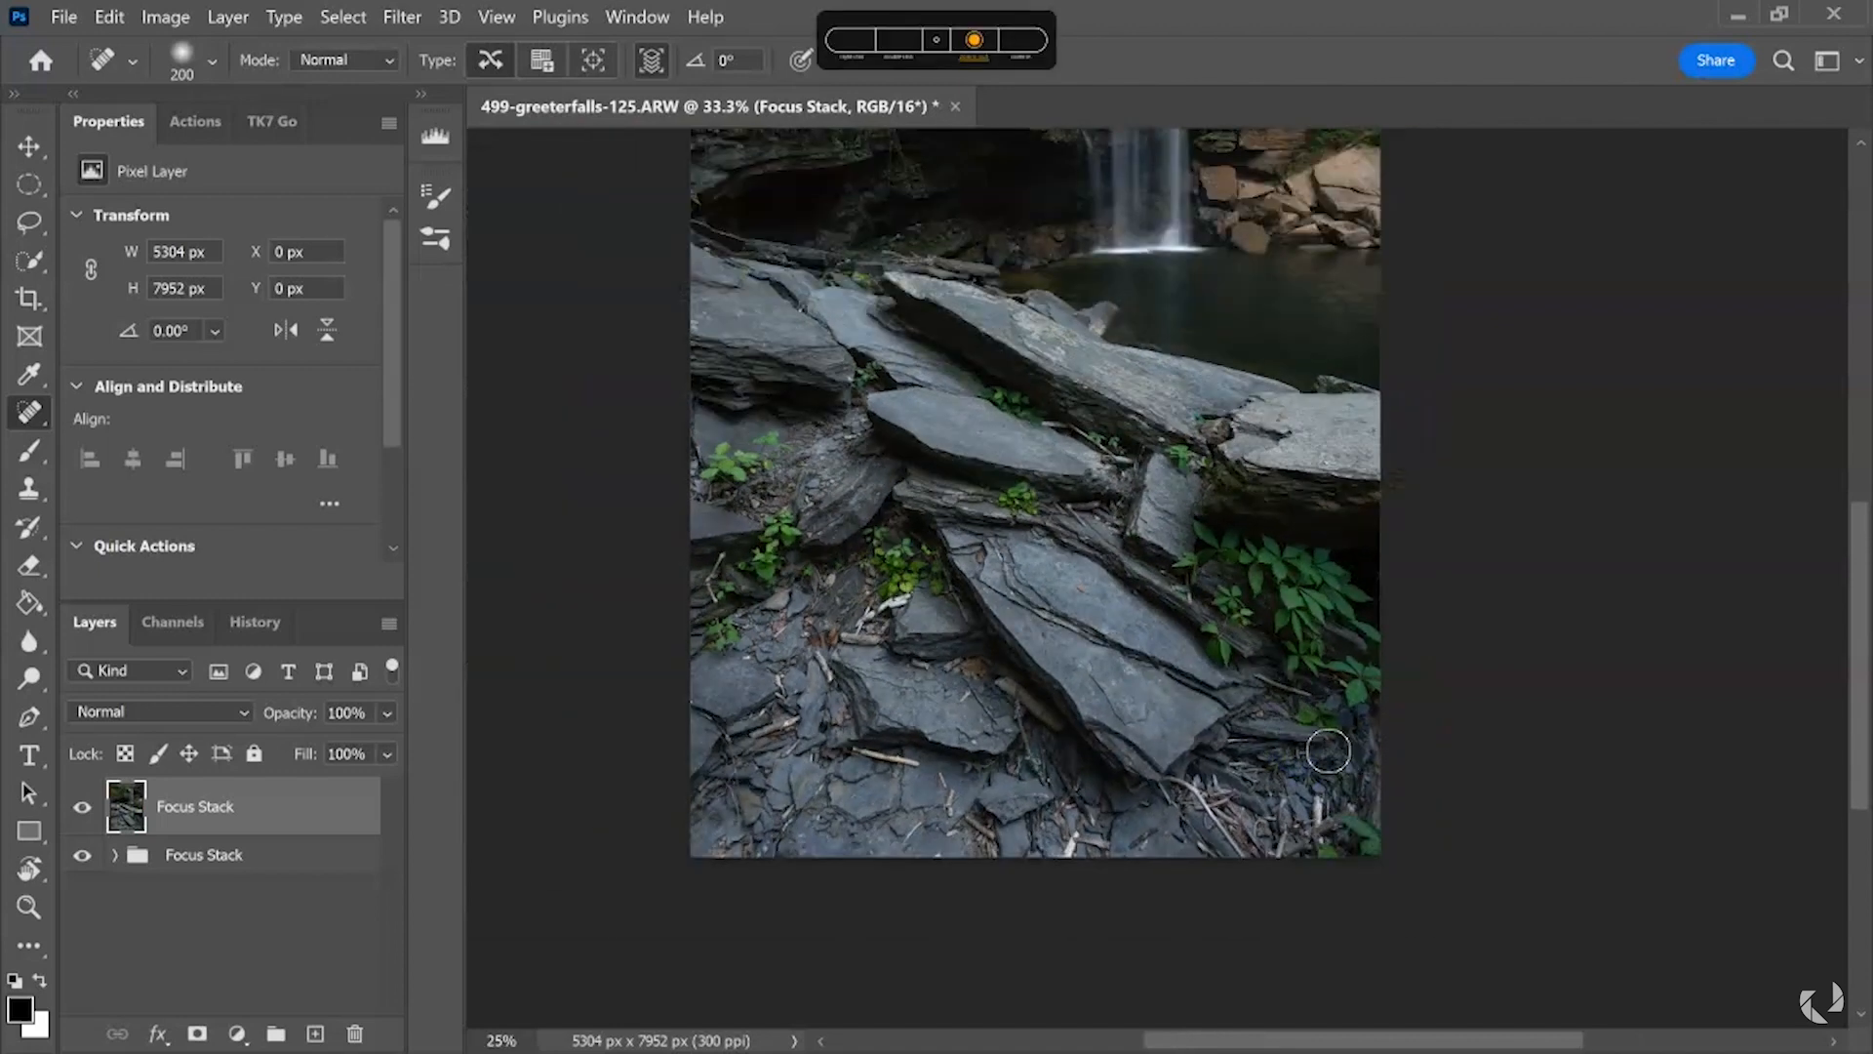
- Add a Brightness/Contrast adjustment layer above the Focus Stack layer with brightness 18 and contrast 5
{"action": "scroll", "coordinate": [1325, 747], "scroll_direction": "down", "scroll_amount": 1}
{"action": "left_click_drag", "start_coordinate": [1151, 581], "coordinate": [1167, 723]}
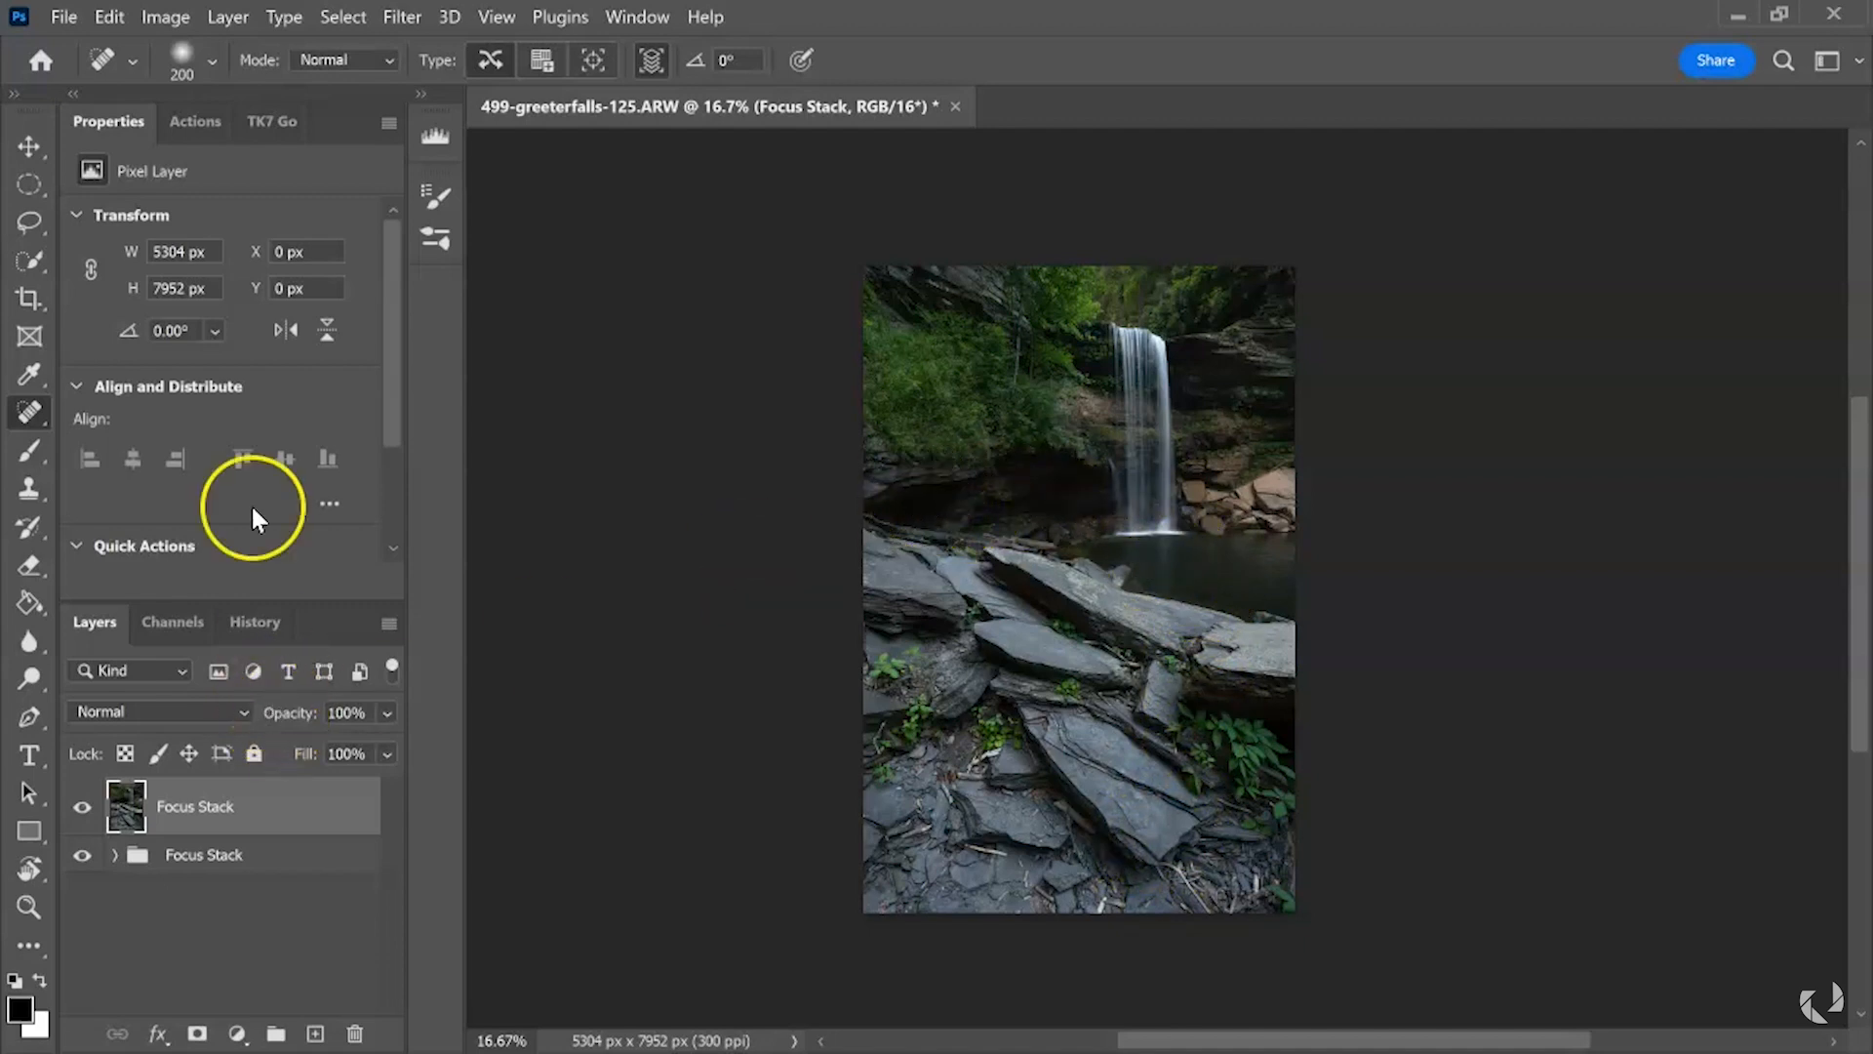
{"action": "left_click", "coordinate": [238, 1034]}
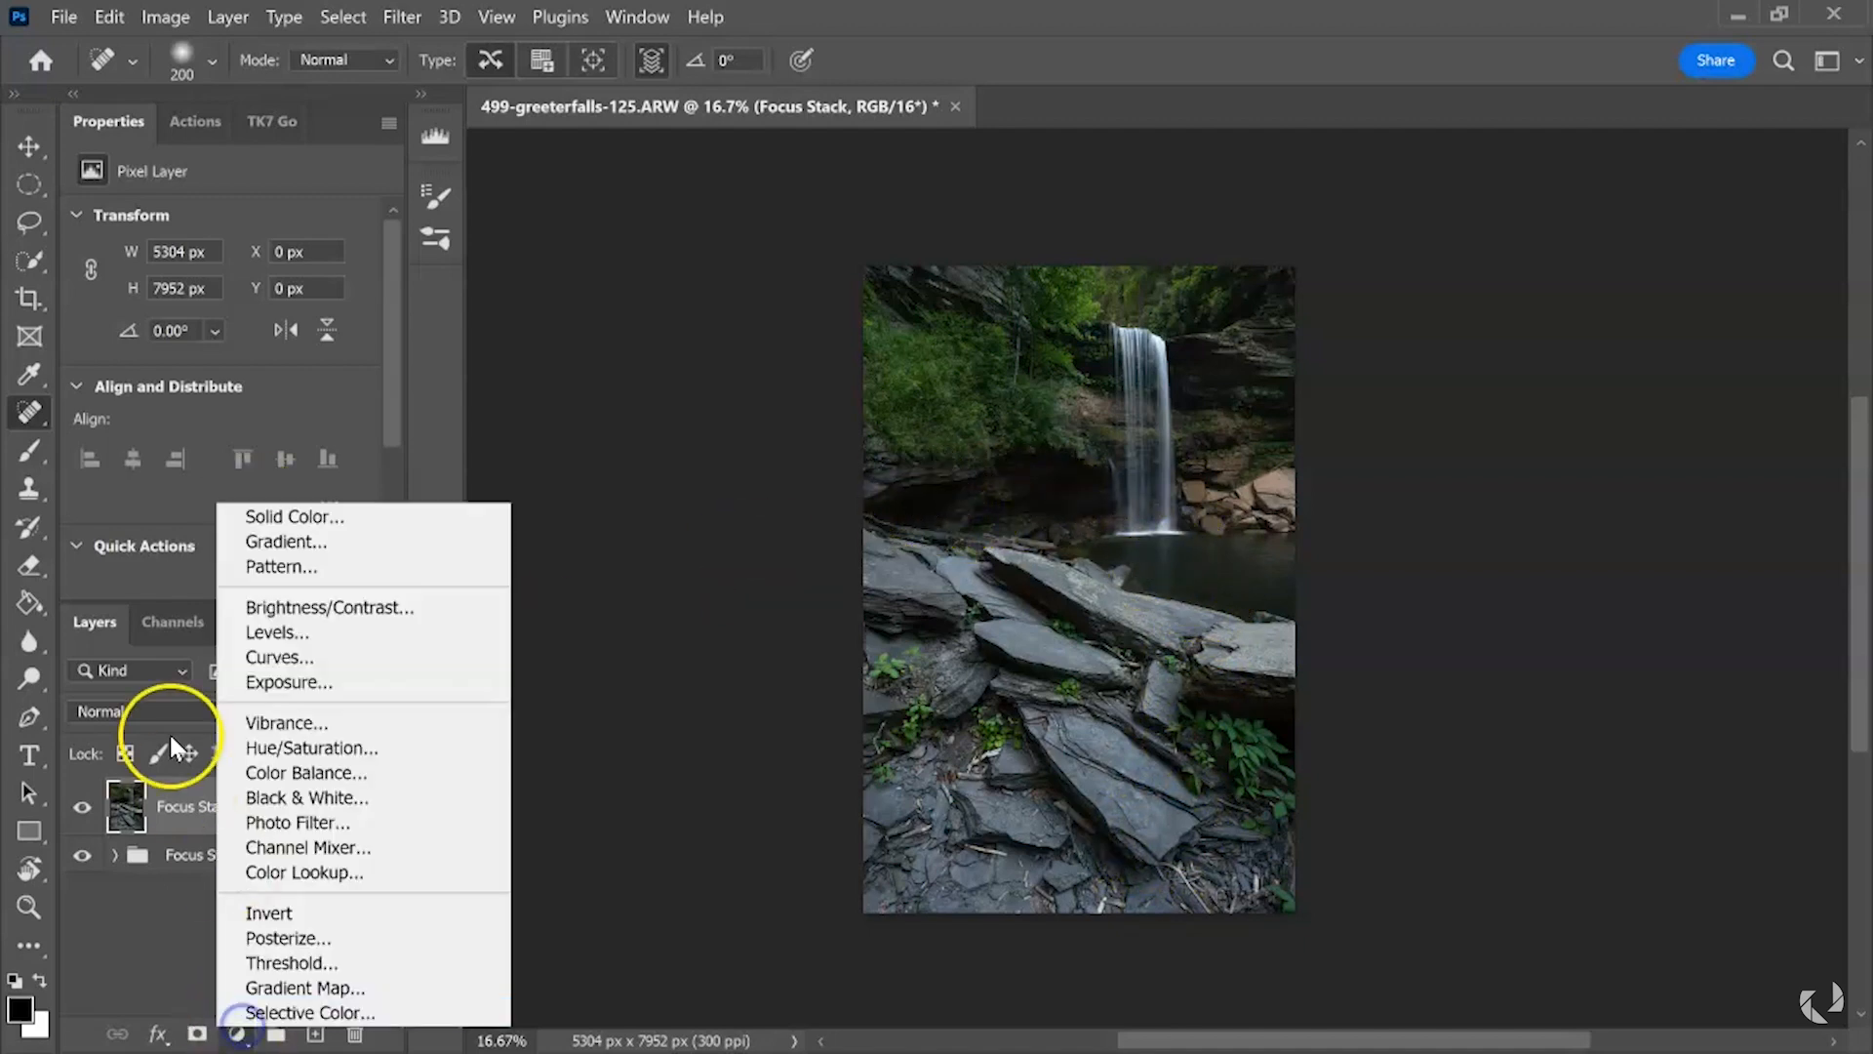
{"action": "left_click", "coordinate": [388, 609]}
{"action": "left_click_drag", "start_coordinate": [222, 296], "coordinate": [243, 360]}
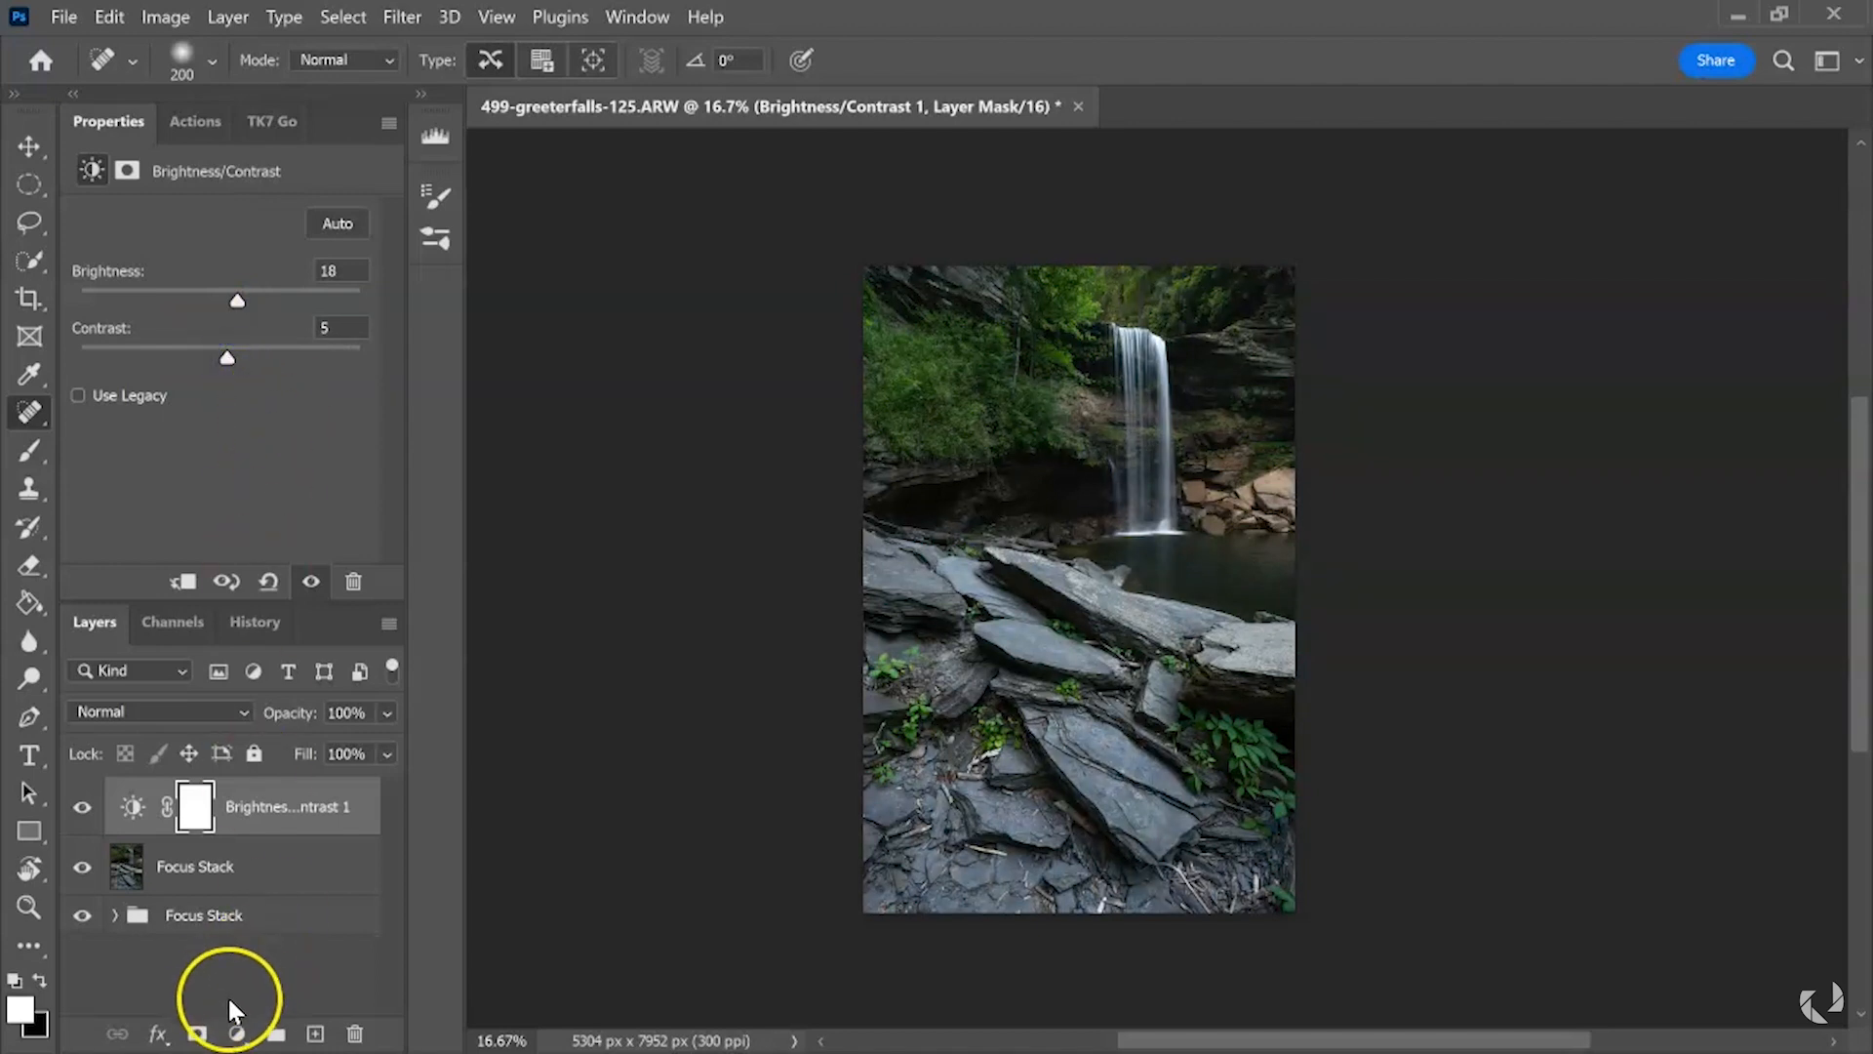
- Add a Vibrance adjustment layer with vibrance +10 and saturation +2
{"action": "left_click", "coordinate": [237, 1032]}
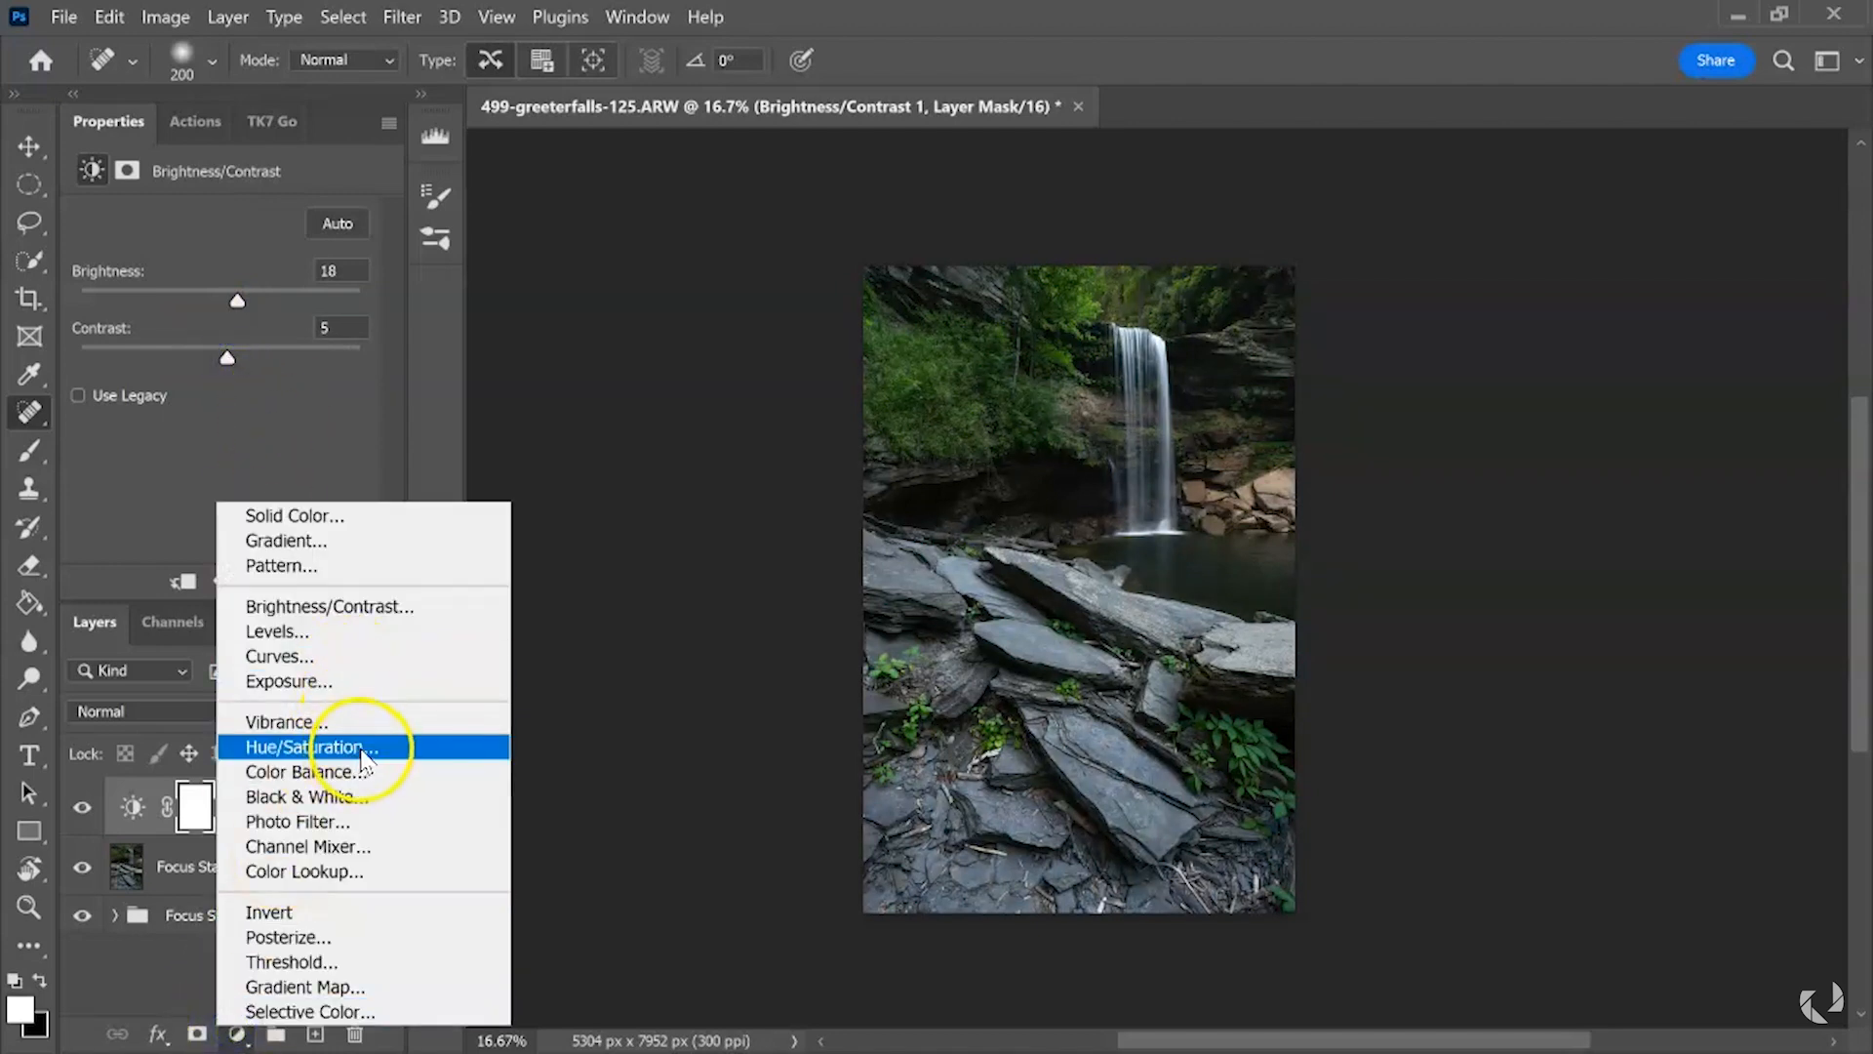
{"action": "left_click", "coordinate": [376, 727]}
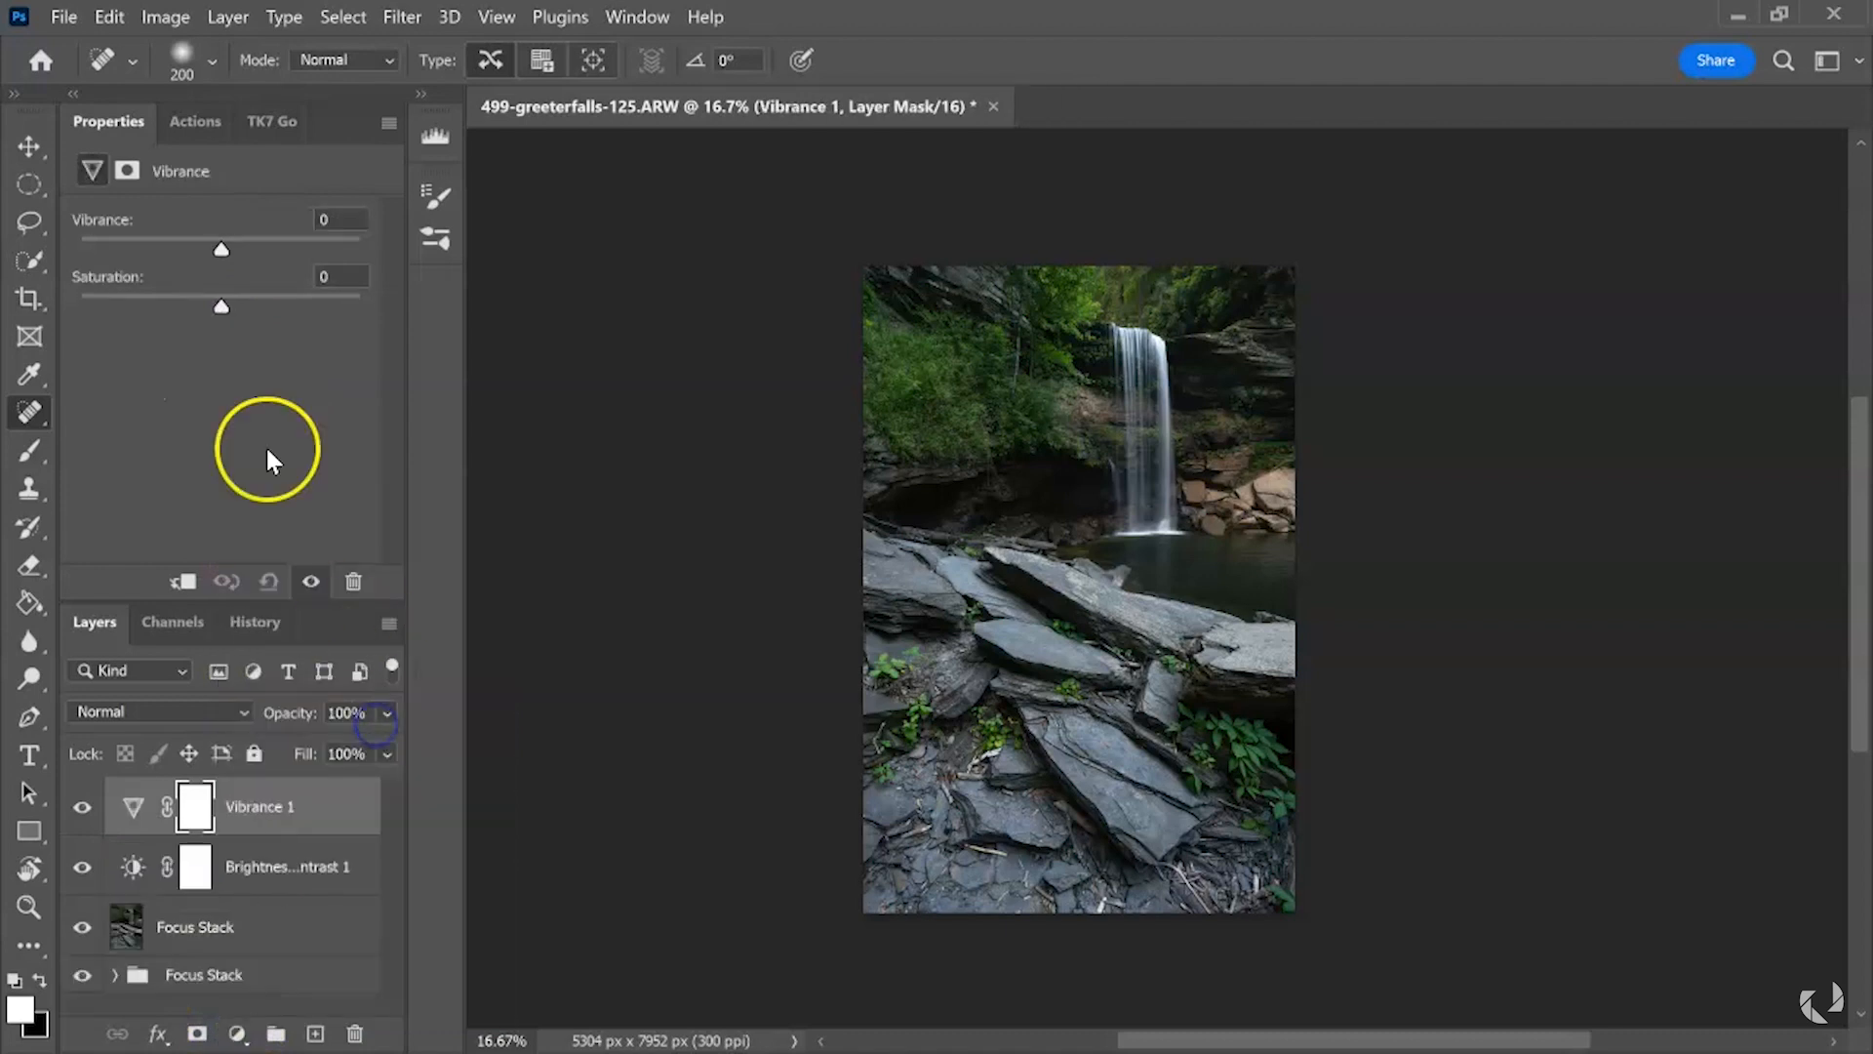
{"action": "mouse_move", "coordinate": [259, 246]}
{"action": "left_mouse_down"}
{"action": "mouse_move", "coordinate": [289, 244]}
{"action": "mouse_move", "coordinate": [267, 246]}
{"action": "left_mouse_up"}
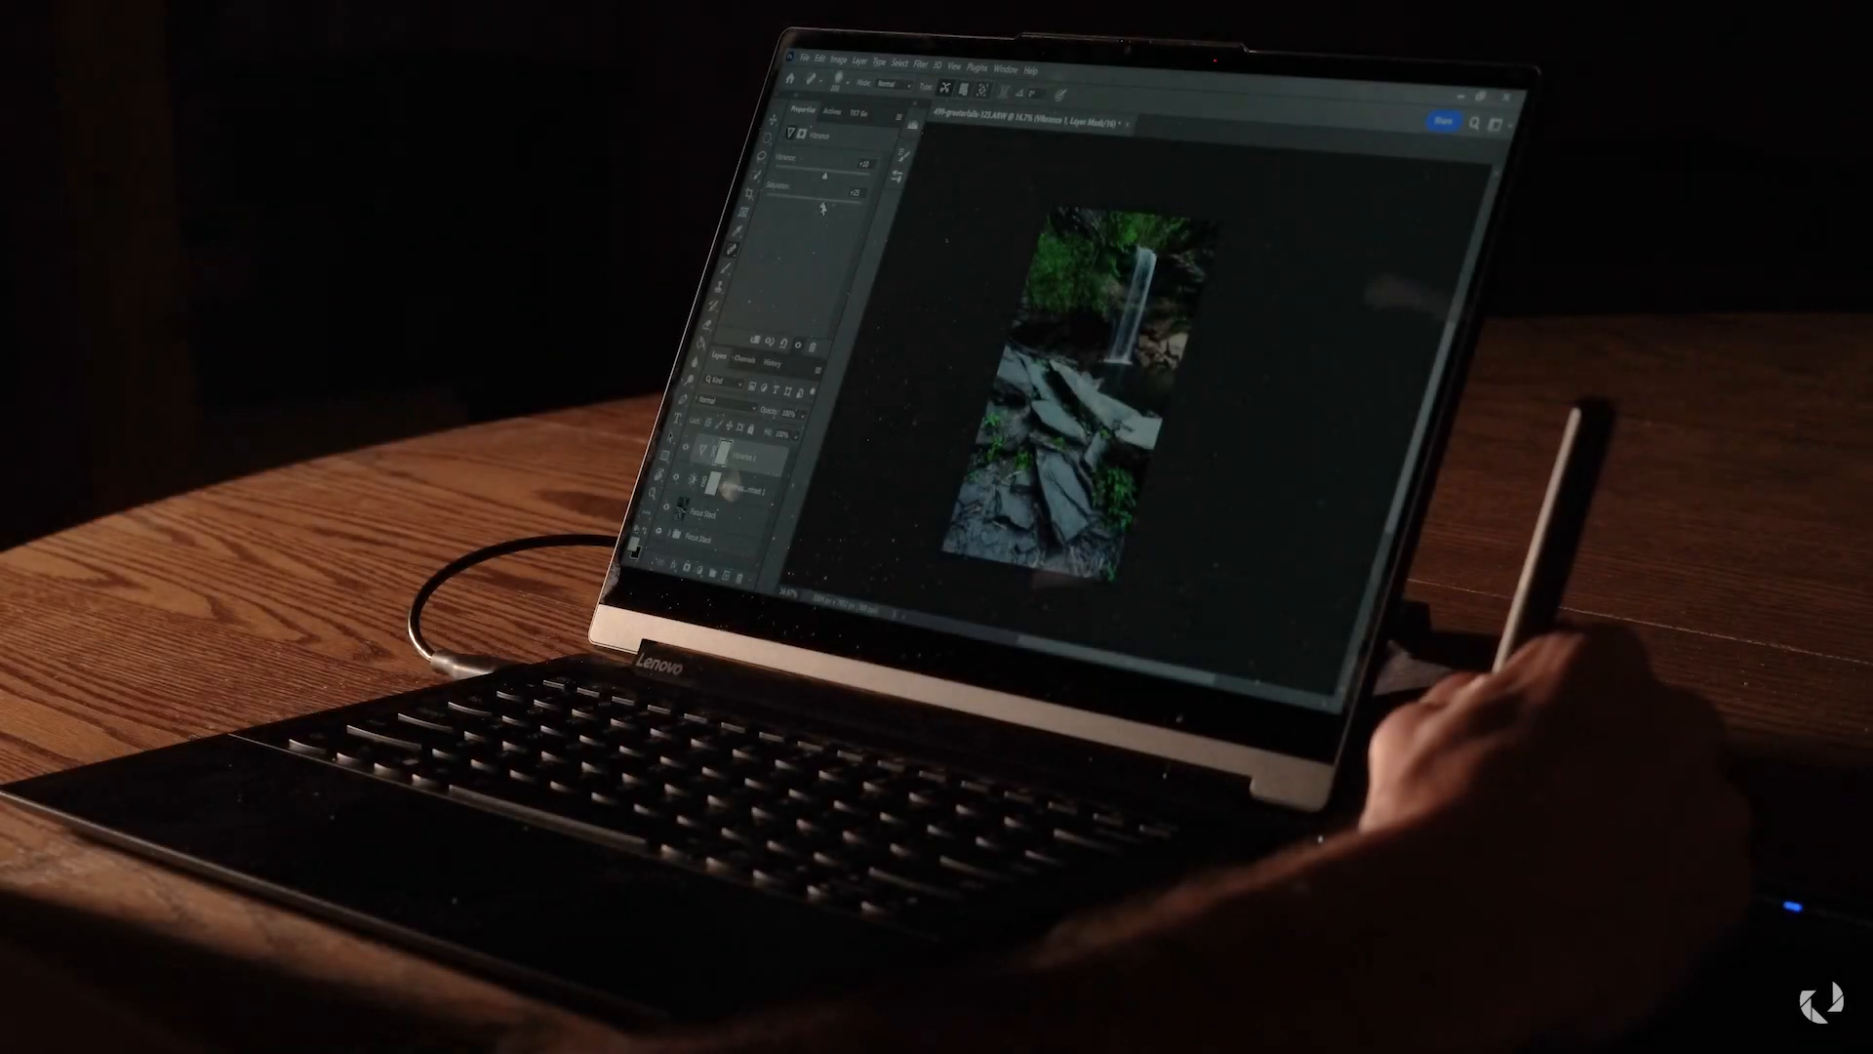
{"action": "left_click_drag", "start_coordinate": [822, 208], "coordinate": [813, 206]}
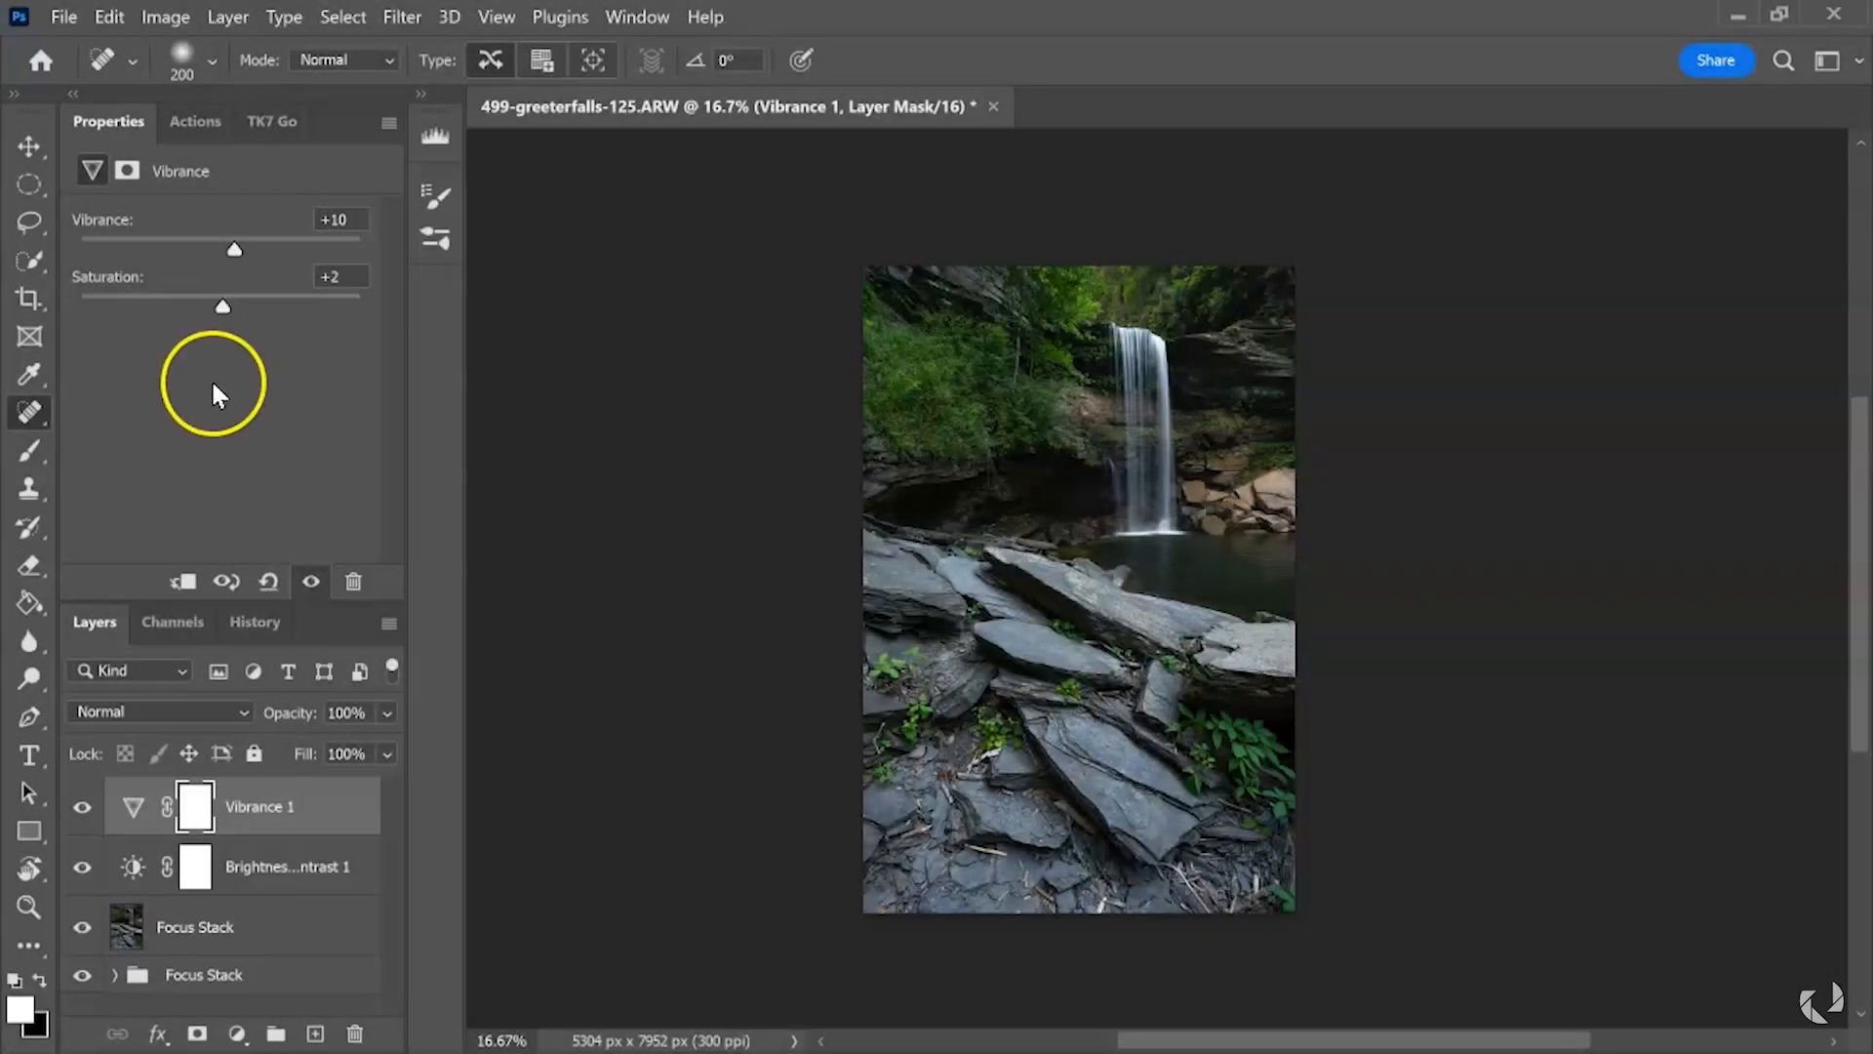
- Select a tall ellipse over the middle of the photo, covering the waterfall and central rocks, with a 10 px feather
{"action": "left_click", "coordinate": [29, 183]}
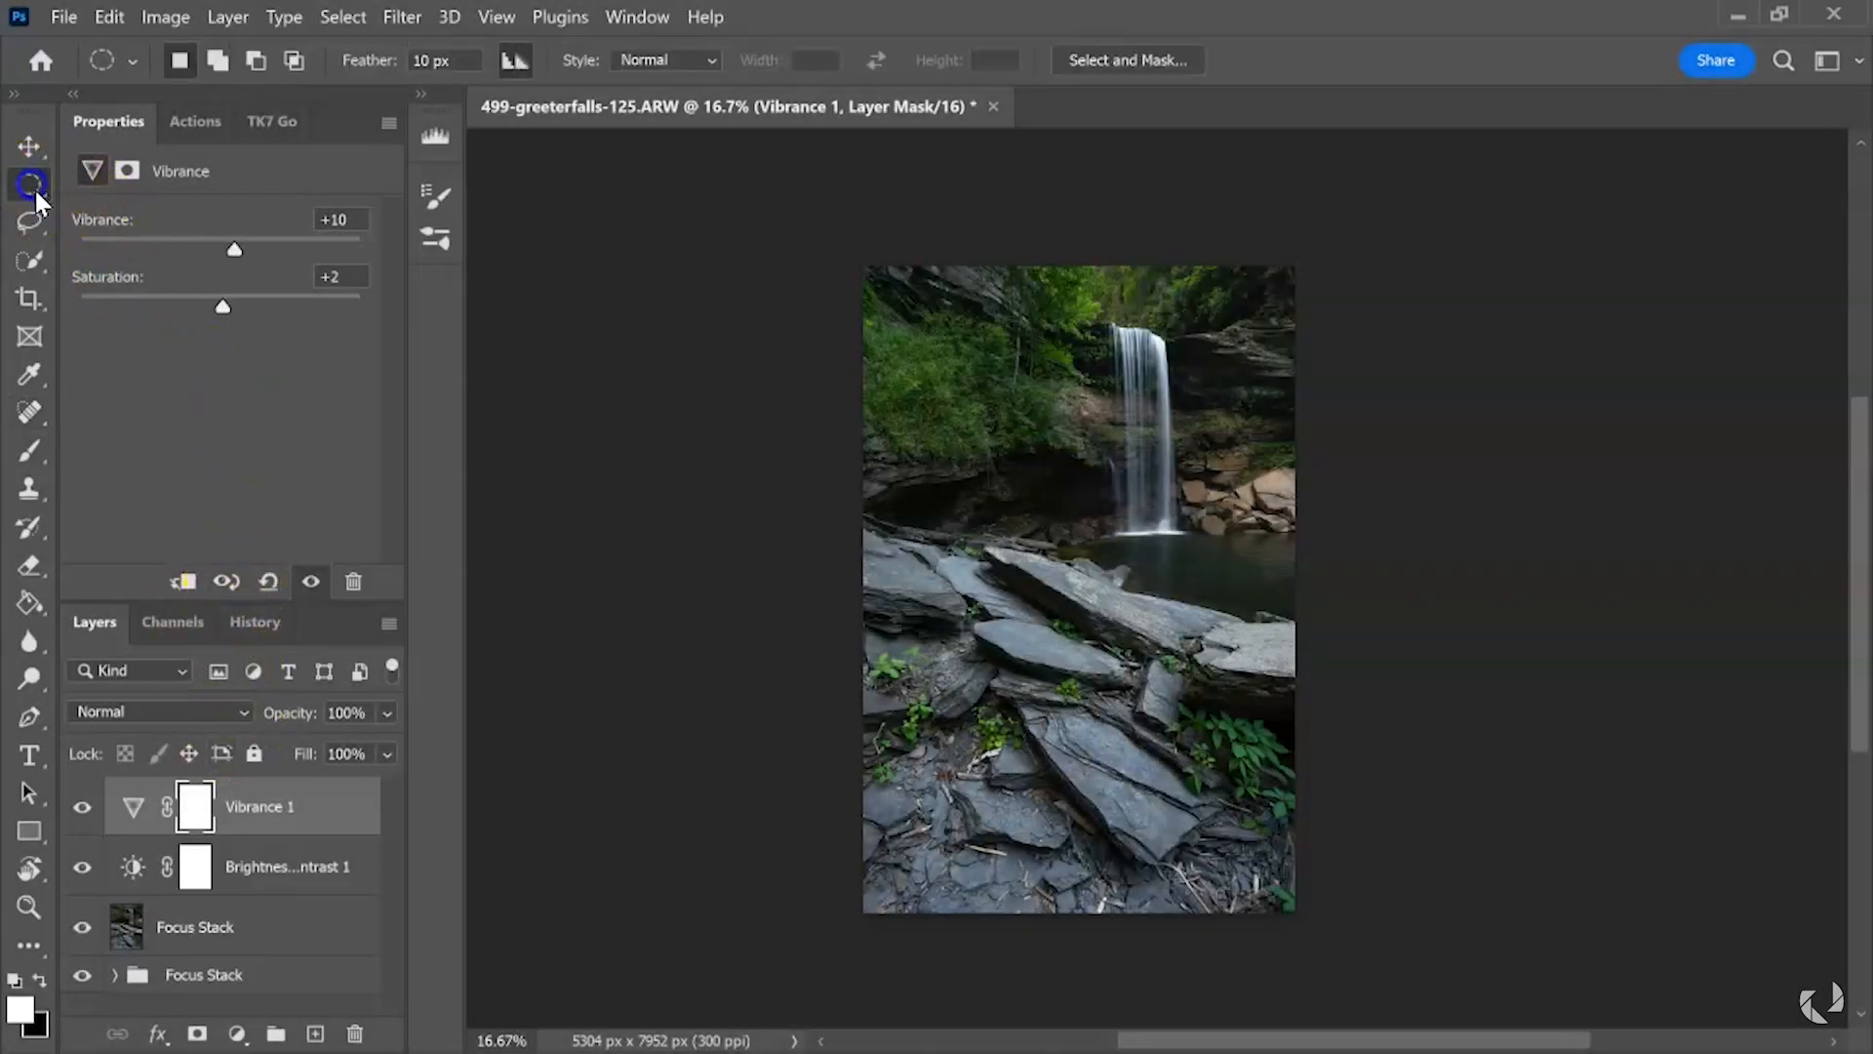
{"action": "left_click_drag", "start_coordinate": [928, 293], "coordinate": [1111, 803]}
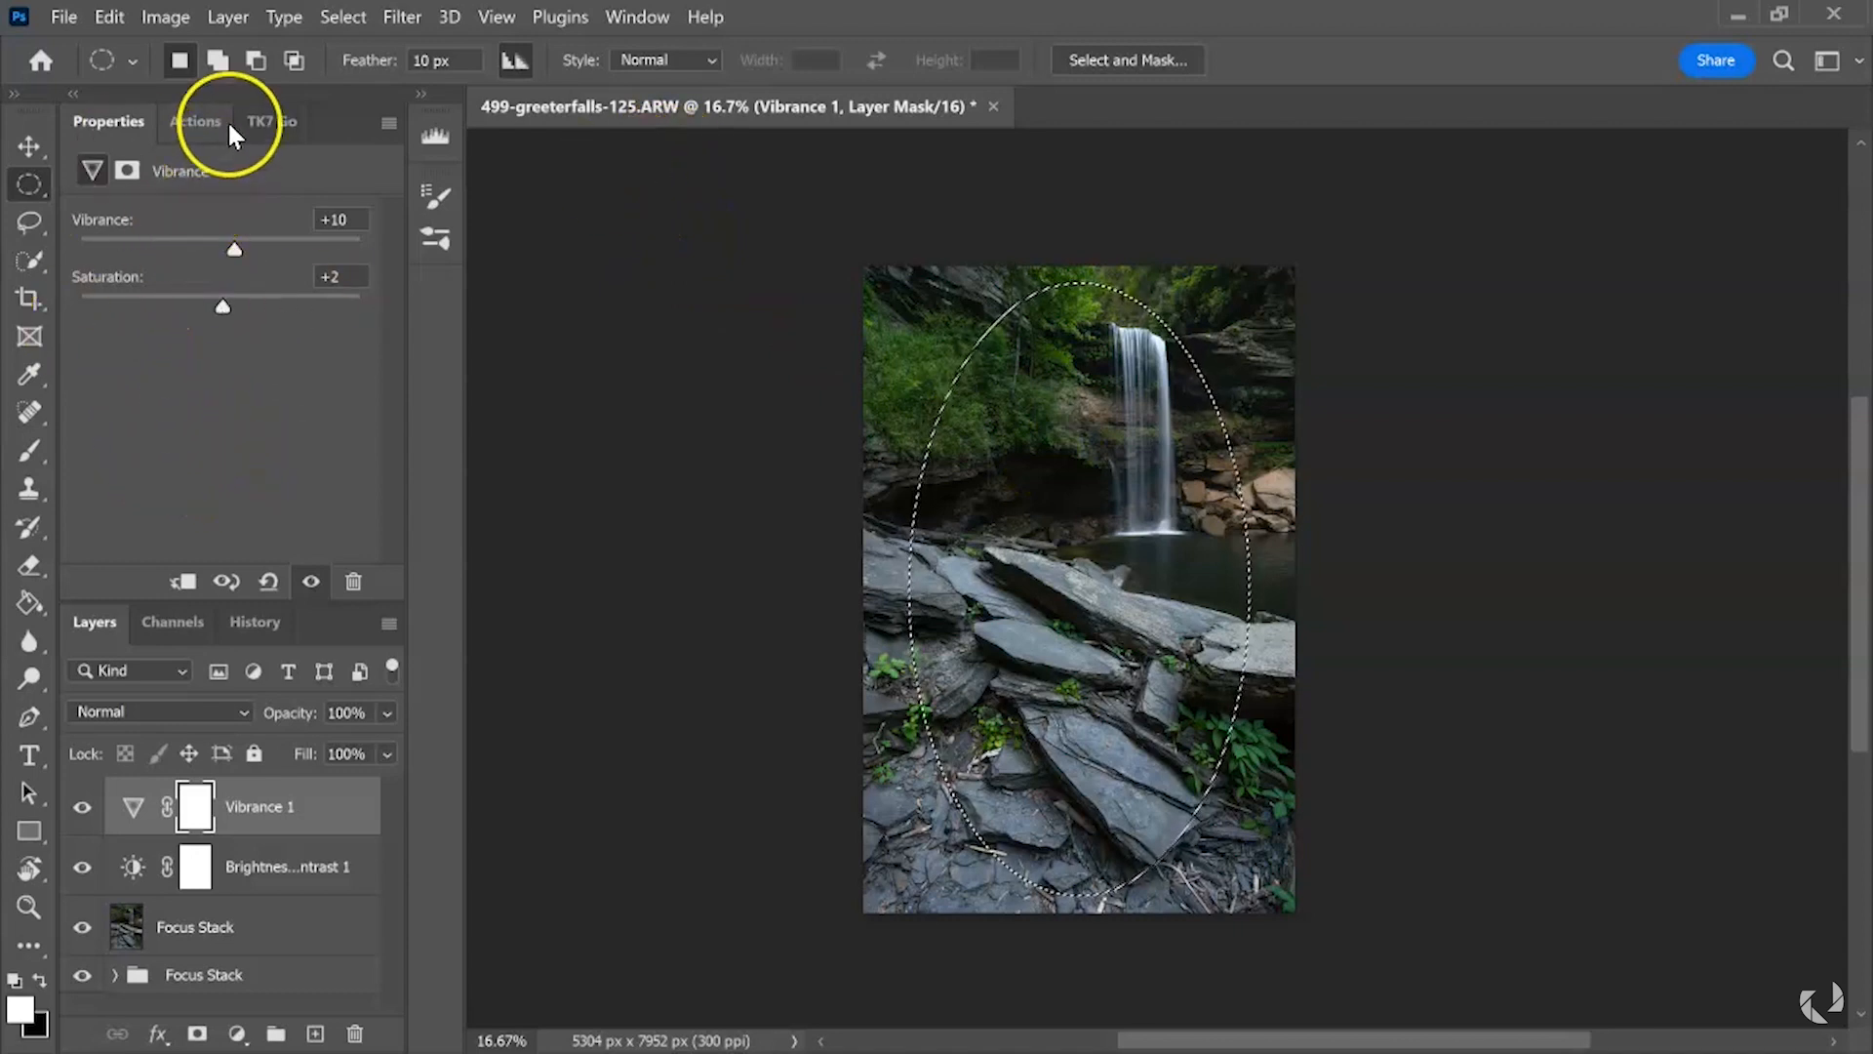
{"action": "left_click", "coordinate": [282, 125]}
{"action": "left_click", "coordinate": [110, 120]}
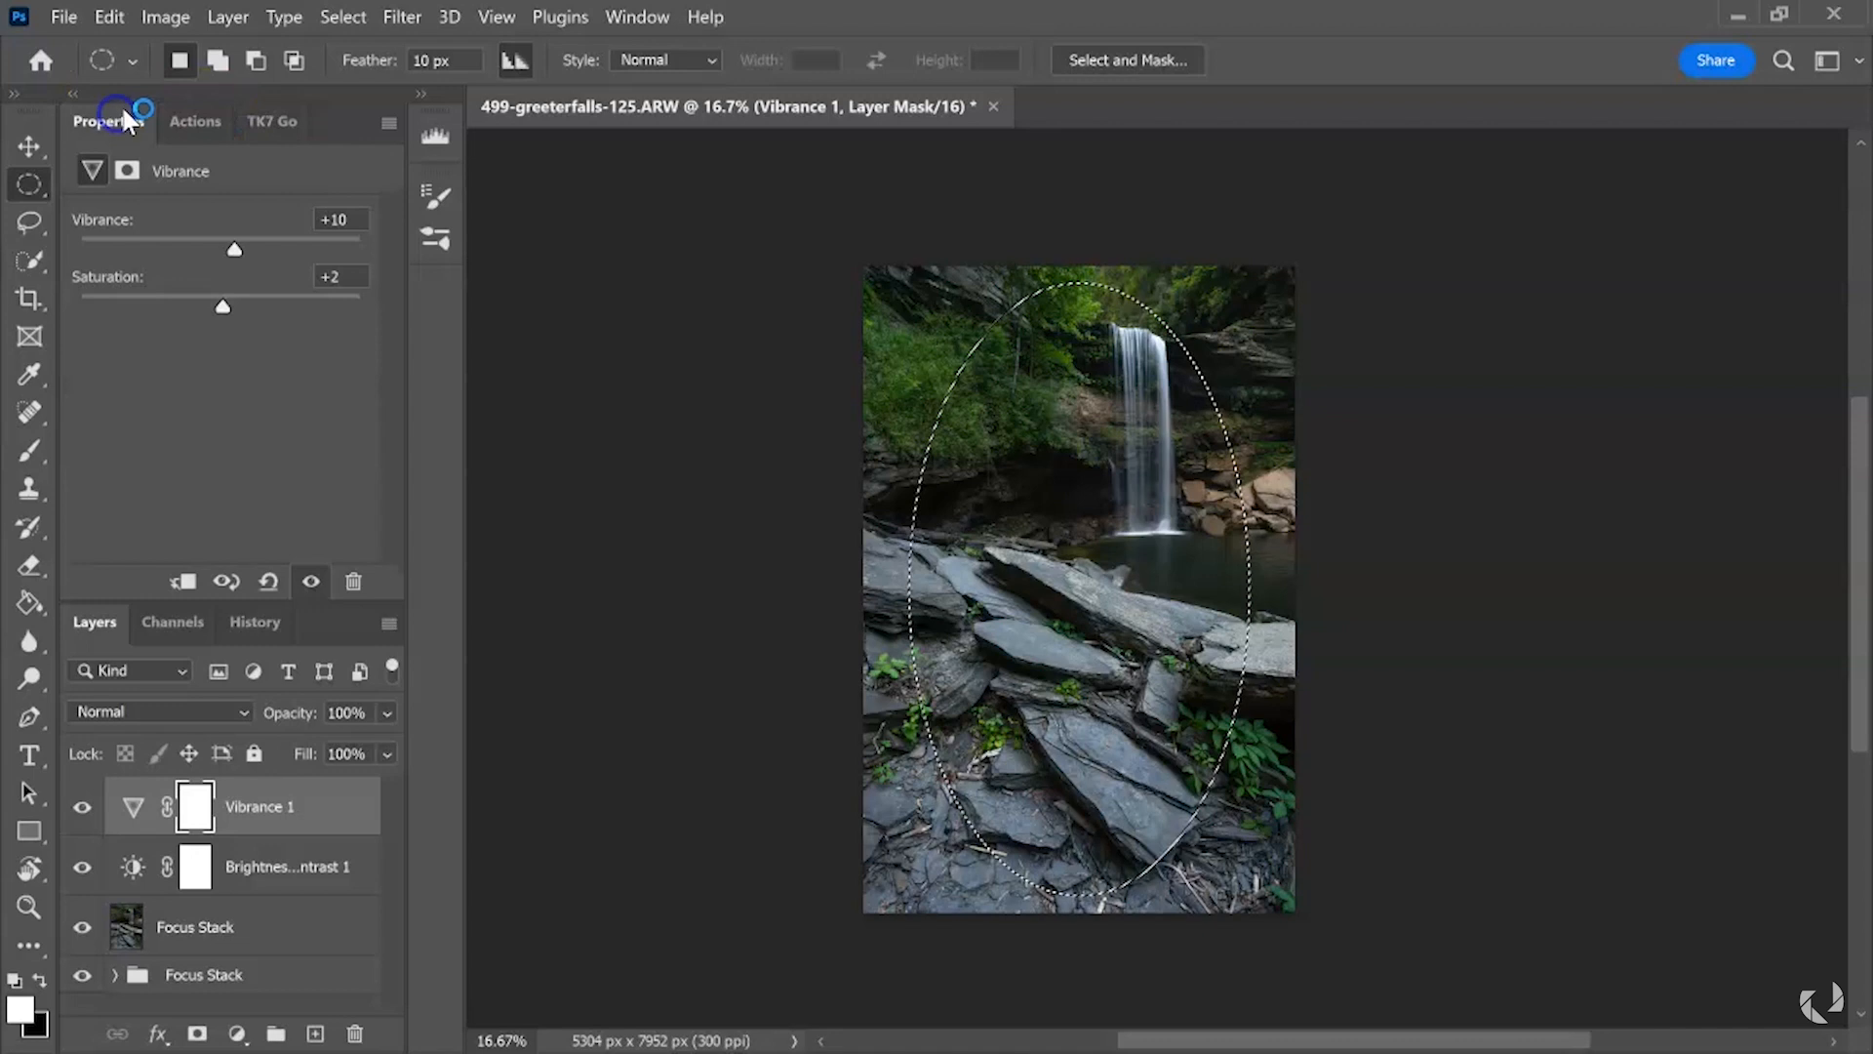
- Add a Curves adjustment layer from the elliptical selection and invert its mask
{"action": "left_click", "coordinate": [237, 1034]}
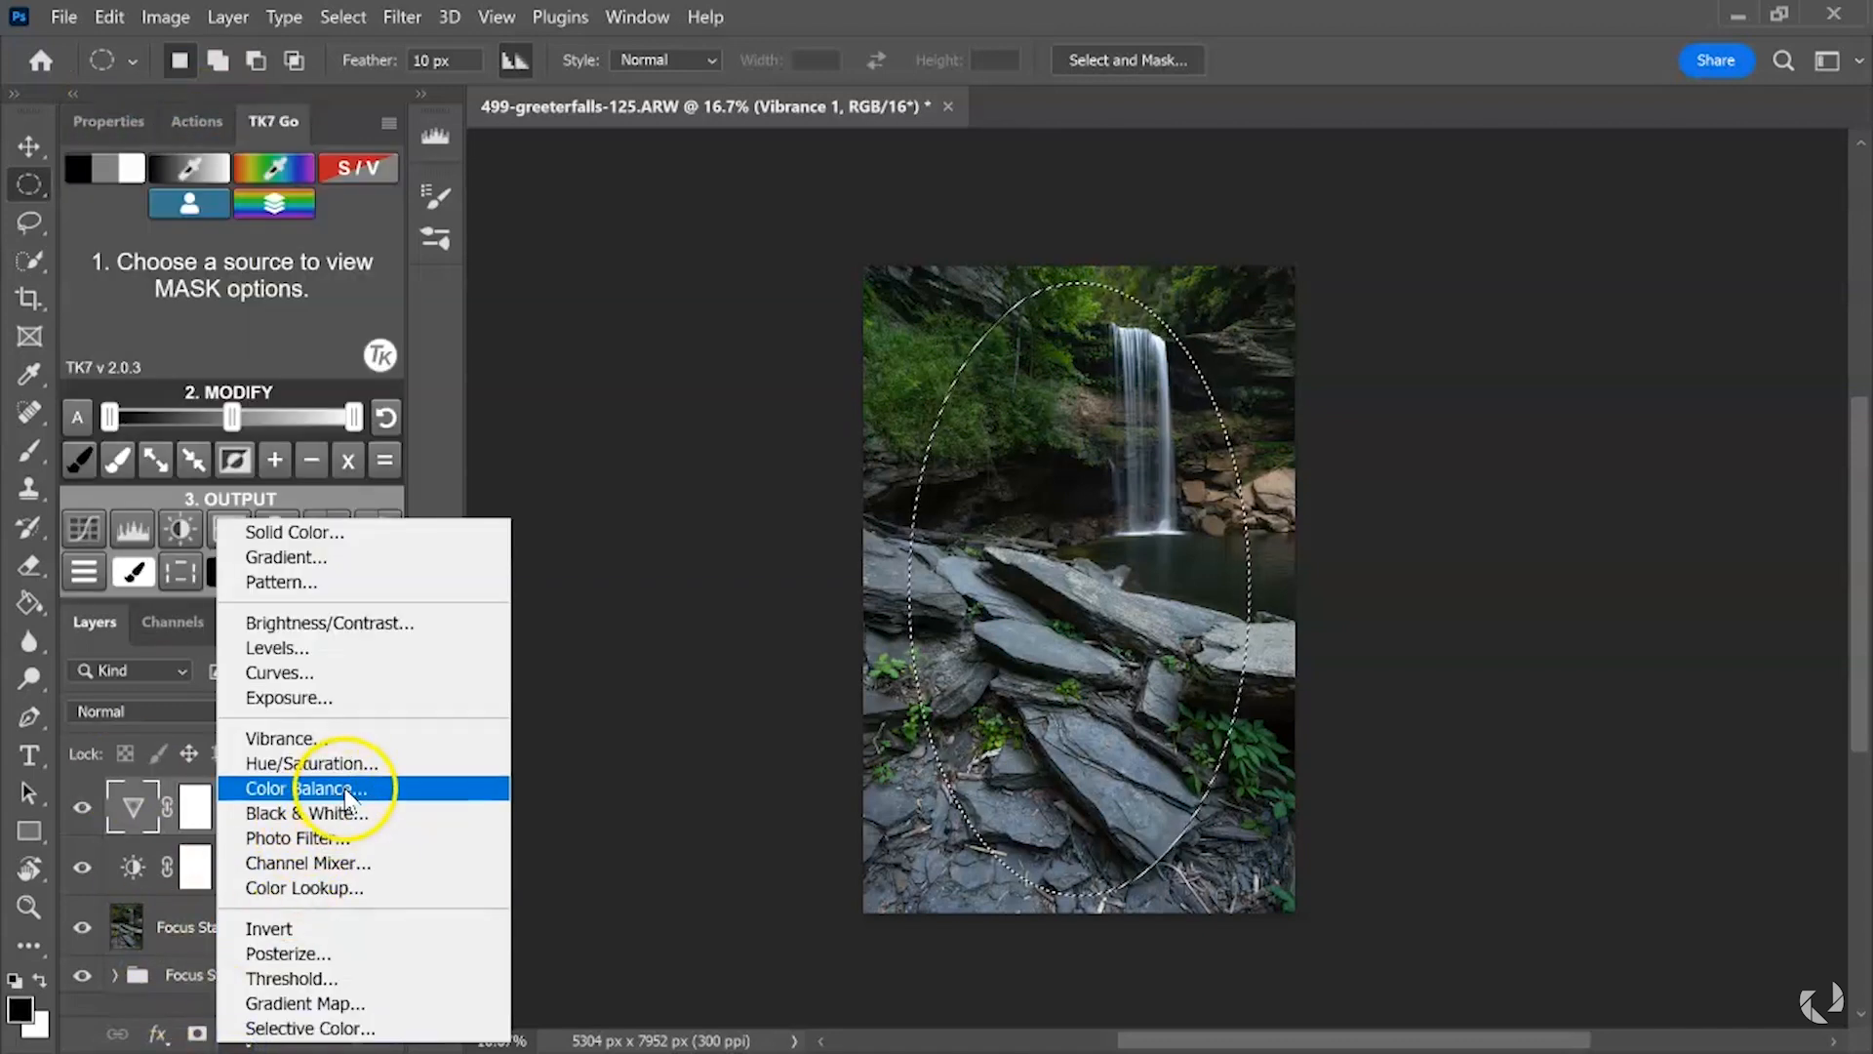
{"action": "left_click", "coordinate": [337, 673]}
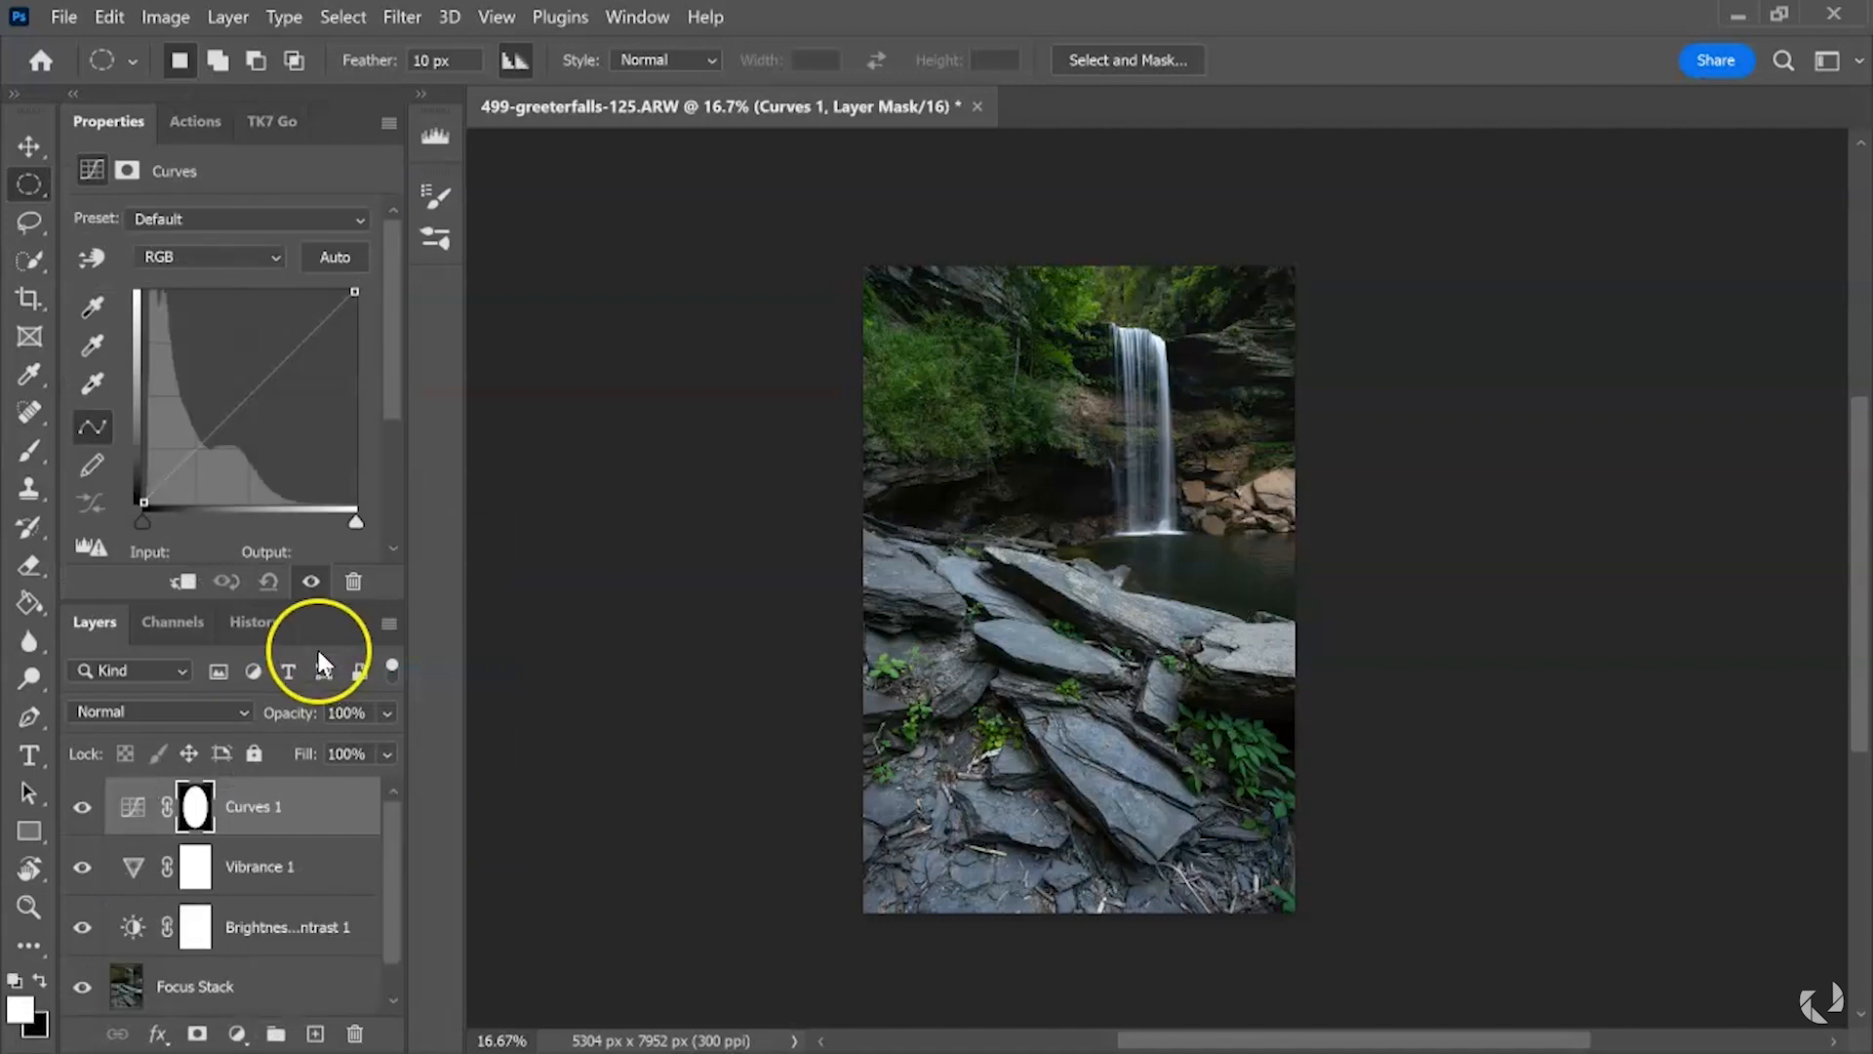
{"action": "key", "text": "ctrl+i"}
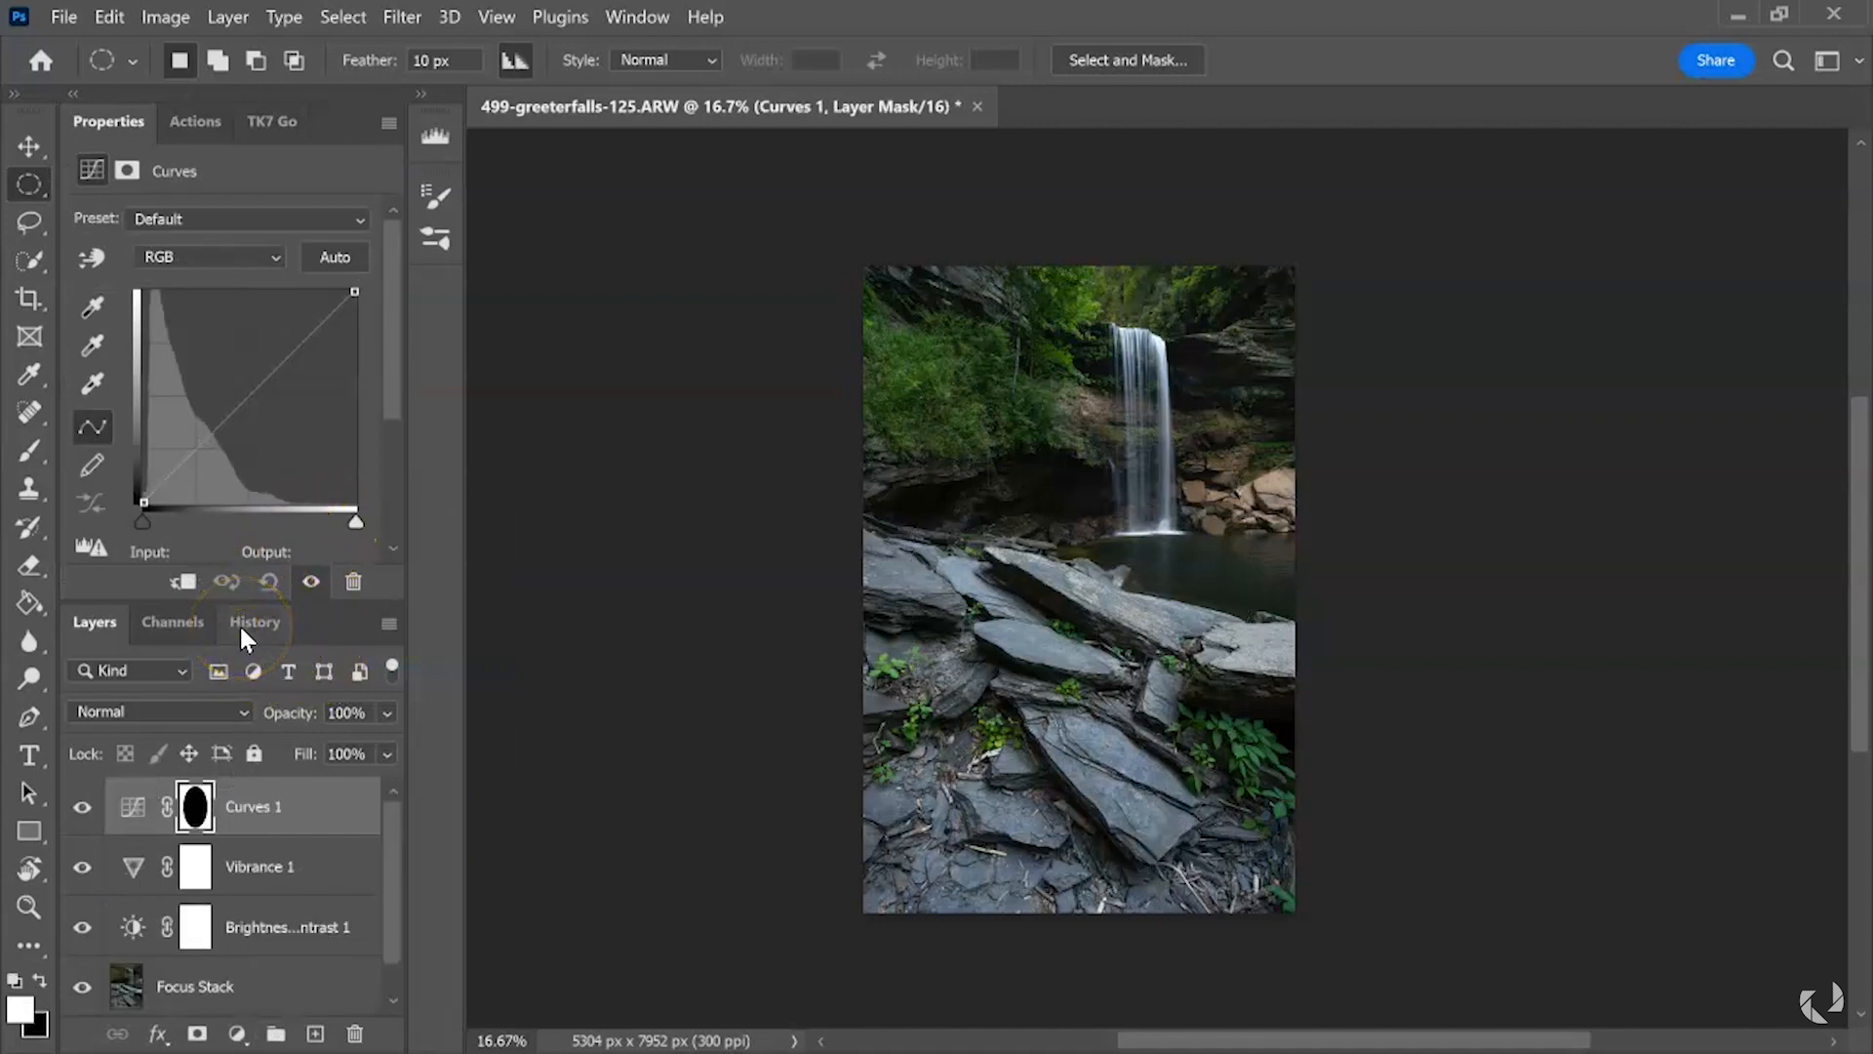
- Set the Curves layer's blend mode to Multiply to darken the area outside the ellipse
{"action": "left_click", "coordinate": [105, 22]}
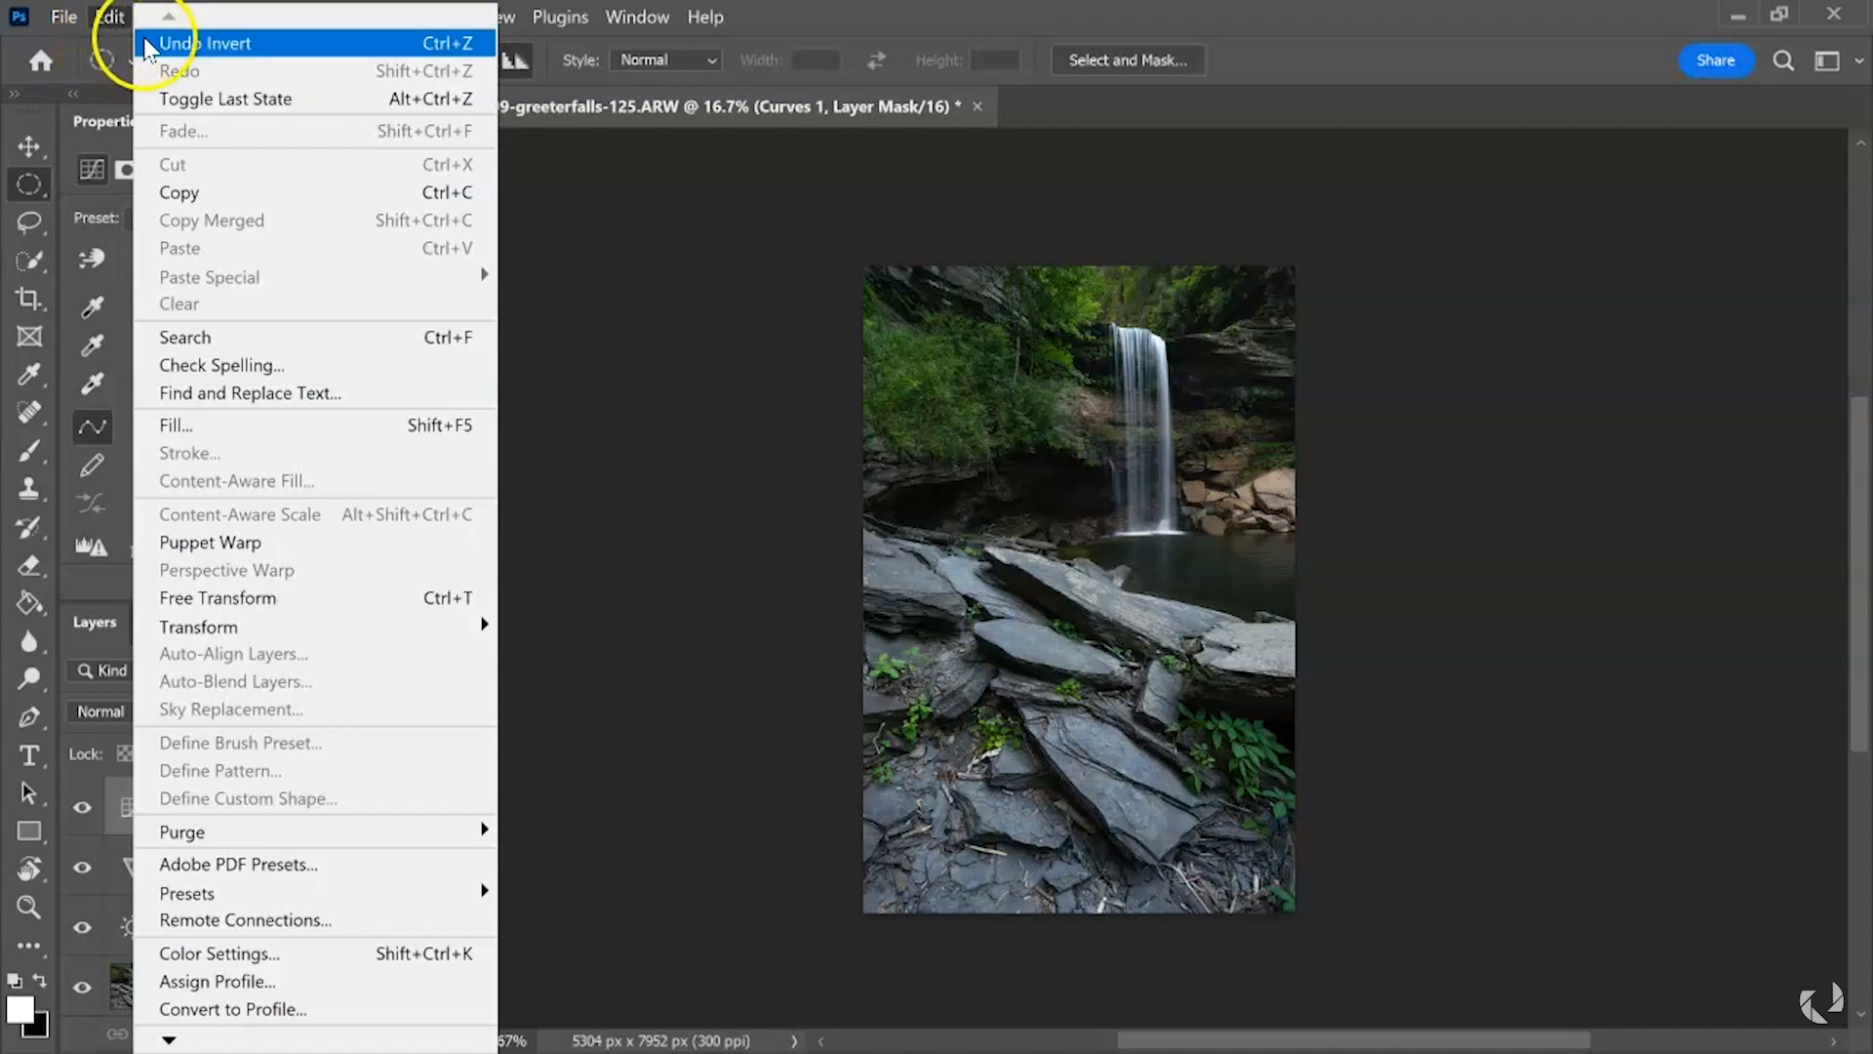
{"action": "mouse_move", "coordinate": [440, 29]}
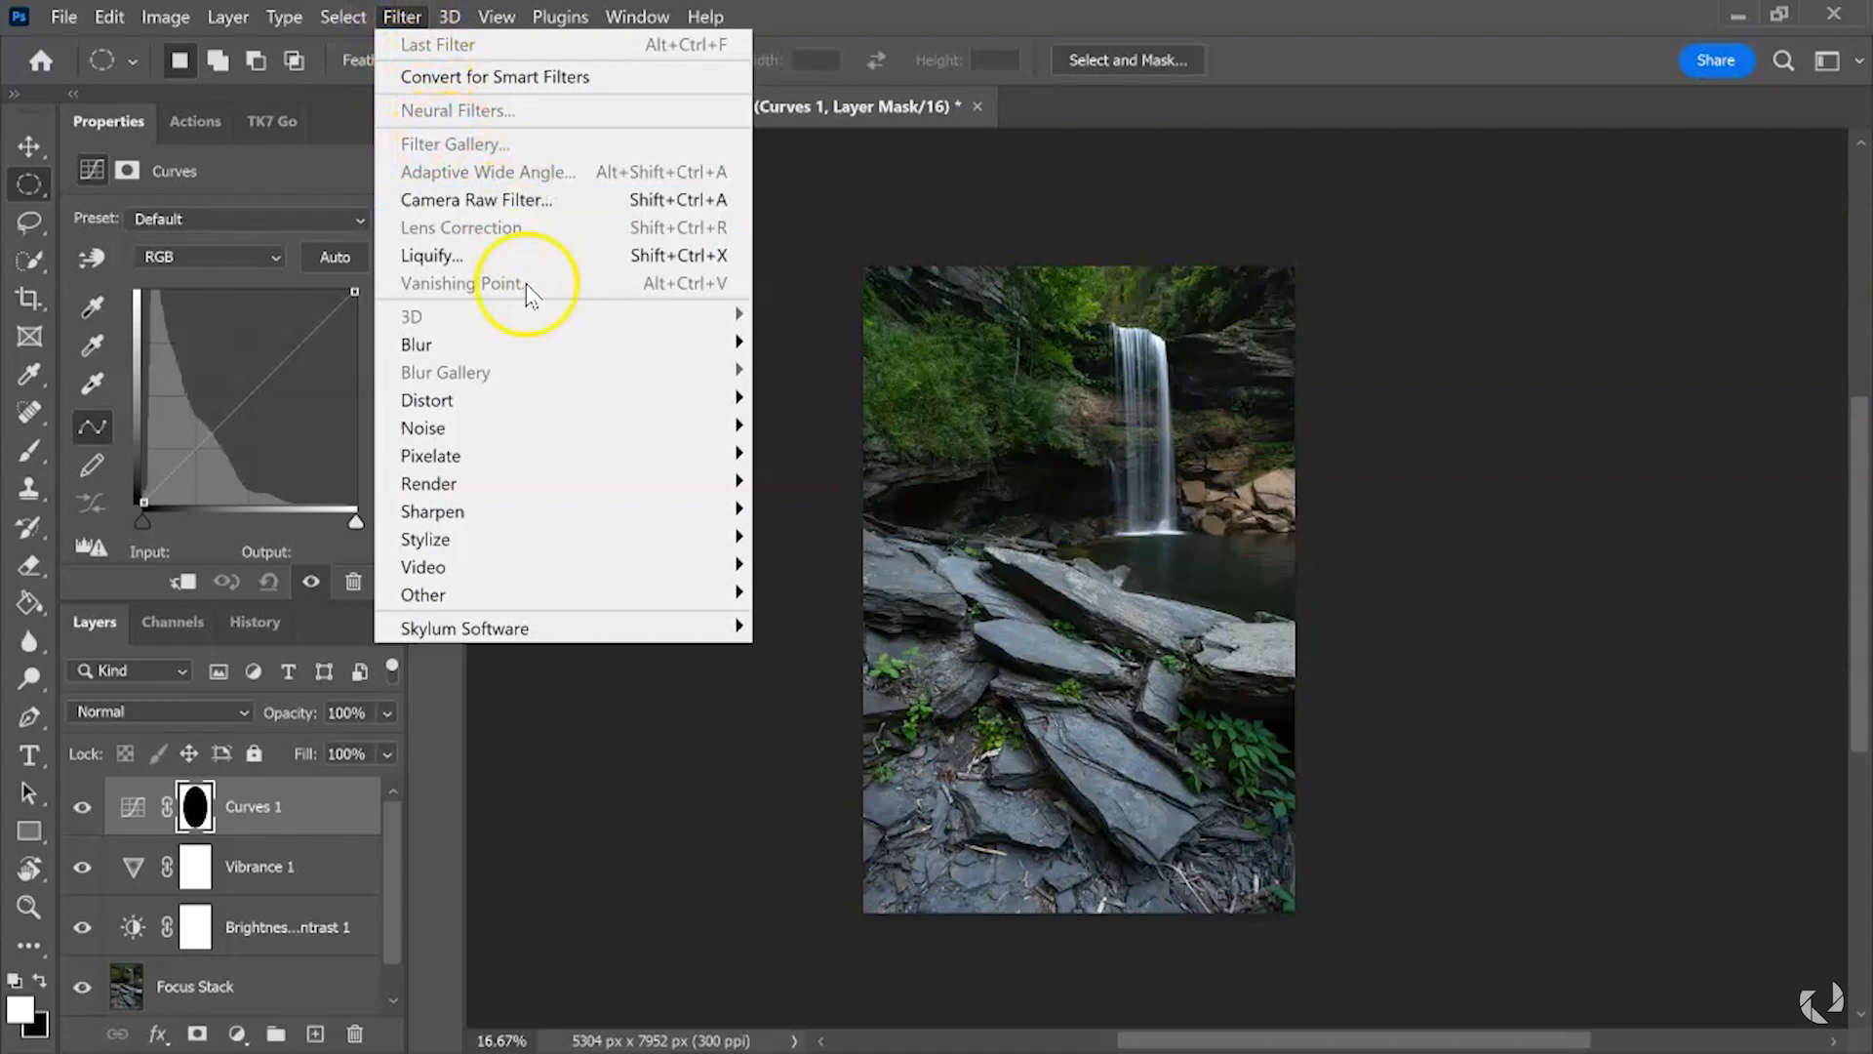
{"action": "left_click", "coordinate": [189, 717]}
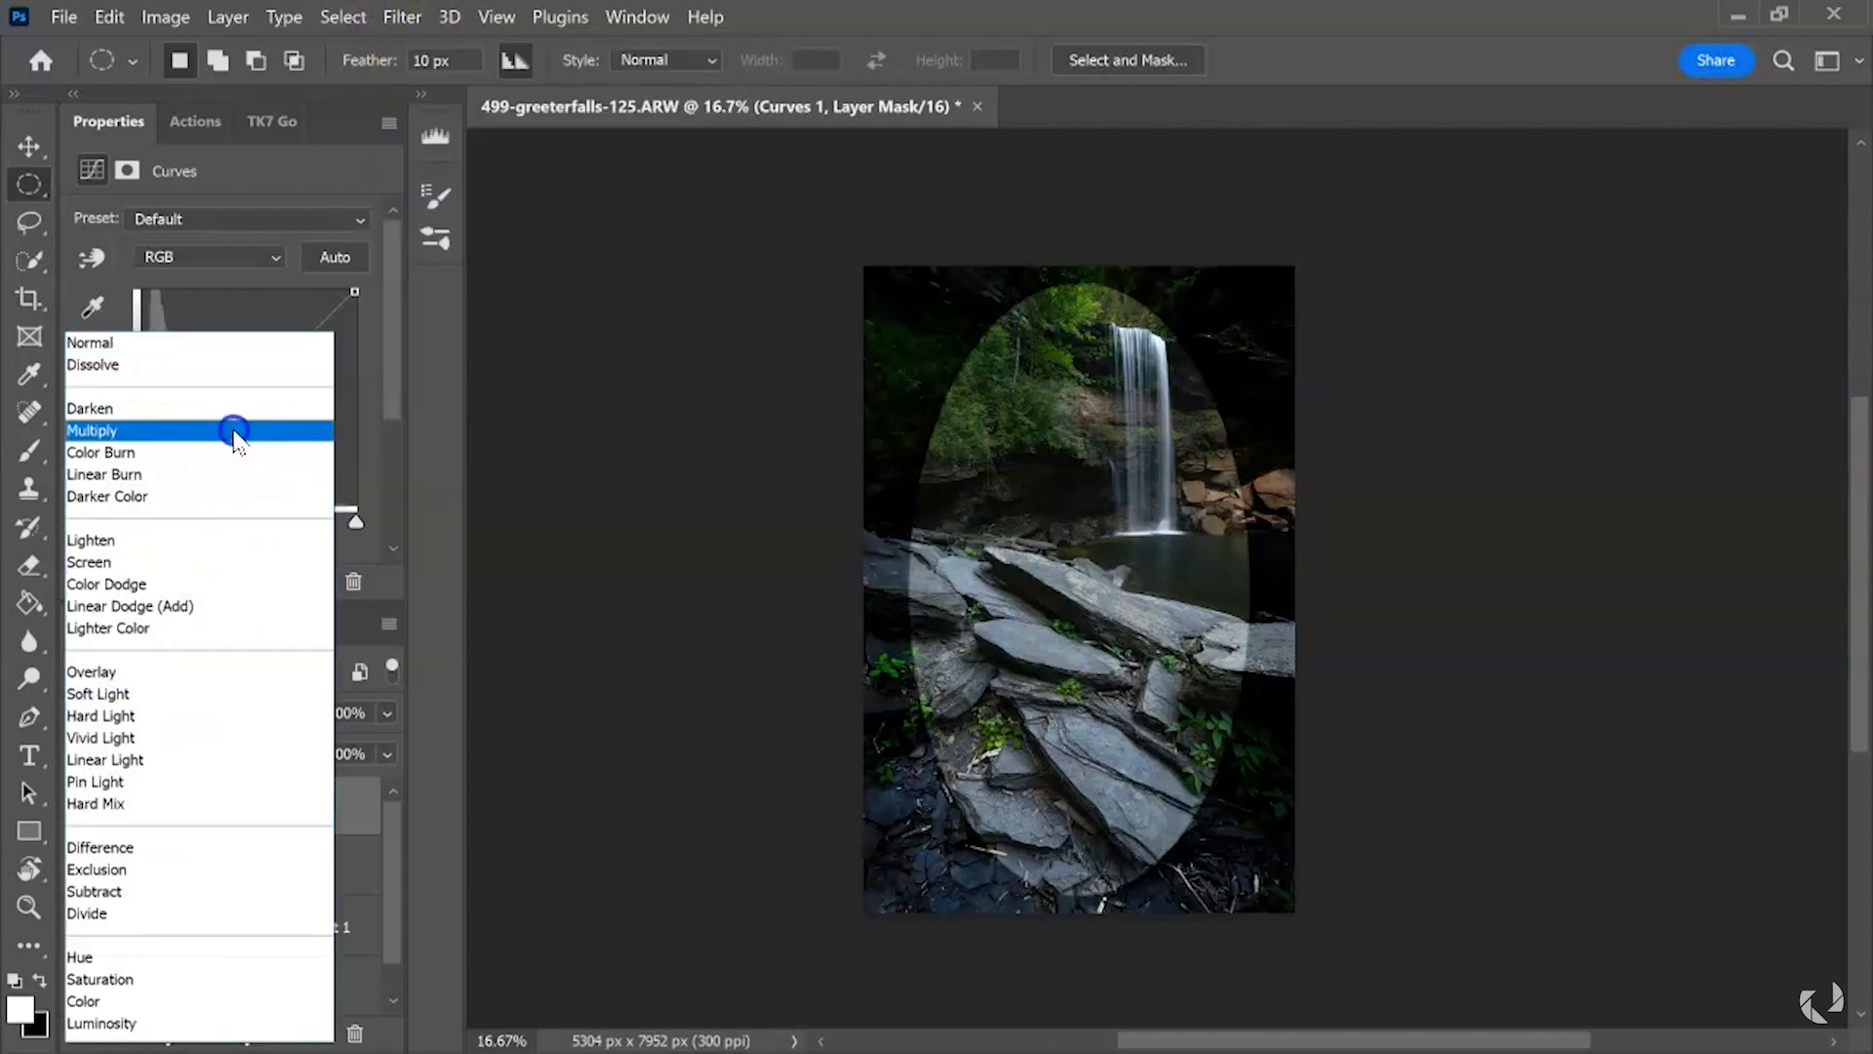
{"action": "left_click", "coordinate": [234, 430]}
- Soften the Curves layer's mask with a Gaussian Blur of radius 420 pixels
{"action": "left_click", "coordinate": [335, 24]}
{"action": "mouse_move", "coordinate": [188, 19]}
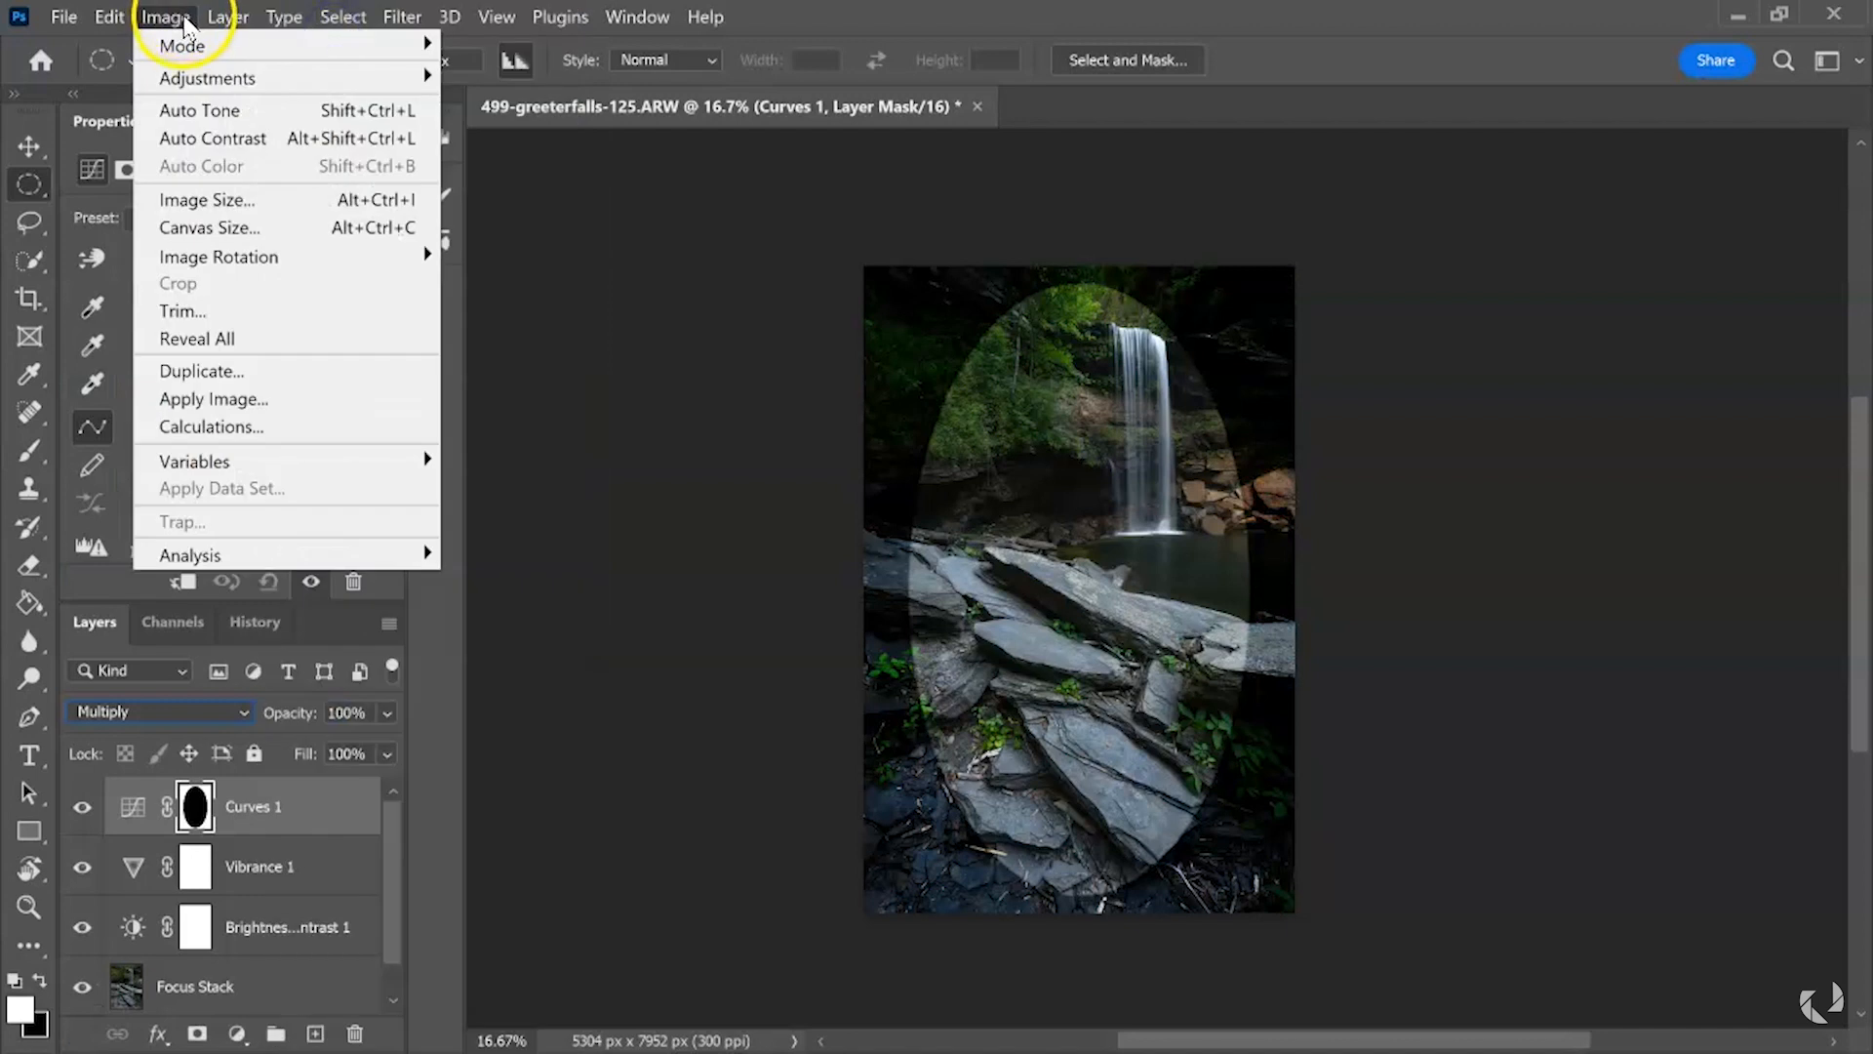
{"action": "mouse_move", "coordinate": [243, 25]}
{"action": "mouse_move", "coordinate": [109, 16]}
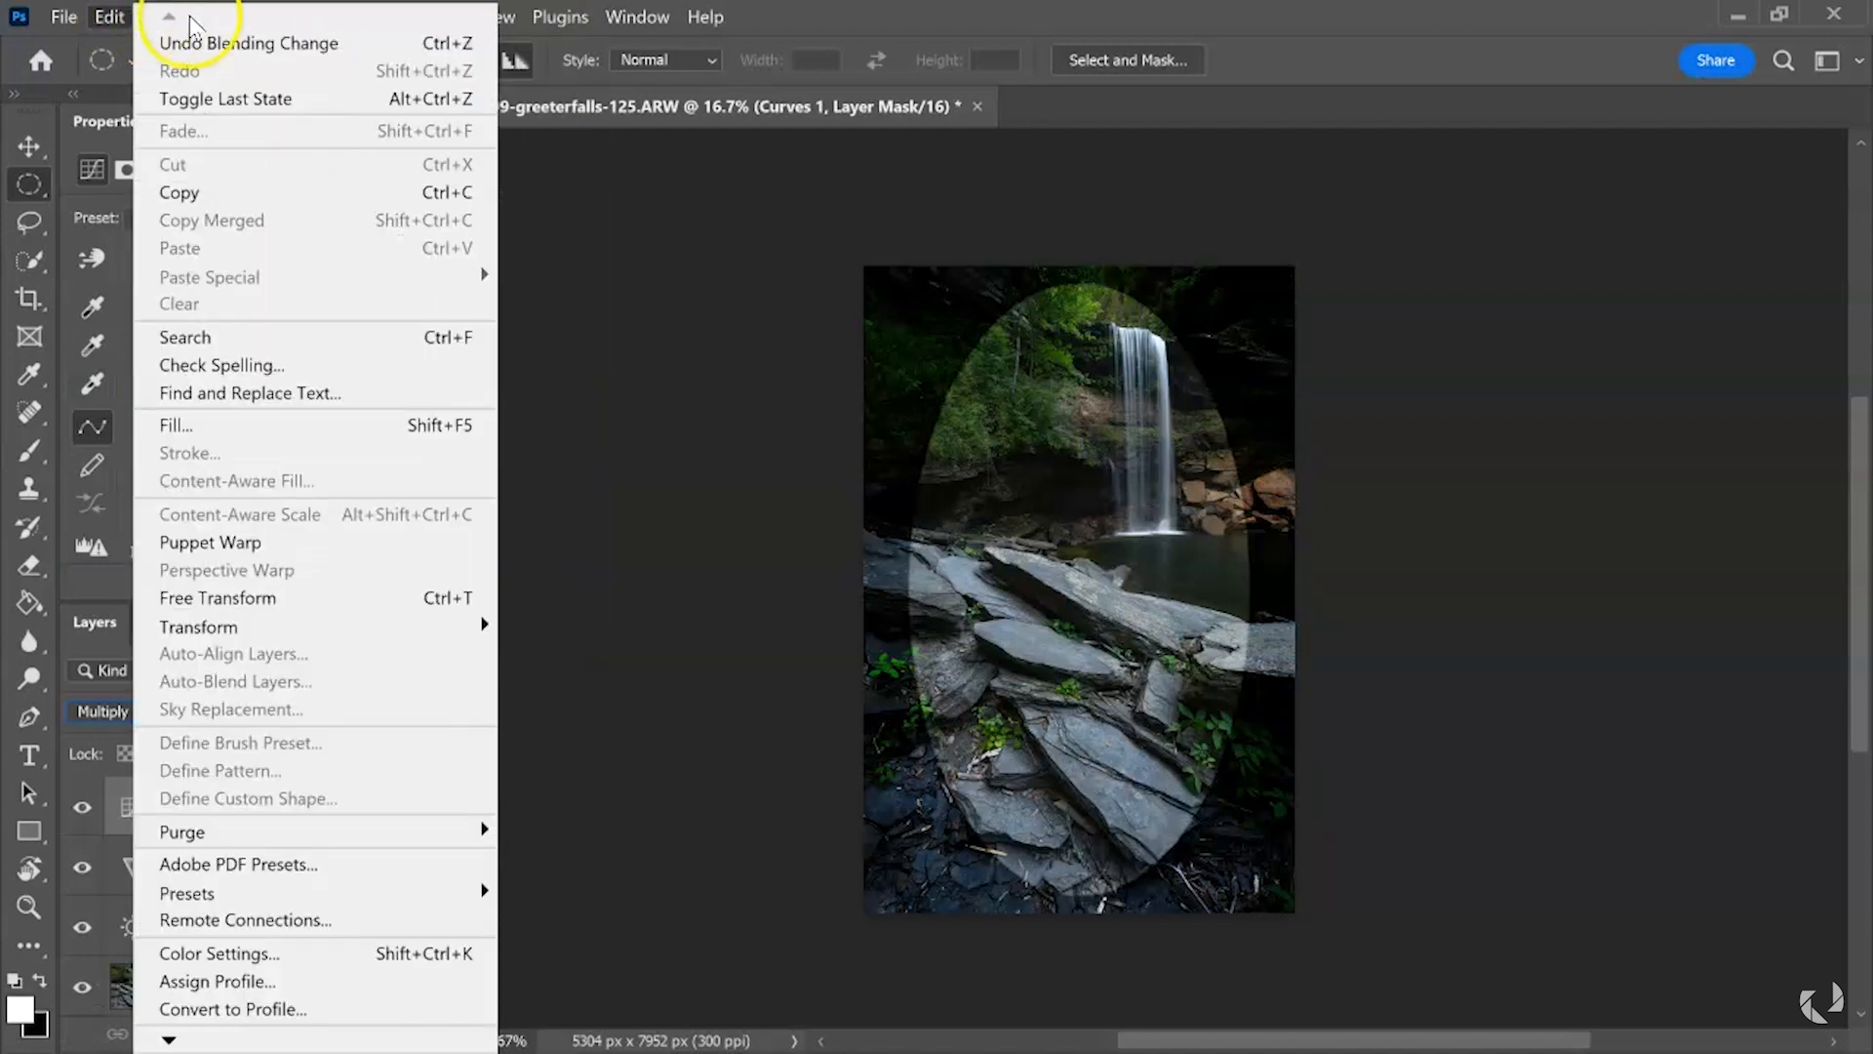
{"action": "mouse_move", "coordinate": [402, 17]}
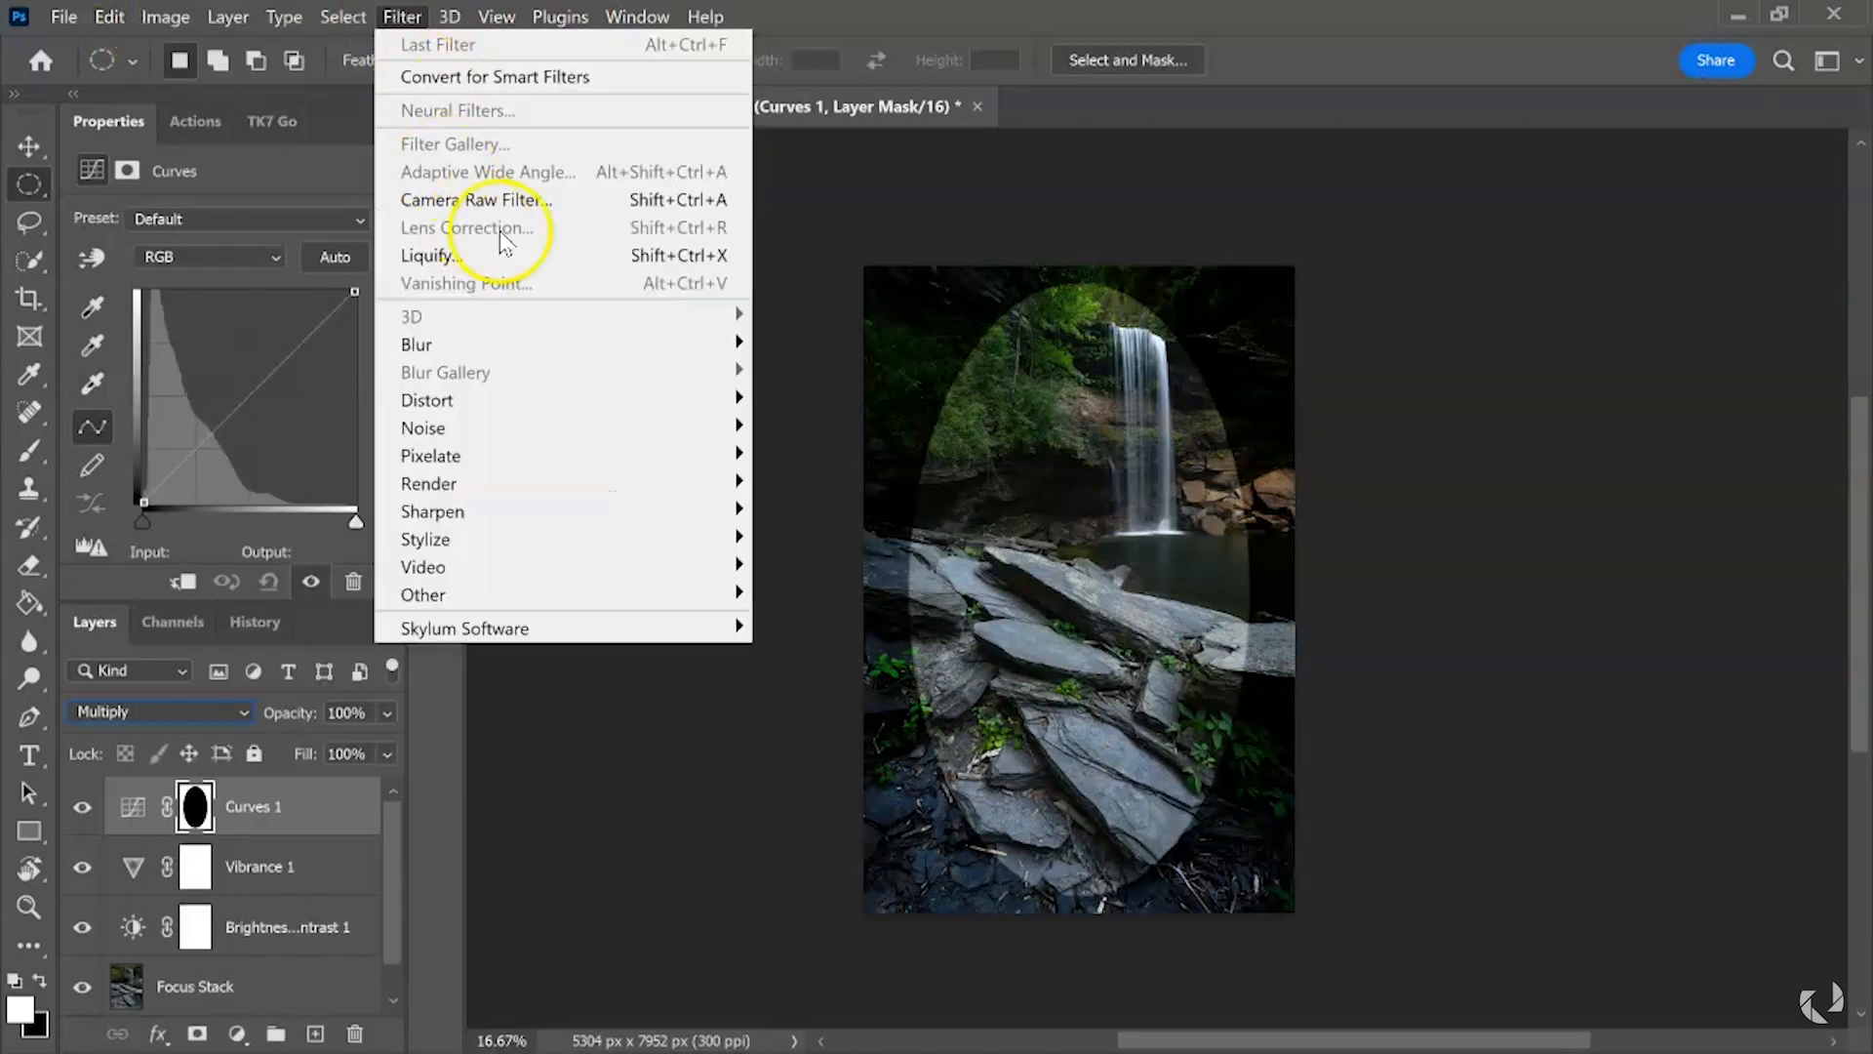
{"action": "mouse_move", "coordinate": [644, 343]}
{"action": "left_click", "coordinate": [837, 459]}
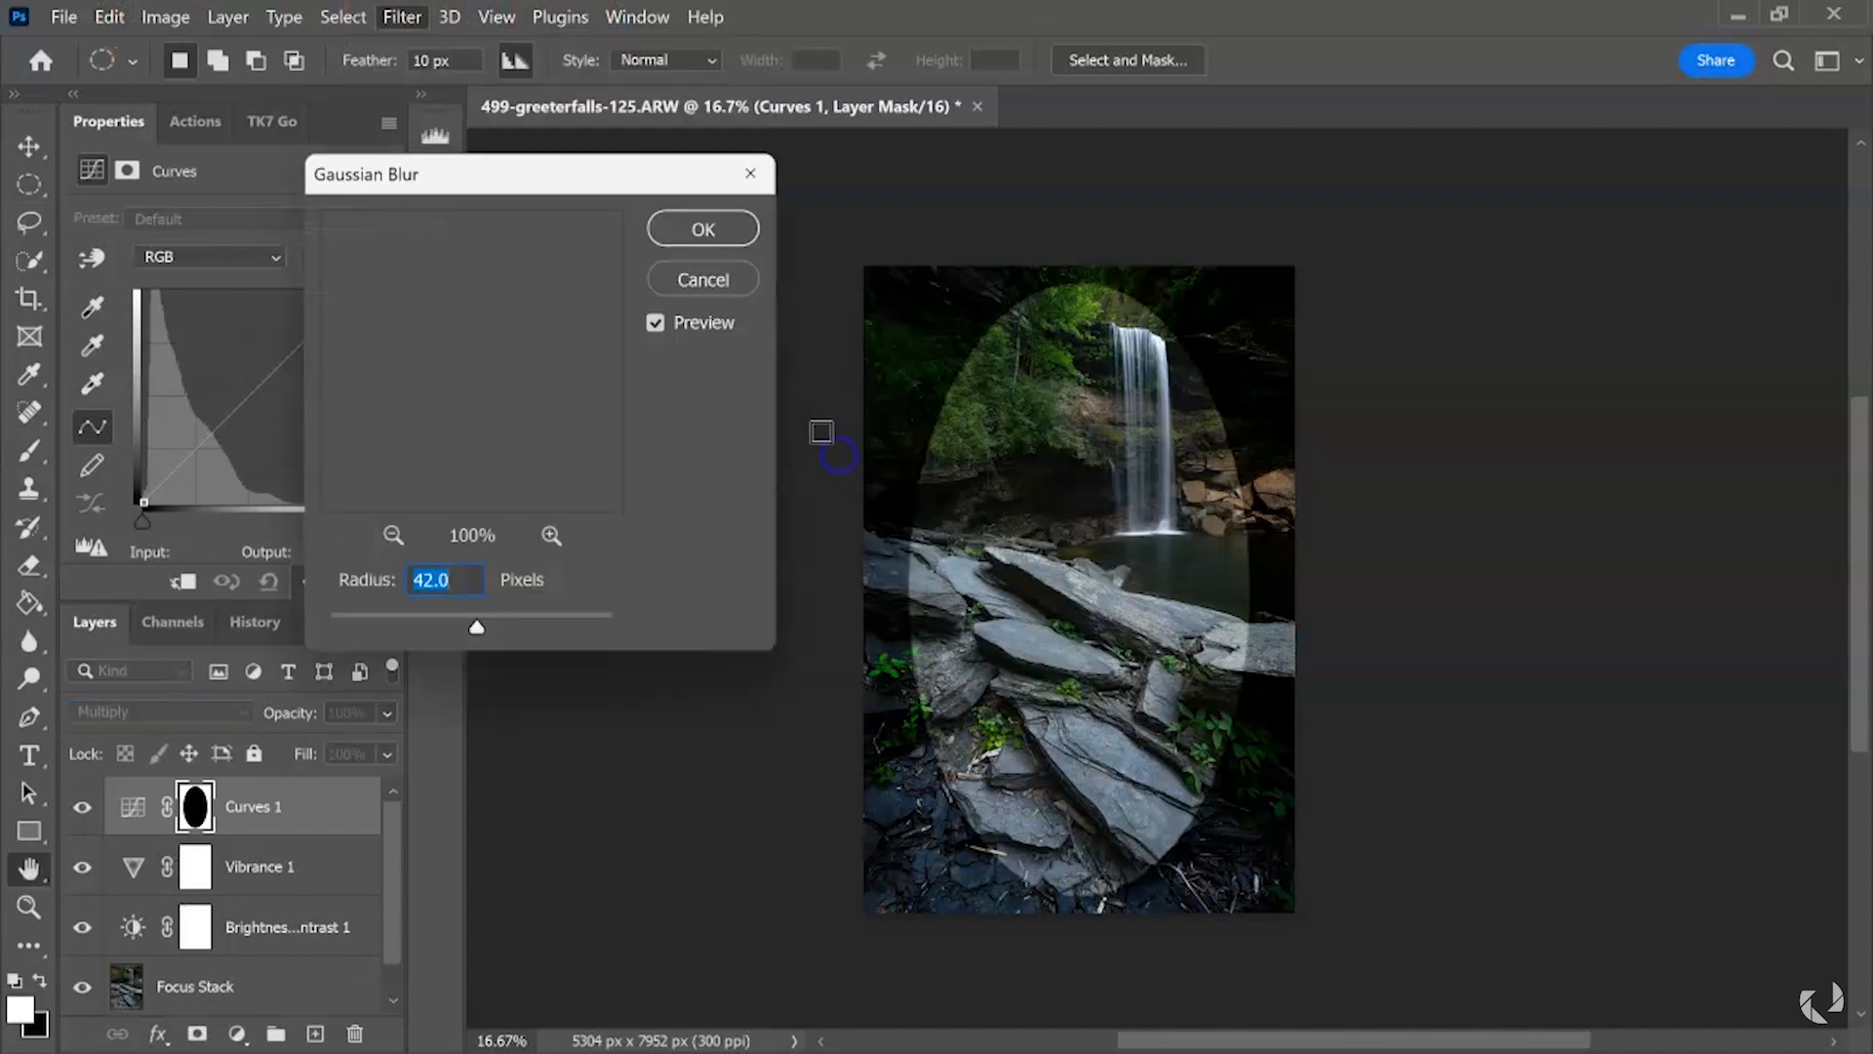
{"action": "type", "text": "420"}
{"action": "left_click", "coordinate": [703, 229]}
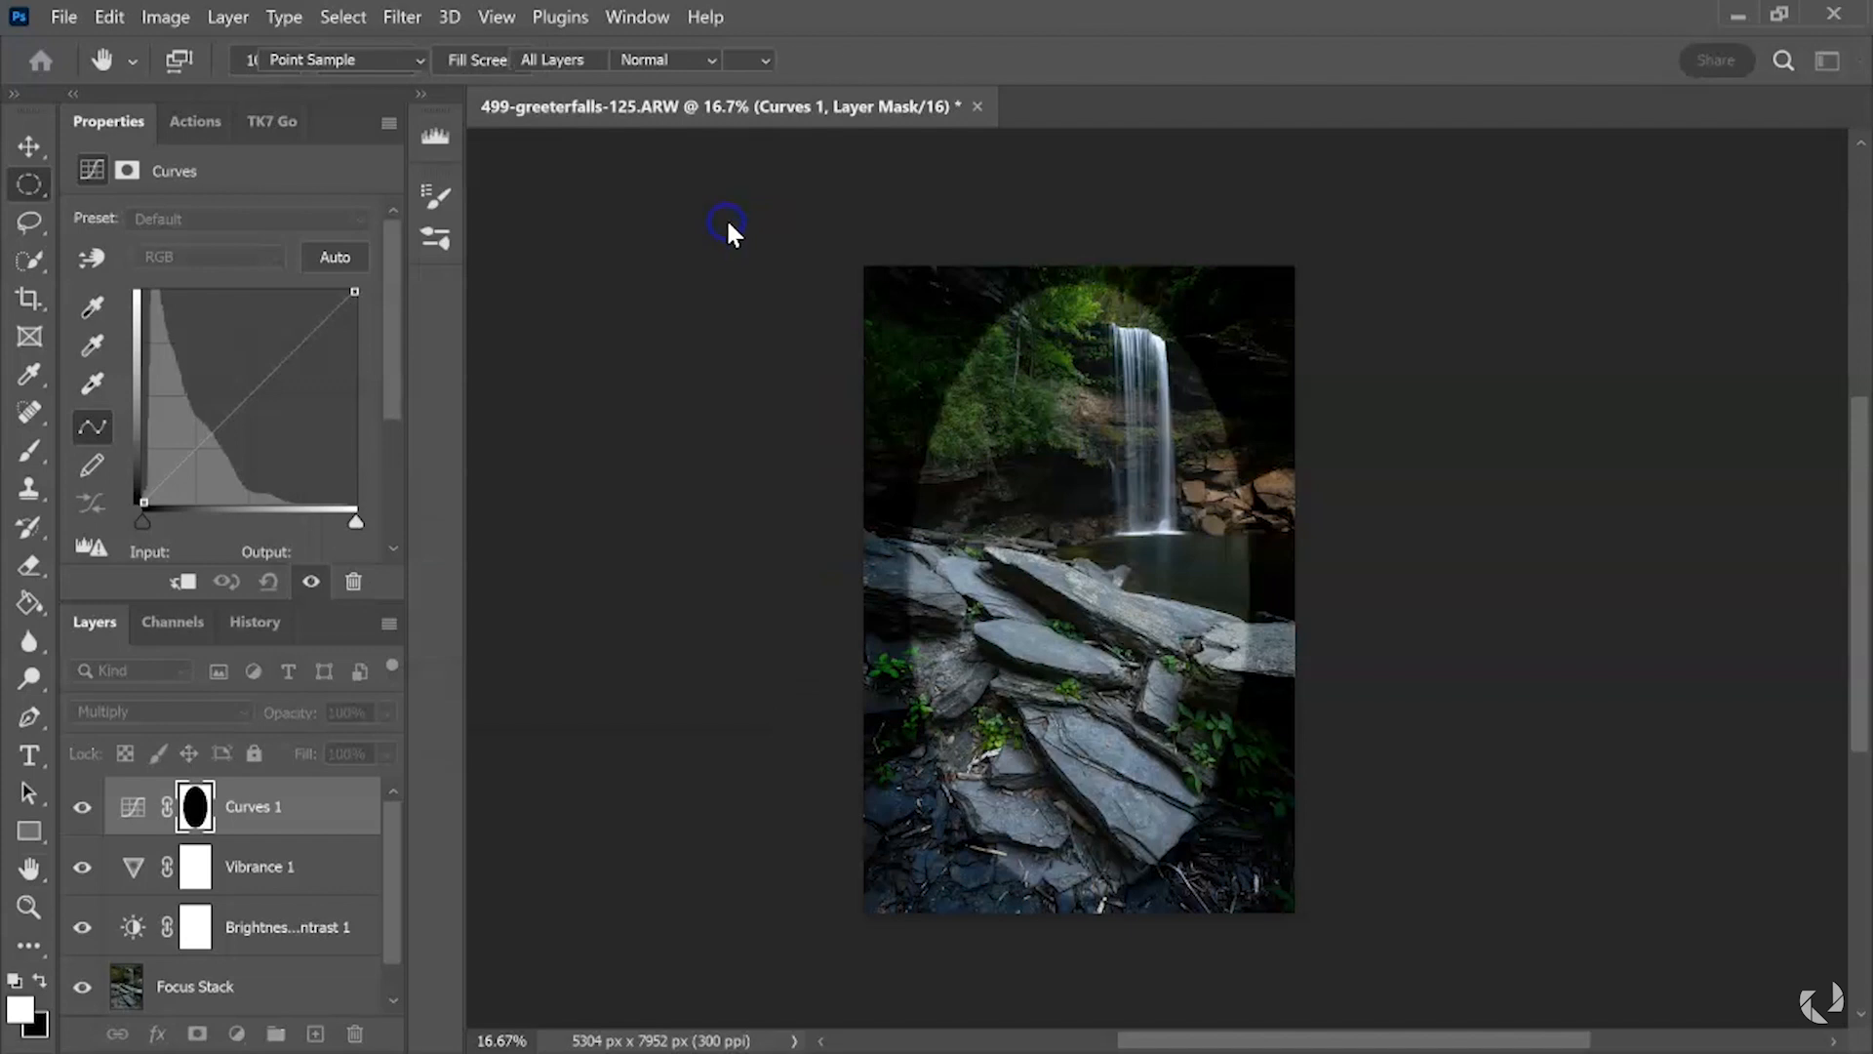
- Lower the Curves vignette layer's opacity to 59%, comparing the photo with and without the layer
{"action": "key", "text": "m"}
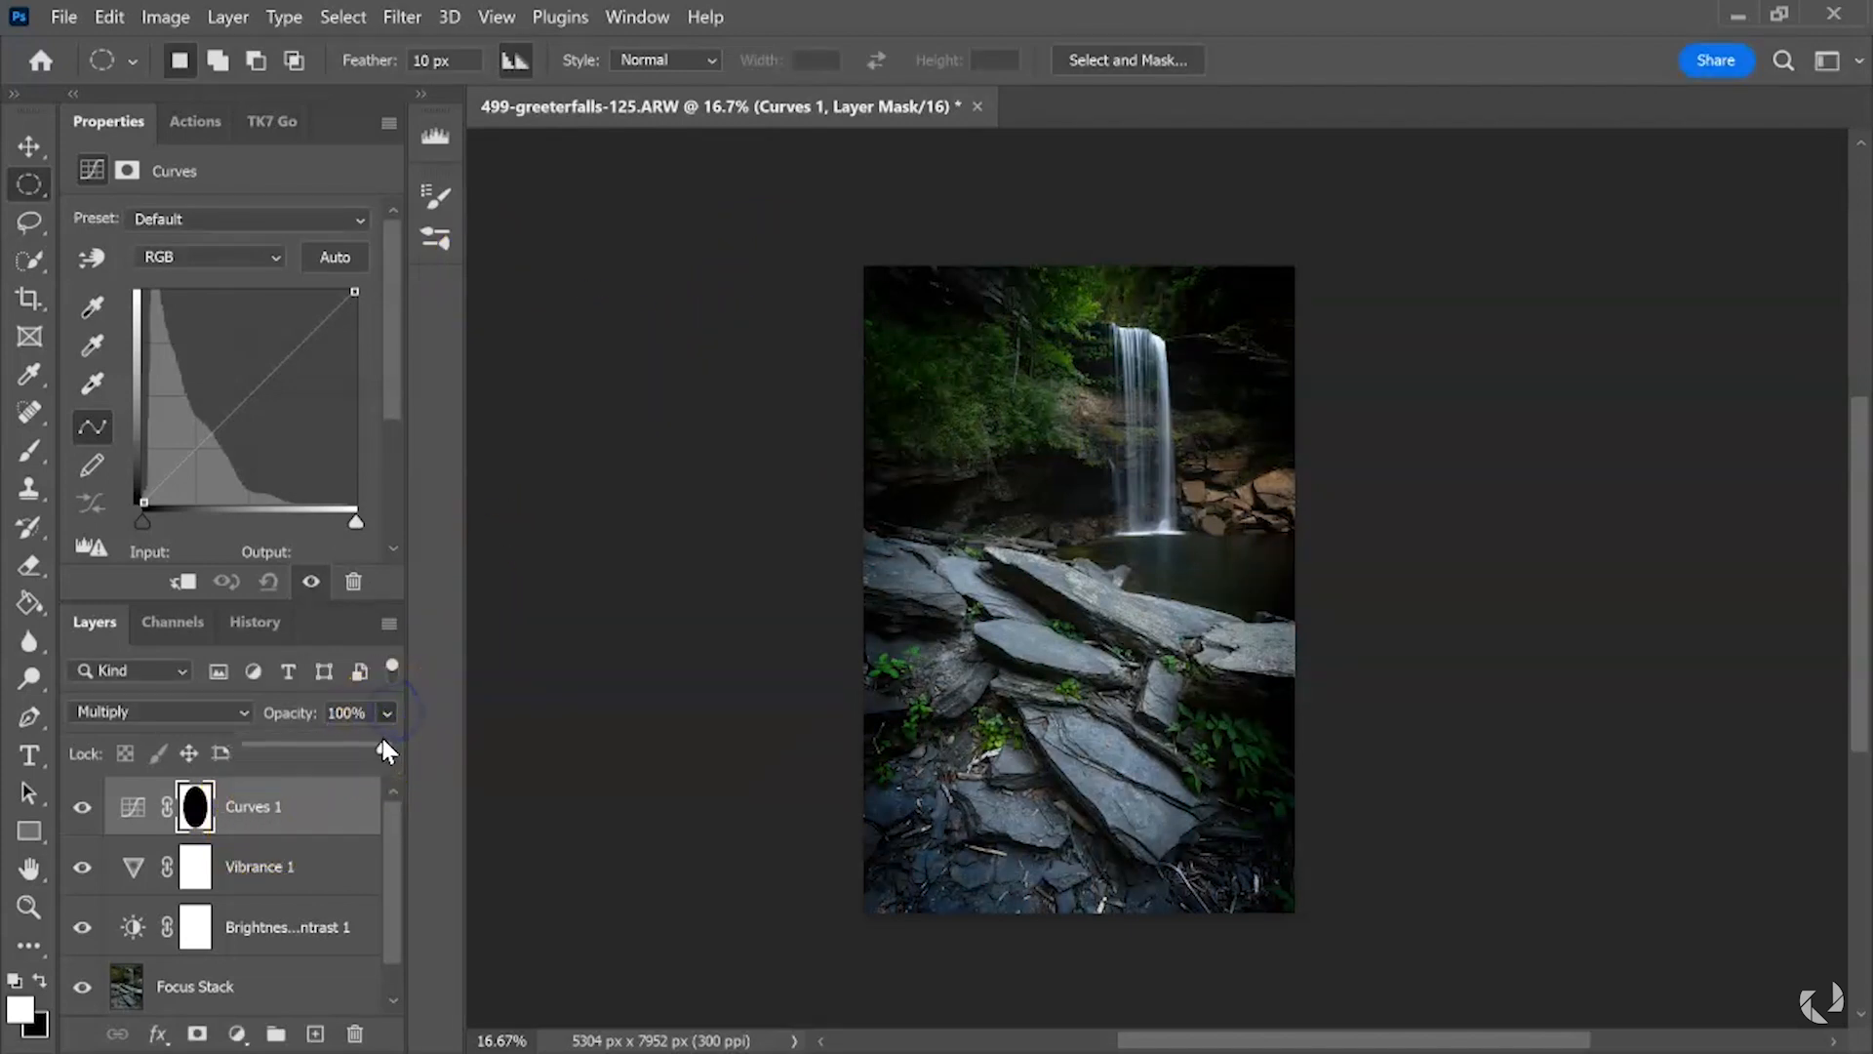
{"action": "left_click_drag", "start_coordinate": [382, 742], "coordinate": [318, 745]}
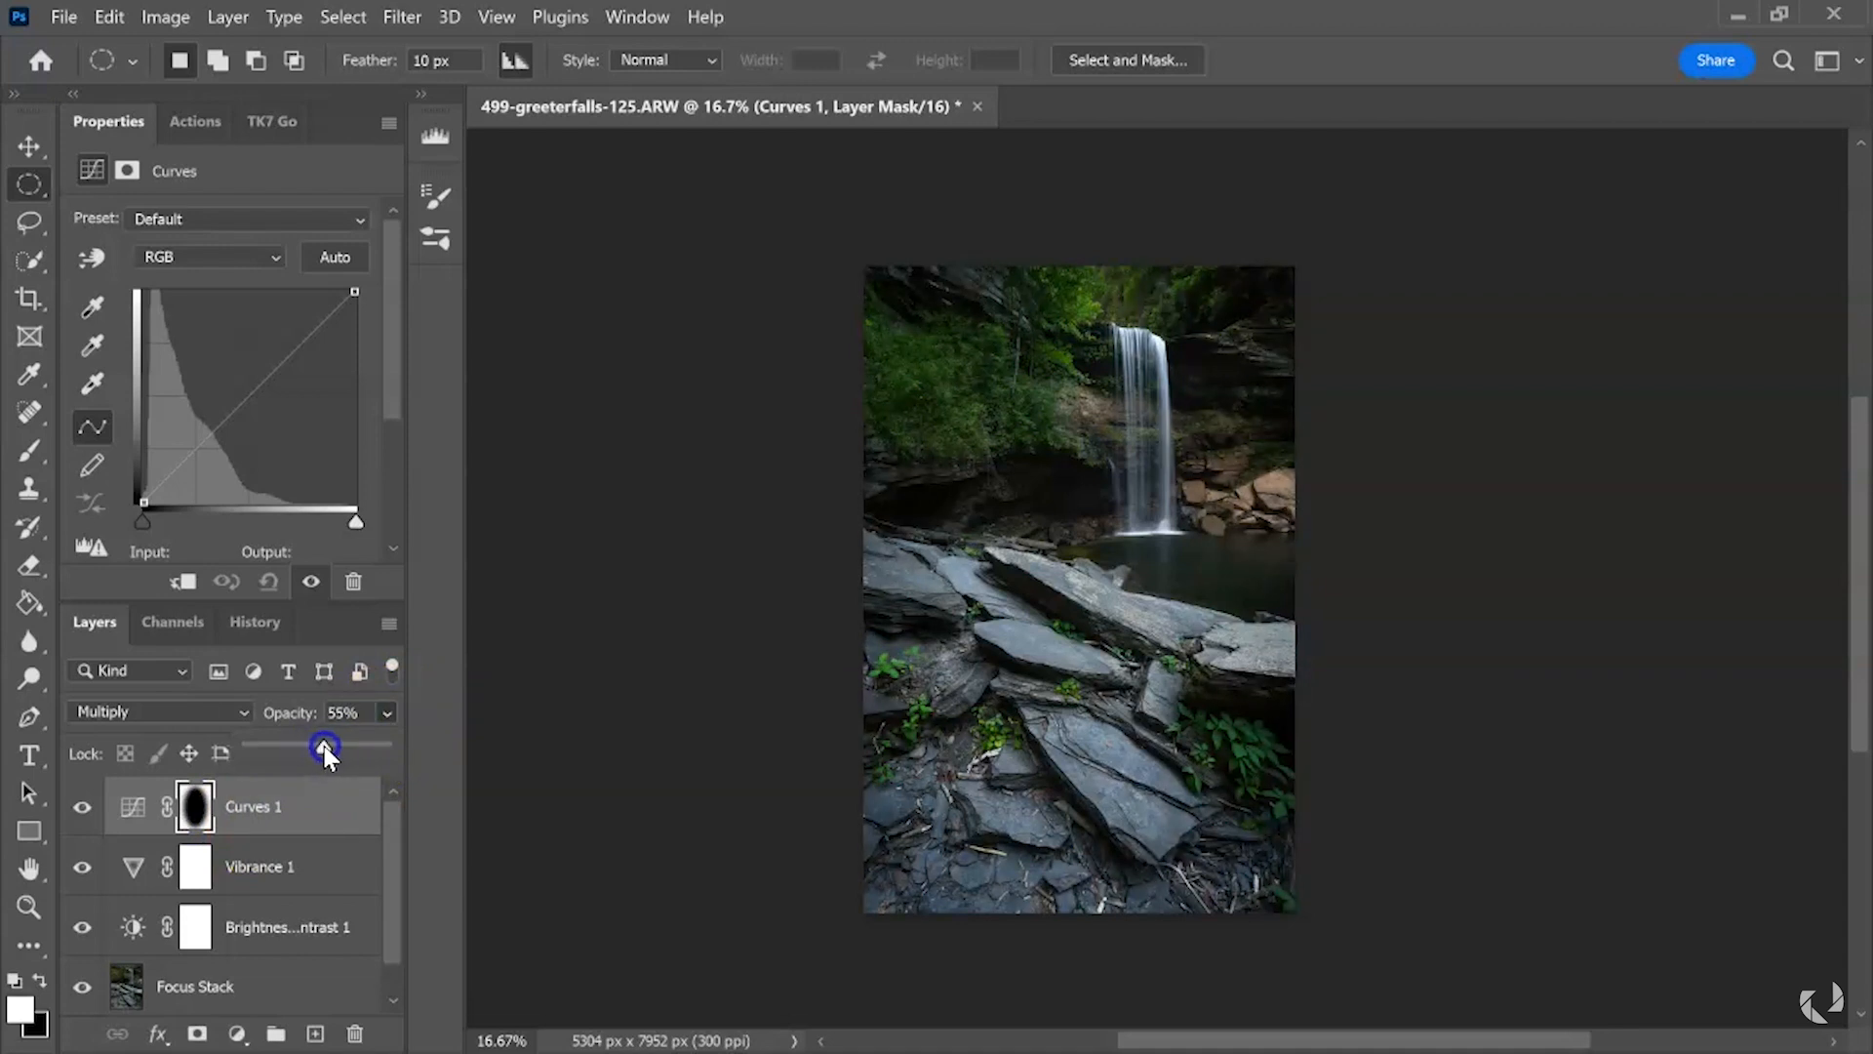
{"action": "left_click", "coordinate": [81, 807]}
{"action": "left_click", "coordinate": [82, 807]}
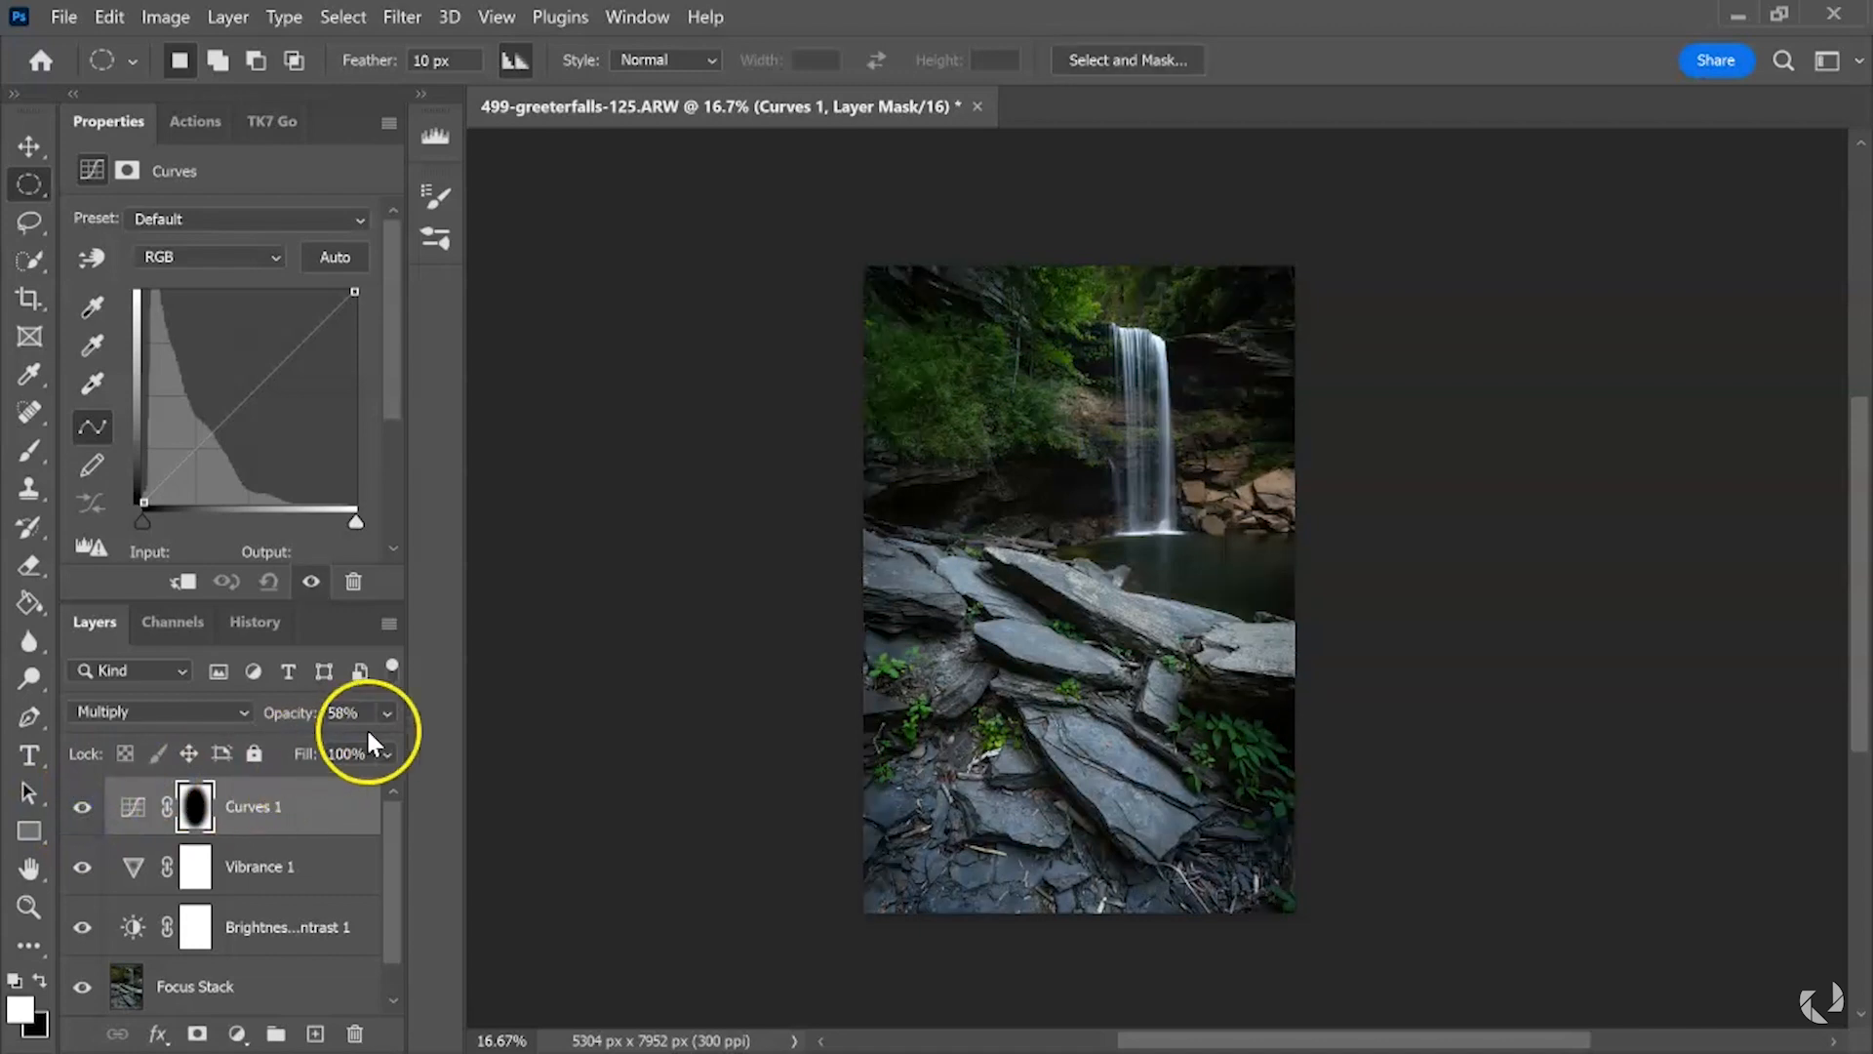
{"action": "left_click_drag", "start_coordinate": [323, 744], "coordinate": [318, 748]}
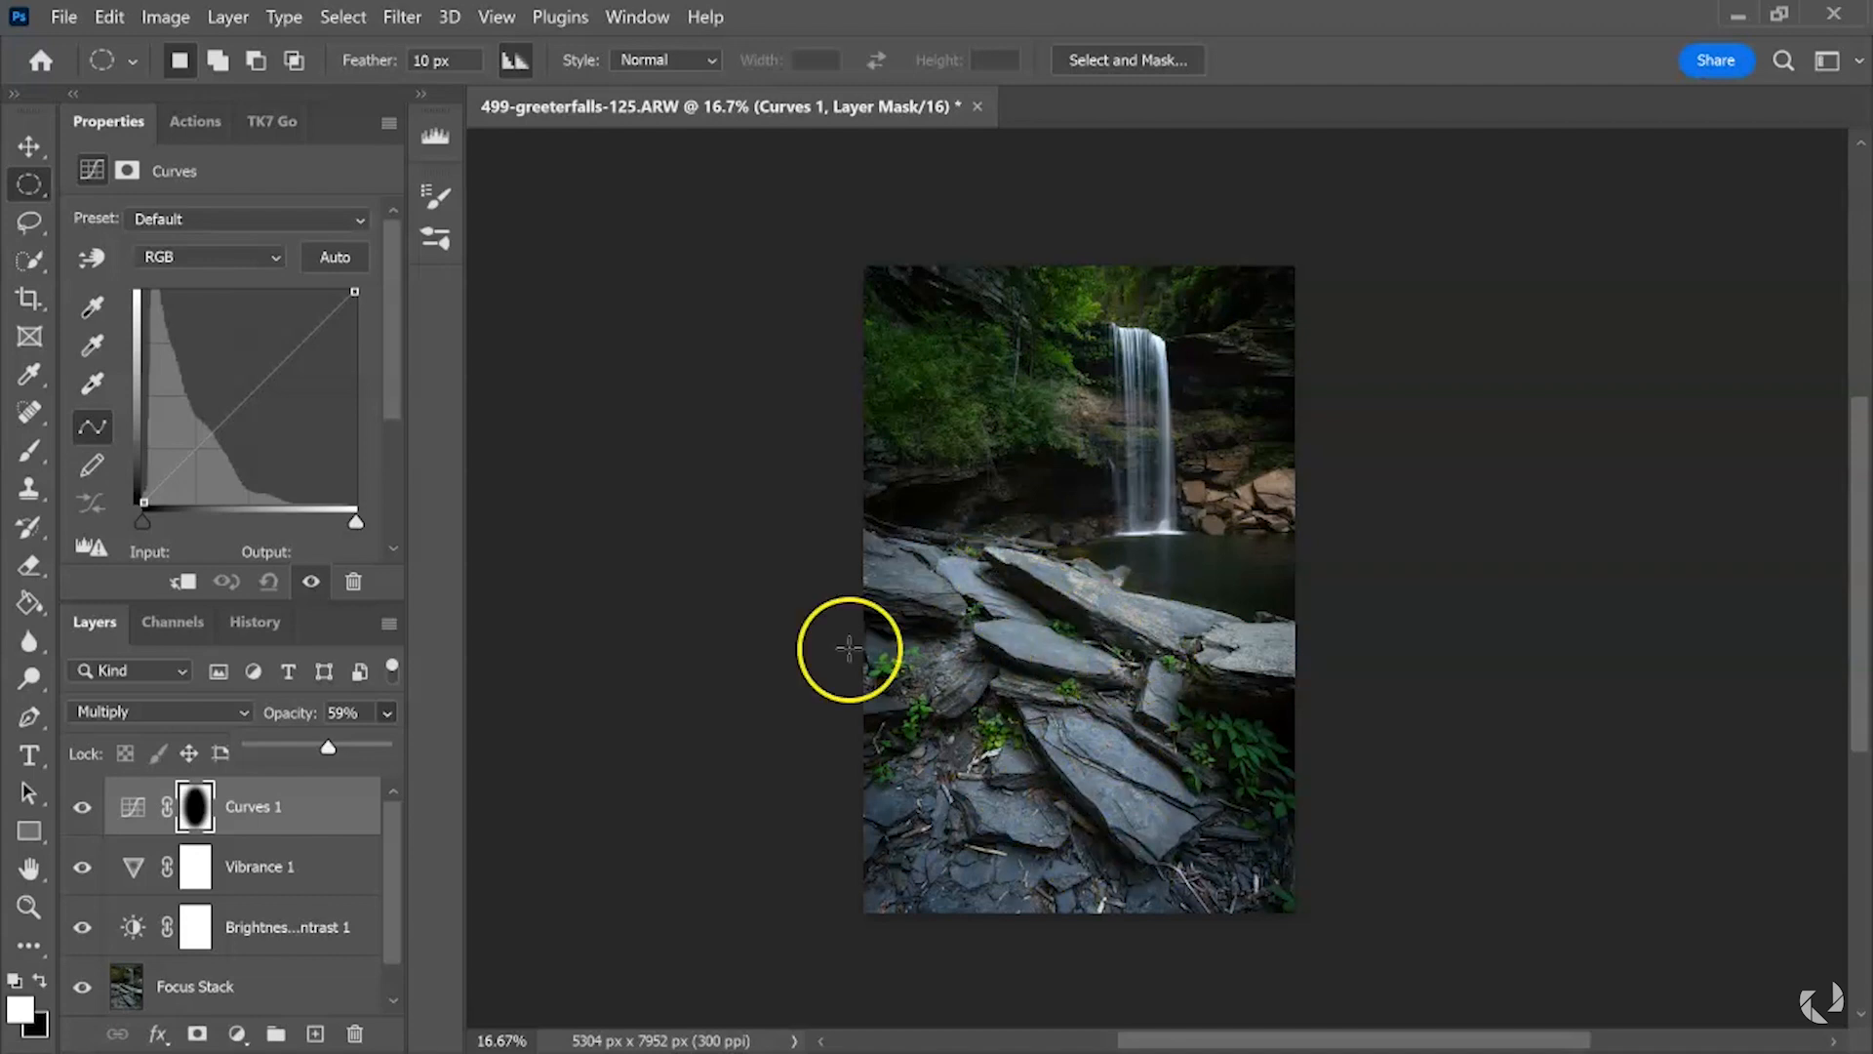
- Create a new layer named Dodge at the top of the stack and set its blend mode to Soft Light
{"action": "left_click", "coordinate": [314, 1033]}
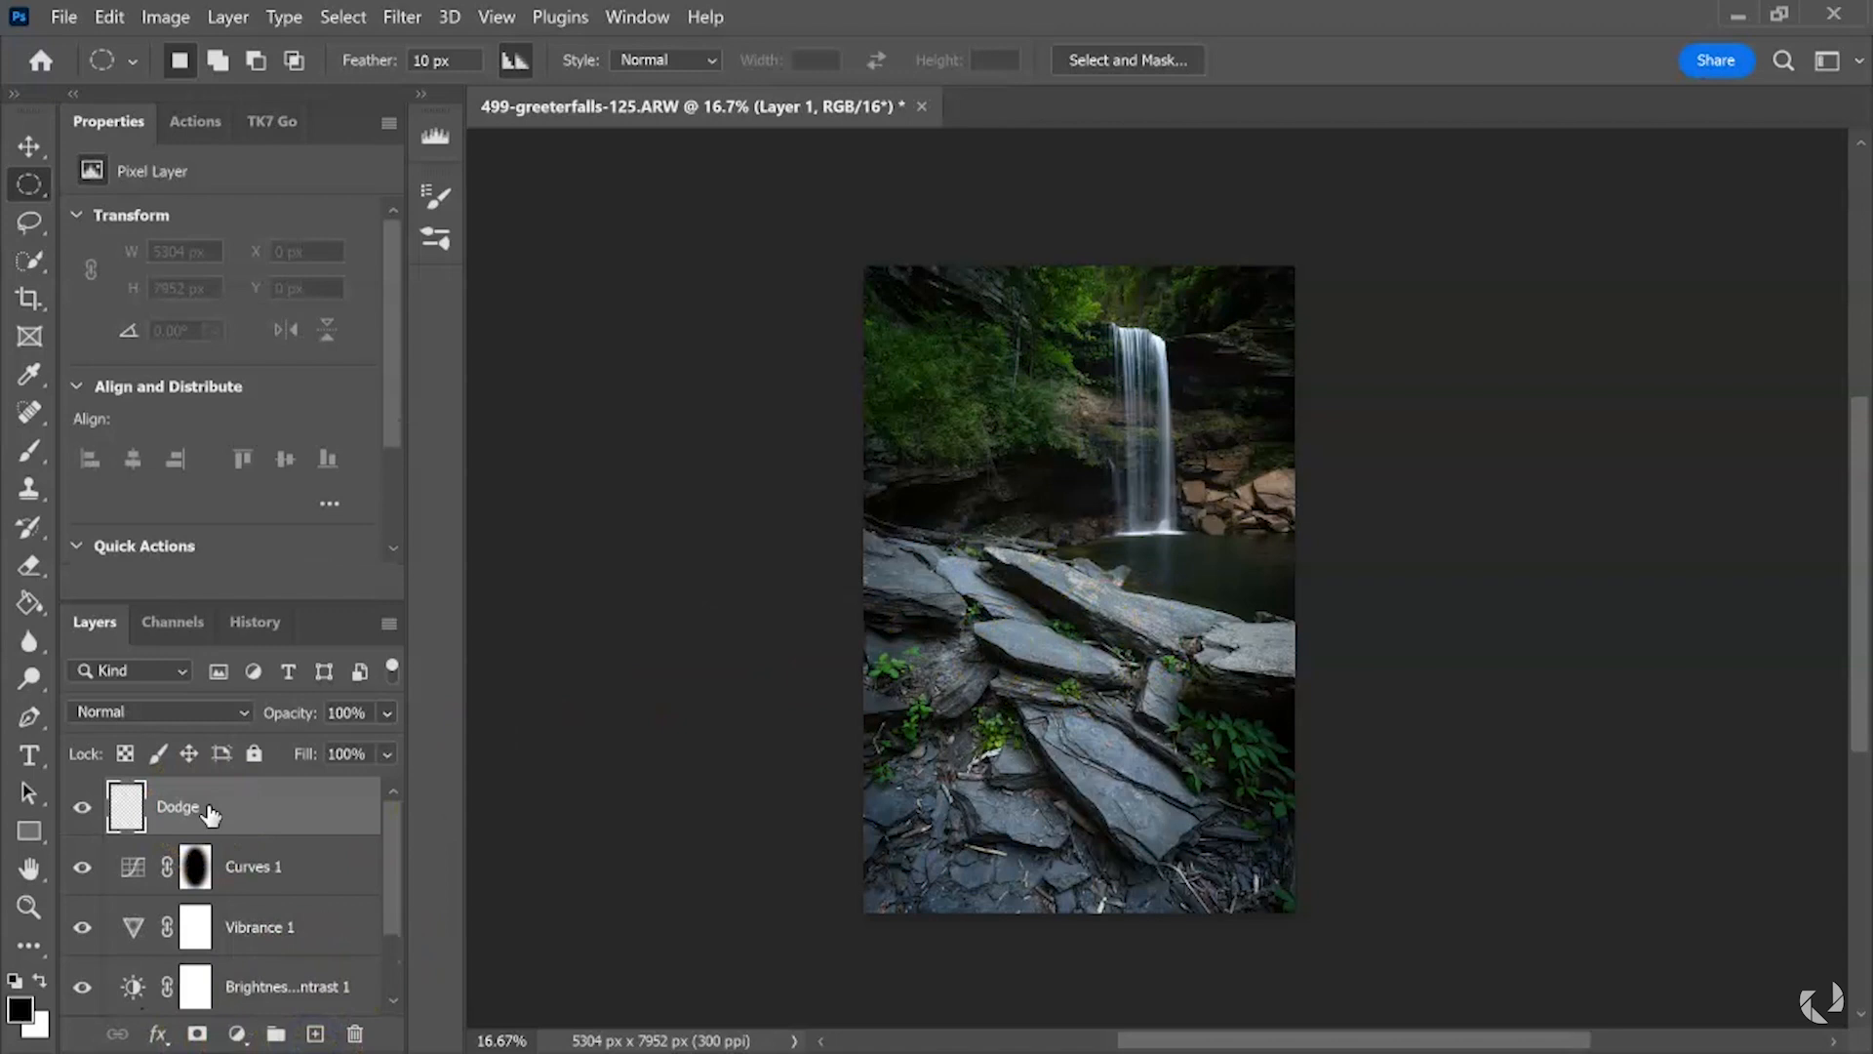
{"action": "left_click", "coordinate": [192, 722]}
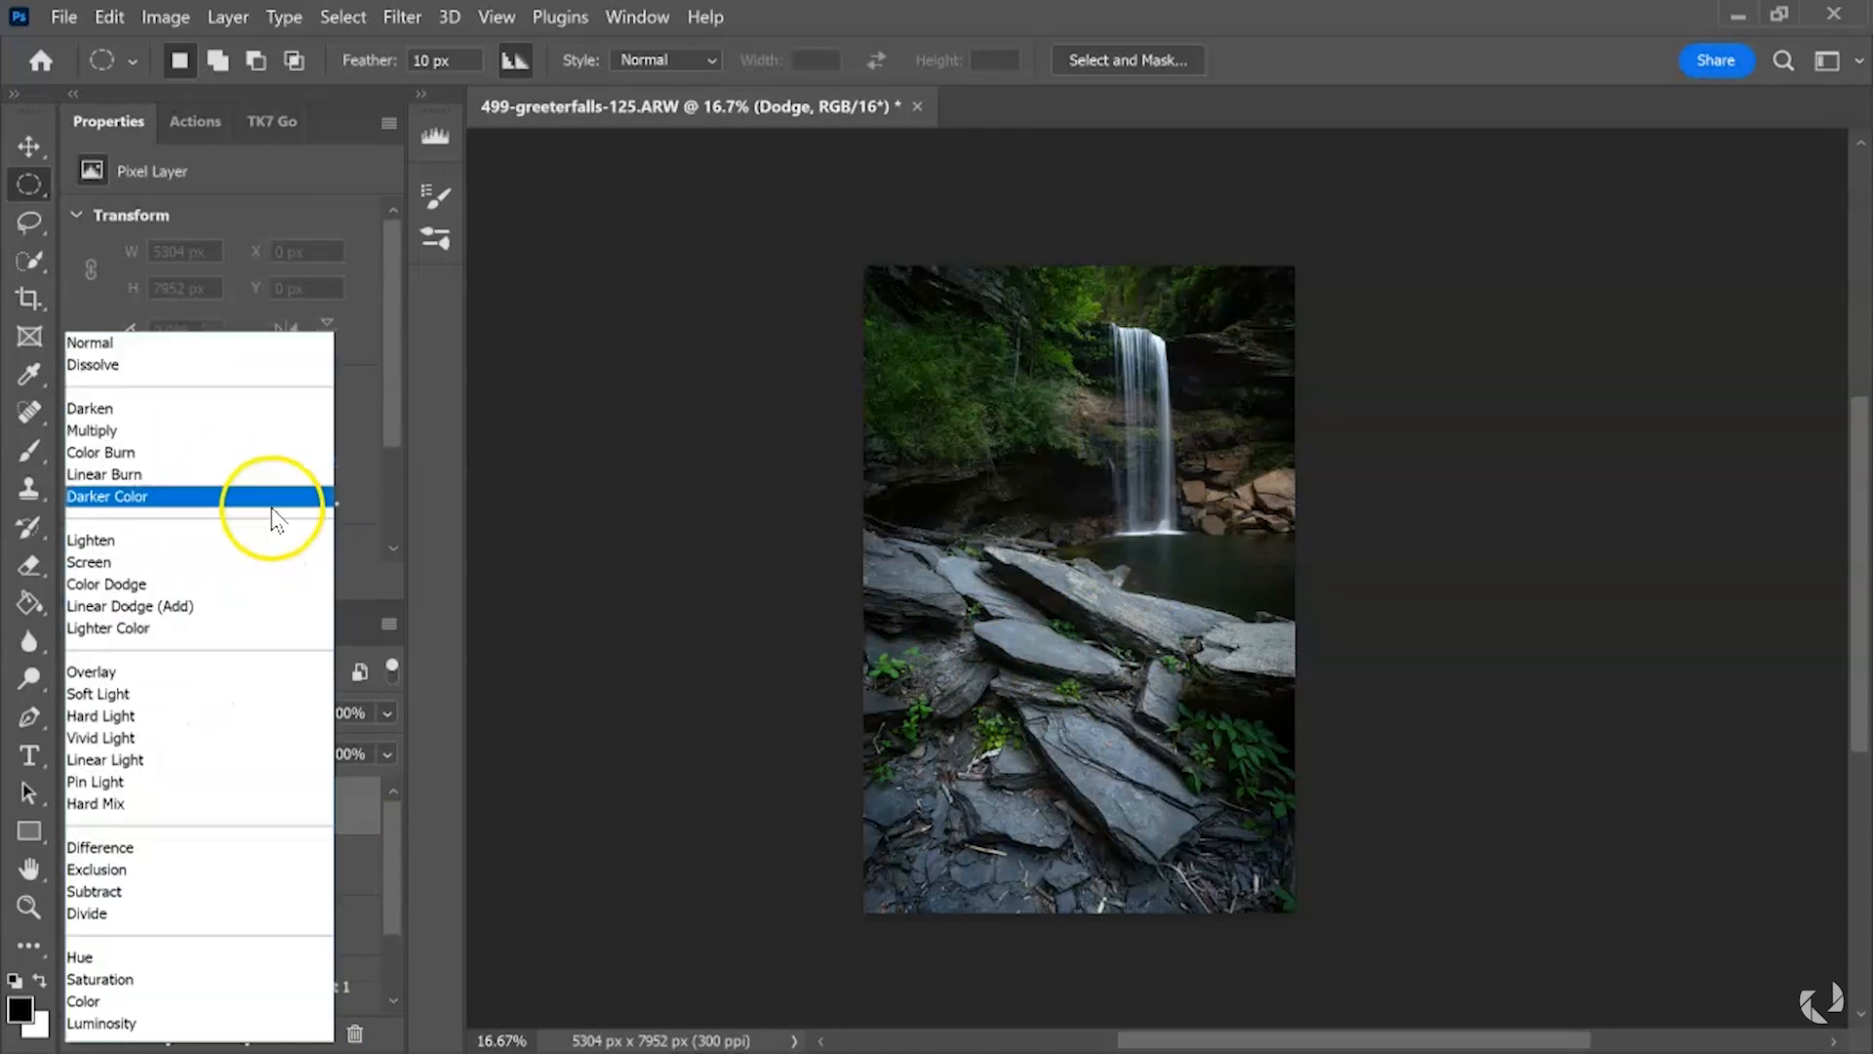
{"action": "left_click", "coordinate": [214, 693]}
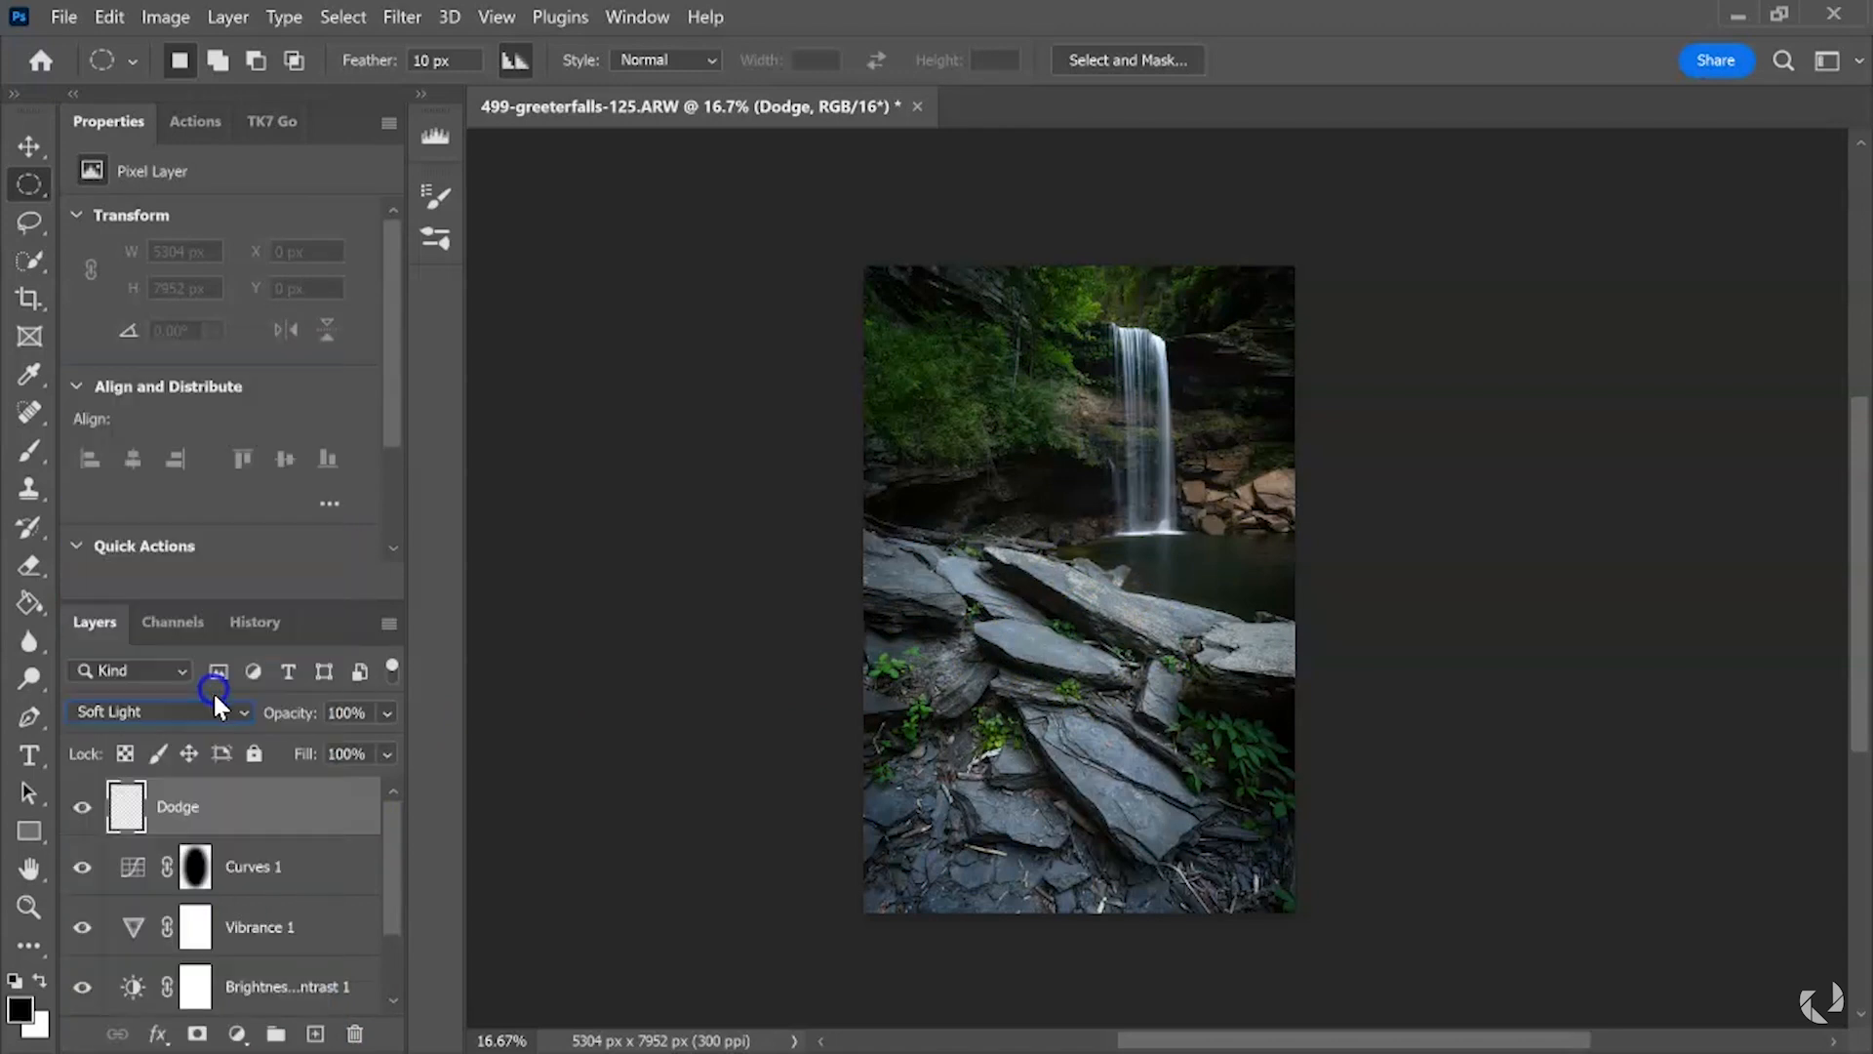
- Sample the grey-blue of the central rock as the foreground color and brighten it to a pale blue
{"action": "left_click", "coordinate": [33, 451]}
{"action": "left_click", "coordinate": [43, 374]}
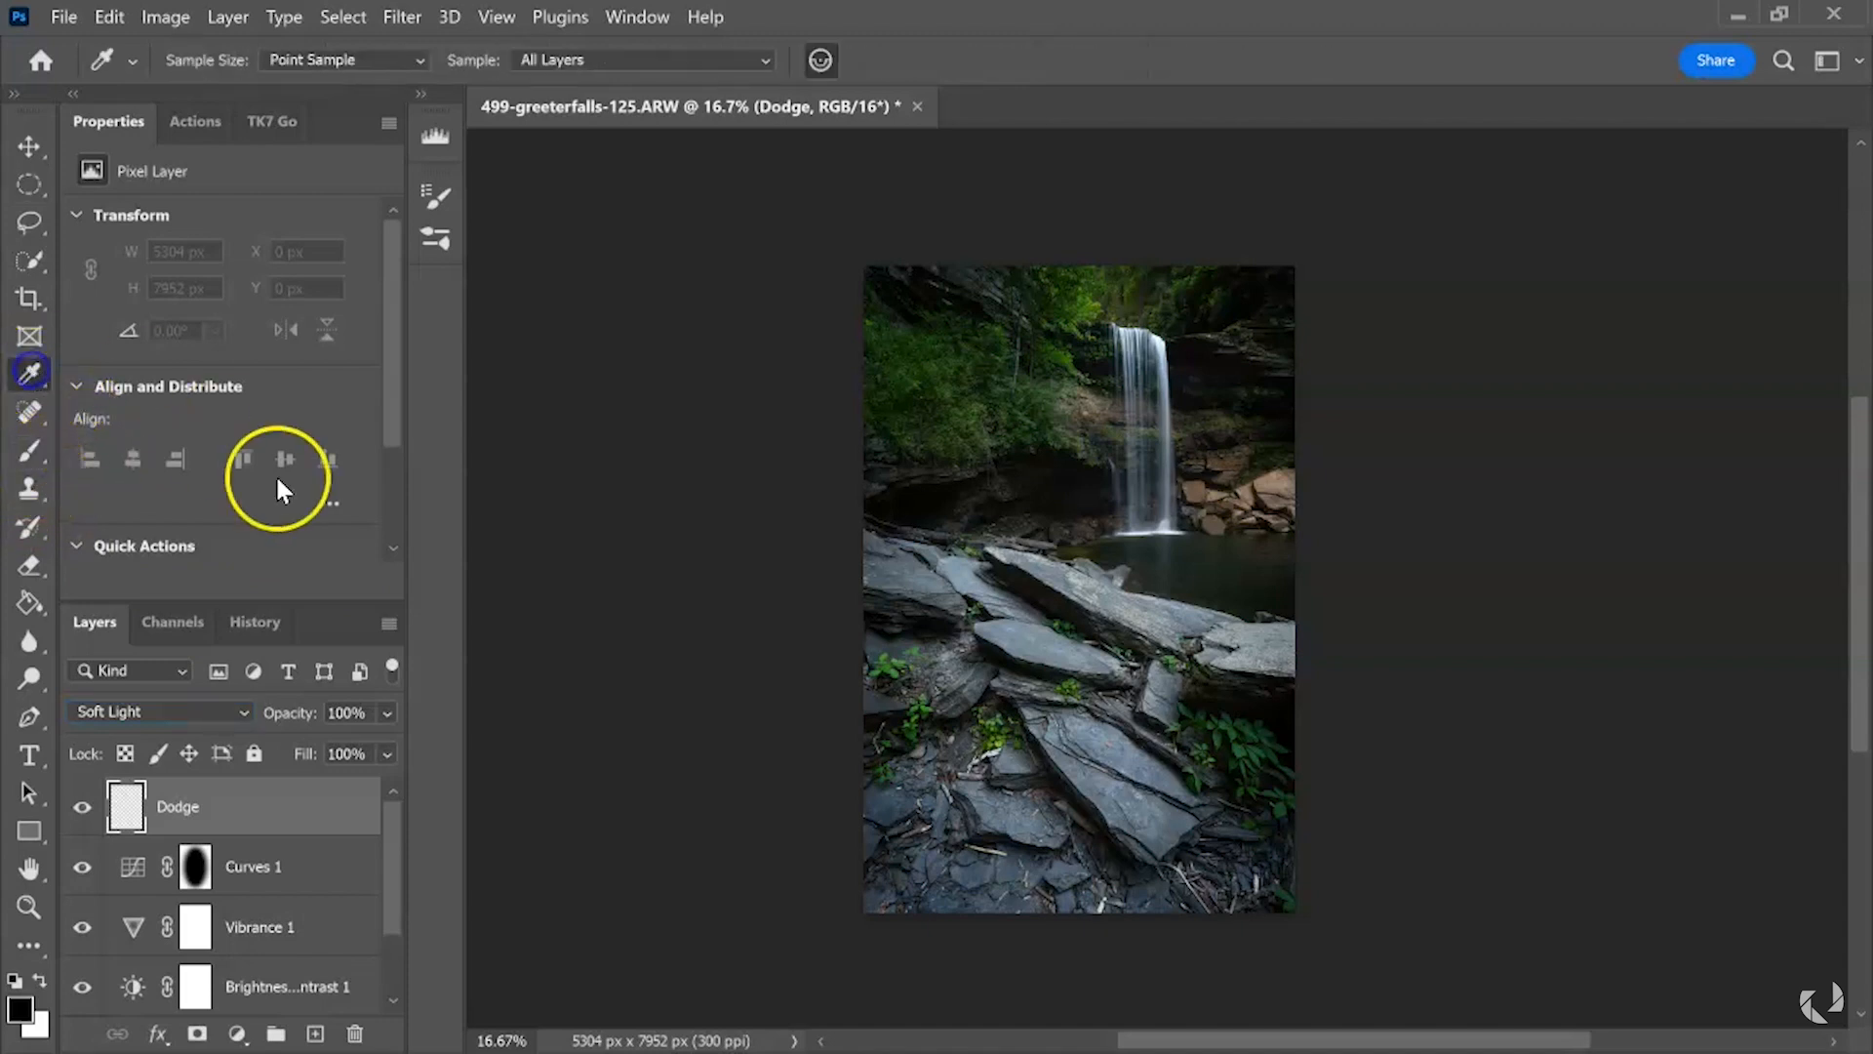
{"action": "left_click", "coordinate": [1035, 641]}
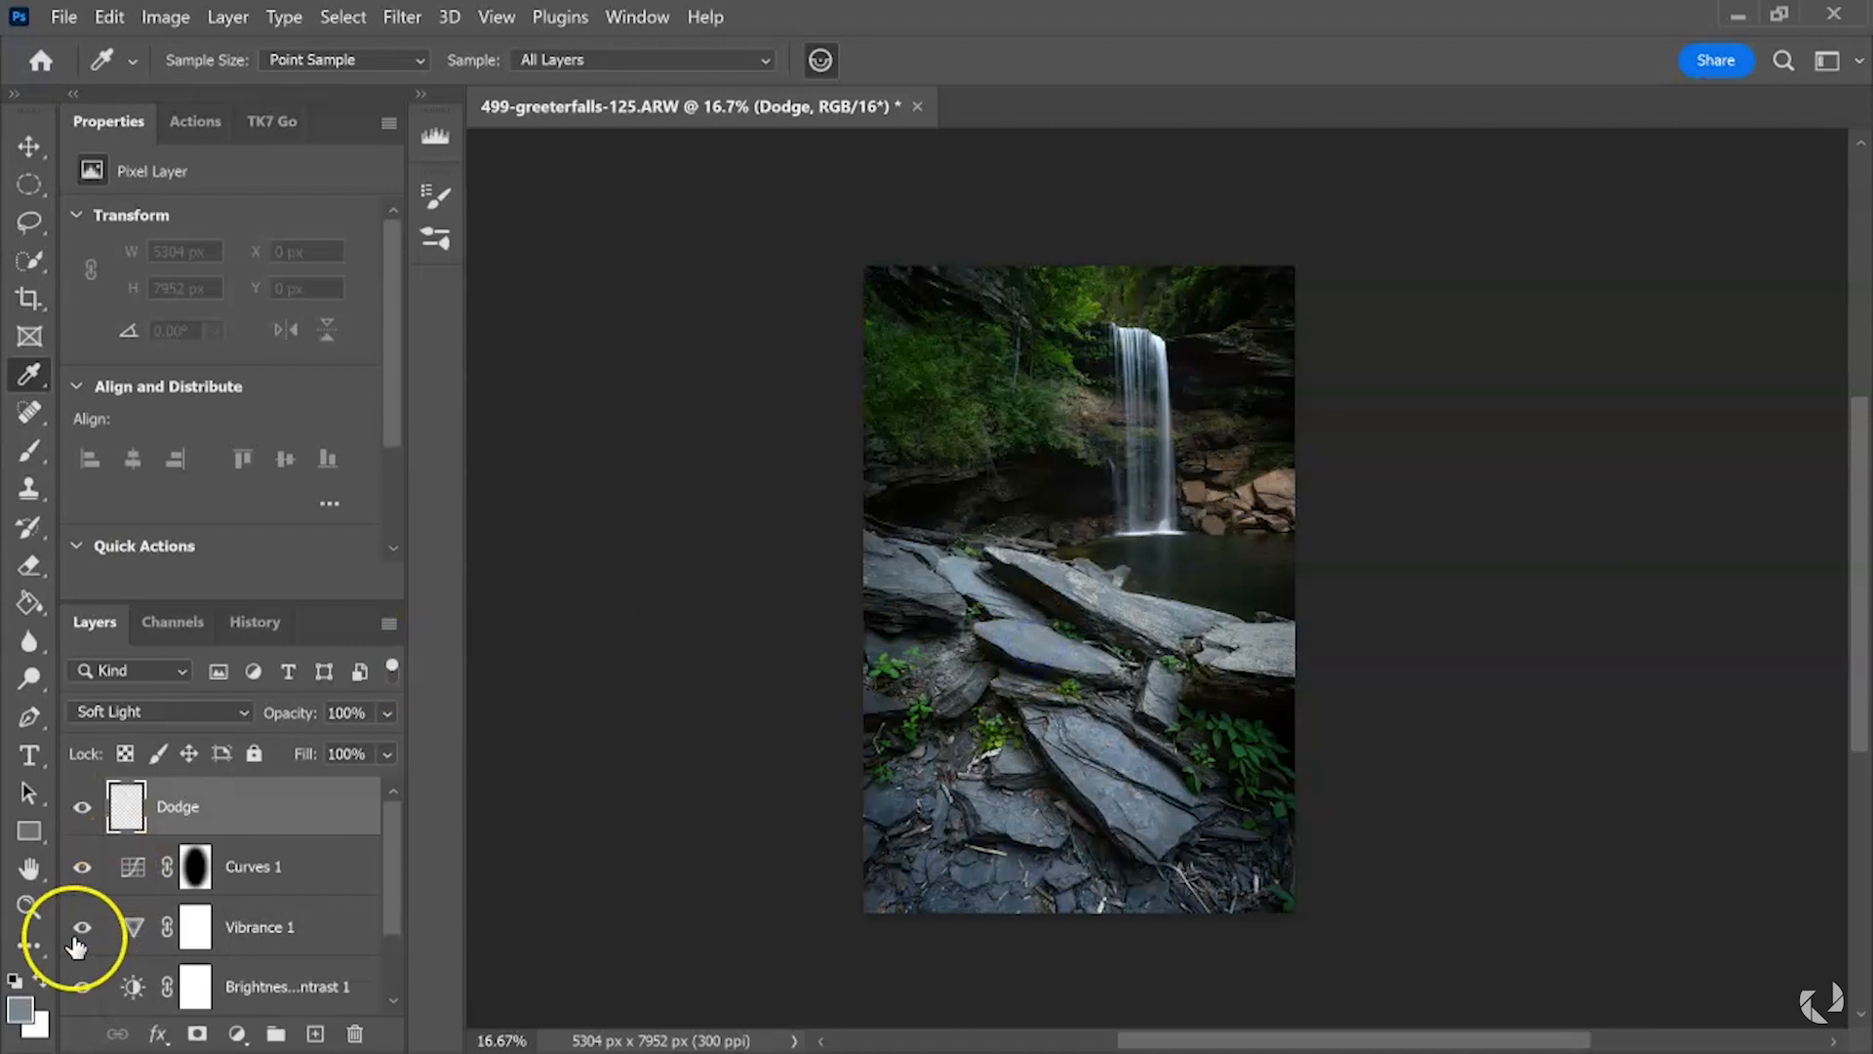
{"action": "left_click", "coordinate": [21, 1010]}
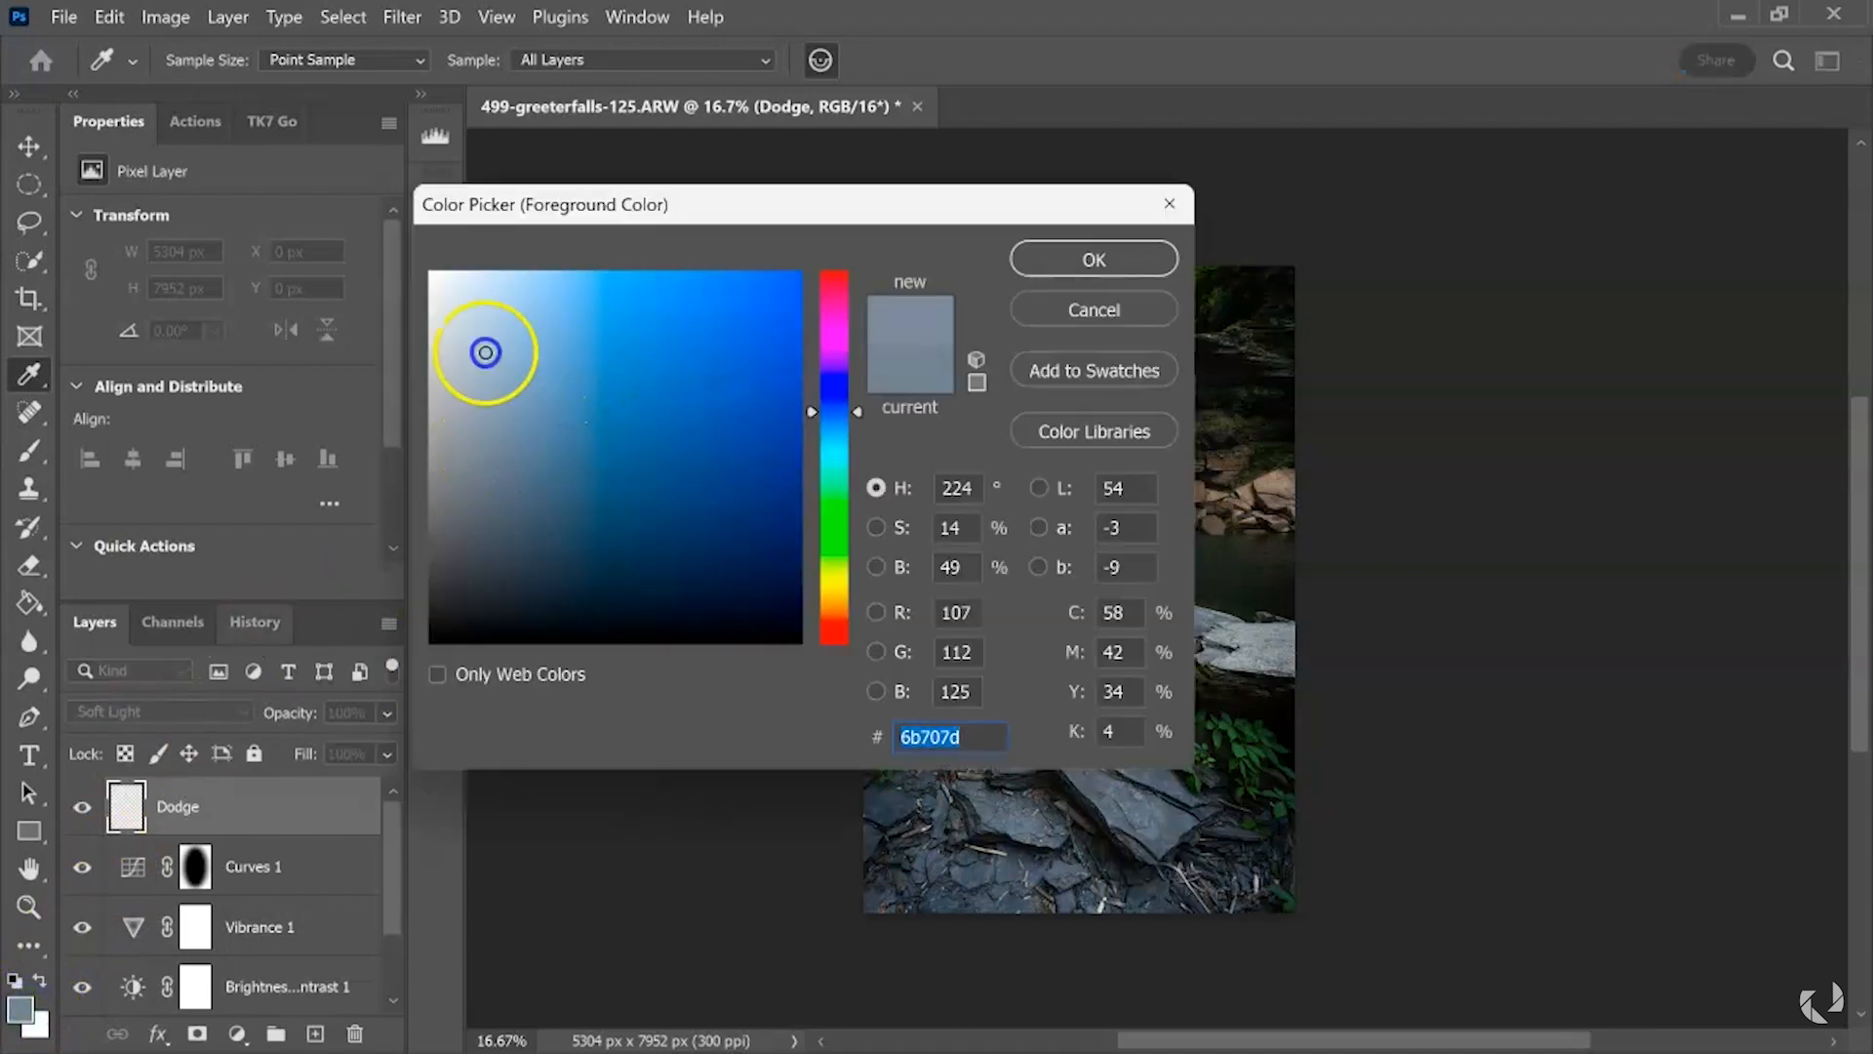
{"action": "left_click_drag", "start_coordinate": [481, 423], "coordinate": [495, 261]}
{"action": "left_click", "coordinate": [1071, 264]}
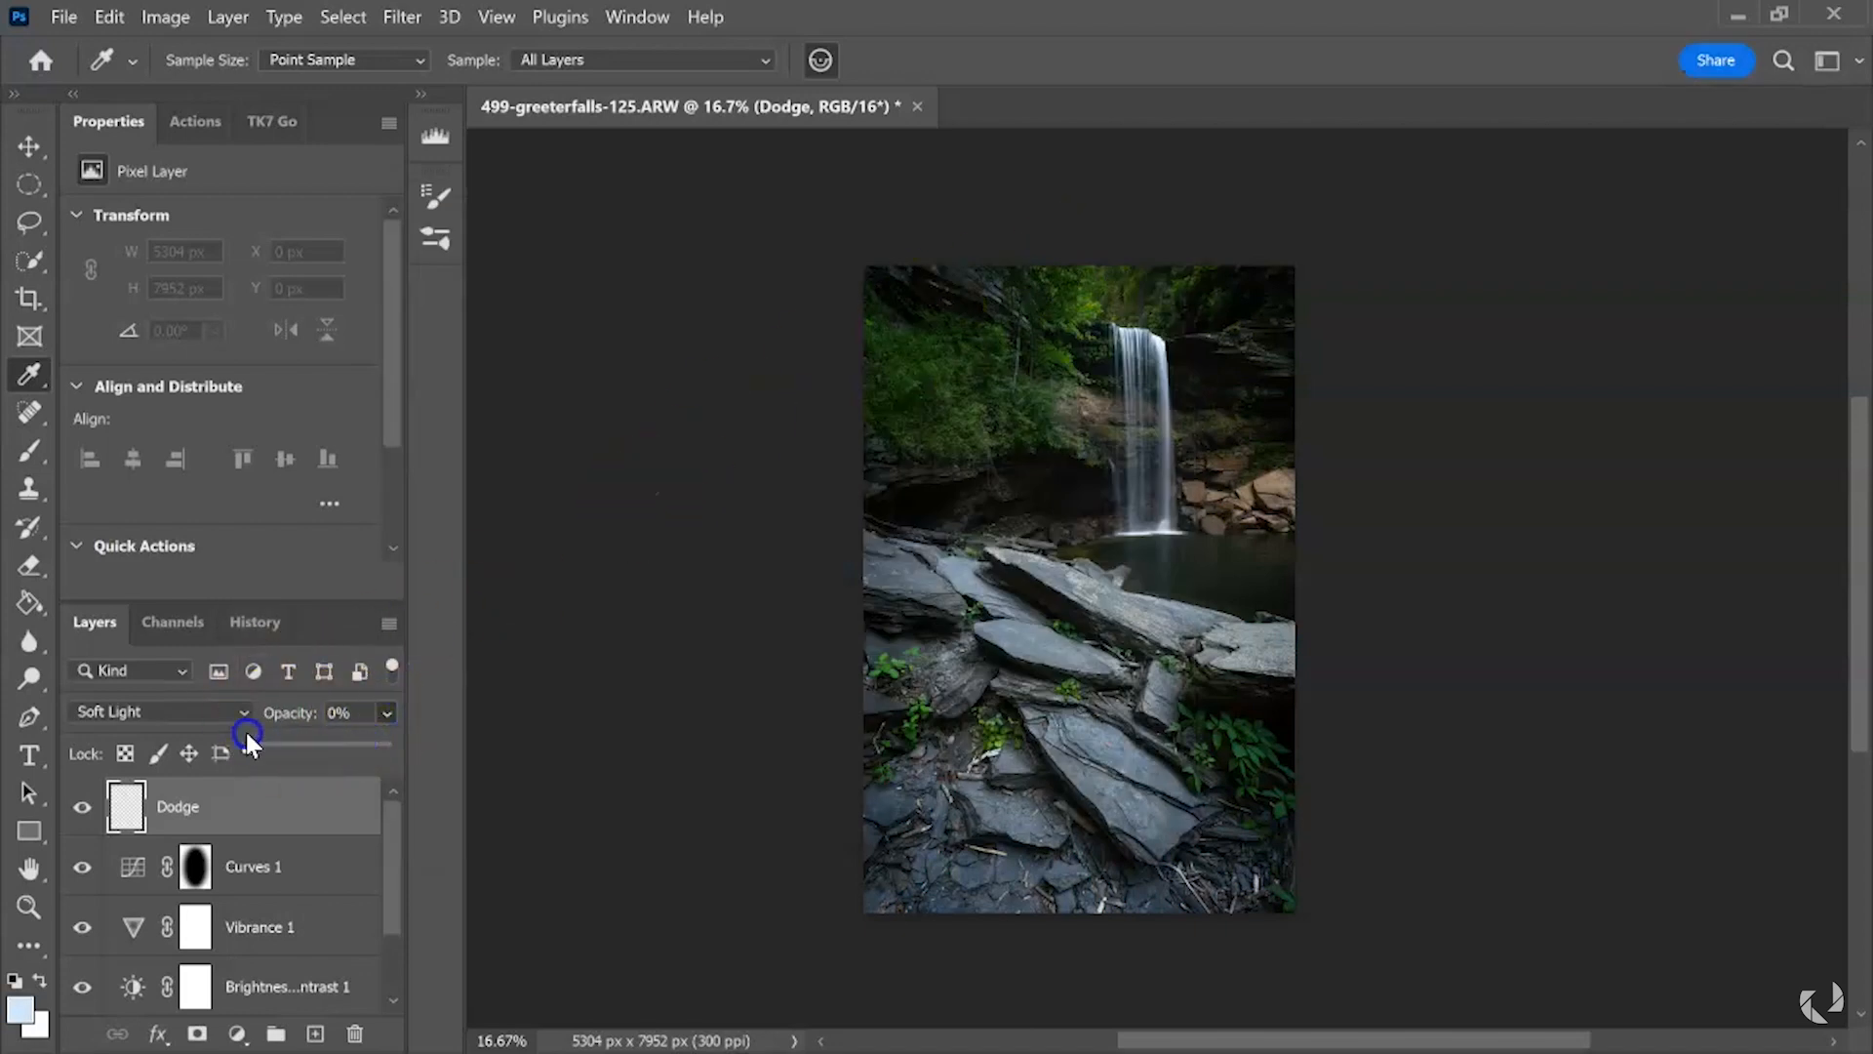
- Paint over the central foreground rocks on the Dodge layer with the Brush enlarged to size 600, and set the layer's opacity to 24%
{"action": "left_click", "coordinate": [30, 450]}
{"action": "key", "text": "bracketright"}
{"action": "key", "text": "bracketright"}
{"action": "key", "text": "bracketright"}
{"action": "key", "text": "bracketright"}
{"action": "key", "text": "bracketright"}
{"action": "key", "text": "bracketright"}
{"action": "key", "text": "bracketright"}
{"action": "left_click_drag", "start_coordinate": [999, 634], "coordinate": [1075, 640]}
{"action": "mouse_move", "coordinate": [1036, 561]}
{"action": "left_mouse_down"}
{"action": "mouse_move", "coordinate": [1138, 621]}
{"action": "mouse_move", "coordinate": [1066, 726]}
{"action": "left_mouse_up"}
{"action": "key", "text": "bracketright"}
{"action": "key", "text": "bracketright"}
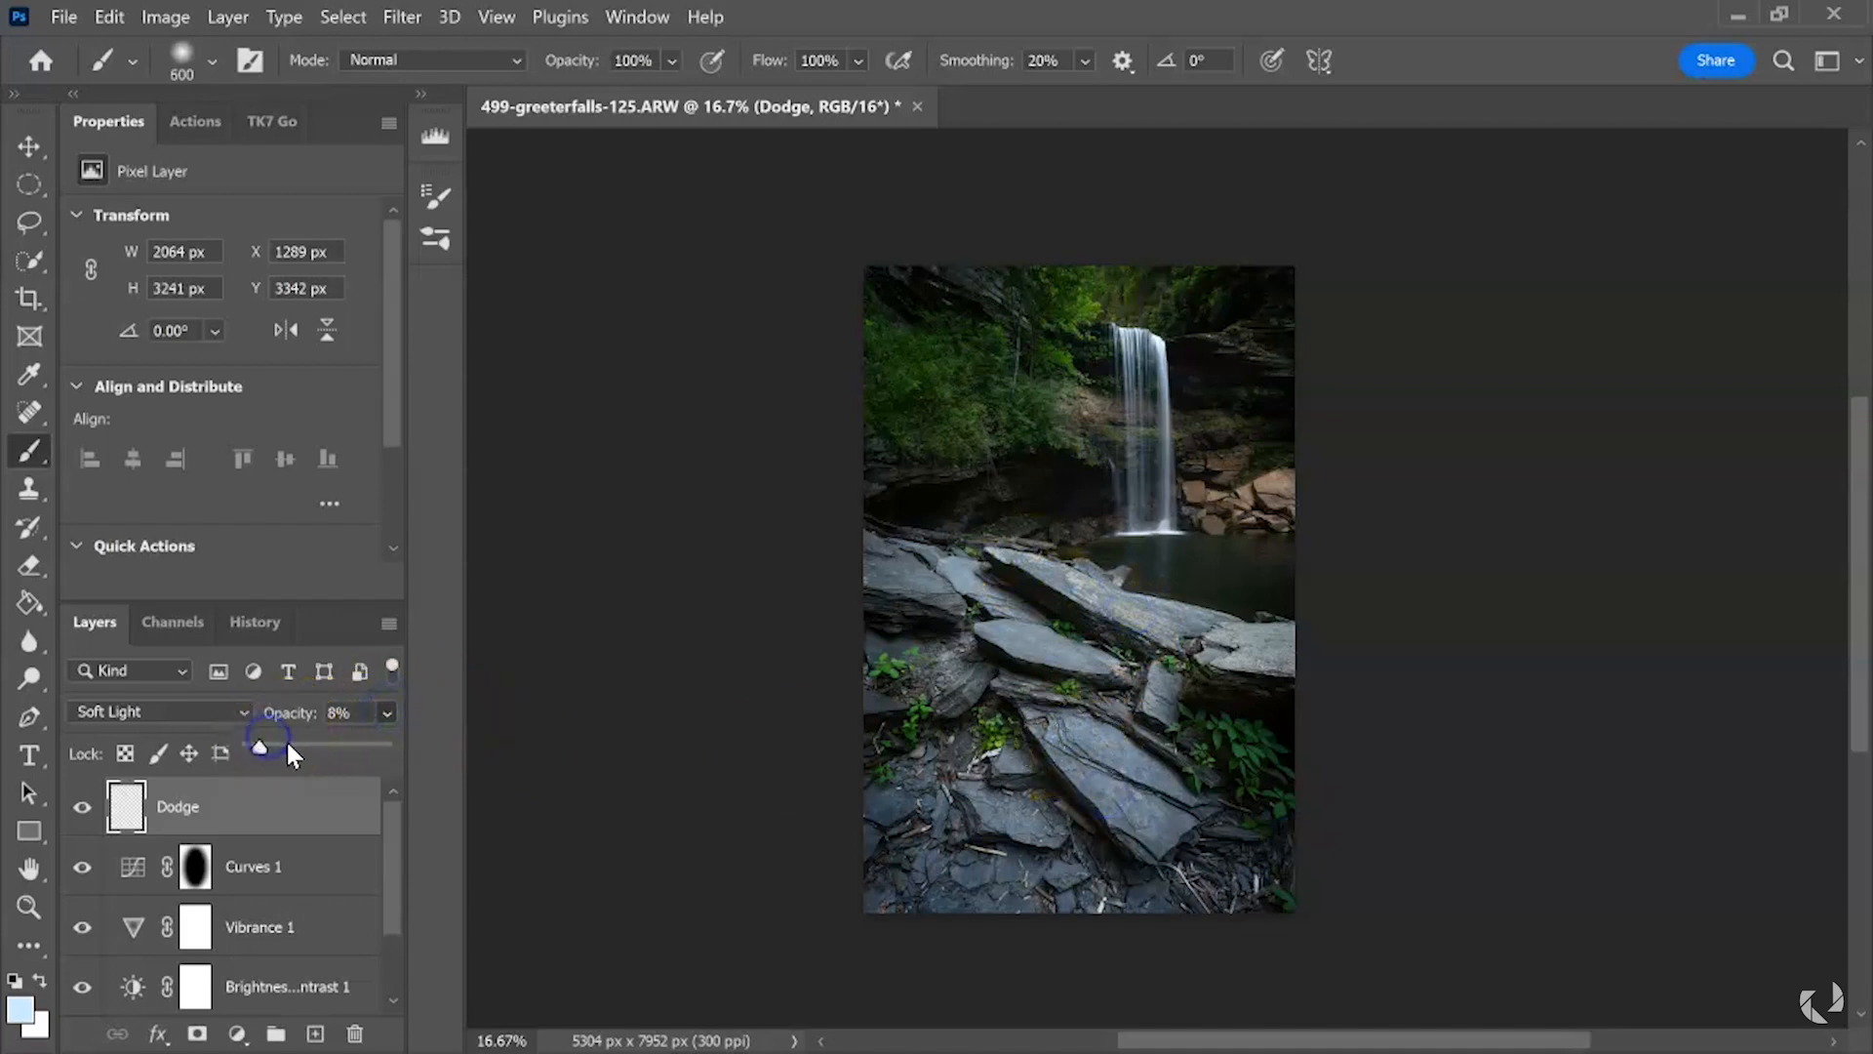
{"action": "mouse_move", "coordinate": [275, 740]}
{"action": "left_mouse_down"}
{"action": "mouse_move", "coordinate": [313, 745]}
{"action": "mouse_move", "coordinate": [297, 758]}
{"action": "left_mouse_up"}
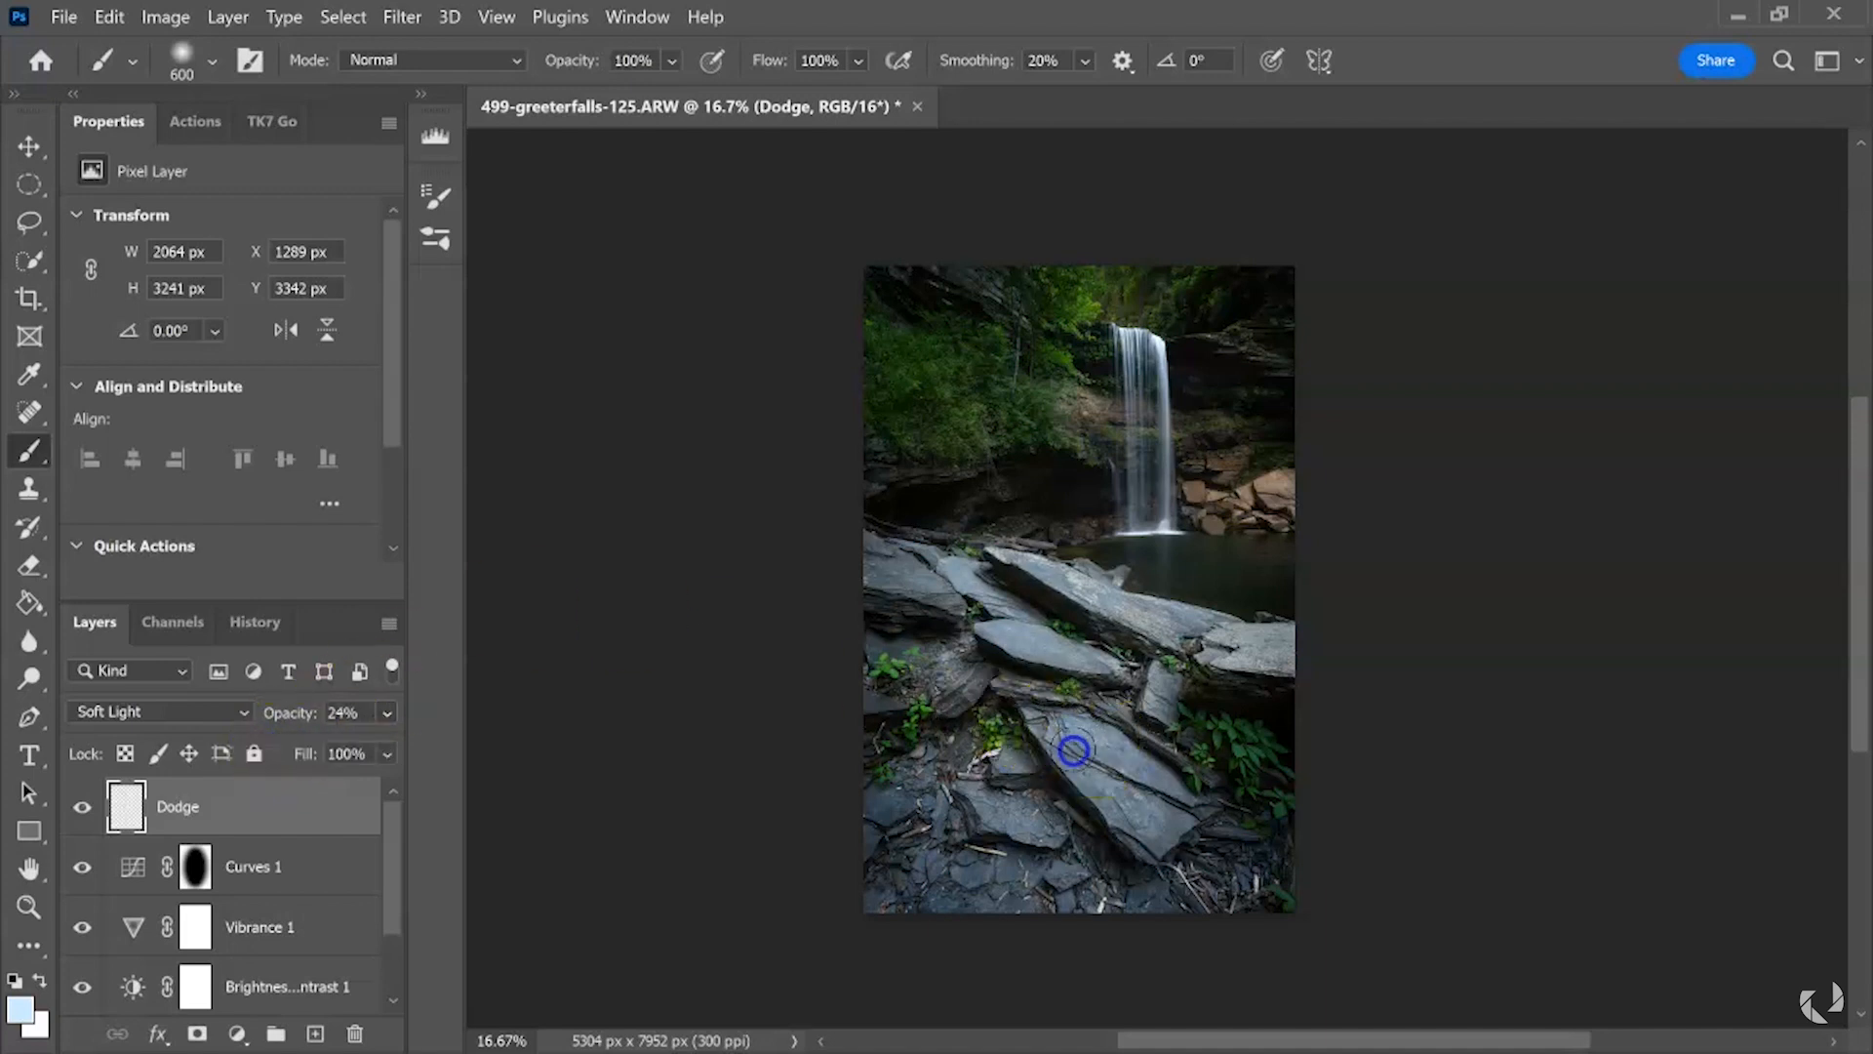
- Brighten the individual foreground rocks on the Dodge layer with the Brush at size 300, and set the layer's opacity to 12%
{"action": "key", "text": "bracketleft"}
{"action": "key", "text": "bracketleft"}
{"action": "left_click_drag", "start_coordinate": [1175, 673], "coordinate": [1146, 621]}
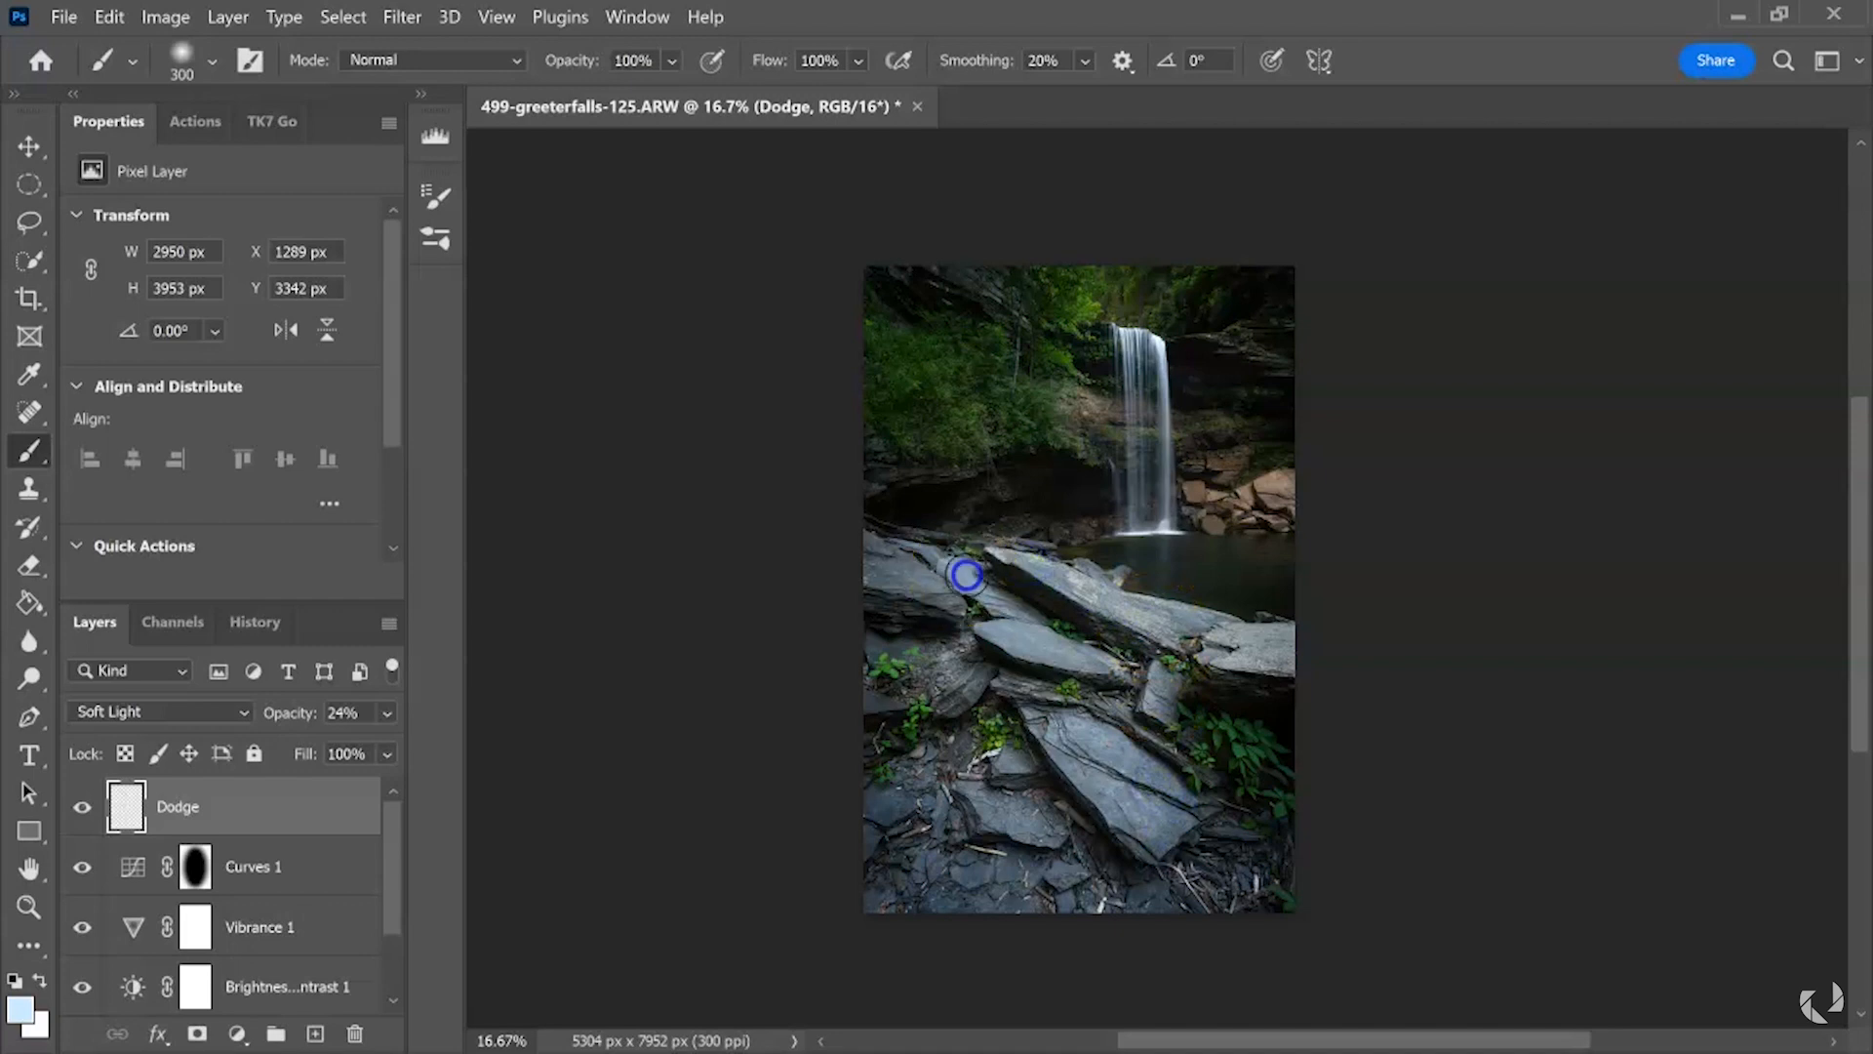
{"action": "mouse_move", "coordinate": [981, 675]}
{"action": "left_mouse_down"}
{"action": "mouse_move", "coordinate": [957, 682]}
{"action": "mouse_move", "coordinate": [1032, 689]}
{"action": "left_mouse_up"}
{"action": "left_click_drag", "start_coordinate": [1222, 683], "coordinate": [1224, 658]}
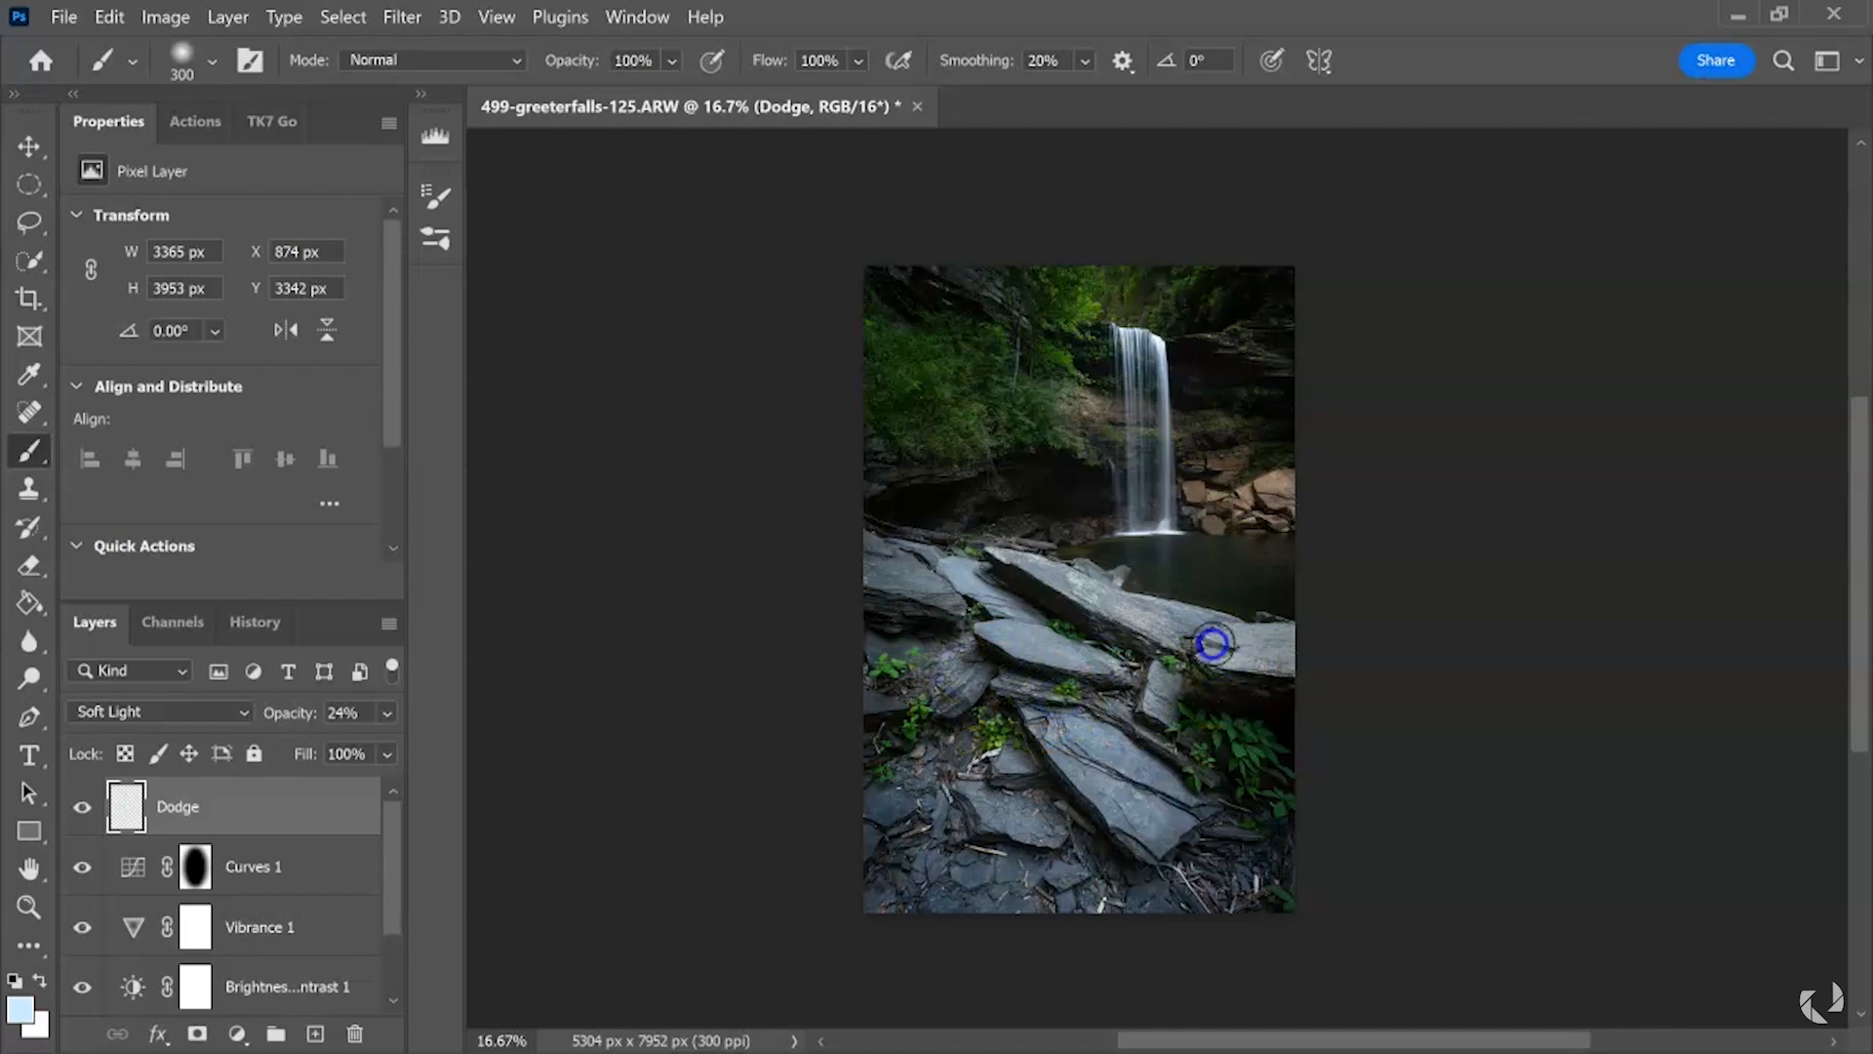
{"action": "mouse_move", "coordinate": [906, 572]}
{"action": "left_mouse_down"}
{"action": "mouse_move", "coordinate": [1039, 586]}
{"action": "mouse_move", "coordinate": [1048, 542]}
{"action": "mouse_move", "coordinate": [1017, 676]}
{"action": "mouse_move", "coordinate": [1057, 816]}
{"action": "mouse_move", "coordinate": [1154, 843]}
{"action": "mouse_move", "coordinate": [1109, 632]}
{"action": "mouse_move", "coordinate": [1021, 757]}
{"action": "left_mouse_up"}
{"action": "key", "text": "ctrl+z"}
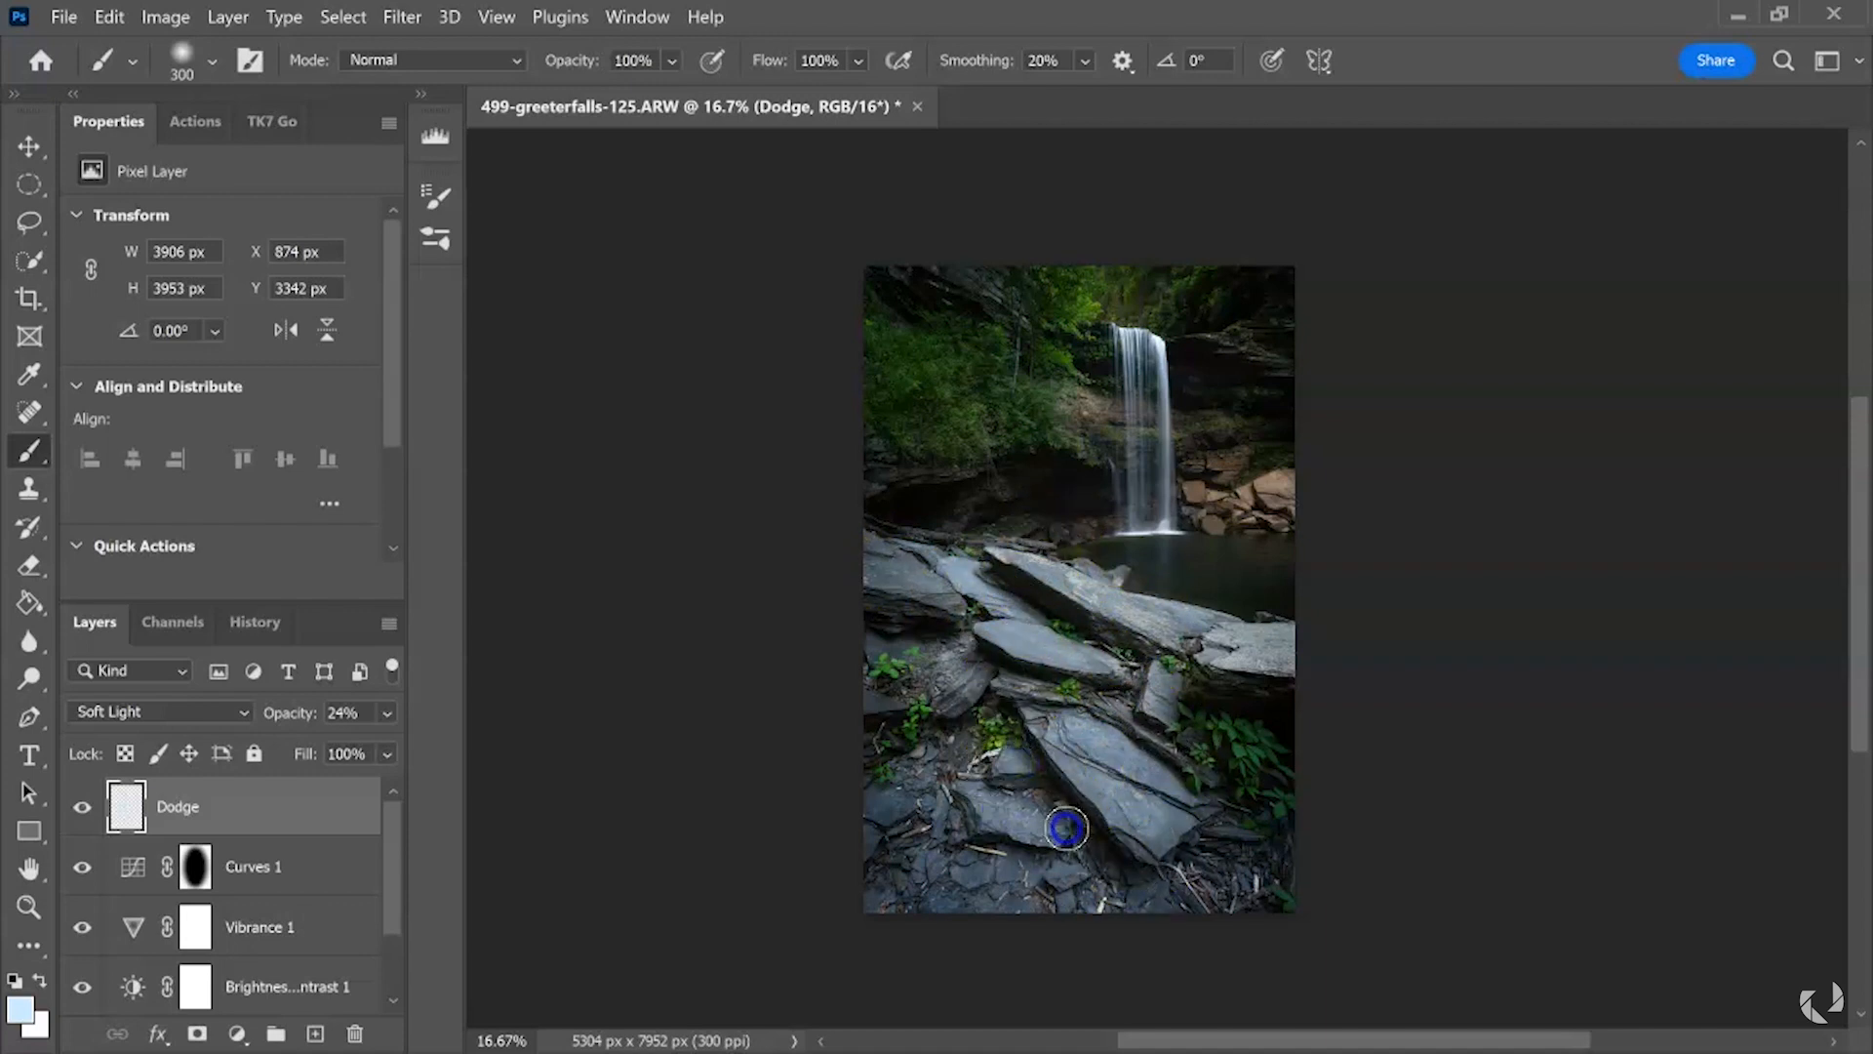
{"action": "mouse_move", "coordinate": [1041, 827]}
{"action": "left_mouse_down"}
{"action": "mouse_move", "coordinate": [1097, 806]}
{"action": "mouse_move", "coordinate": [1136, 707]}
{"action": "mouse_move", "coordinate": [1198, 673]}
{"action": "mouse_move", "coordinate": [1159, 689]}
{"action": "left_mouse_up"}
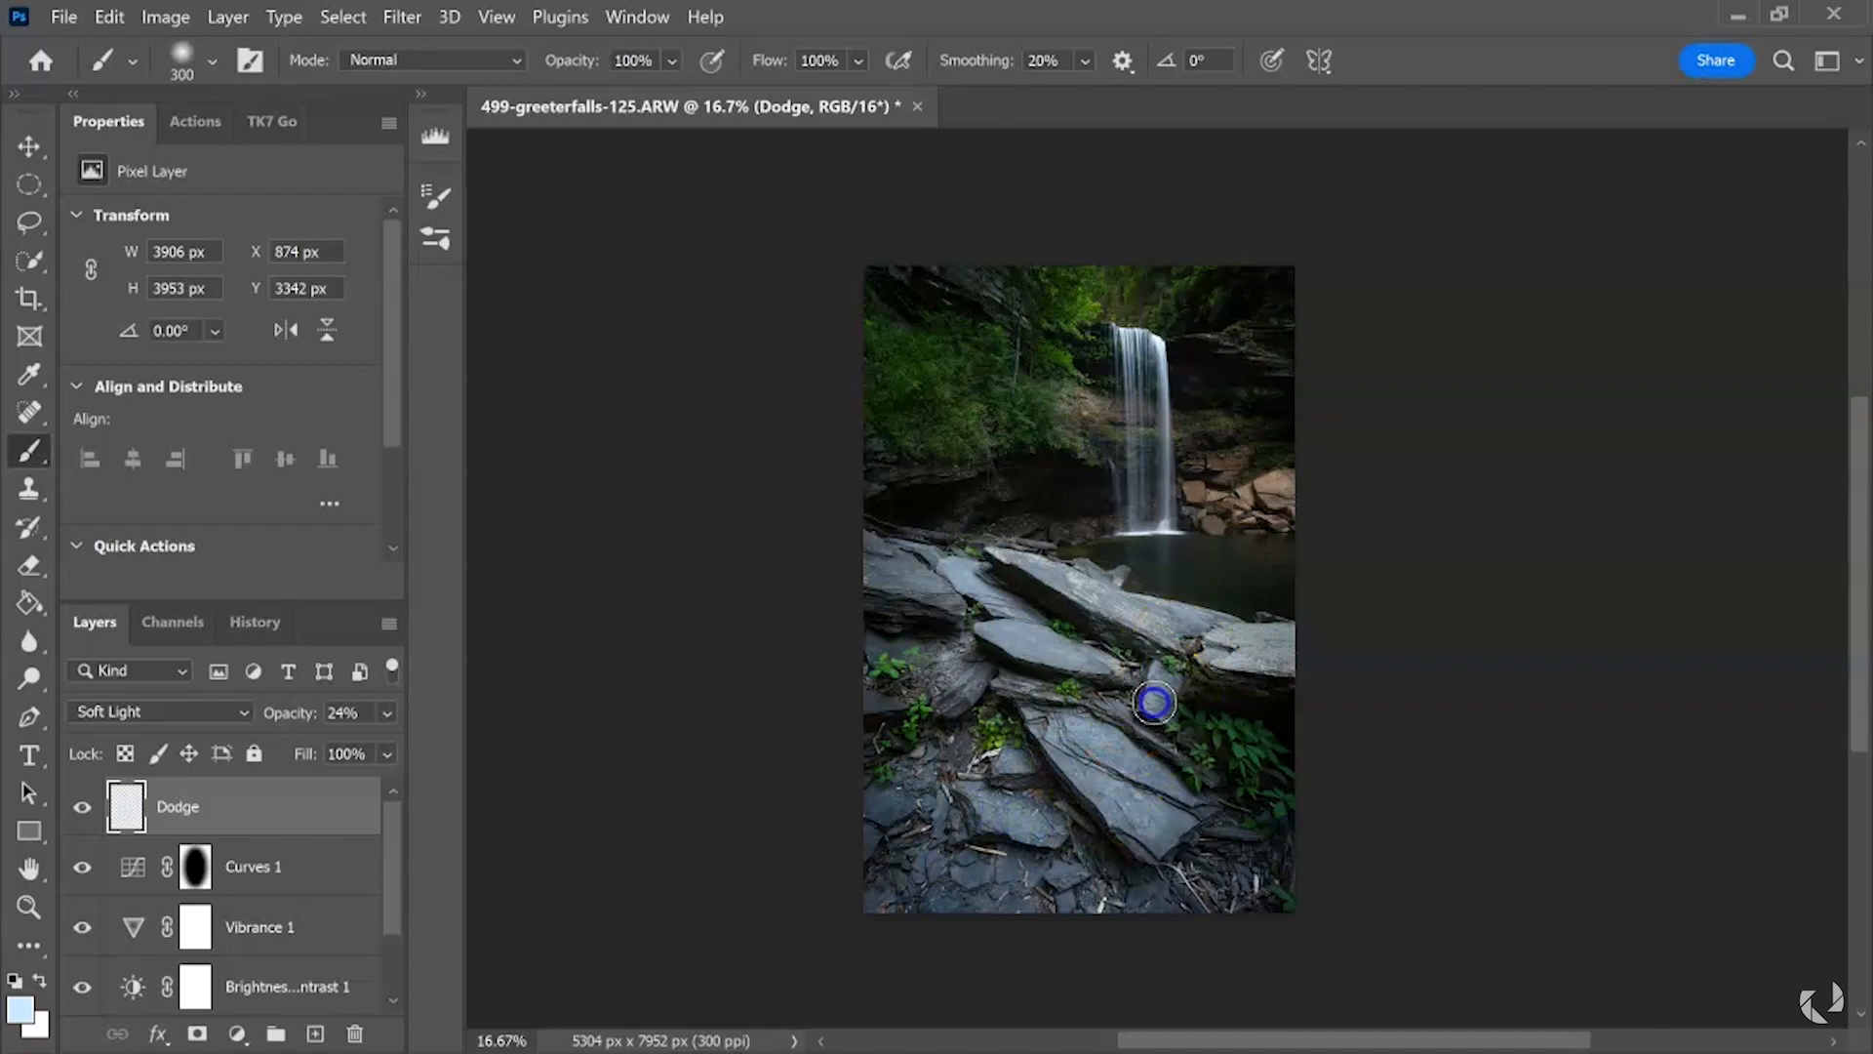
{"action": "mouse_move", "coordinate": [1049, 568]}
{"action": "left_mouse_down"}
{"action": "mouse_move", "coordinate": [966, 567]}
{"action": "mouse_move", "coordinate": [1061, 585]}
{"action": "mouse_move", "coordinate": [1026, 648]}
{"action": "mouse_move", "coordinate": [1080, 744]}
{"action": "mouse_move", "coordinate": [1018, 776]}
{"action": "mouse_move", "coordinate": [1023, 837]}
{"action": "mouse_move", "coordinate": [1082, 752]}
{"action": "mouse_move", "coordinate": [1035, 797]}
{"action": "mouse_move", "coordinate": [1020, 784]}
{"action": "mouse_move", "coordinate": [1020, 816]}
{"action": "mouse_move", "coordinate": [1039, 746]}
{"action": "mouse_move", "coordinate": [1014, 689]}
{"action": "mouse_move", "coordinate": [976, 745]}
{"action": "mouse_move", "coordinate": [1023, 826]}
{"action": "left_mouse_up"}
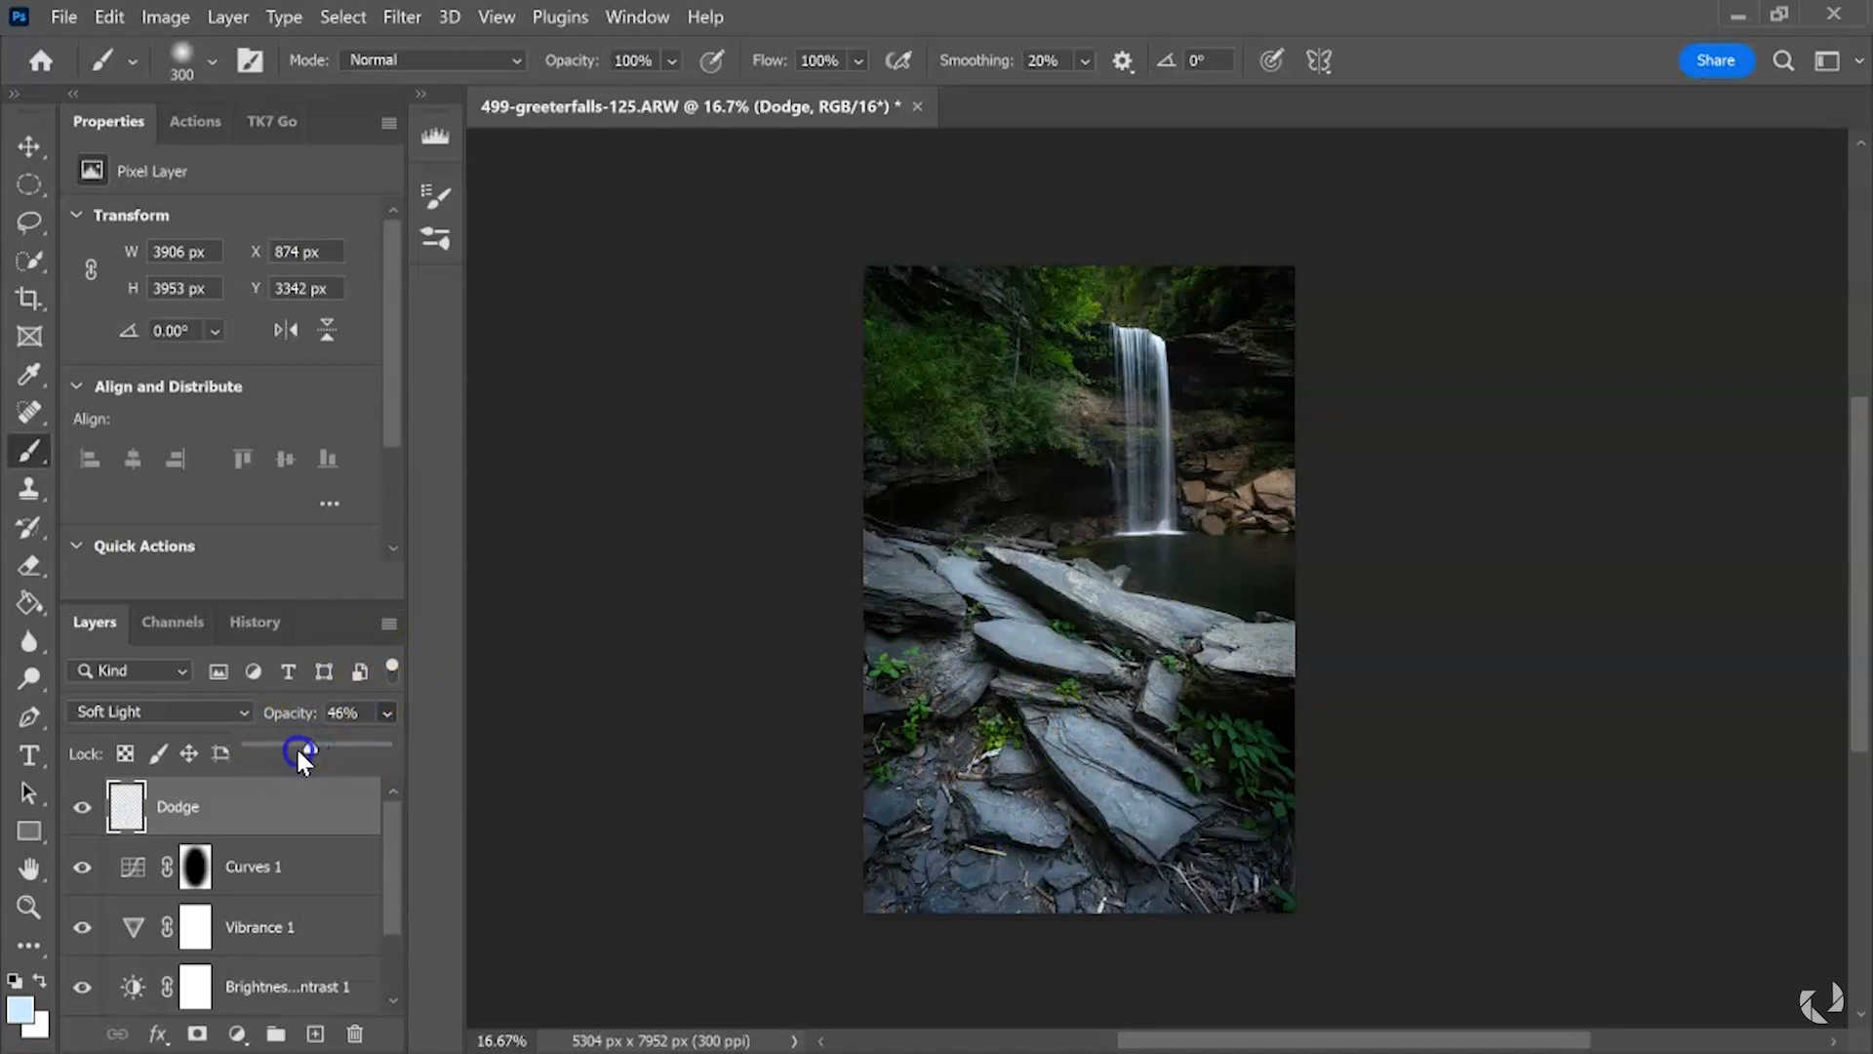
{"action": "left_click_drag", "start_coordinate": [287, 751], "coordinate": [273, 753]}
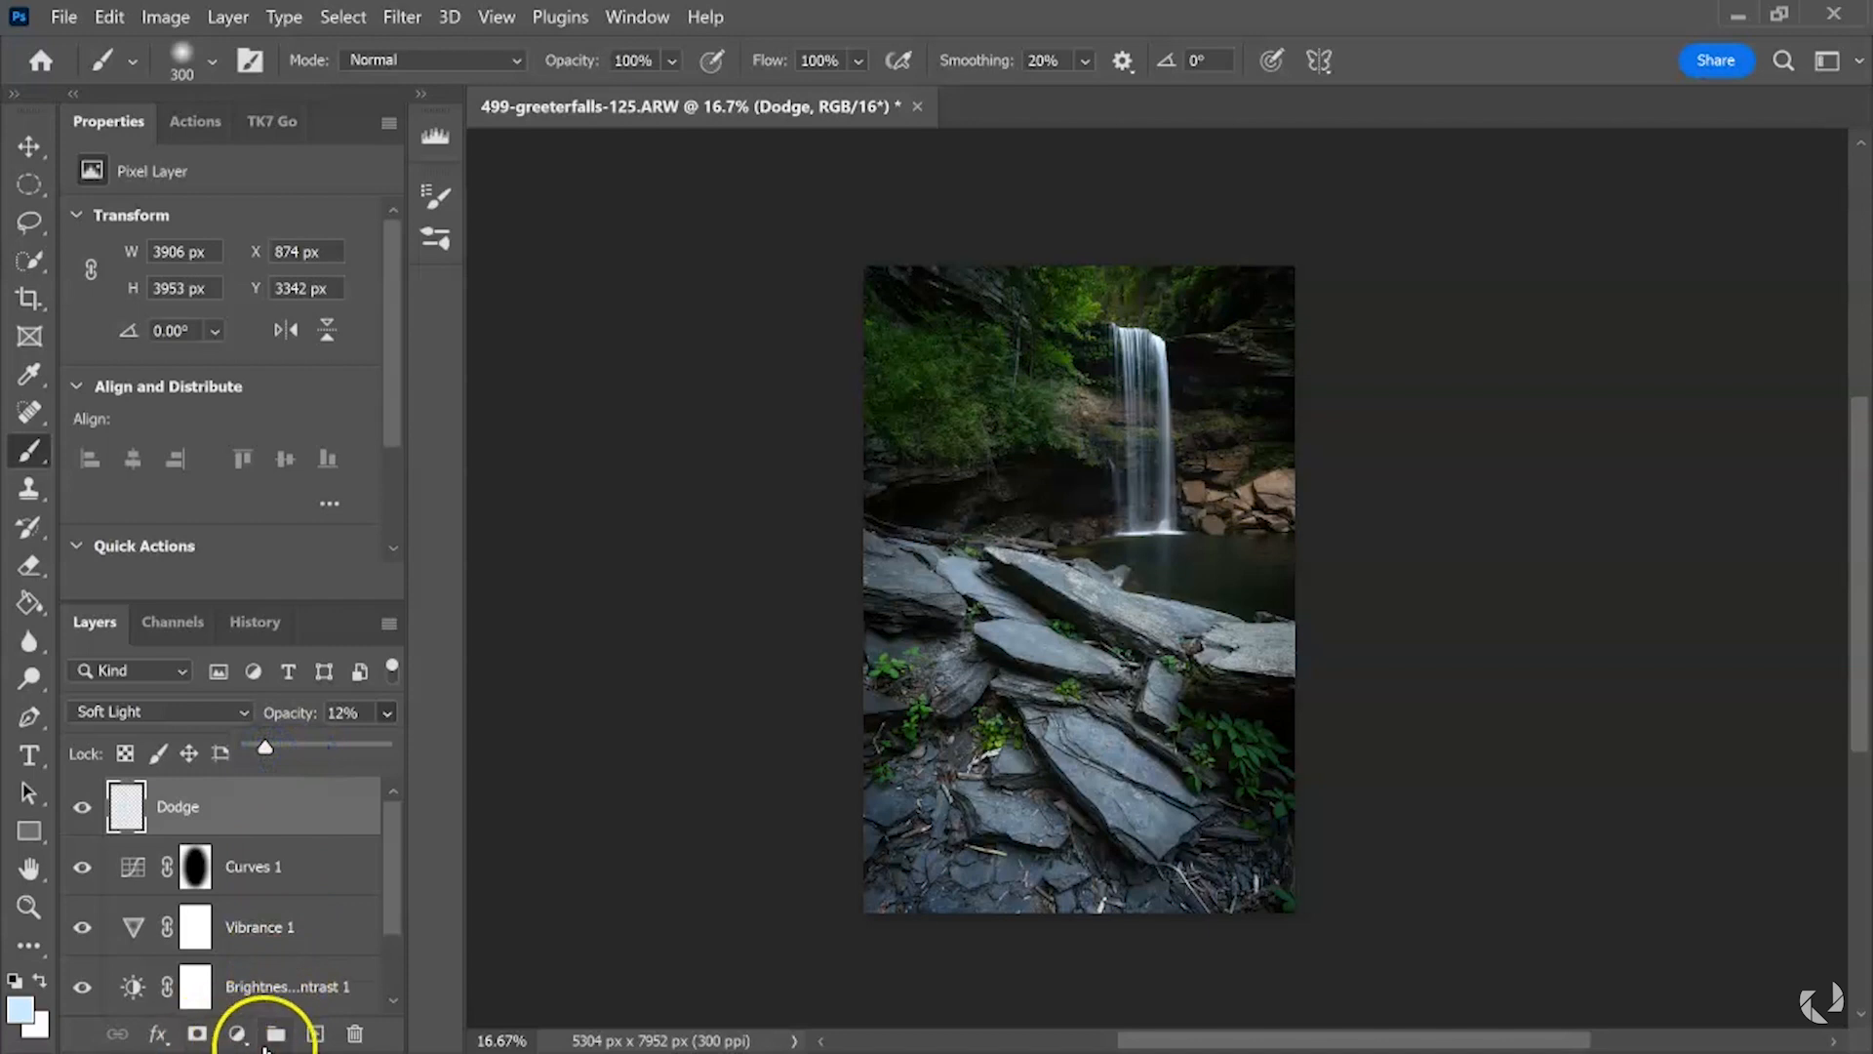
- Create a new layer named Burn above the Dodge layer and set its blend mode to Soft Light
{"action": "left_click", "coordinate": [315, 1033]}
{"action": "double_click", "coordinate": [193, 815]}
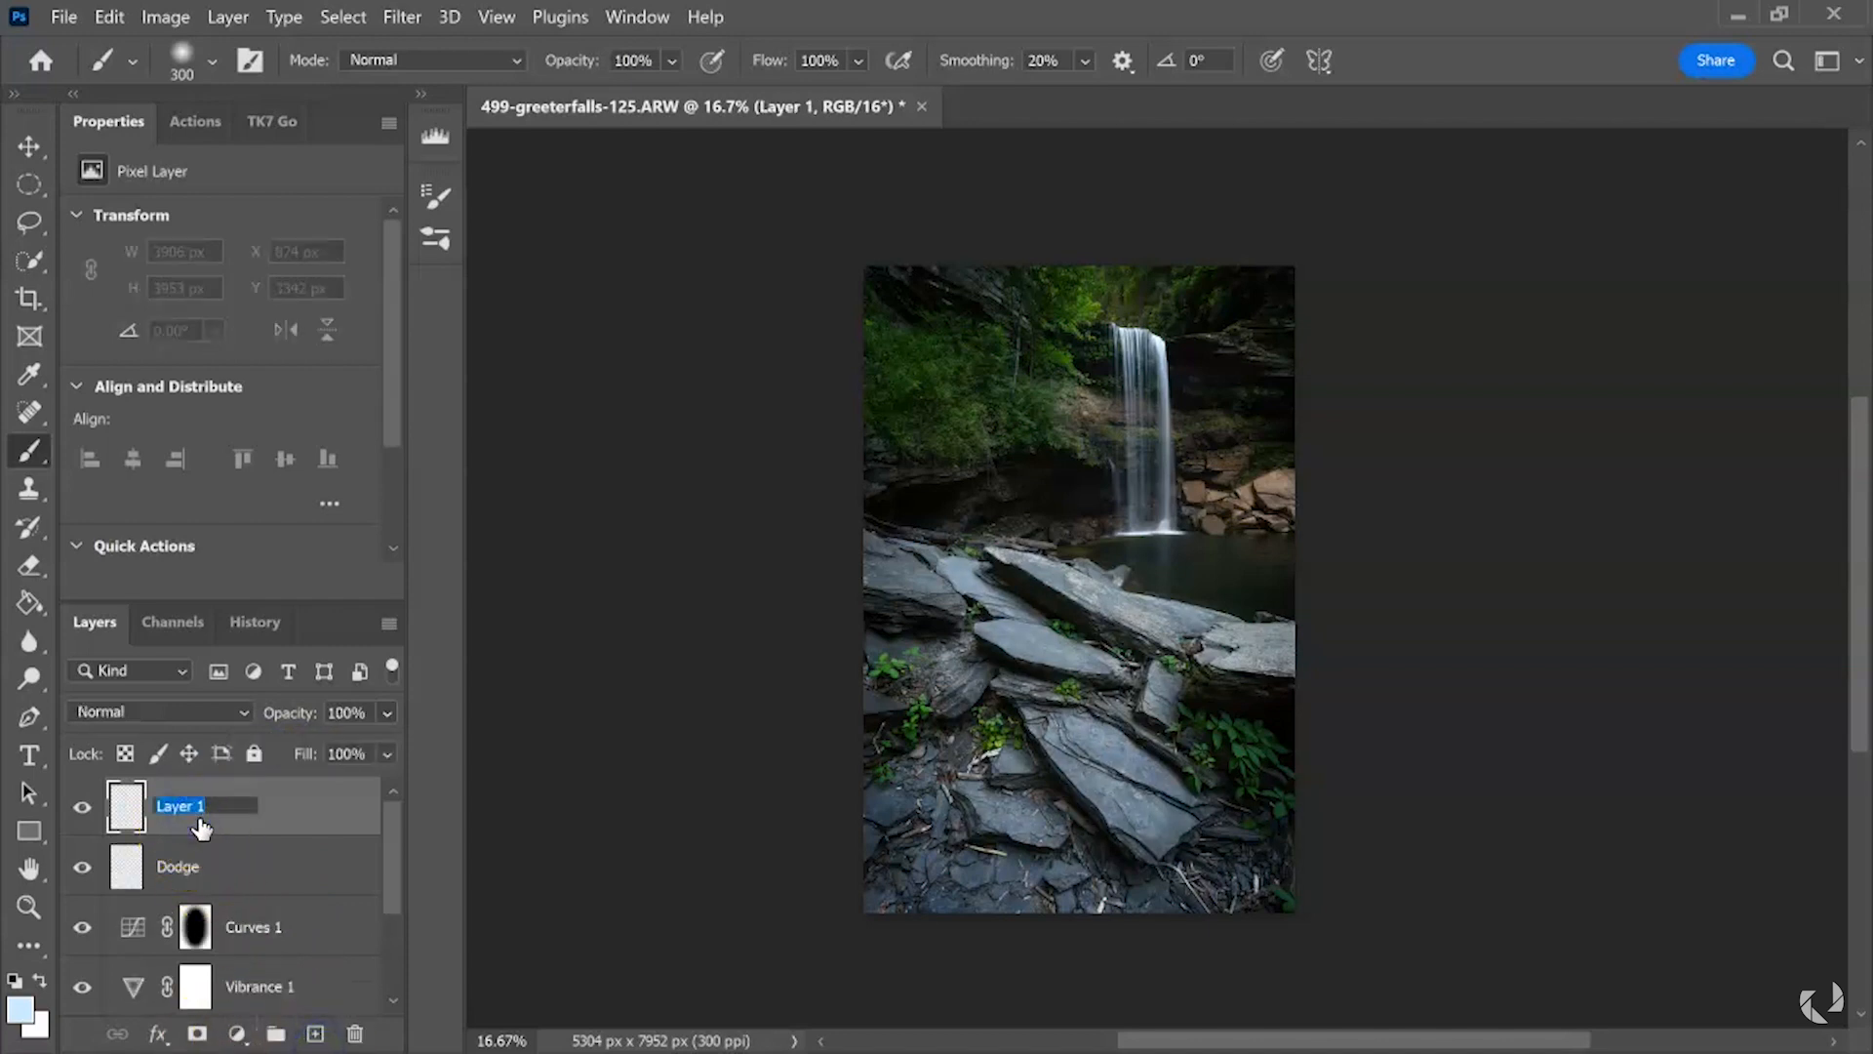
{"action": "type", "text": "Burn"}
{"action": "key", "text": "Return"}
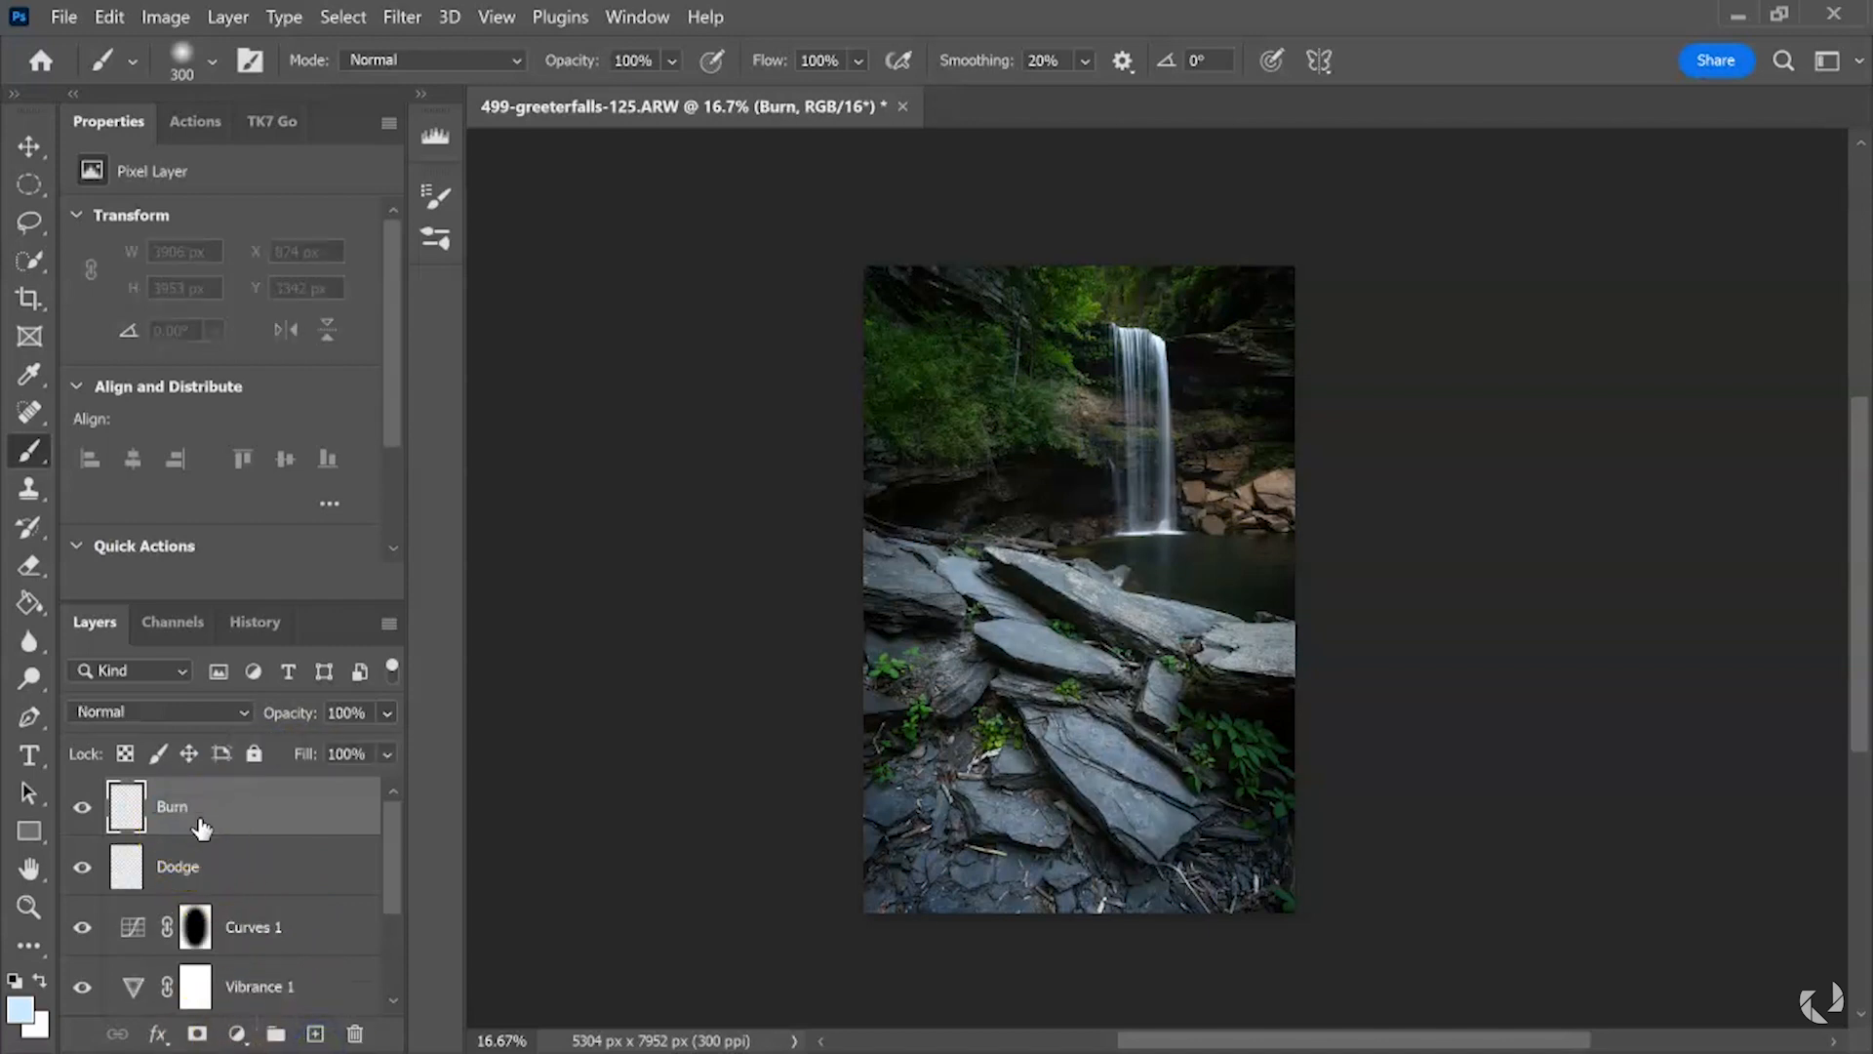
{"action": "left_click", "coordinate": [195, 722]}
{"action": "left_click", "coordinate": [222, 694]}
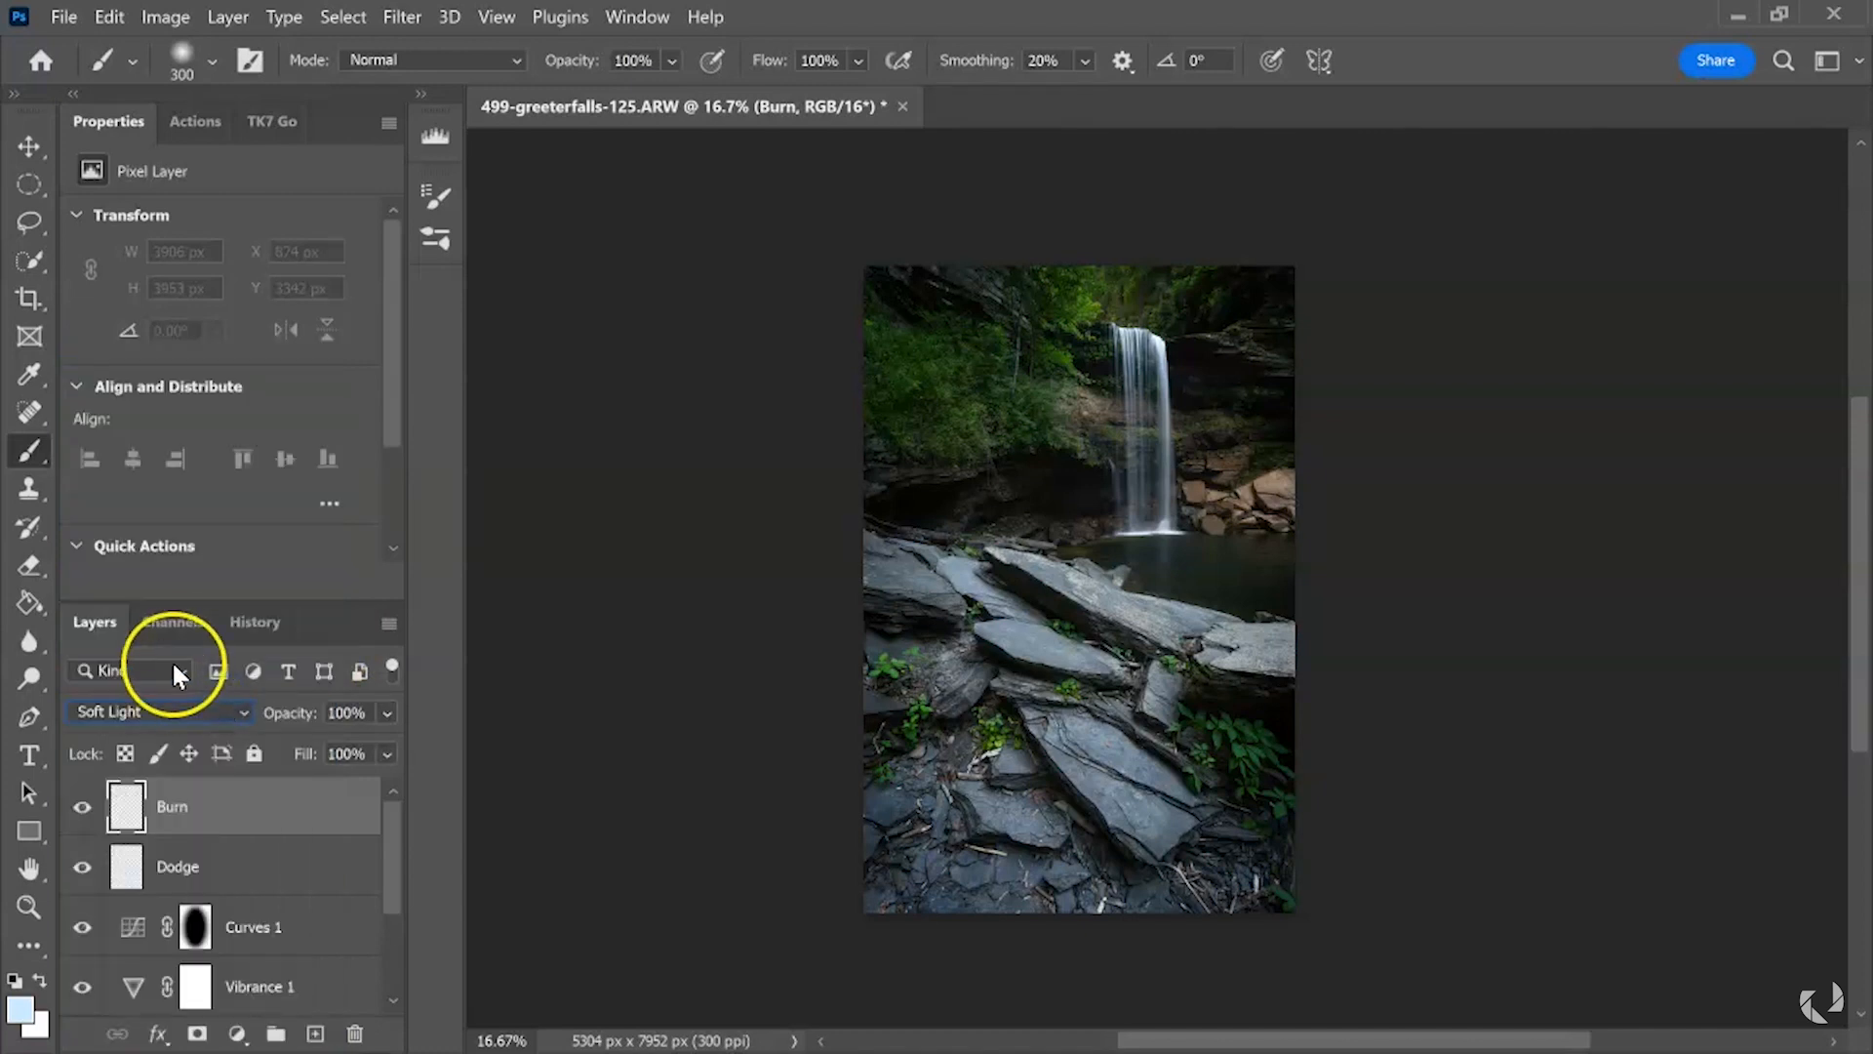
- Set the foreground color to near-black #121314 and lower the Burn layer's opacity to 9%
{"action": "left_click", "coordinate": [19, 1008]}
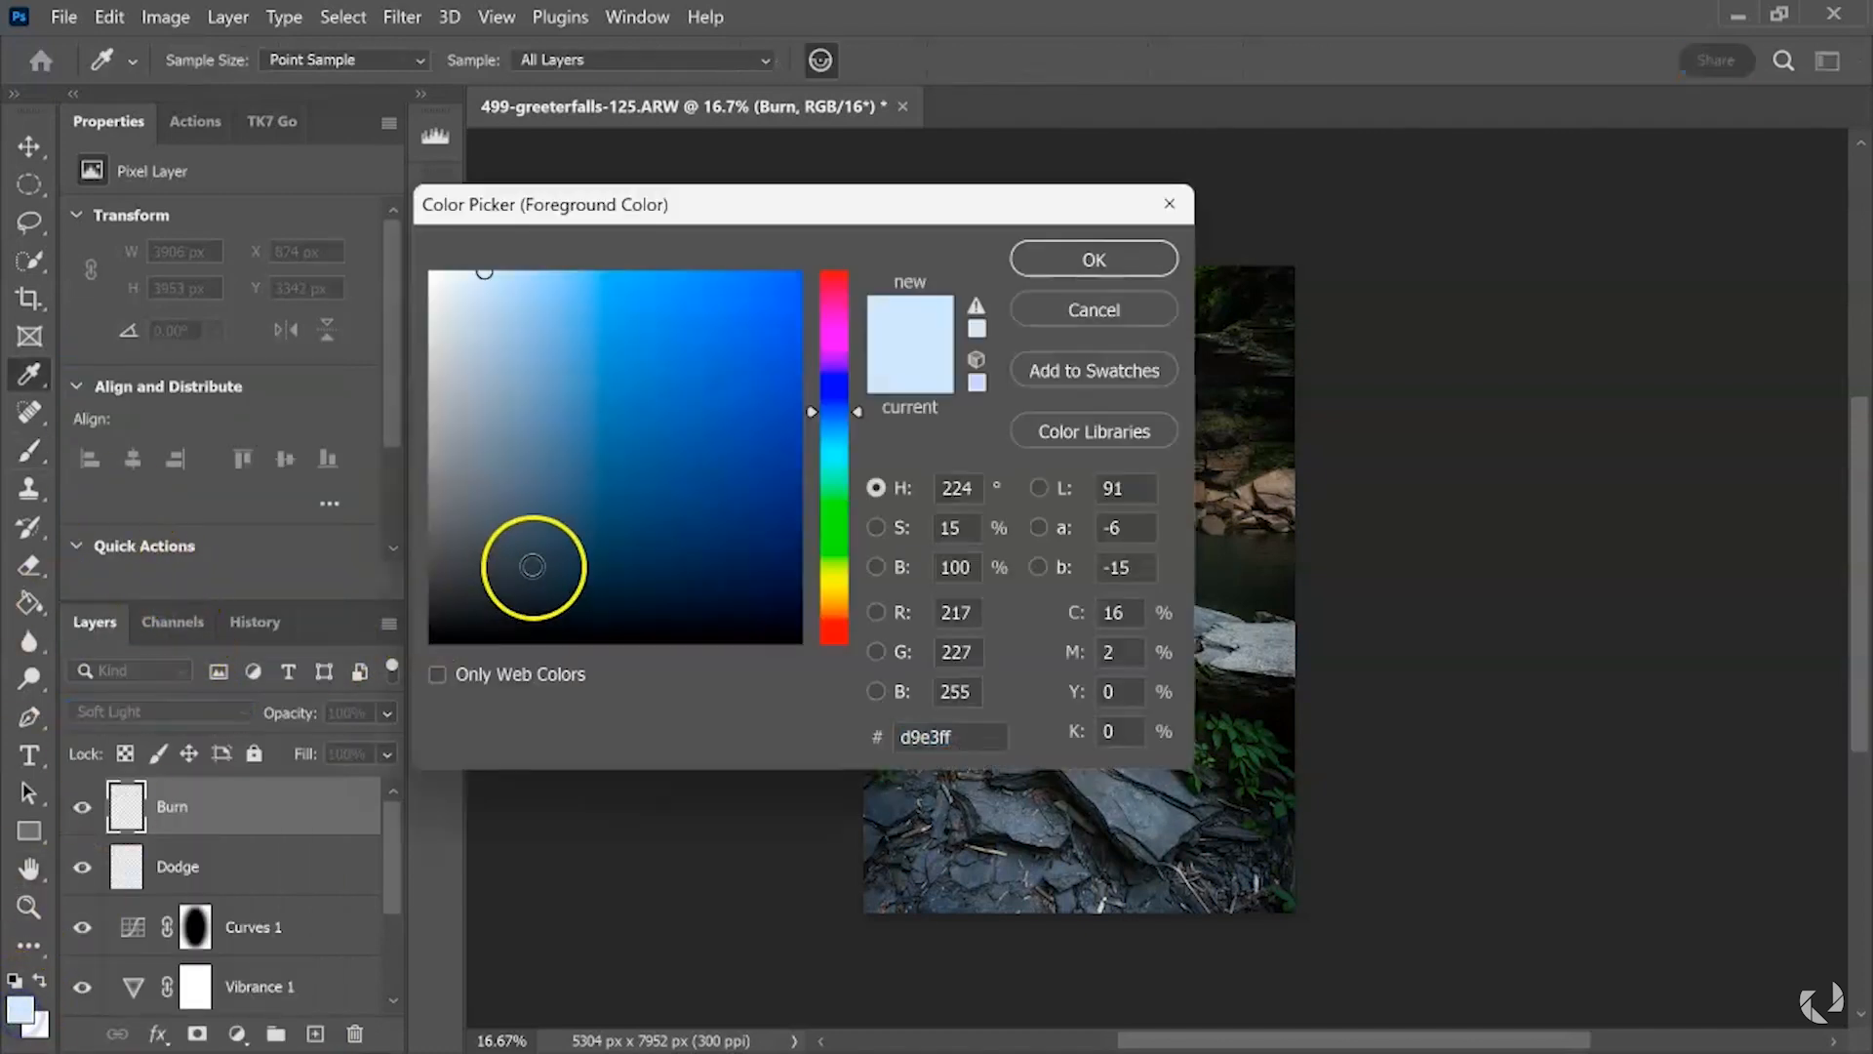
{"action": "mouse_move", "coordinate": [544, 282]}
{"action": "left_mouse_down"}
{"action": "mouse_move", "coordinate": [489, 289]}
{"action": "mouse_move", "coordinate": [468, 627]}
{"action": "left_mouse_up"}
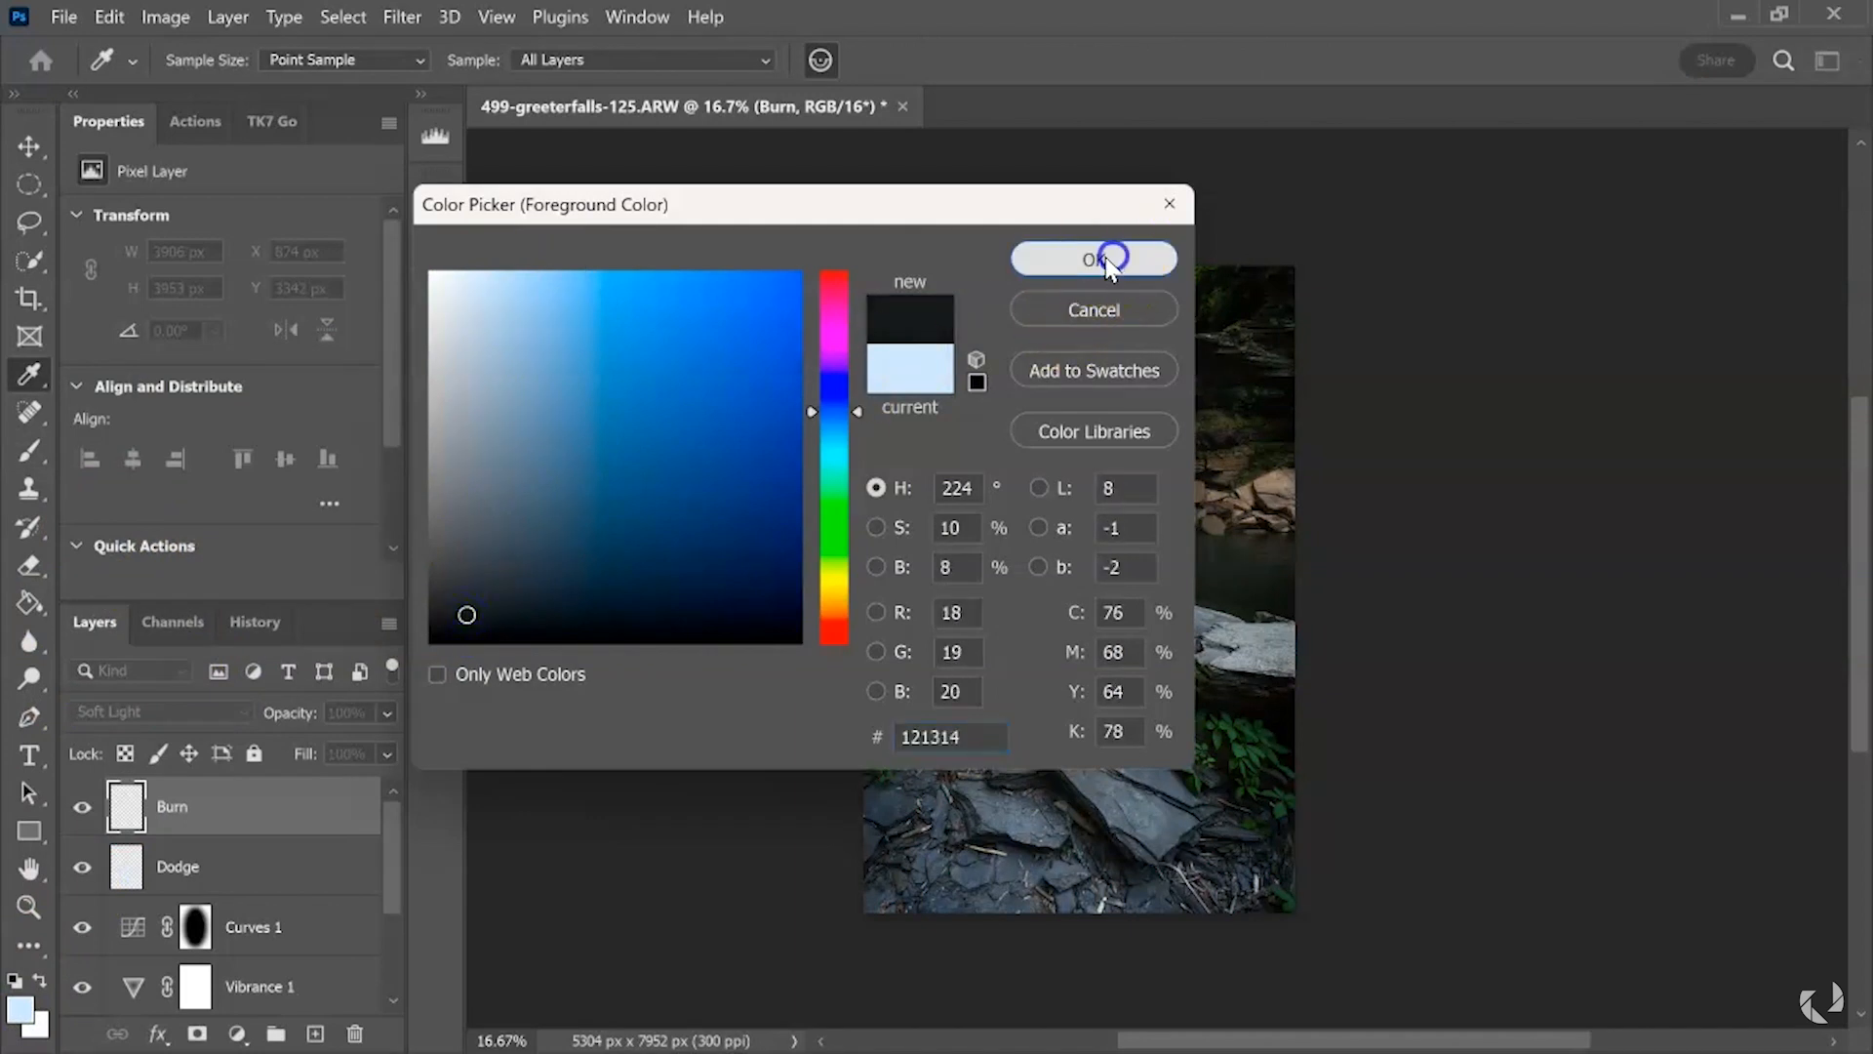
{"action": "left_click", "coordinate": [1106, 259]}
{"action": "left_click", "coordinate": [387, 712]}
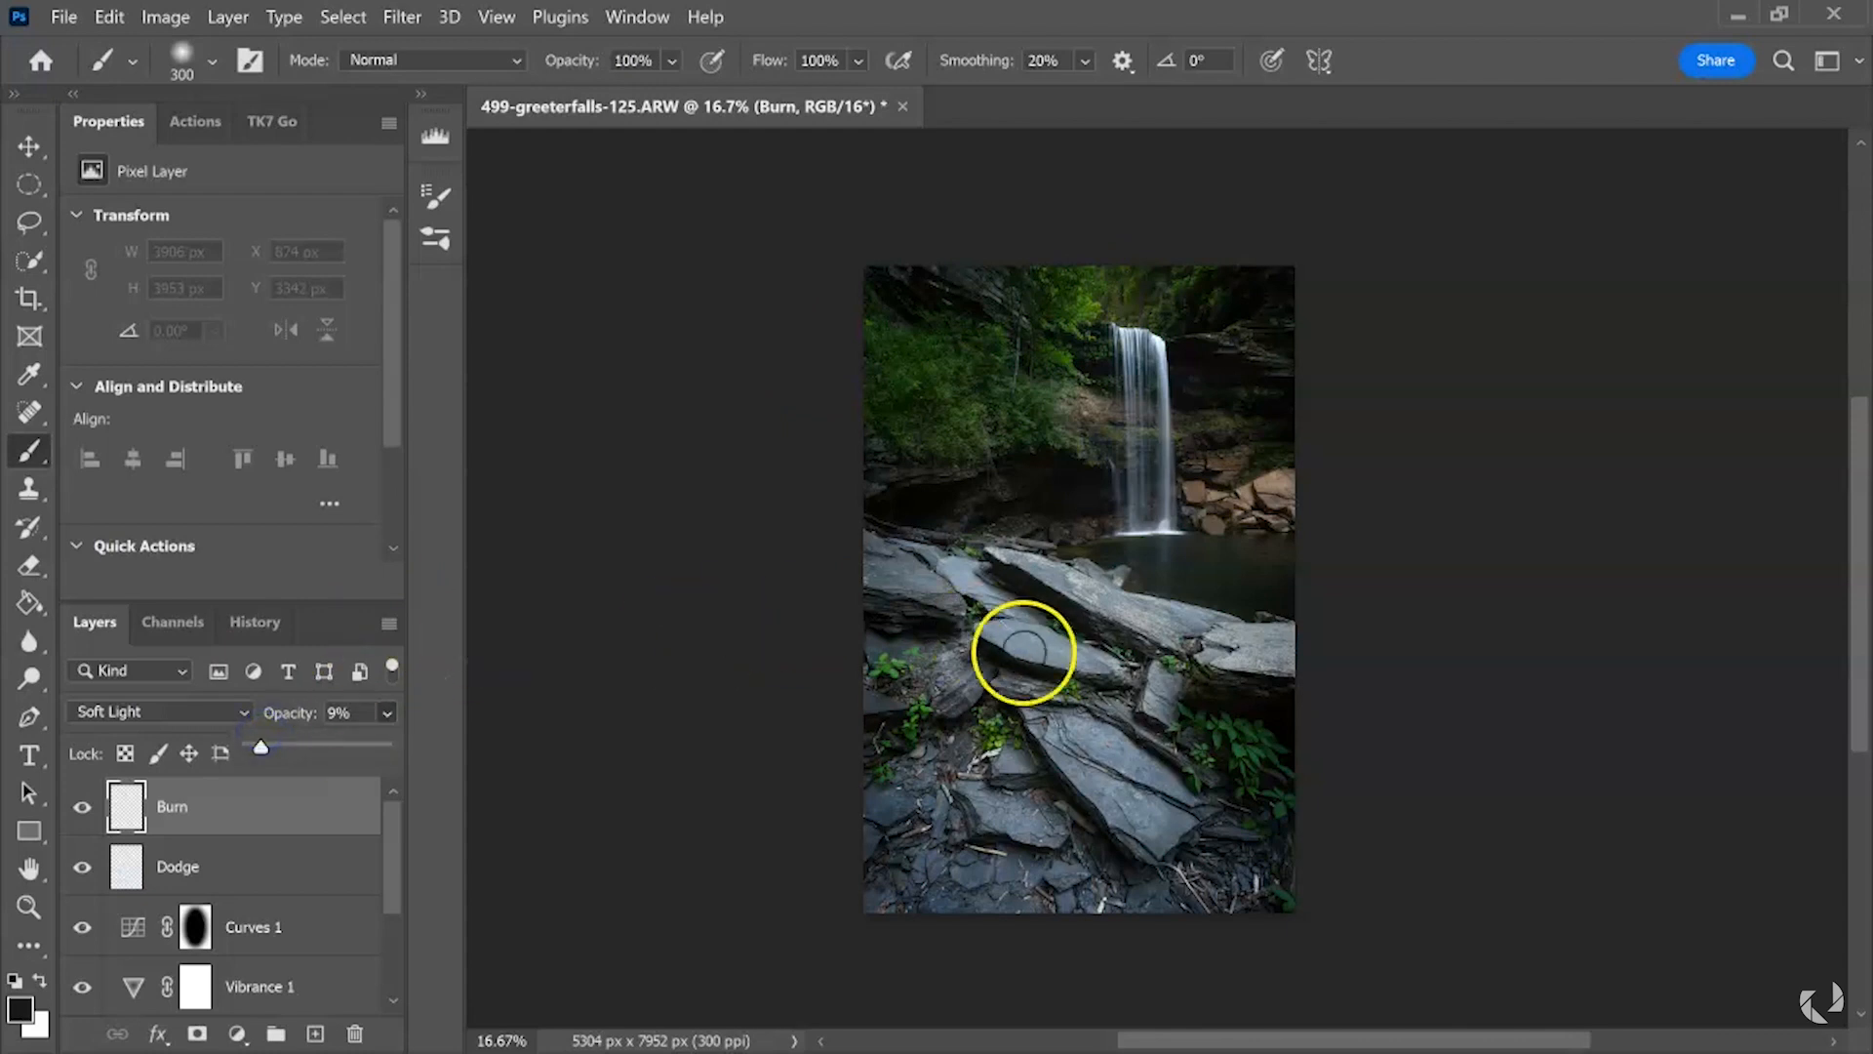
- Paint along the shadowed edges and gaps of the central foreground rocks on the Burn layer, and raise its opacity to 16%
{"action": "left_click", "coordinate": [1039, 717]}
{"action": "key", "text": "]"}
{"action": "key", "text": "]"}
{"action": "key", "text": "["}
{"action": "key", "text": "["}
{"action": "mouse_move", "coordinate": [1003, 668]}
{"action": "left_mouse_down"}
{"action": "mouse_move", "coordinate": [1113, 688]}
{"action": "mouse_move", "coordinate": [1007, 577]}
{"action": "mouse_move", "coordinate": [1127, 645]}
{"action": "mouse_move", "coordinate": [1102, 632]}
{"action": "mouse_move", "coordinate": [1022, 676]}
{"action": "mouse_move", "coordinate": [1108, 692]}
{"action": "mouse_move", "coordinate": [1010, 703]}
{"action": "mouse_move", "coordinate": [1084, 744]}
{"action": "mouse_move", "coordinate": [1055, 772]}
{"action": "left_mouse_up"}
{"action": "mouse_move", "coordinate": [1028, 855]}
{"action": "left_mouse_down"}
{"action": "mouse_move", "coordinate": [964, 827]}
{"action": "mouse_move", "coordinate": [958, 801]}
{"action": "mouse_move", "coordinate": [1015, 795]}
{"action": "mouse_move", "coordinate": [1014, 778]}
{"action": "mouse_move", "coordinate": [1059, 806]}
{"action": "left_mouse_up"}
{"action": "left_click", "coordinate": [386, 712]}
{"action": "left_click_drag", "start_coordinate": [263, 746], "coordinate": [281, 751]}
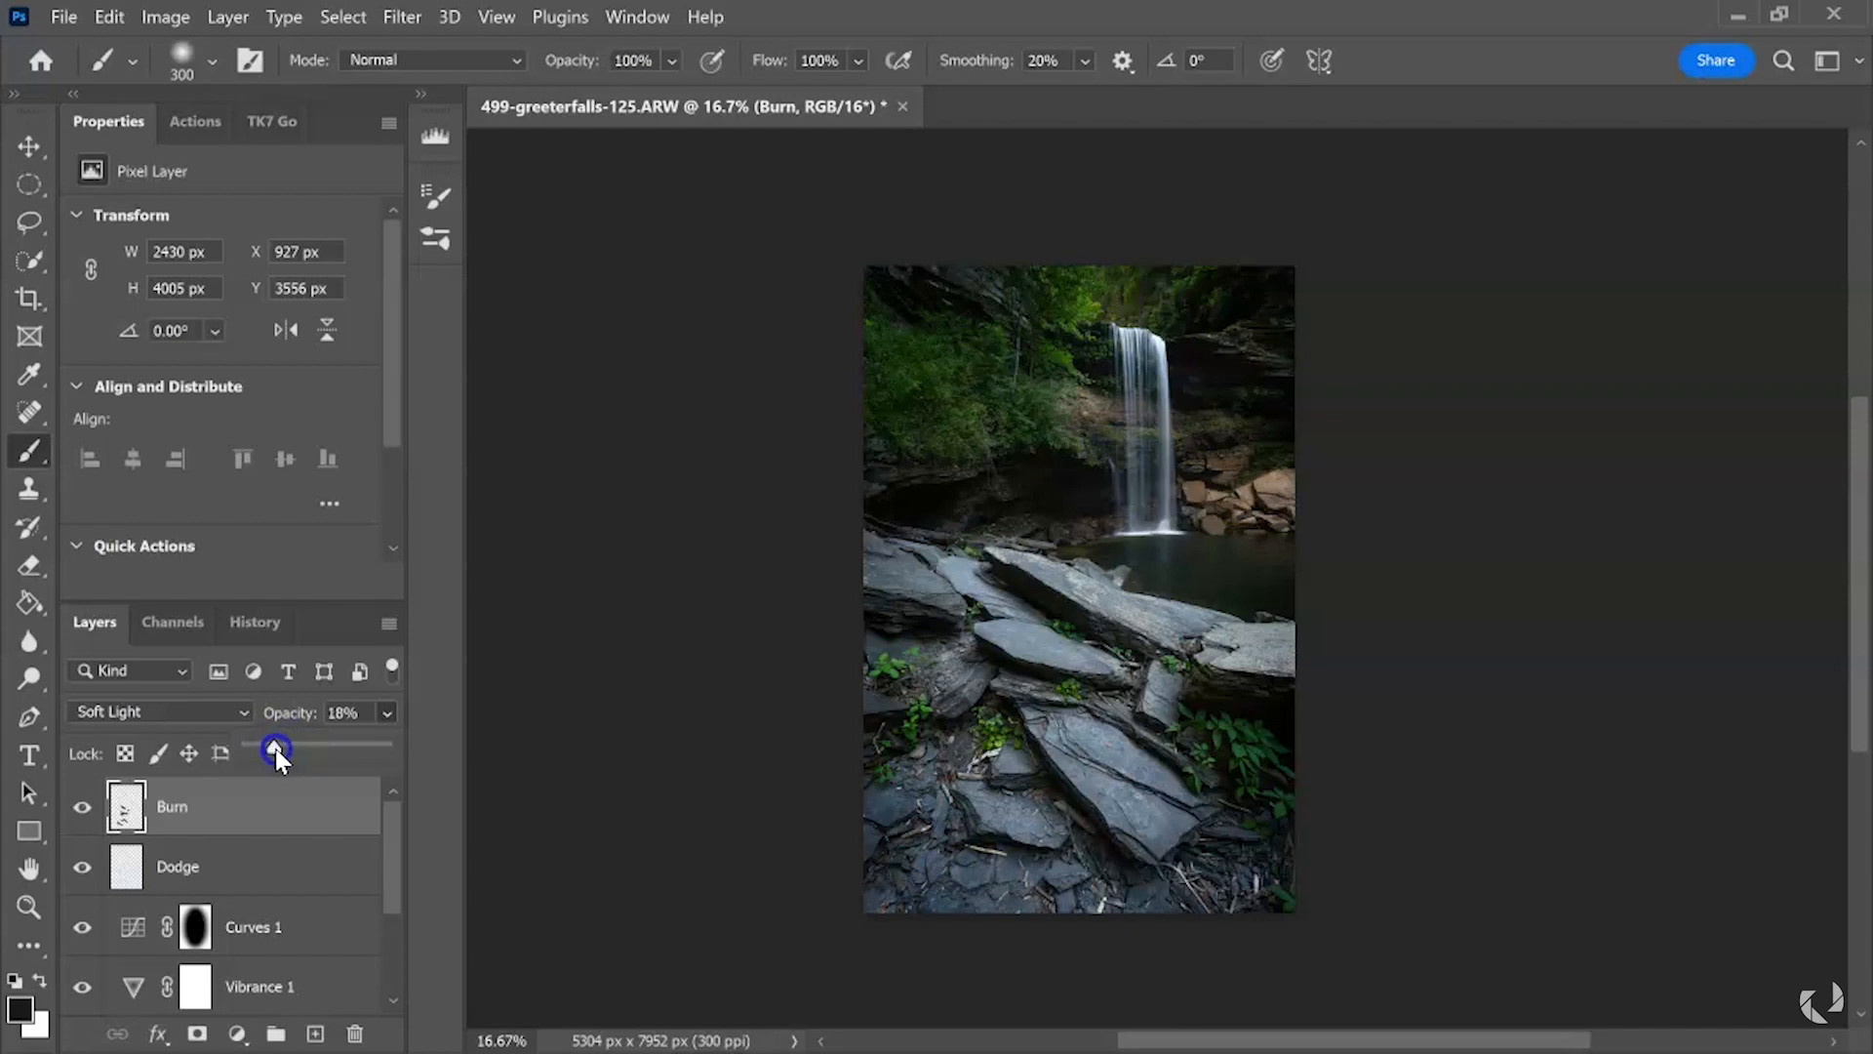
- Darken more shadows around the foreground rocks and plants on the Burn layer, reducing the Brush to size 400
{"action": "left_click", "coordinate": [390, 624]}
{"action": "mouse_move", "coordinate": [975, 702]}
{"action": "left_mouse_down"}
{"action": "mouse_move", "coordinate": [986, 719]}
{"action": "mouse_move", "coordinate": [941, 719]}
{"action": "mouse_move", "coordinate": [957, 744]}
{"action": "mouse_move", "coordinate": [937, 753]}
{"action": "left_mouse_up"}
{"action": "left_click_drag", "start_coordinate": [1220, 699], "coordinate": [1270, 705]}
{"action": "key", "text": "bracketleft"}
{"action": "key", "text": "bracketleft"}
{"action": "key", "text": "bracketleft"}
{"action": "key", "text": "bracketleft"}
{"action": "mouse_move", "coordinate": [1104, 722]}
{"action": "left_mouse_down"}
{"action": "mouse_move", "coordinate": [1151, 759]}
{"action": "mouse_move", "coordinate": [1118, 636]}
{"action": "mouse_move", "coordinate": [1004, 573]}
{"action": "mouse_move", "coordinate": [1066, 606]}
{"action": "left_mouse_up"}
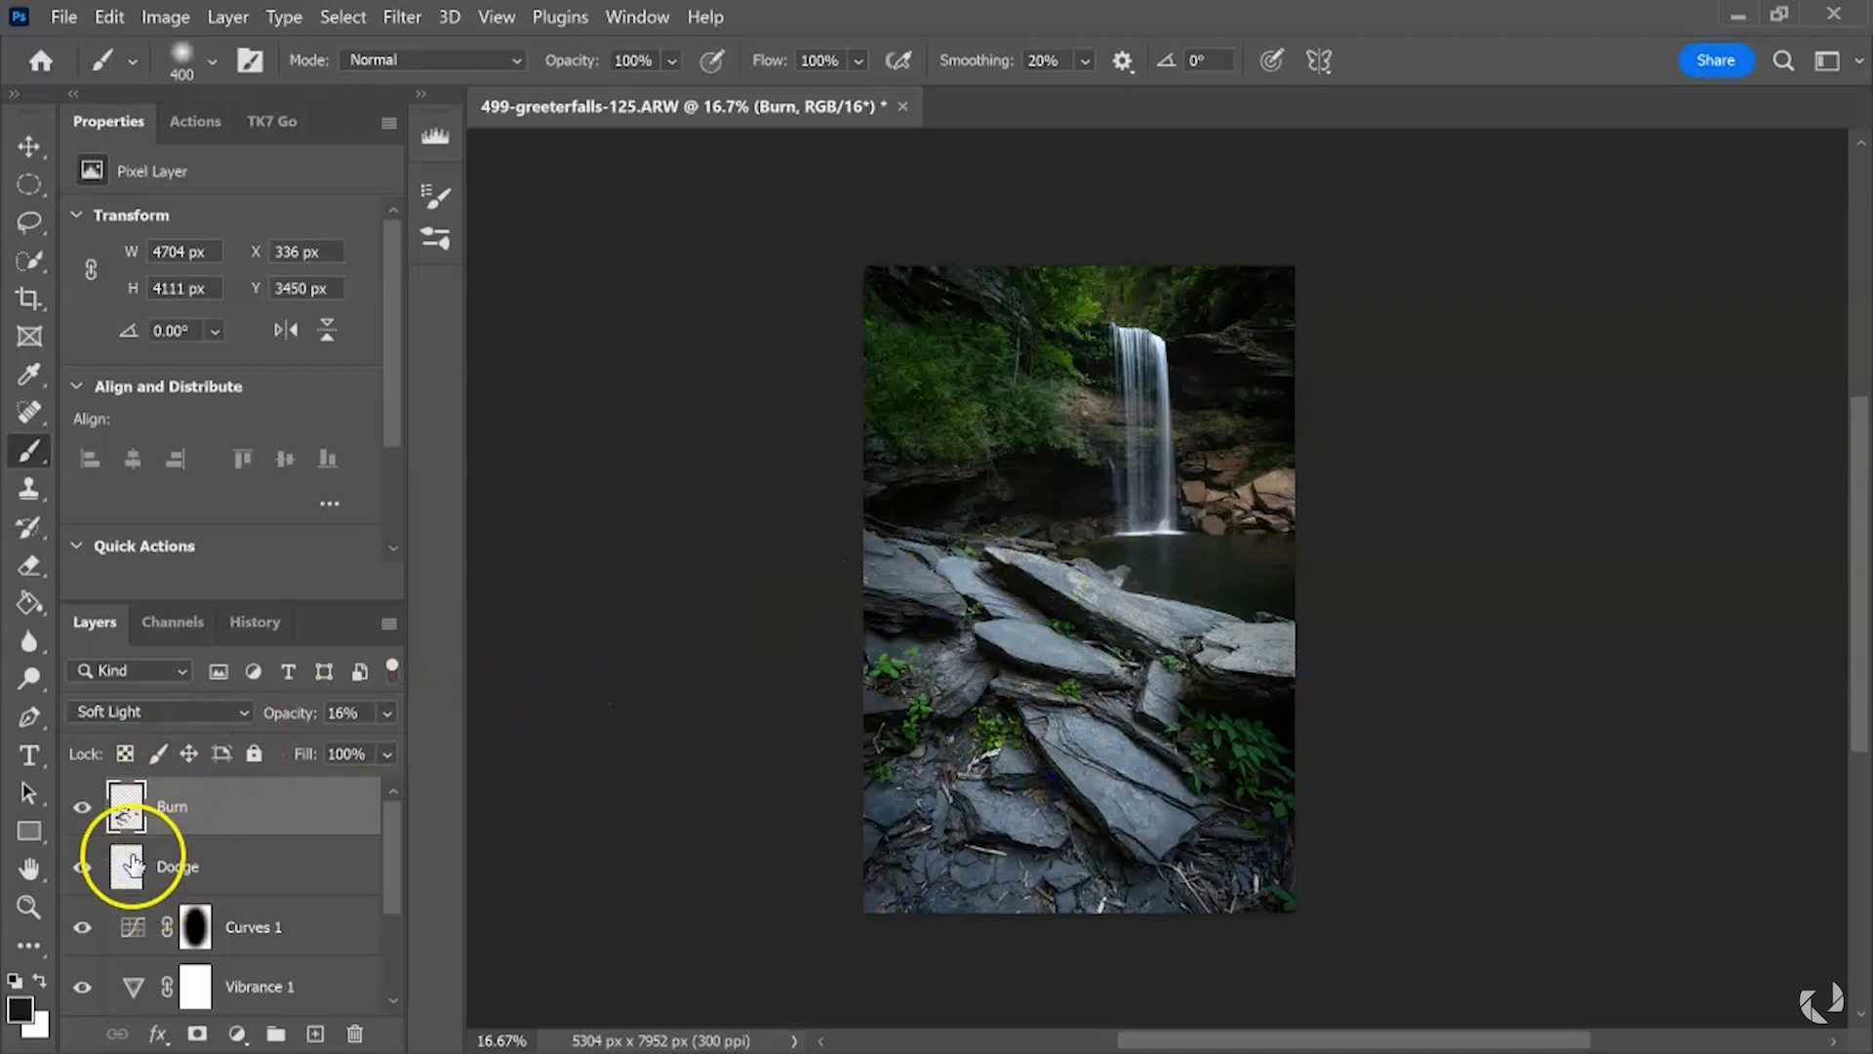
- Compare the photo with and without the Burn layer, and hide the Dodge layer
{"action": "left_click", "coordinate": [82, 808]}
{"action": "left_click", "coordinate": [82, 812]}
{"action": "left_click", "coordinate": [79, 815]}
{"action": "left_click", "coordinate": [76, 820]}
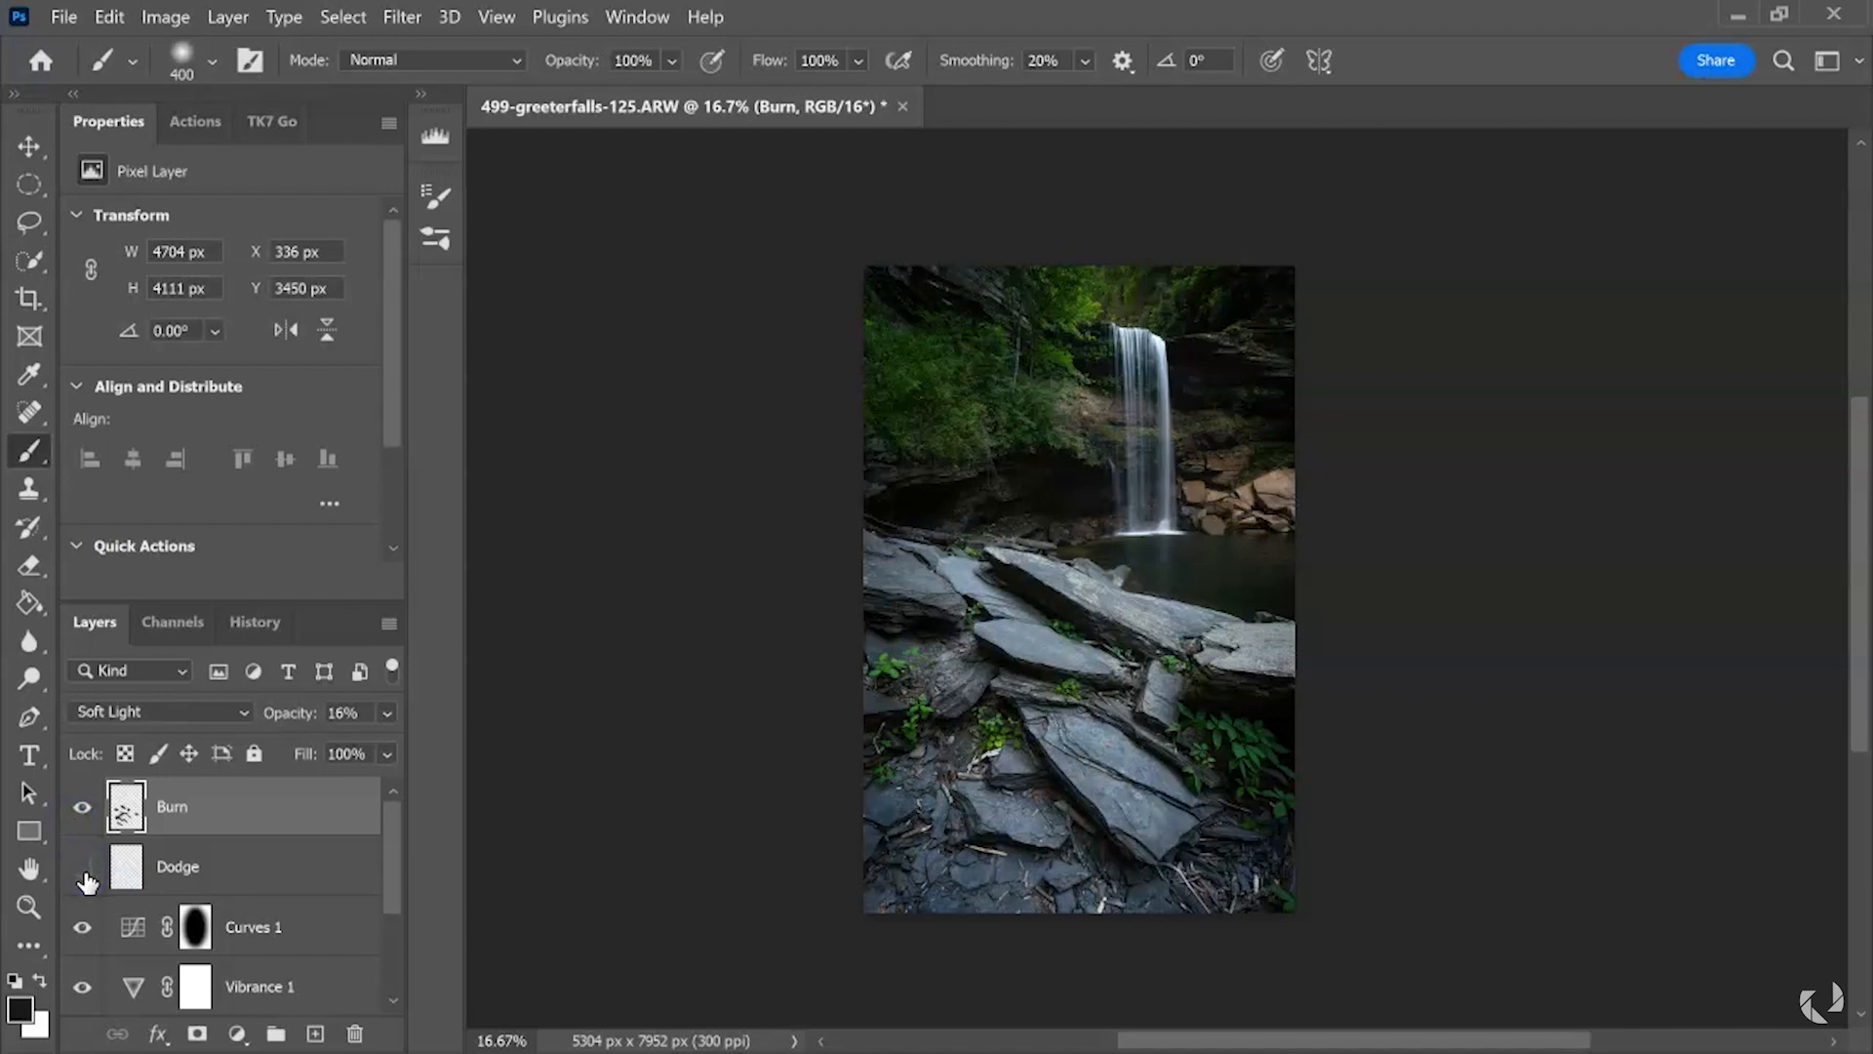
{"action": "left_click", "coordinate": [84, 869]}
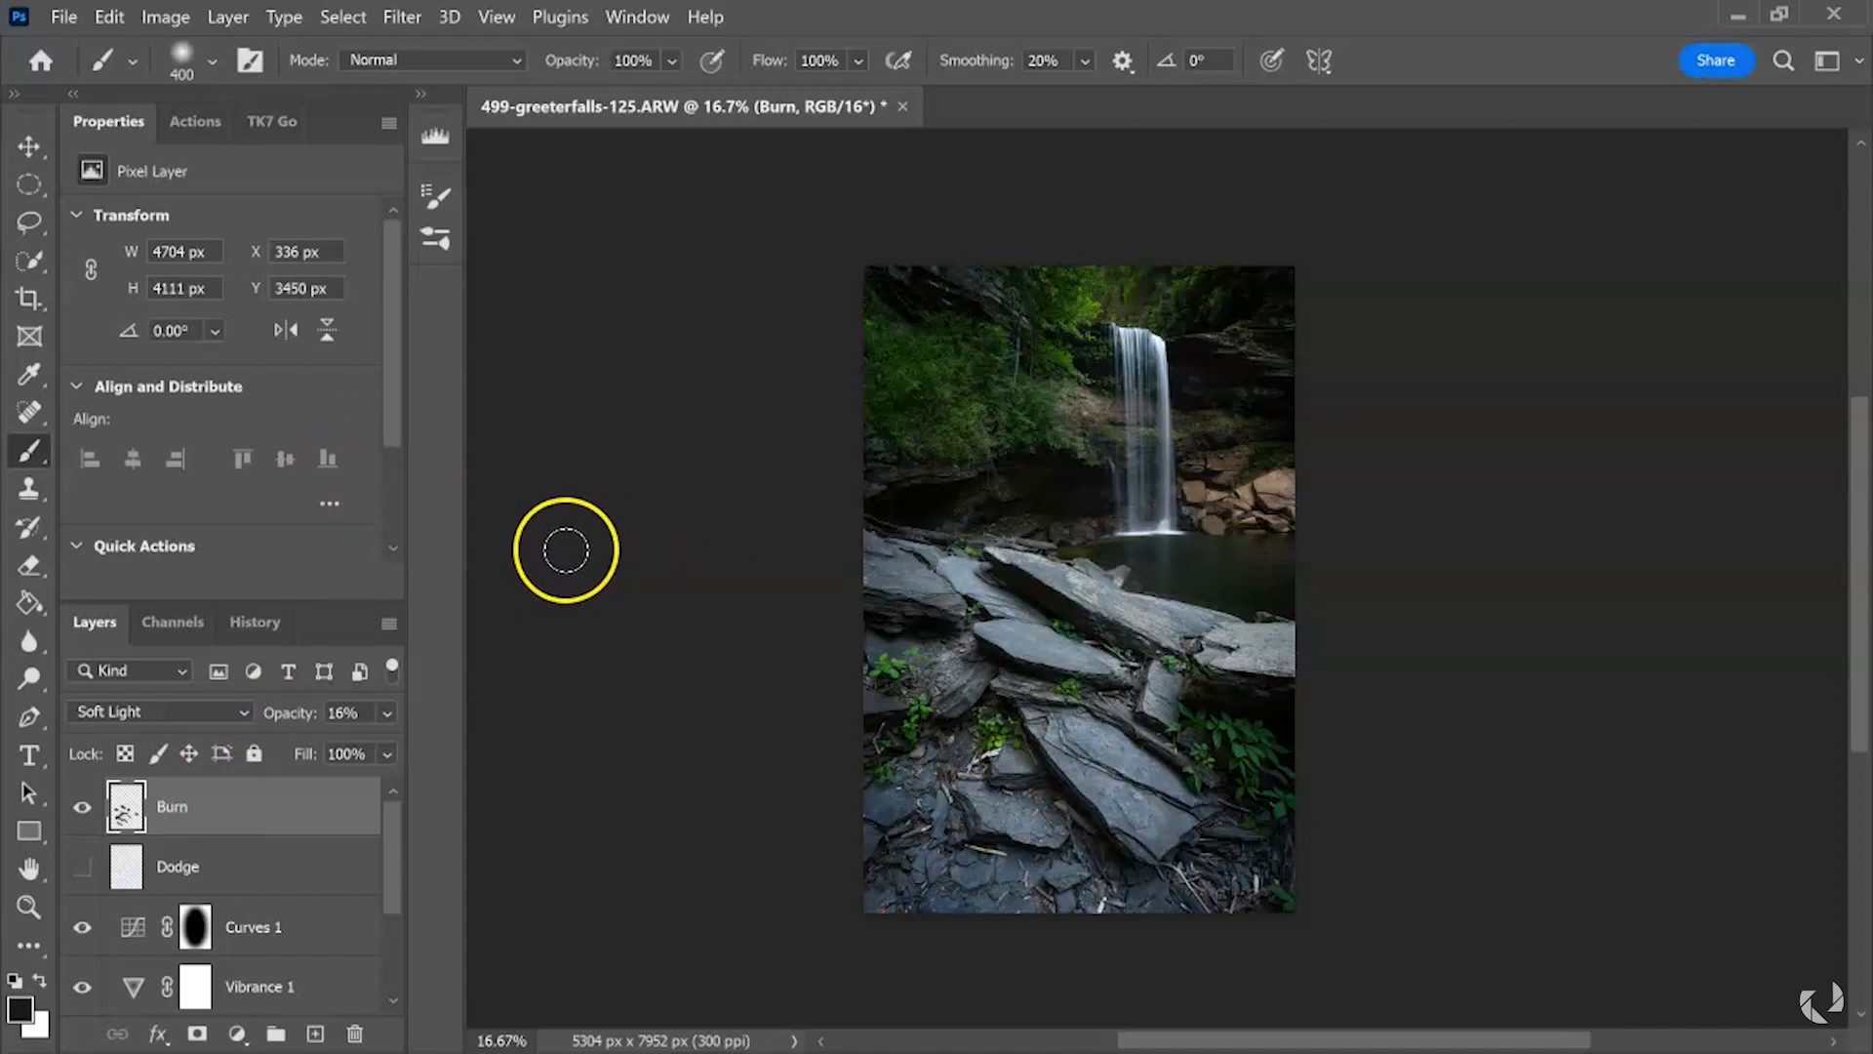
{"action": "left_click", "coordinate": [237, 1033]}
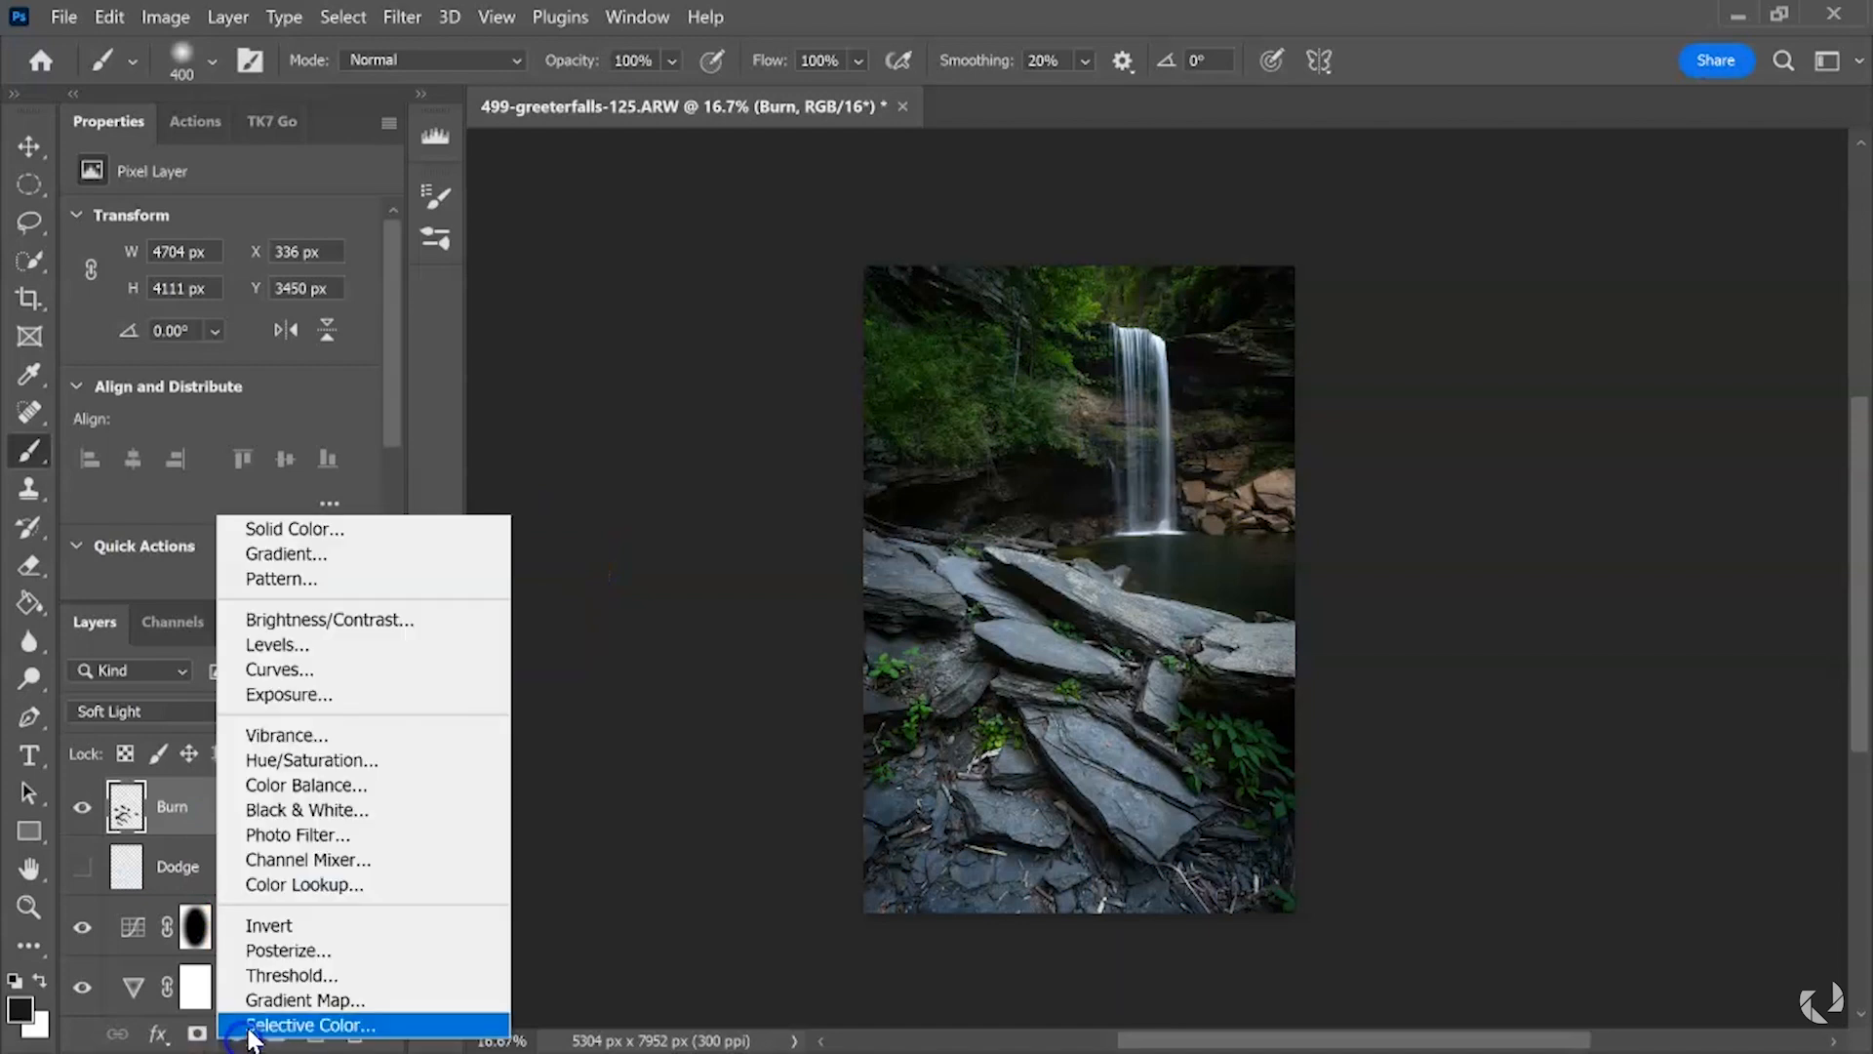
{"action": "left_click", "coordinate": [254, 125]}
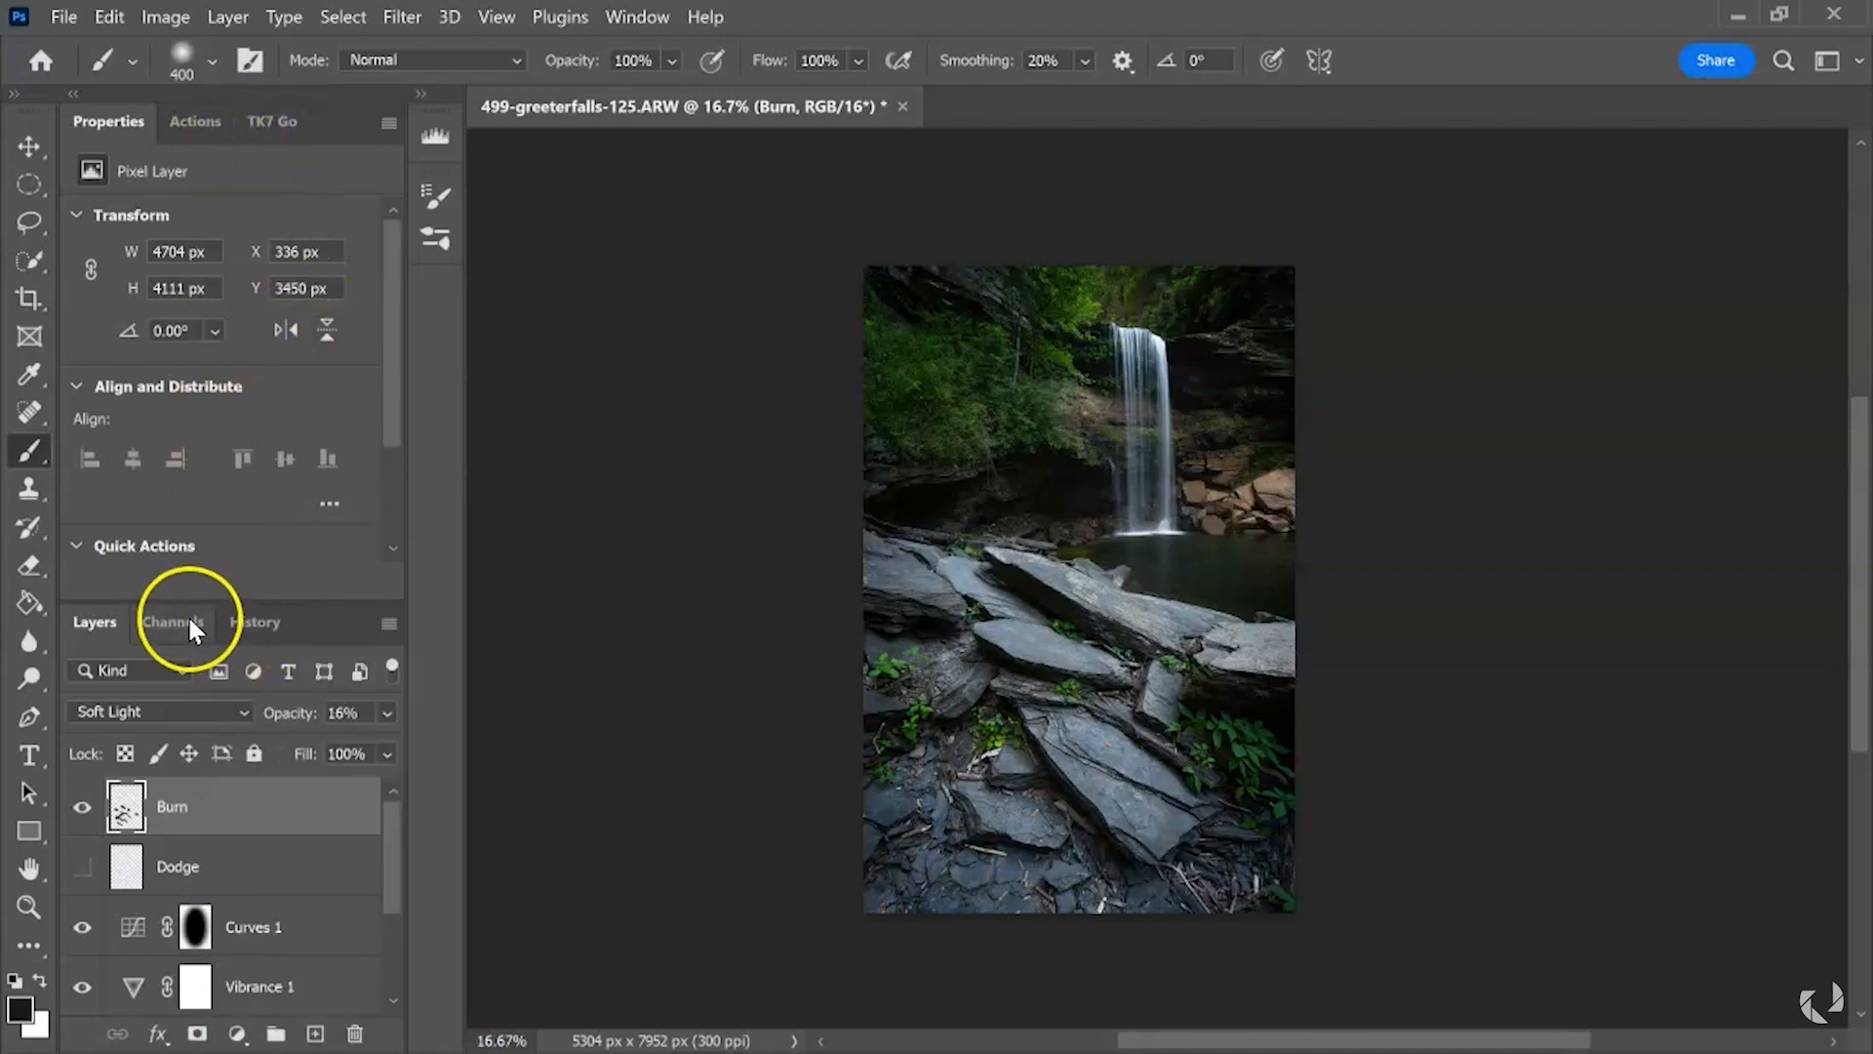
{"action": "left_click", "coordinate": [404, 18]}
{"action": "left_click", "coordinate": [227, 17]}
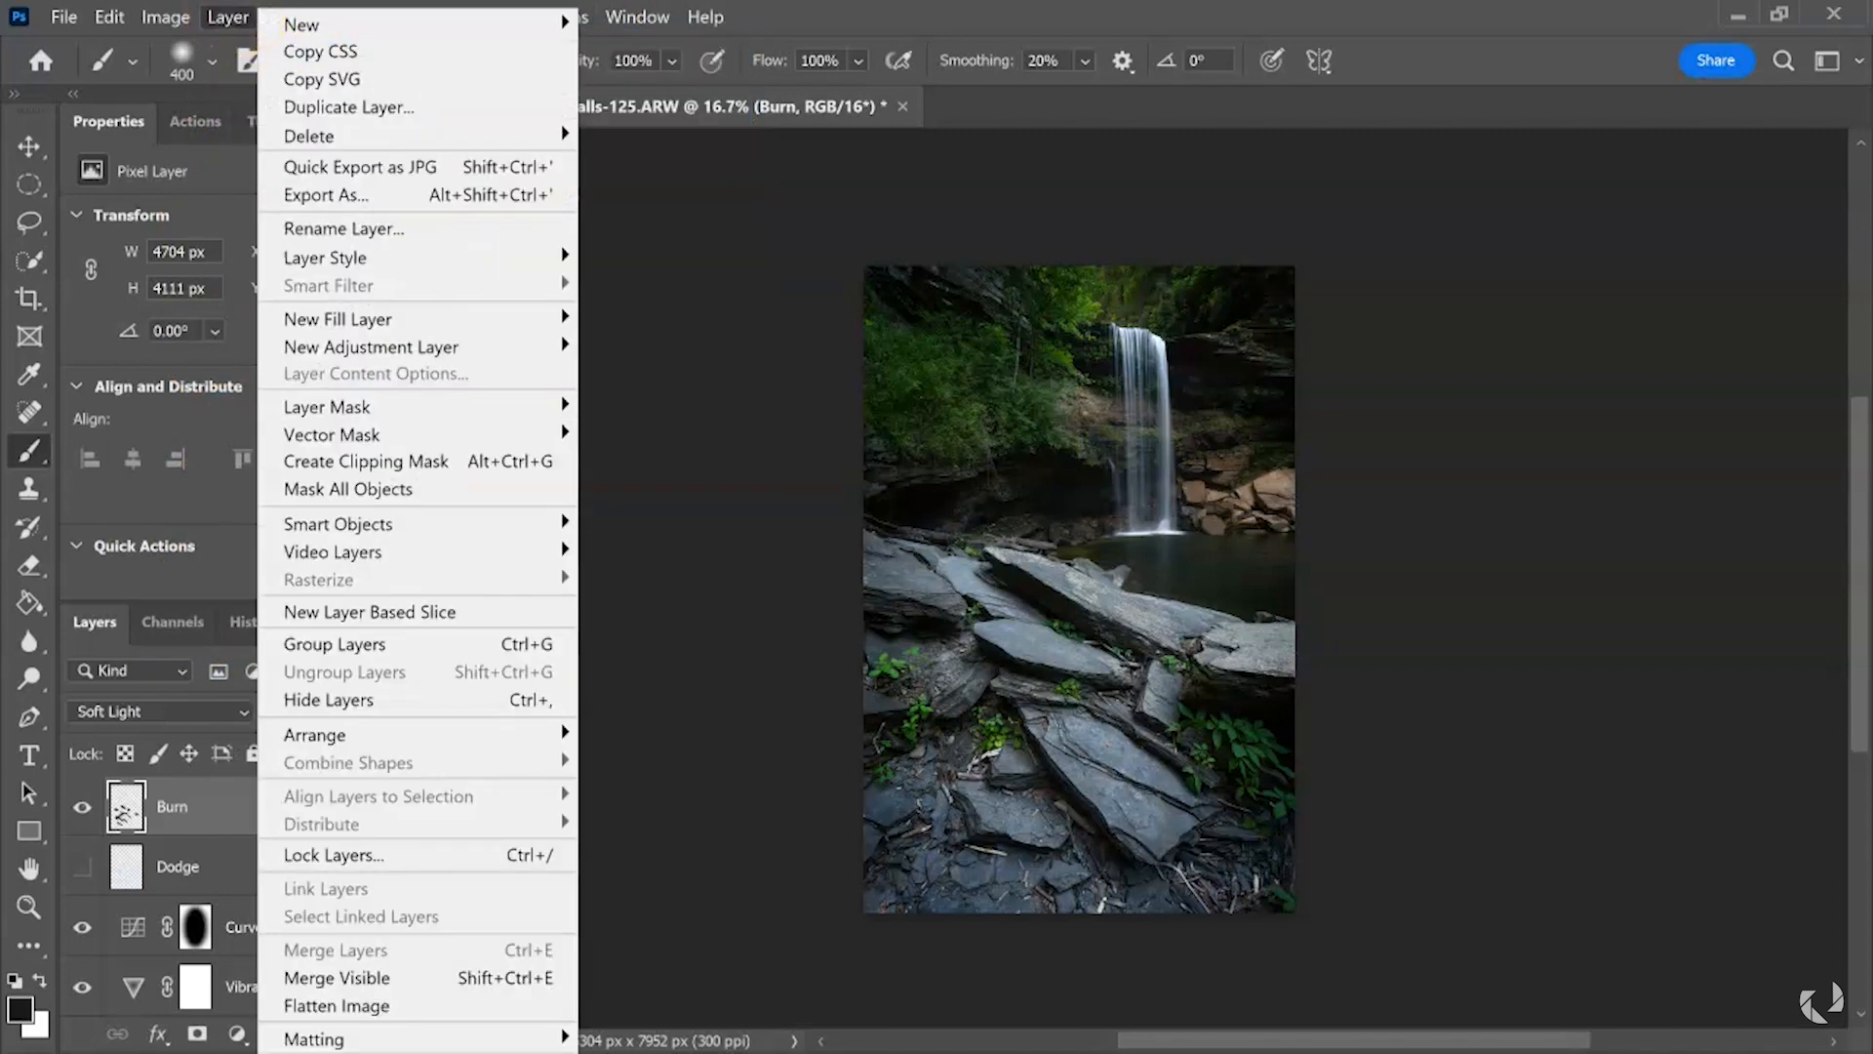
{"action": "mouse_move", "coordinate": [404, 18]}
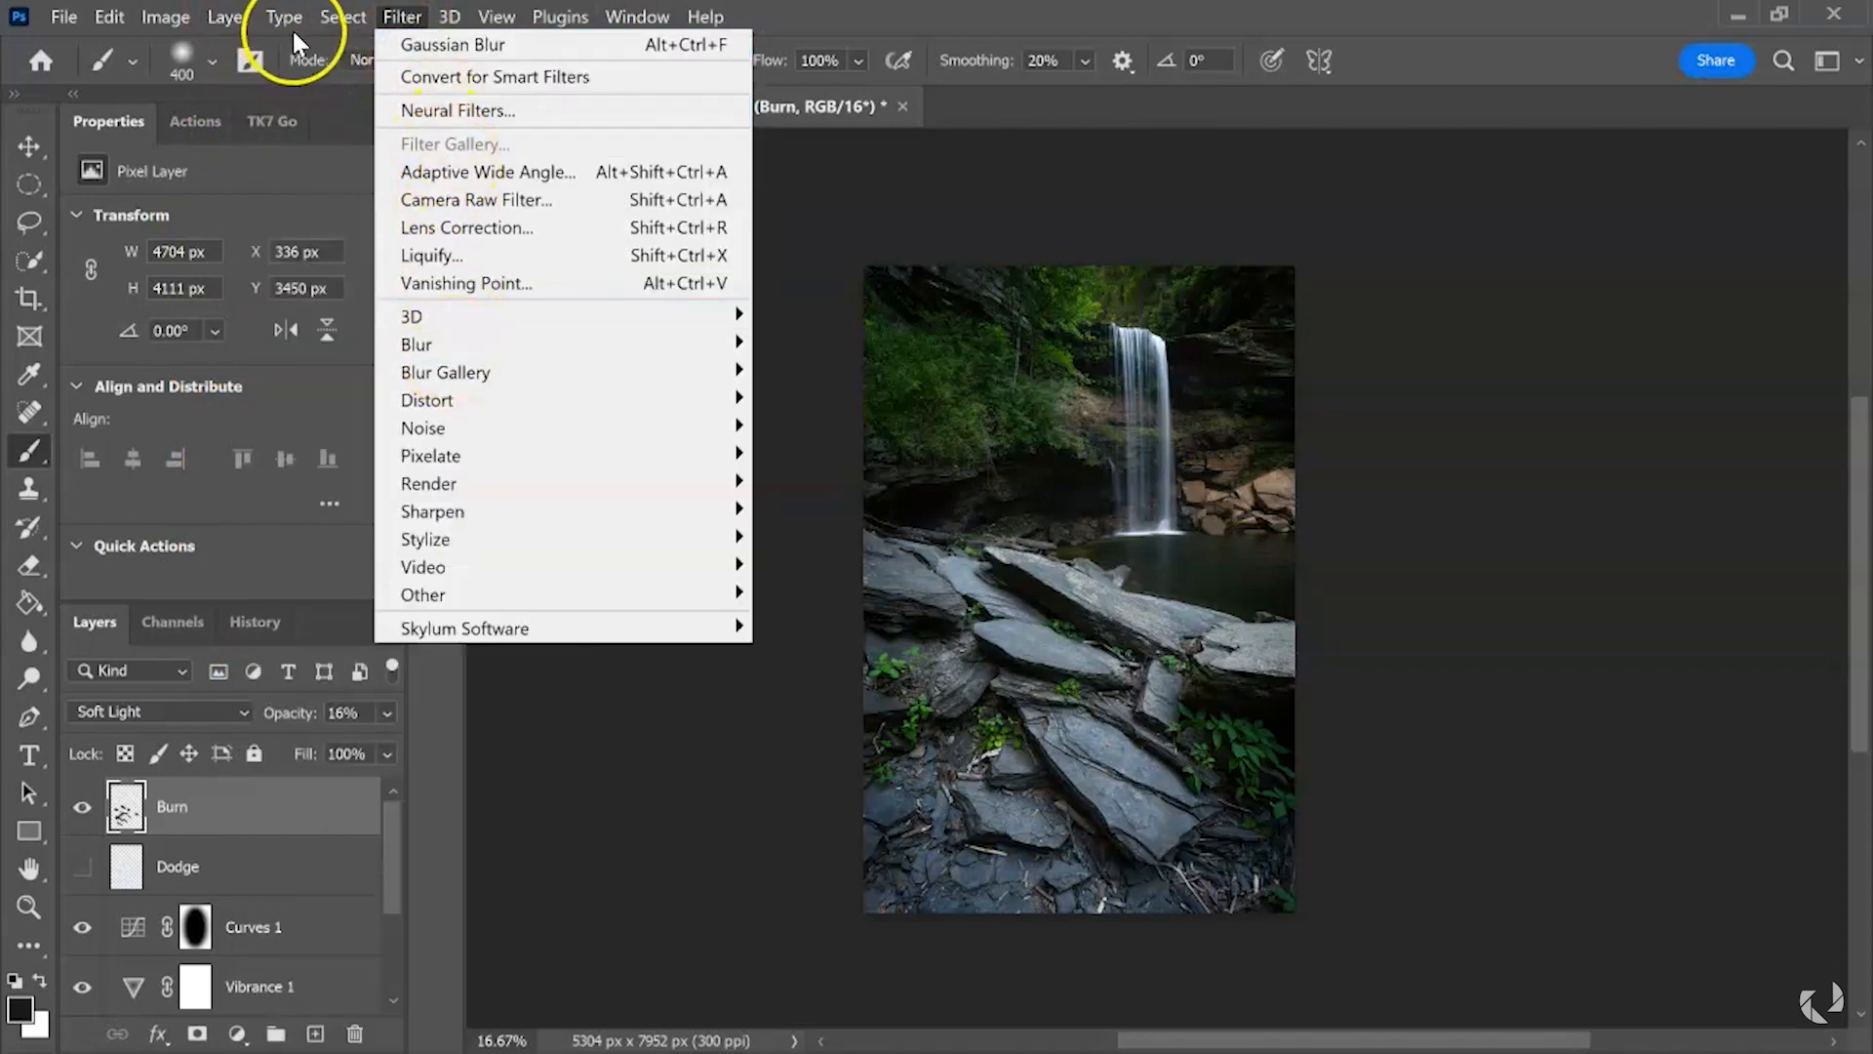
{"action": "mouse_move", "coordinate": [125, 14]}
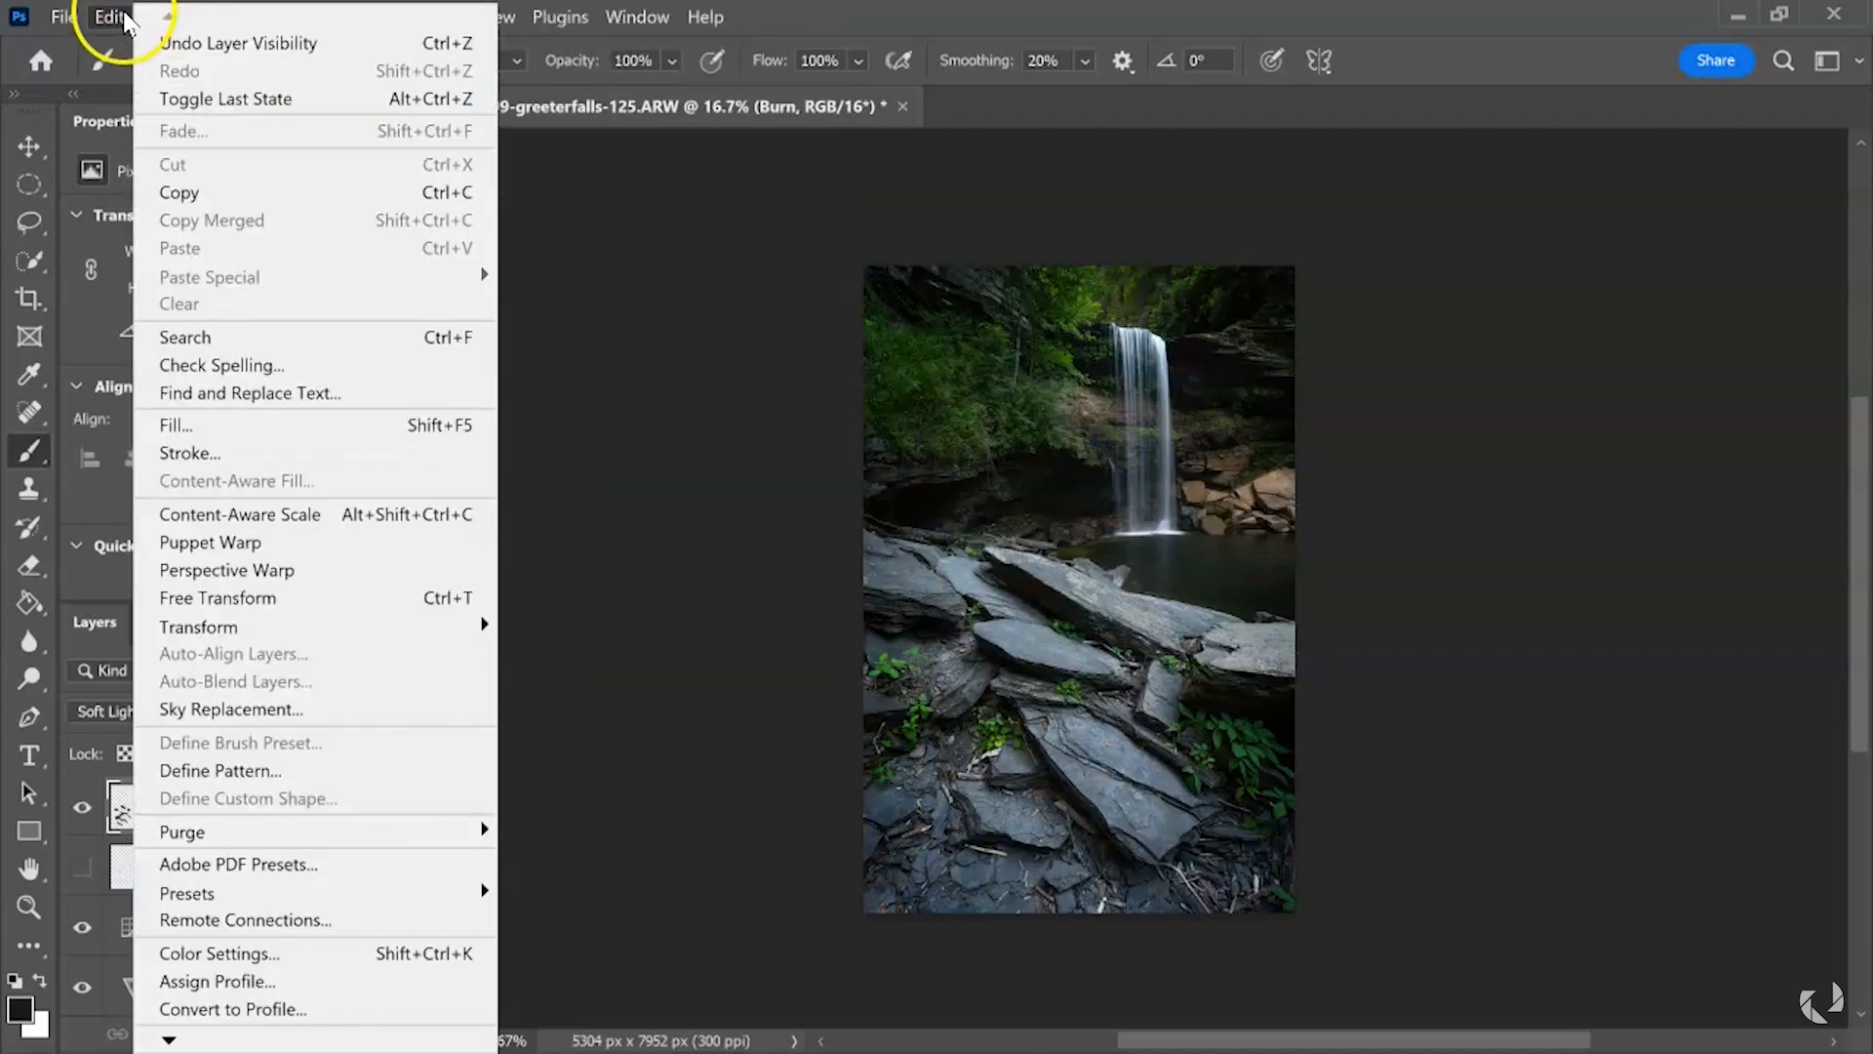
{"action": "double_click", "coordinate": [912, 22]}
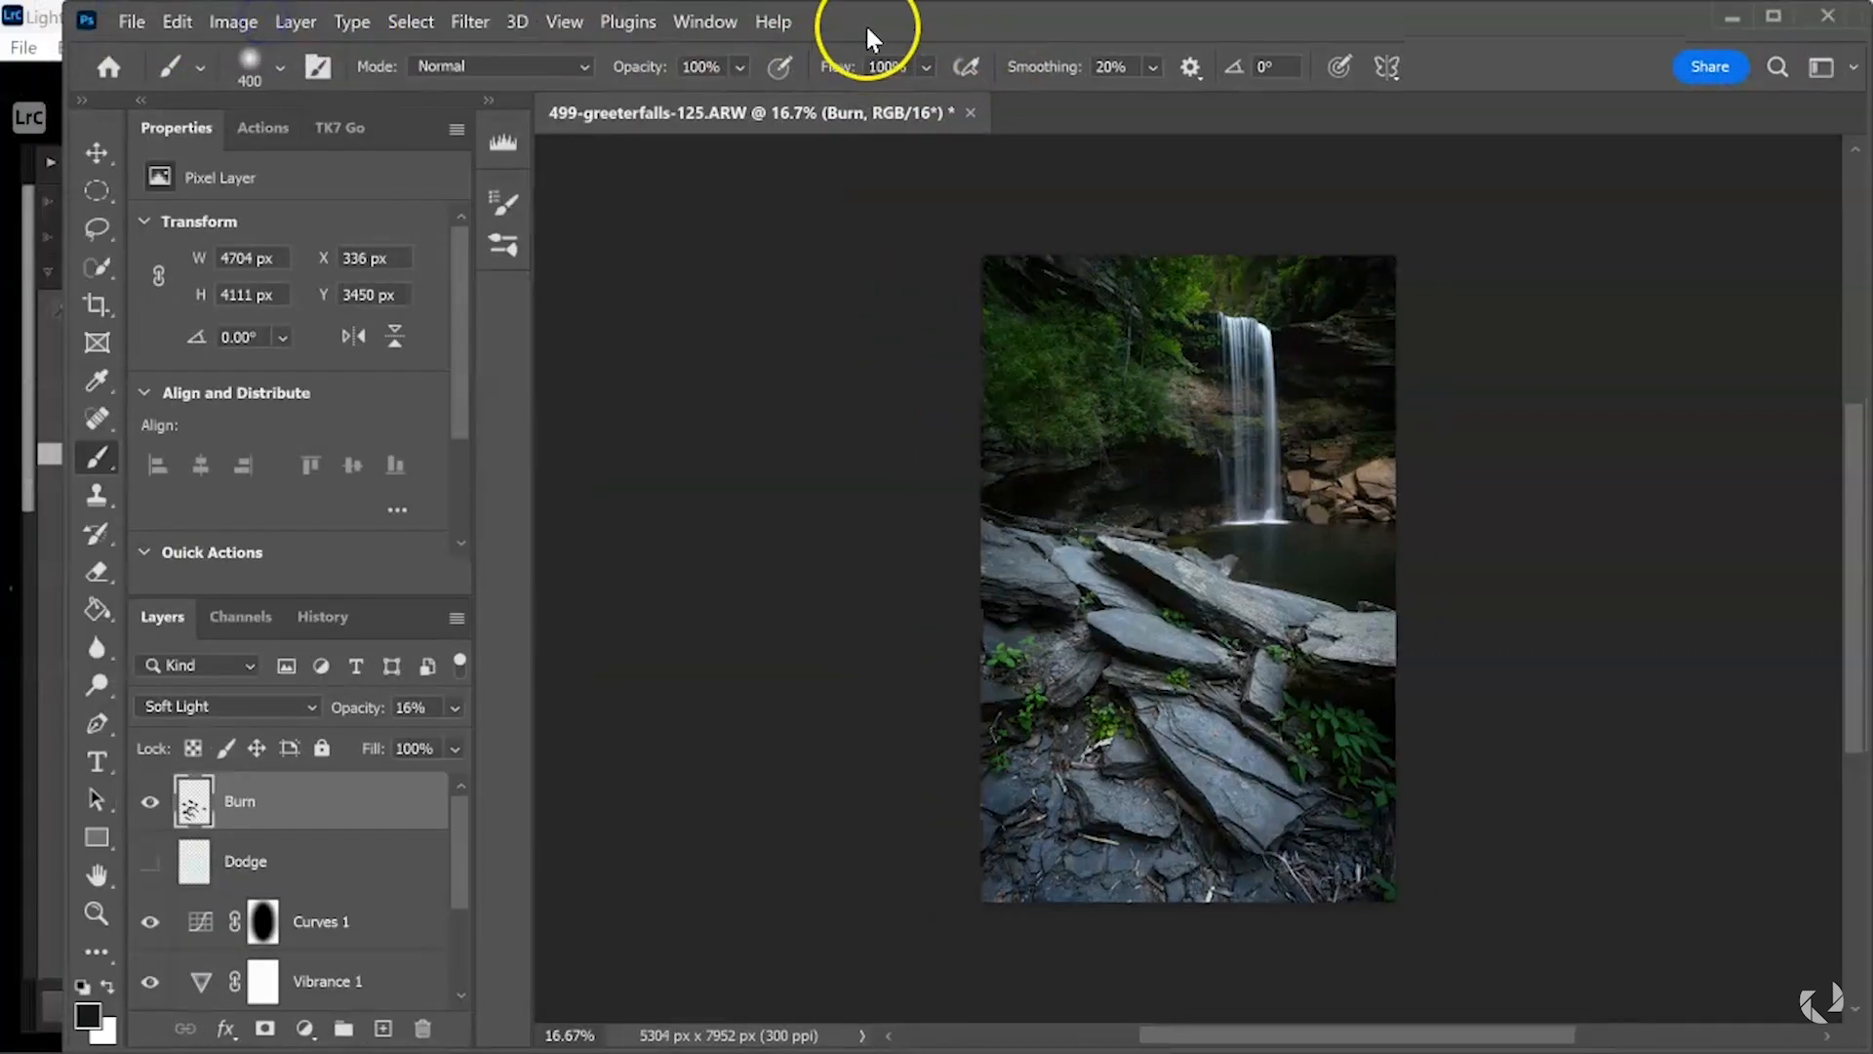
{"action": "double_click", "coordinate": [878, 20]}
- Select the green foliage with Color Range, sampling the leaves and setting Fuzziness to 142
{"action": "left_click", "coordinate": [344, 16]}
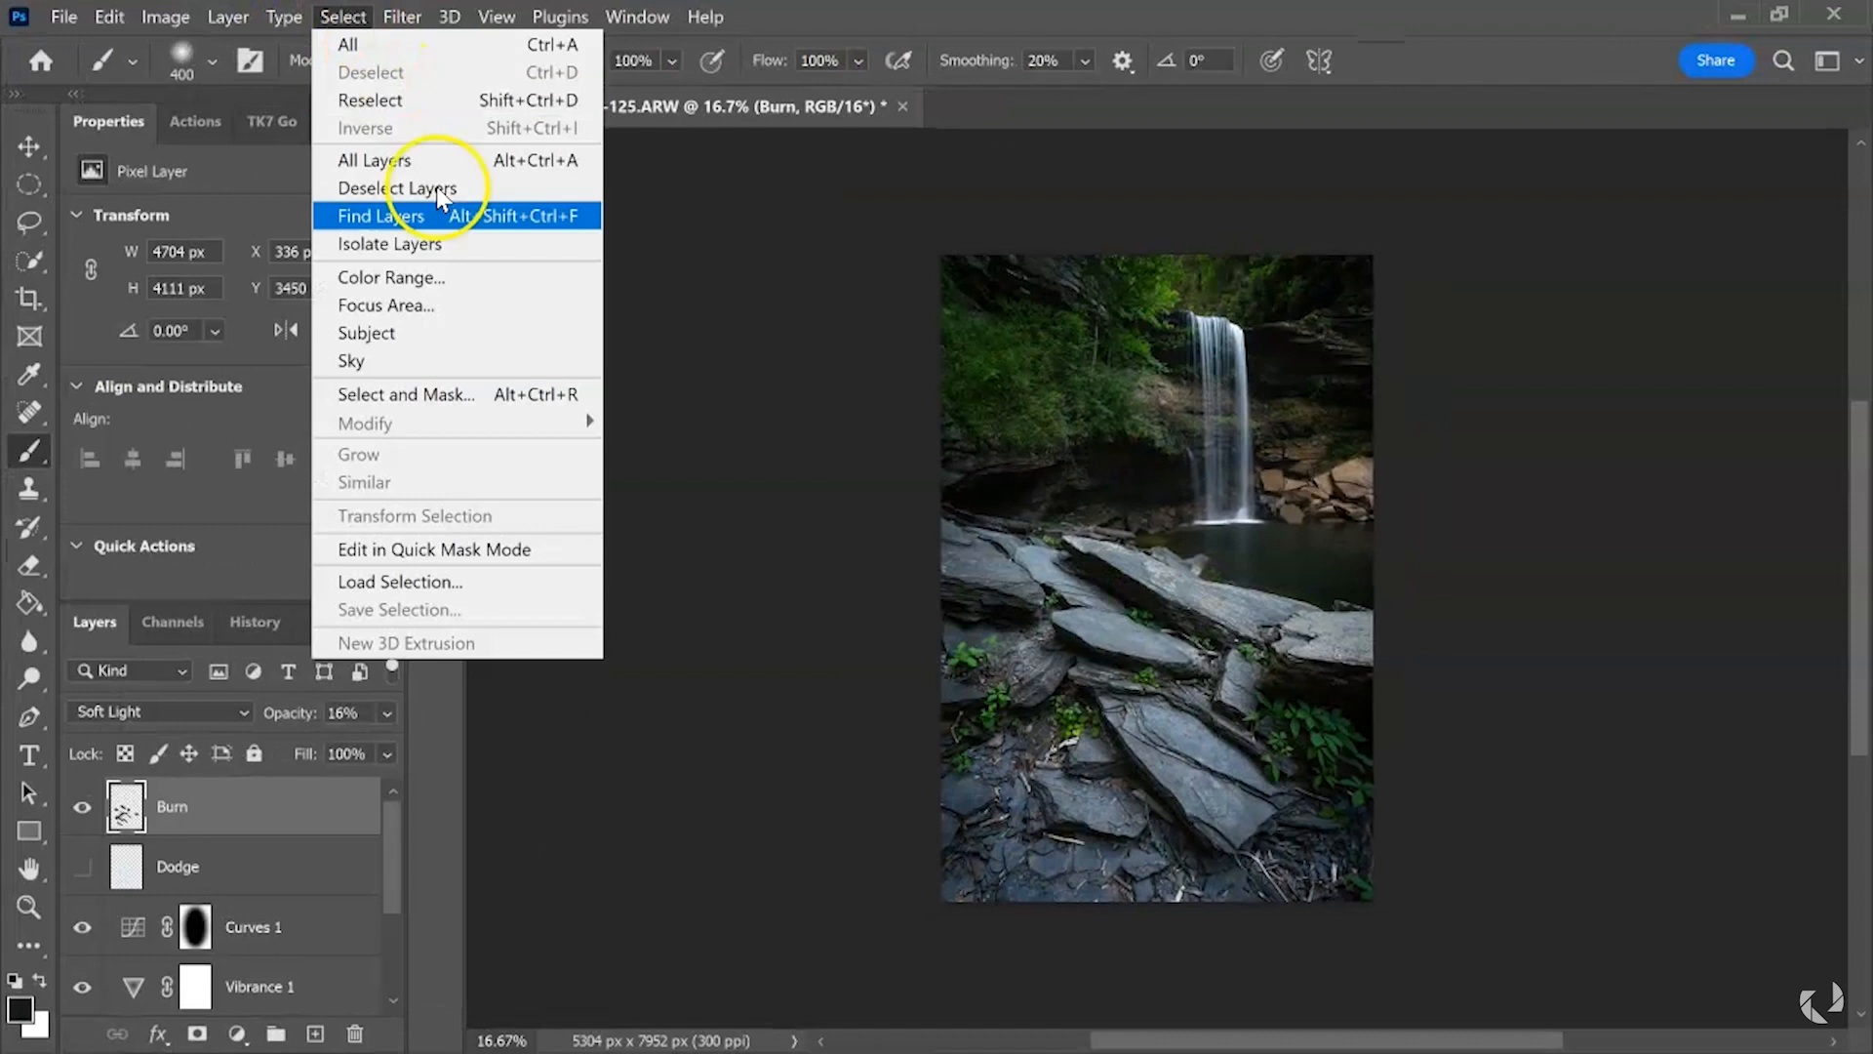
{"action": "left_click", "coordinate": [481, 280]}
{"action": "left_click", "coordinate": [1040, 381]}
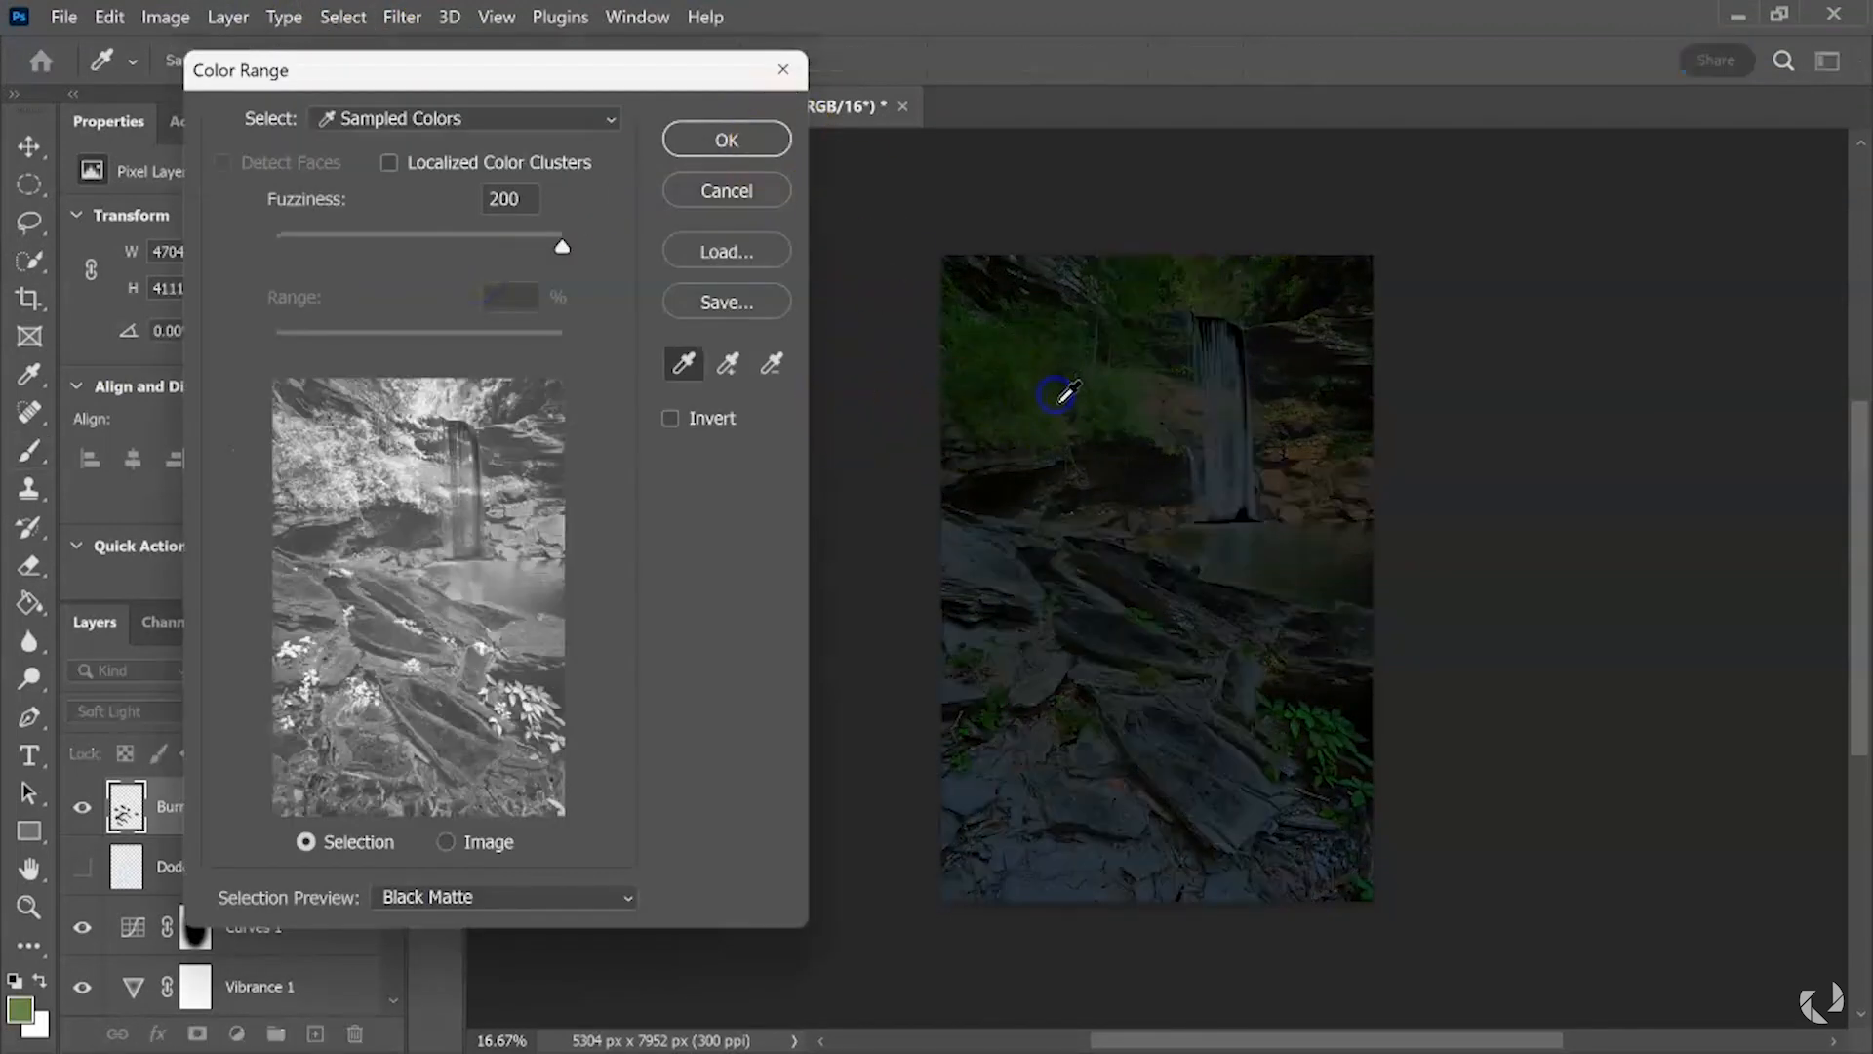
{"action": "left_click", "coordinate": [975, 656]}
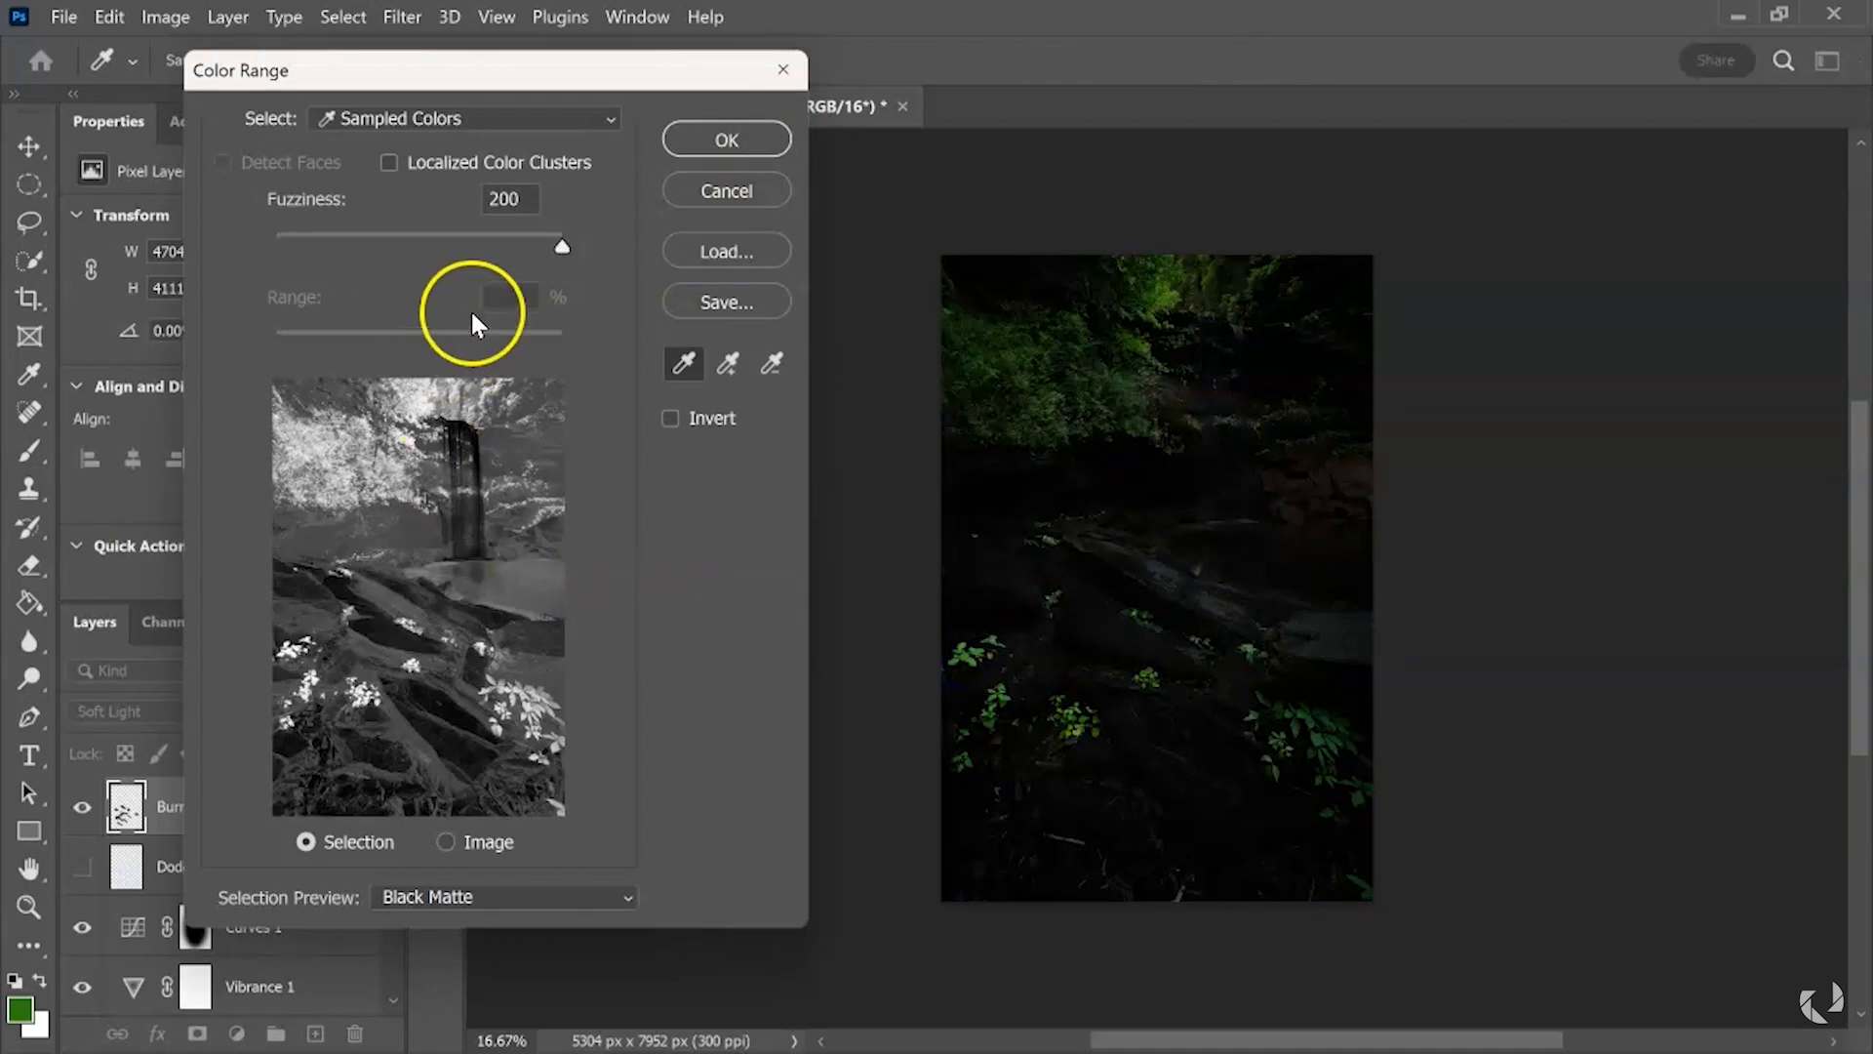
{"action": "left_click_drag", "start_coordinate": [562, 247], "coordinate": [481, 250]}
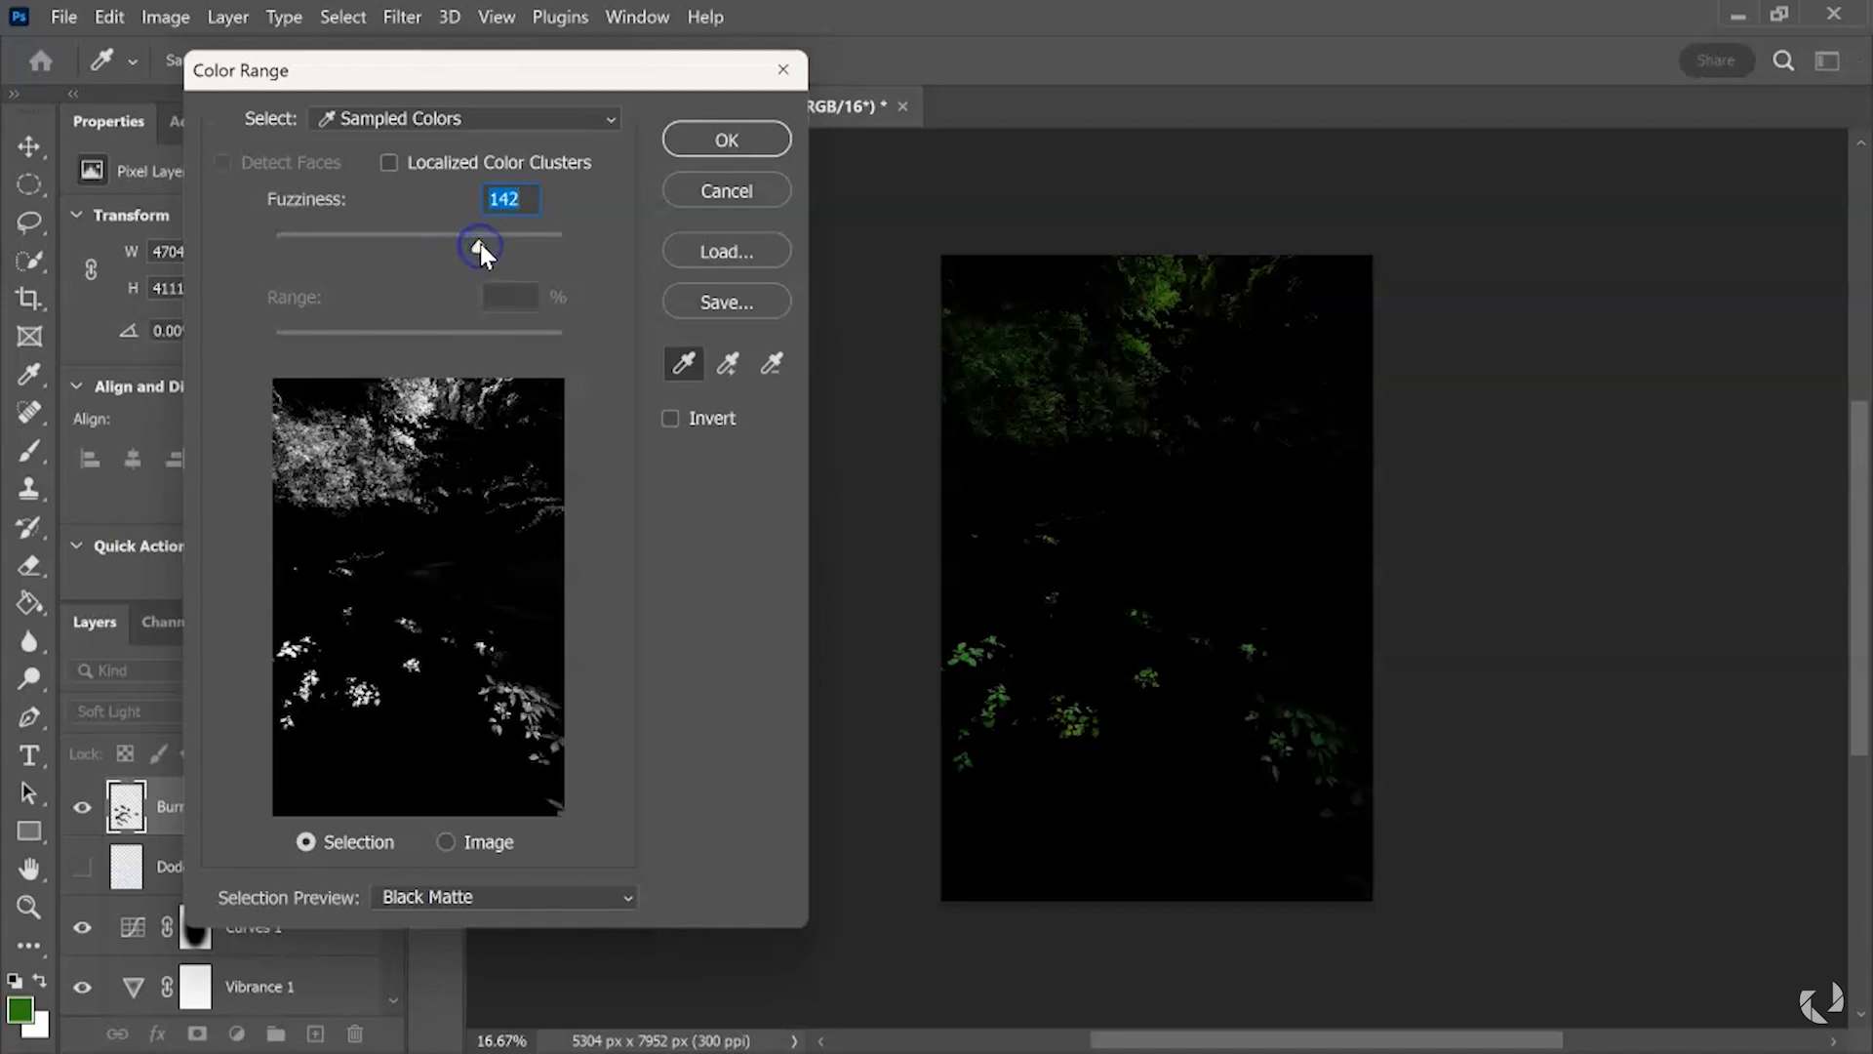
{"action": "left_click", "coordinate": [721, 136]}
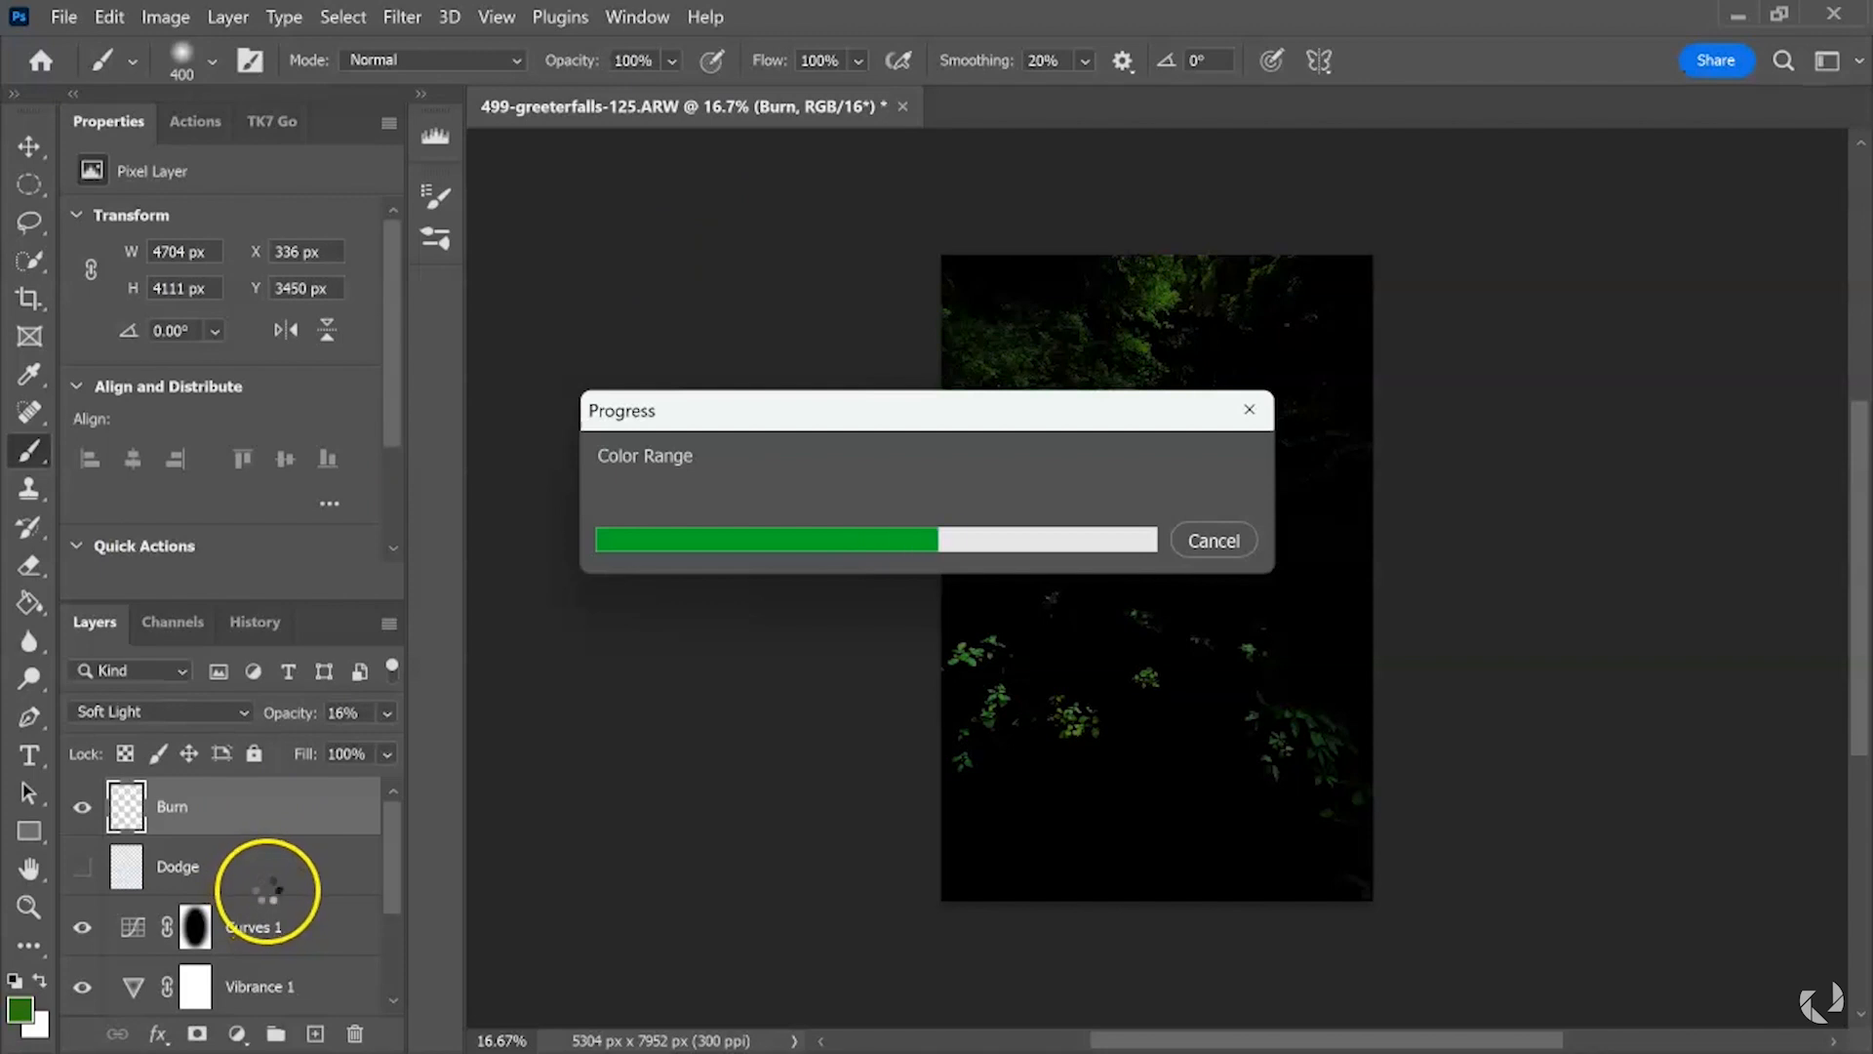
- Add a Hue/Saturation adjustment layer for the selected foliage with Hue -5 and Saturation +6, comparing the photo with and without it
{"action": "left_click", "coordinate": [256, 1026]}
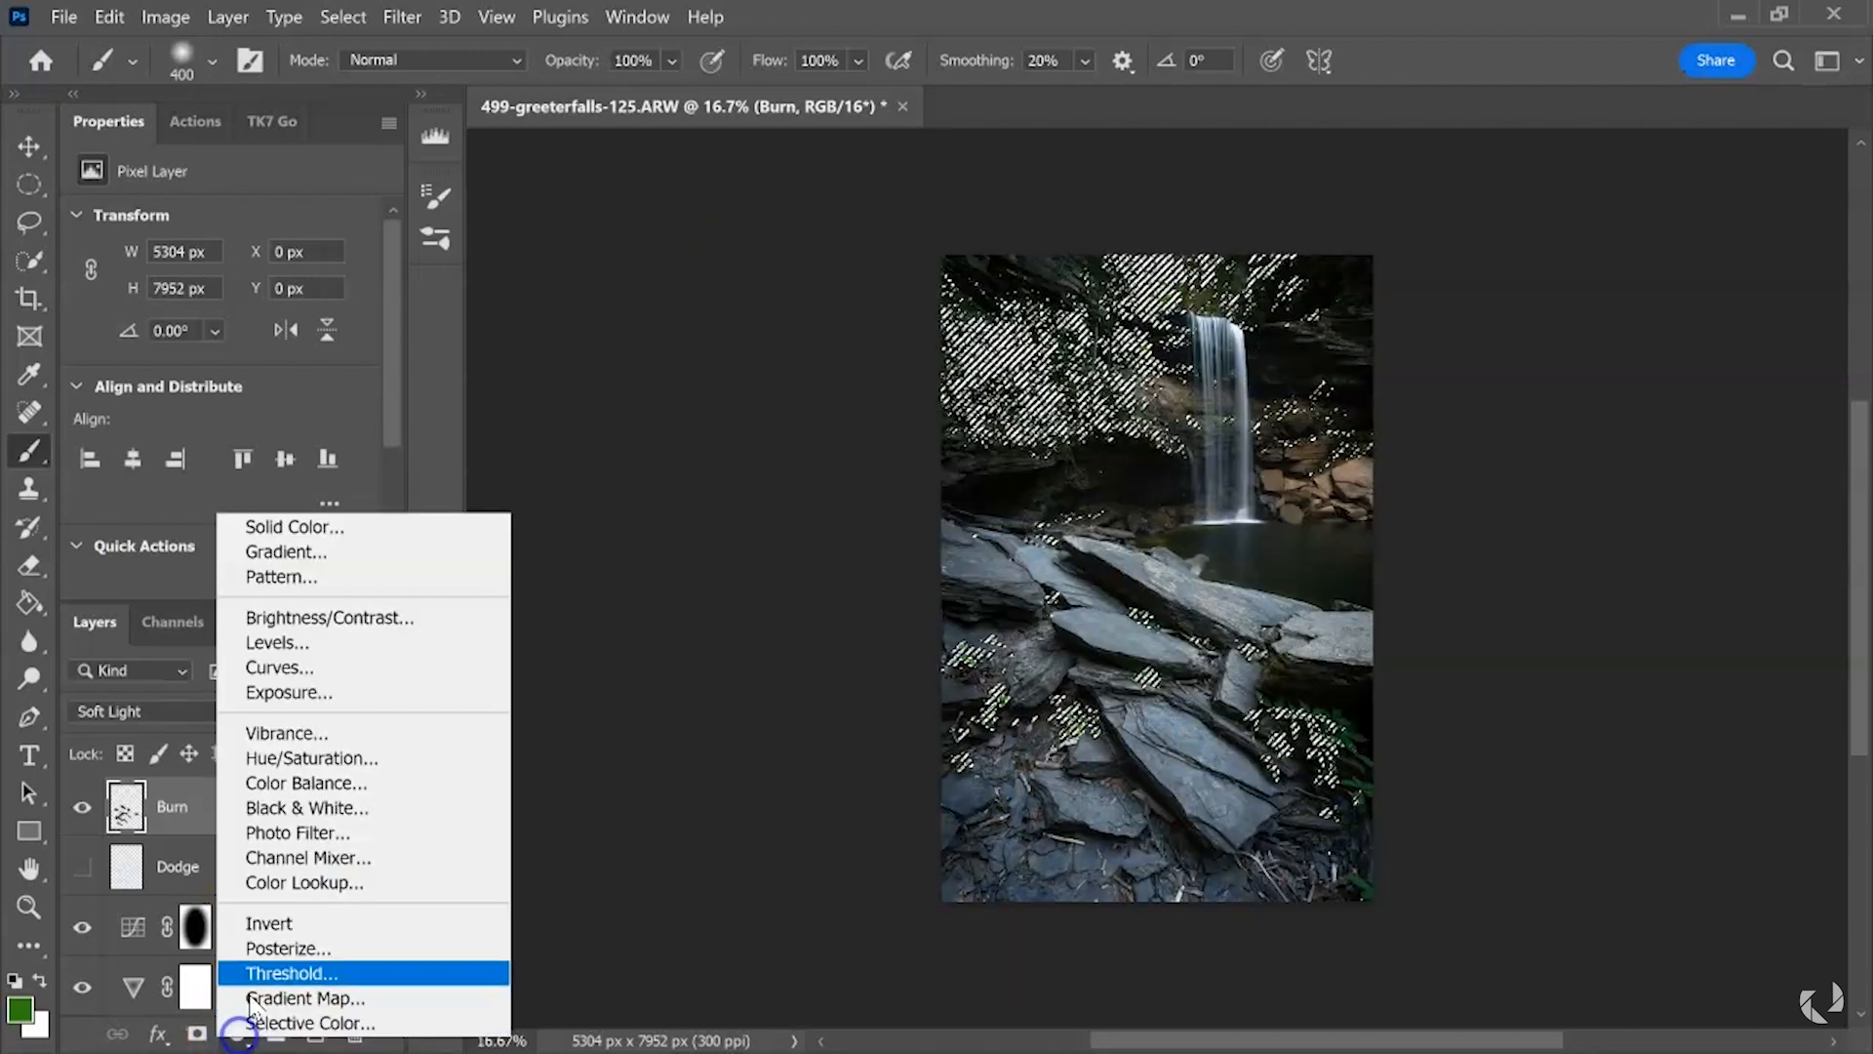
{"action": "left_click", "coordinate": [346, 758]}
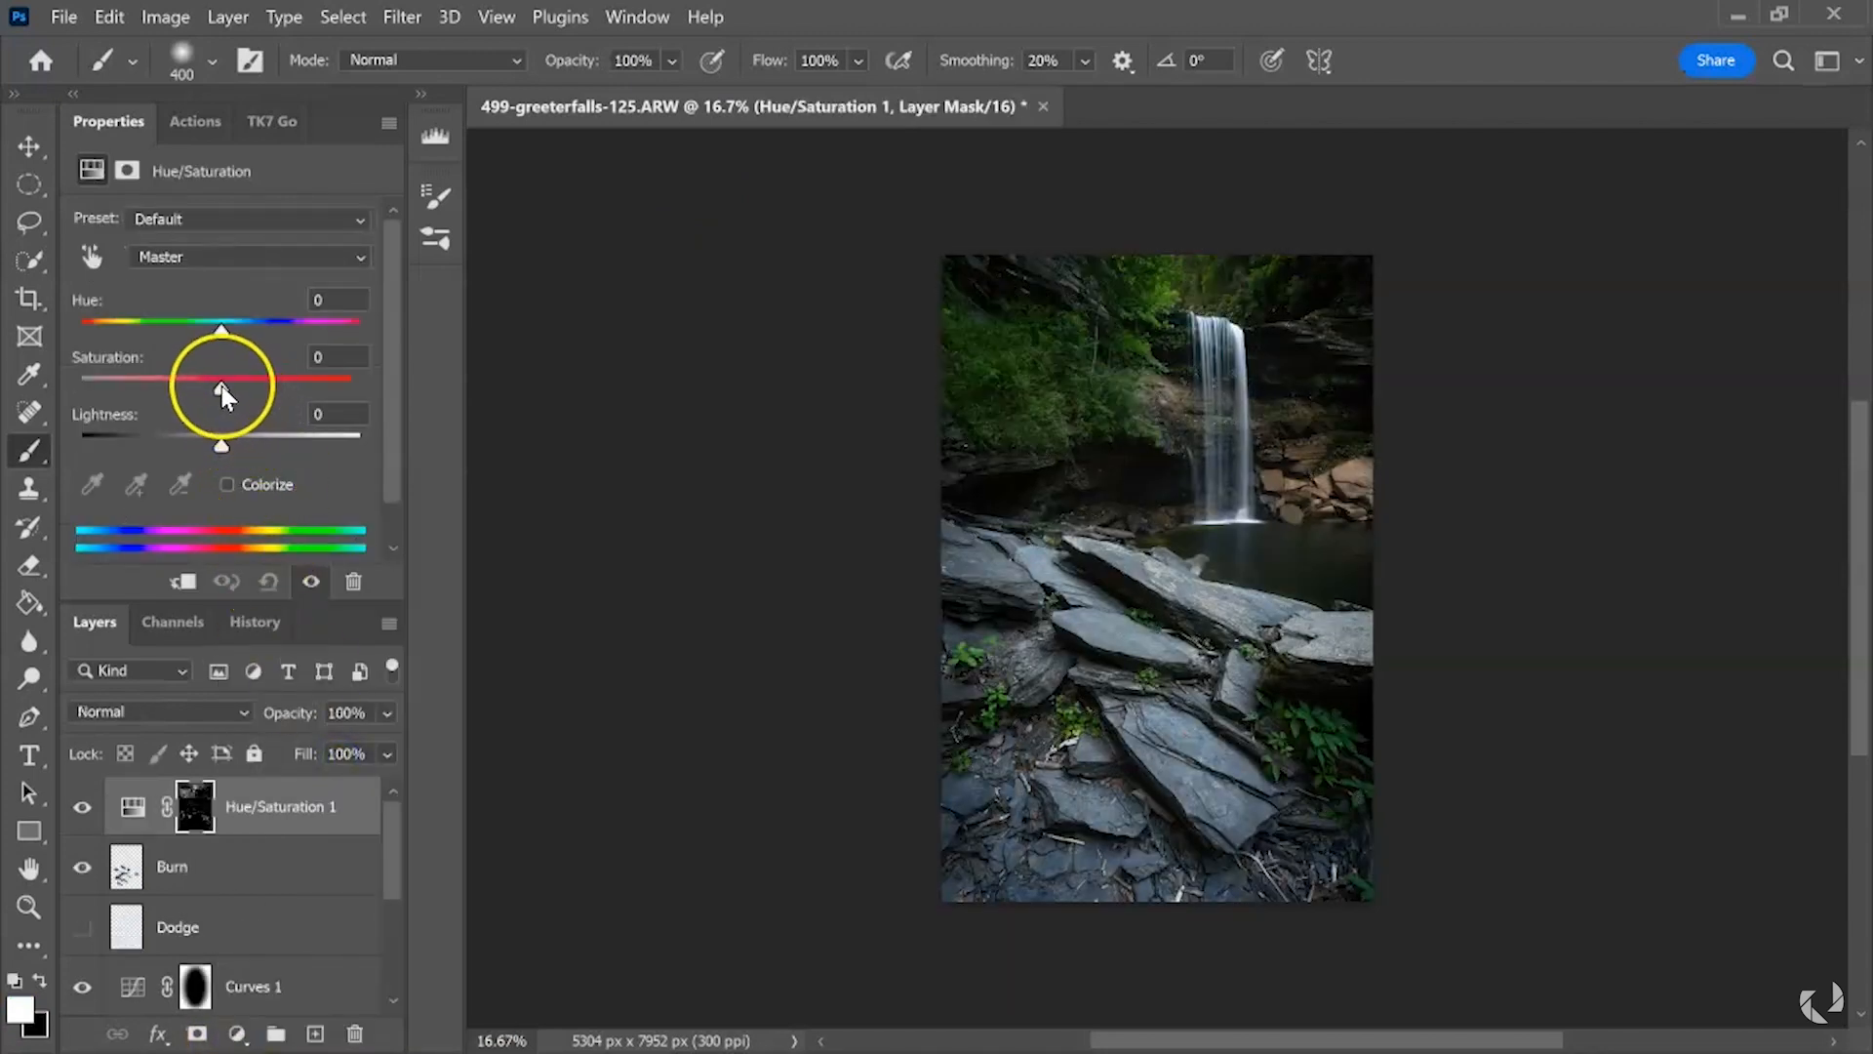
{"action": "left_click_drag", "start_coordinate": [270, 384], "coordinate": [216, 367]}
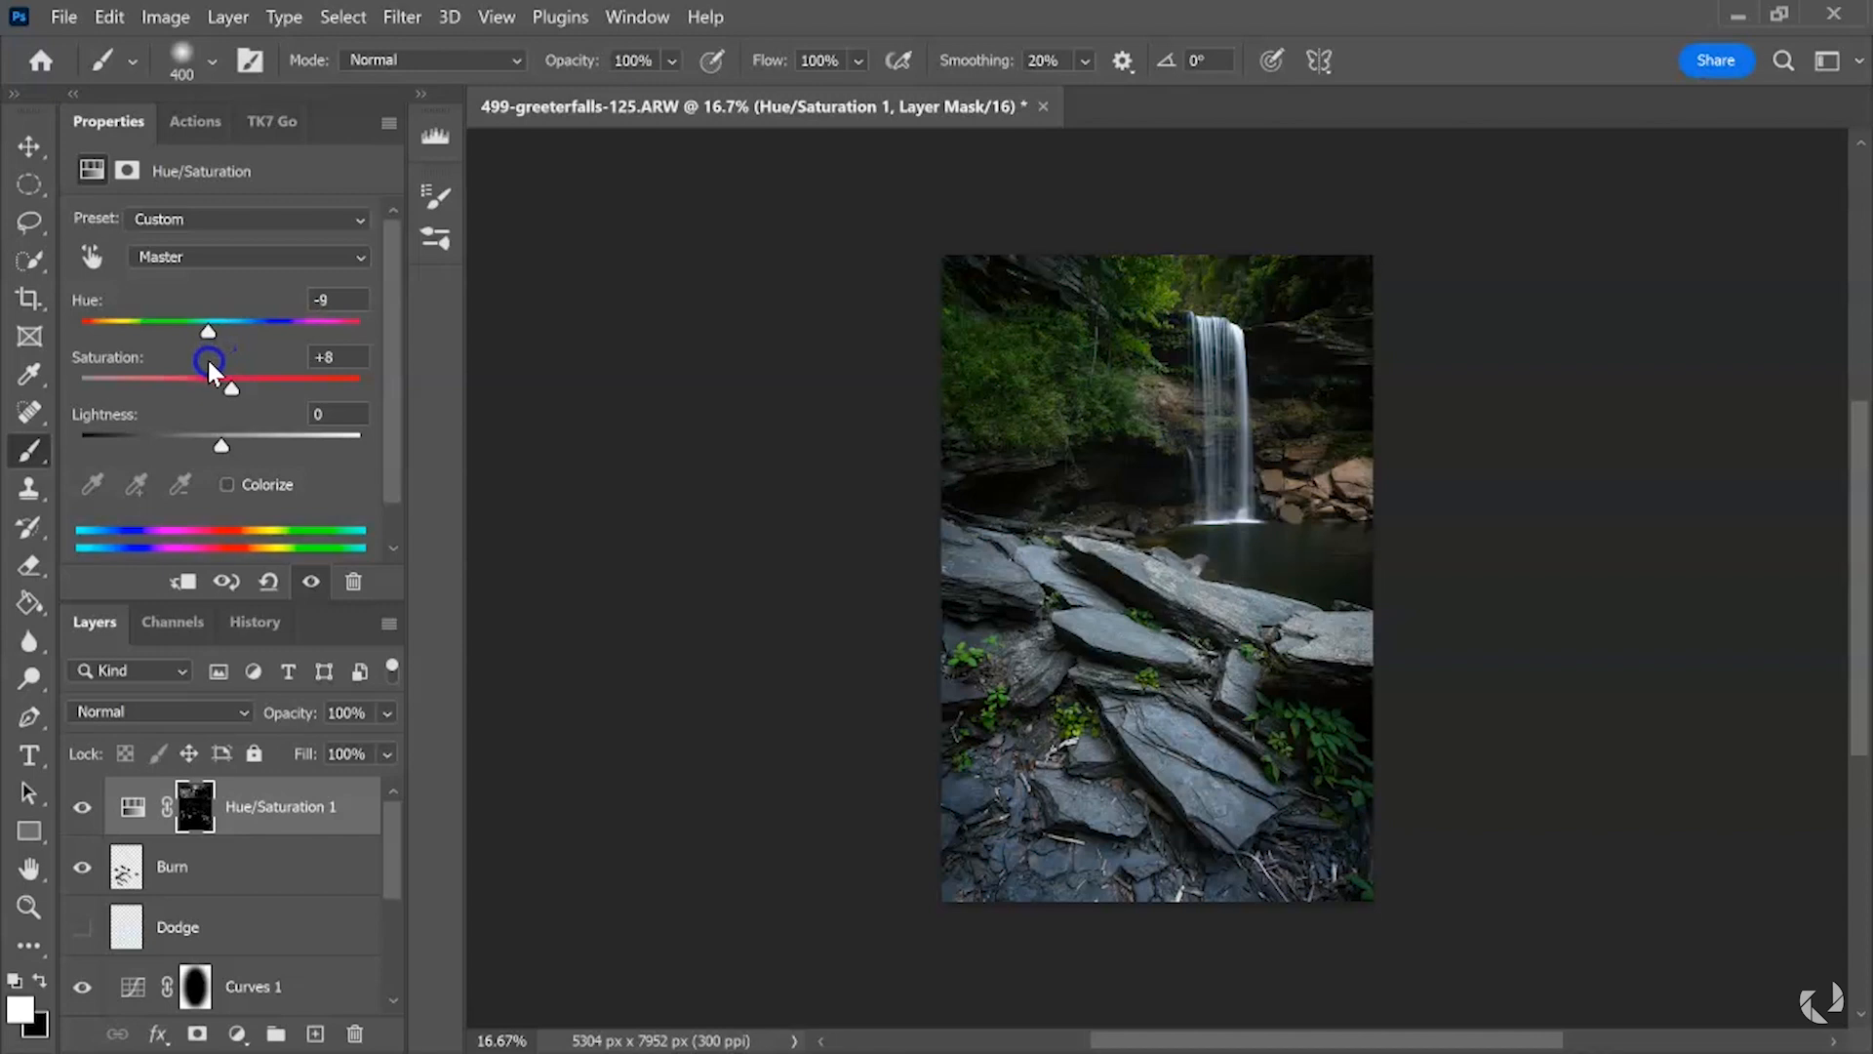
{"action": "left_click_drag", "start_coordinate": [209, 363], "coordinate": [213, 366]}
{"action": "left_click", "coordinate": [82, 808]}
{"action": "left_click", "coordinate": [83, 810]}
{"action": "left_click", "coordinate": [83, 811]}
{"action": "left_click", "coordinate": [83, 813]}
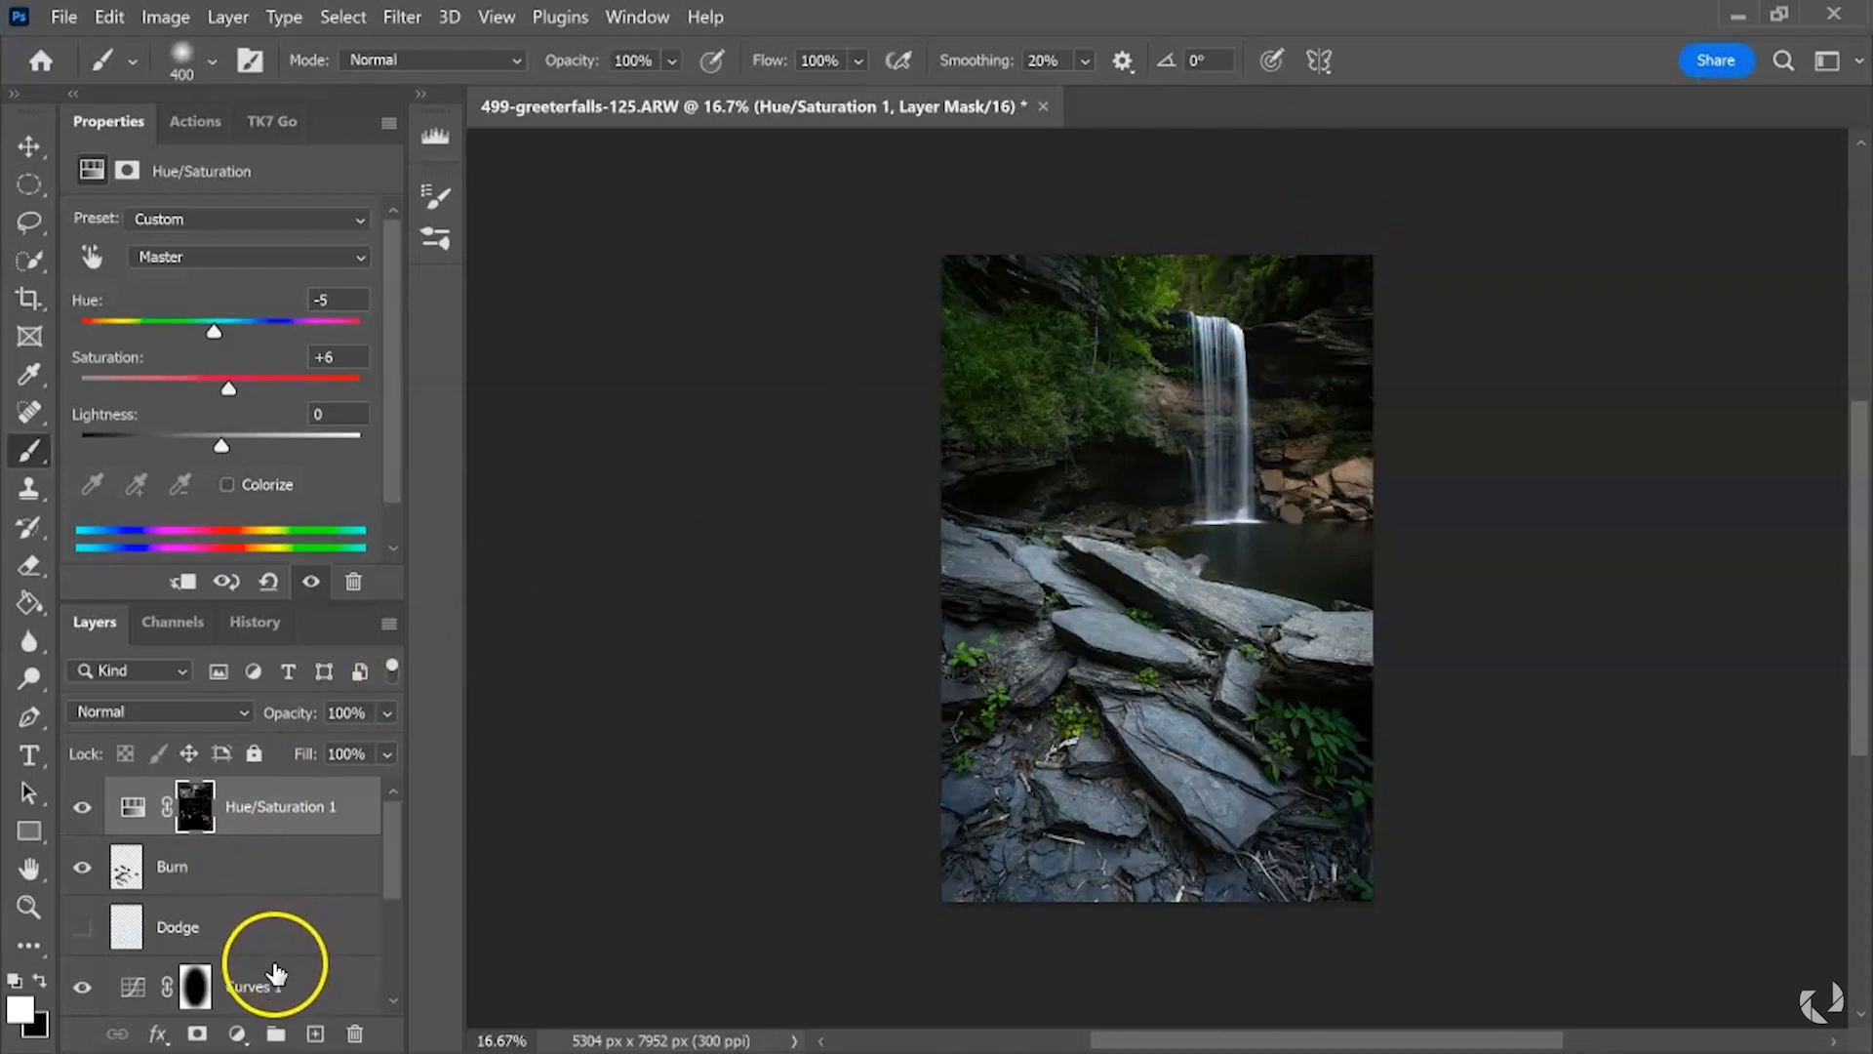
- Draw a large elliptical selection over the upper waterfall and the surrounding trees, extending past the photo's top and right edges
{"action": "left_click", "coordinate": [238, 1033]}
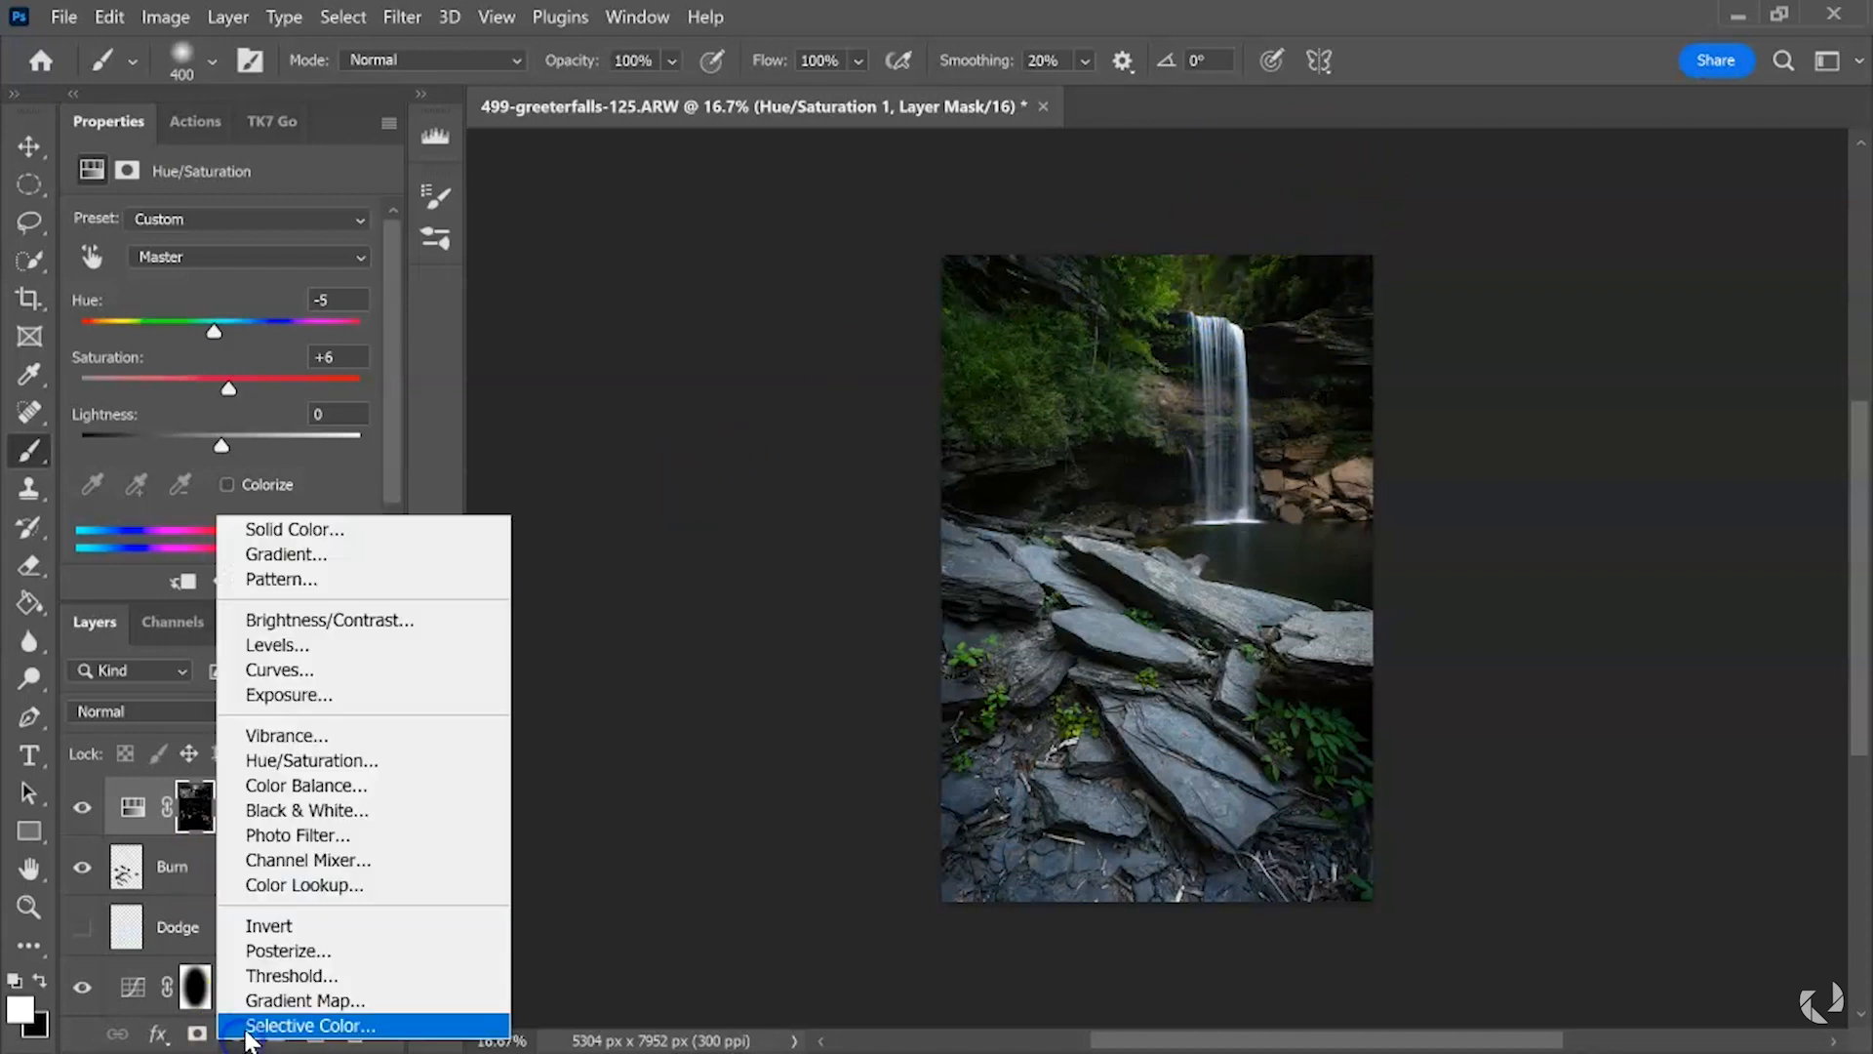
{"action": "left_click", "coordinate": [234, 1042]}
{"action": "left_click", "coordinate": [132, 806]}
{"action": "left_click", "coordinate": [29, 184]}
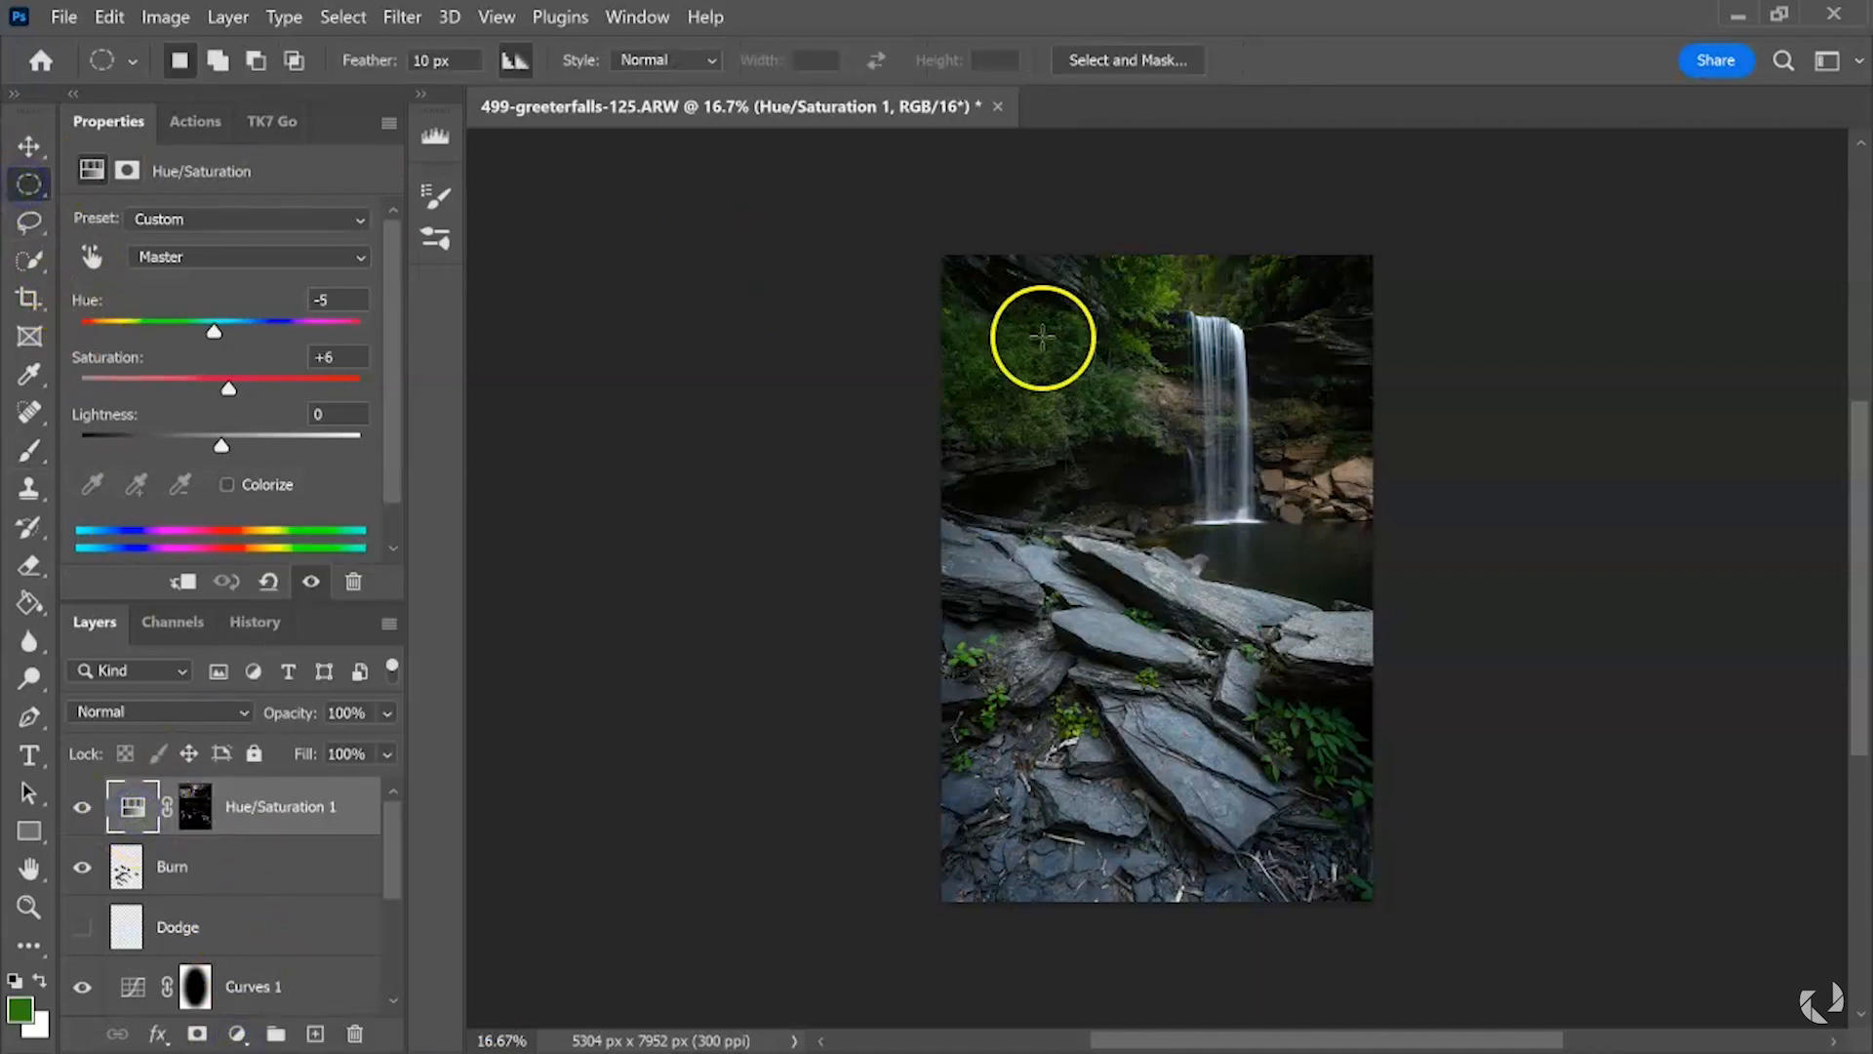
{"action": "left_click_drag", "start_coordinate": [1146, 188], "coordinate": [1535, 594]}
{"action": "left_click_drag", "start_coordinate": [1268, 156], "coordinate": [1310, 271]}
{"action": "left_click_drag", "start_coordinate": [1177, 164], "coordinate": [1541, 533]}
{"action": "left_click_drag", "start_coordinate": [1334, 333], "coordinate": [1235, 260]}
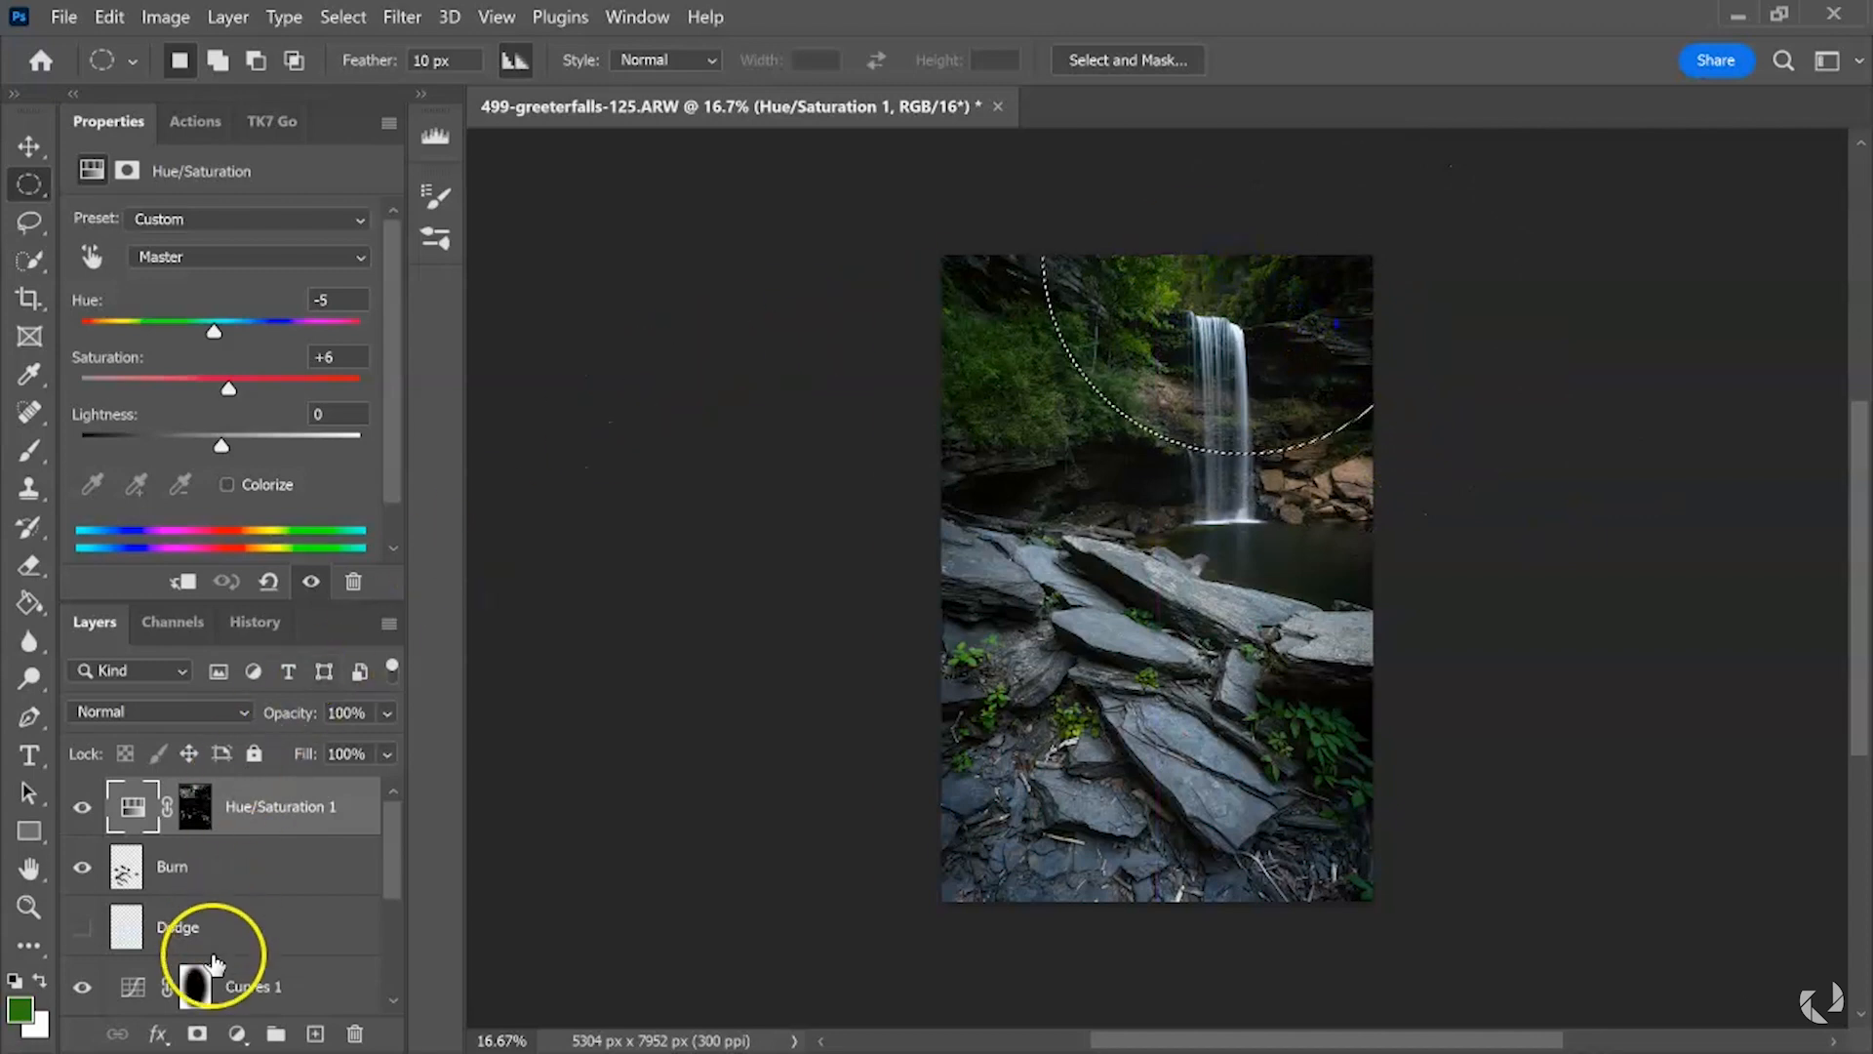
- Add a Color Balance adjustment layer for the elliptical selection with midtones shifted to Cyan-Red +4 and Yellow-Blue -22
{"action": "left_click", "coordinate": [237, 1033]}
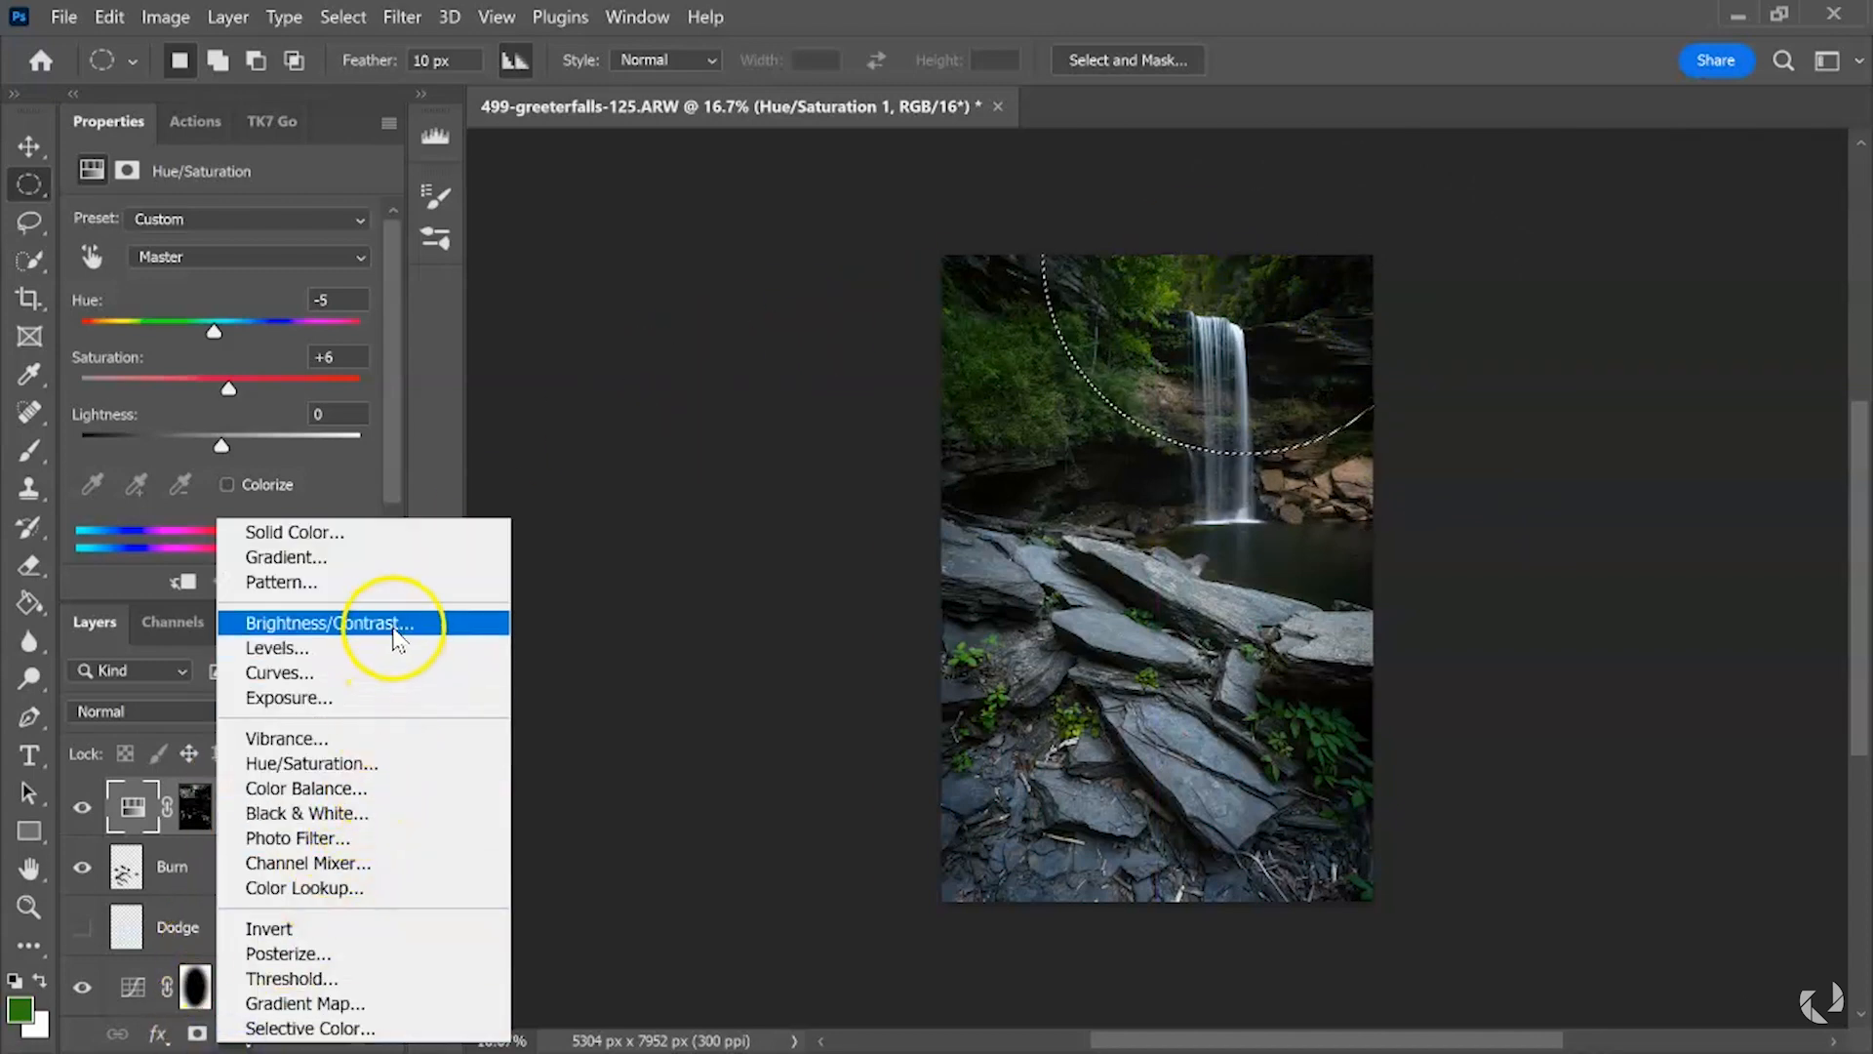
{"action": "left_click", "coordinate": [386, 786]}
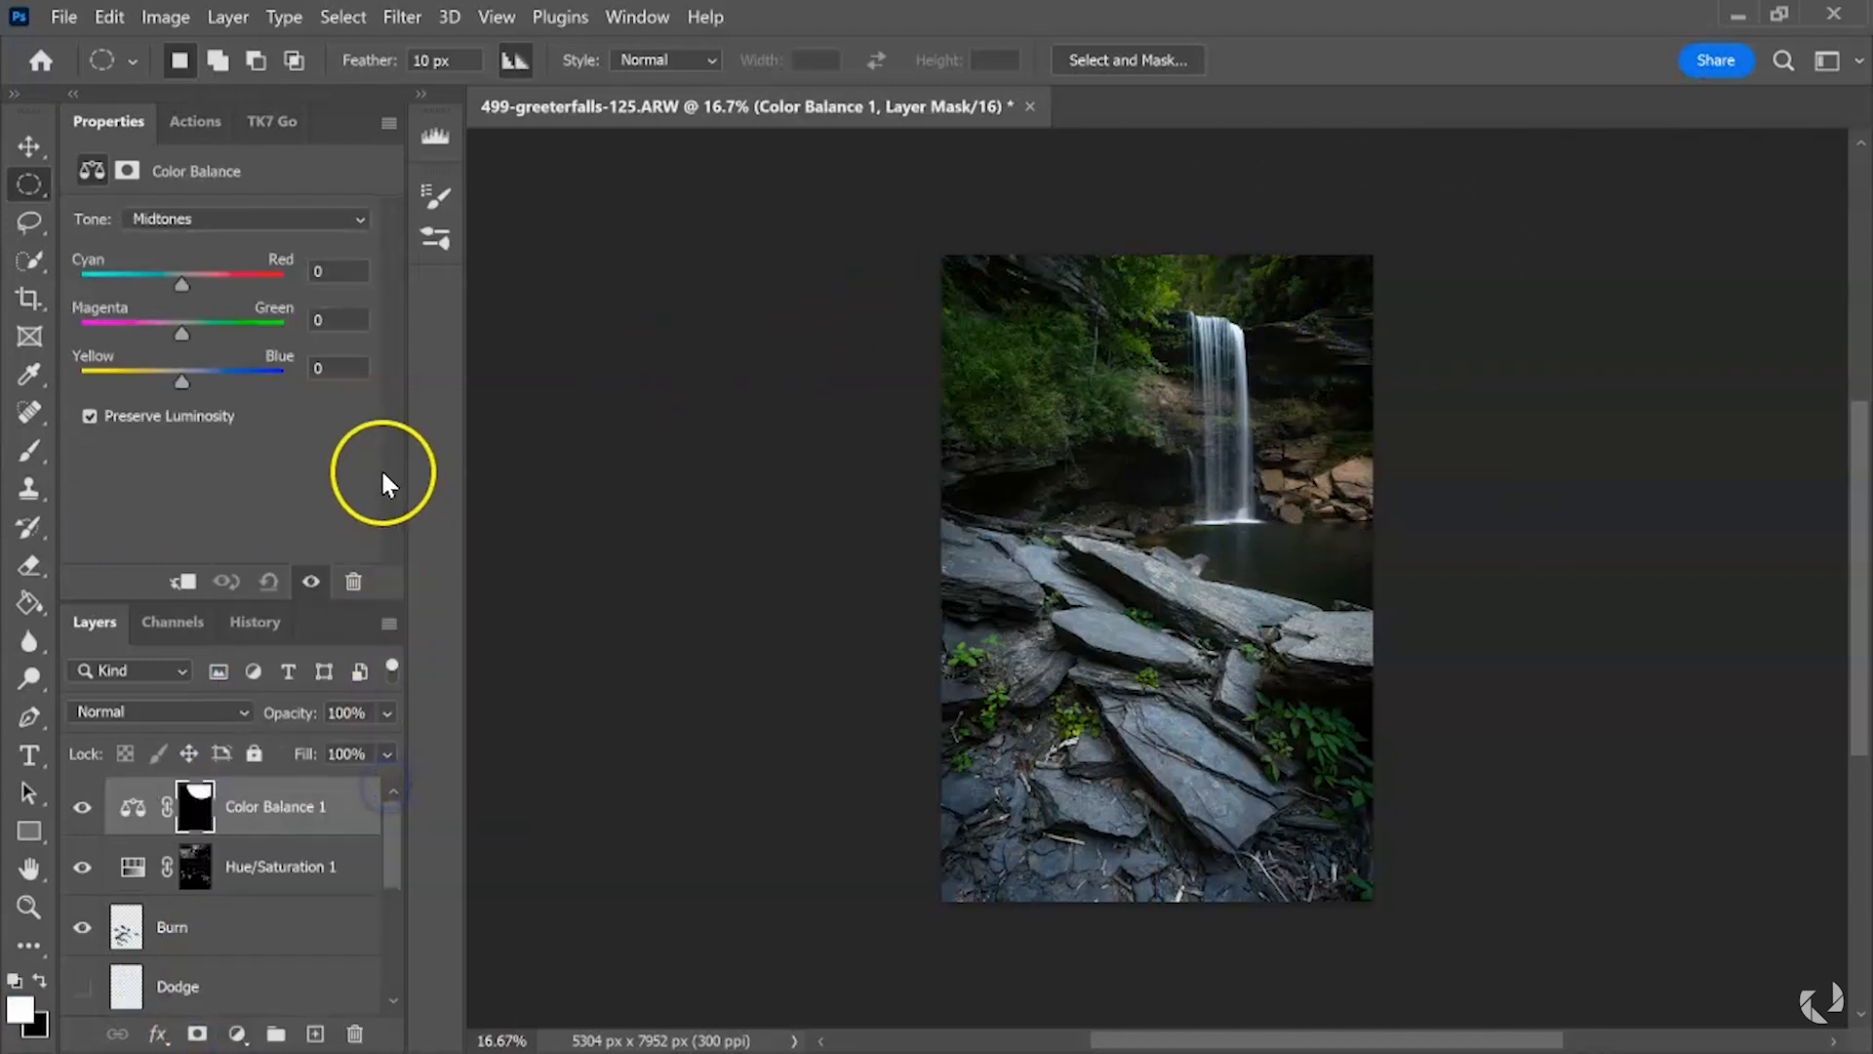
{"action": "mouse_move", "coordinate": [176, 379]}
{"action": "left_mouse_down"}
{"action": "mouse_move", "coordinate": [136, 384]}
{"action": "mouse_move", "coordinate": [163, 380]}
{"action": "left_mouse_up"}
{"action": "mouse_move", "coordinate": [181, 284]}
{"action": "left_mouse_down"}
{"action": "mouse_move", "coordinate": [203, 291]}
{"action": "mouse_move", "coordinate": [185, 289]}
{"action": "left_mouse_up"}
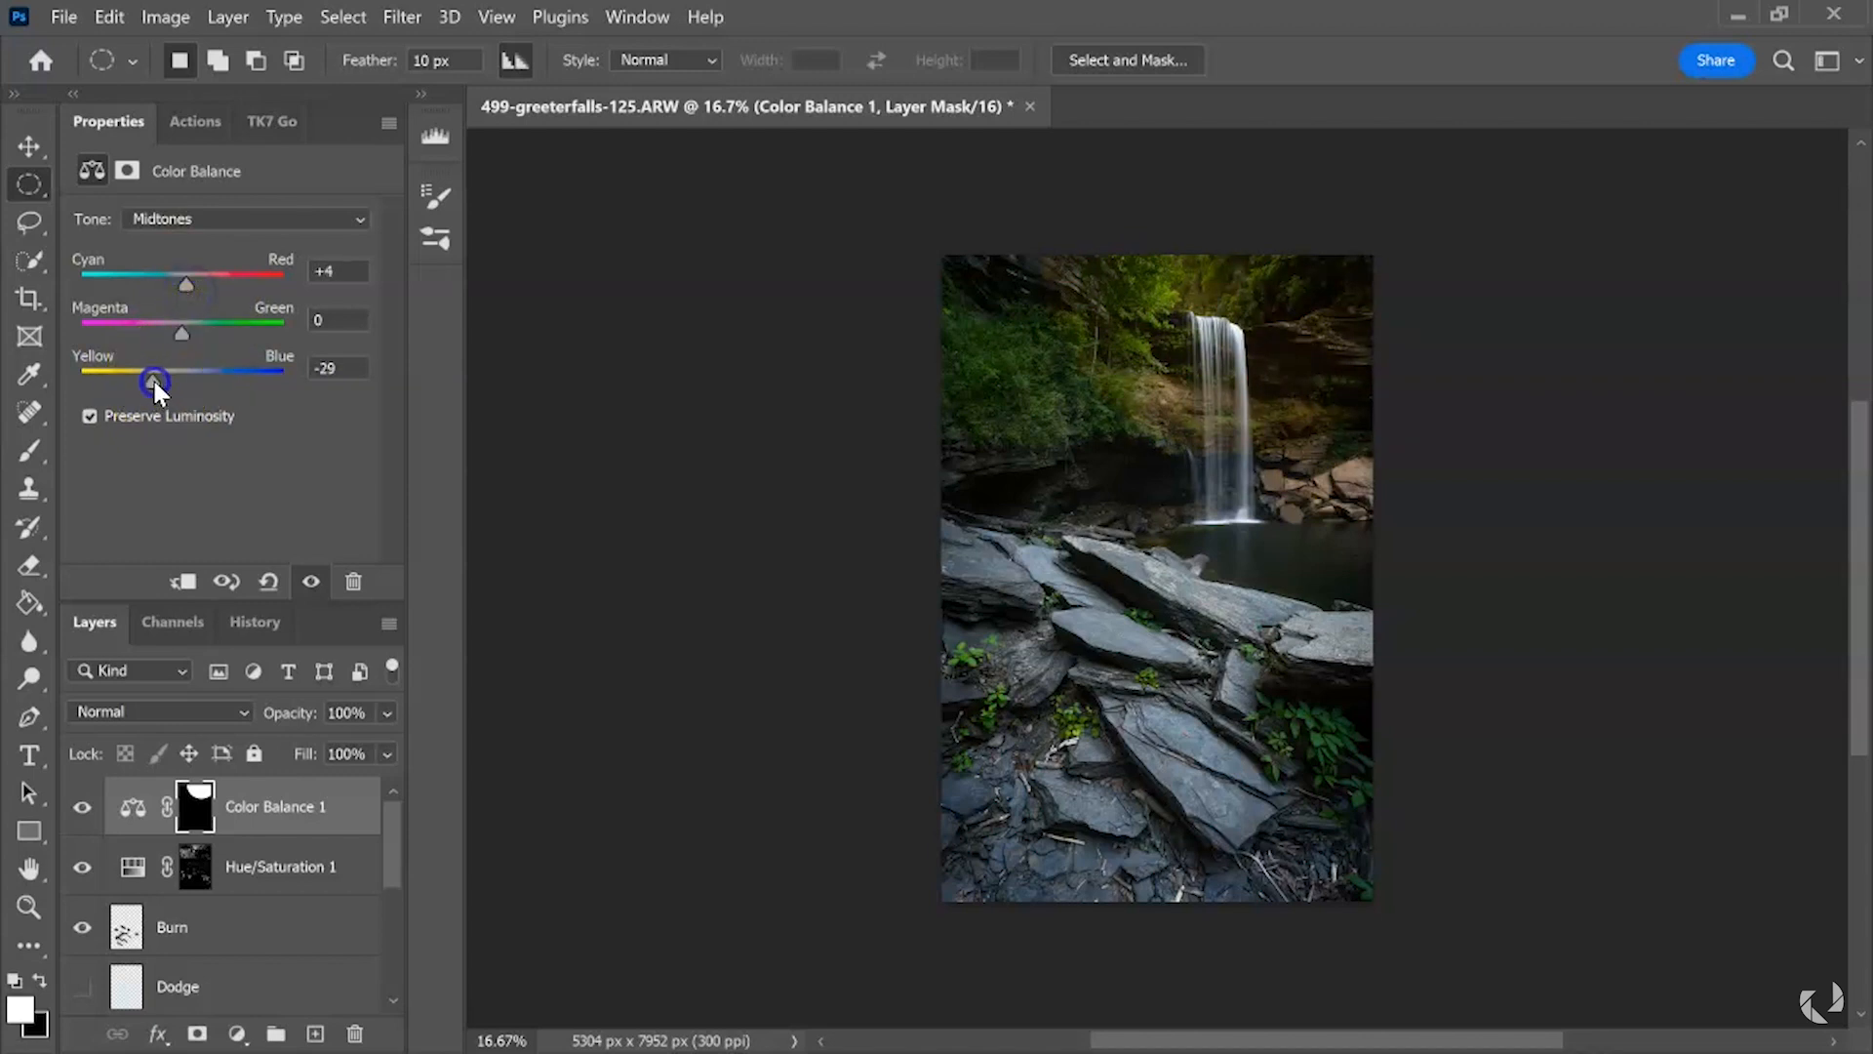
- Soften the Color Balance layer's mask with a 420-pixel Gaussian Blur and return to the elliptical marquee tool
{"action": "left_click", "coordinate": [402, 16]}
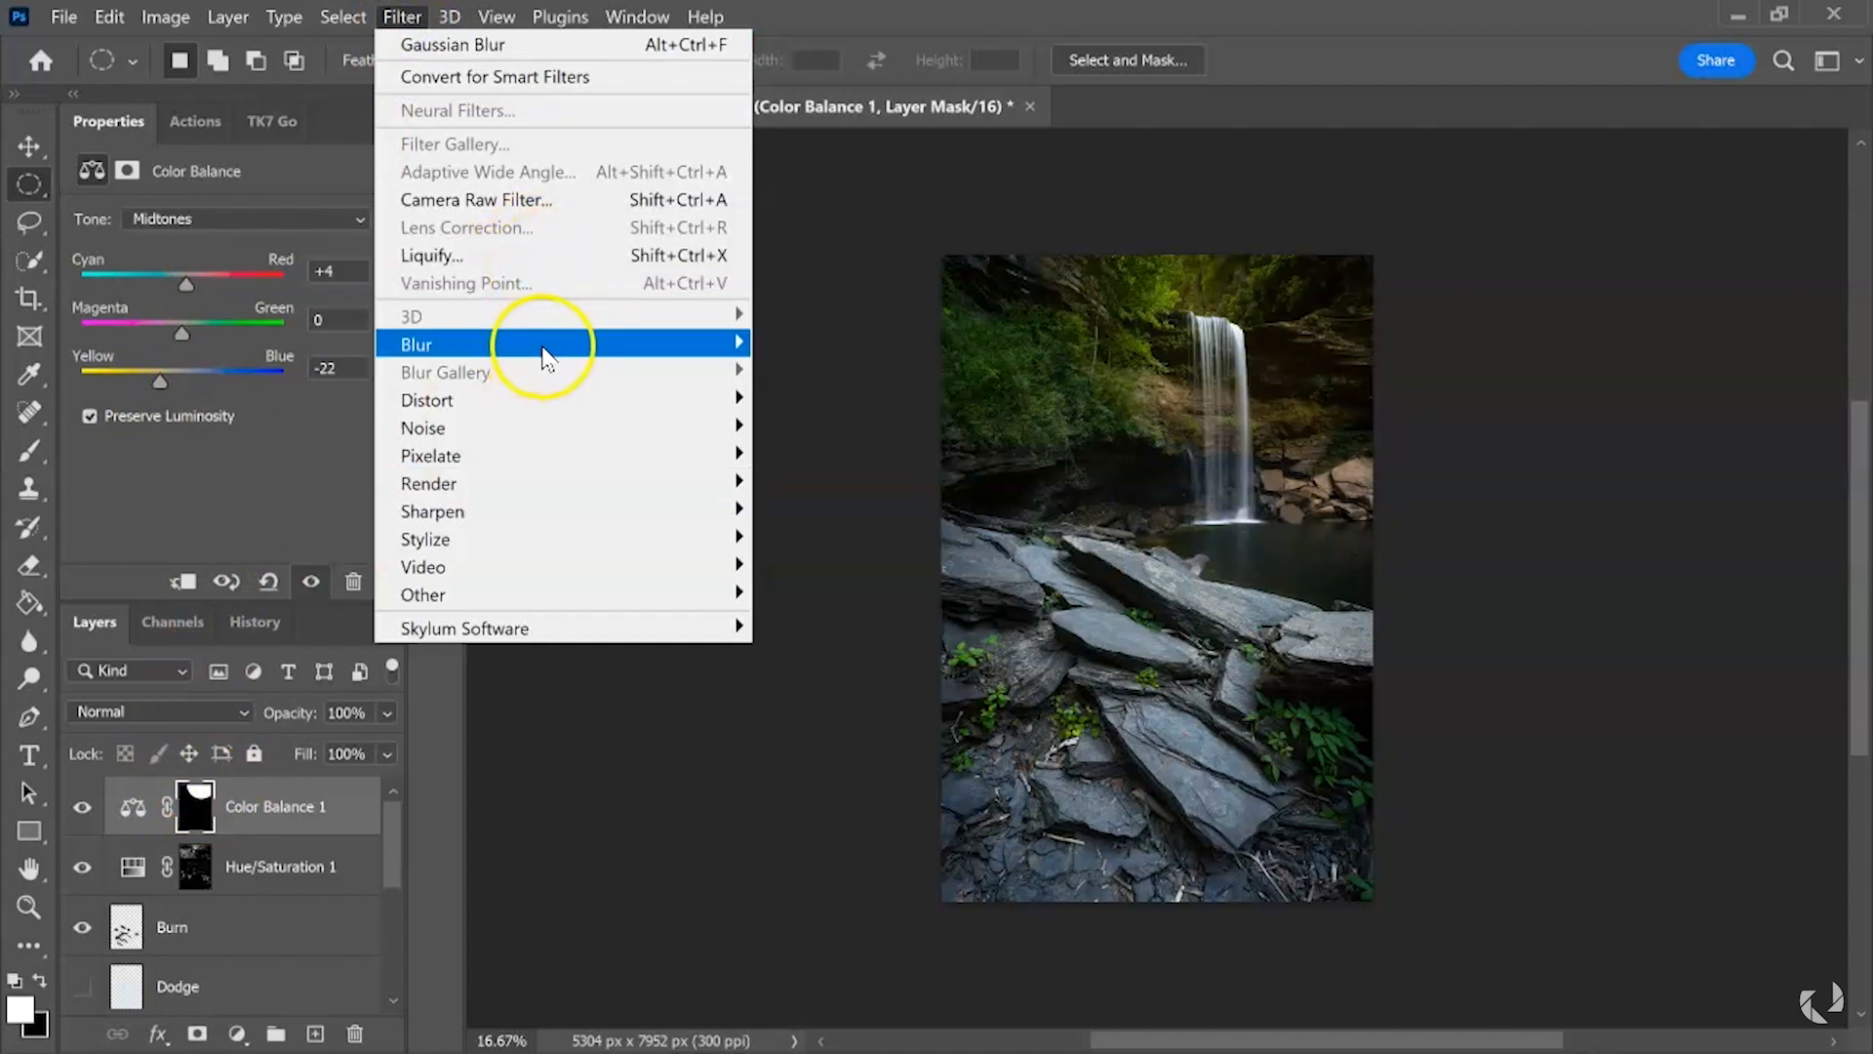
{"action": "mouse_move", "coordinate": [543, 343]}
{"action": "left_click", "coordinate": [806, 456]}
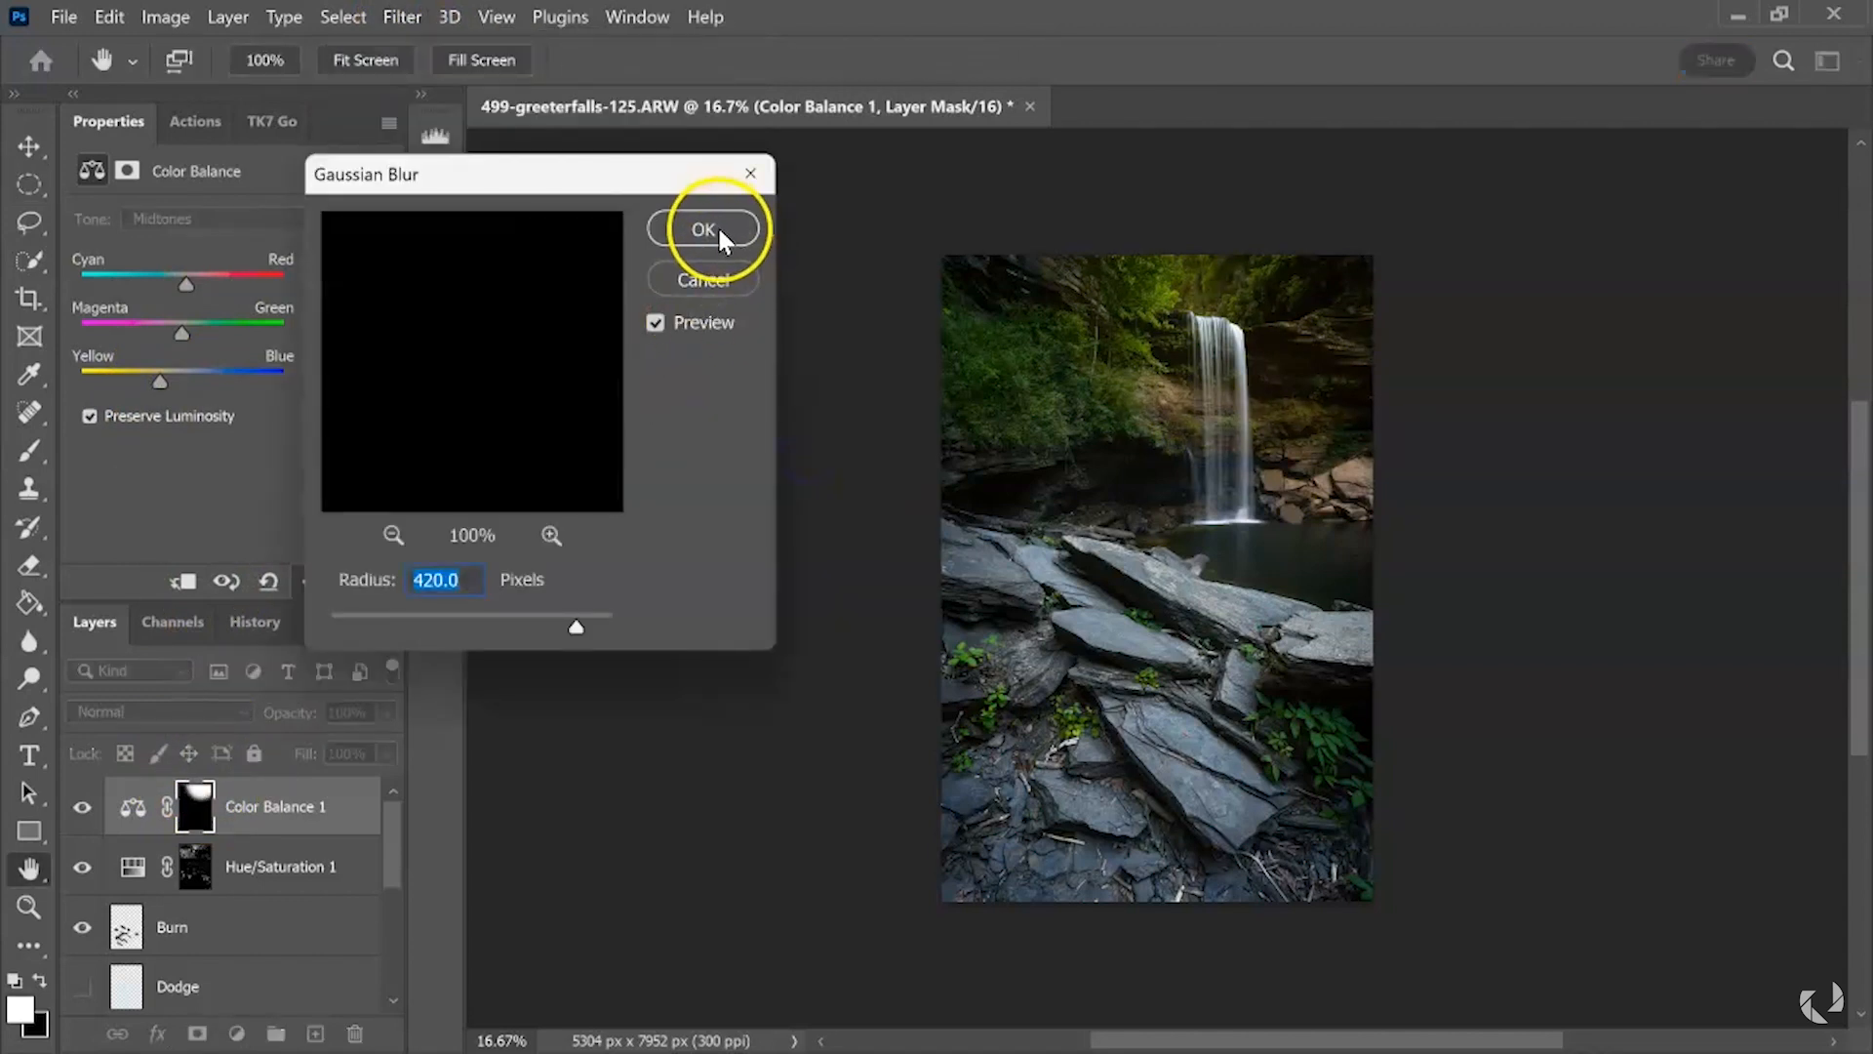
{"action": "left_click", "coordinate": [703, 231]}
{"action": "key", "text": "m"}
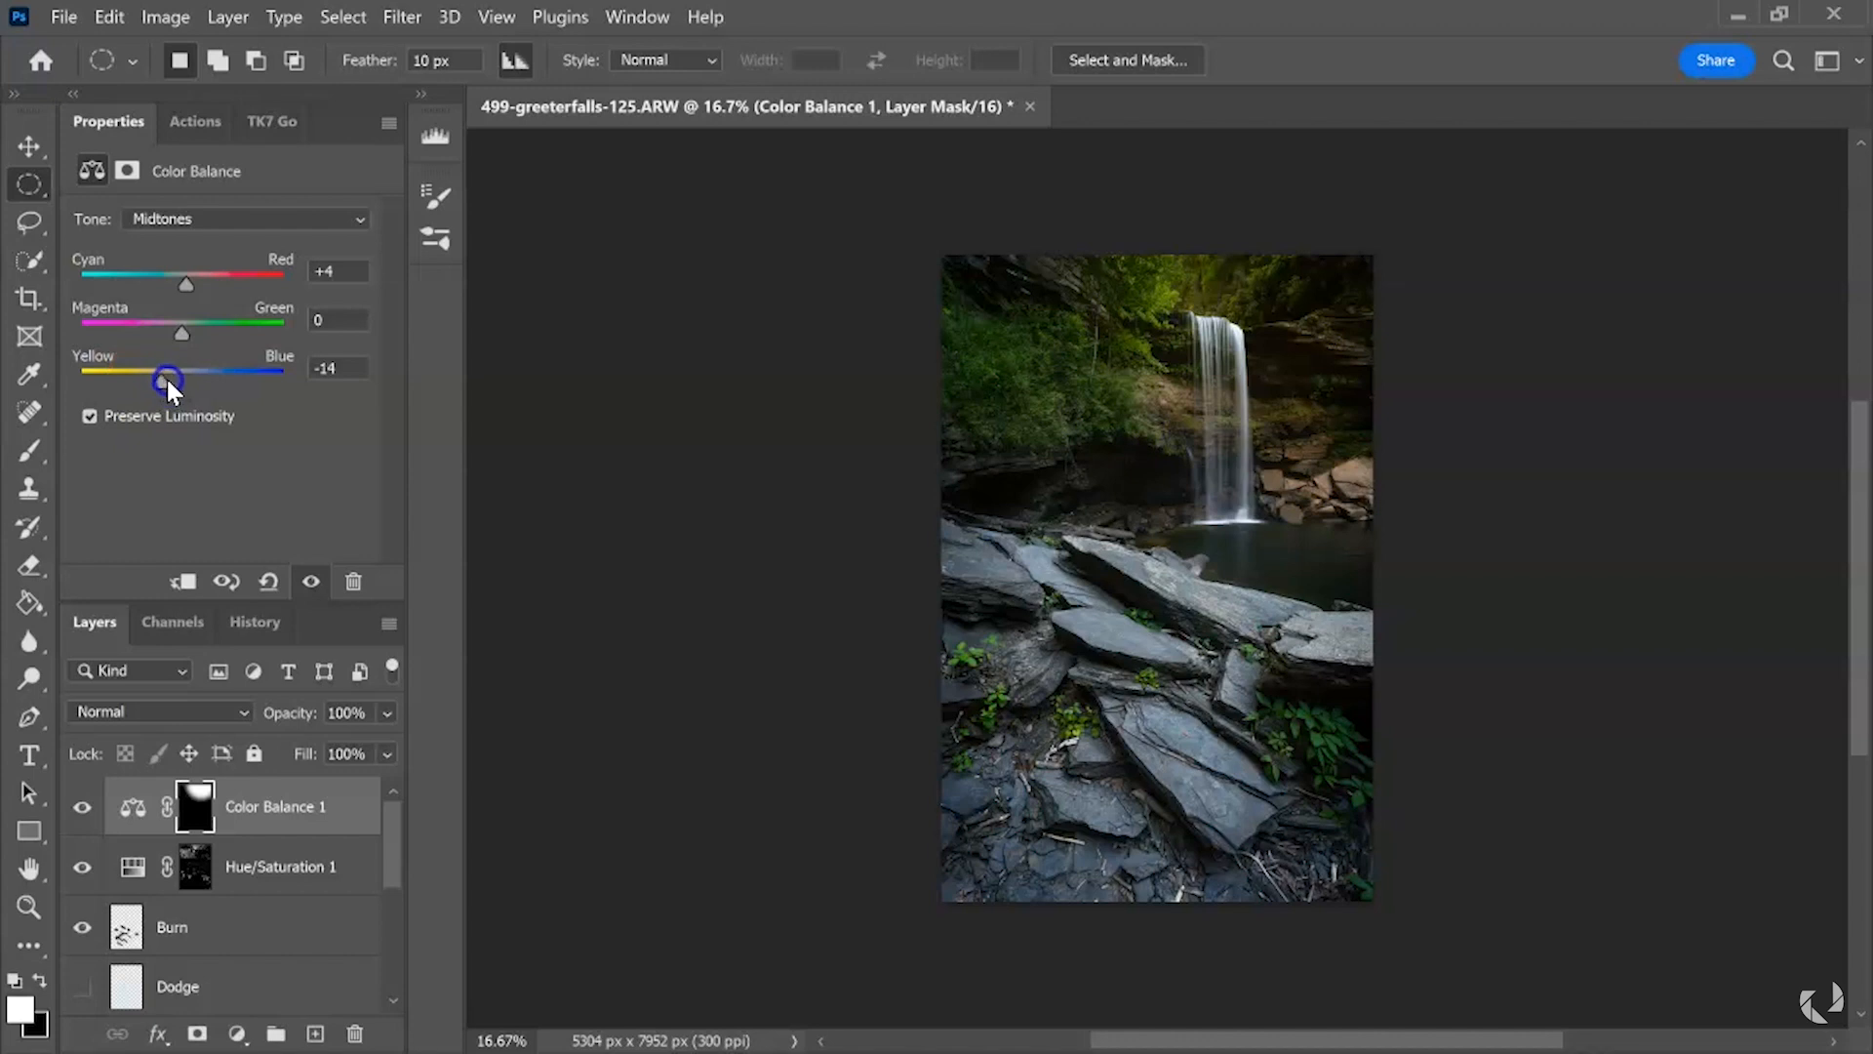
- Fine-tune the Color Balance layer's yellow and red midtone shifts, comparing the photo with and without the layer
{"action": "left_click_drag", "start_coordinate": [149, 377], "coordinate": [177, 387]}
{"action": "left_click_drag", "start_coordinate": [191, 289], "coordinate": [190, 295]}
{"action": "left_click", "coordinate": [82, 807]}
{"action": "left_click", "coordinate": [82, 807]}
- Add a Brightness/Contrast adjustment layer with Contrast -44 and Brightness 23, and invert its mask to black
{"action": "left_click", "coordinate": [237, 1034]}
{"action": "left_click", "coordinate": [384, 627]}
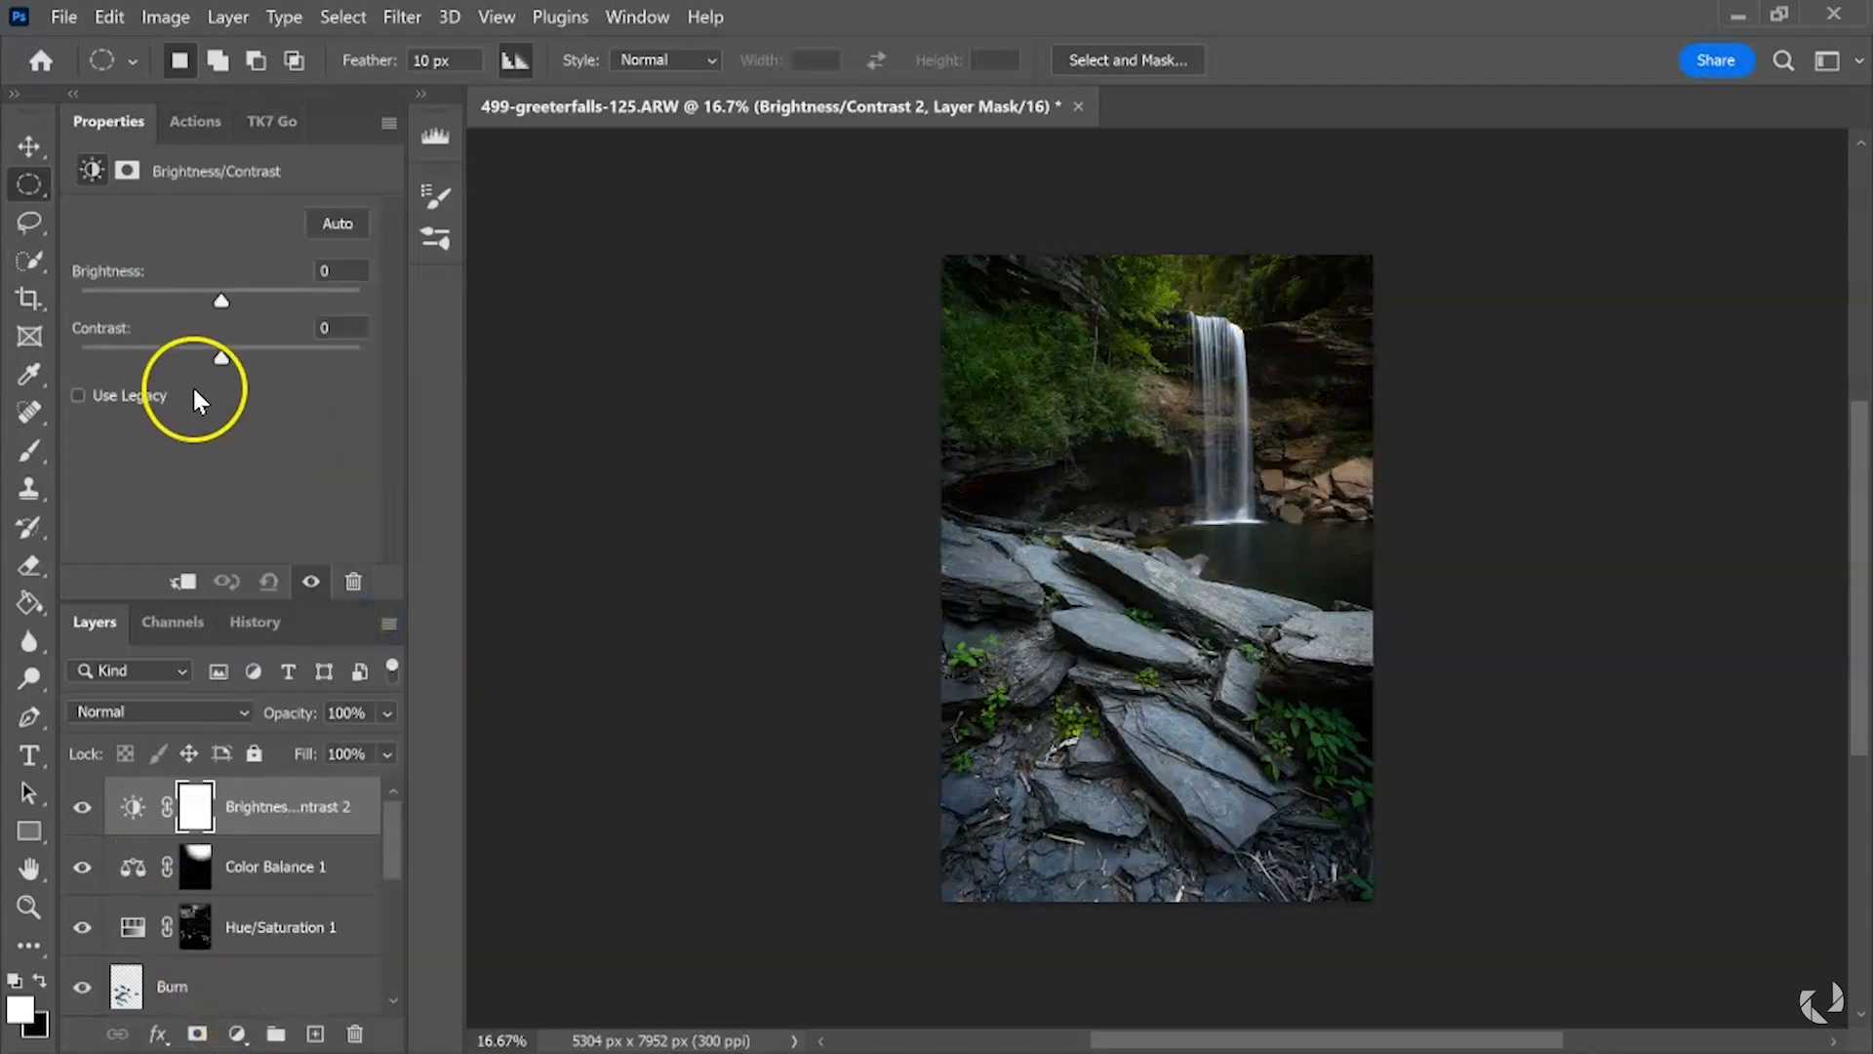
{"action": "left_click_drag", "start_coordinate": [223, 359], "coordinate": [109, 359]}
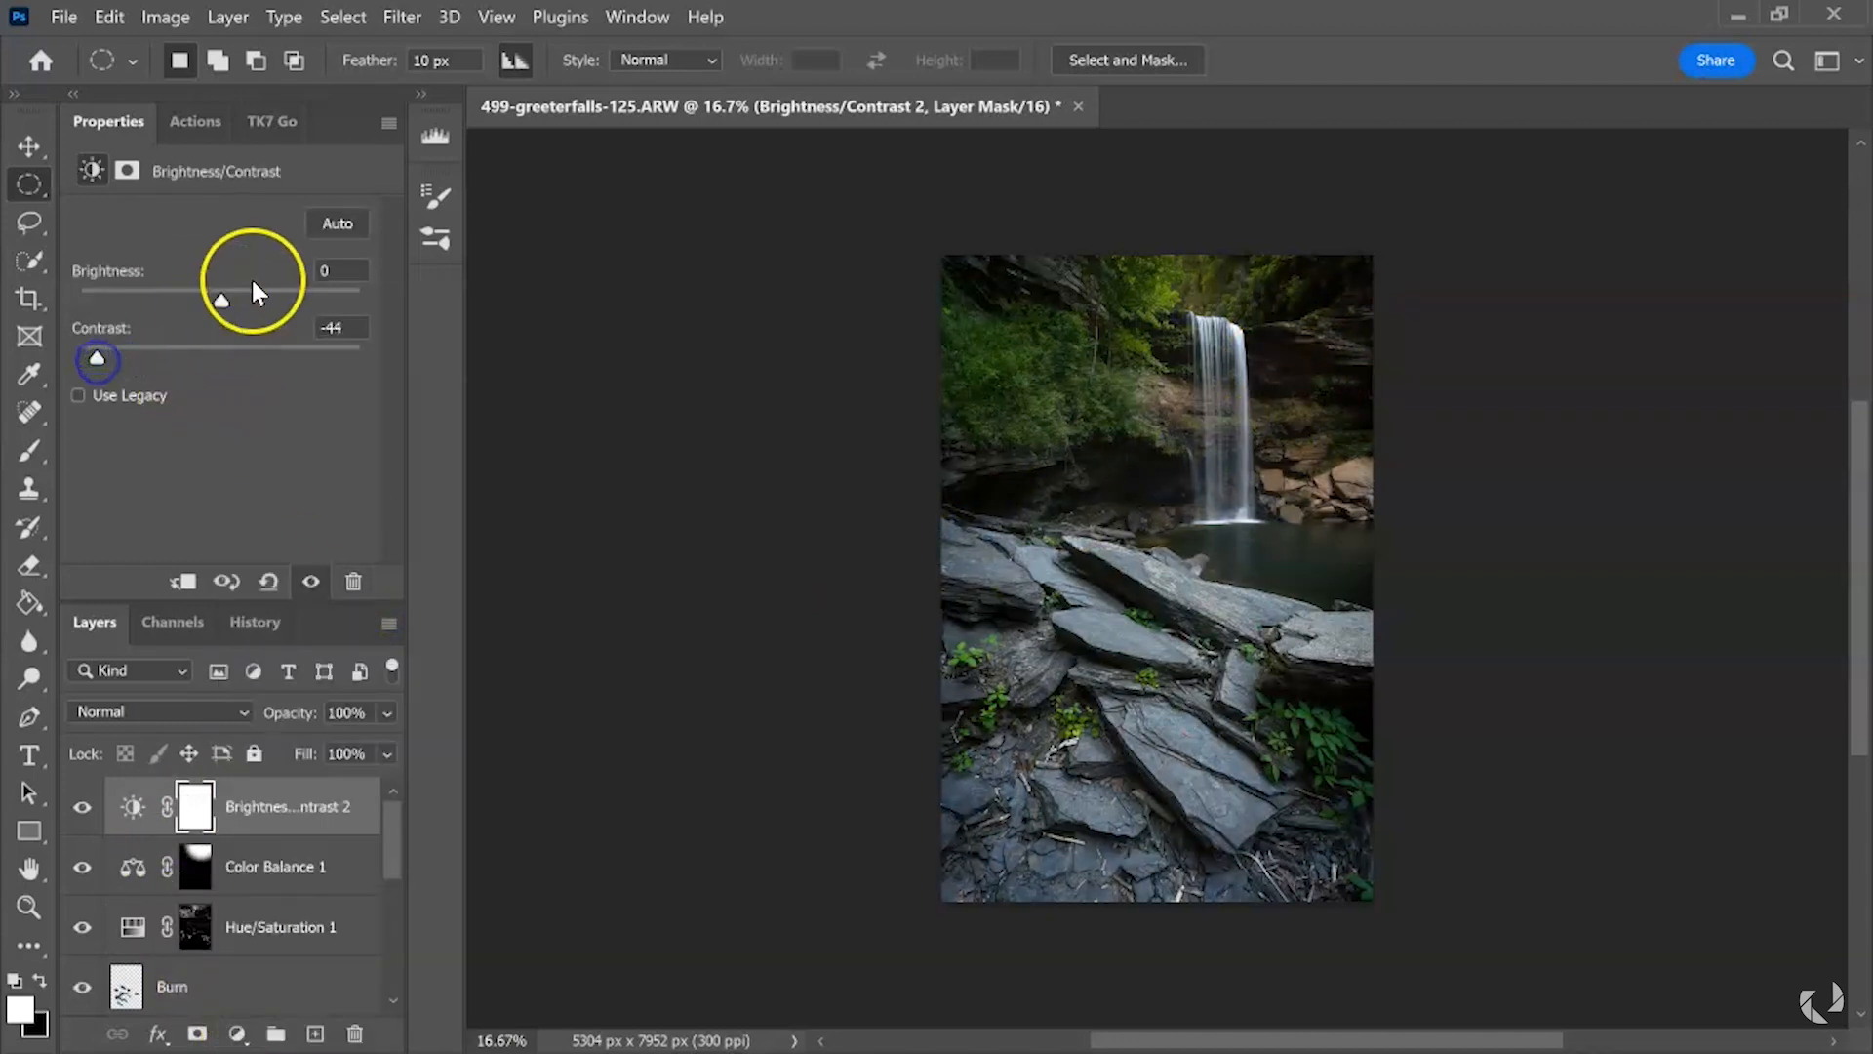
{"action": "mouse_move", "coordinate": [221, 299]}
{"action": "left_mouse_down"}
{"action": "mouse_move", "coordinate": [268, 298]}
{"action": "mouse_move", "coordinate": [247, 302]}
{"action": "left_mouse_up"}
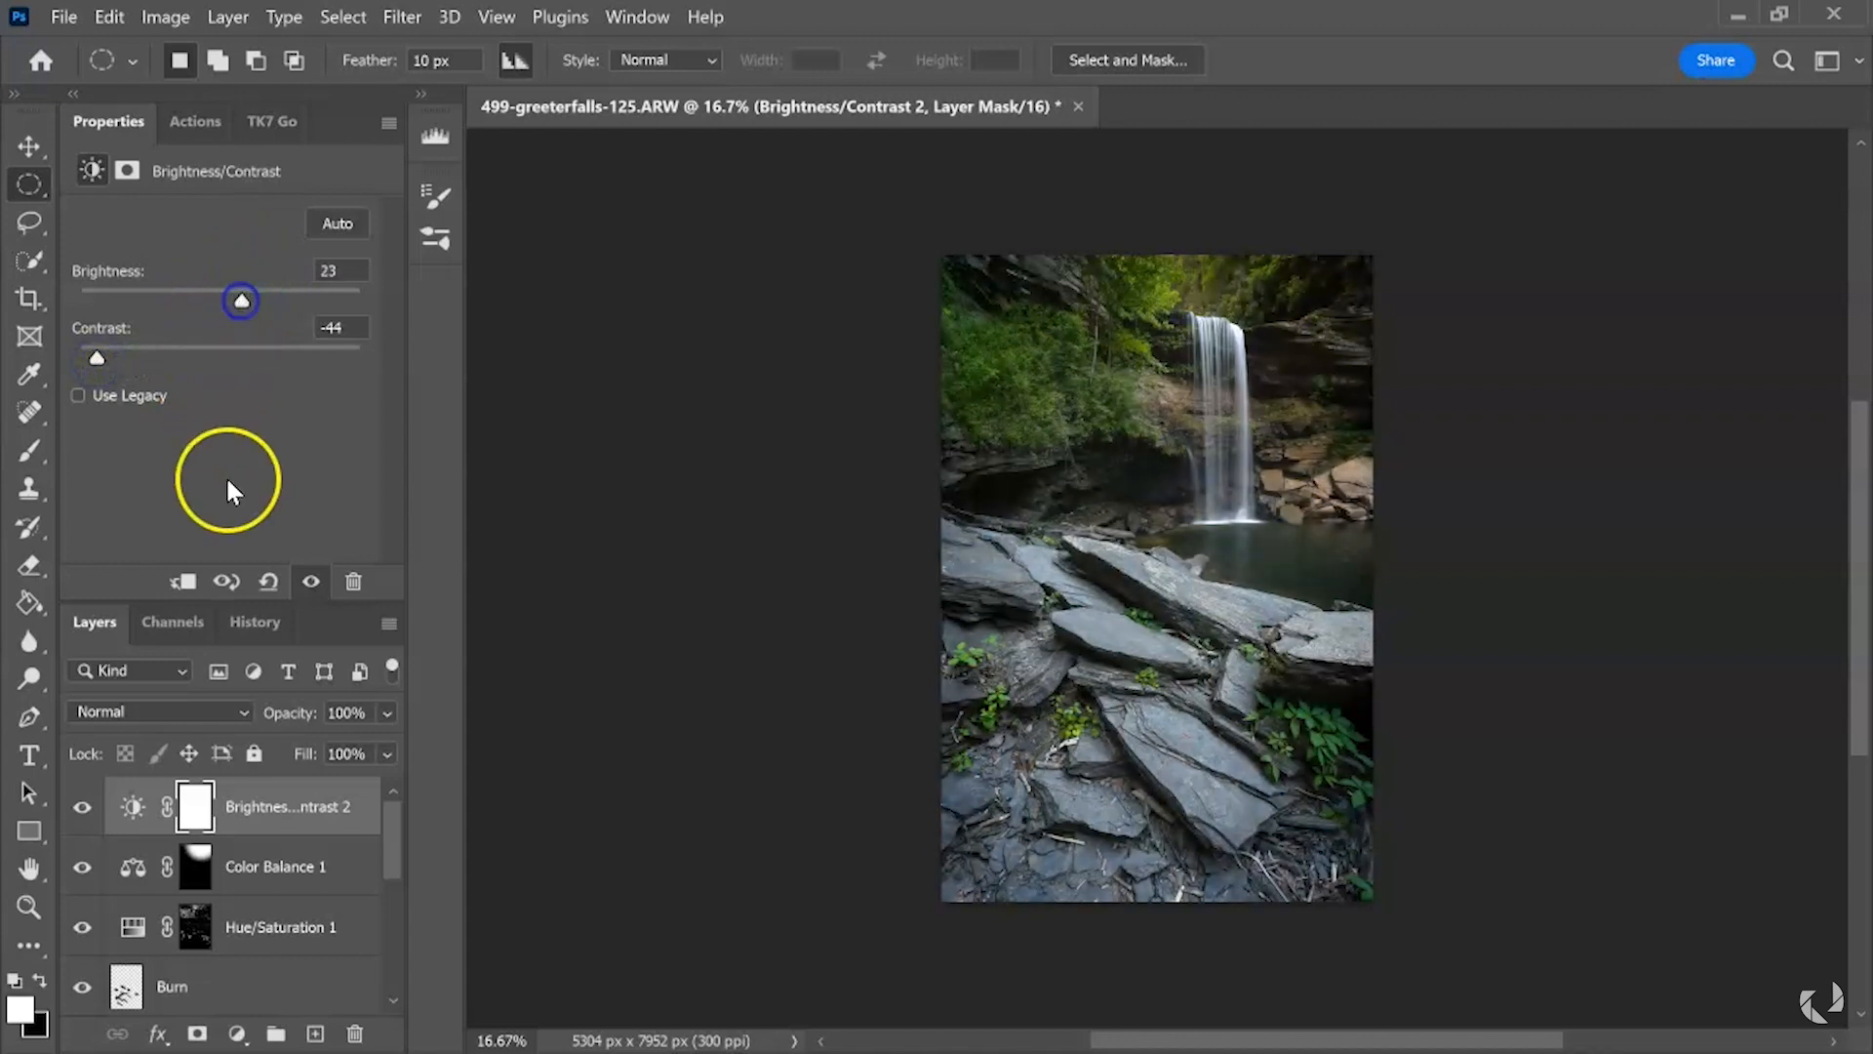
{"action": "key", "text": "ctrl+i"}
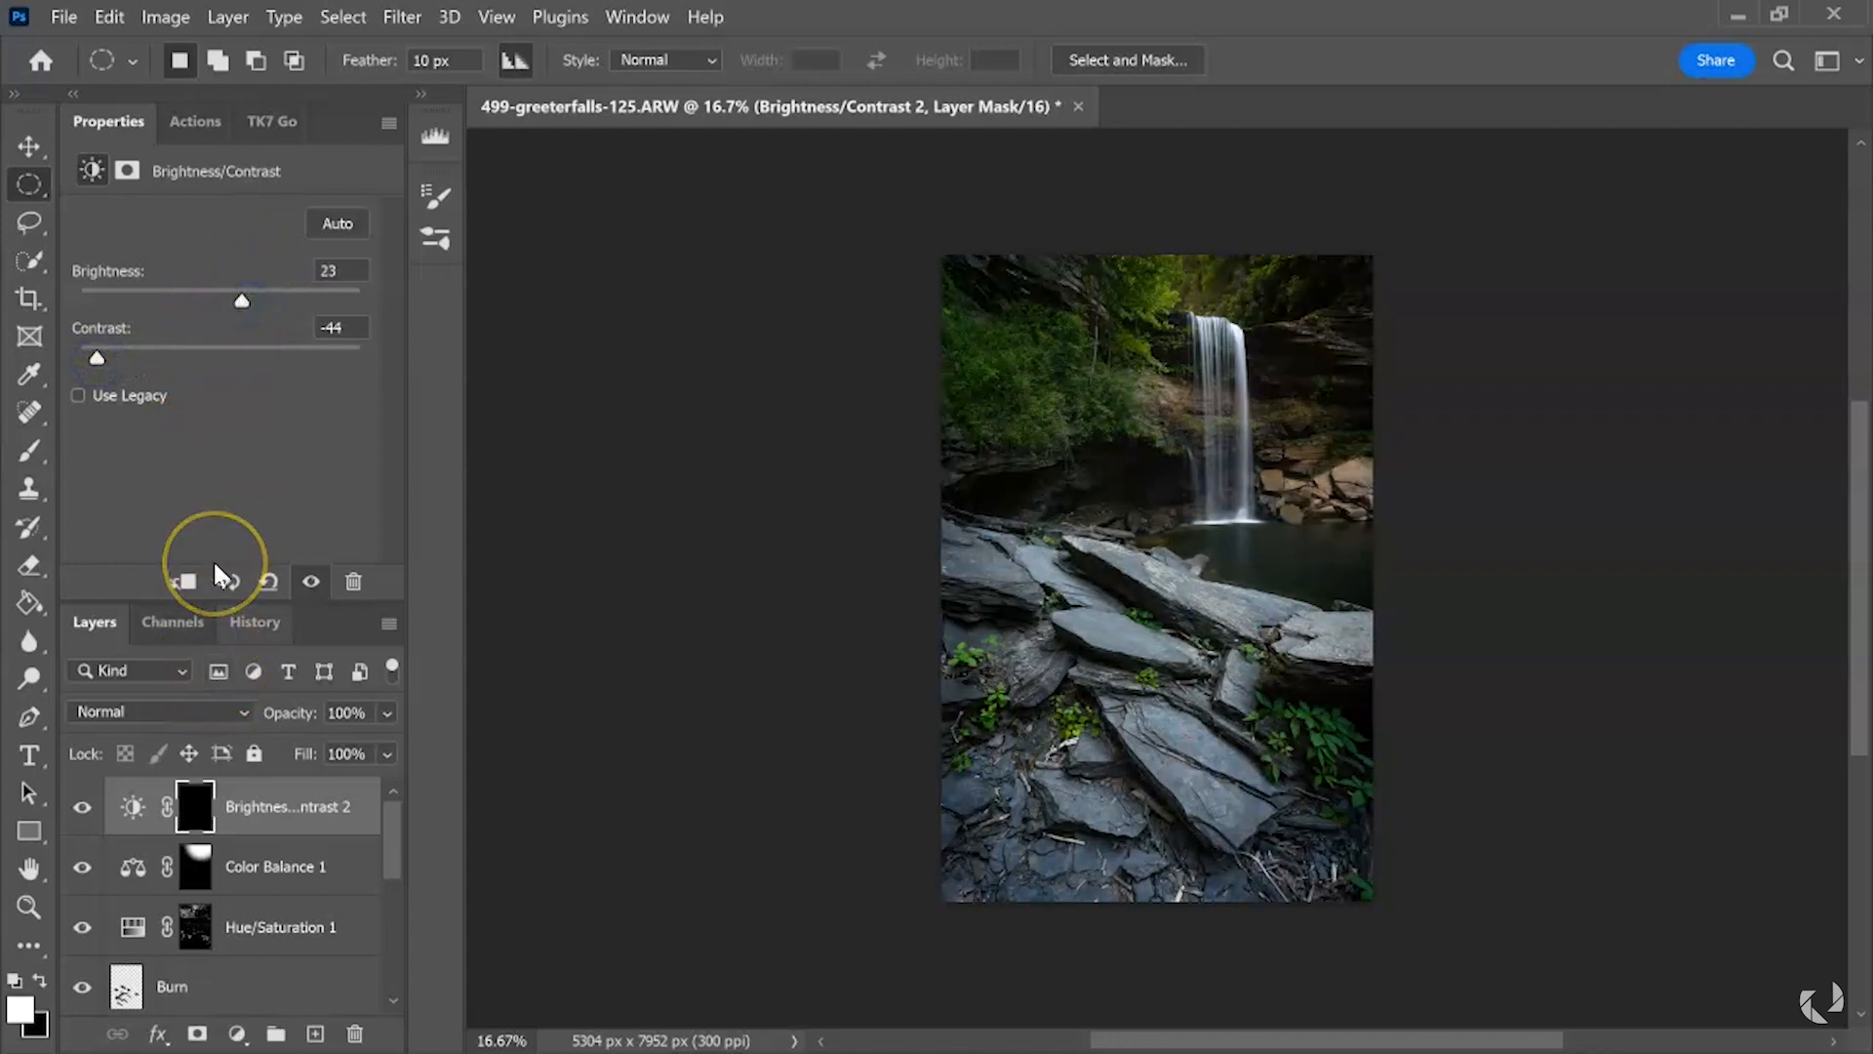
- Paint white on the mask with a 500-pixel brush over the dark cliffs, foliage and hollows on both sides of the waterfall
{"action": "left_click", "coordinate": [31, 452]}
{"action": "key", "text": "]"}
{"action": "key", "text": "]"}
{"action": "left_click", "coordinate": [1020, 501]}
{"action": "left_click", "coordinate": [1156, 480]}
{"action": "left_click", "coordinate": [980, 292]}
{"action": "left_click", "coordinate": [1041, 299]}
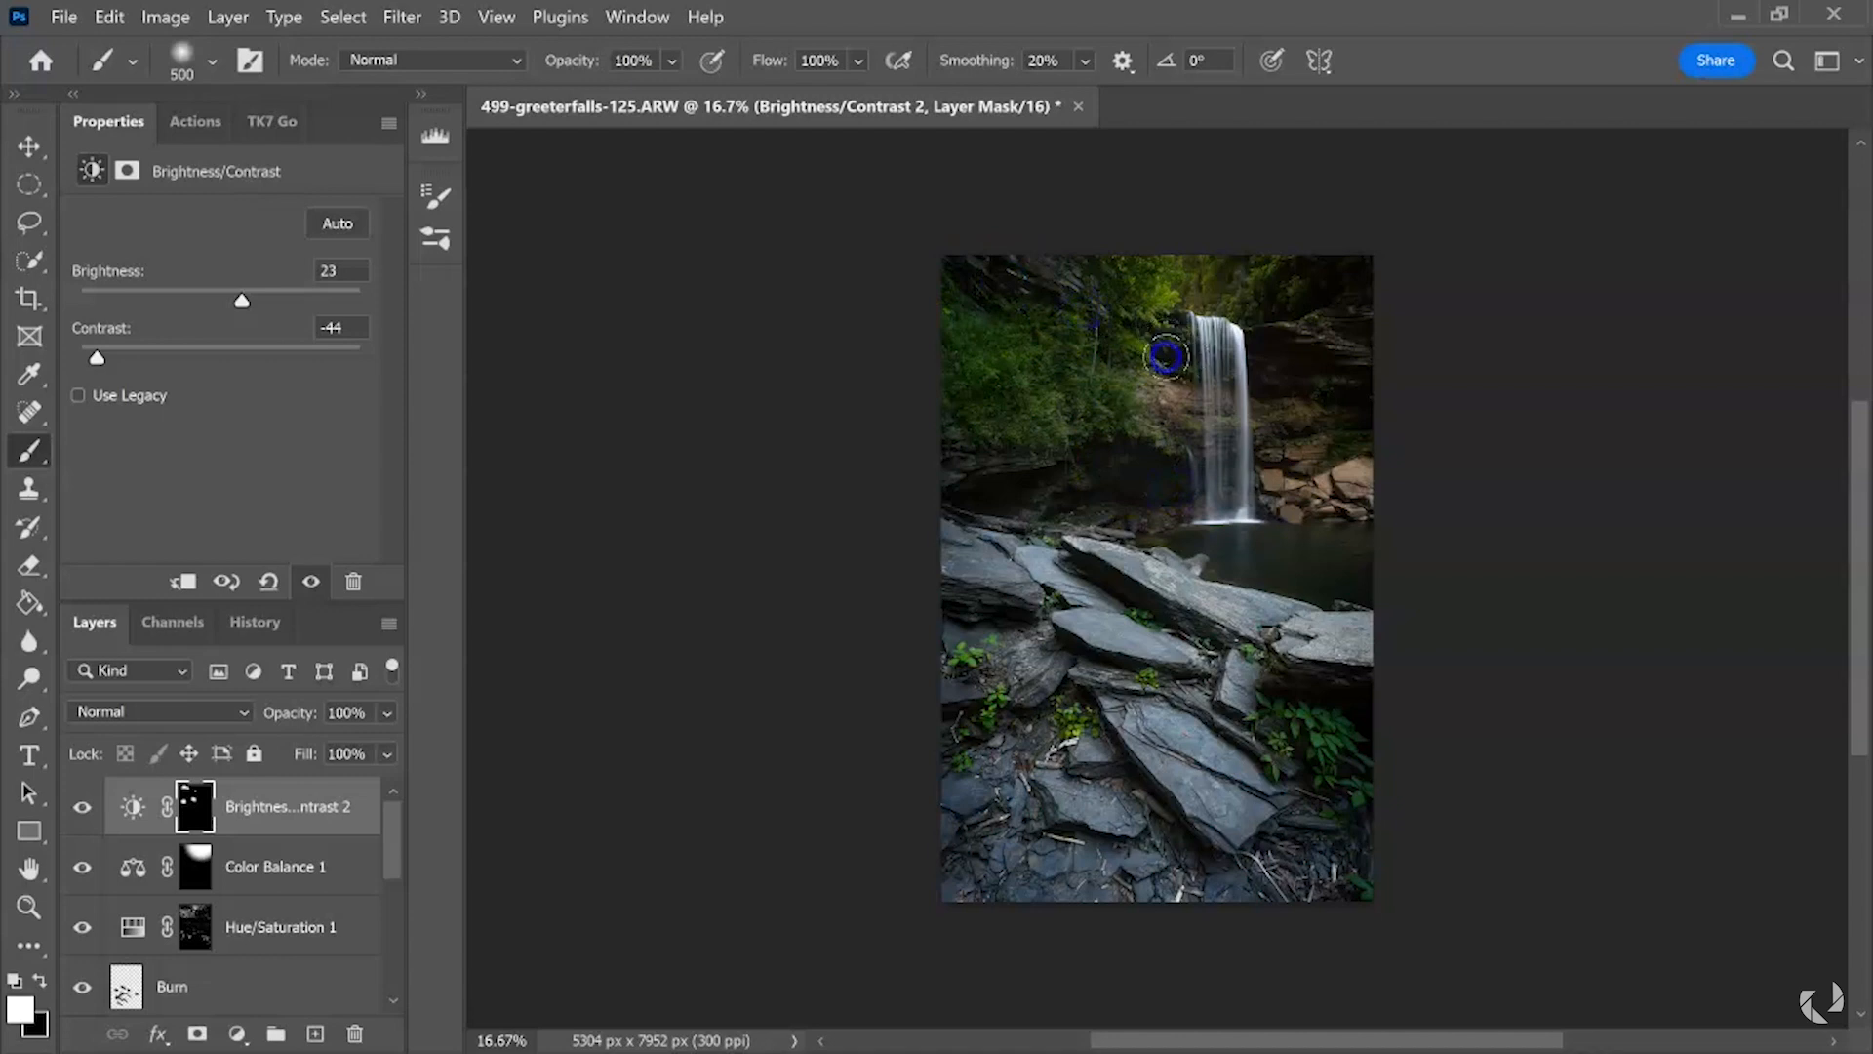
{"action": "left_click", "coordinate": [1280, 354]}
{"action": "mouse_move", "coordinate": [1299, 369]}
{"action": "left_mouse_down"}
{"action": "mouse_move", "coordinate": [1359, 391]}
{"action": "mouse_move", "coordinate": [1357, 422]}
{"action": "mouse_move", "coordinate": [1361, 405]}
{"action": "mouse_move", "coordinate": [1283, 368]}
{"action": "mouse_move", "coordinate": [1151, 349]}
{"action": "mouse_move", "coordinate": [1290, 407]}
{"action": "mouse_move", "coordinate": [1339, 405]}
{"action": "left_mouse_up"}
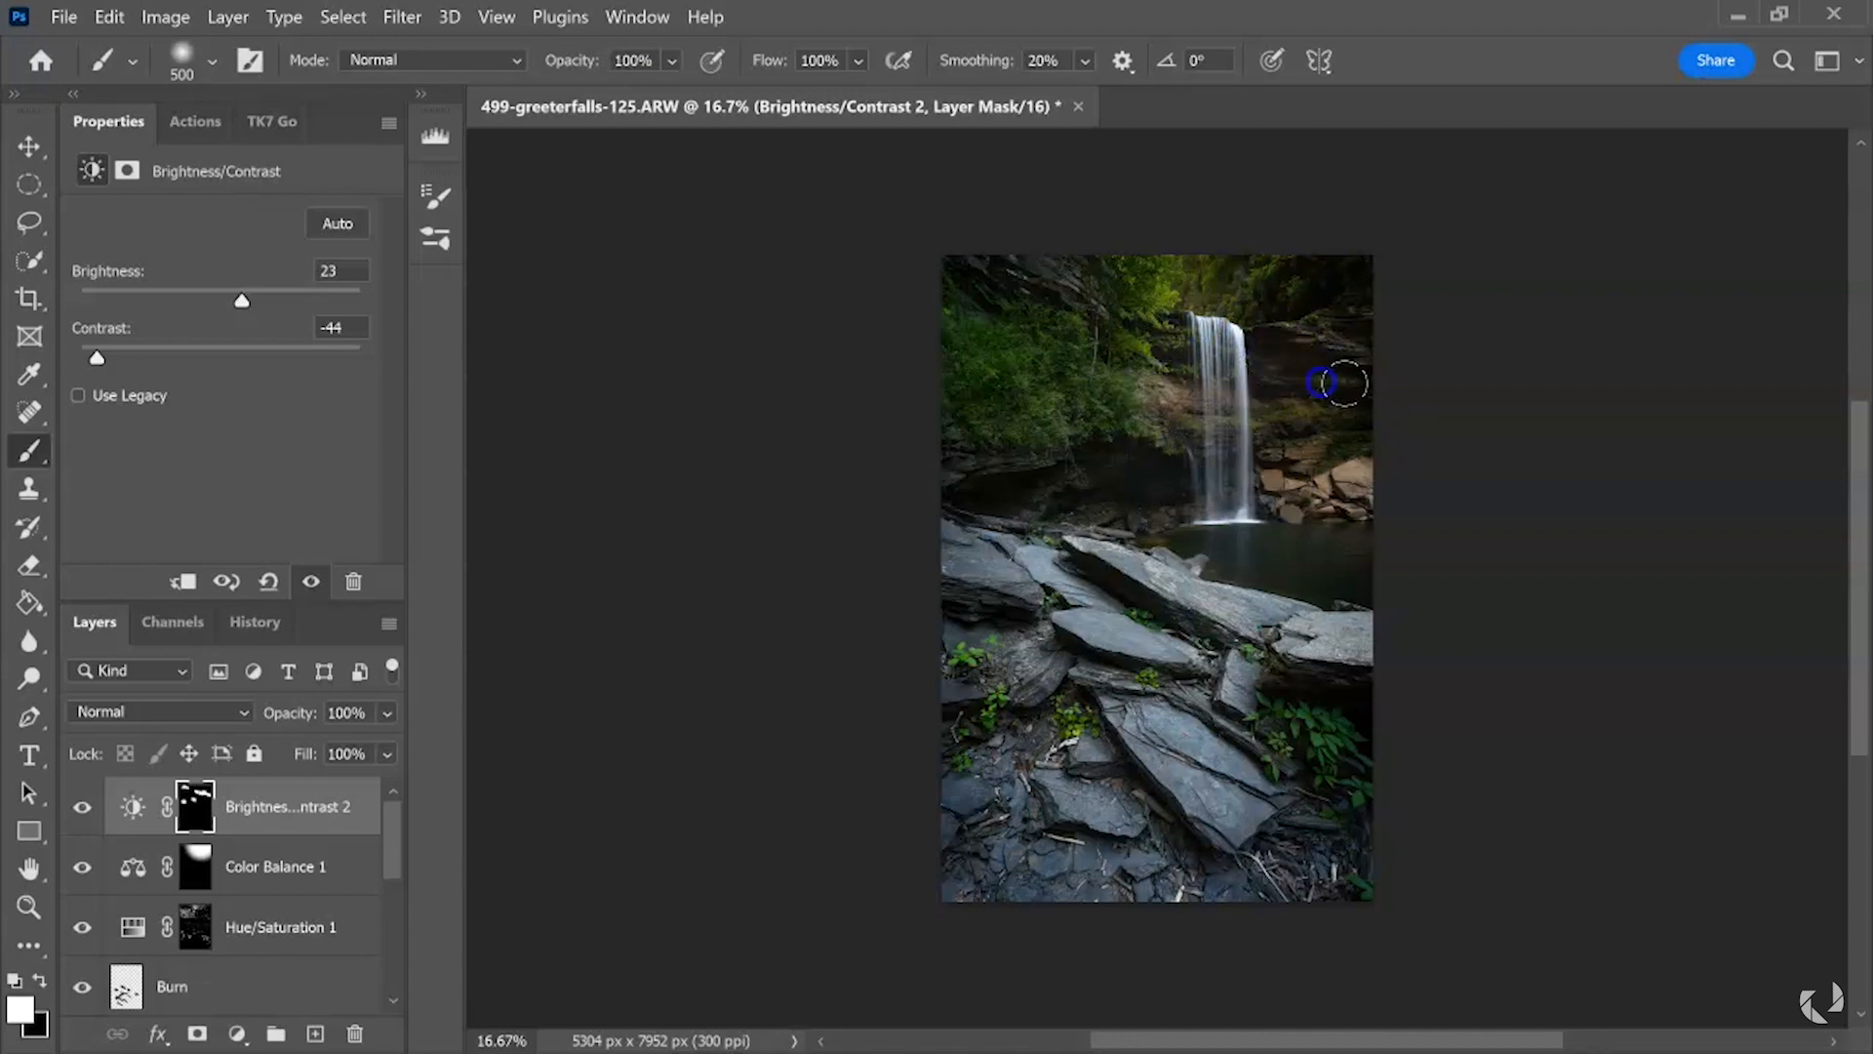
{"action": "left_click_drag", "start_coordinate": [1287, 307], "coordinate": [1335, 302]}
{"action": "left_click_drag", "start_coordinate": [1335, 302], "coordinate": [1307, 293]}
{"action": "left_click_drag", "start_coordinate": [1194, 329], "coordinate": [1132, 299]}
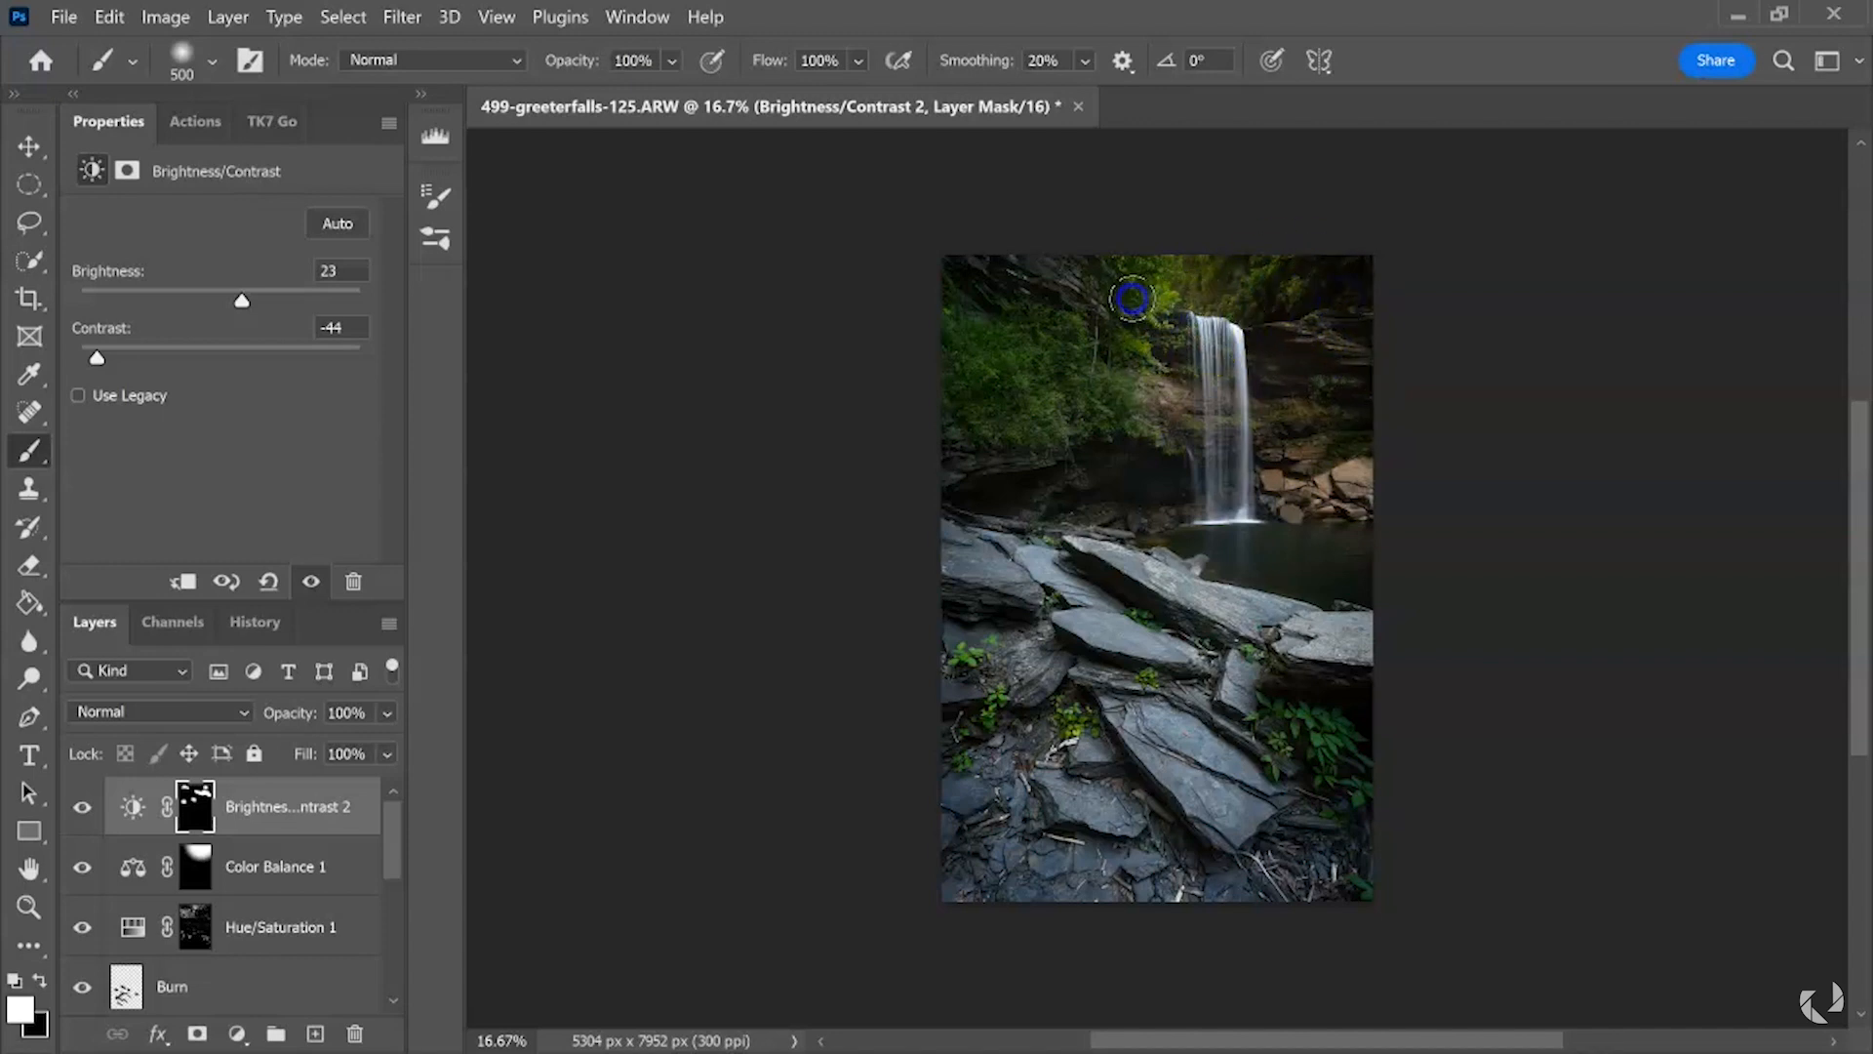
{"action": "left_click_drag", "start_coordinate": [982, 272], "coordinate": [978, 270]}
{"action": "left_click_drag", "start_coordinate": [1071, 318], "coordinate": [1141, 316]}
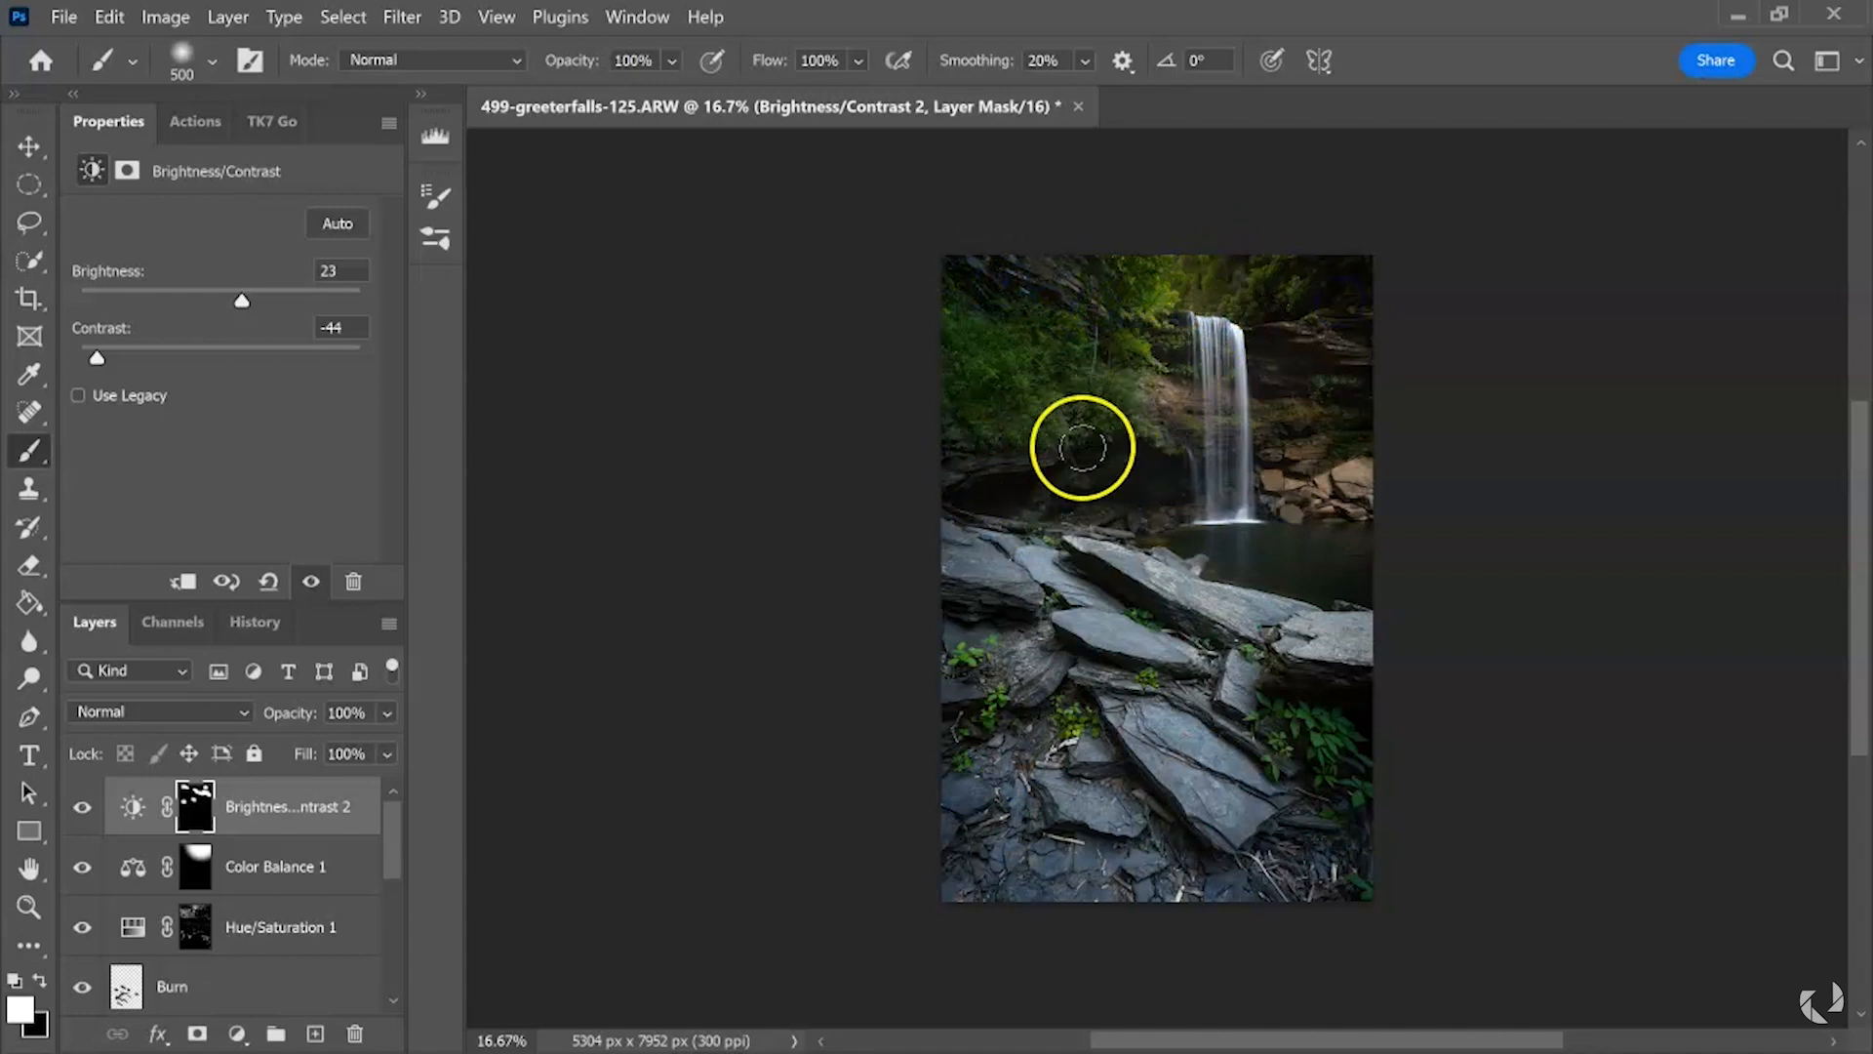
{"action": "left_click_drag", "start_coordinate": [1177, 471], "coordinate": [1179, 470]}
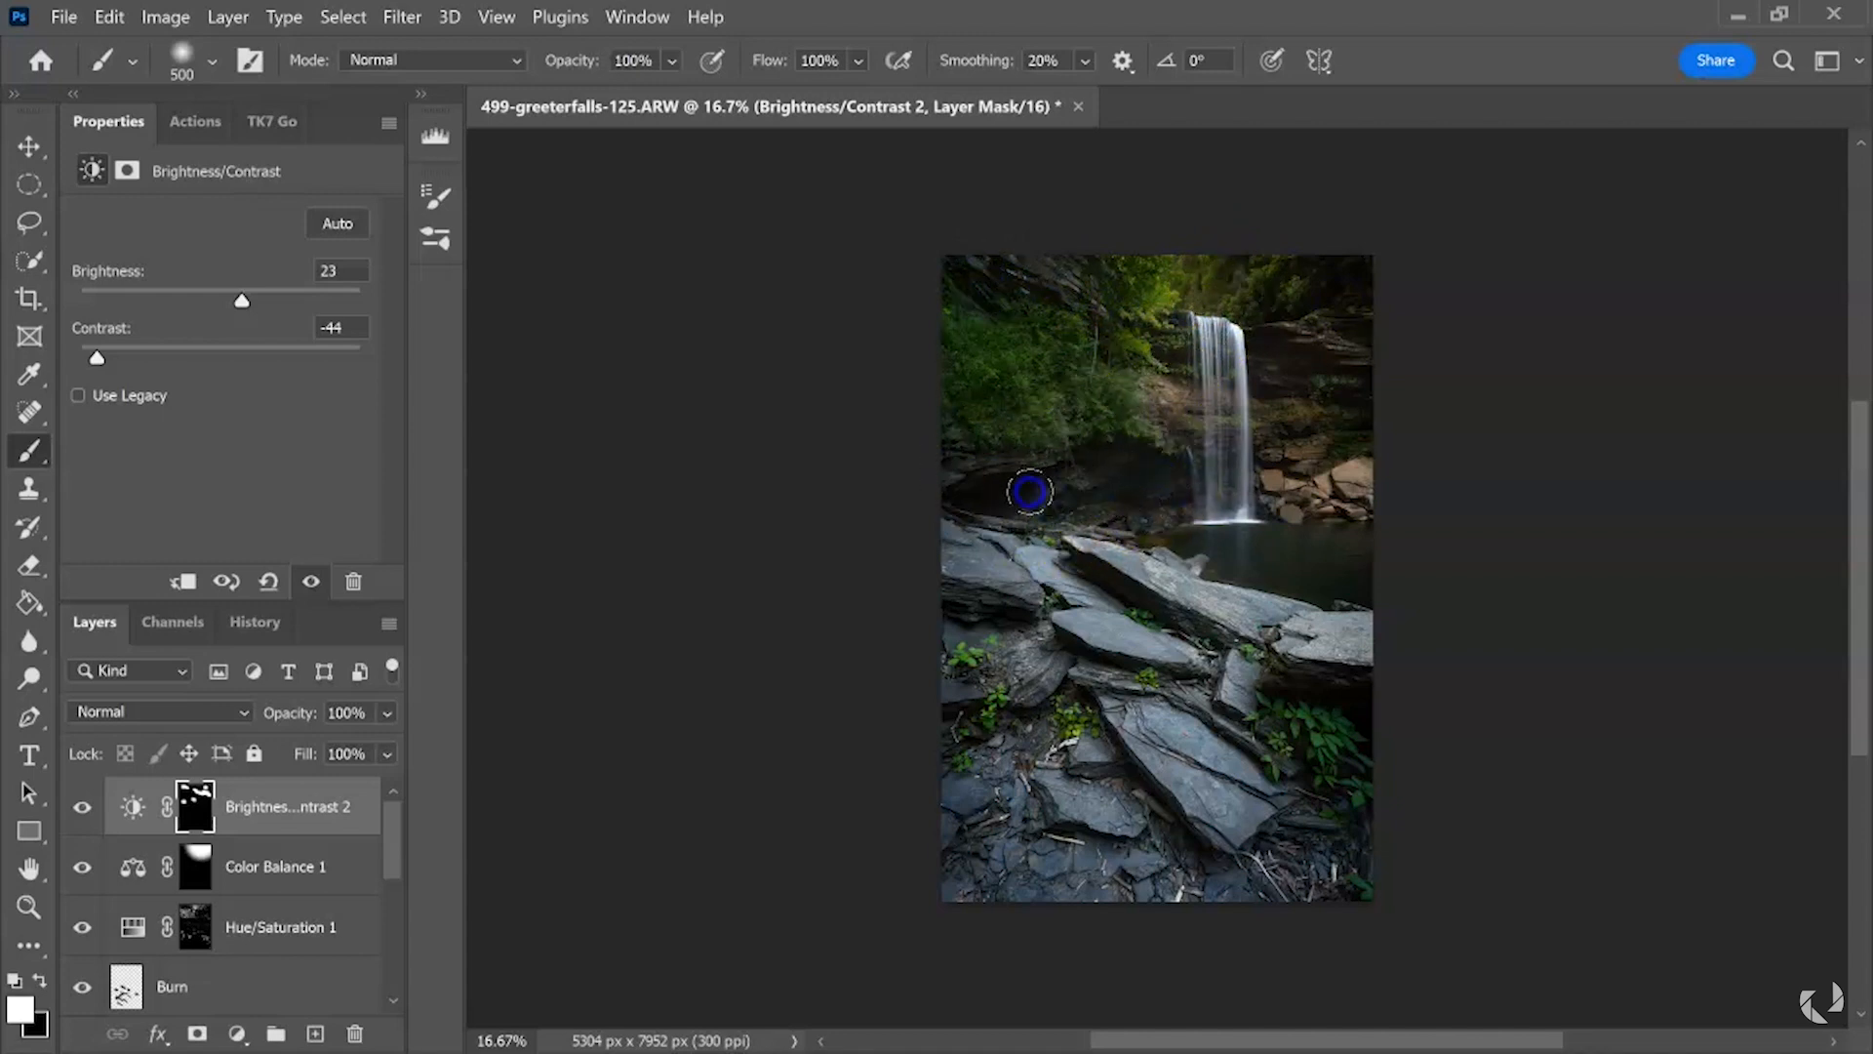
{"action": "mouse_move", "coordinate": [1000, 486]}
{"action": "left_mouse_down"}
{"action": "mouse_move", "coordinate": [1056, 499]}
{"action": "mouse_move", "coordinate": [1171, 460]}
{"action": "left_mouse_up"}
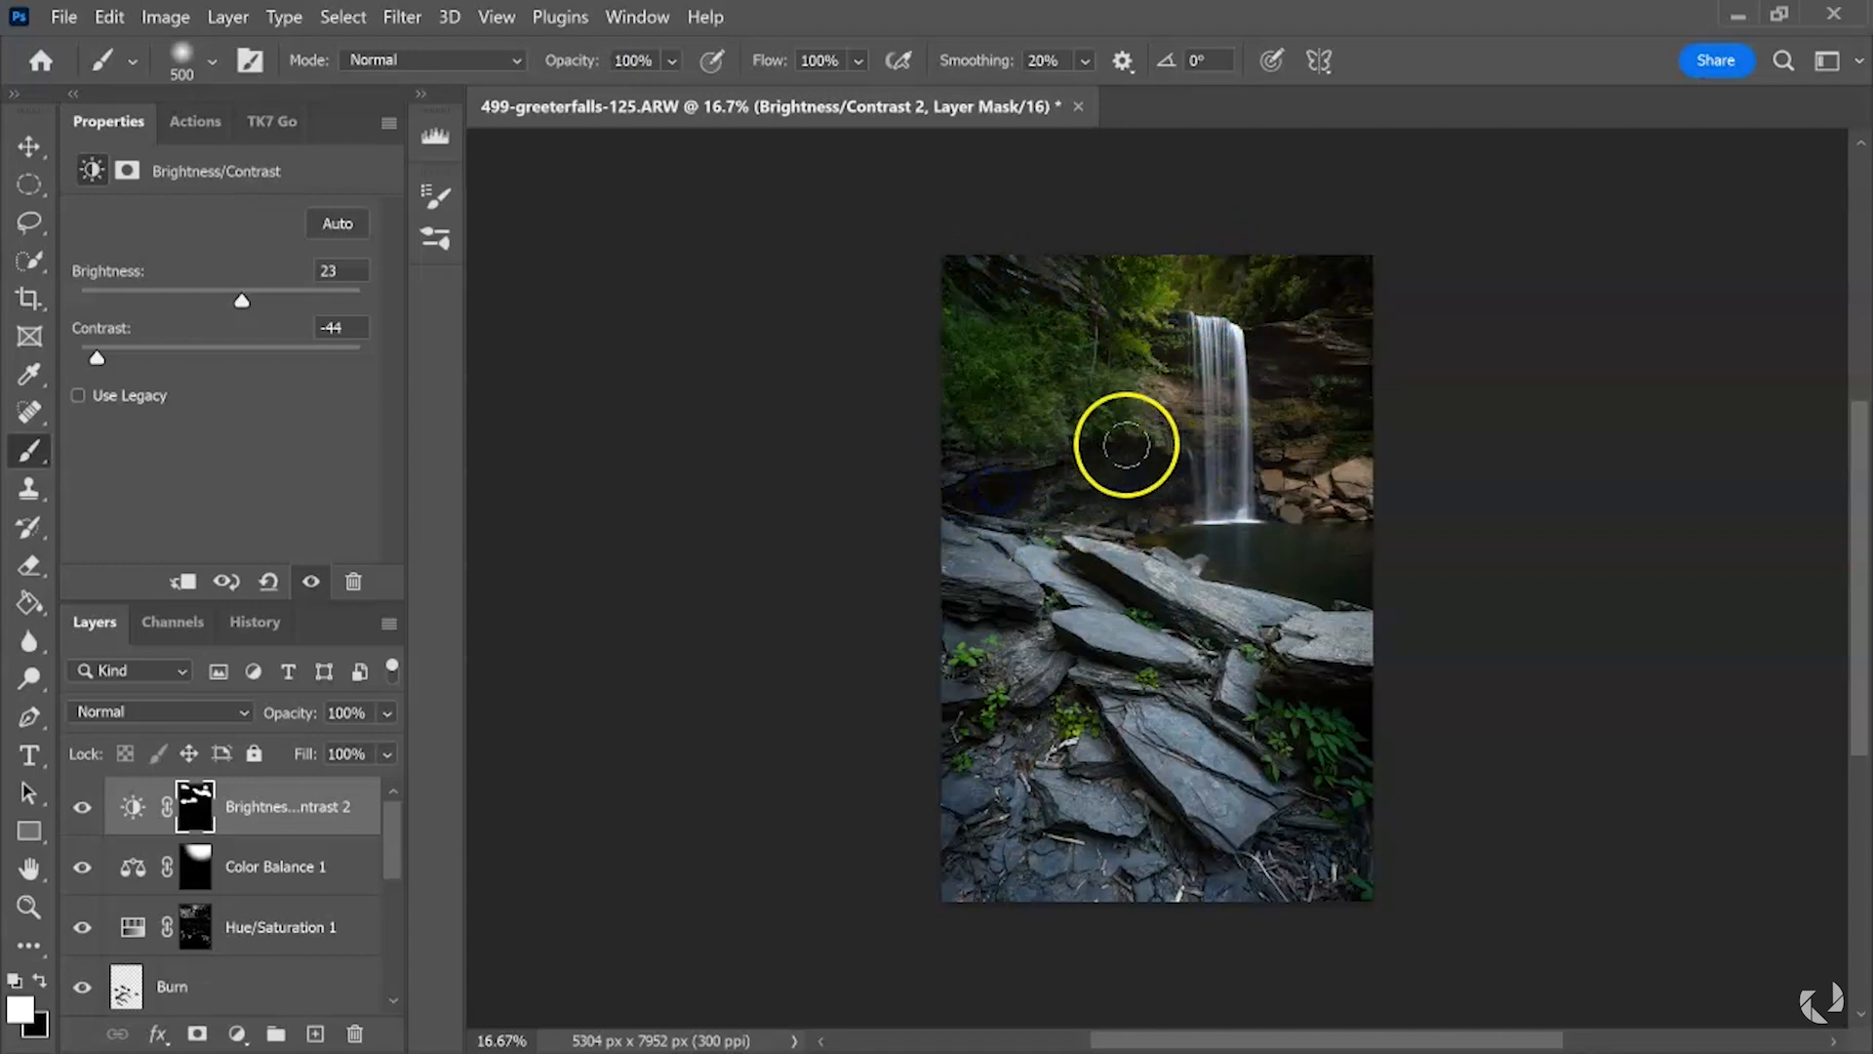
- Set the layer's Contrast to -50 and Brightness to 27, and paint more of the effect into the photo's upper corners
{"action": "left_click_drag", "start_coordinate": [105, 349], "coordinate": [67, 356]}
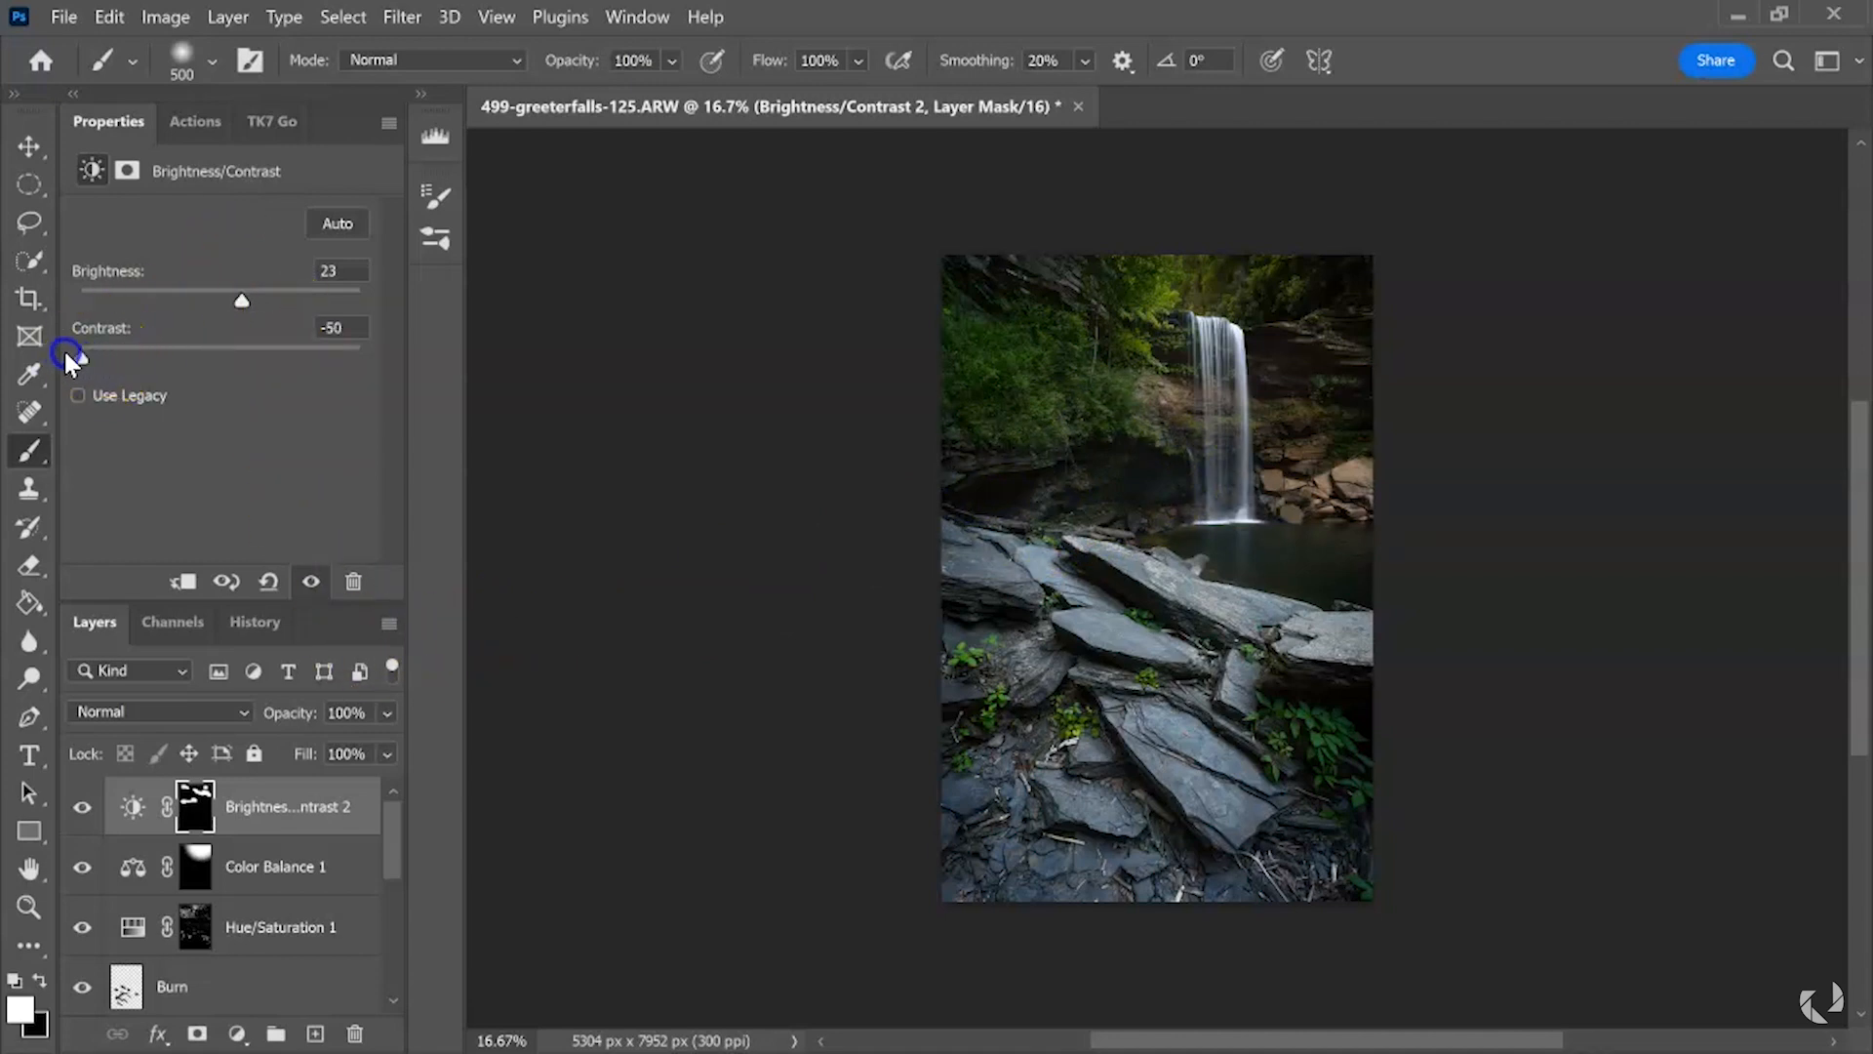
{"action": "left_click_drag", "start_coordinate": [241, 296], "coordinate": [247, 335]}
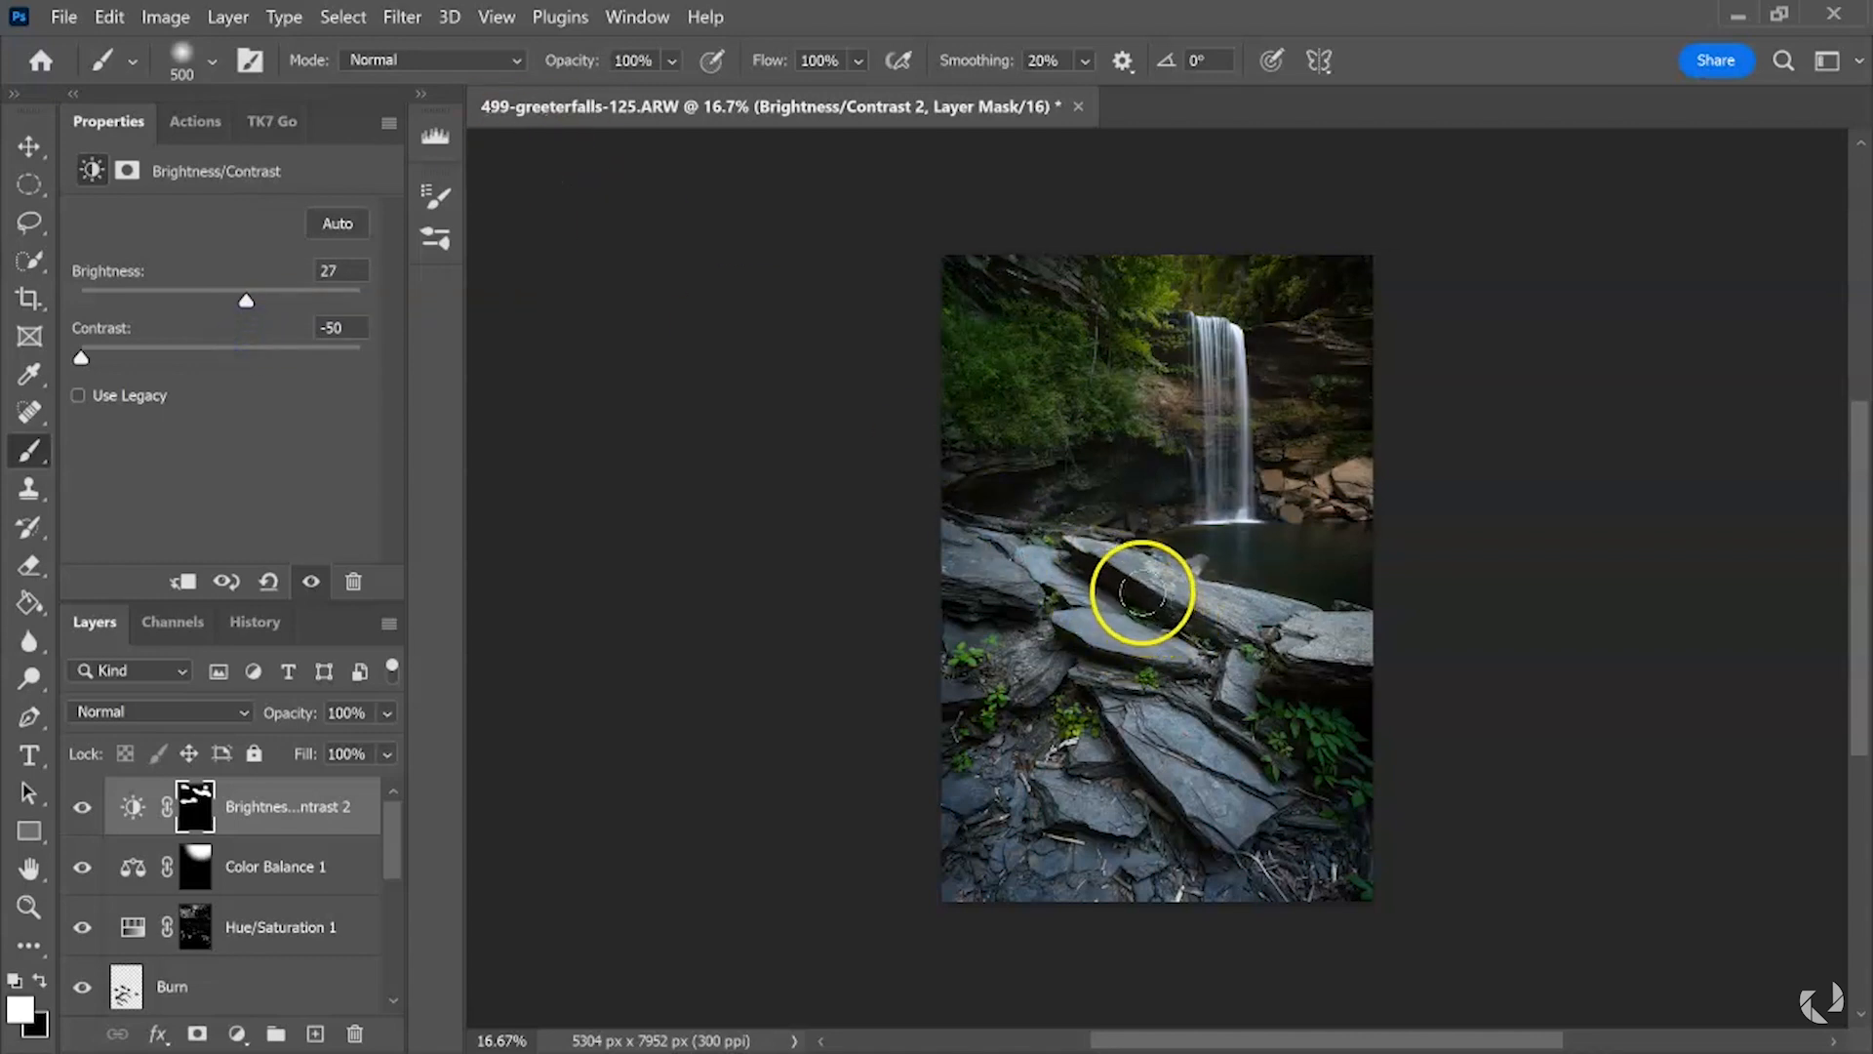
{"action": "left_click", "coordinate": [1351, 270]}
{"action": "mouse_move", "coordinate": [1351, 271]}
{"action": "left_mouse_down"}
{"action": "mouse_move", "coordinate": [1282, 274]}
{"action": "mouse_move", "coordinate": [1287, 302]}
{"action": "mouse_move", "coordinate": [1329, 284]}
{"action": "left_mouse_up"}
{"action": "left_click_drag", "start_coordinate": [979, 283], "coordinate": [1031, 293]}
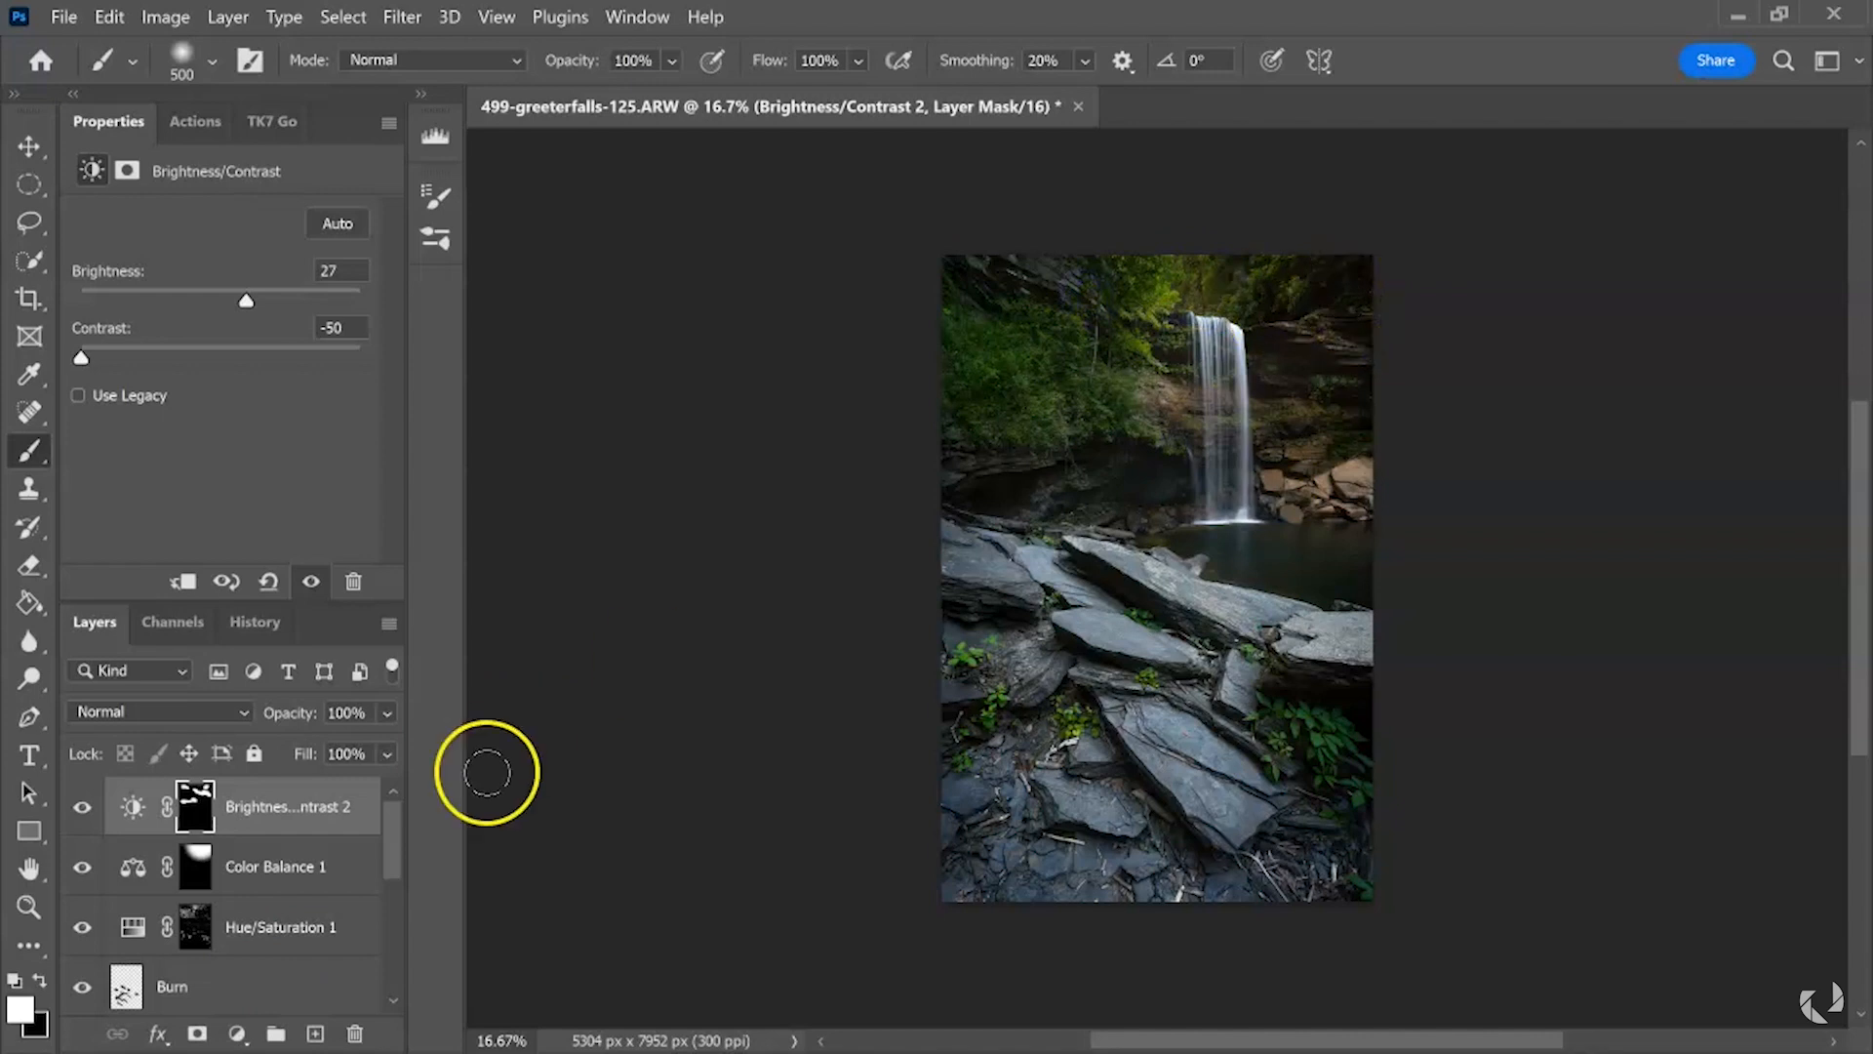
- Add another Brightness/Contrast adjustment layer with Contrast -33 and invert its mask to black
{"action": "left_click", "coordinate": [237, 1034]}
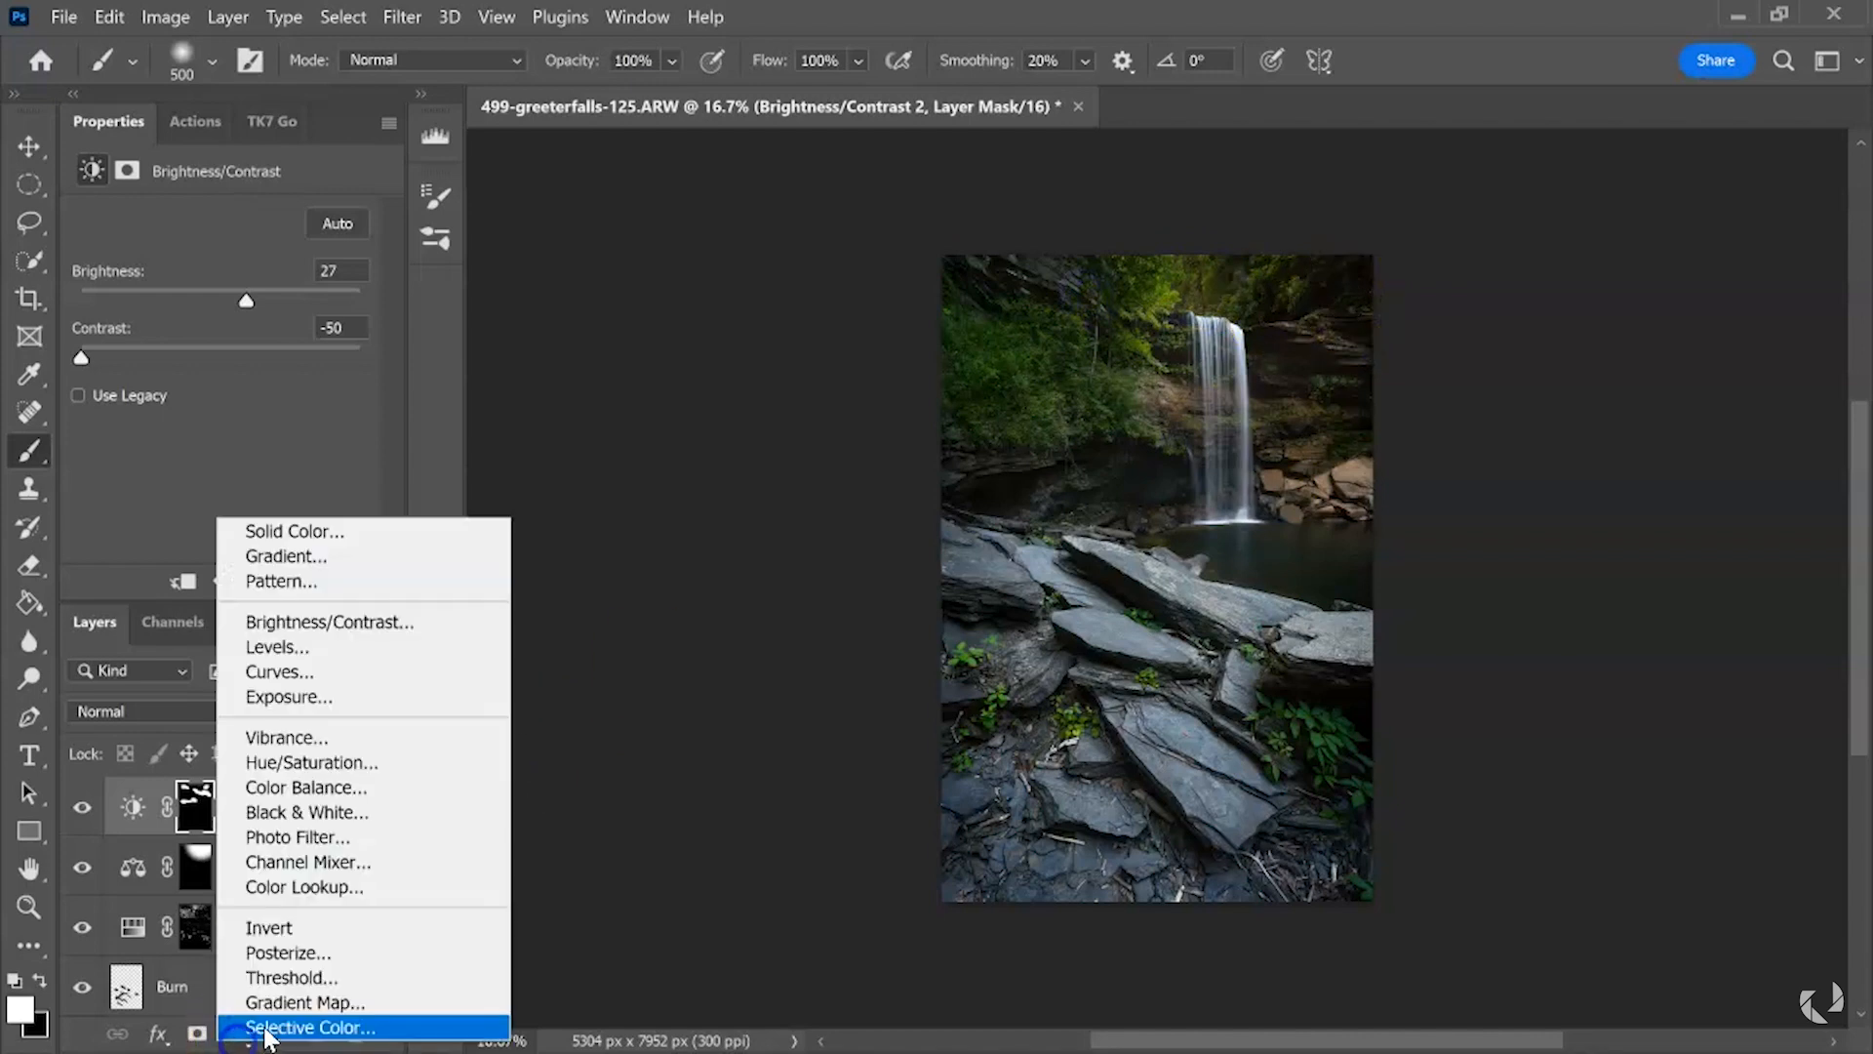
{"action": "left_click", "coordinate": [415, 621]}
{"action": "left_click_drag", "start_coordinate": [220, 357], "coordinate": [131, 357]}
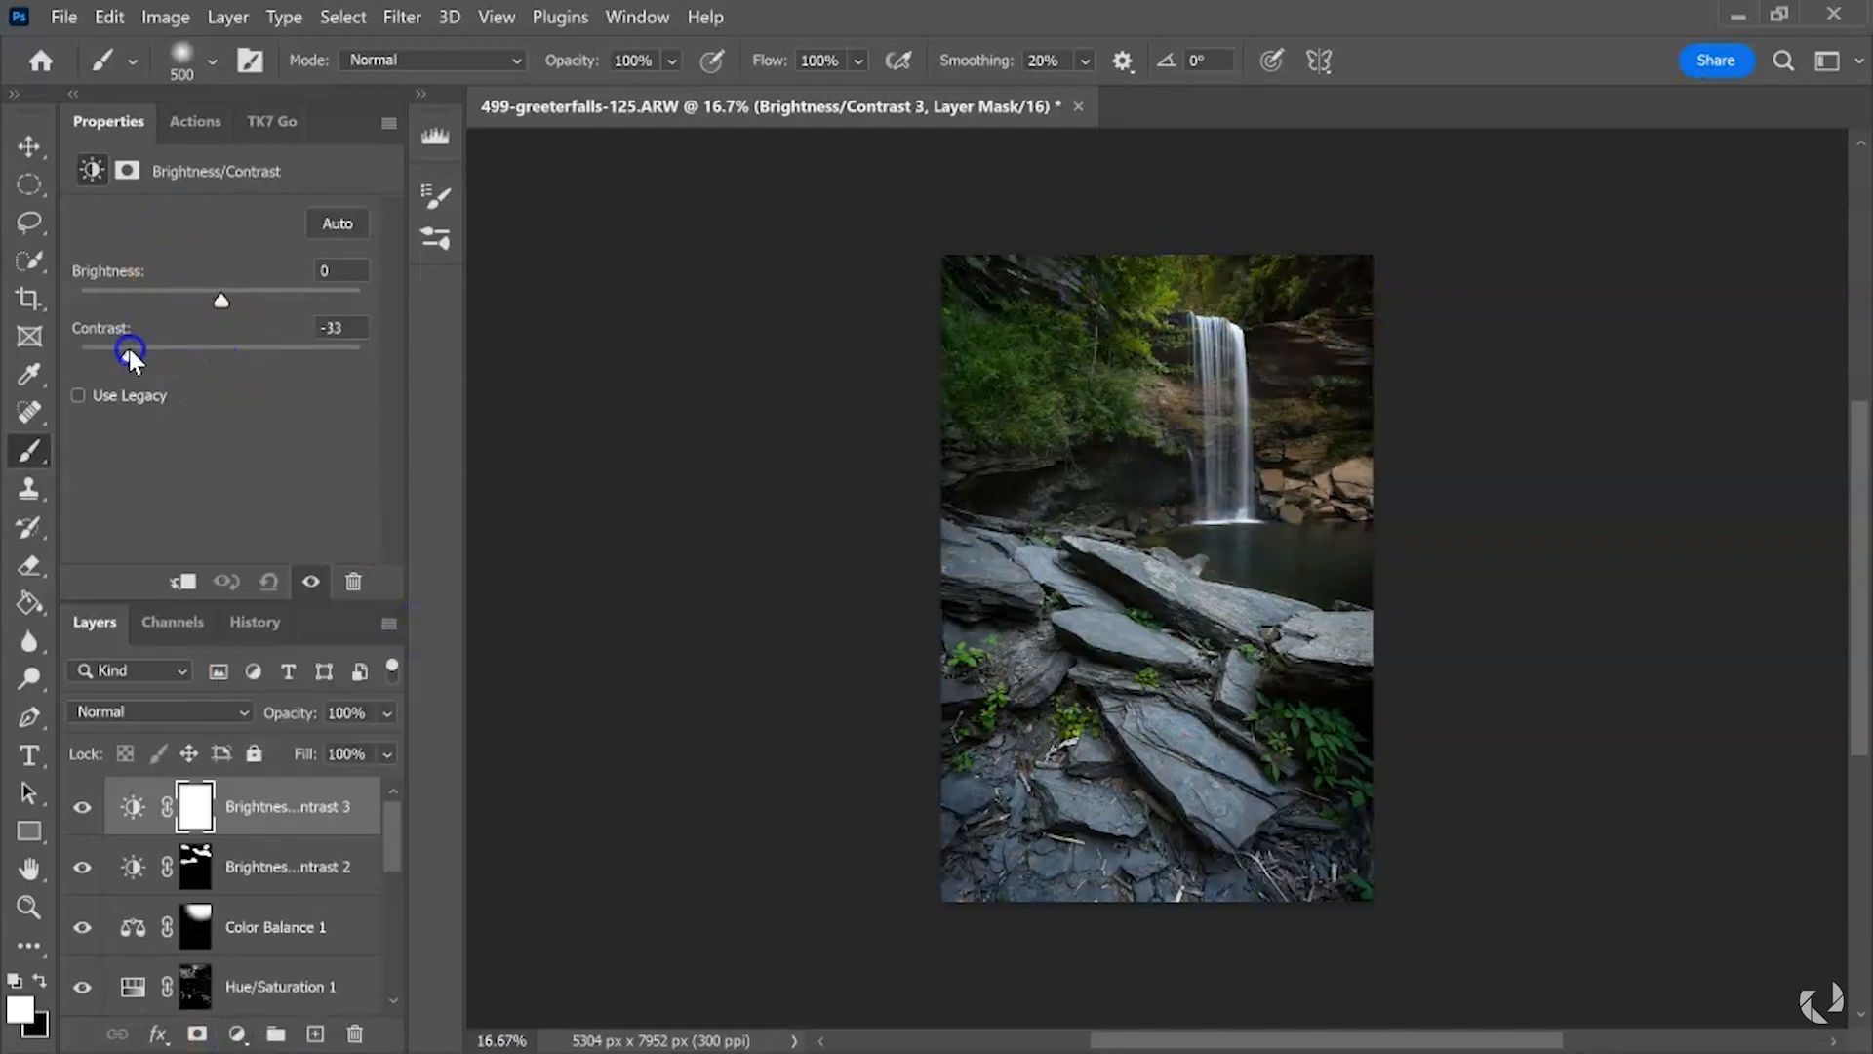
{"action": "key", "text": "ctrl+i"}
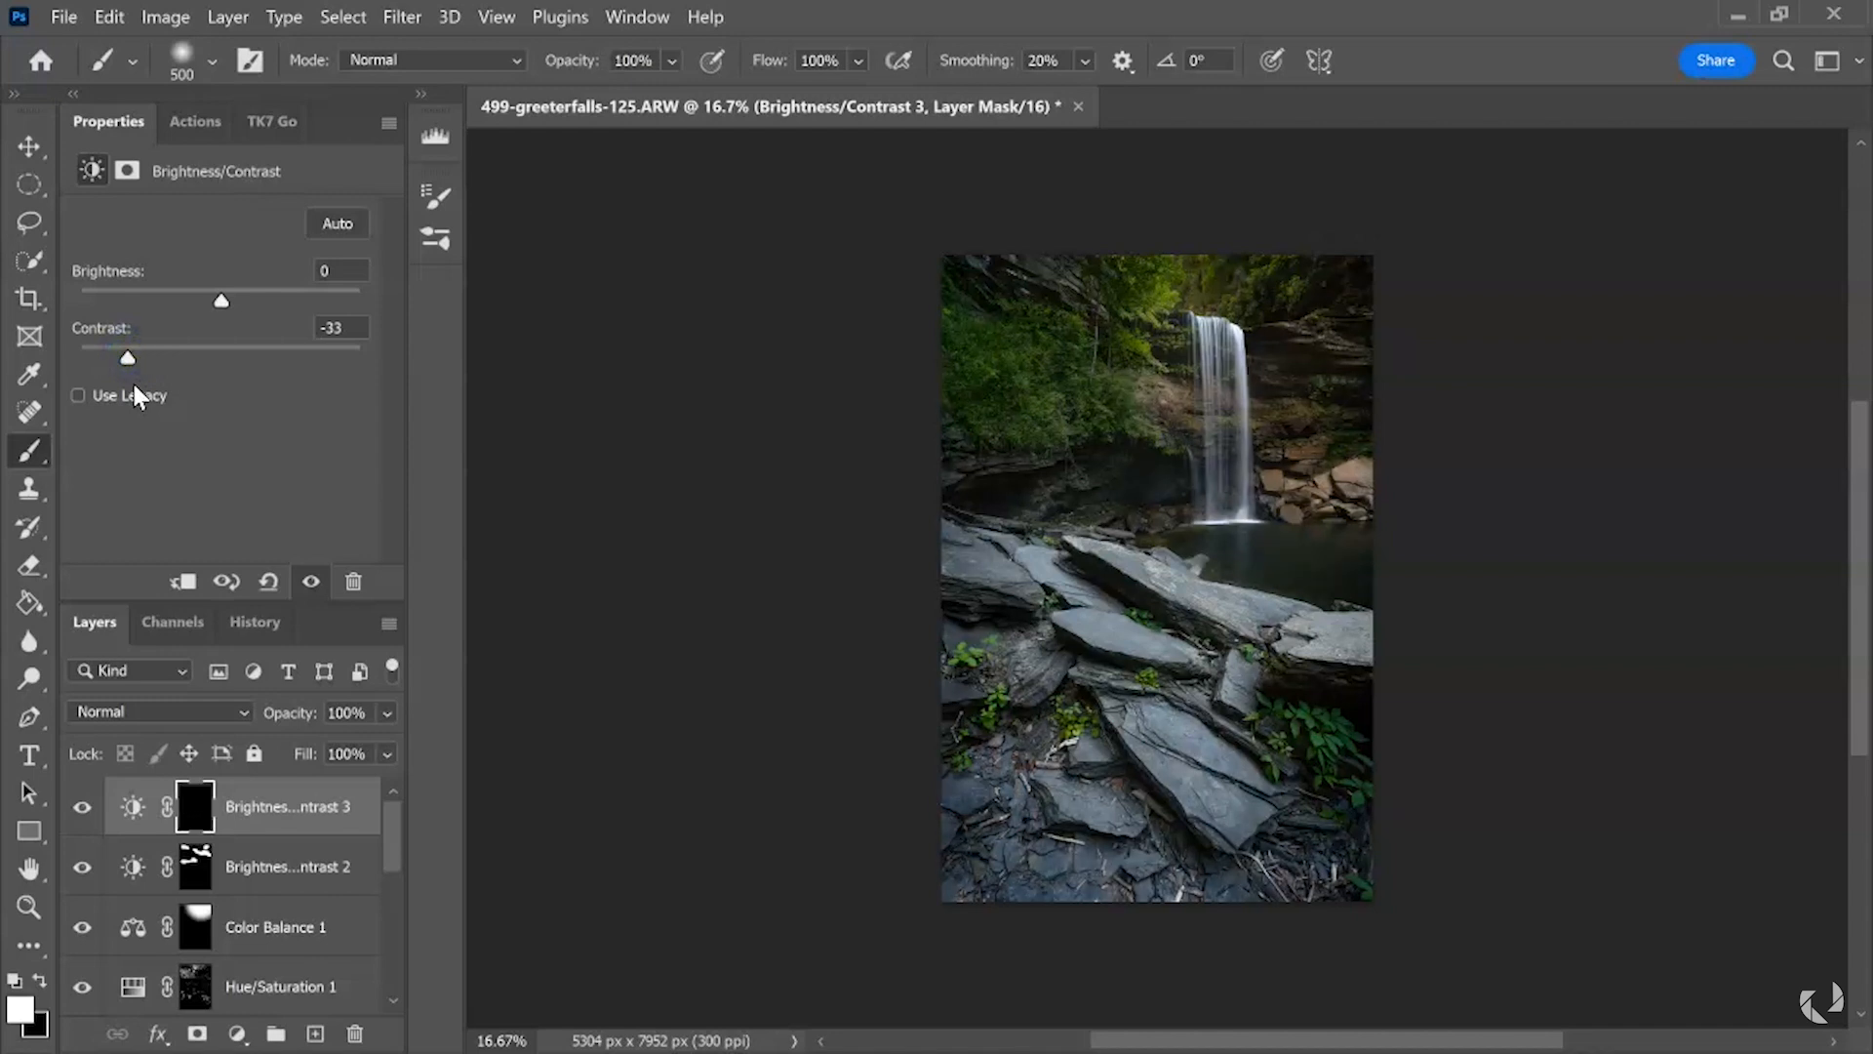
- Paint the new adjustment into the dark areas along the photo's top edge, and set its Contrast to -50 and Brightness to 32
{"action": "mouse_move", "coordinate": [1334, 307]}
{"action": "left_mouse_down"}
{"action": "mouse_move", "coordinate": [1291, 289]}
{"action": "mouse_move", "coordinate": [1323, 297]}
{"action": "mouse_move", "coordinate": [1334, 255]}
{"action": "mouse_move", "coordinate": [1274, 297]}
{"action": "left_mouse_up"}
{"action": "left_click_drag", "start_coordinate": [130, 359], "coordinate": [81, 359]}
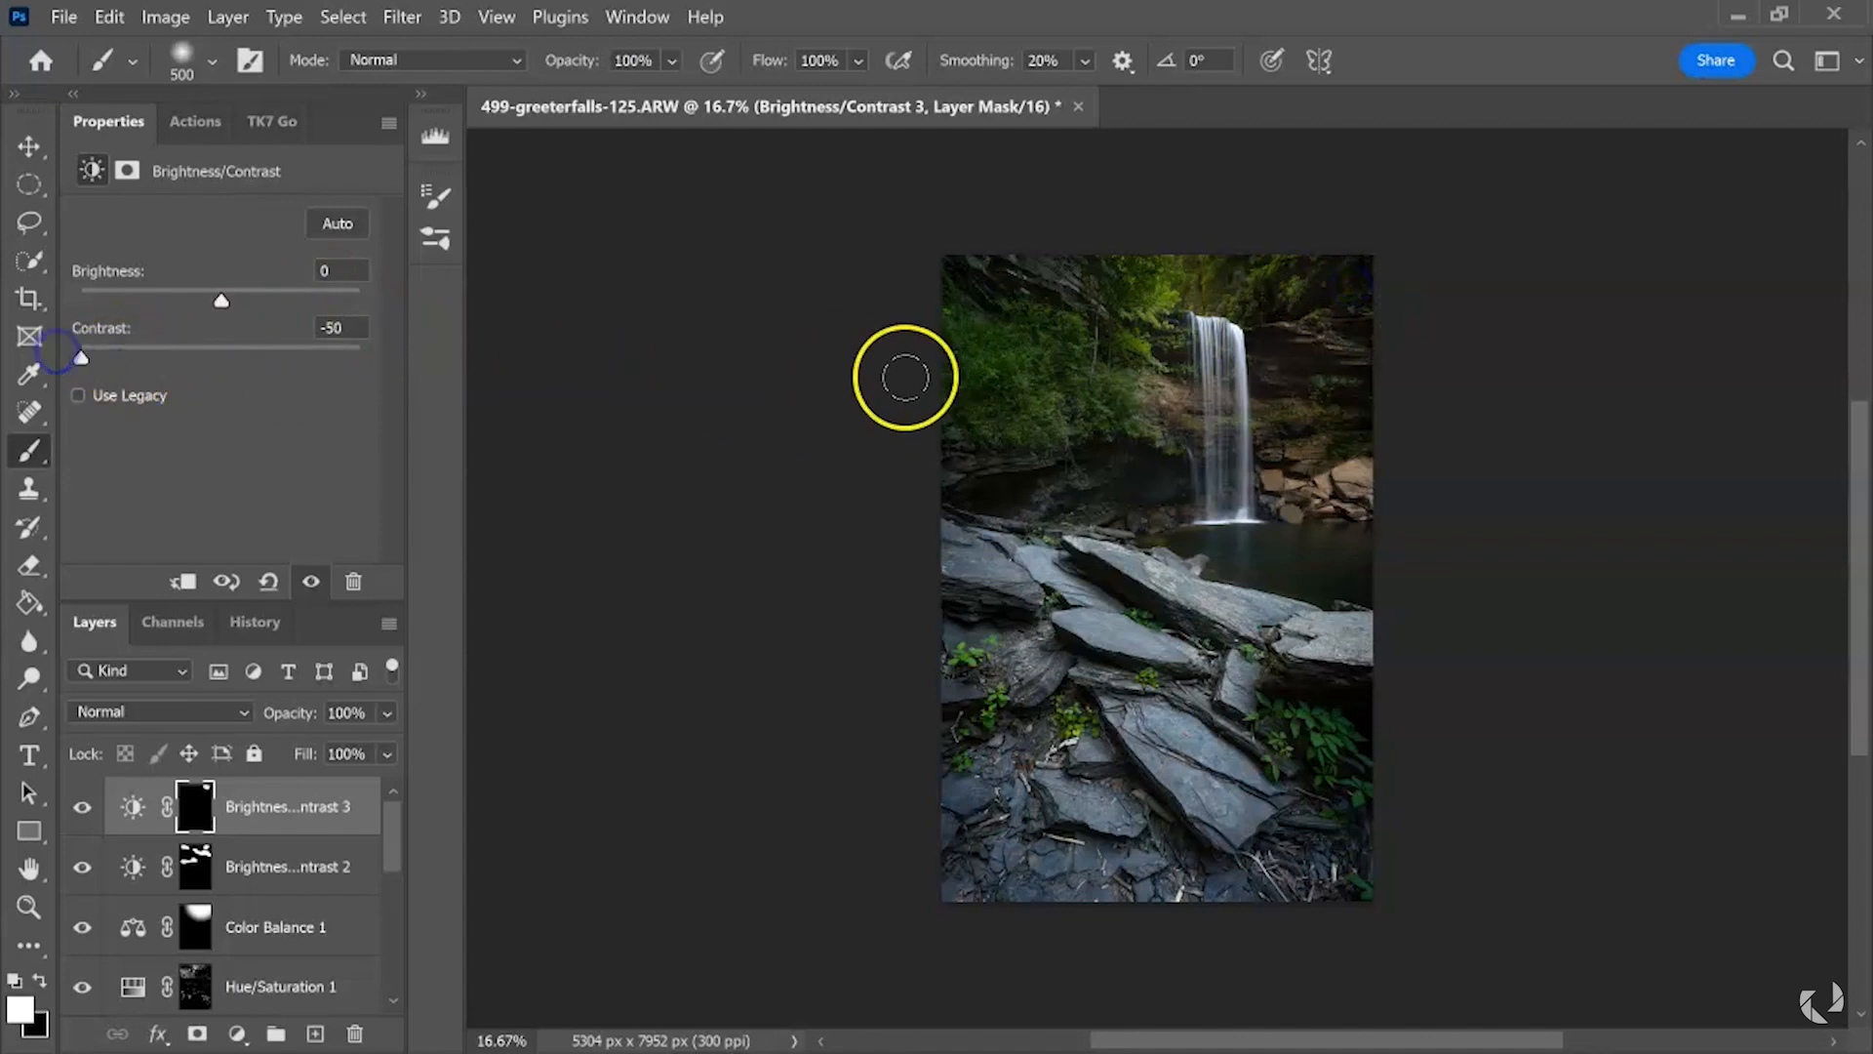
{"action": "mouse_move", "coordinate": [932, 275]}
{"action": "left_mouse_down"}
{"action": "mouse_move", "coordinate": [1083, 301]}
{"action": "mouse_move", "coordinate": [1312, 277]}
{"action": "left_mouse_up"}
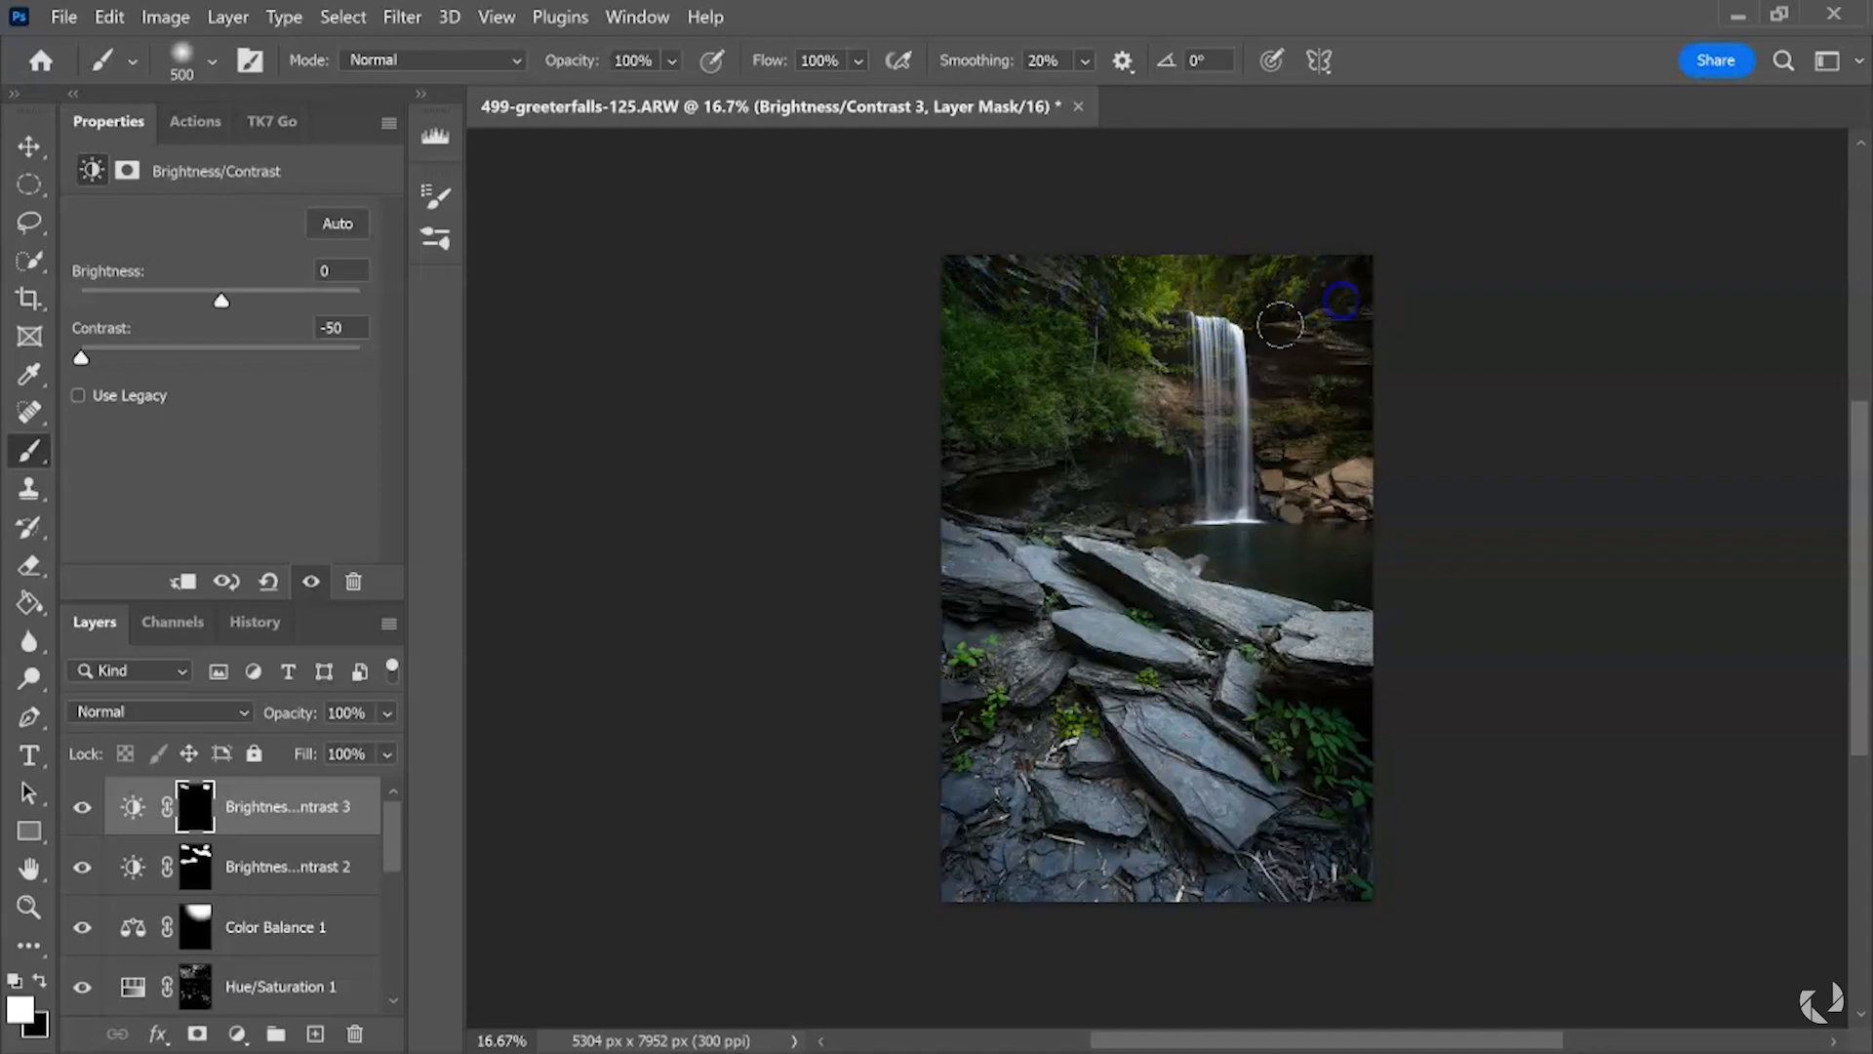
{"action": "left_click_drag", "start_coordinate": [1327, 299], "coordinate": [1200, 313]}
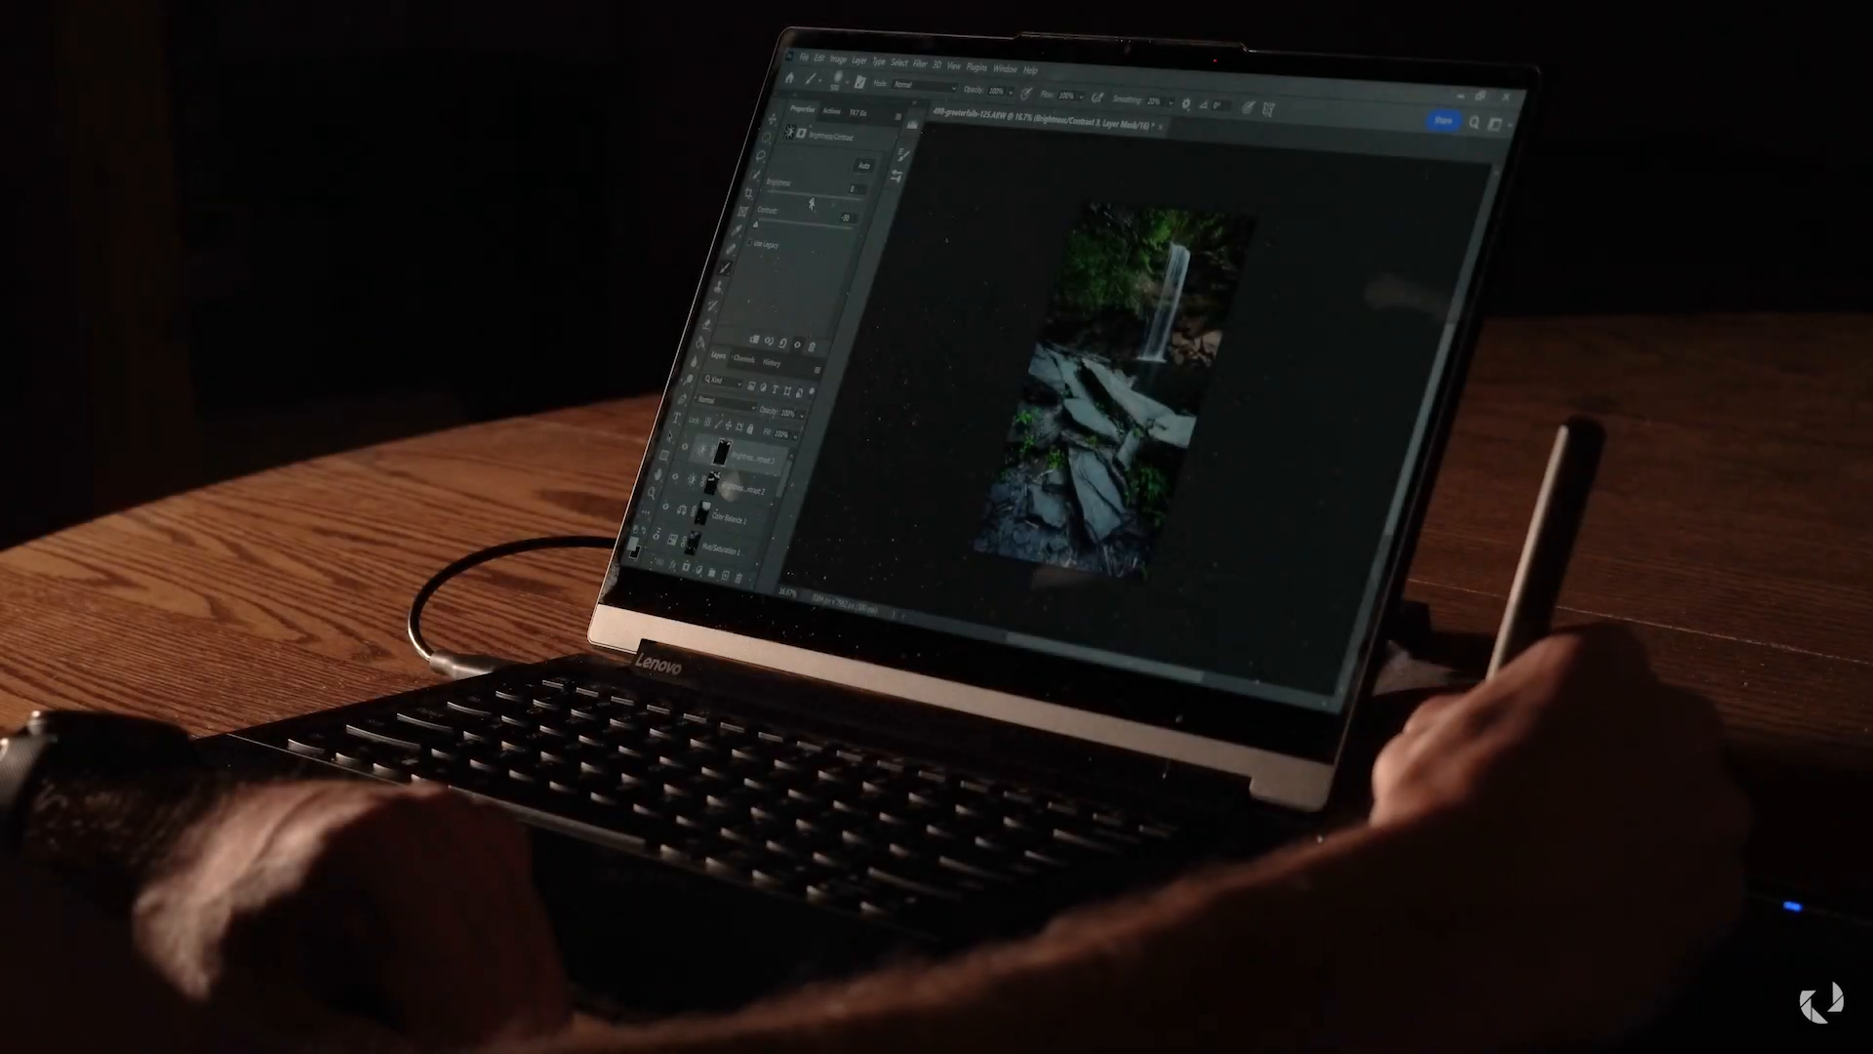
{"action": "left_click_drag", "start_coordinate": [831, 206], "coordinate": [821, 204]}
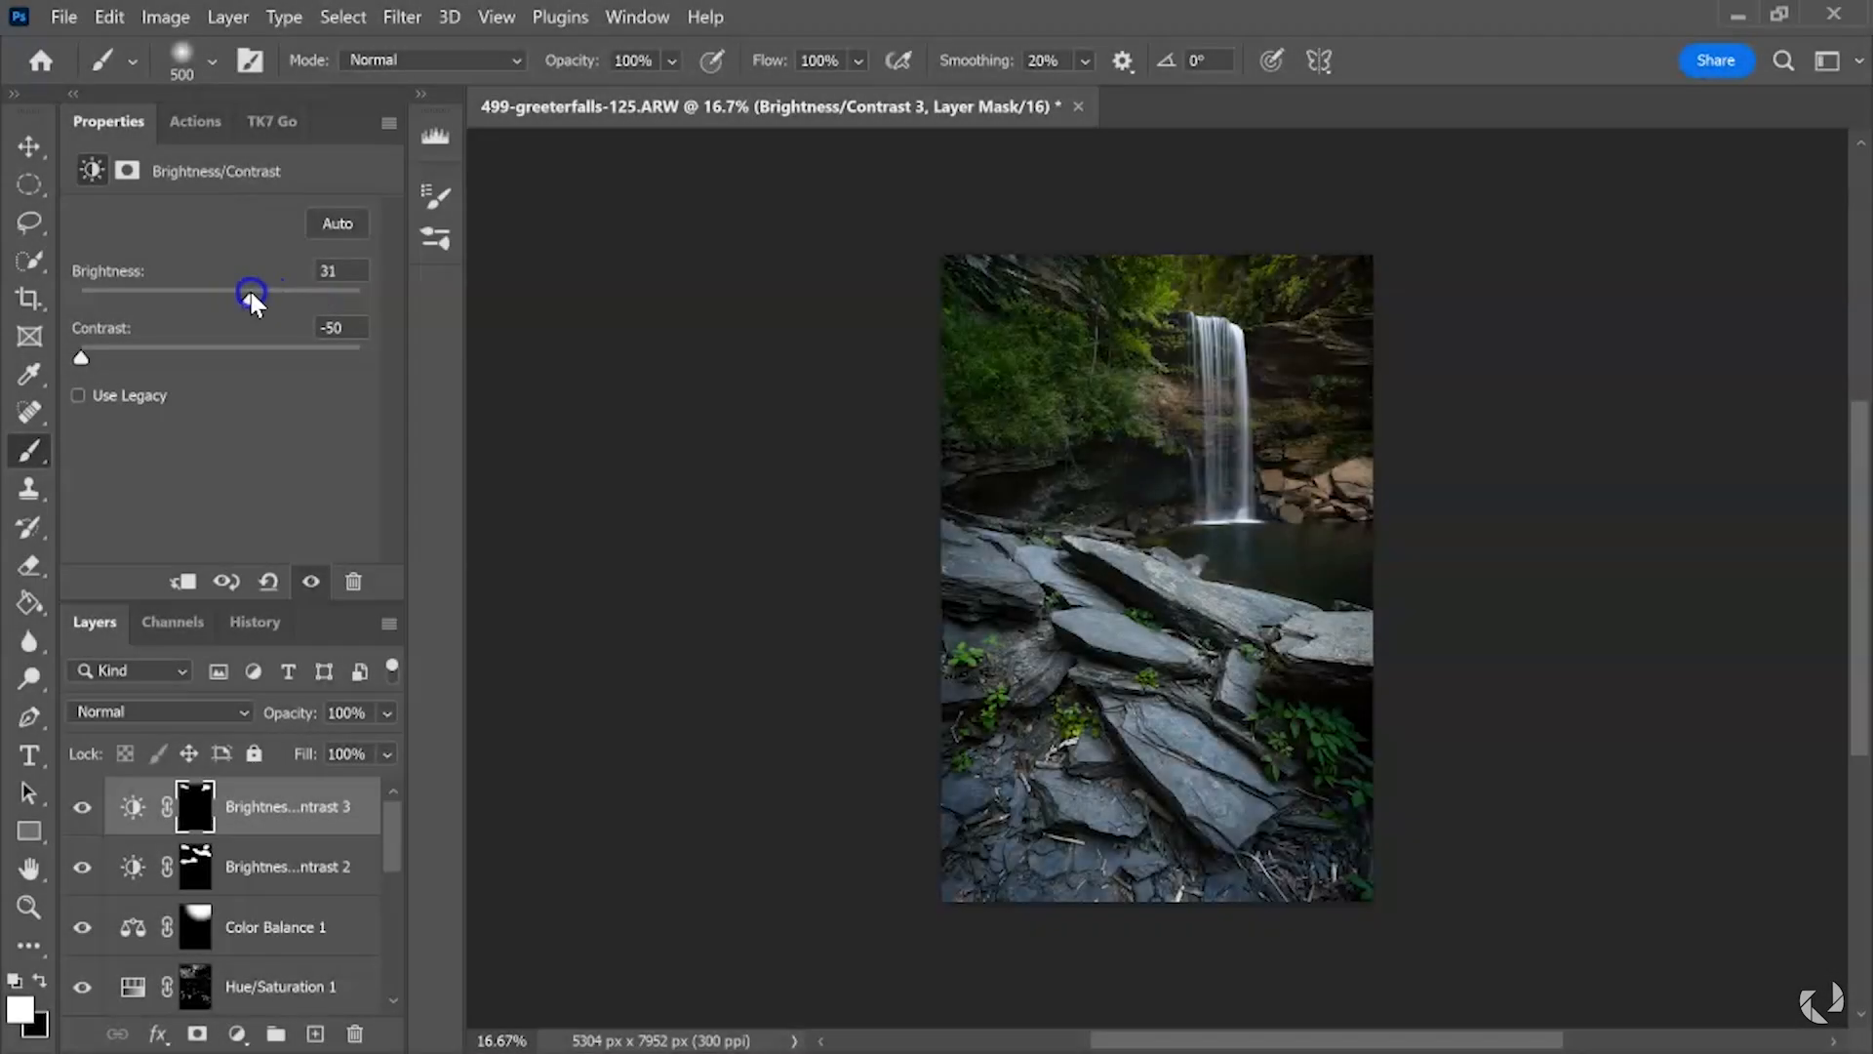
{"action": "left_click_drag", "start_coordinate": [251, 293], "coordinate": [256, 298]}
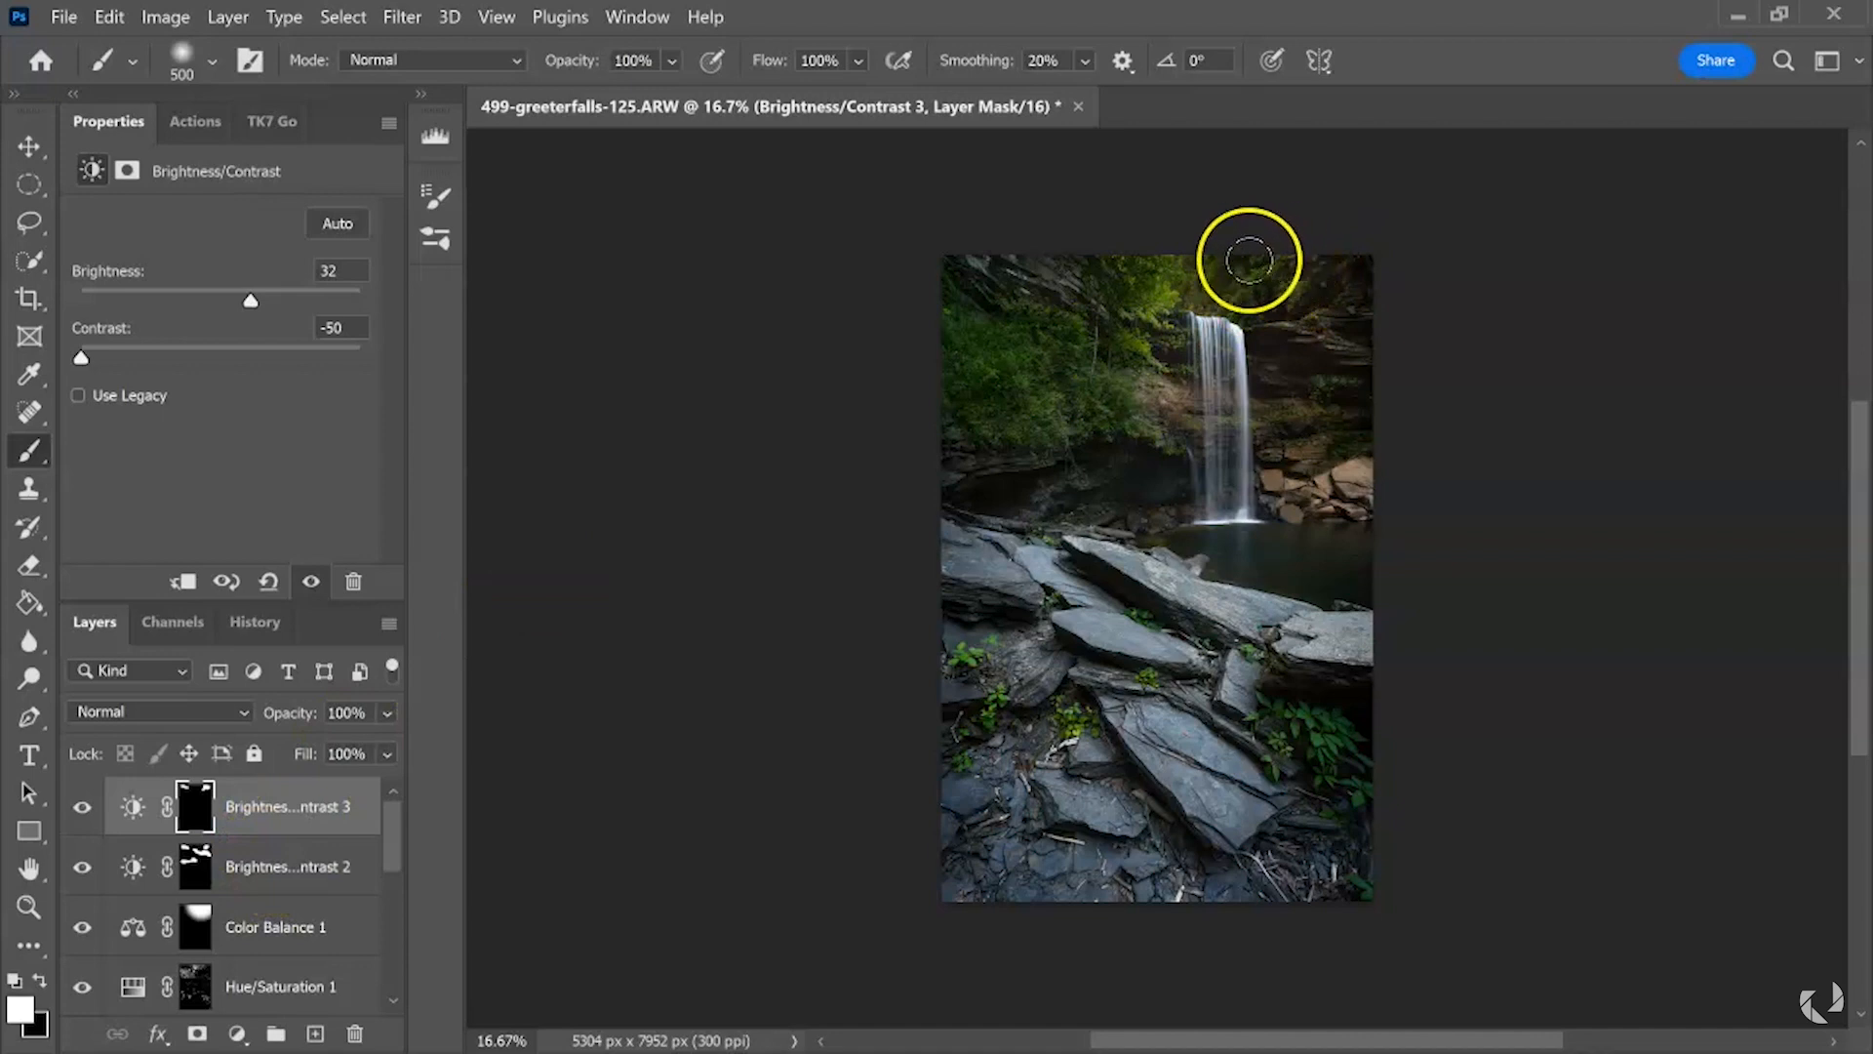
- Add a black-masked Brightness/Contrast layer with Contrast -25 and Brightness 5, painted into the dark gap between the middle rock slabs
{"action": "left_click", "coordinate": [251, 1042]}
{"action": "left_click", "coordinate": [353, 614]}
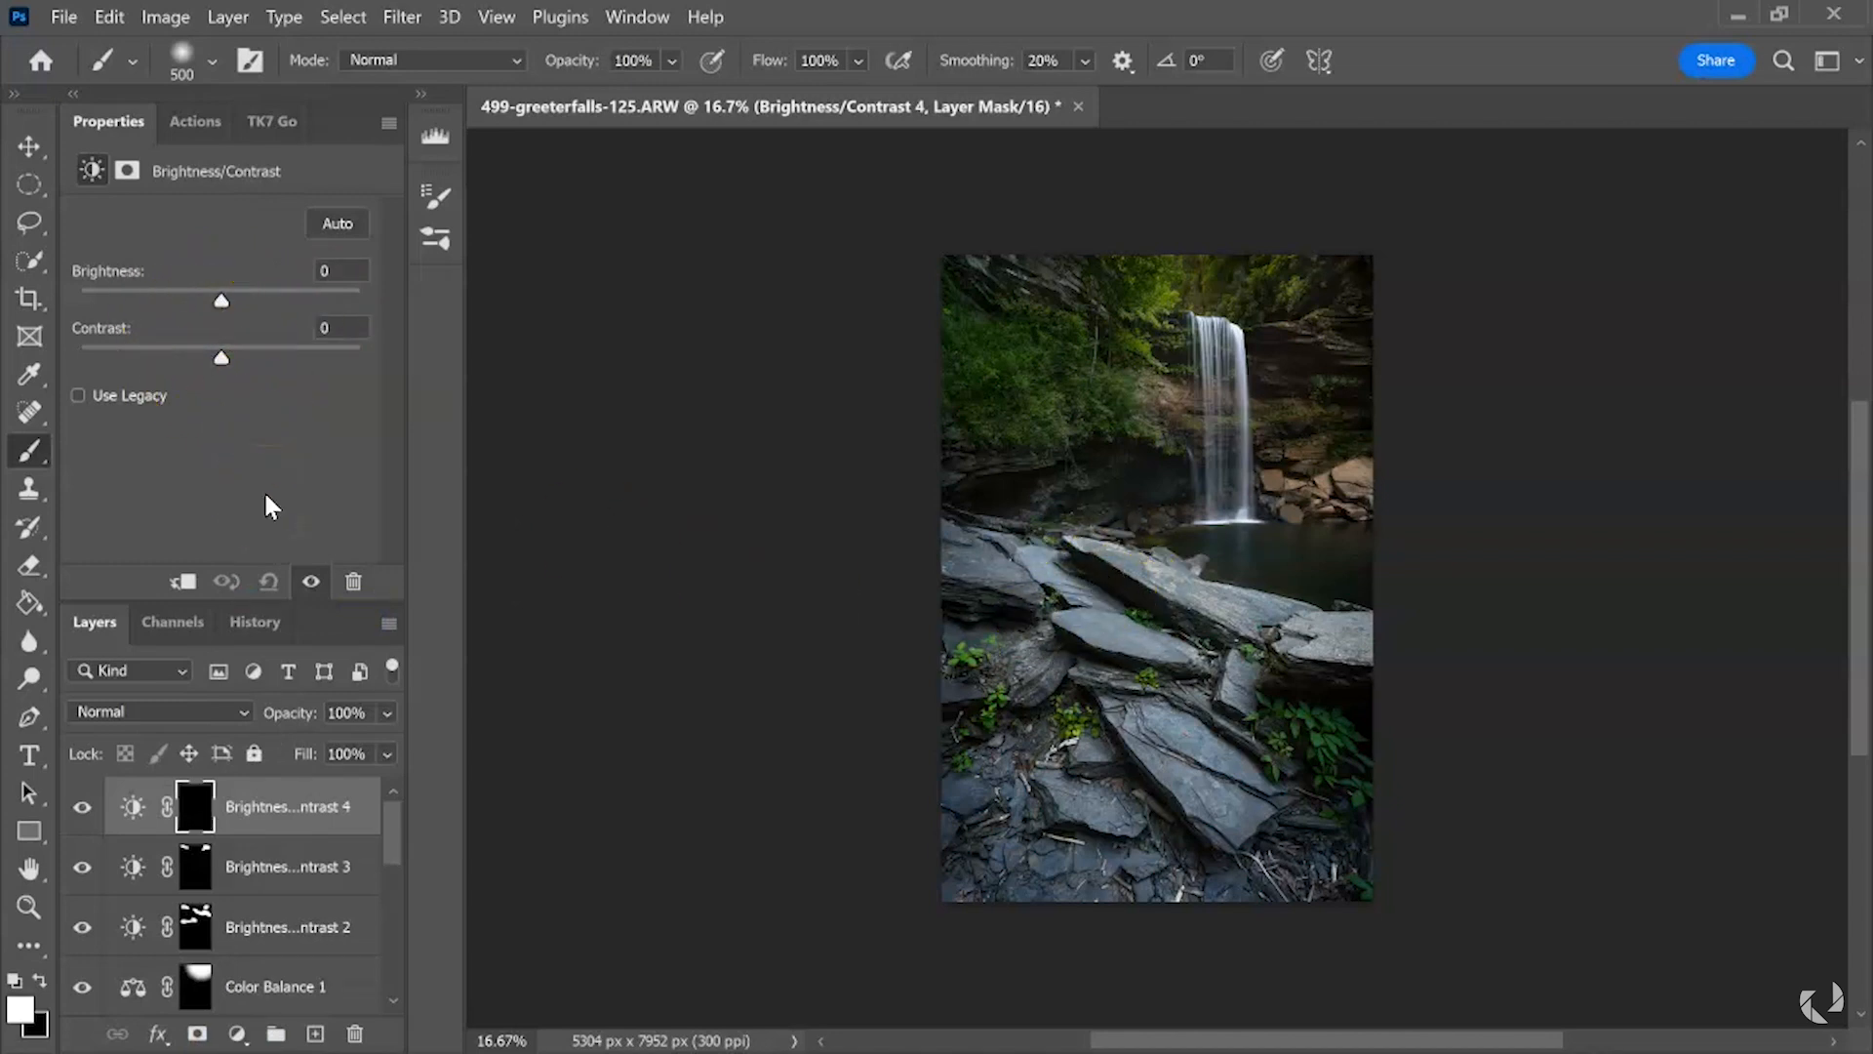
{"action": "left_click_drag", "start_coordinate": [156, 356], "coordinate": [152, 358]}
{"action": "left_click", "coordinate": [1085, 554]}
{"action": "mouse_move", "coordinate": [235, 299]}
{"action": "left_mouse_down"}
{"action": "mouse_move", "coordinate": [258, 297]}
{"action": "mouse_move", "coordinate": [226, 288]}
{"action": "left_mouse_up"}
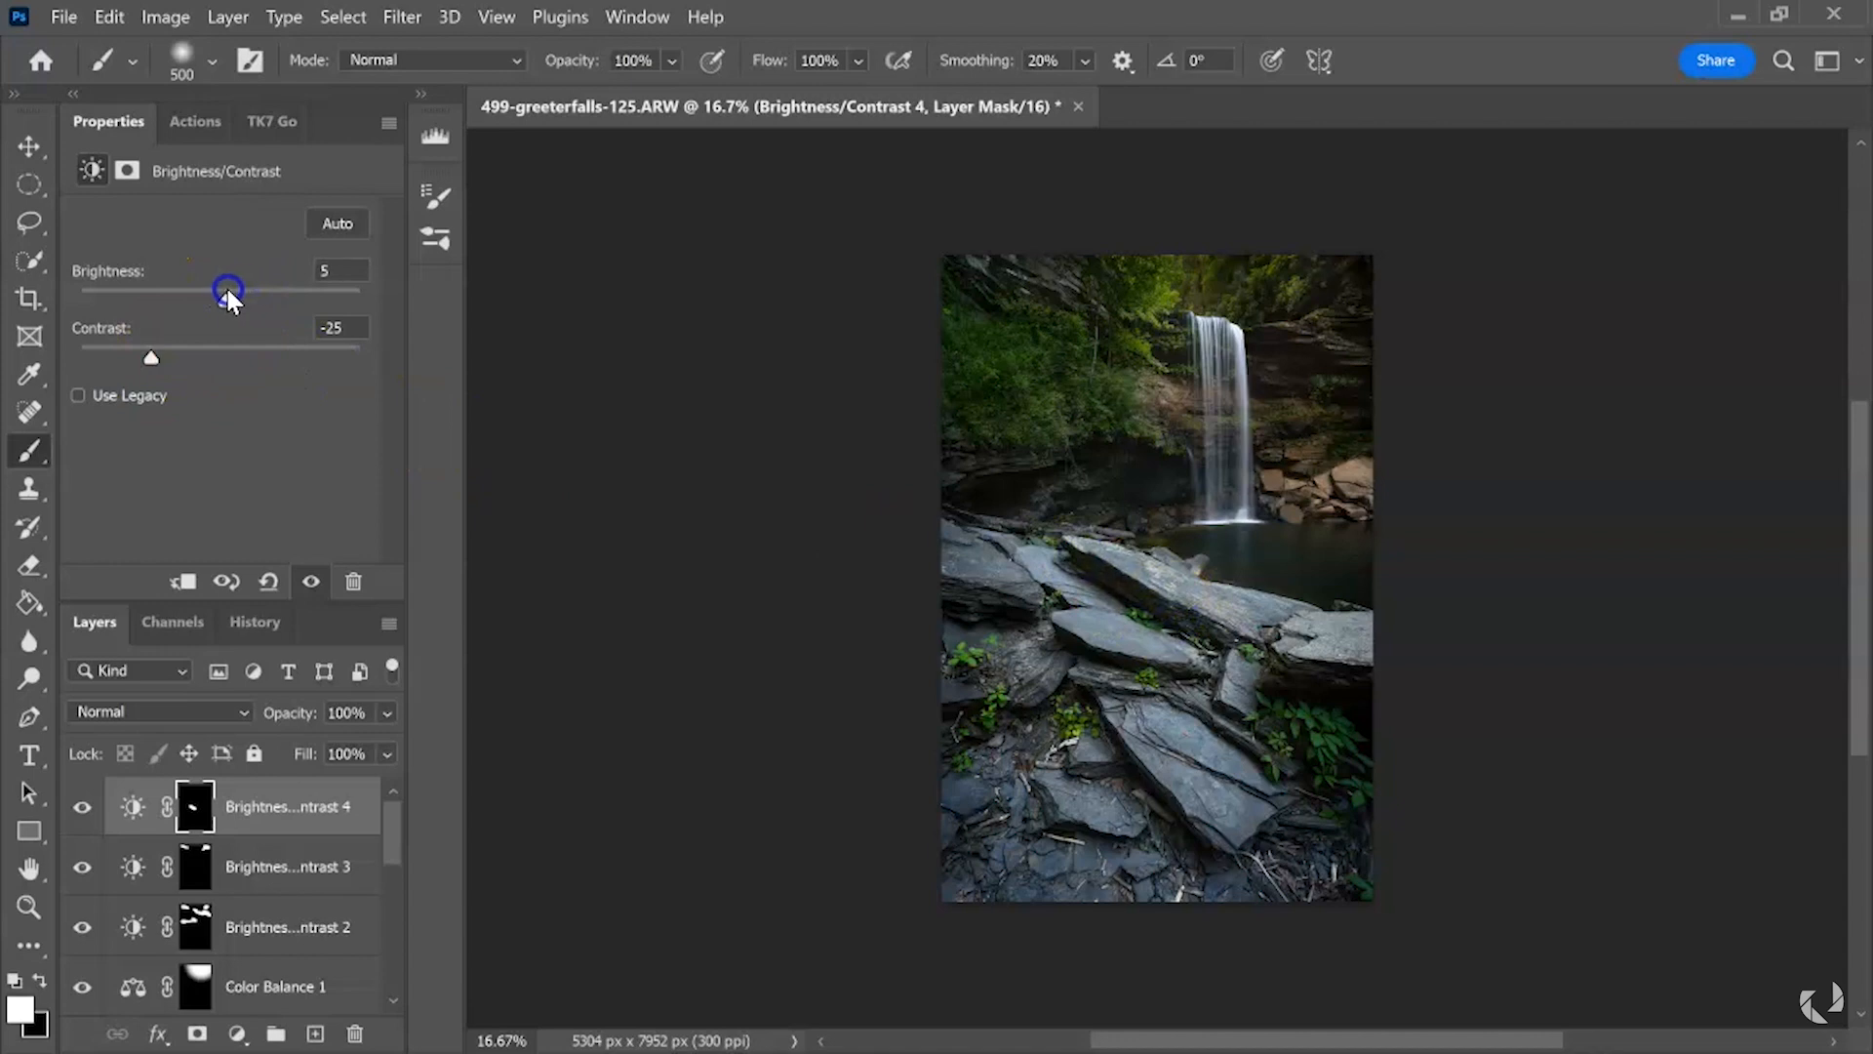
- Compare the photo with and without the rock-shadow adjustment, paint it into another dark gap, and set its Contrast to -20
{"action": "left_click", "coordinate": [77, 806]}
{"action": "left_click", "coordinate": [77, 806]}
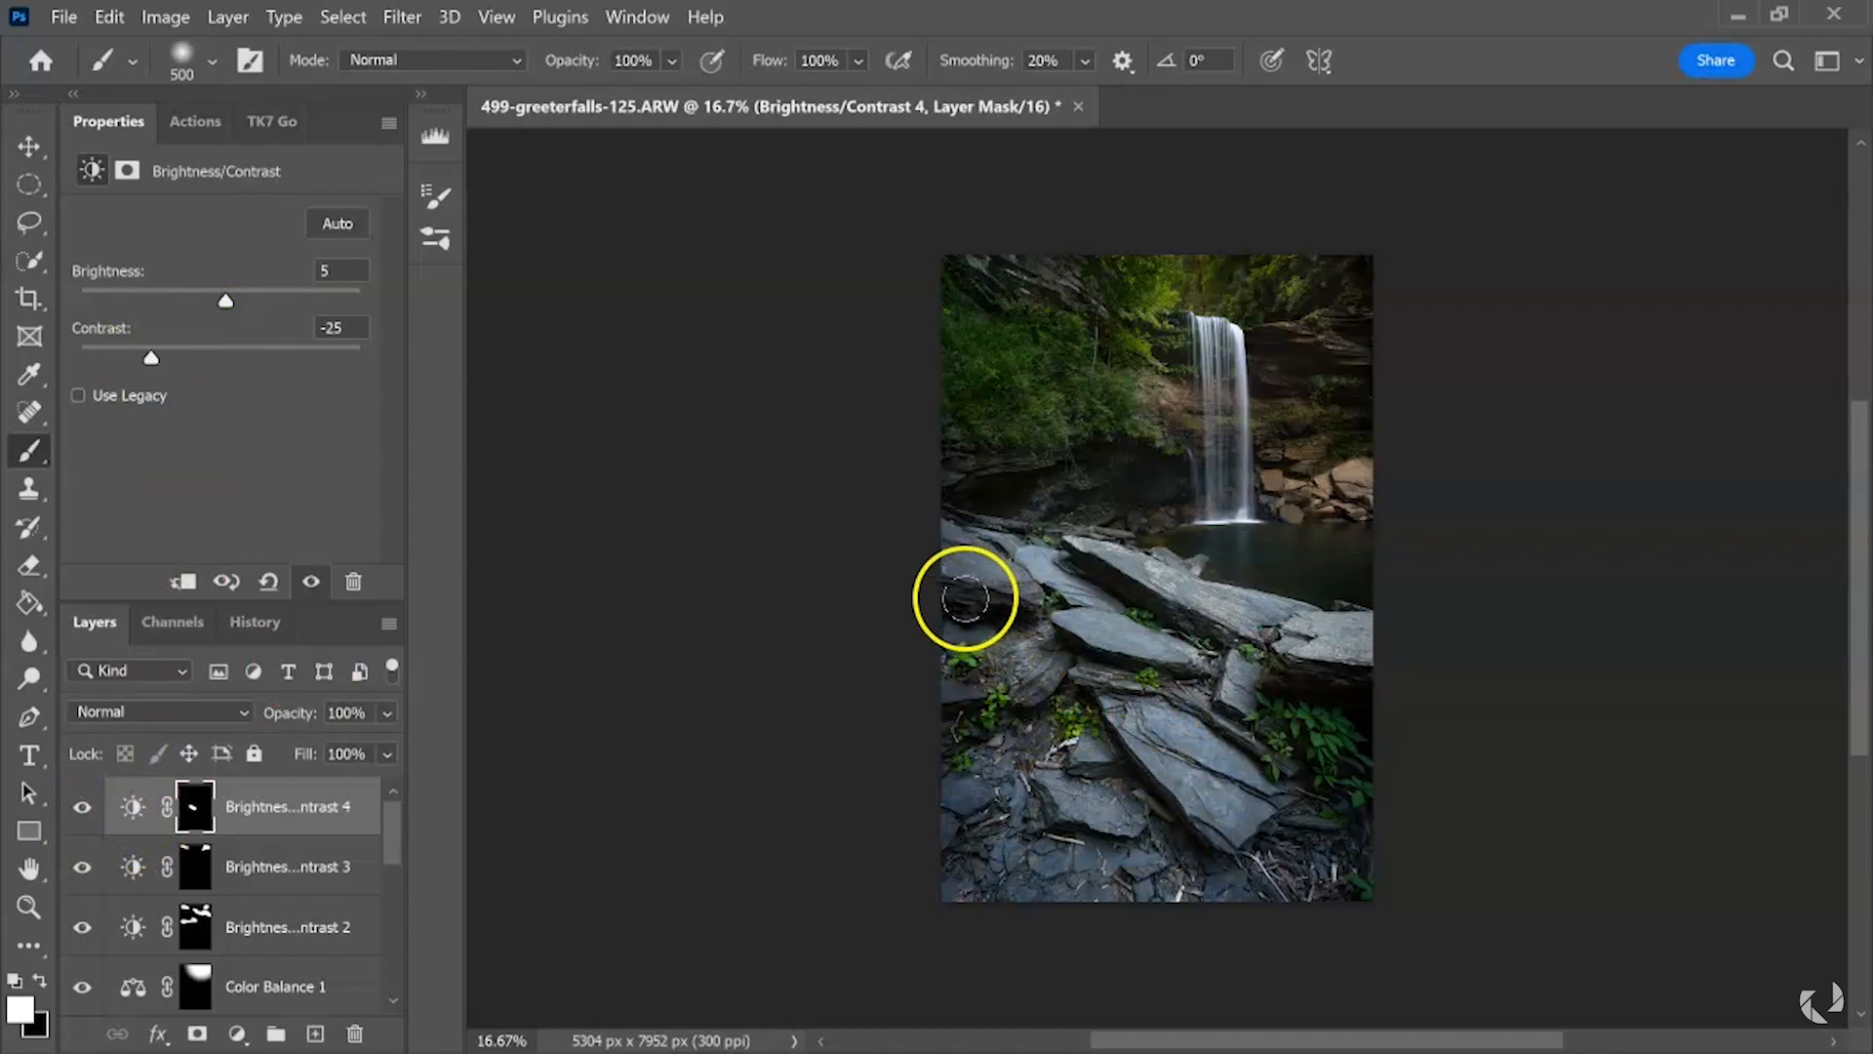
{"action": "left_click", "coordinate": [1167, 585]}
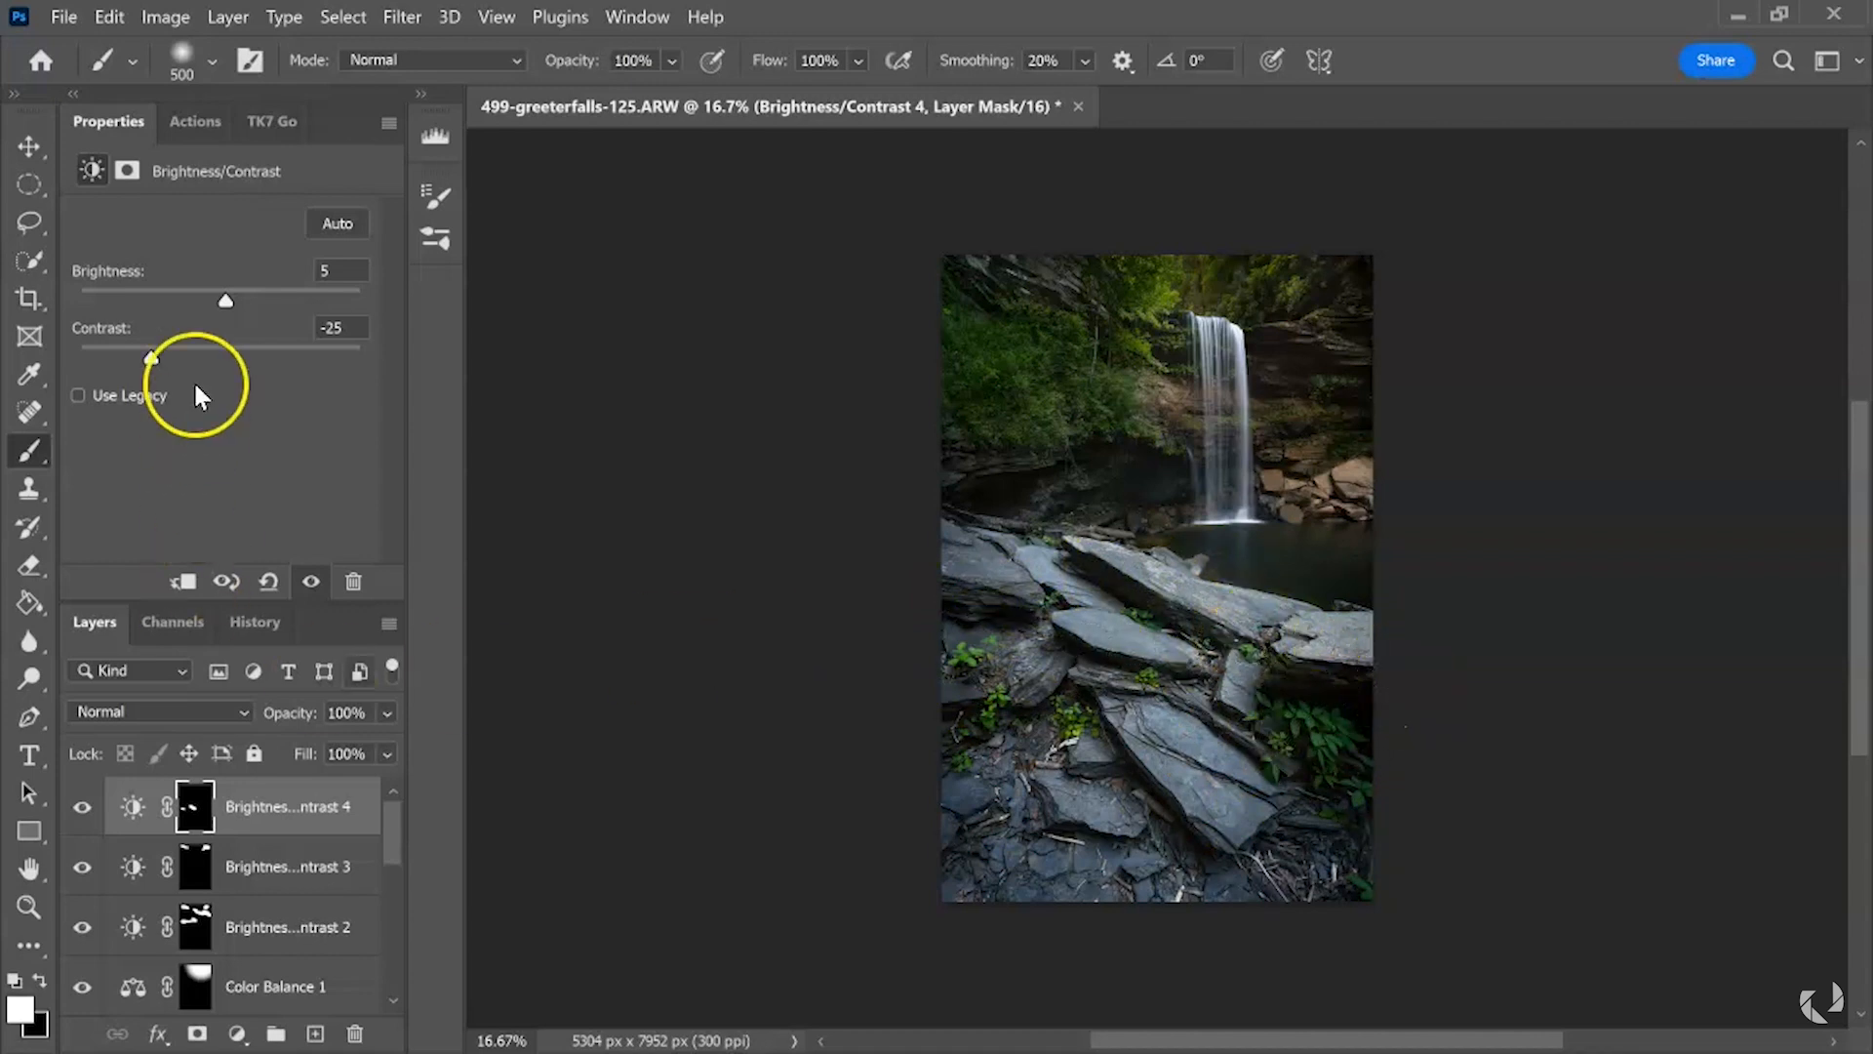
{"action": "left_click_drag", "start_coordinate": [151, 357], "coordinate": [174, 359]}
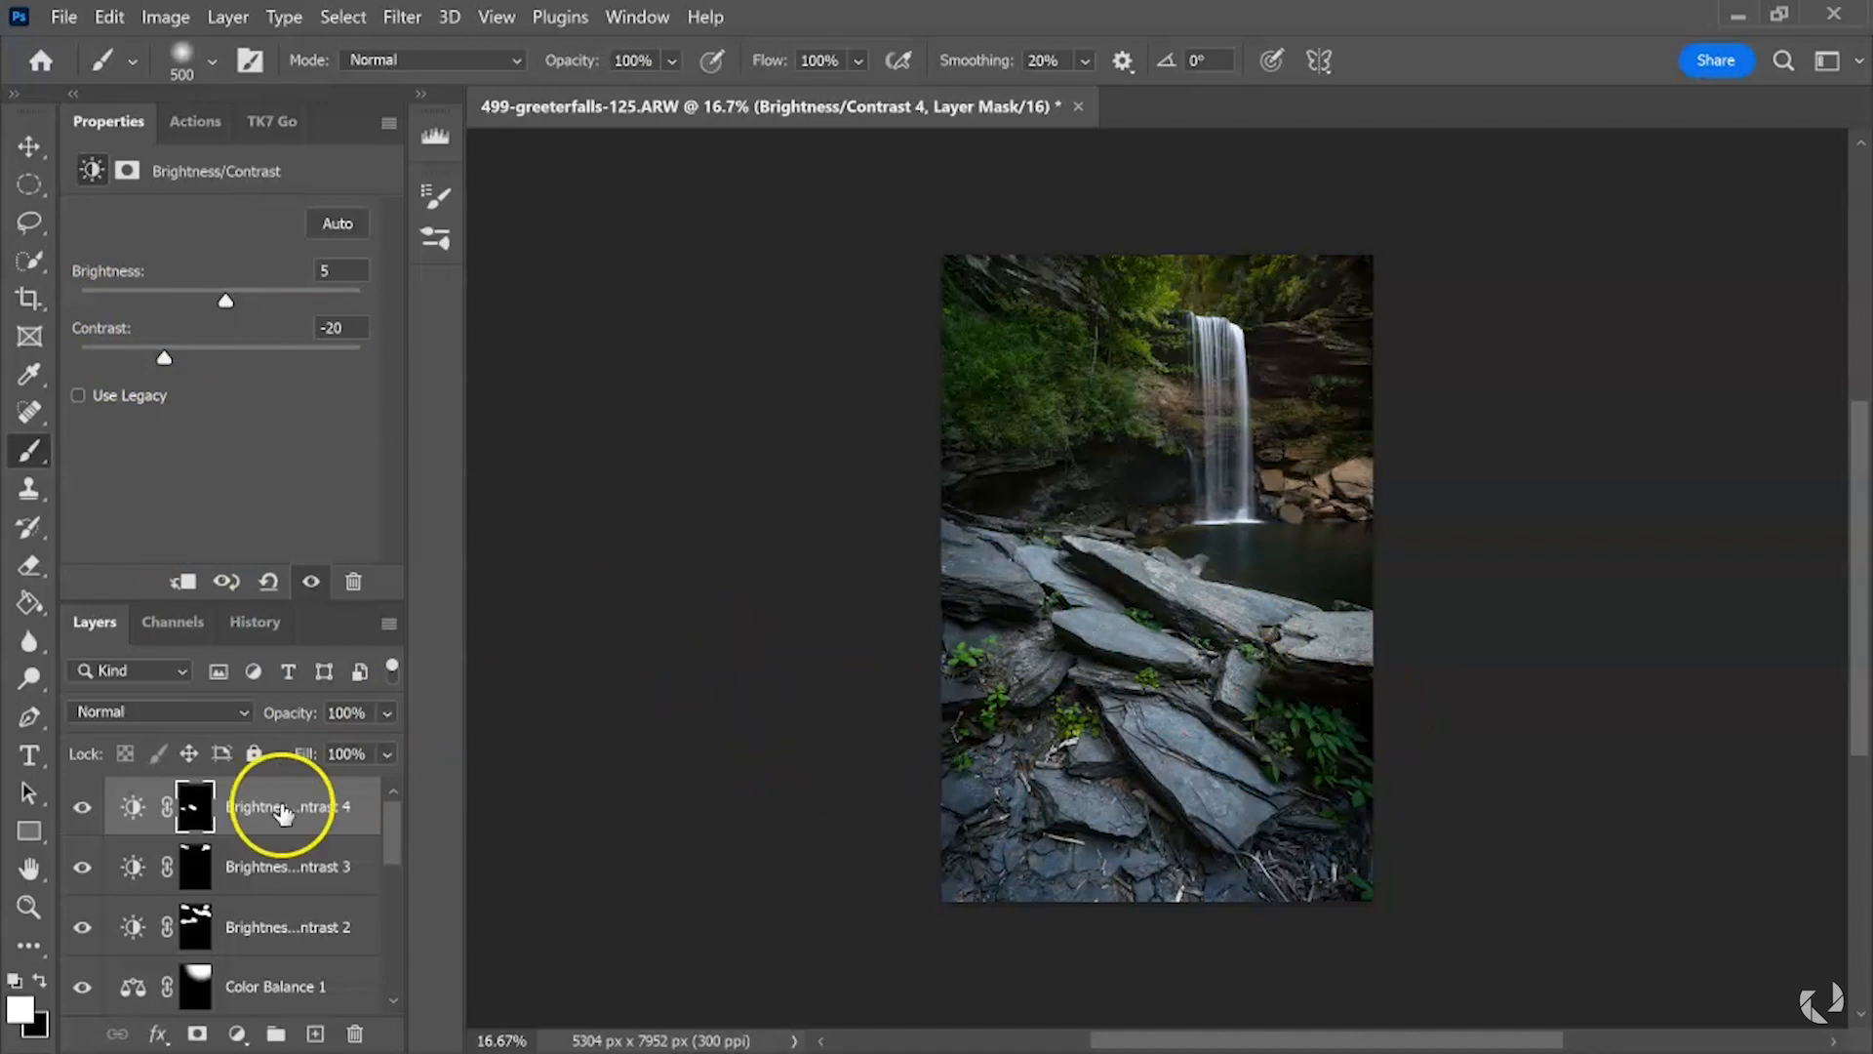
- Add a black-masked Brightness/Contrast layer, paint it into the dark area around the lower-right leafy plants, and set Contrast -50 and Brightness -4
{"action": "left_click", "coordinate": [256, 1023]}
{"action": "left_click", "coordinate": [429, 616]}
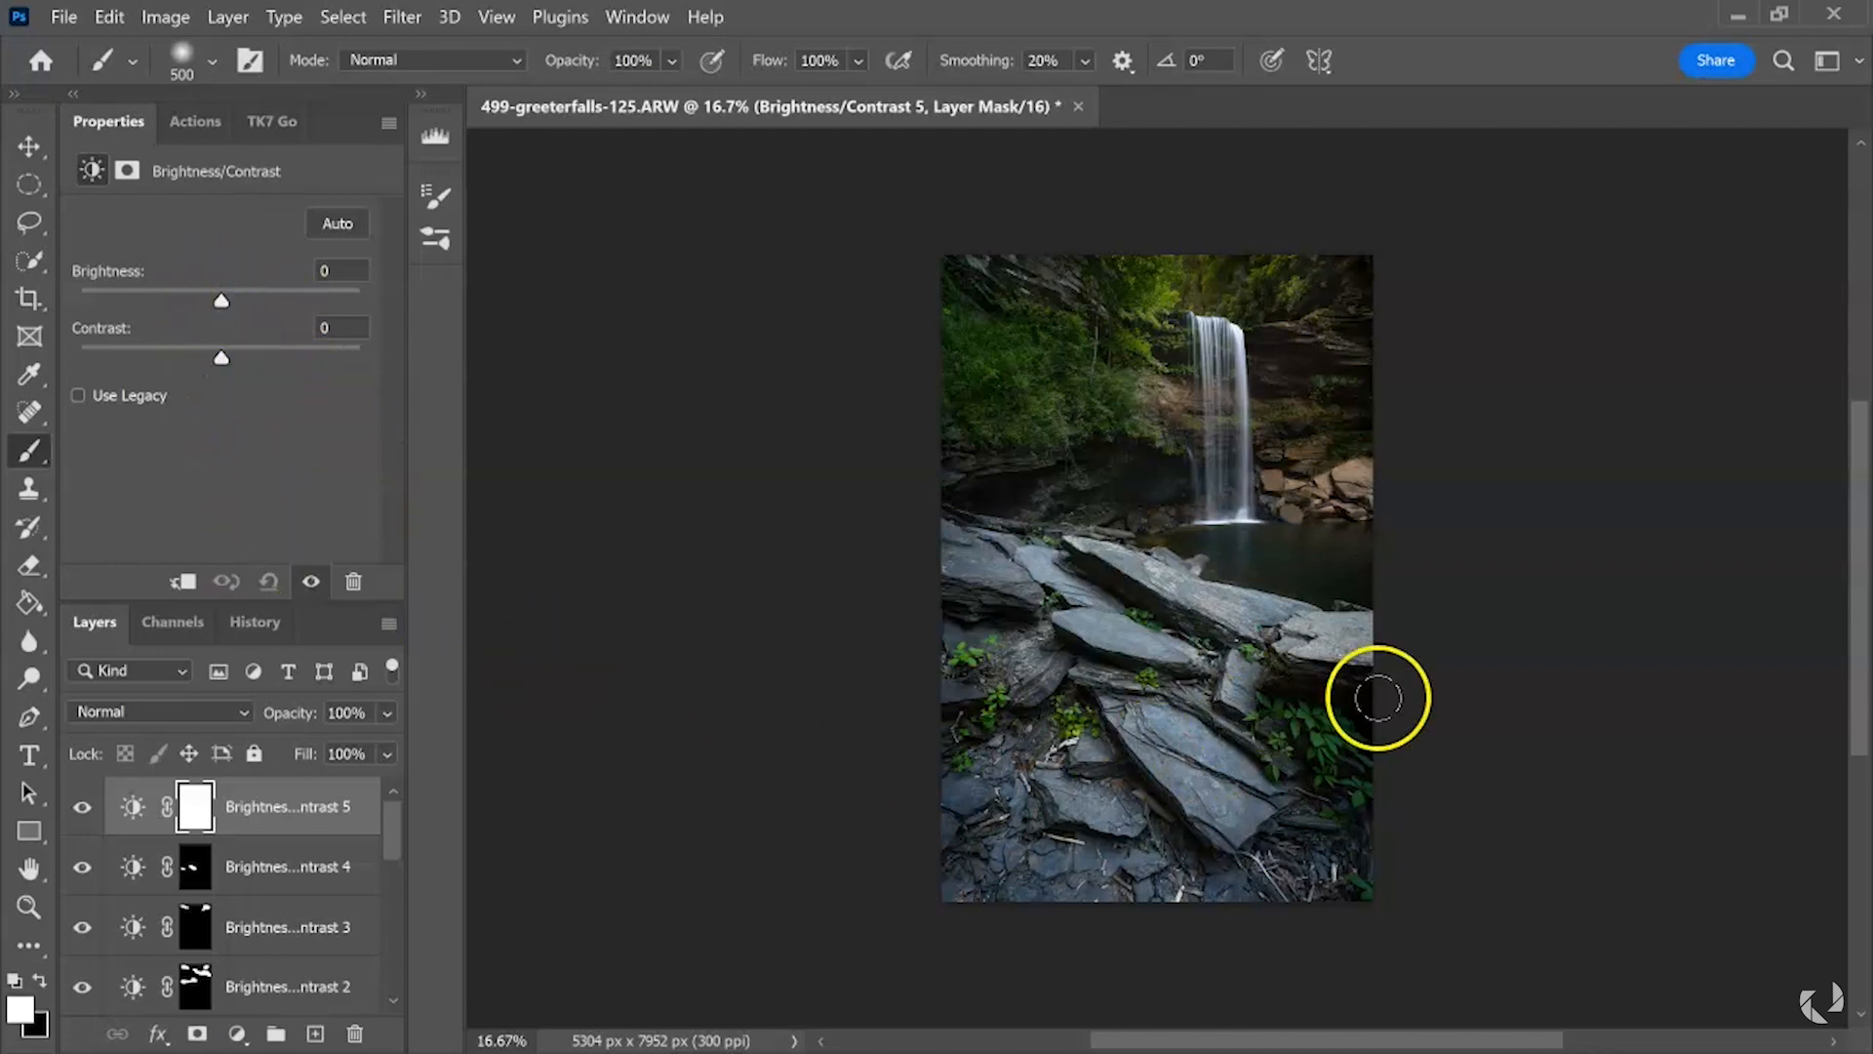
{"action": "key", "text": "ctrl+i"}
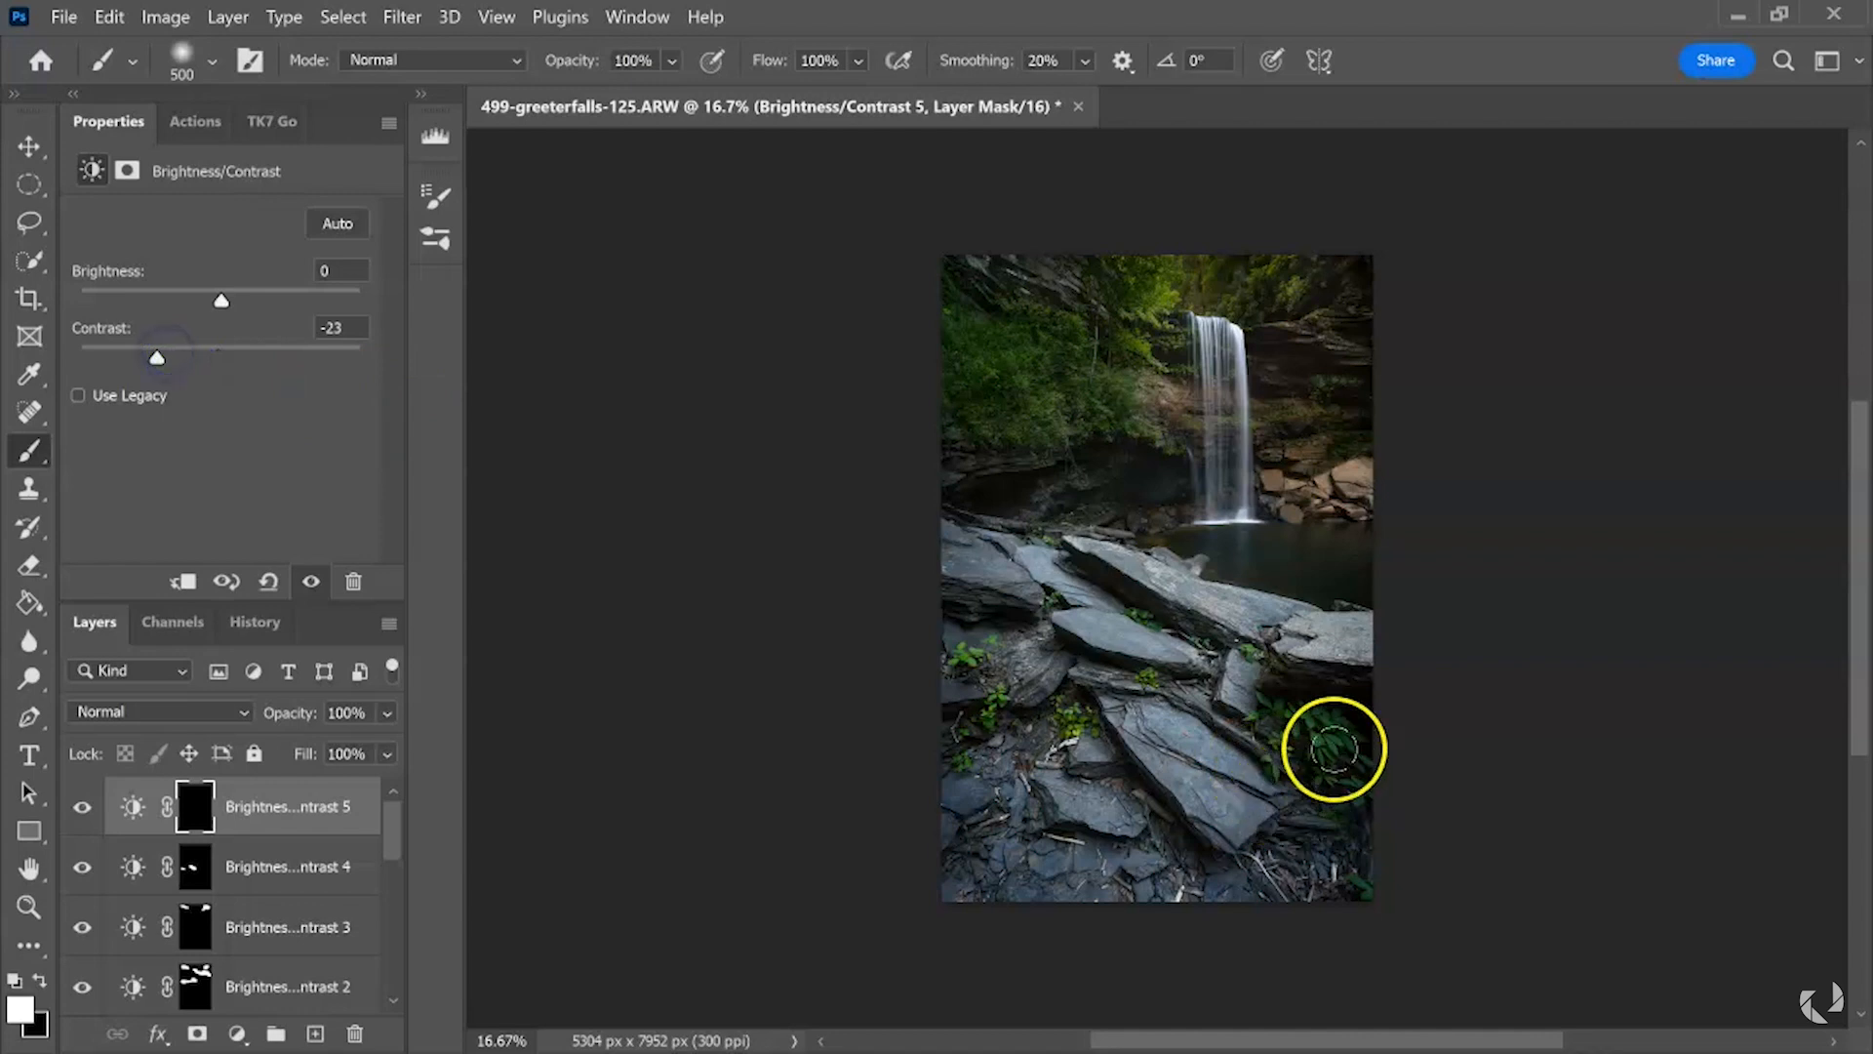
{"action": "mouse_move", "coordinate": [1324, 690]}
{"action": "left_mouse_down"}
{"action": "mouse_move", "coordinate": [1379, 765]}
{"action": "mouse_move", "coordinate": [1368, 713]}
{"action": "mouse_move", "coordinate": [1299, 711]}
{"action": "mouse_move", "coordinate": [1329, 748]}
{"action": "mouse_move", "coordinate": [1317, 694]}
{"action": "mouse_move", "coordinate": [1367, 751]}
{"action": "mouse_move", "coordinate": [1376, 719]}
{"action": "mouse_move", "coordinate": [1288, 680]}
{"action": "mouse_move", "coordinate": [1314, 728]}
{"action": "left_mouse_up"}
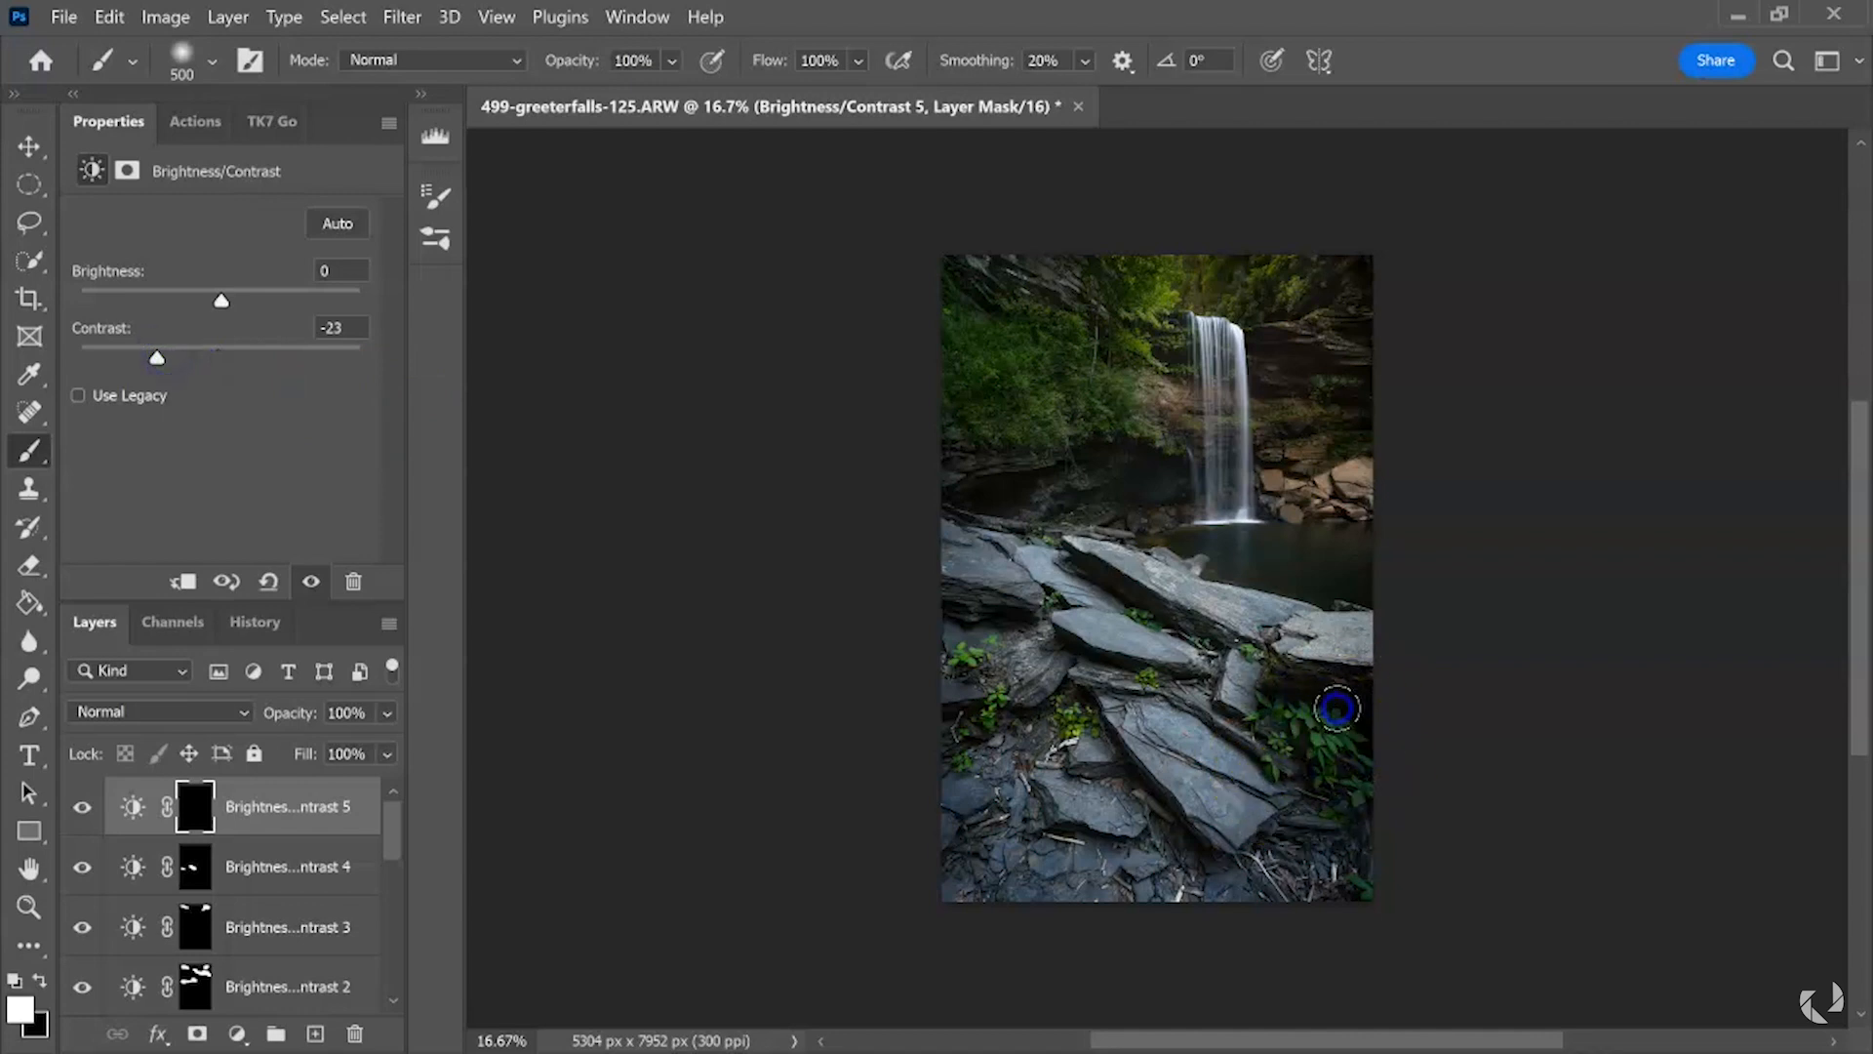
{"action": "mouse_move", "coordinate": [157, 361]}
{"action": "left_mouse_down"}
{"action": "mouse_move", "coordinate": [92, 363]}
{"action": "mouse_move", "coordinate": [134, 361]}
{"action": "left_mouse_up"}
{"action": "mouse_move", "coordinate": [231, 295]}
{"action": "left_mouse_down"}
{"action": "mouse_move", "coordinate": [295, 298]}
{"action": "mouse_move", "coordinate": [230, 308]}
{"action": "left_mouse_up"}
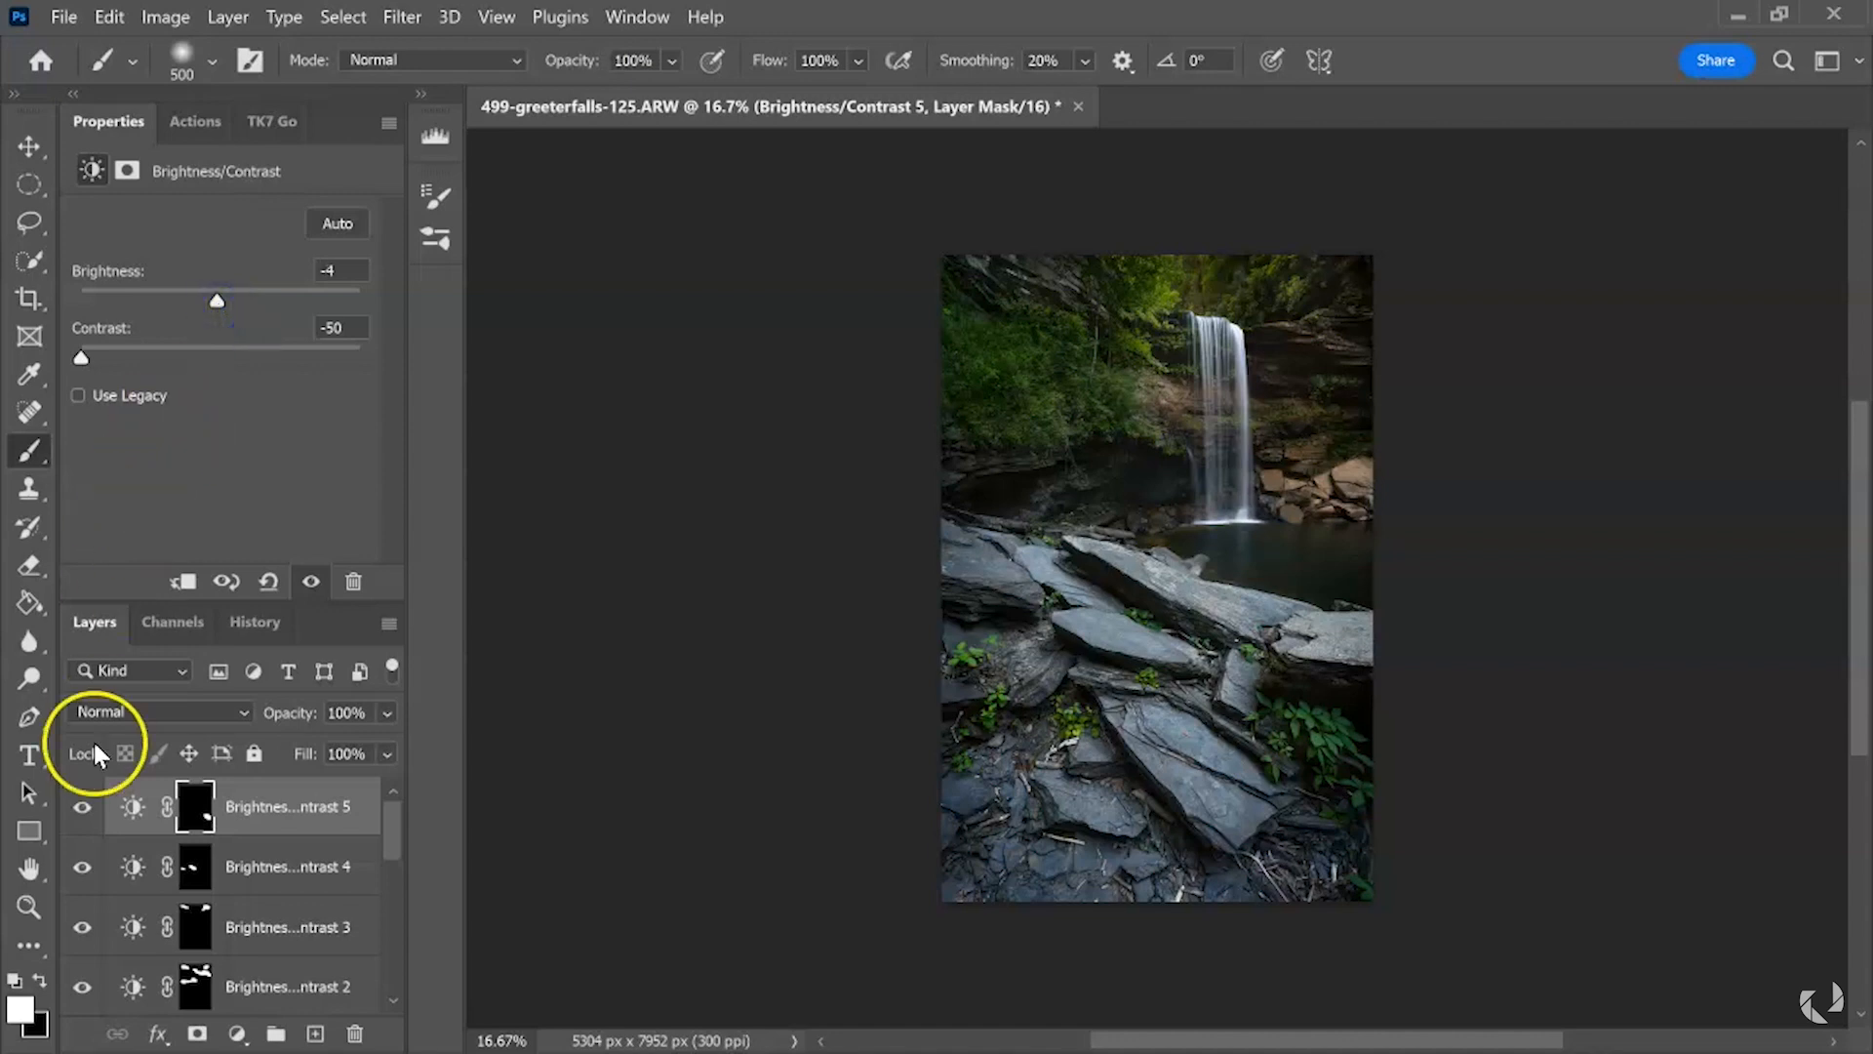
- Group the Brightness/Contrast layers 2 through 5 and name the group Dark Point Transition
{"action": "left_click_drag", "start_coordinate": [403, 839], "coordinate": [394, 865]}
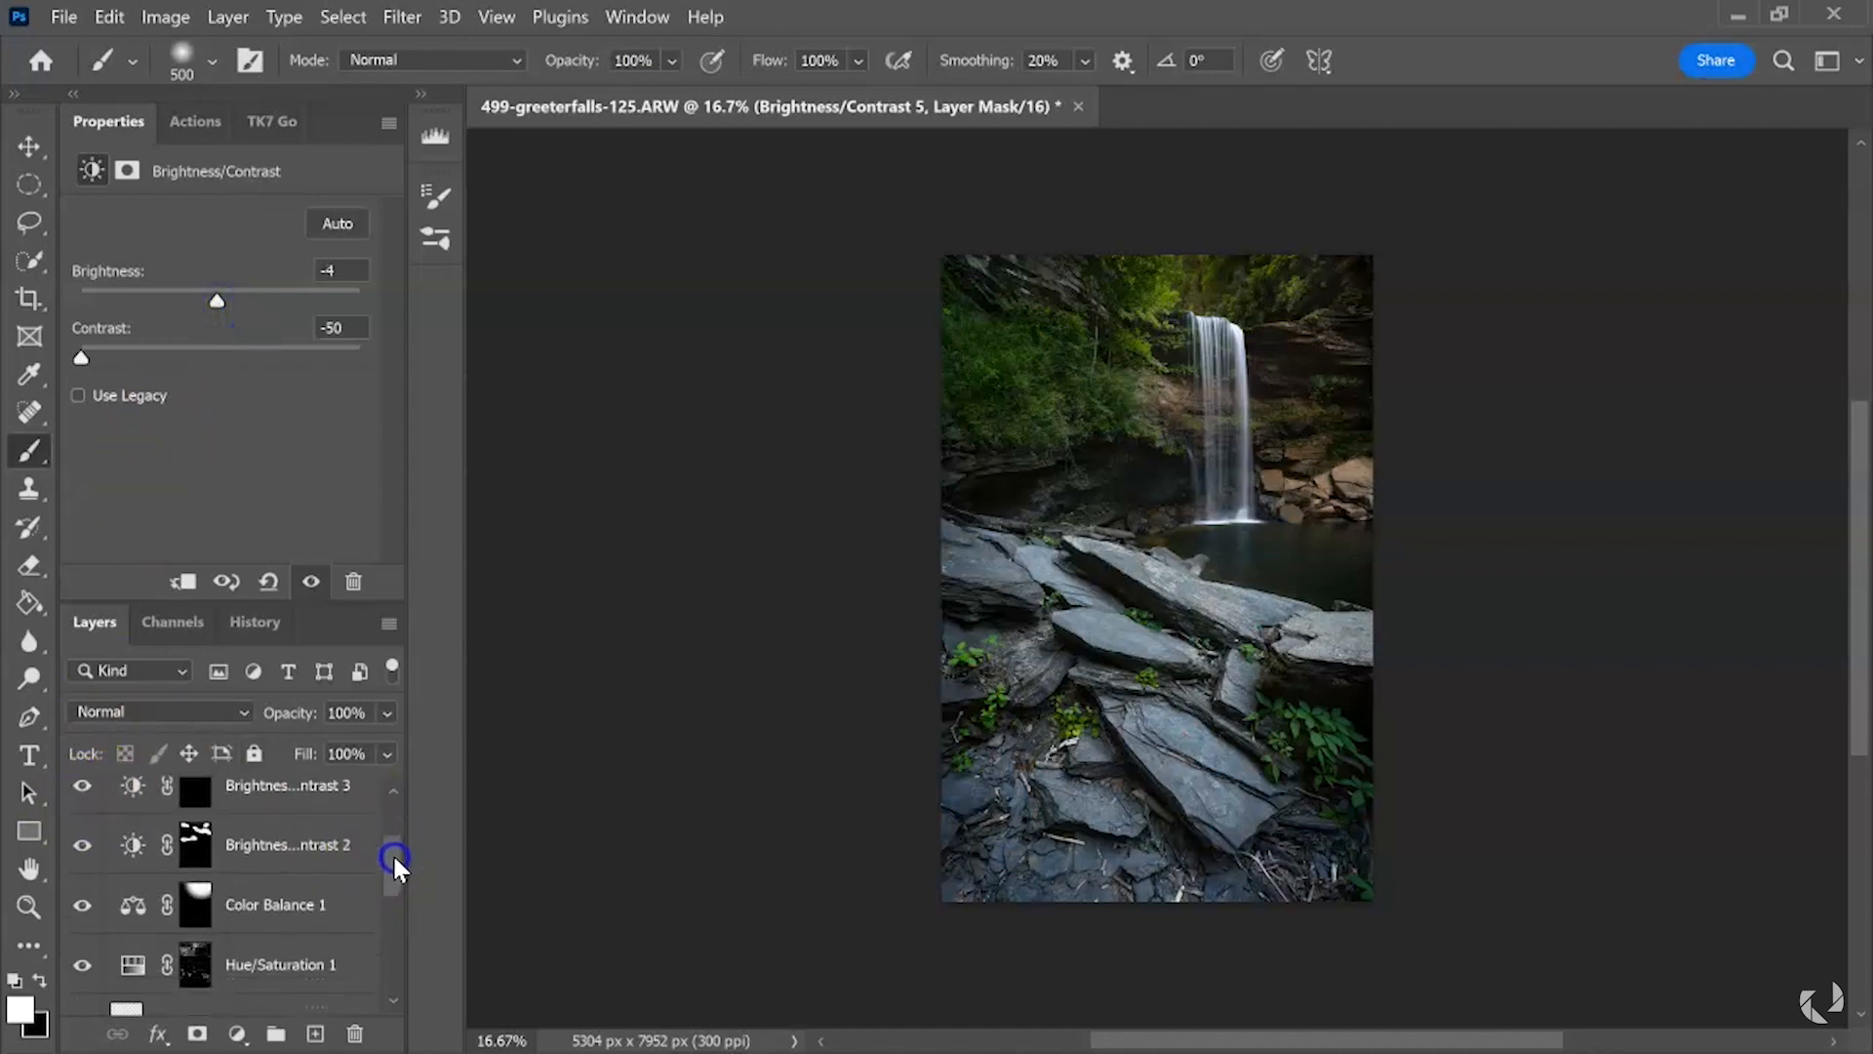
{"action": "left_click", "coordinate": [301, 849], "text": "shift"}
{"action": "left_click", "coordinate": [273, 1032]}
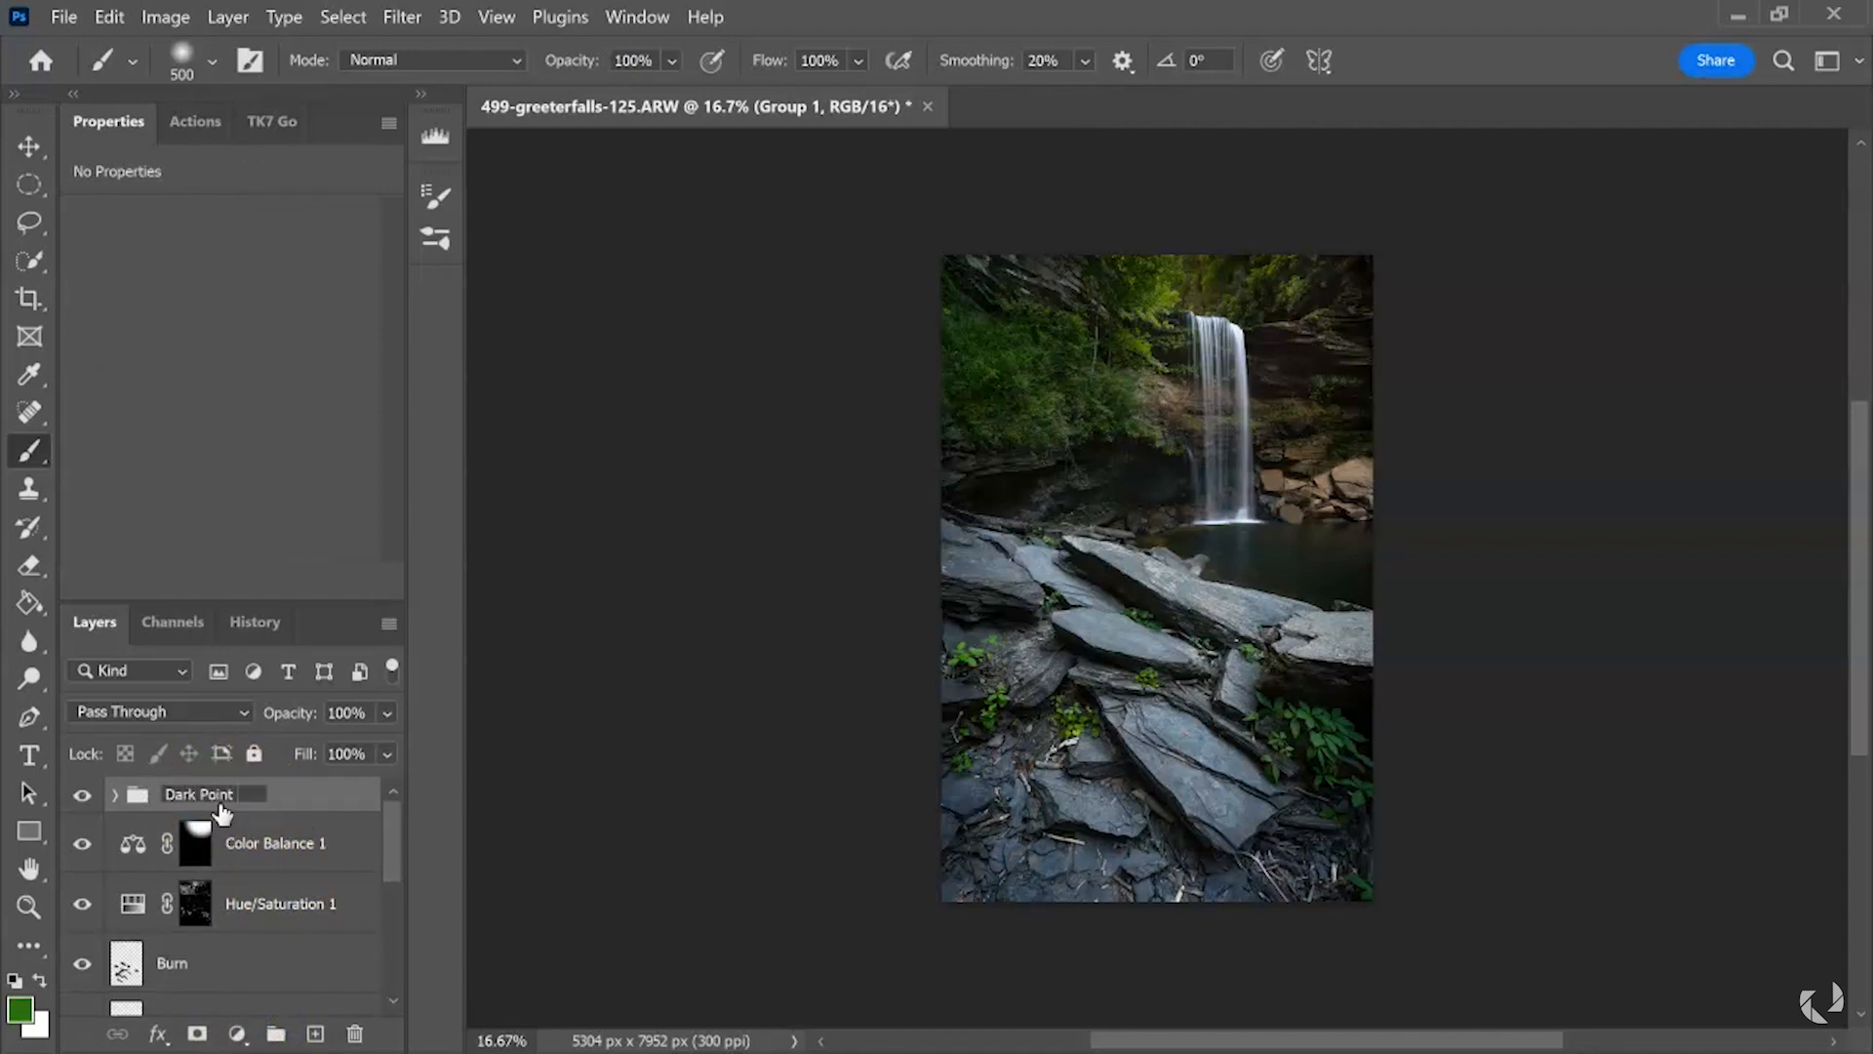
{"action": "key", "text": "Return"}
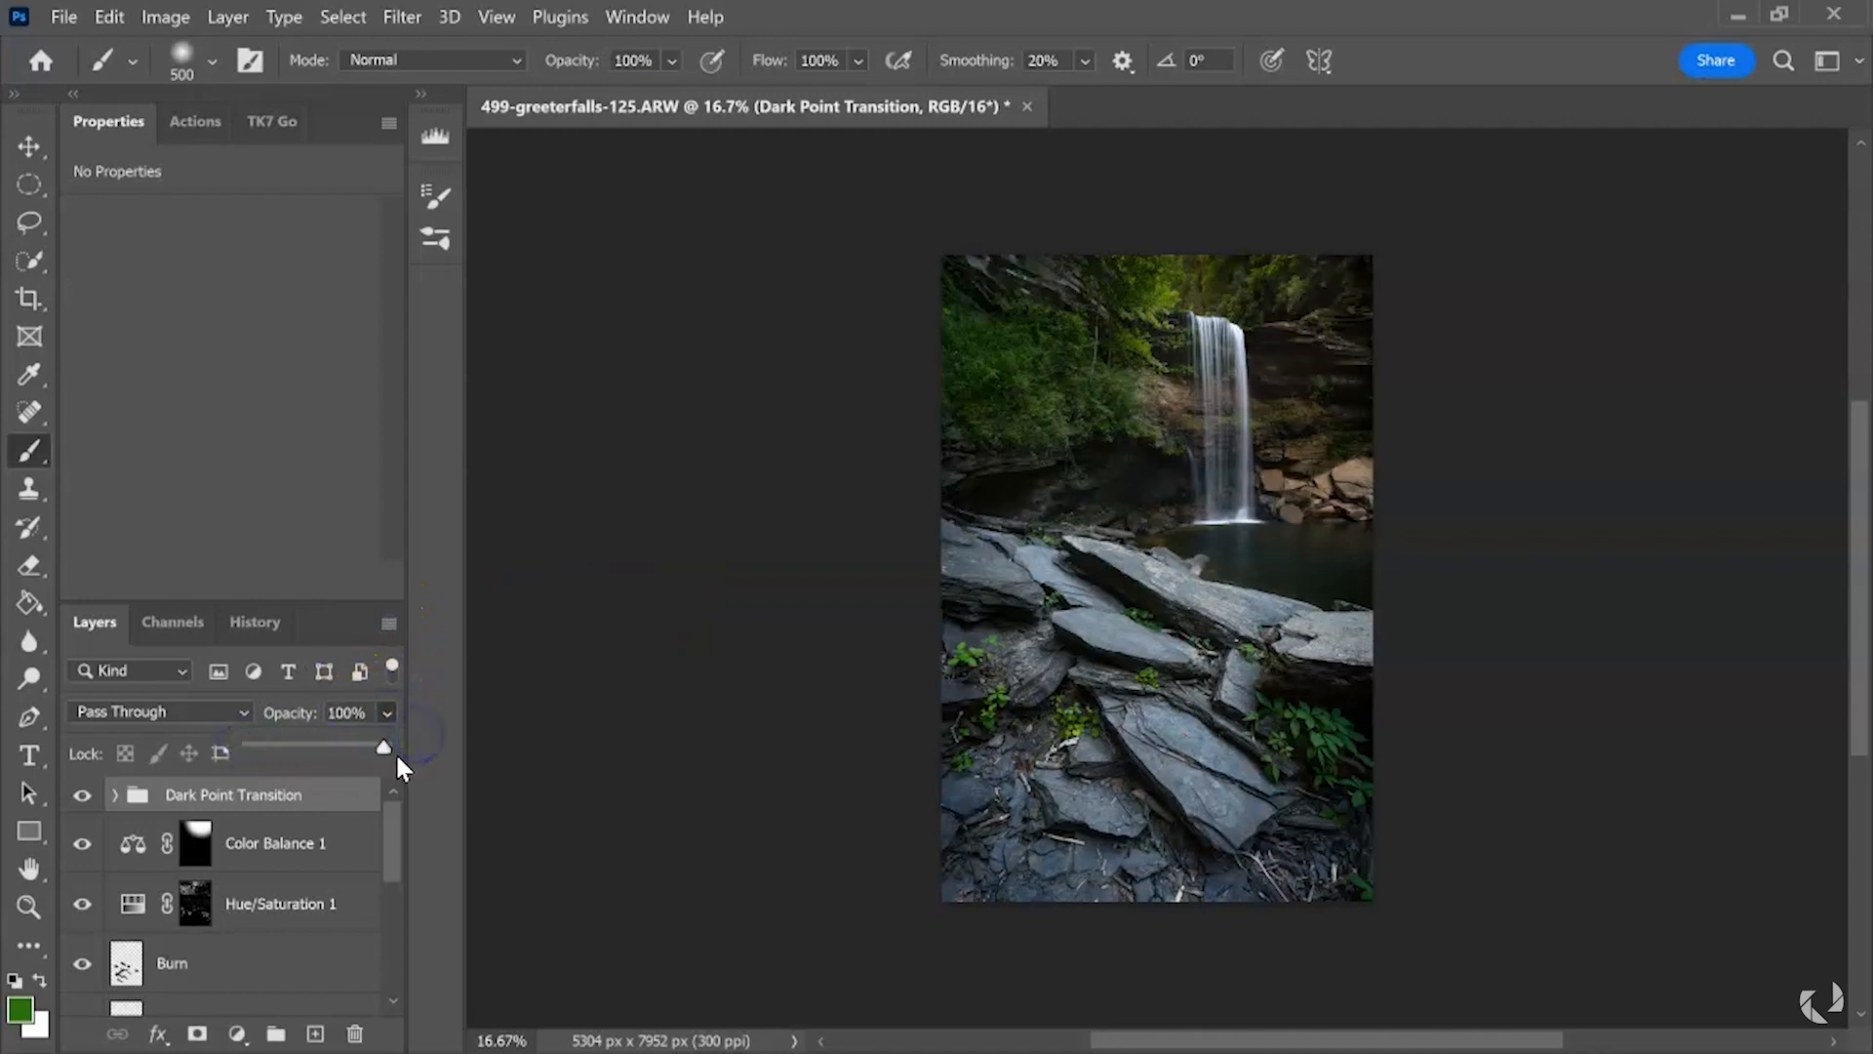
- Preview the Dark Point Transition group at varying opacity, and examine the rocks, waterfall and foliage up close
{"action": "left_click_drag", "start_coordinate": [385, 748], "coordinate": [256, 741]}
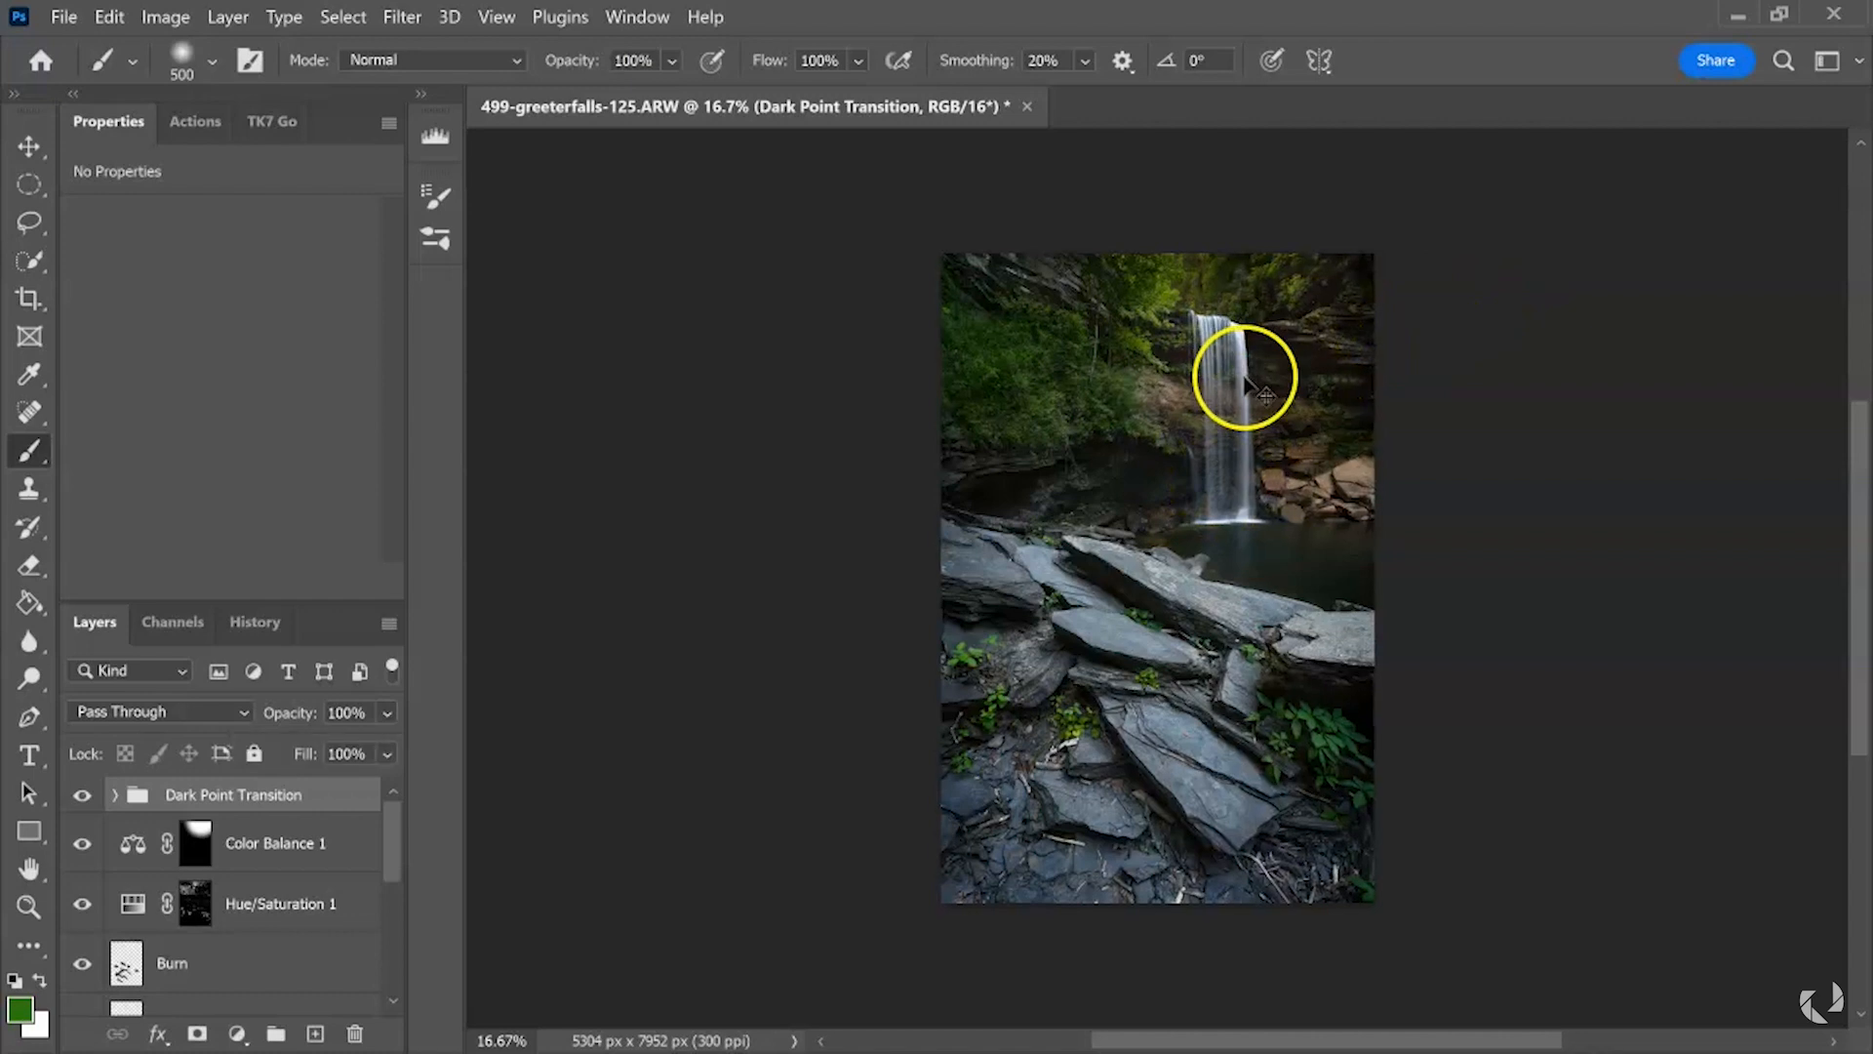
{"action": "key", "text": "ctrl+plus"}
{"action": "key", "text": "ctrl+plus"}
{"action": "key", "text": "ctrl+plus"}
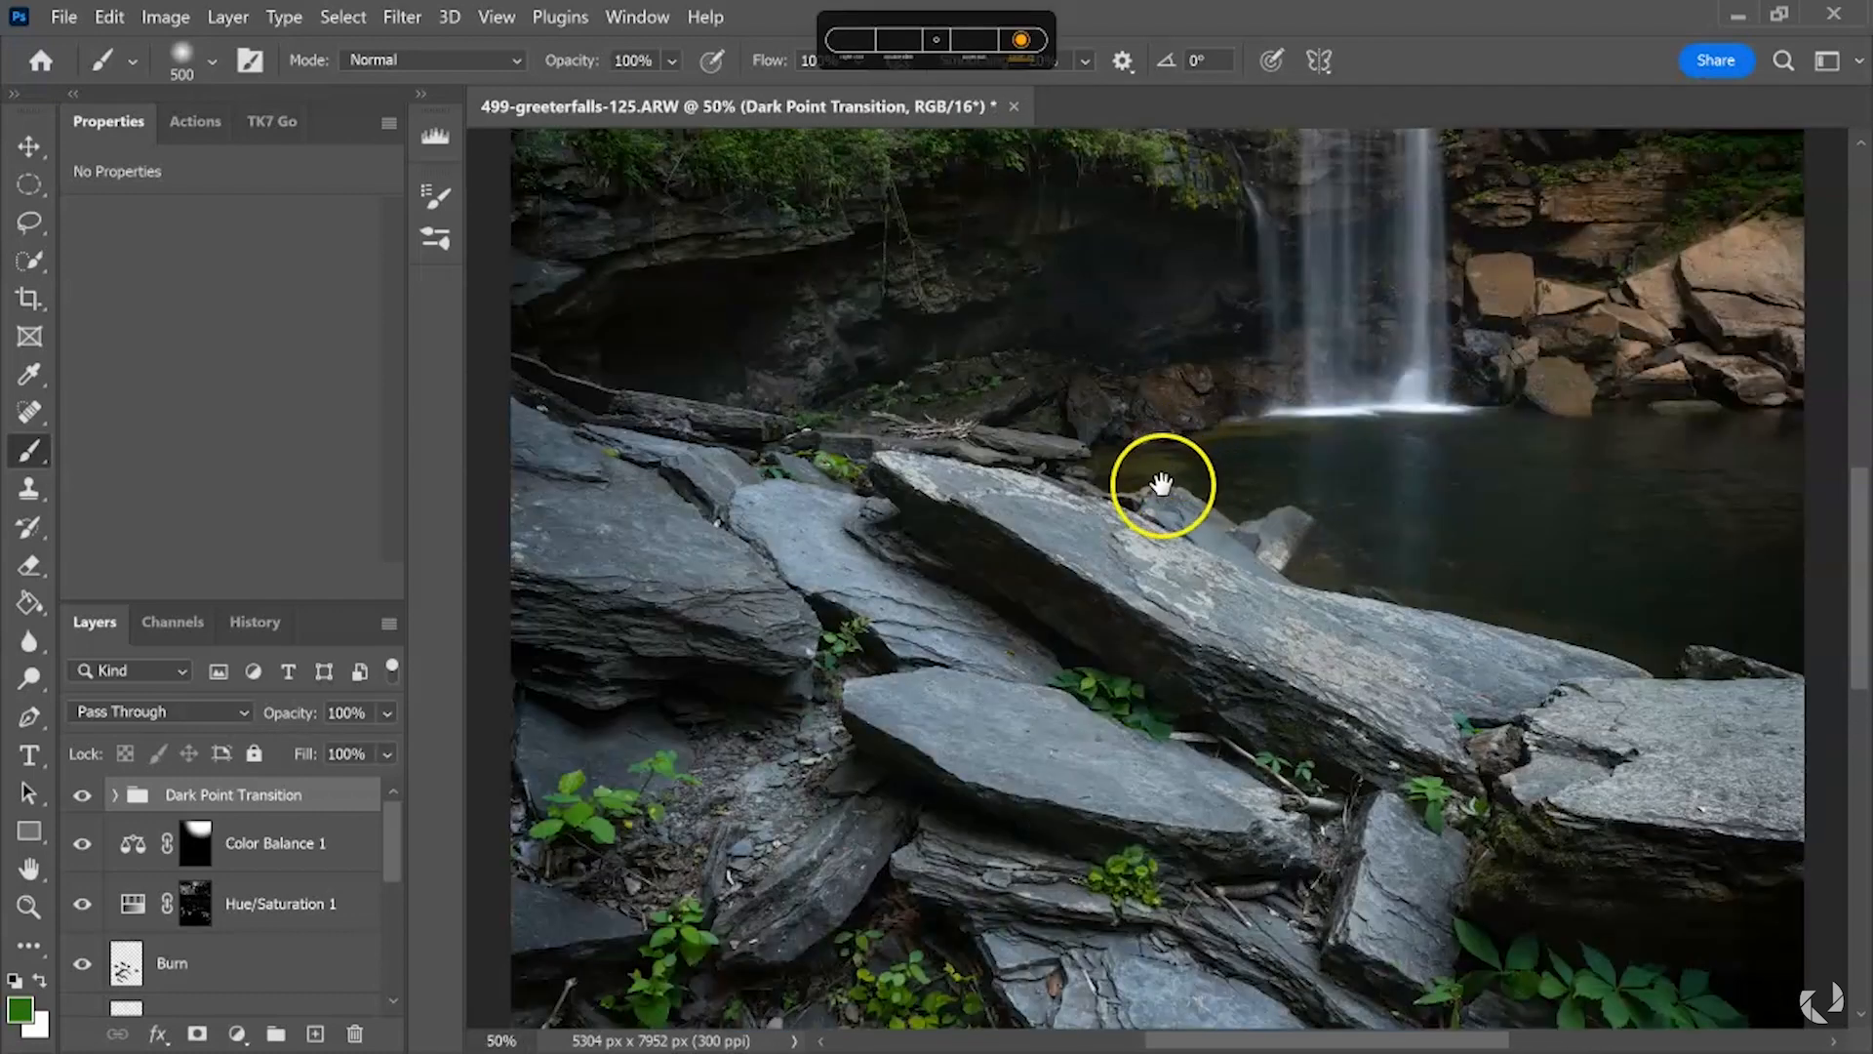
{"action": "mouse_move", "coordinate": [1162, 485]}
{"action": "left_mouse_down"}
{"action": "mouse_move", "coordinate": [1136, 712]}
{"action": "mouse_move", "coordinate": [1155, 482]}
{"action": "left_mouse_up"}
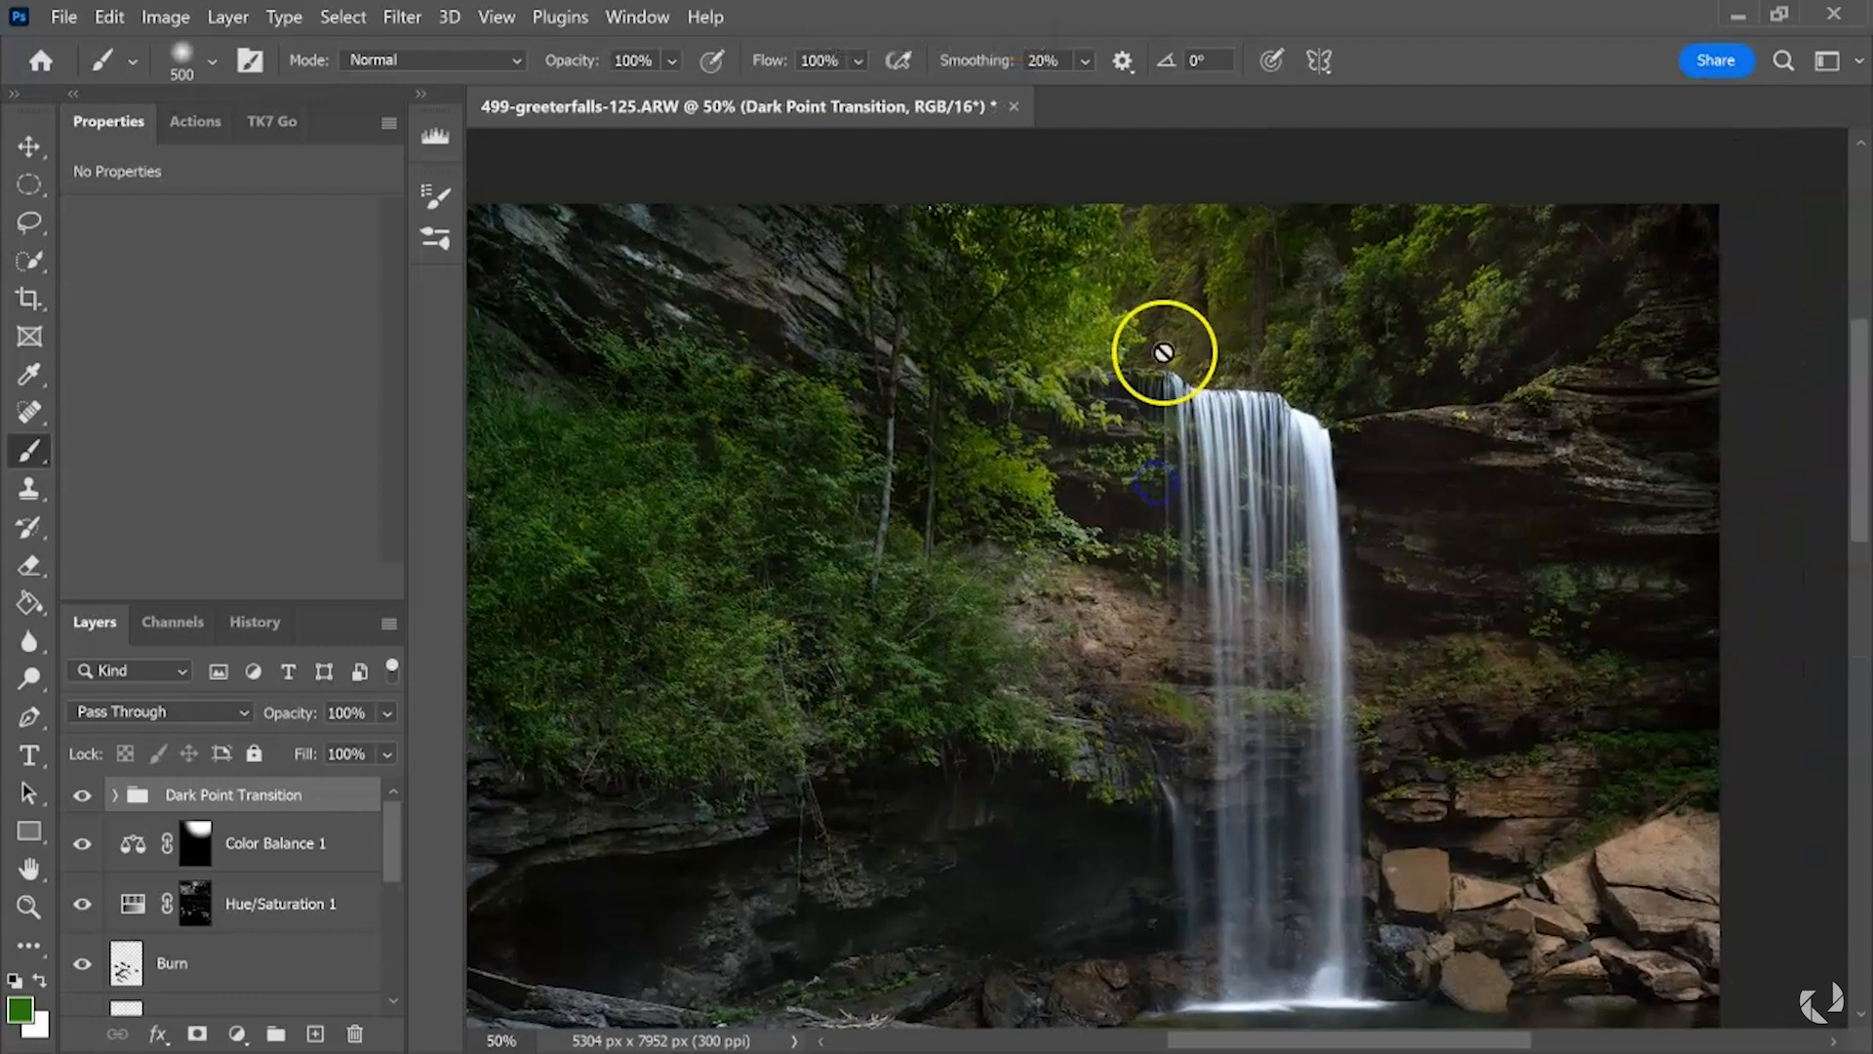
{"action": "key", "text": "ctrl+minus"}
{"action": "key", "text": "ctrl+minus"}
{"action": "key", "text": "ctrl+minus"}
{"action": "left_click_drag", "start_coordinate": [1012, 675], "coordinate": [1011, 494]}
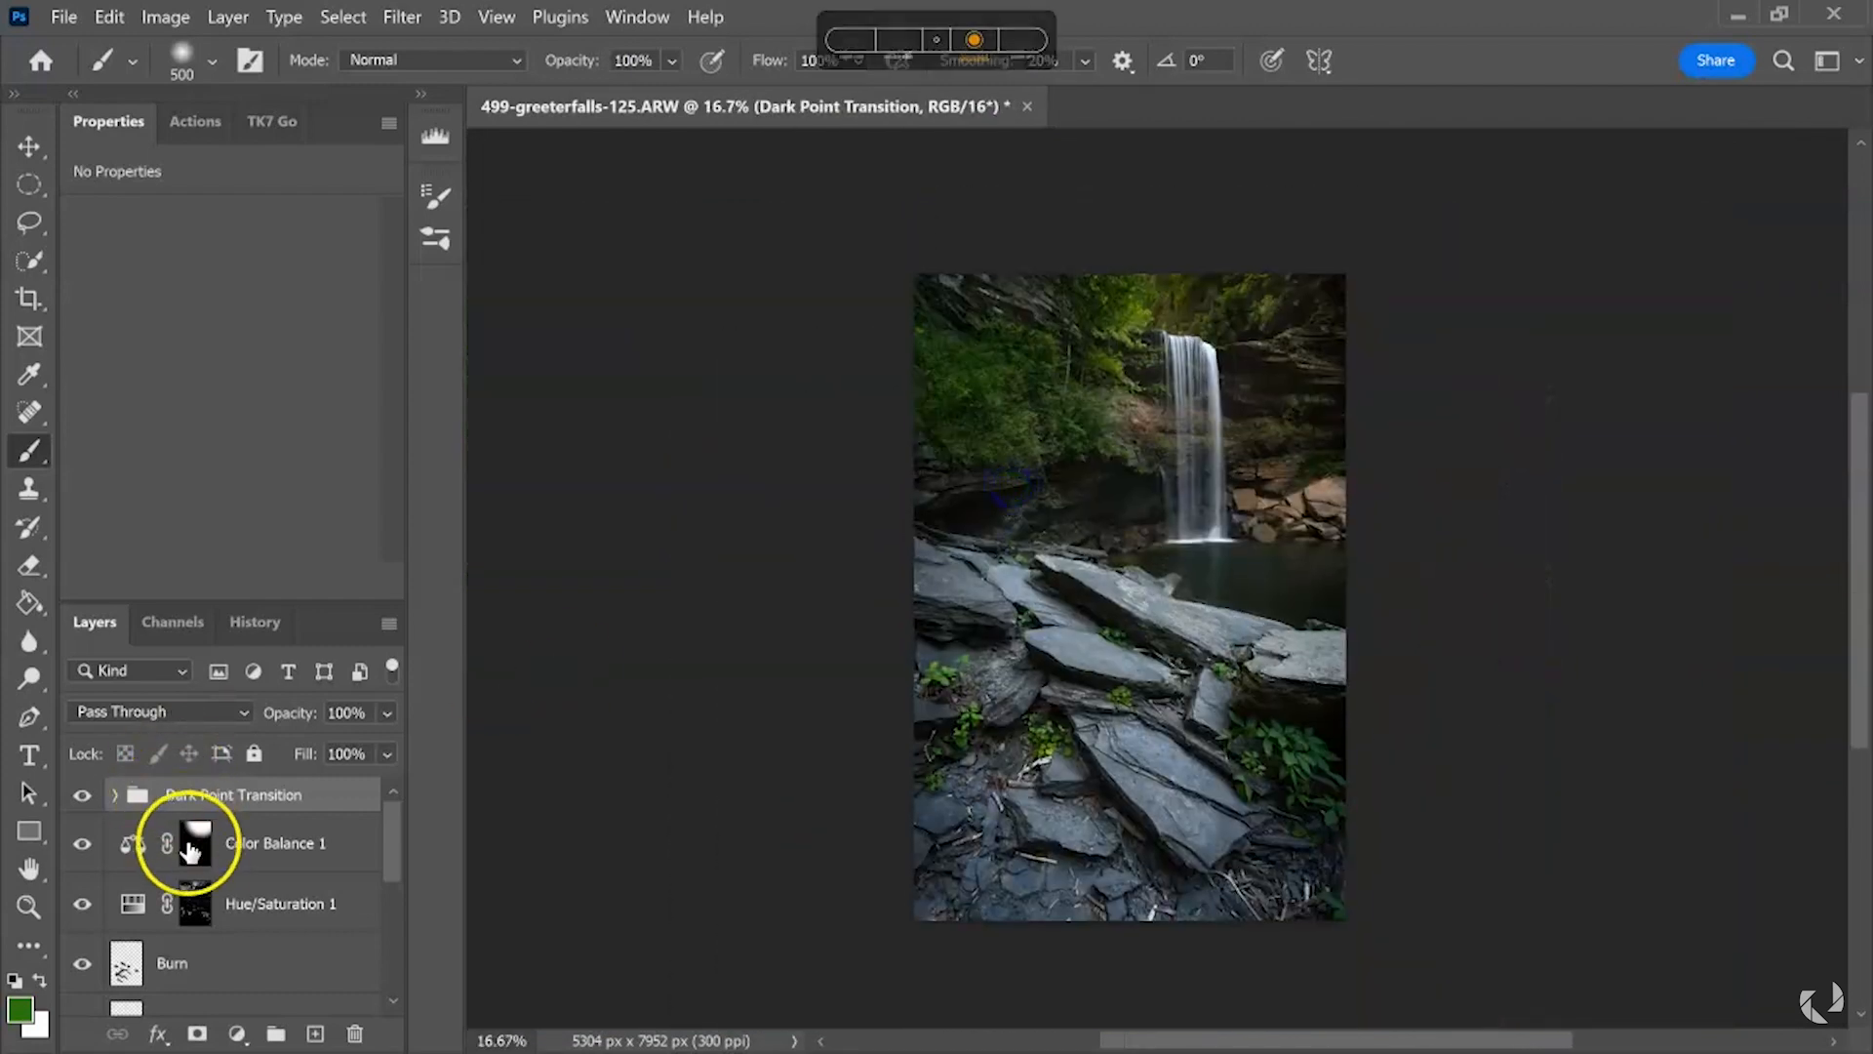
- Set the midtones' yellow-blue balance to -10 in the Color Balance 1 adjustment
{"action": "left_click", "coordinate": [129, 856]}
{"action": "mouse_move", "coordinate": [173, 377]}
{"action": "left_mouse_down"}
{"action": "mouse_move", "coordinate": [134, 394]}
{"action": "mouse_move", "coordinate": [174, 400]}
{"action": "left_mouse_up"}
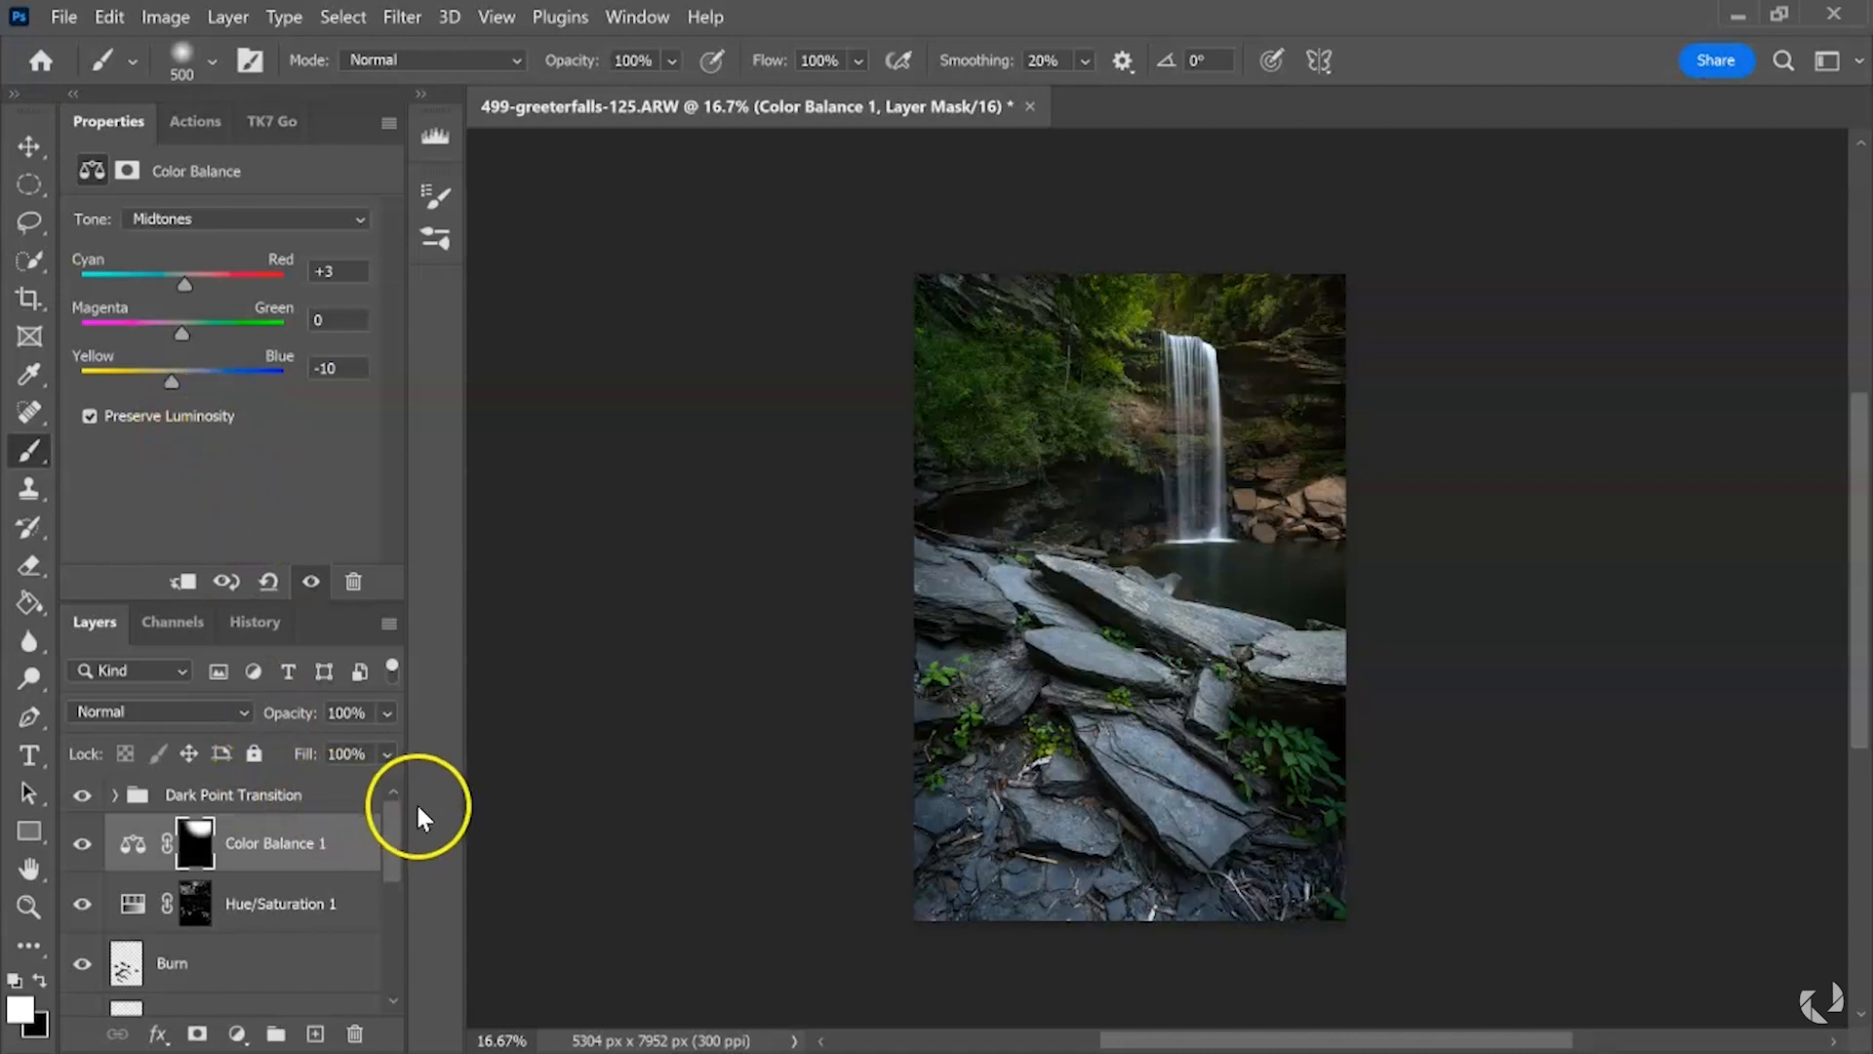
- Stamp all visible layers onto a new layer above the Dark Point Transition group and name it Orton Effect
{"action": "left_click", "coordinate": [333, 806]}
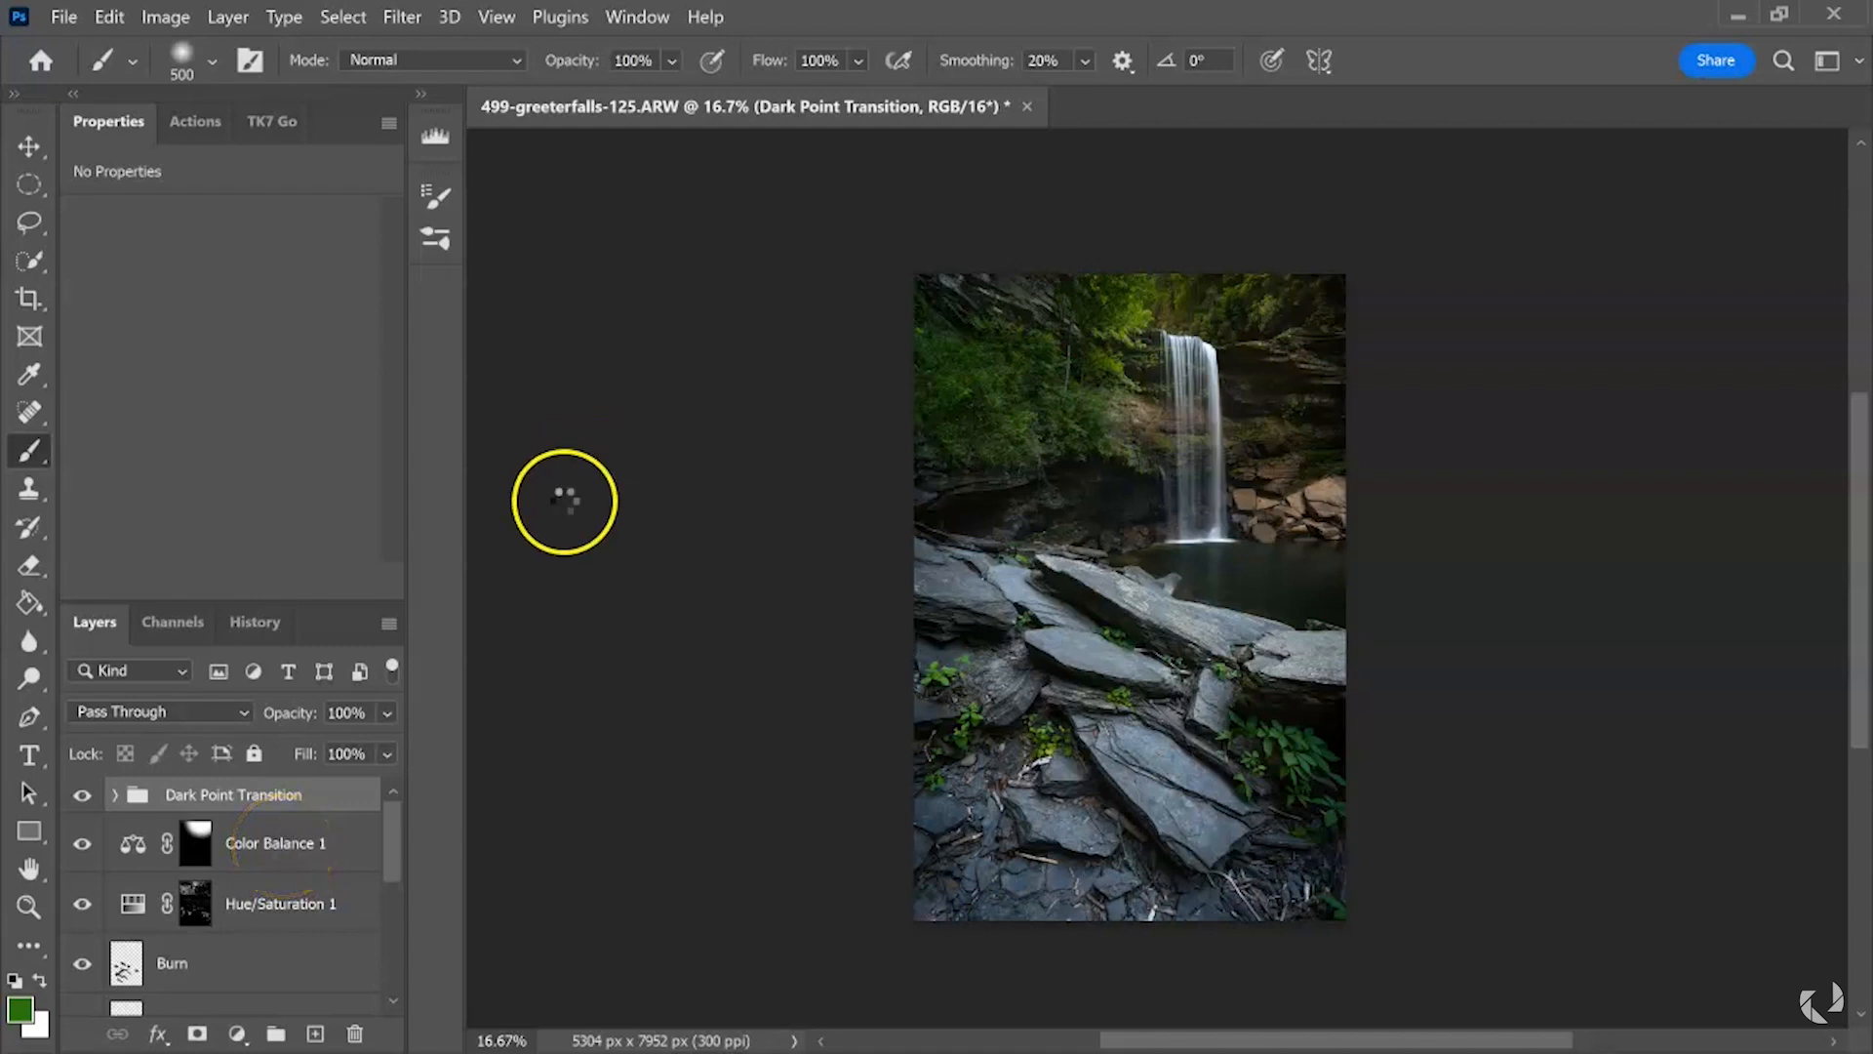
{"action": "key", "text": "ctrl+shift+alt+n"}
{"action": "key", "text": "ctrl+shift+alt+e"}
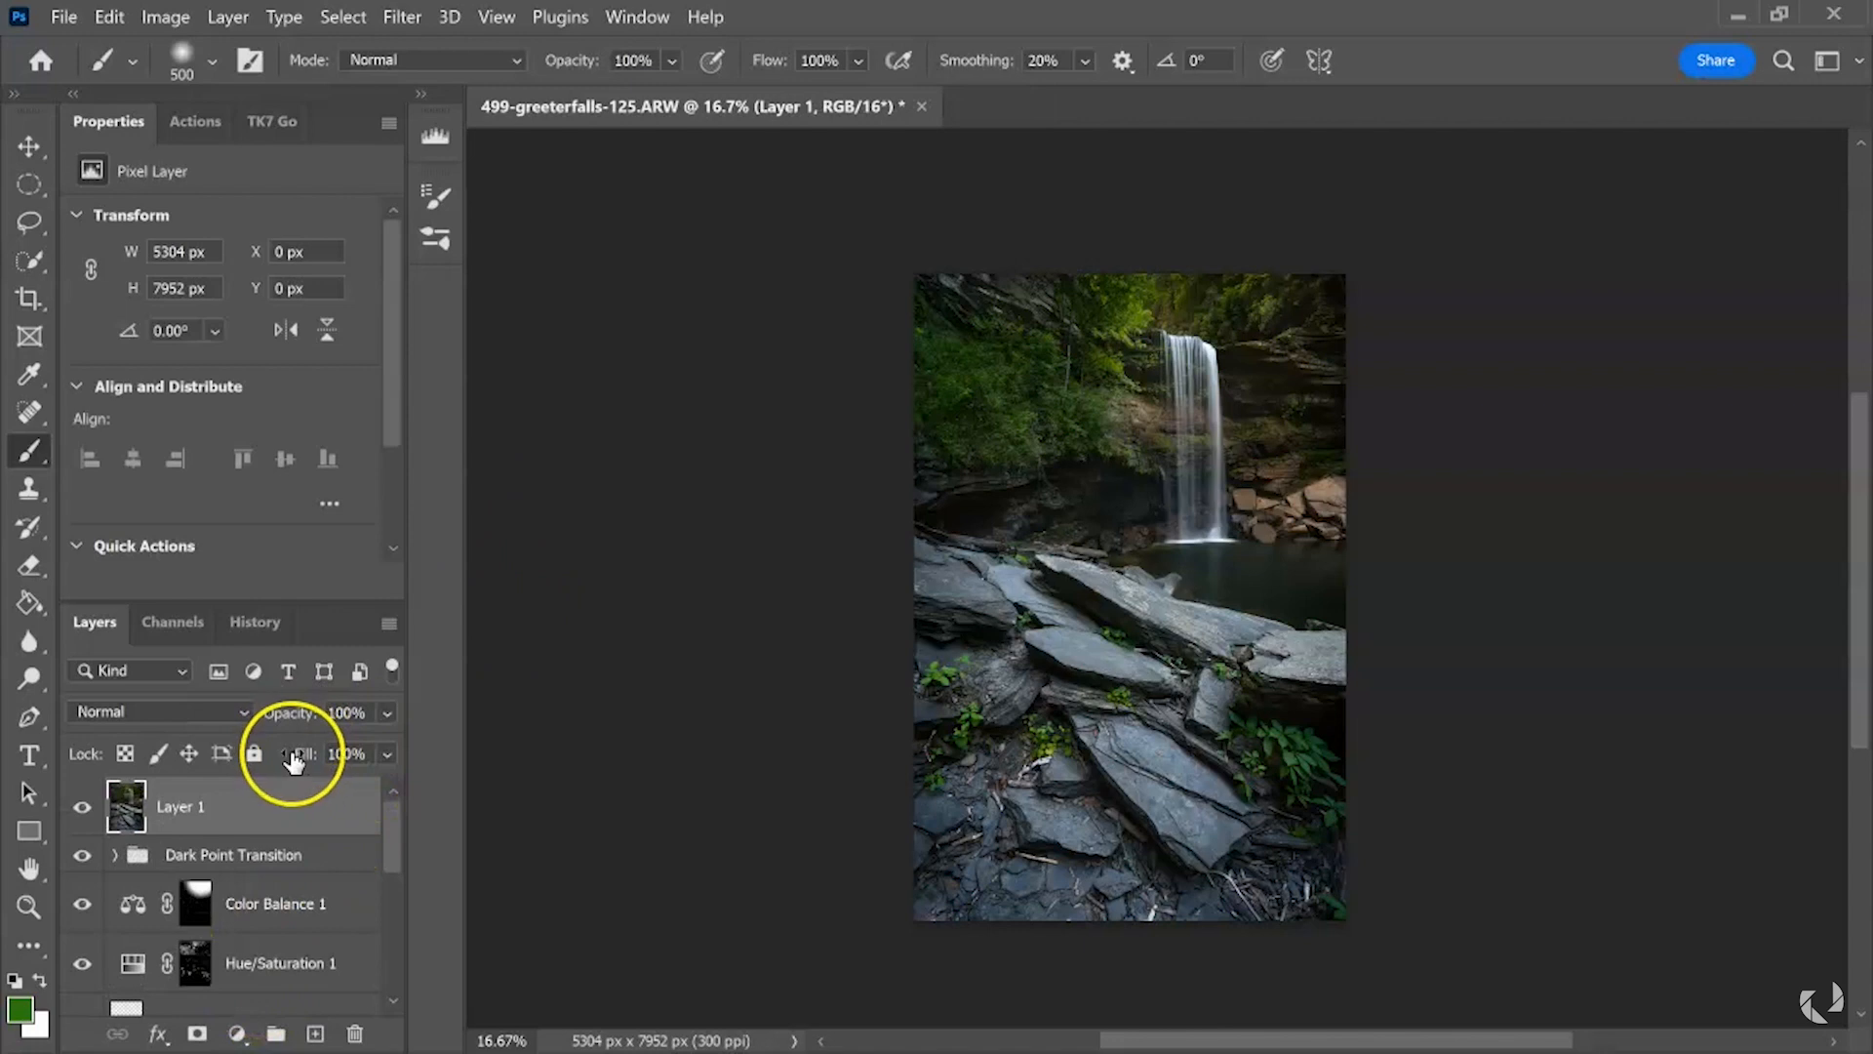
{"action": "double_click", "coordinate": [200, 806]}
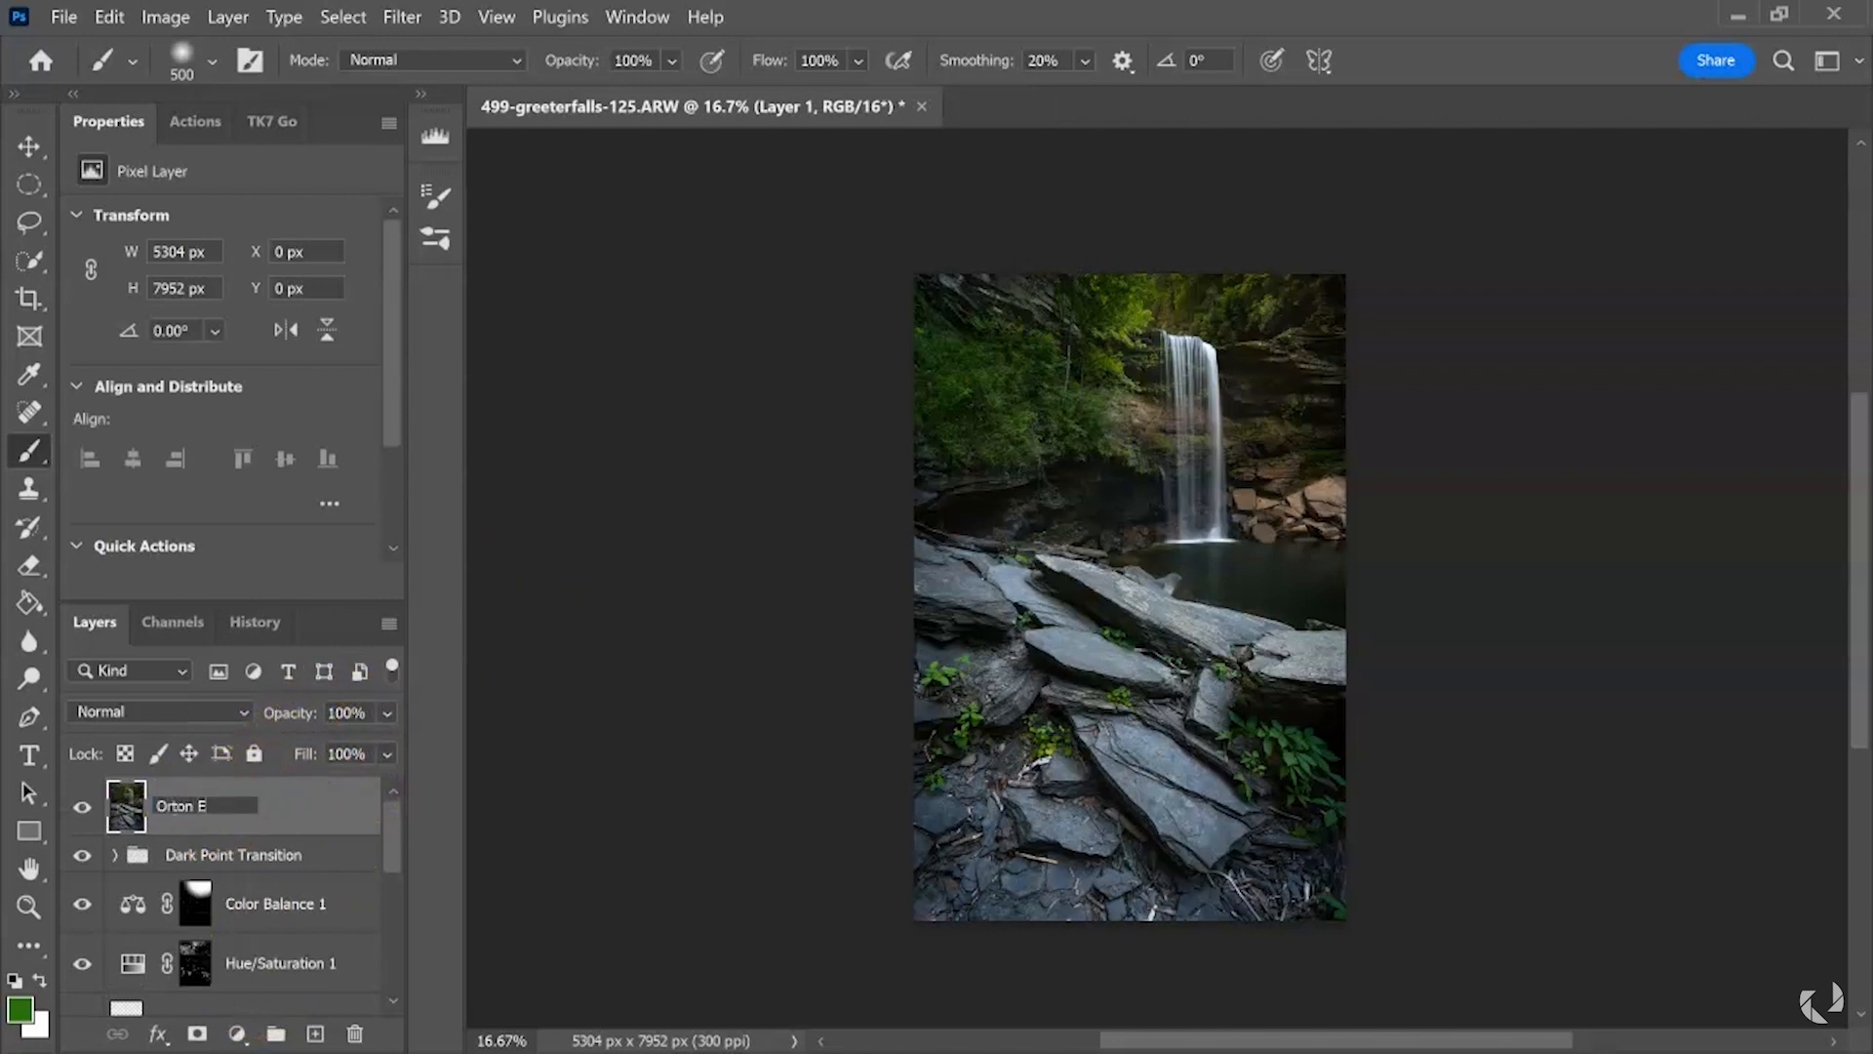
{"action": "type", "text": "Orton Effect"}
{"action": "key", "text": "Return"}
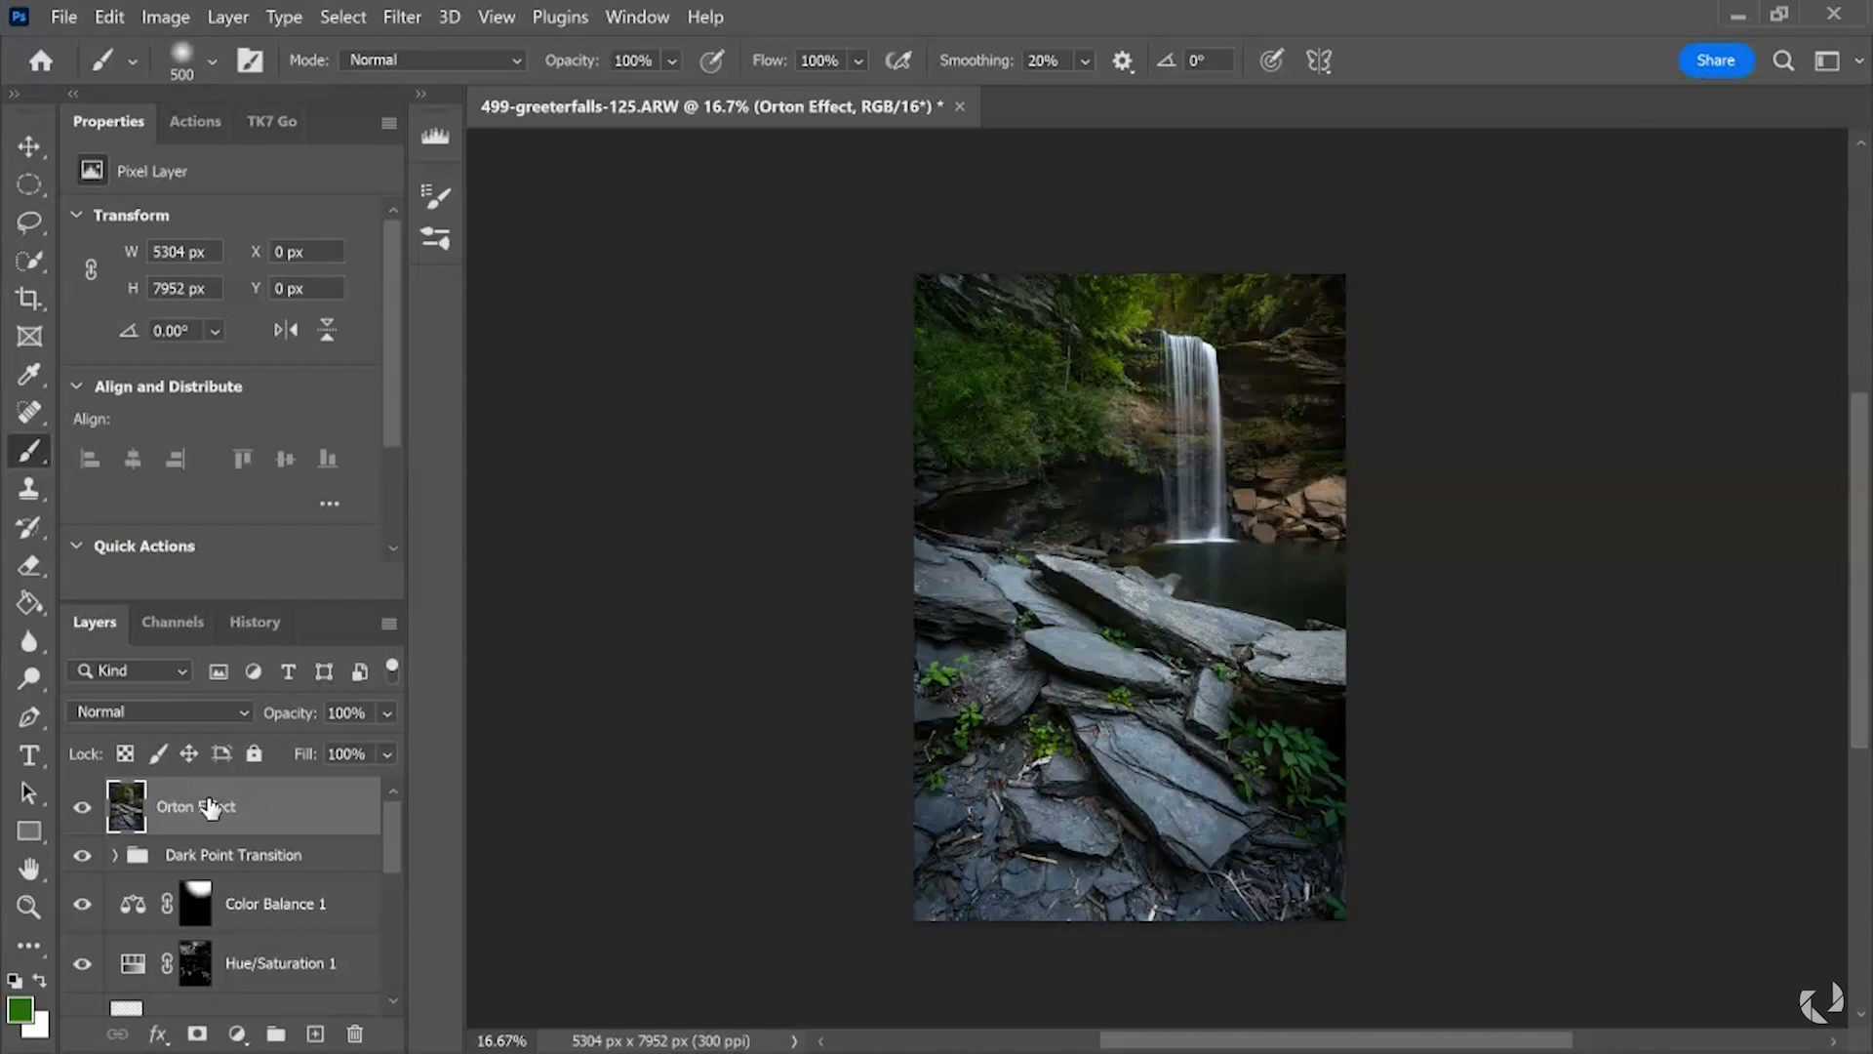
- Convert the Orton Effect layer to a smart object and apply a Gaussian Blur with a 42-pixel radius
{"action": "right_click", "coordinate": [332, 798]}
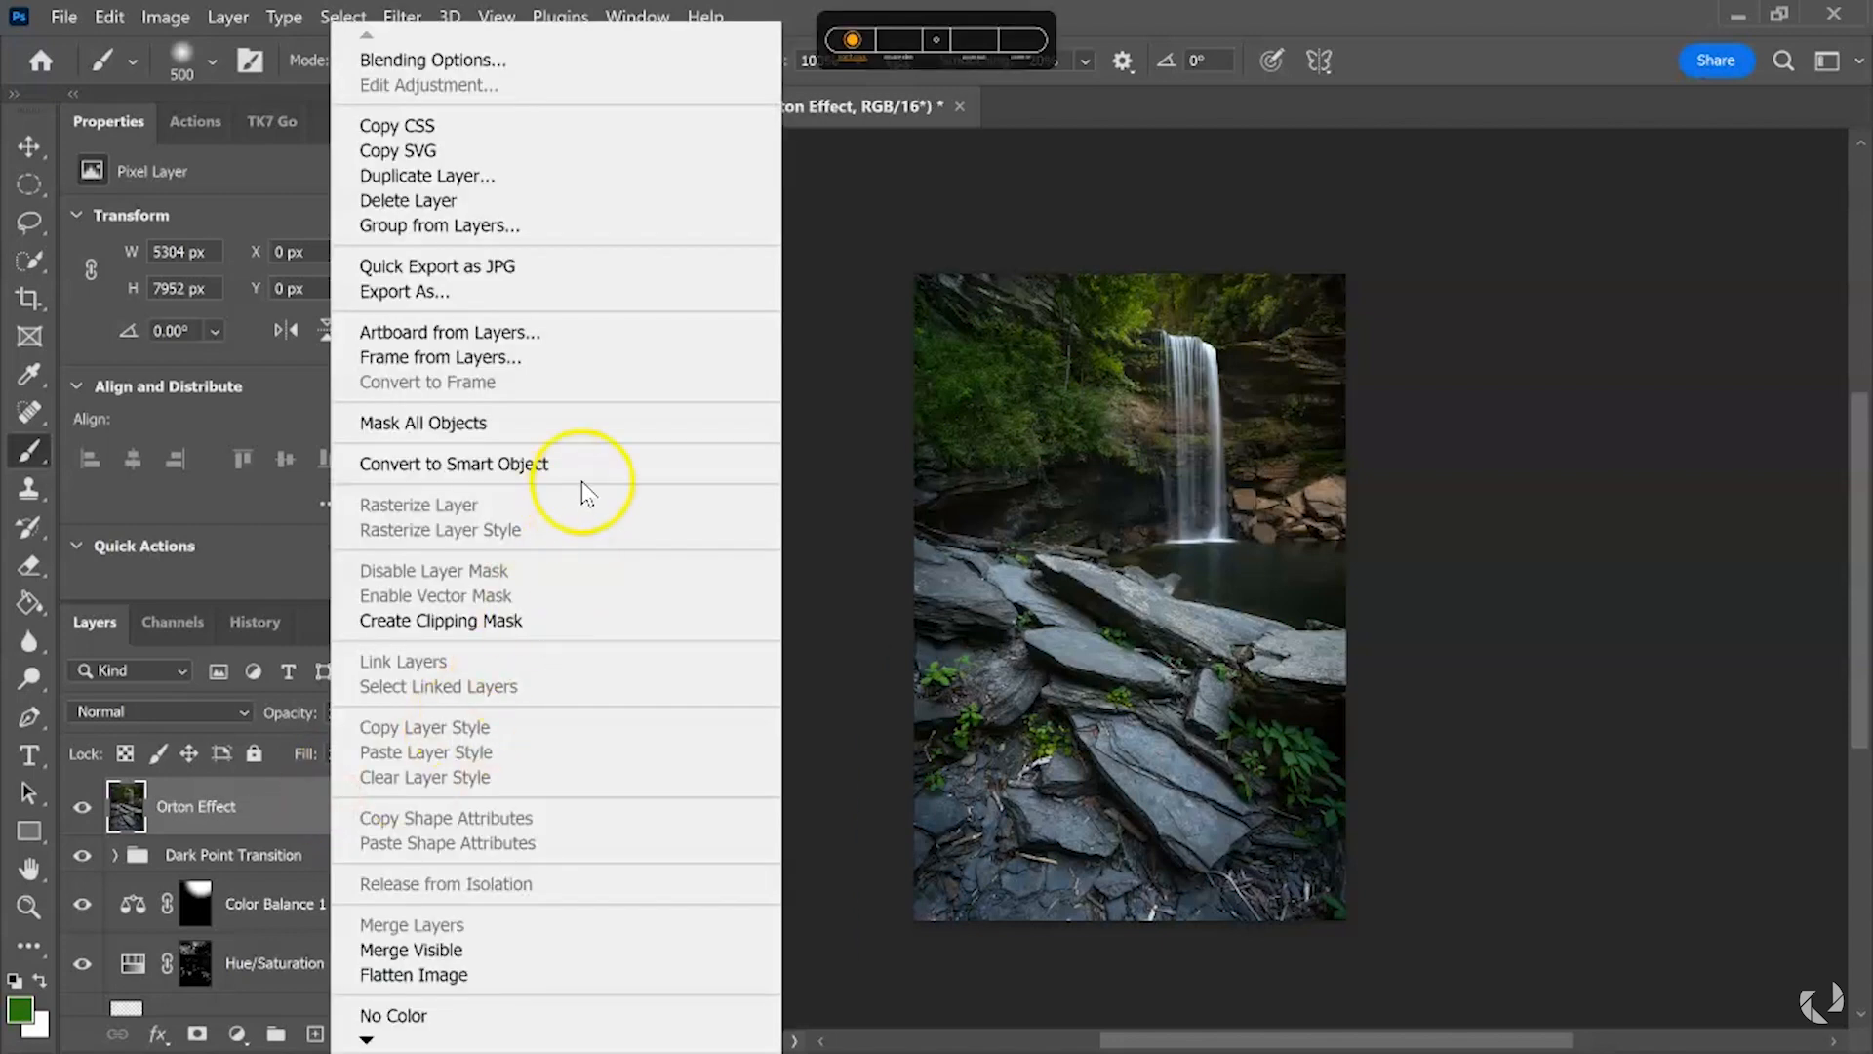
{"action": "left_click", "coordinate": [543, 465]}
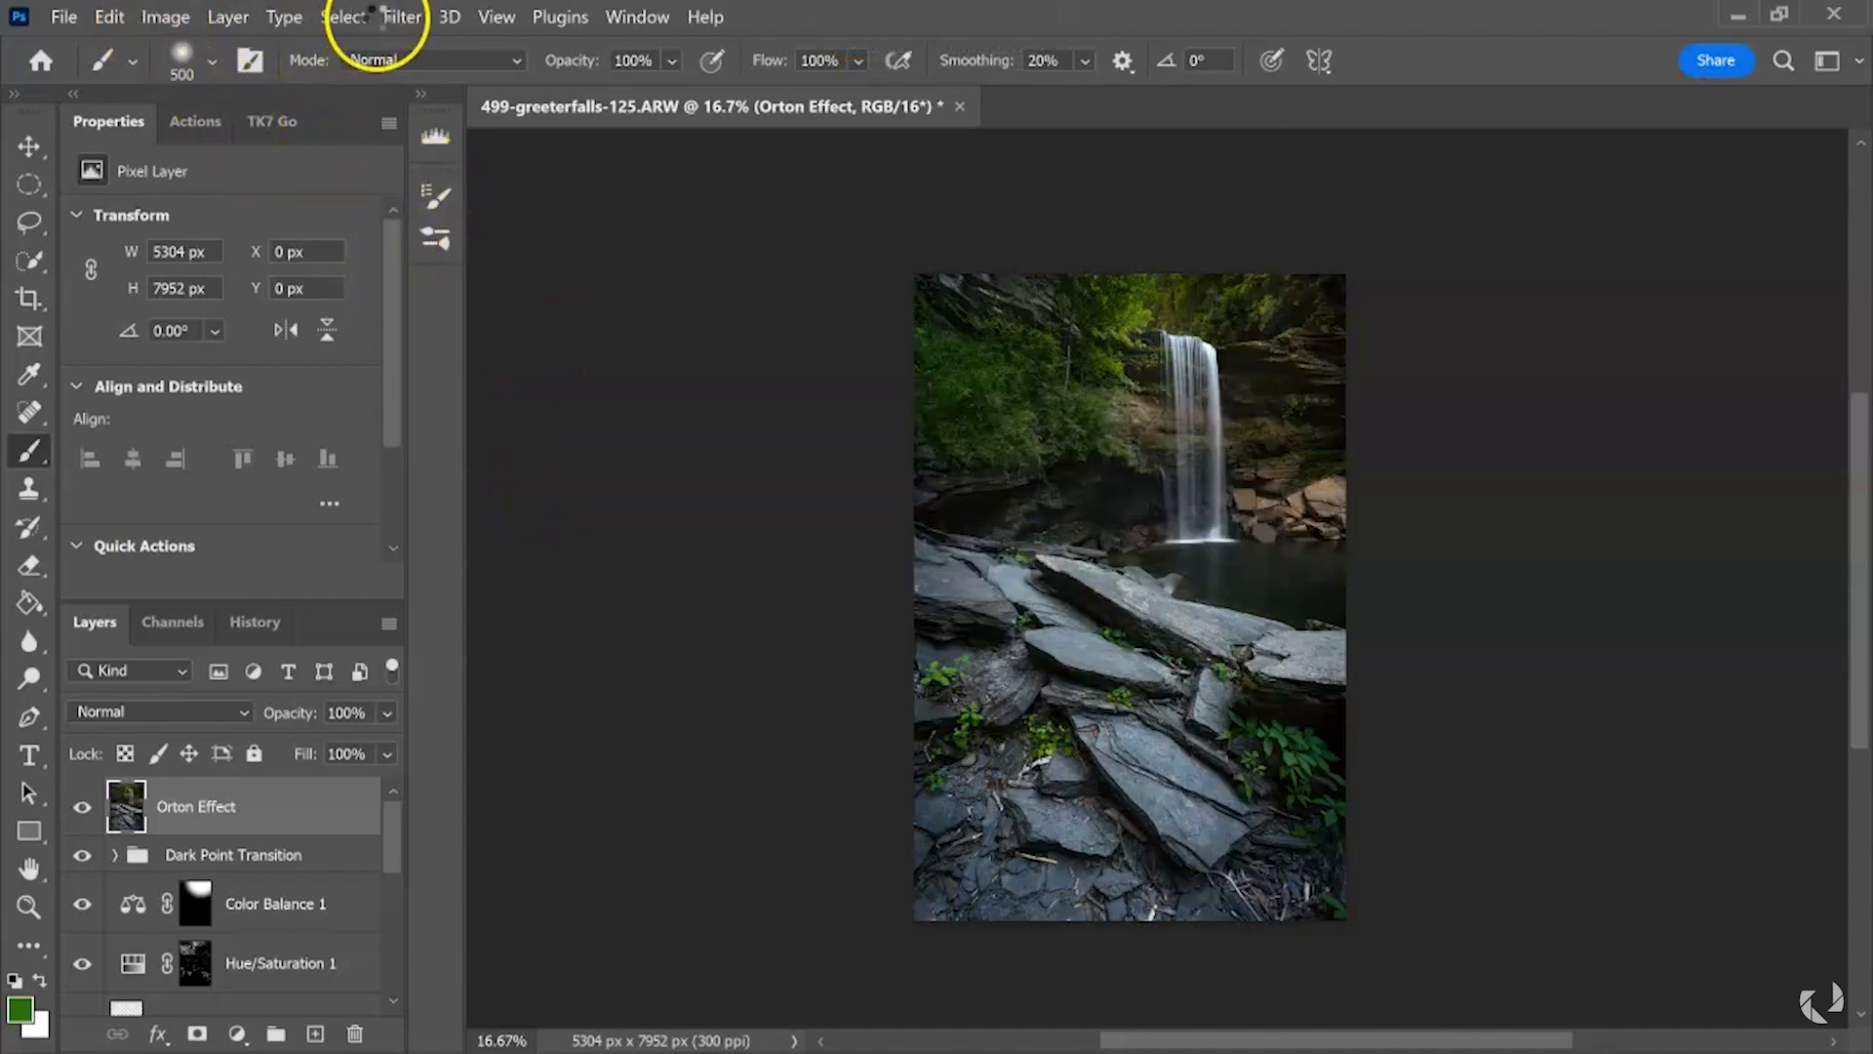
{"action": "left_click", "coordinate": [404, 17]}
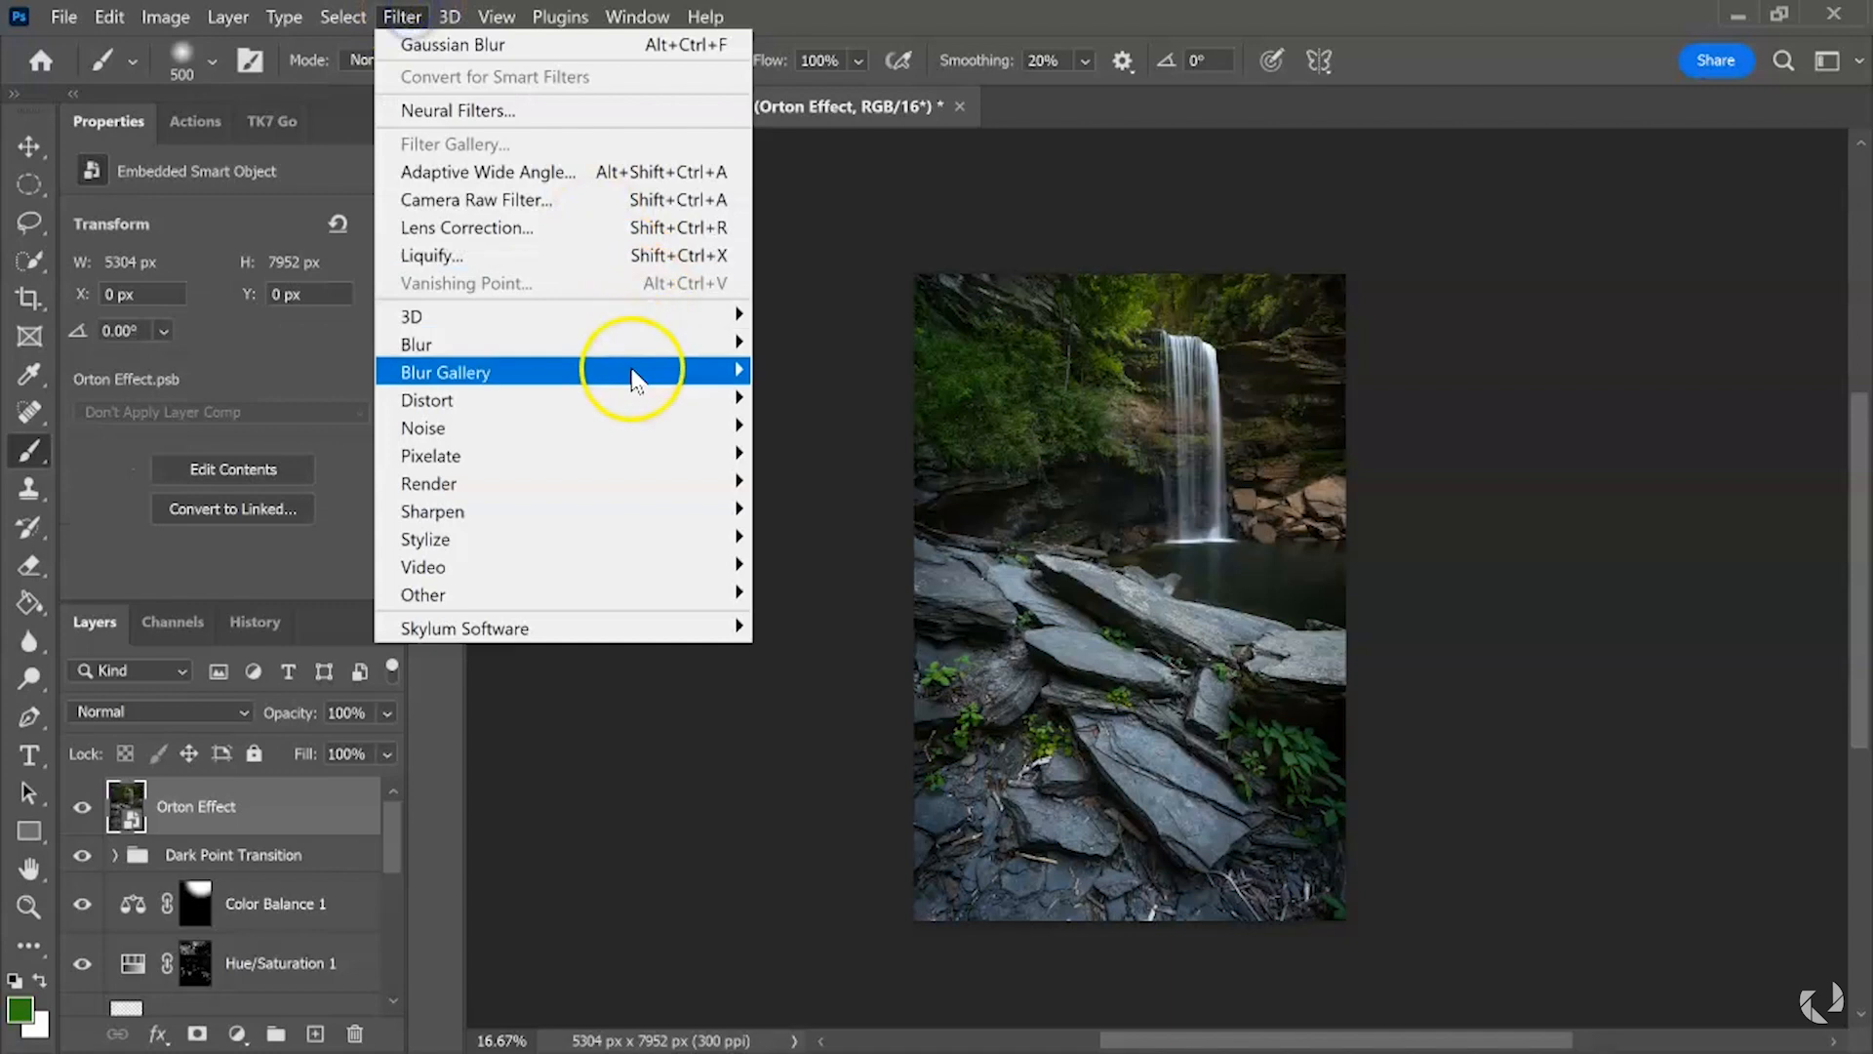
{"action": "mouse_move", "coordinate": [683, 345]}
{"action": "left_click", "coordinate": [817, 464]}
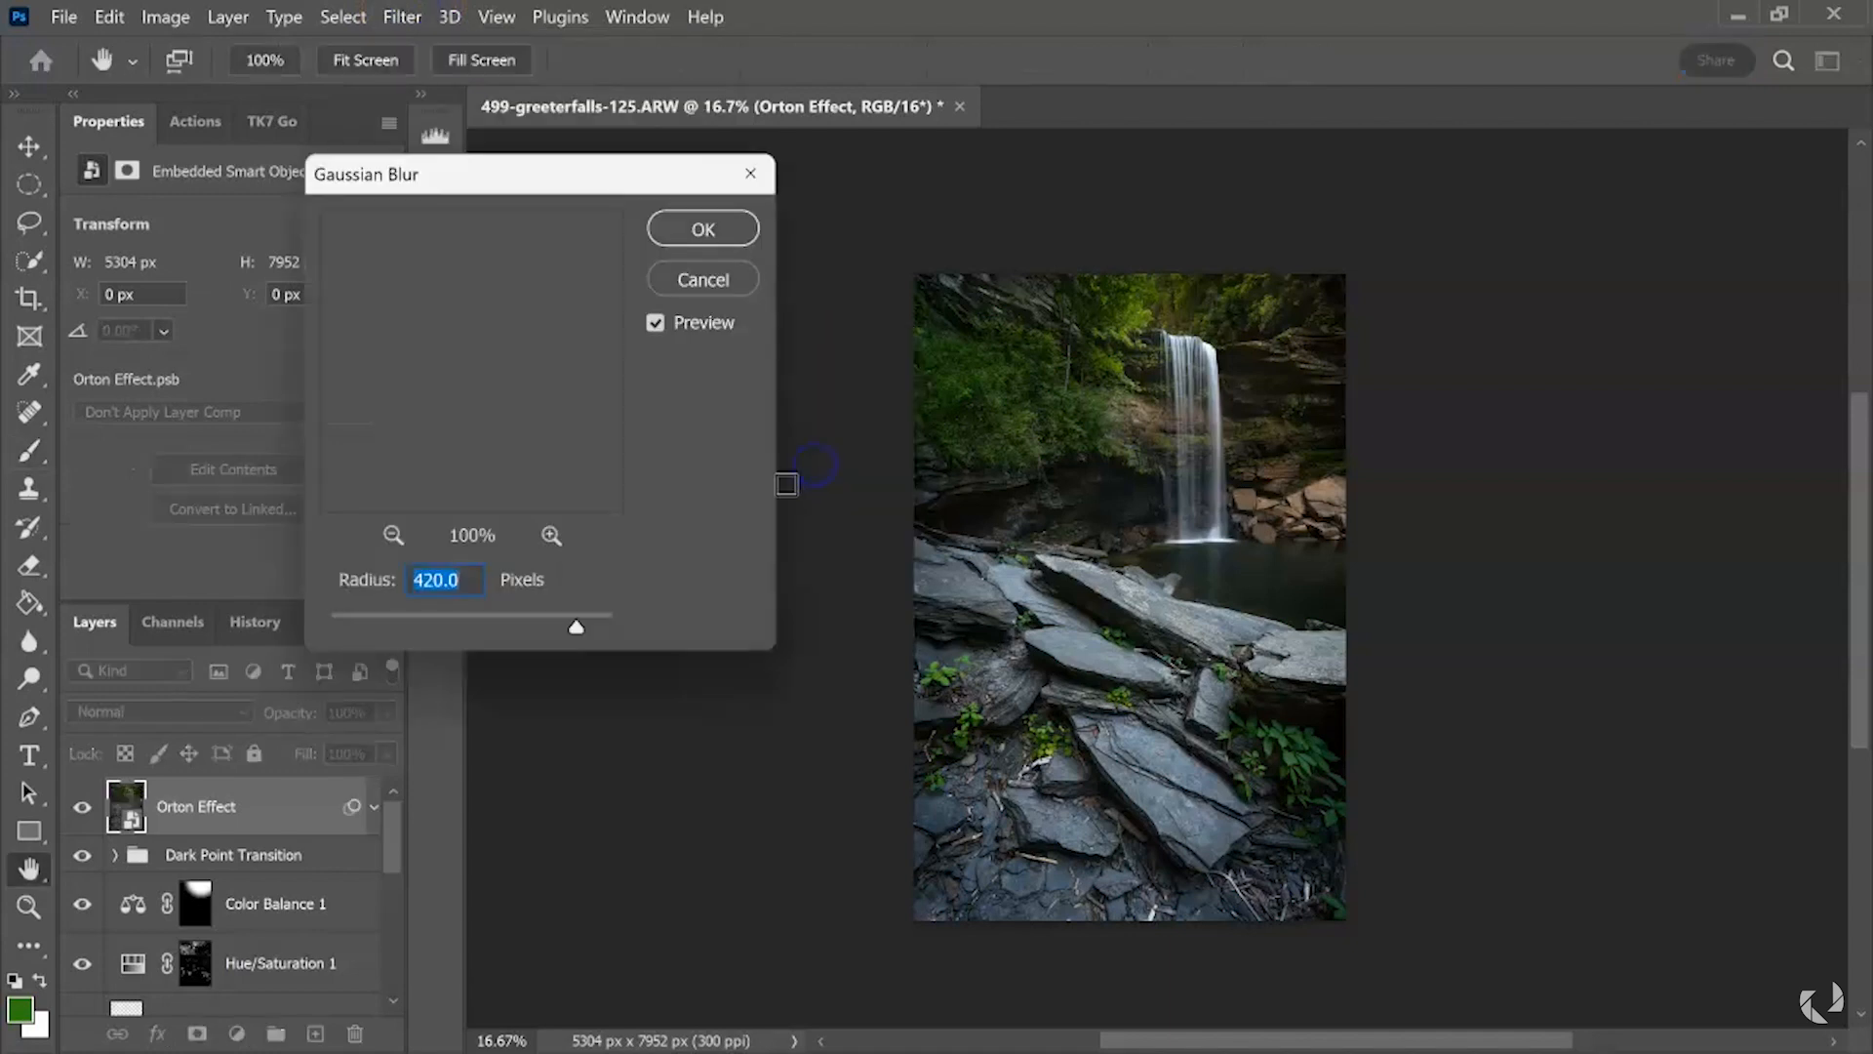
{"action": "type", "text": "42"}
{"action": "left_click", "coordinate": [717, 237]}
{"action": "key", "text": "b"}
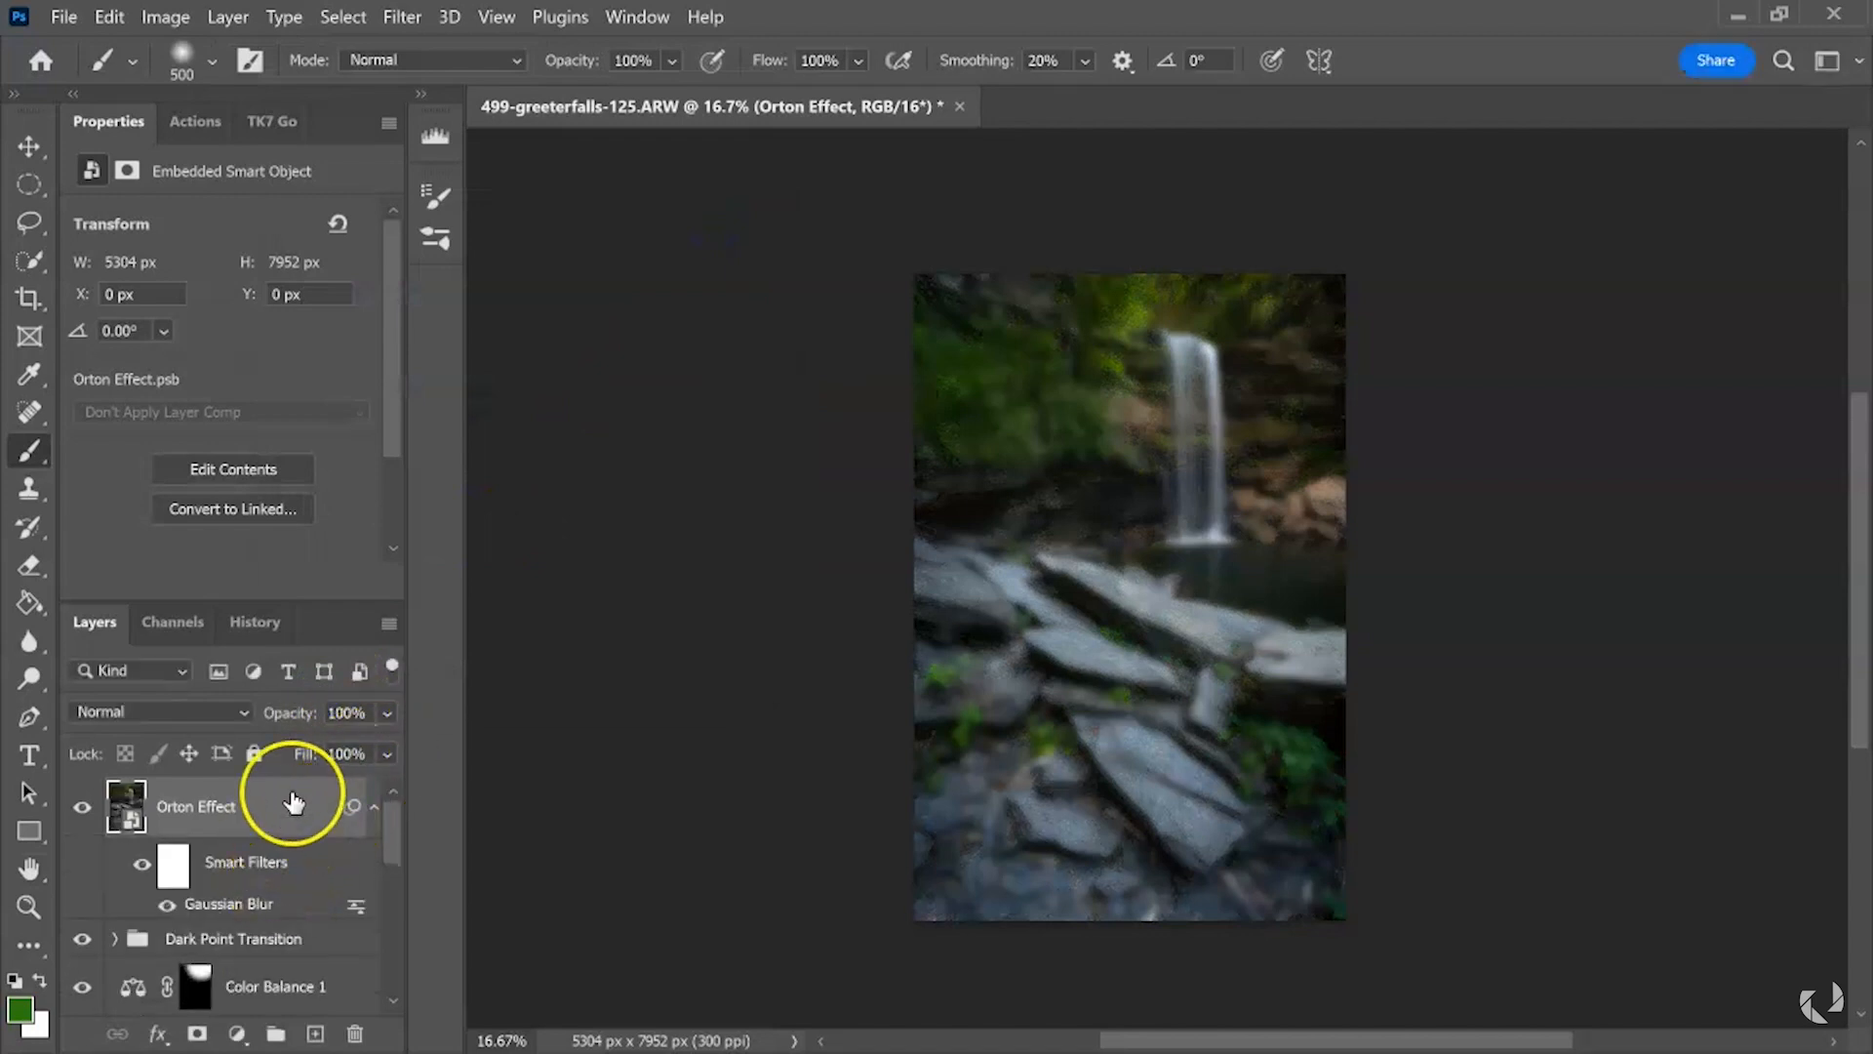
- Apply a Brightness/Contrast adjustment to the Orton Effect smart object with Brightness 80 and a slight contrast adjustment
{"action": "left_click", "coordinate": [109, 17]}
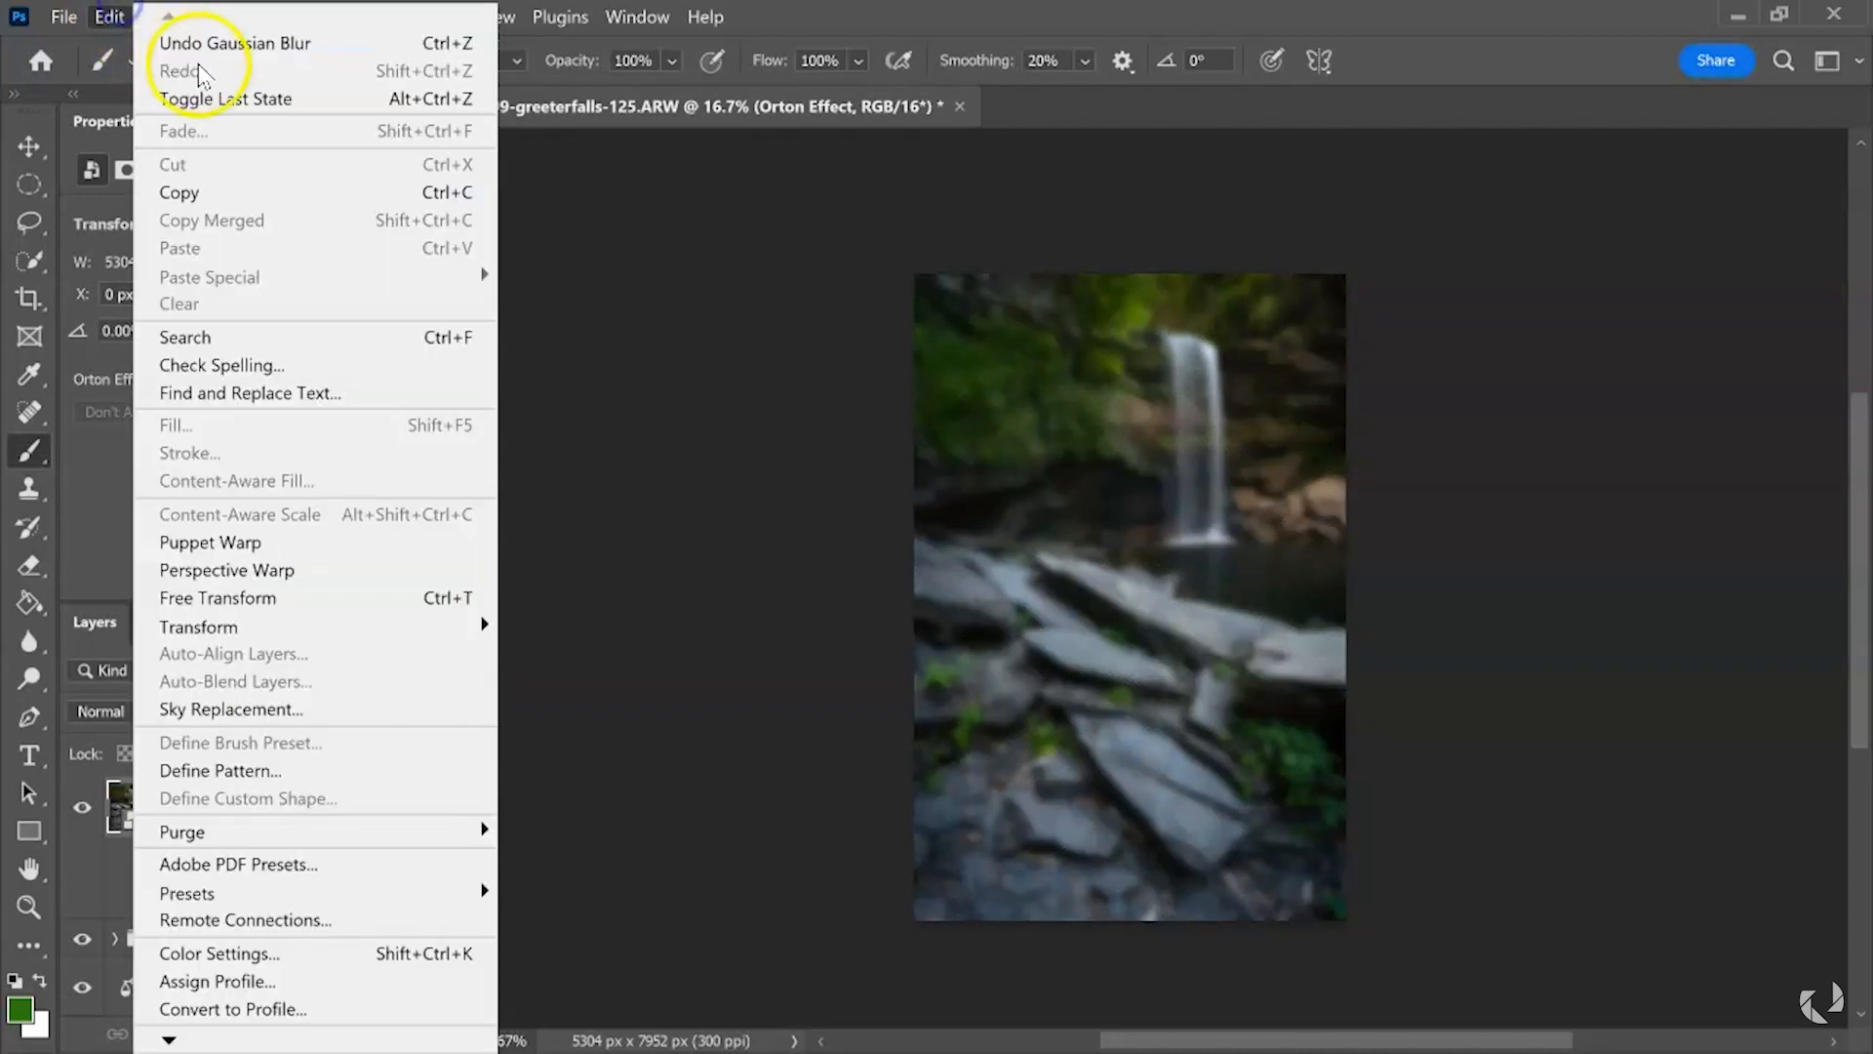
{"action": "left_click", "coordinate": [109, 16]}
{"action": "left_click", "coordinate": [161, 17]}
{"action": "mouse_move", "coordinate": [252, 80]}
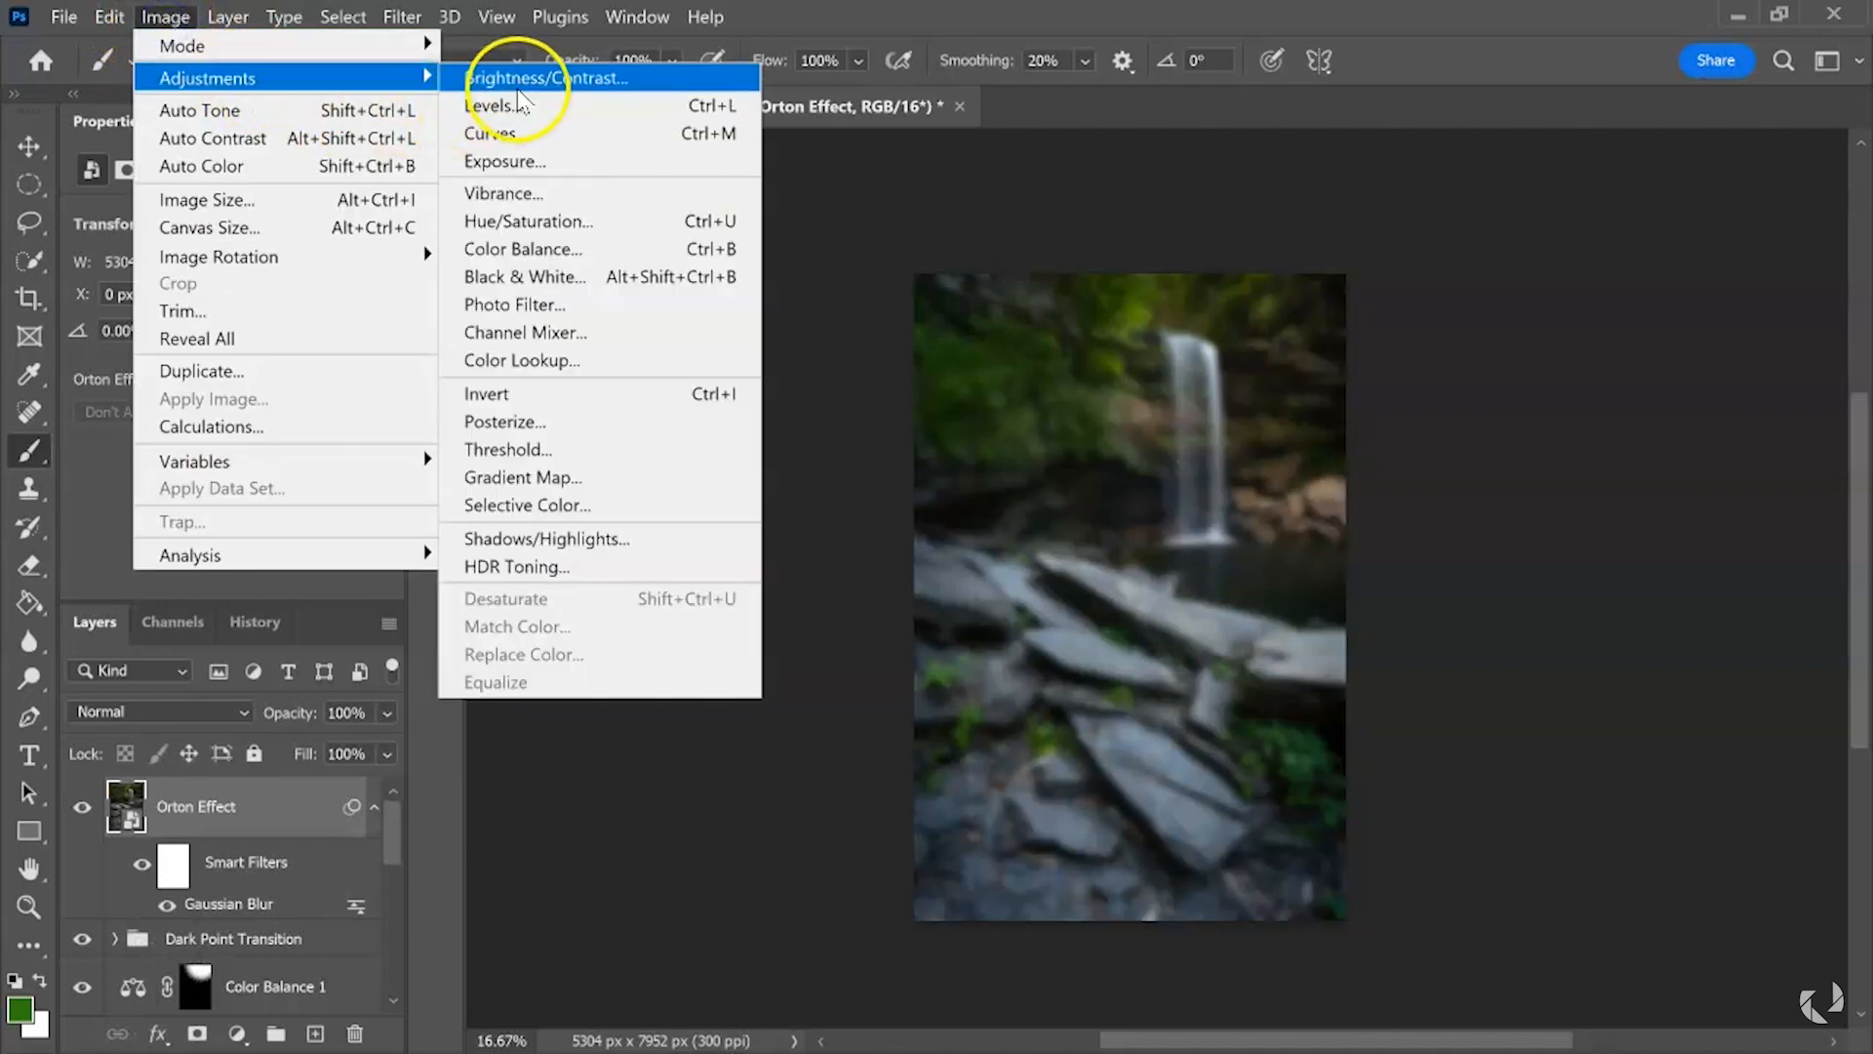
{"action": "left_click", "coordinate": [526, 78]}
{"action": "left_click_drag", "start_coordinate": [923, 332], "coordinate": [934, 325]}
{"action": "left_click", "coordinate": [858, 394]}
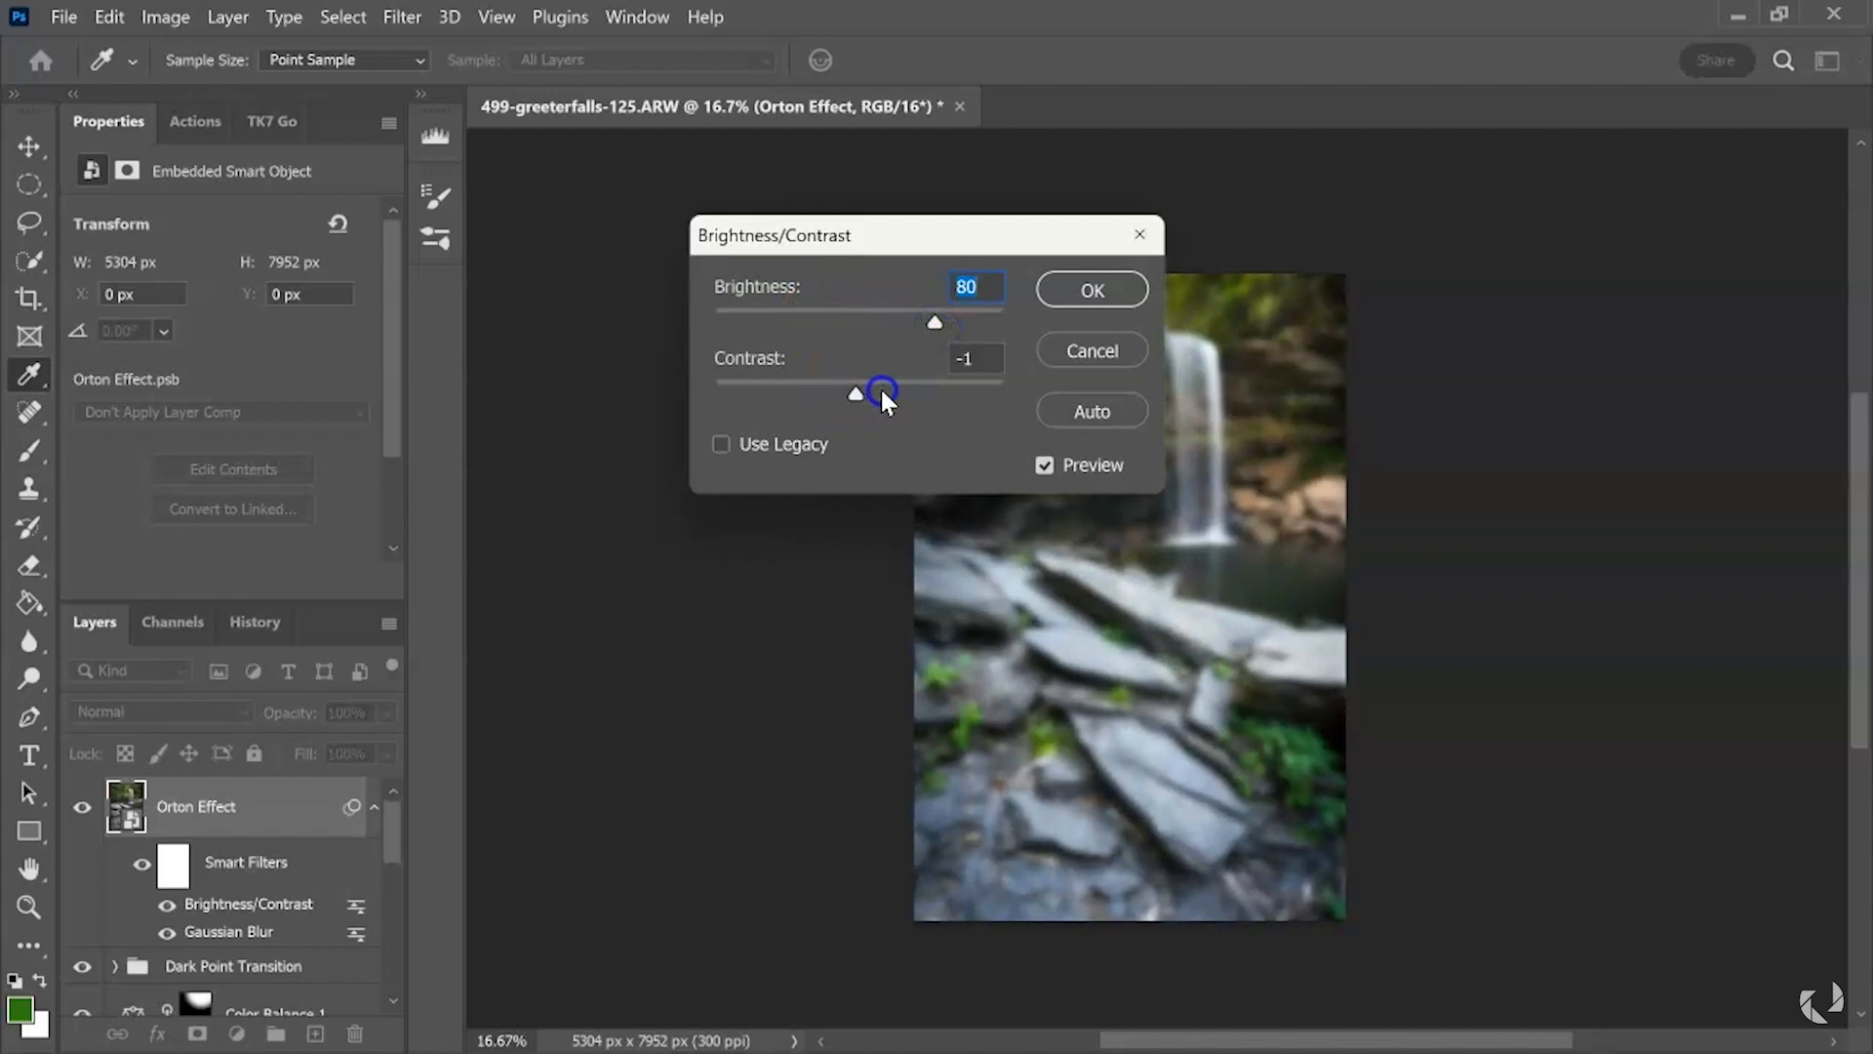
{"action": "left_click", "coordinate": [1093, 290]}
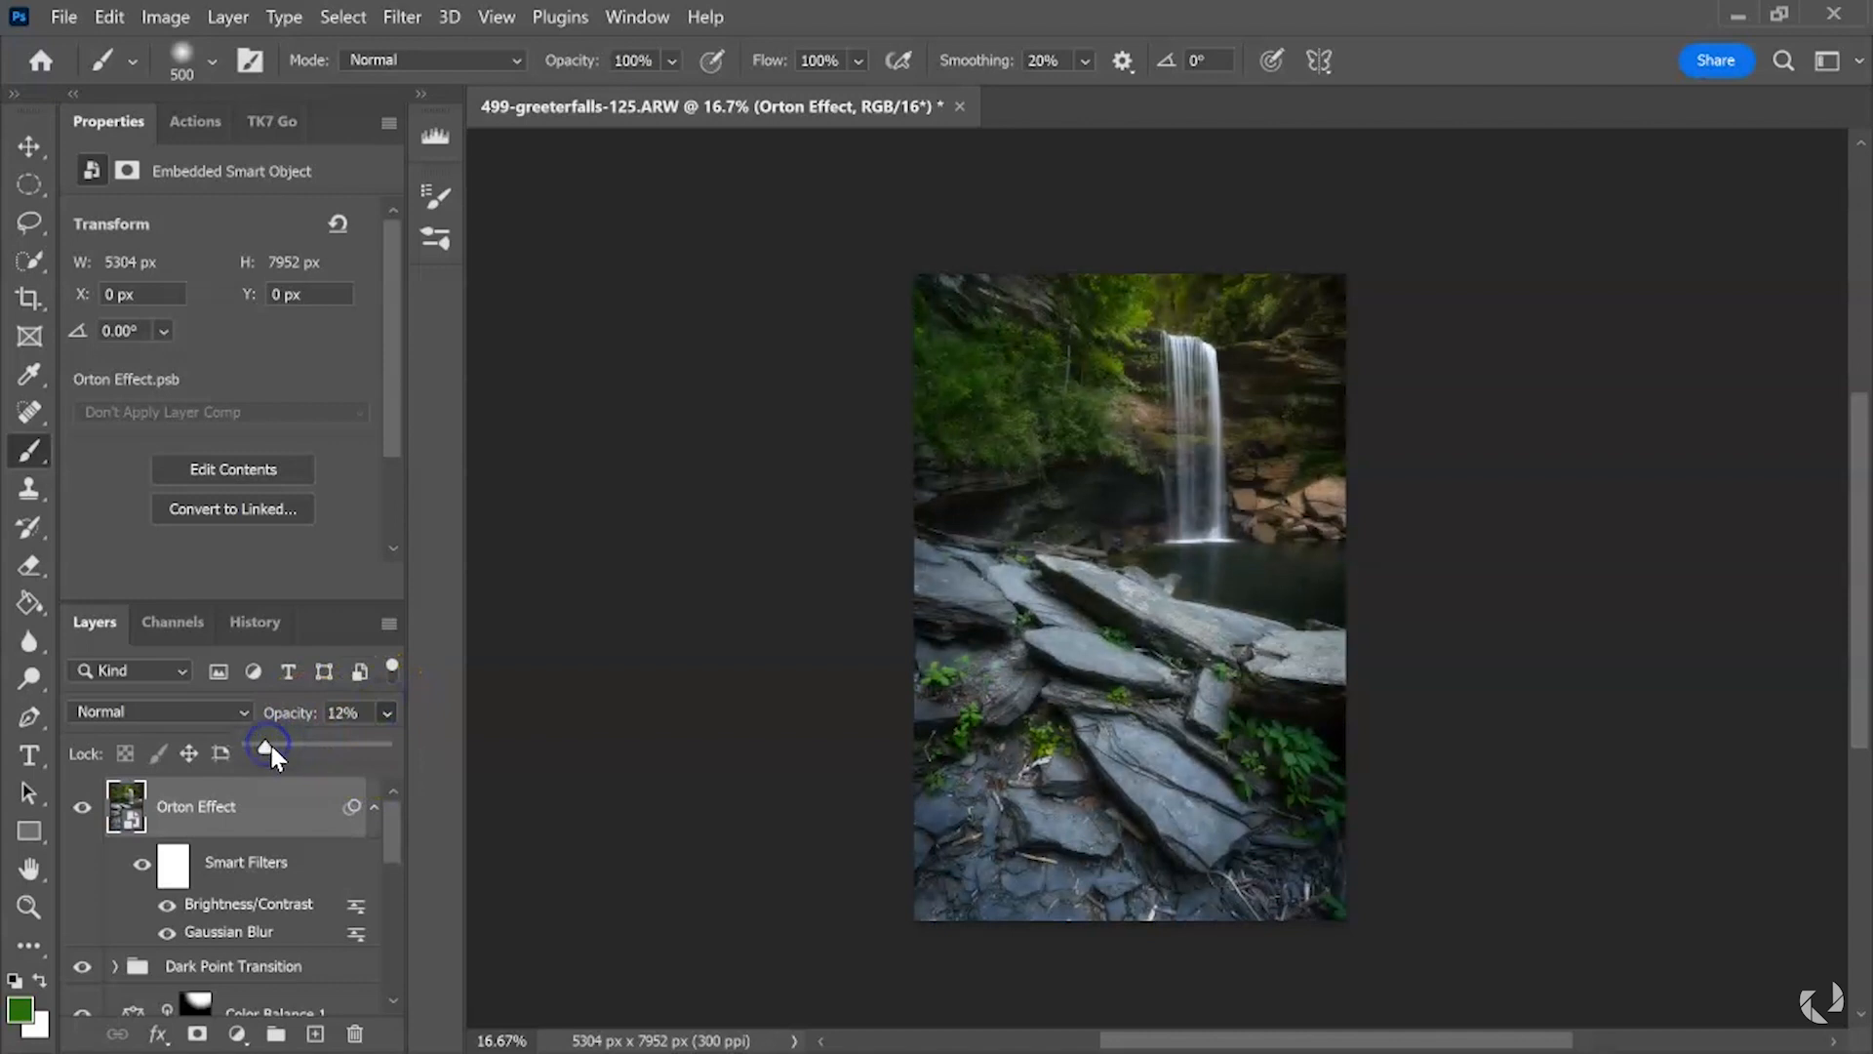
- Lower the Orton Effect layer's opacity to 7% and compare the photo with and without the glow
{"action": "left_click_drag", "start_coordinate": [271, 748], "coordinate": [256, 752]}
{"action": "left_click", "coordinate": [125, 824]}
{"action": "left_click", "coordinate": [84, 810]}
{"action": "left_click", "coordinate": [85, 810]}
{"action": "left_click", "coordinate": [85, 810]}
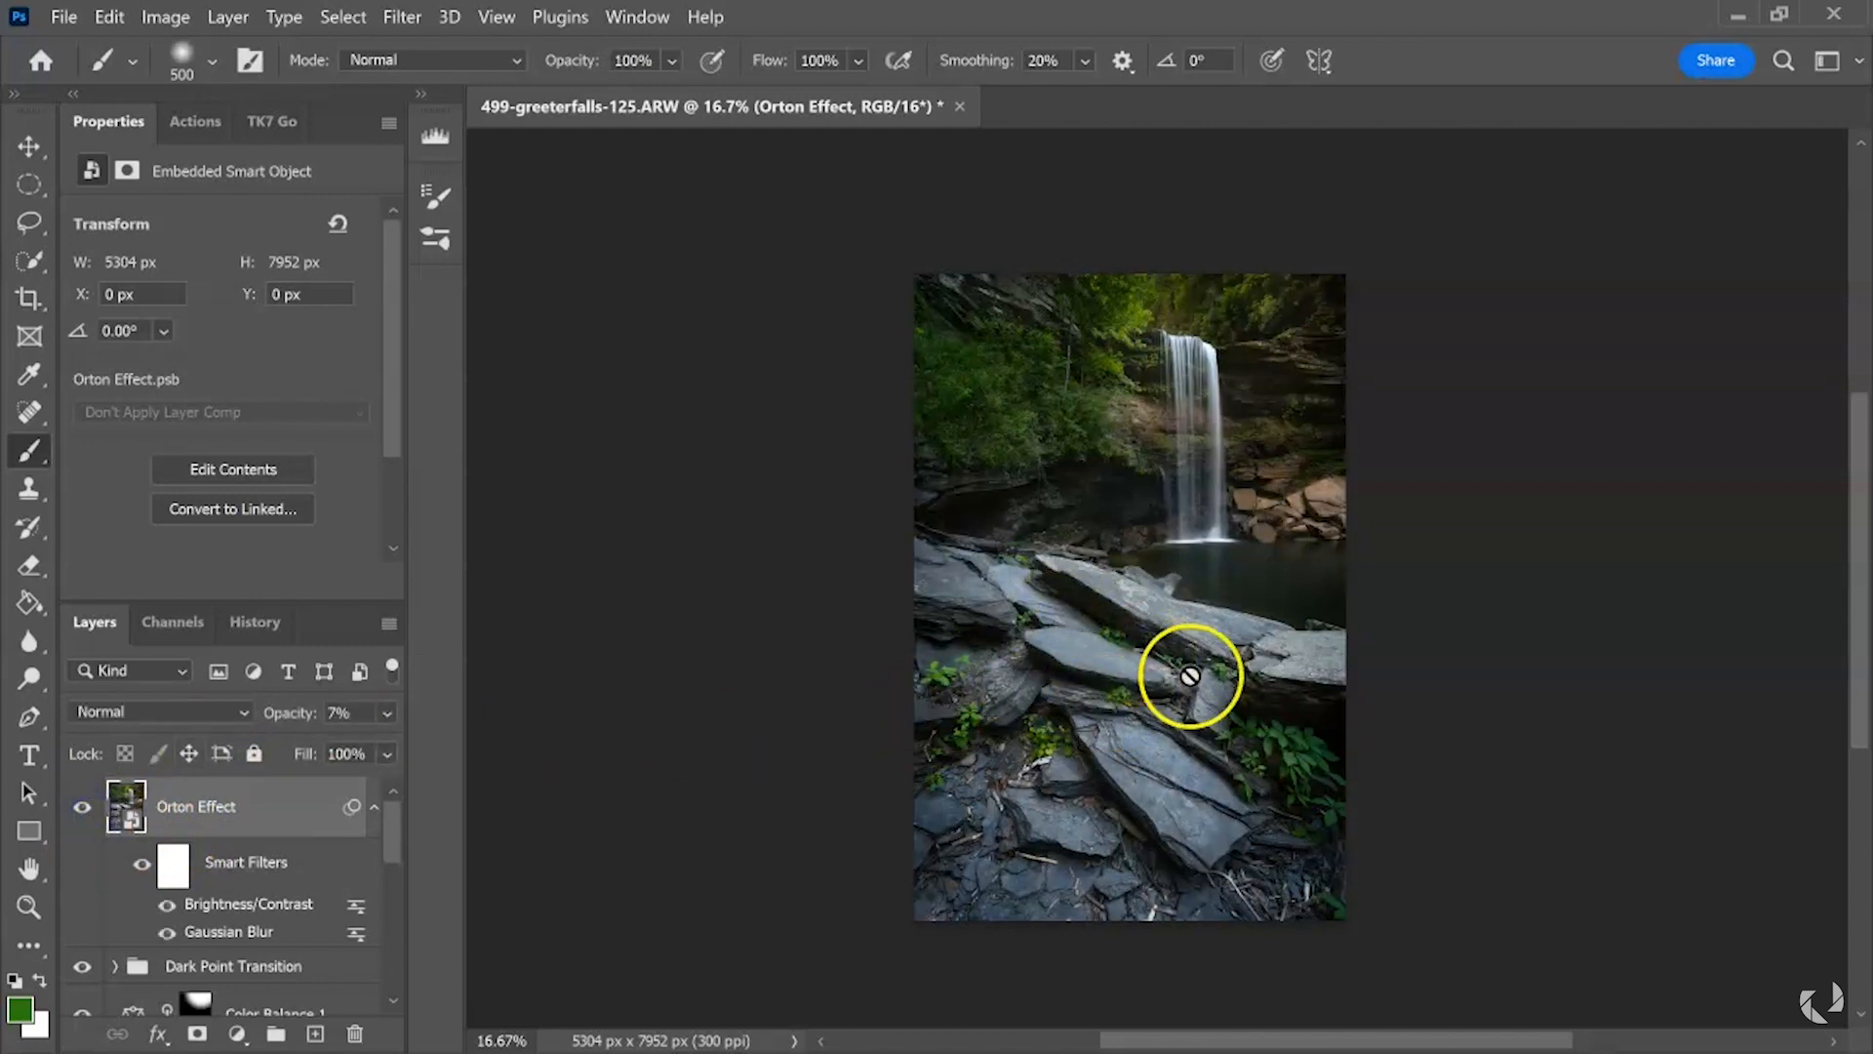
{"action": "left_click", "coordinate": [81, 808]}
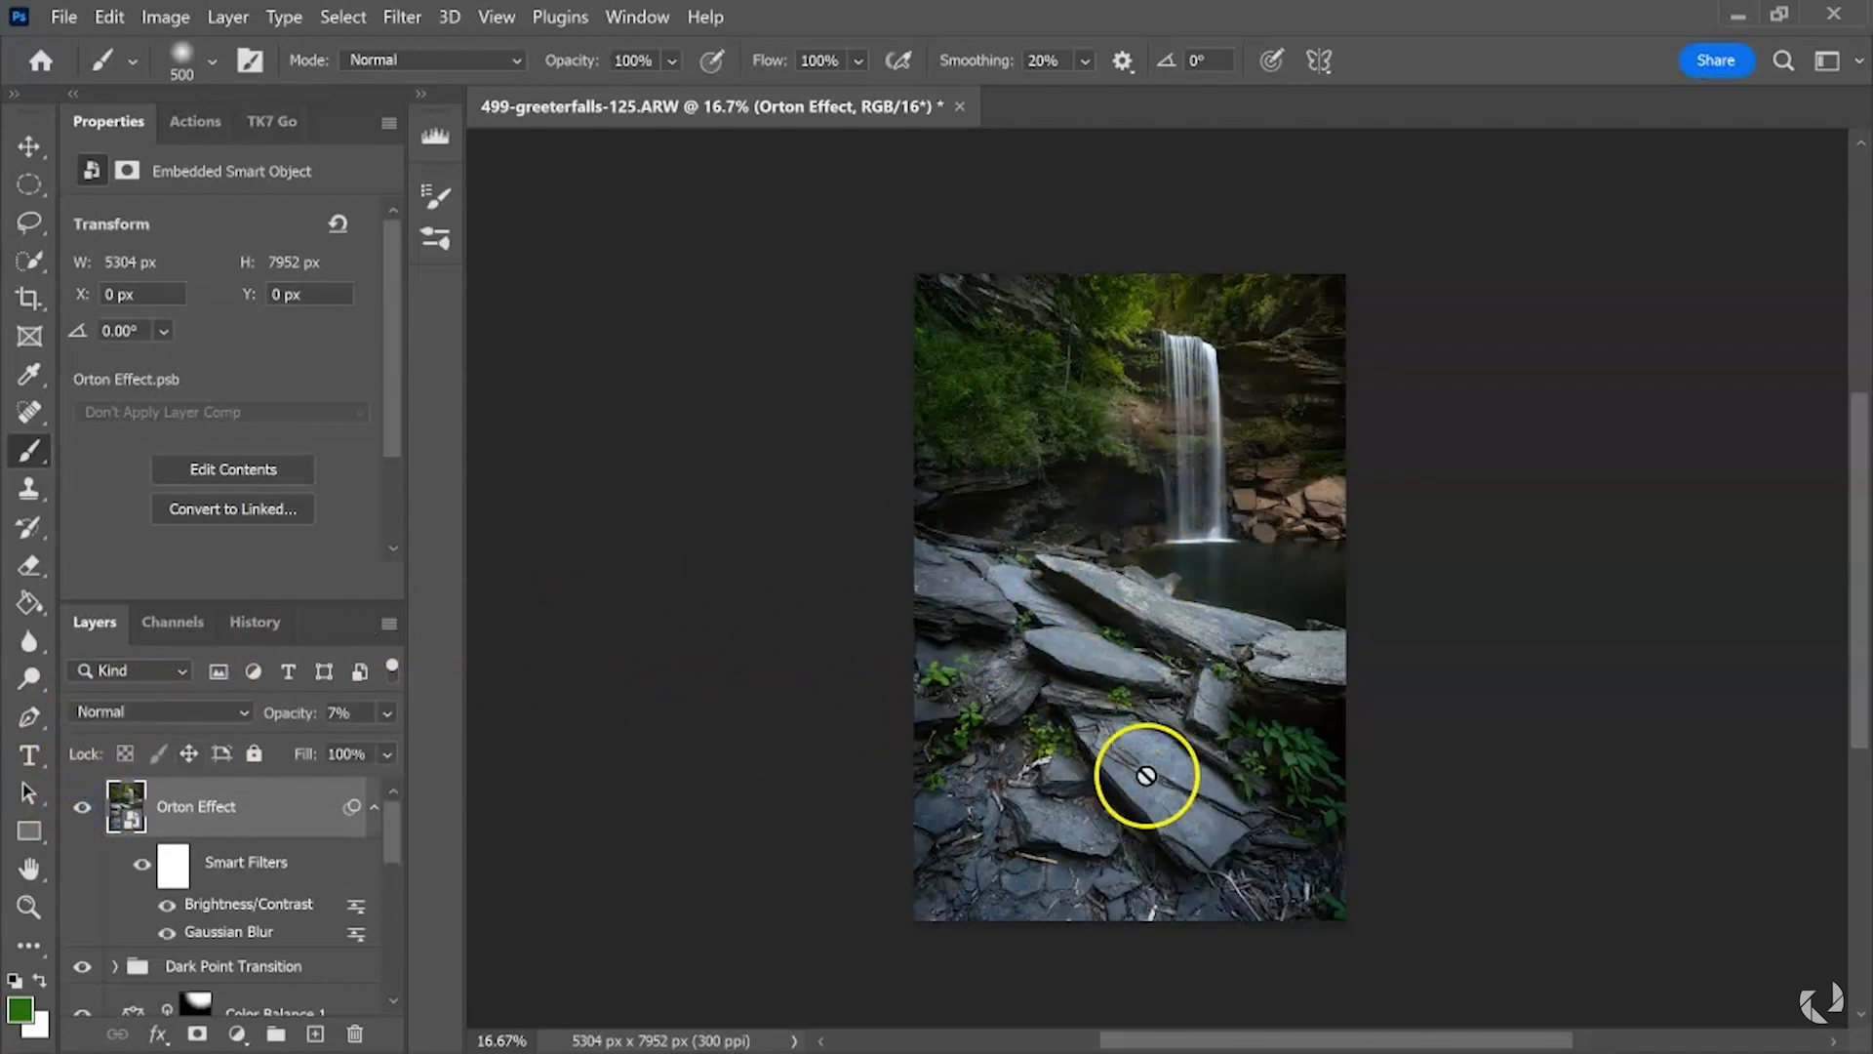
- Examine the Orton glow up close on the rock slabs, plants and pool
{"action": "scroll", "coordinate": [1146, 775], "scroll_direction": "up", "scroll_amount": 1}
{"action": "scroll", "coordinate": [1146, 775], "scroll_direction": "up", "scroll_amount": 2}
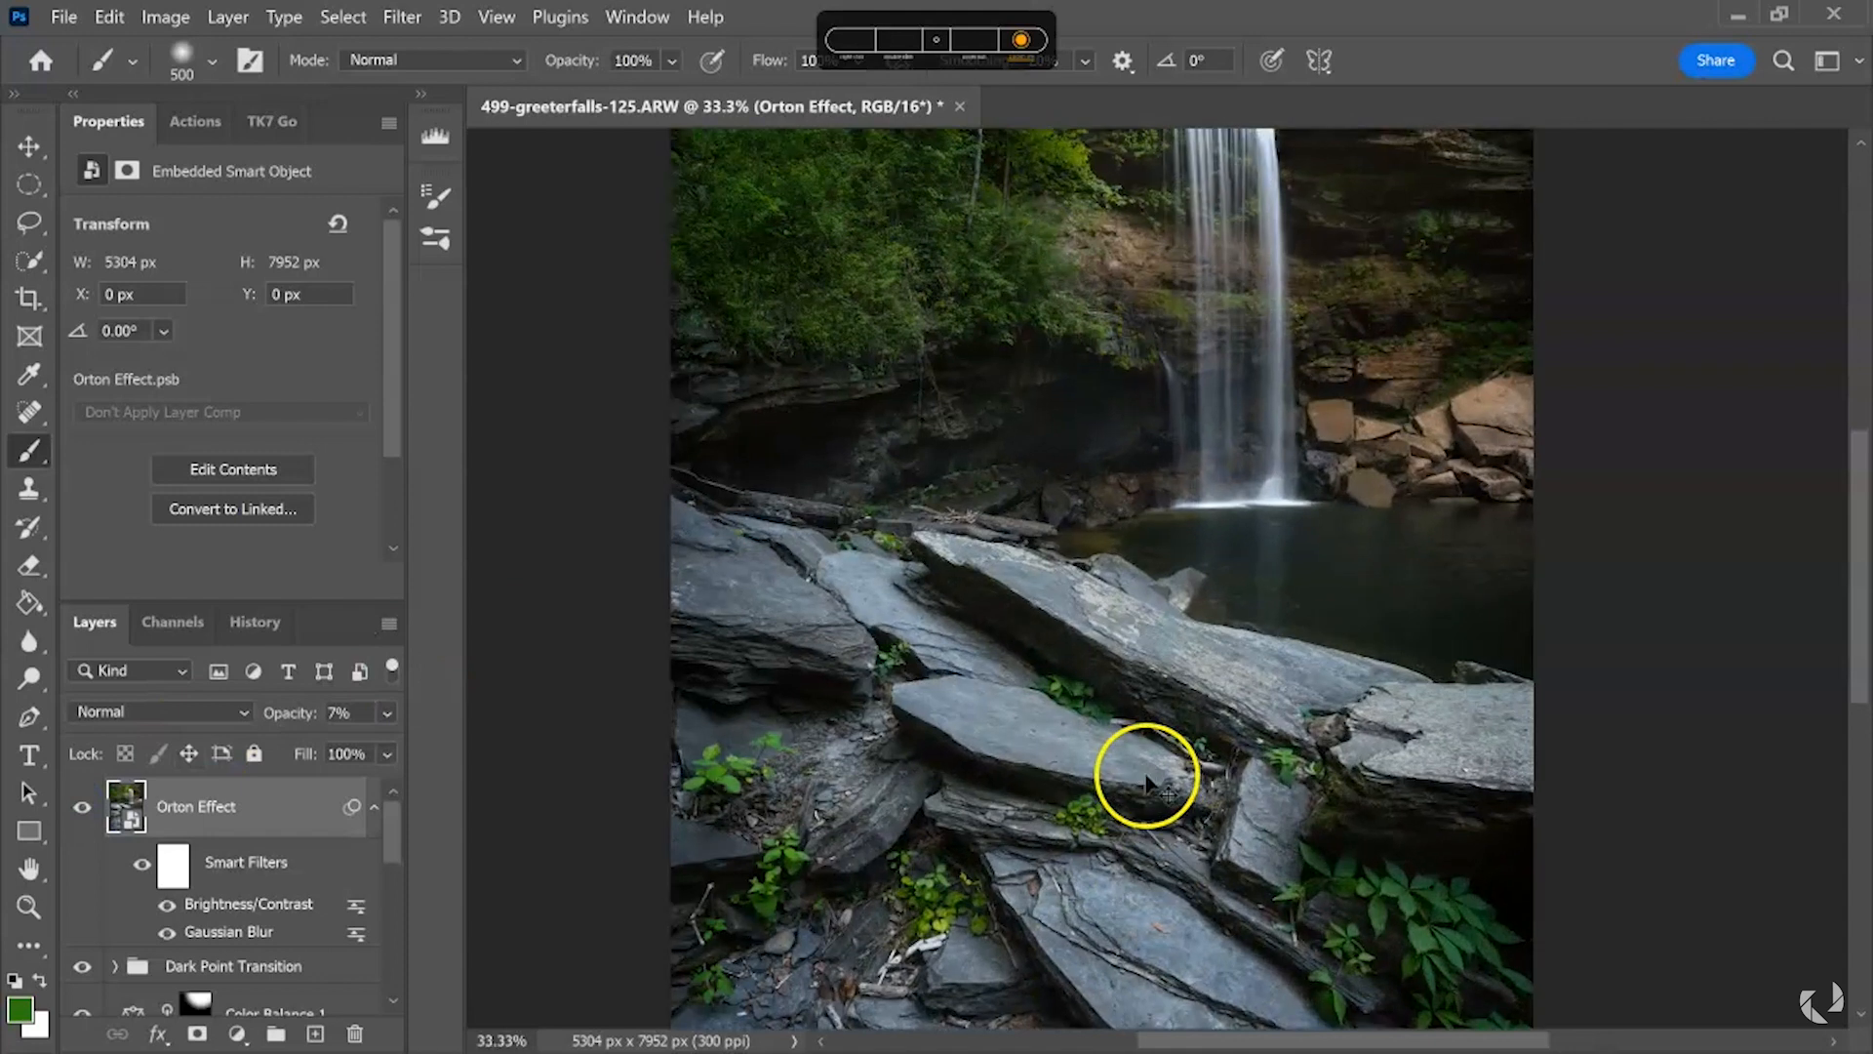
{"action": "mouse_move", "coordinate": [898, 627]}
{"action": "left_mouse_down"}
{"action": "mouse_move", "coordinate": [922, 595]}
{"action": "mouse_move", "coordinate": [890, 557]}
{"action": "left_mouse_up"}
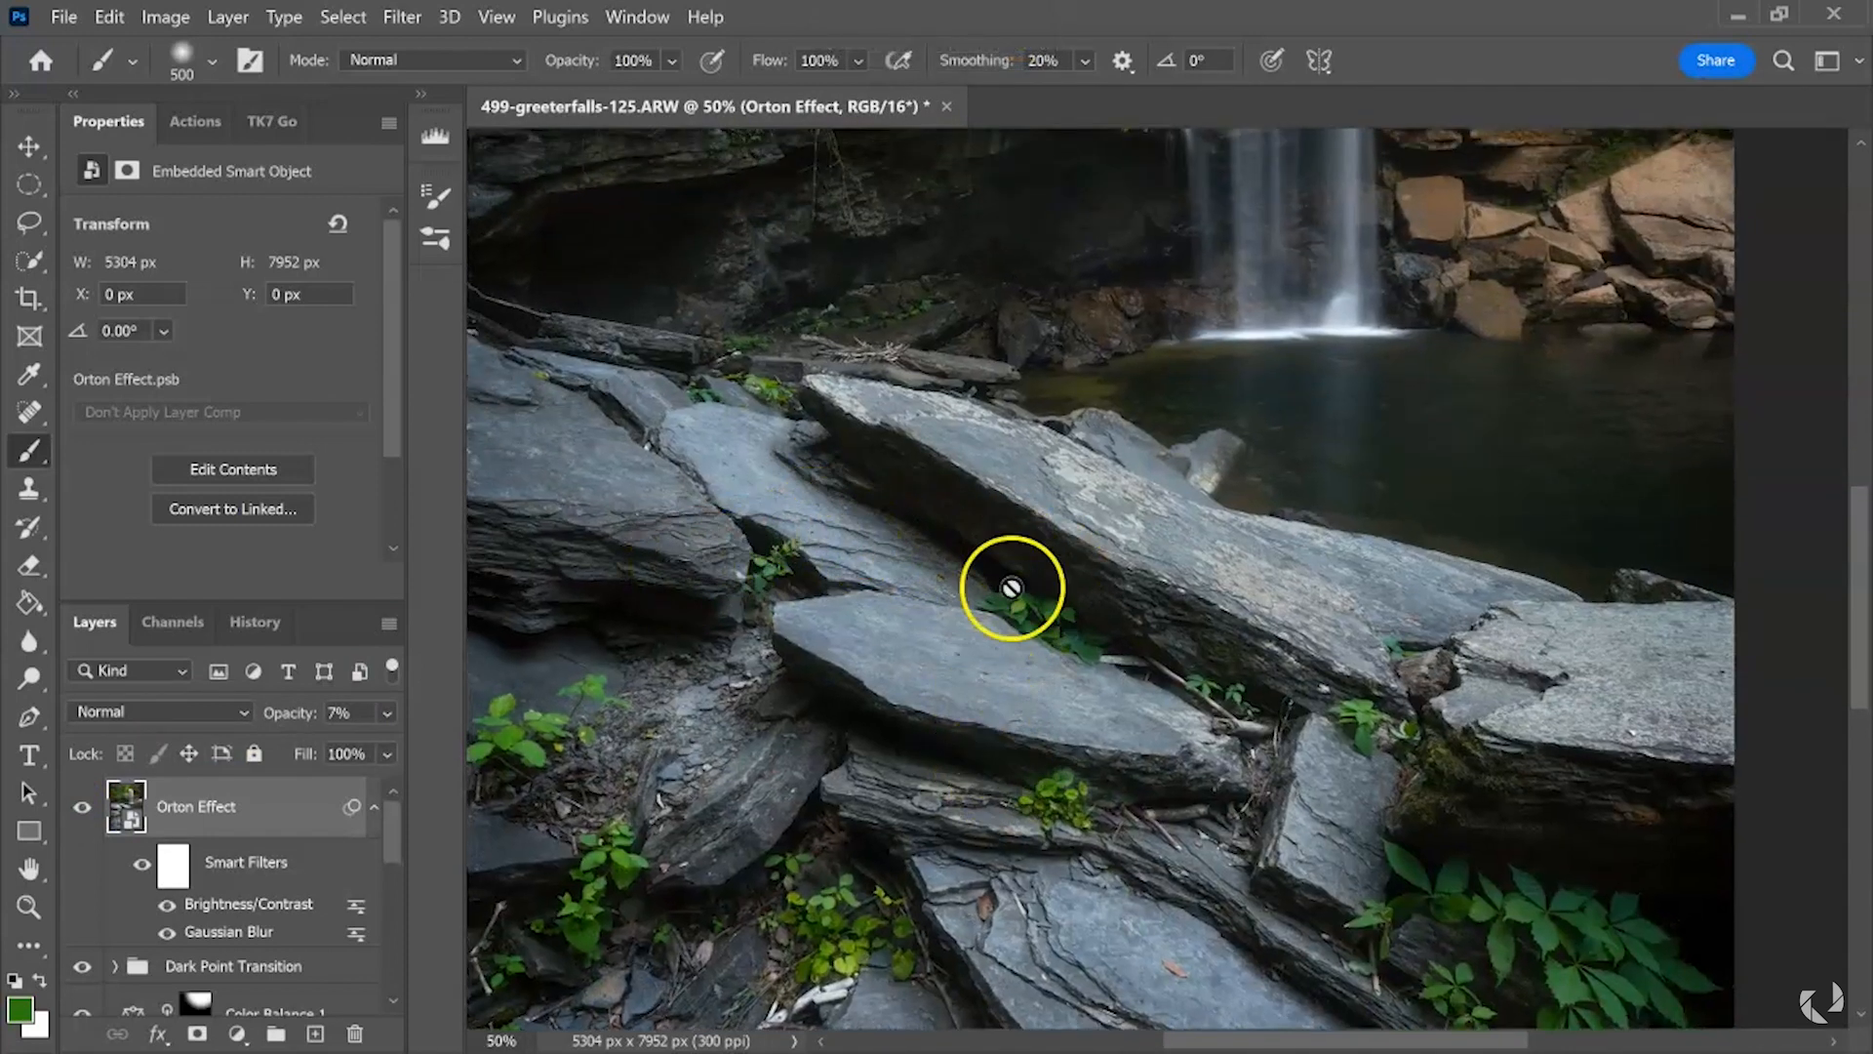
{"action": "scroll", "coordinate": [1011, 587], "scroll_direction": "down", "scroll_amount": 2}
{"action": "left_click_drag", "start_coordinate": [1016, 589], "coordinate": [1142, 477]}
{"action": "scroll", "coordinate": [1054, 517], "scroll_direction": "down", "scroll_amount": 1}
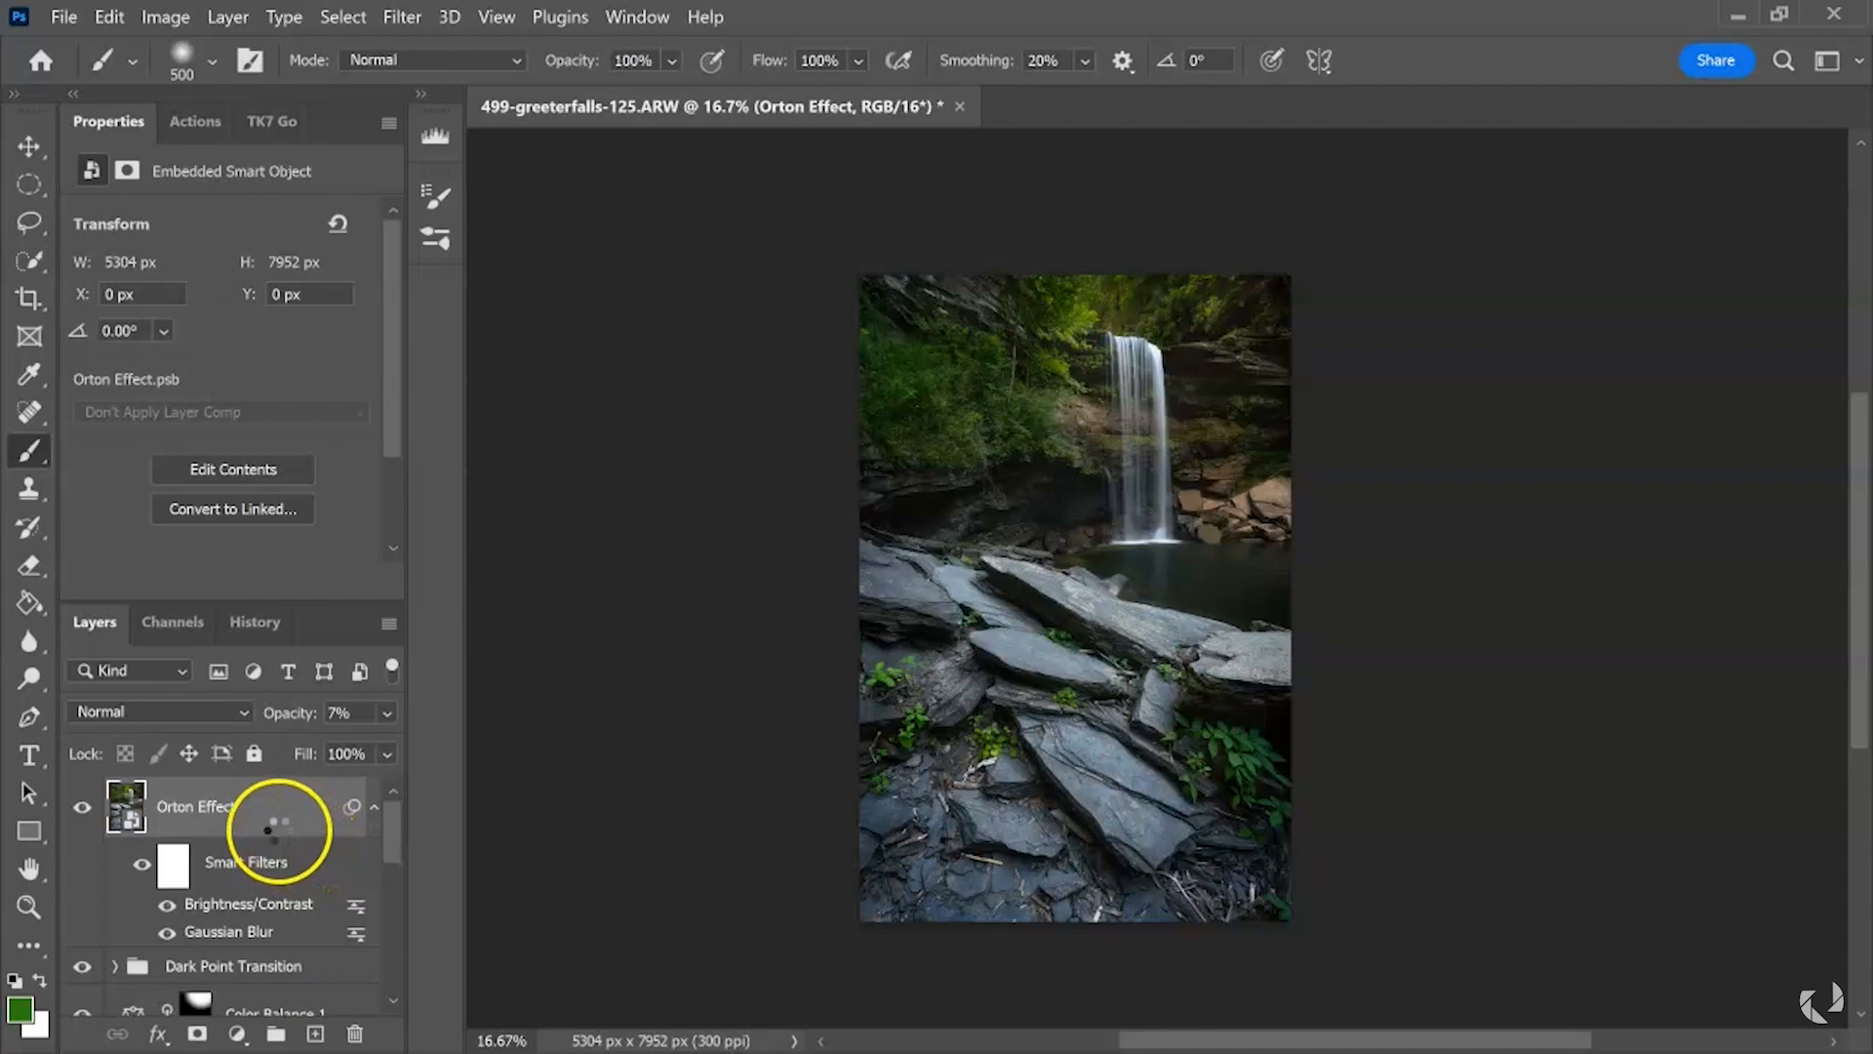
- Stamp all visible layers onto a new layer above Orton Effect and name it High Pass
{"action": "key", "text": "ctrl+shift+alt+e"}
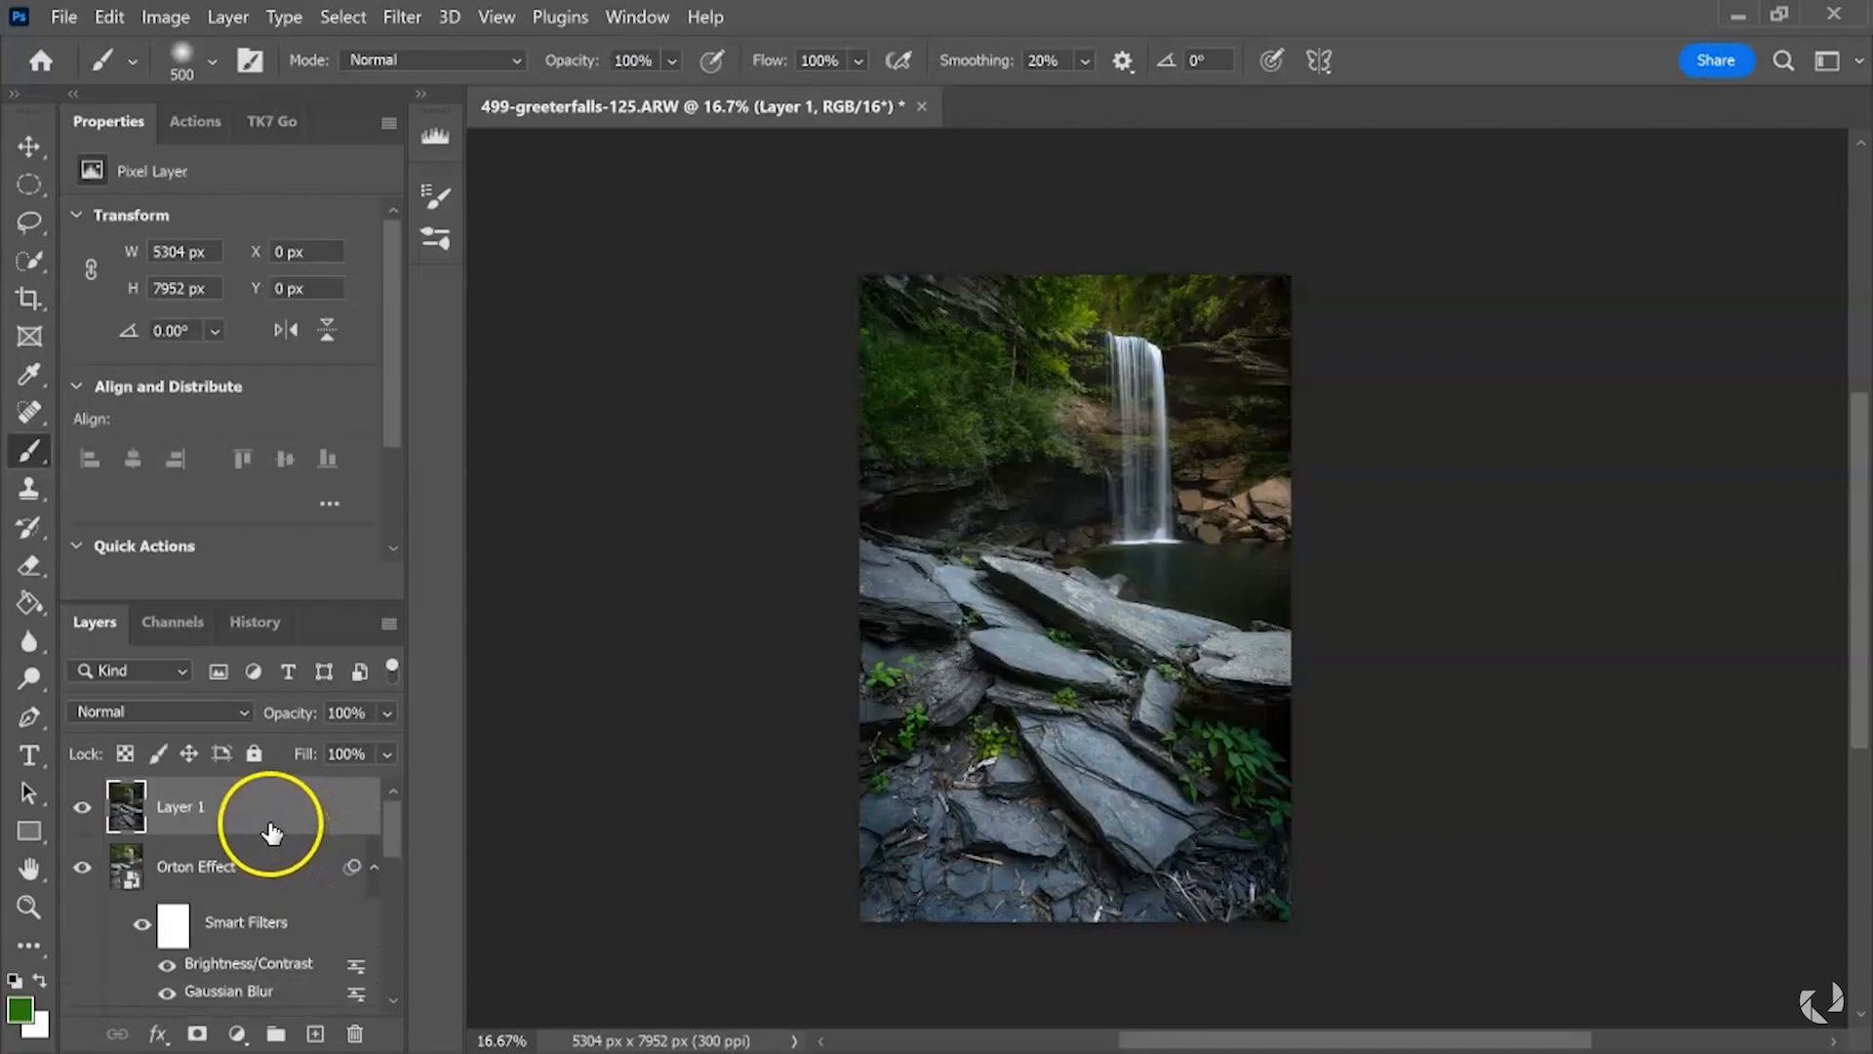
{"action": "double_click", "coordinate": [190, 807]}
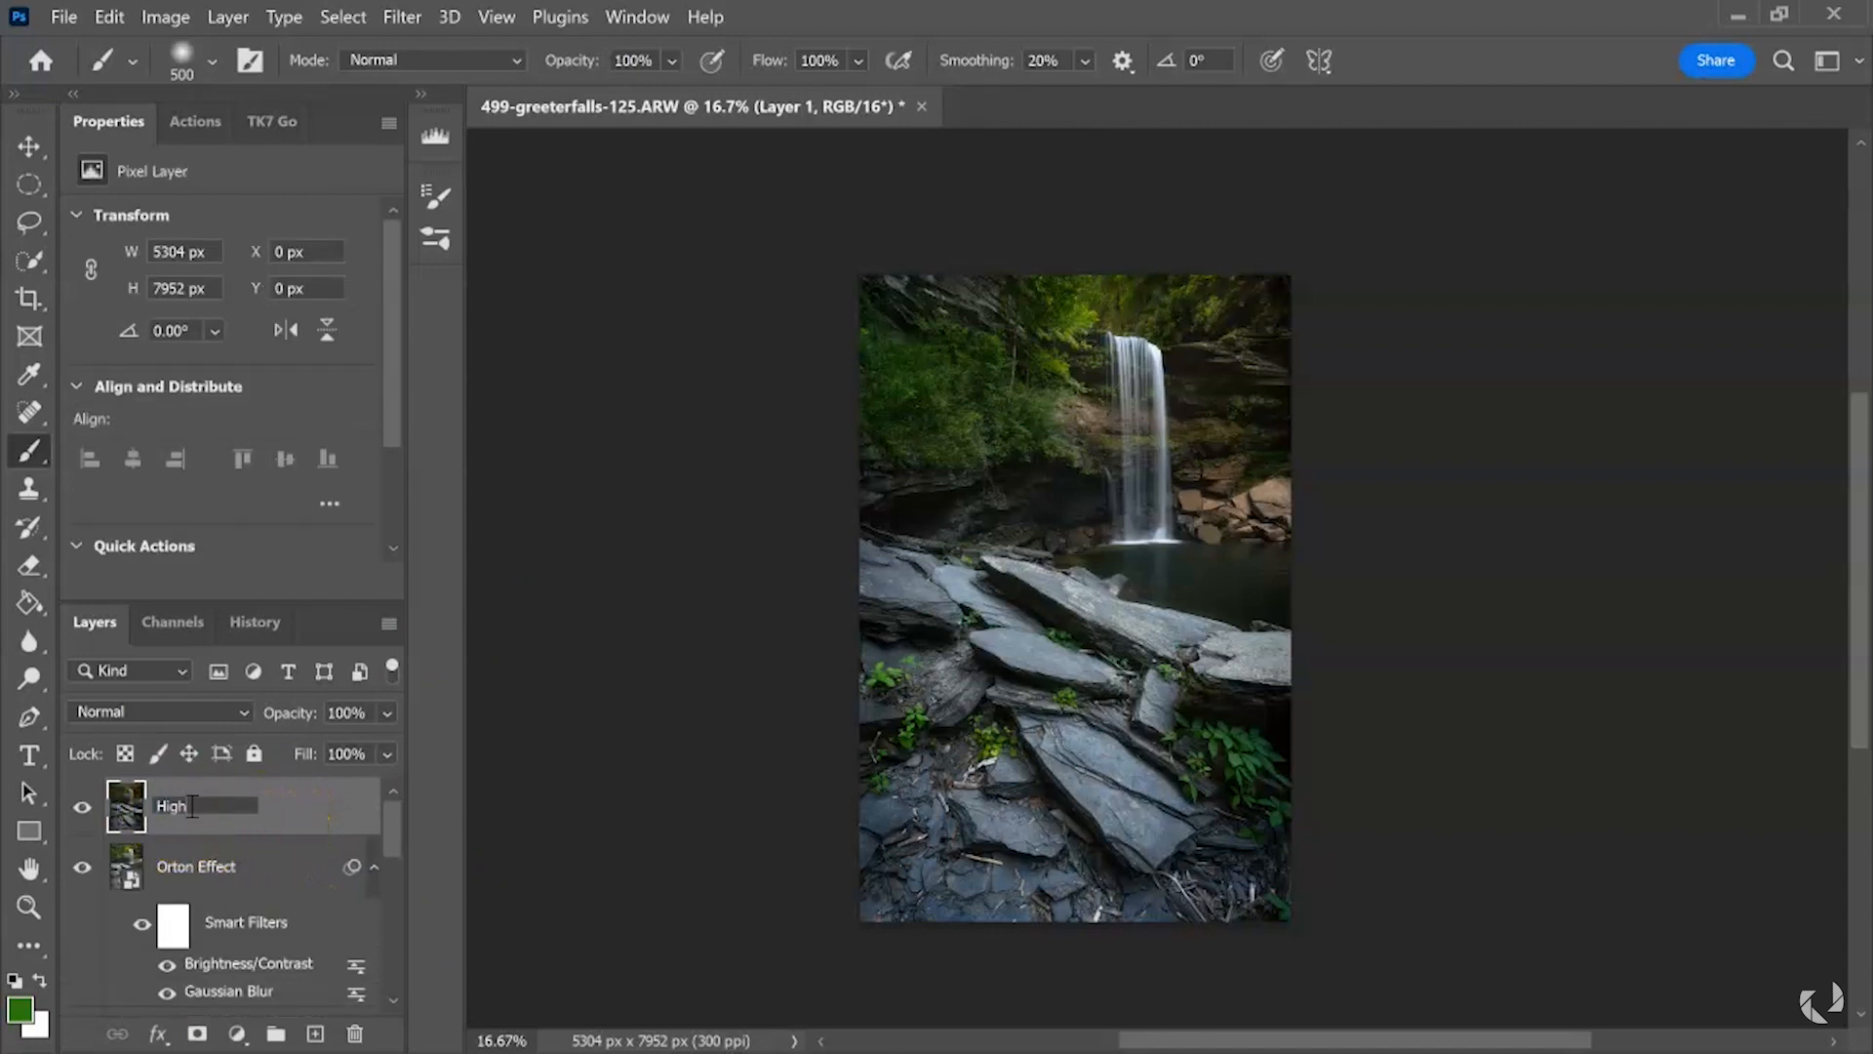
{"action": "type", "text": "High Pass"}
{"action": "key", "text": "Return"}
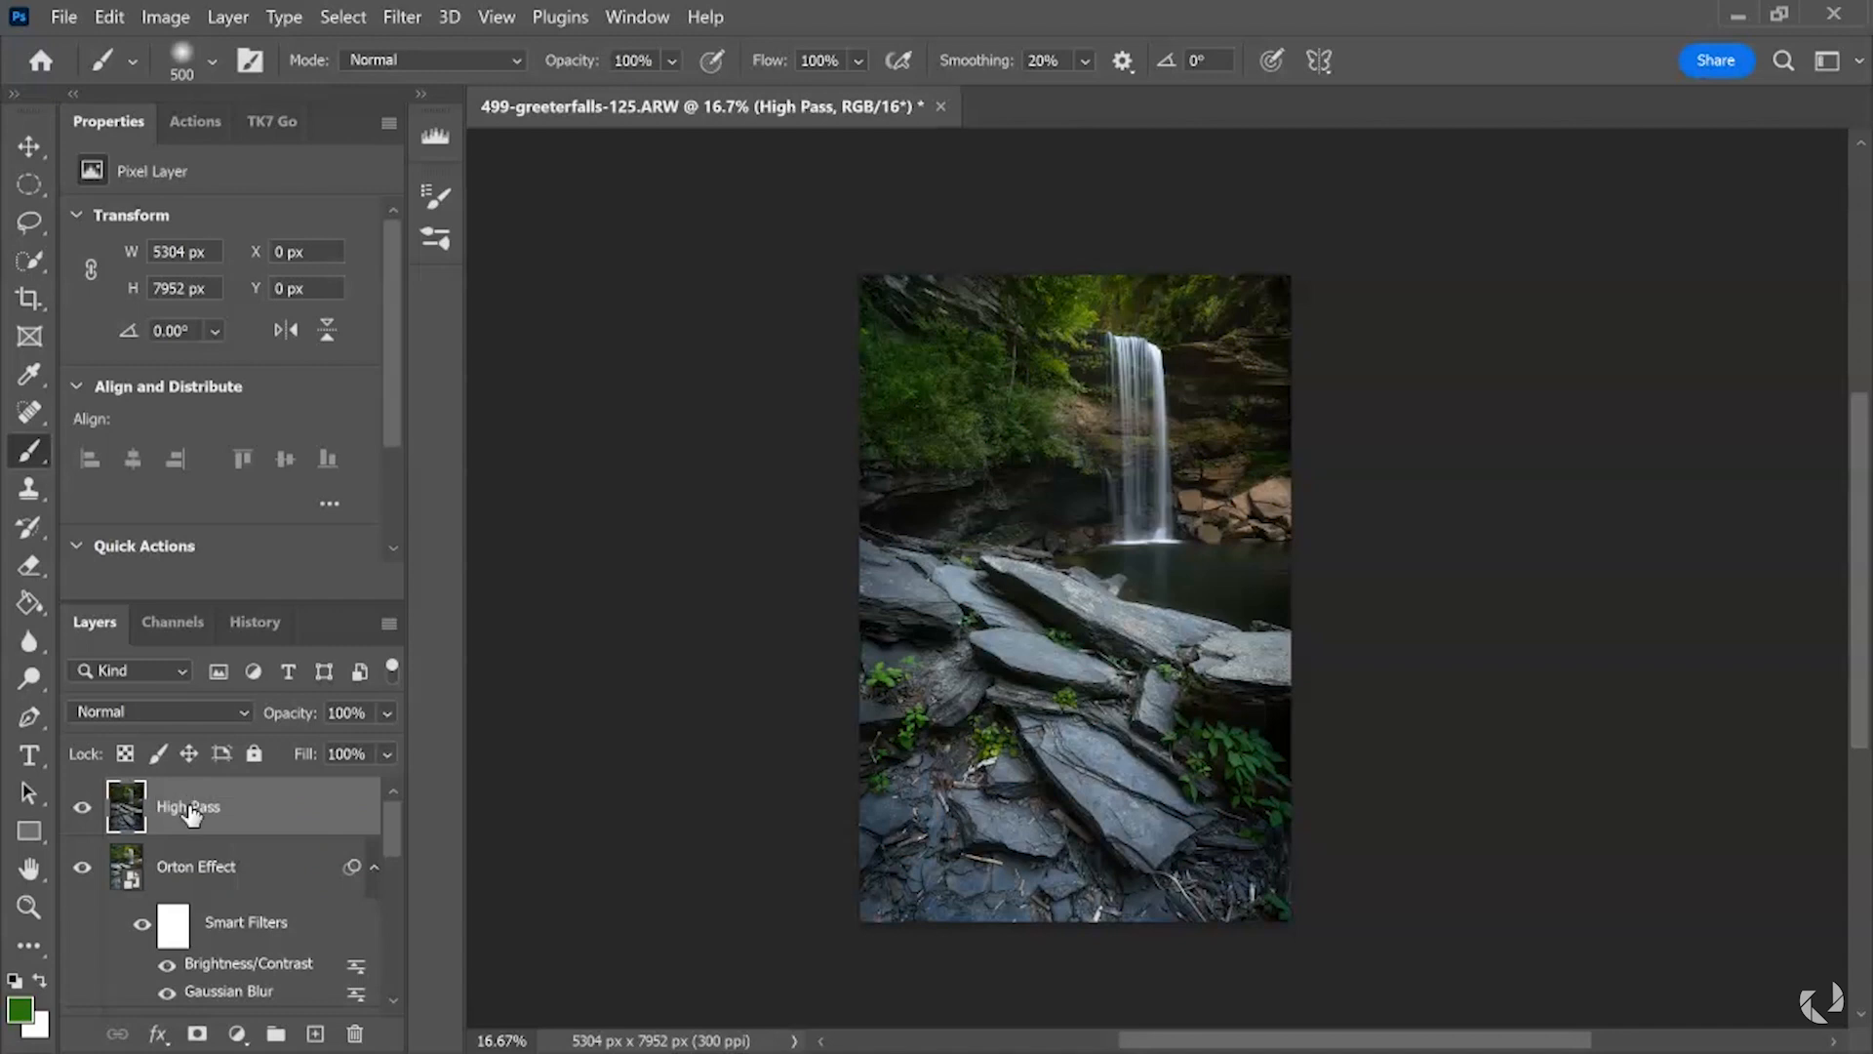
- Convert the High Pass layer to a smart object and apply the High Pass filter with a radius of 6.2 pixels
{"action": "right_click", "coordinate": [295, 808]}
{"action": "left_click", "coordinate": [493, 461]}
{"action": "left_click", "coordinate": [406, 16]}
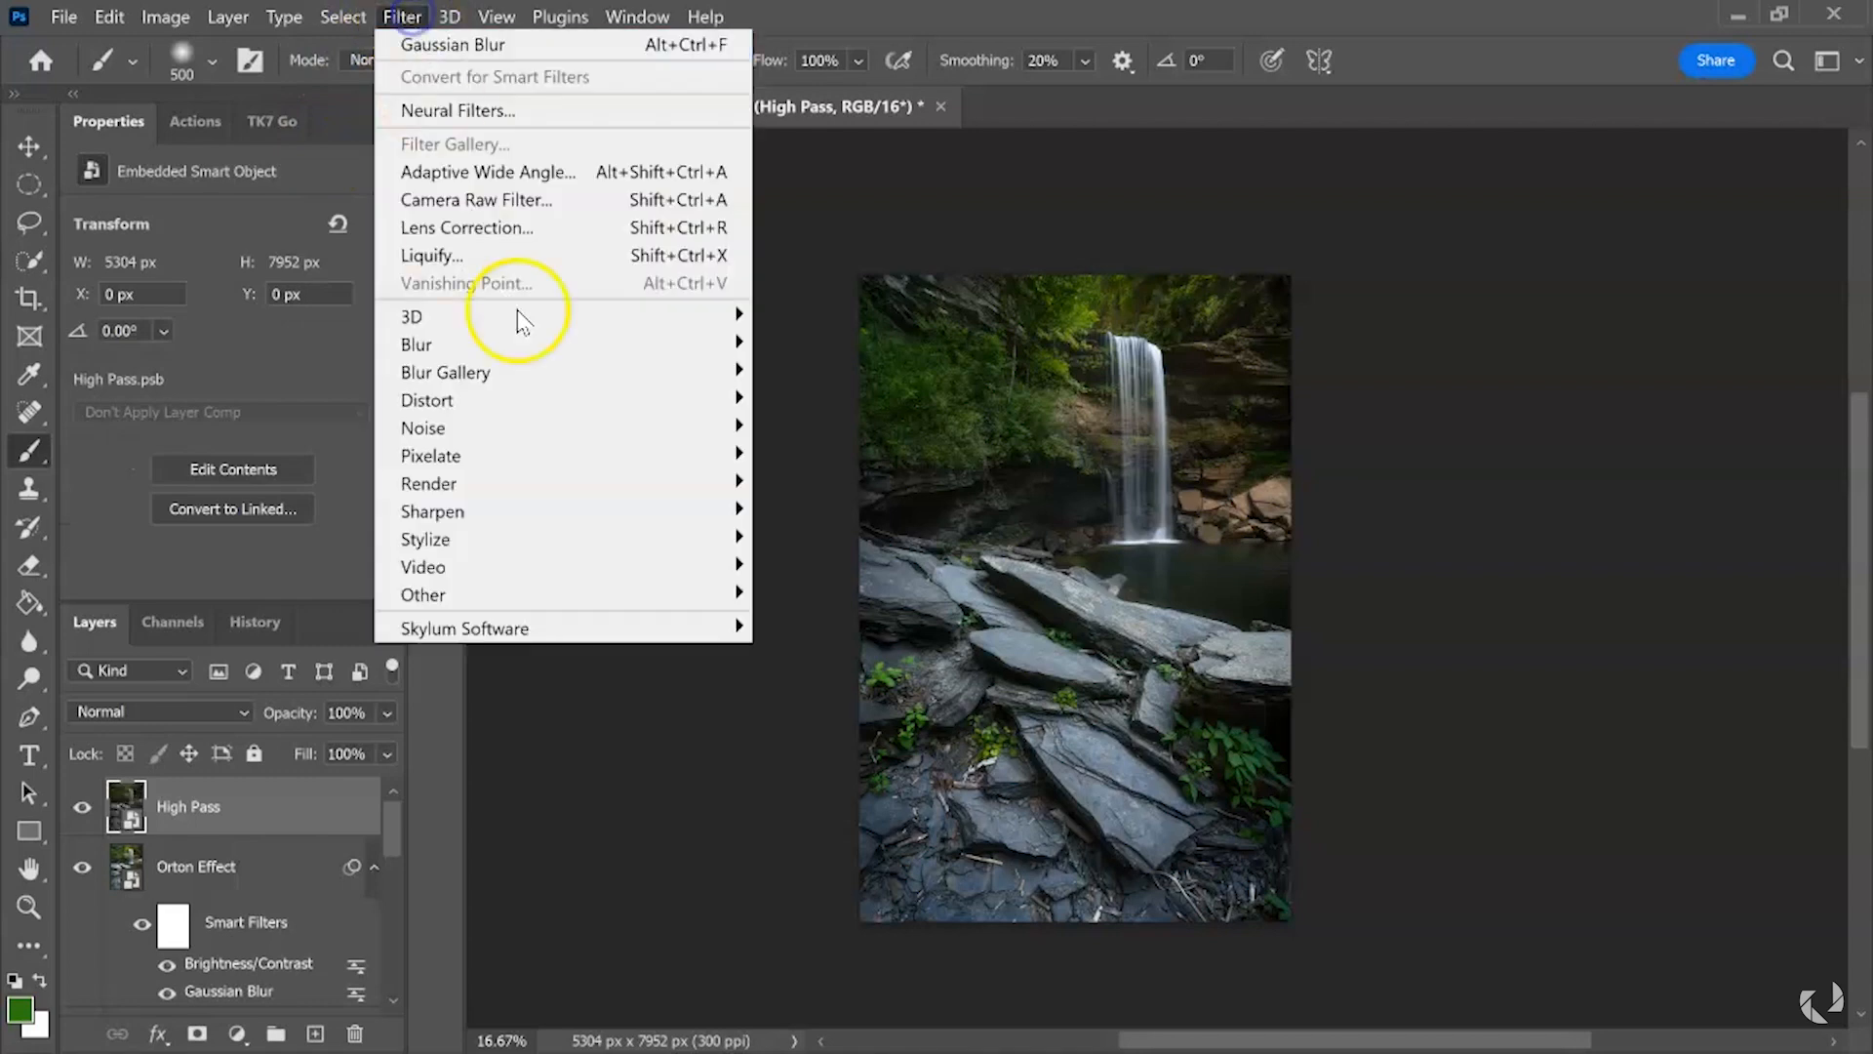
{"action": "mouse_move", "coordinate": [739, 596]}
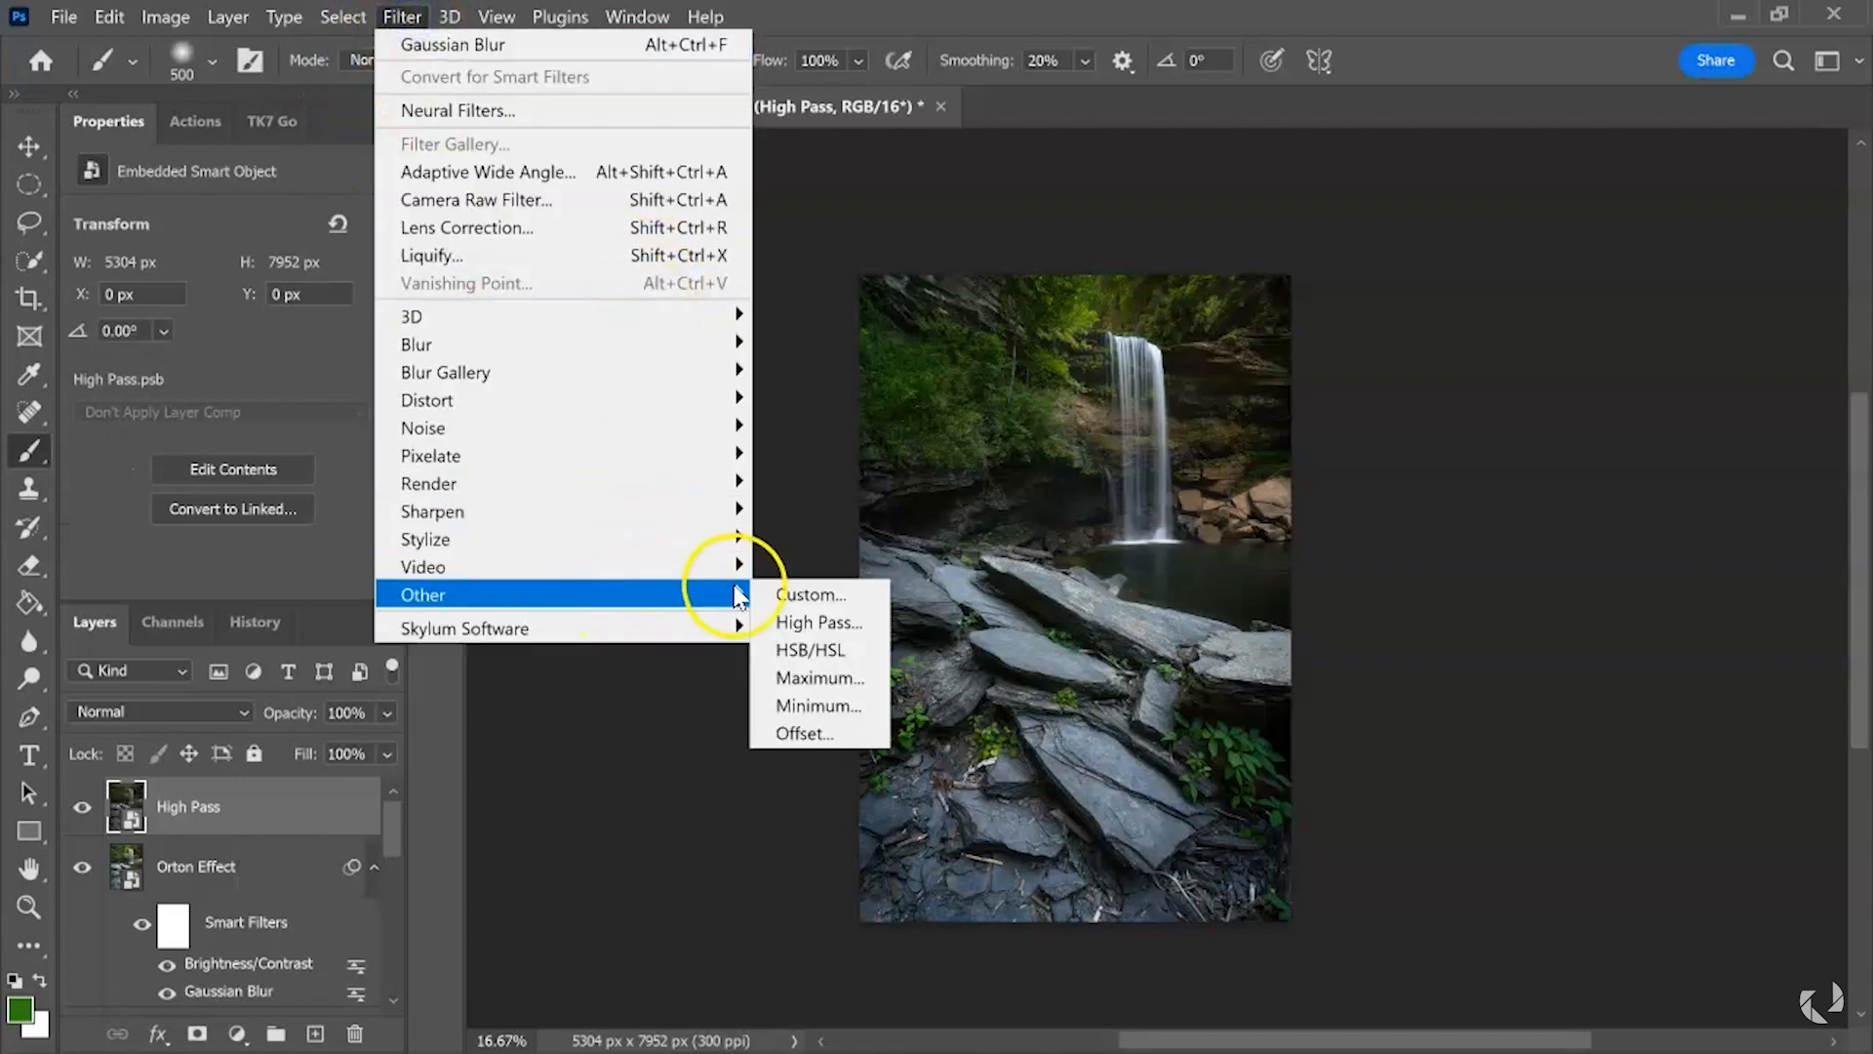
{"action": "left_click", "coordinate": [819, 622]}
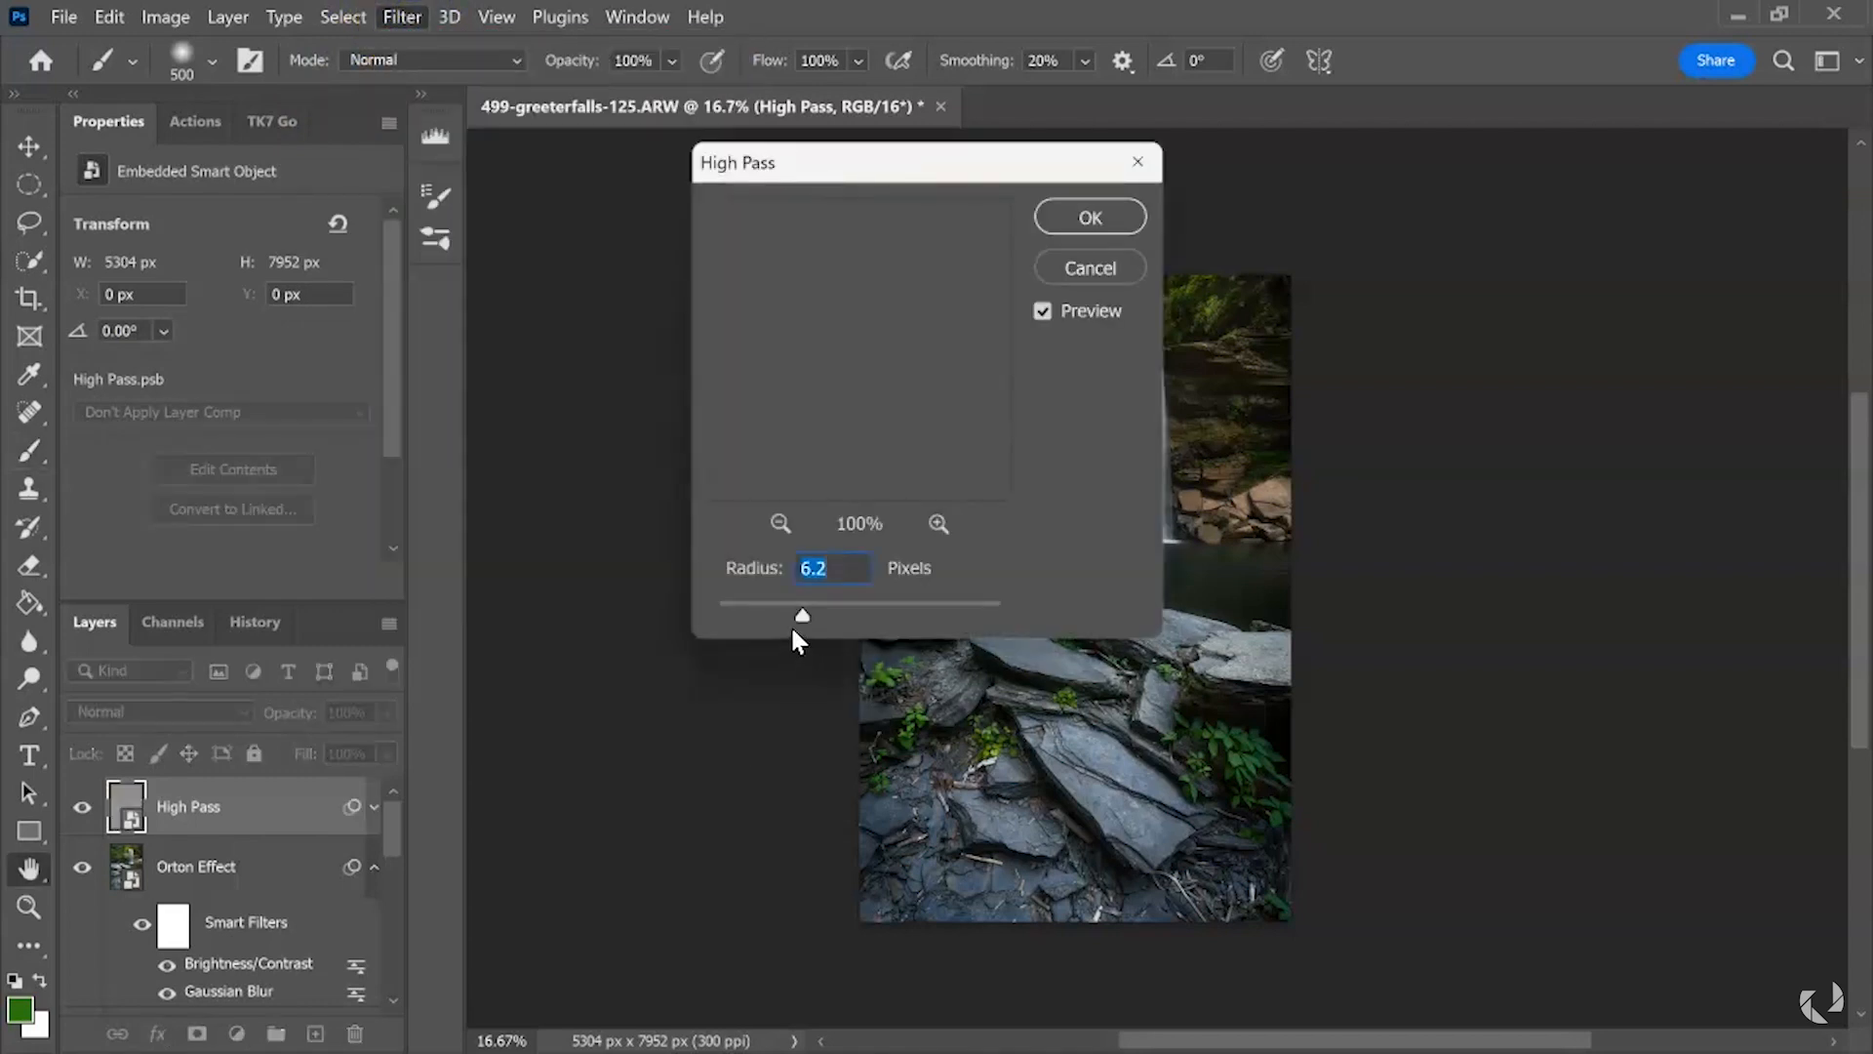
{"action": "left_click", "coordinate": [899, 406]}
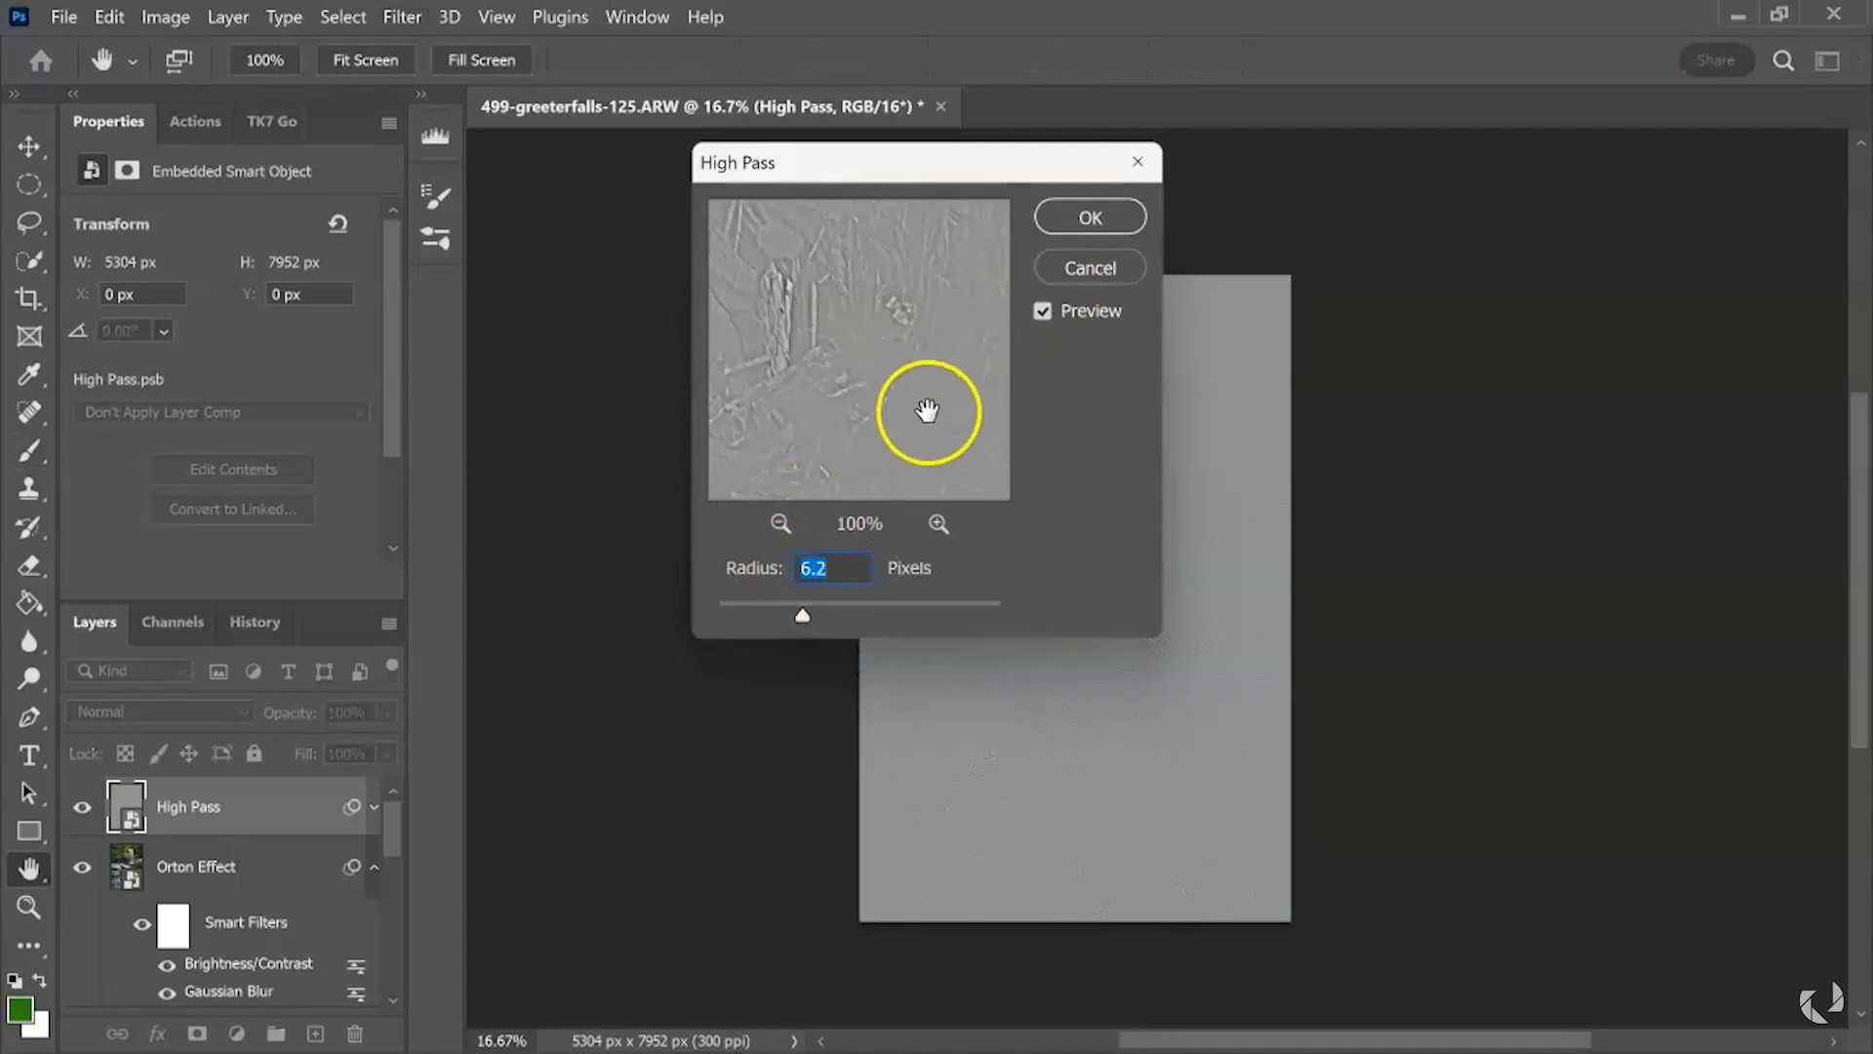
{"action": "left_click", "coordinate": [1089, 216]}
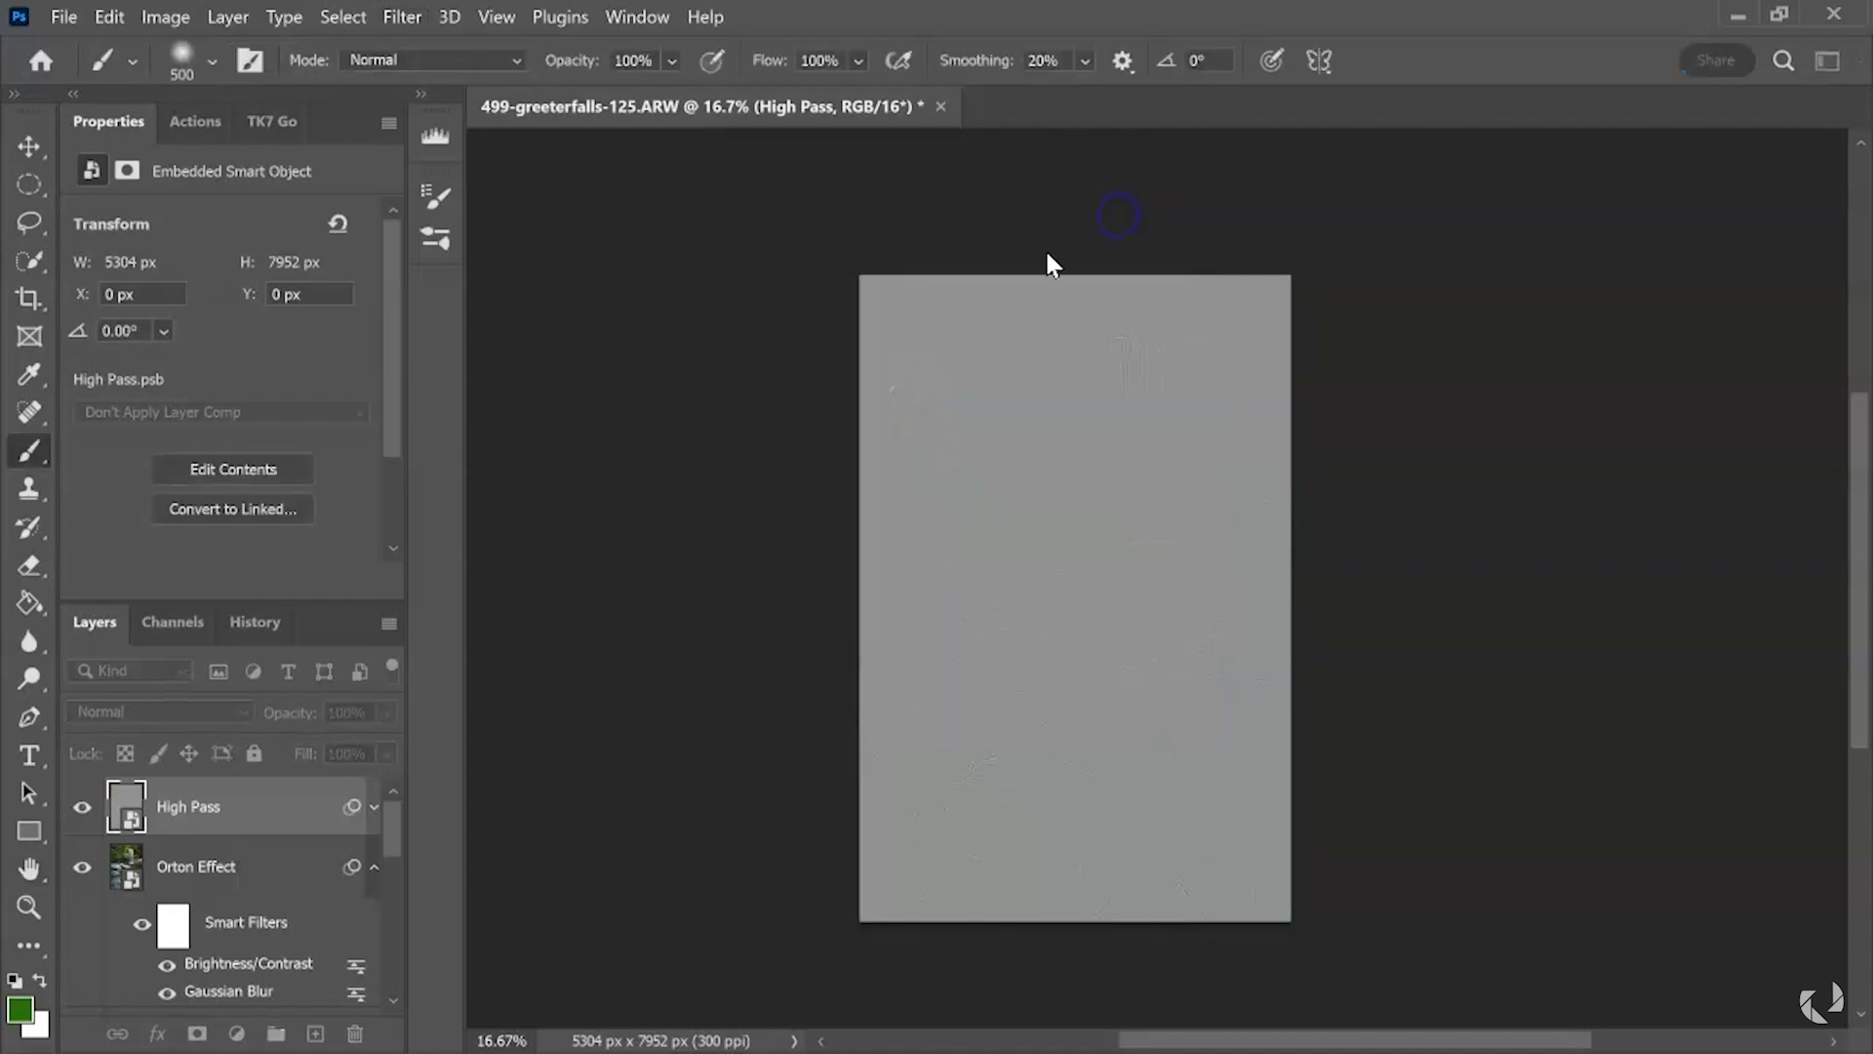
- Set the High Pass layer's blend mode to Soft Light and compare the photo with and without the sharpening
{"action": "left_click", "coordinate": [237, 711]}
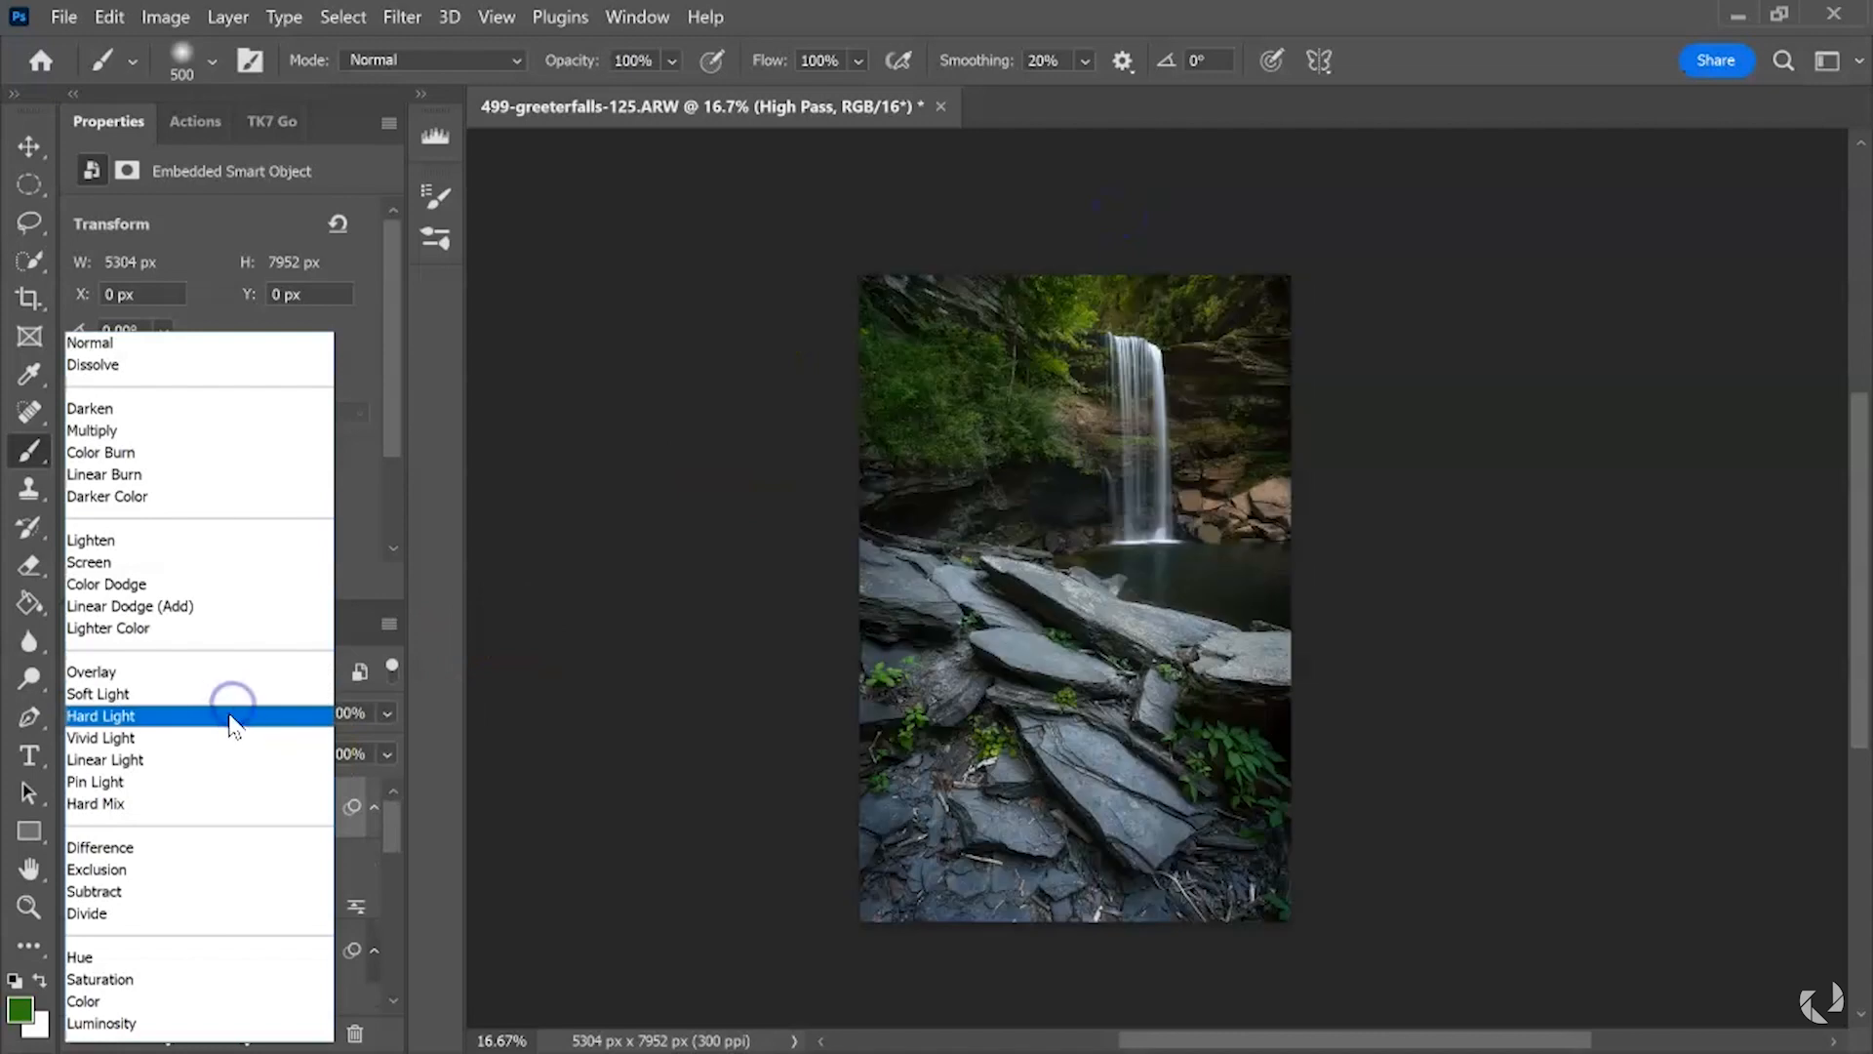
{"action": "left_click", "coordinate": [251, 563]}
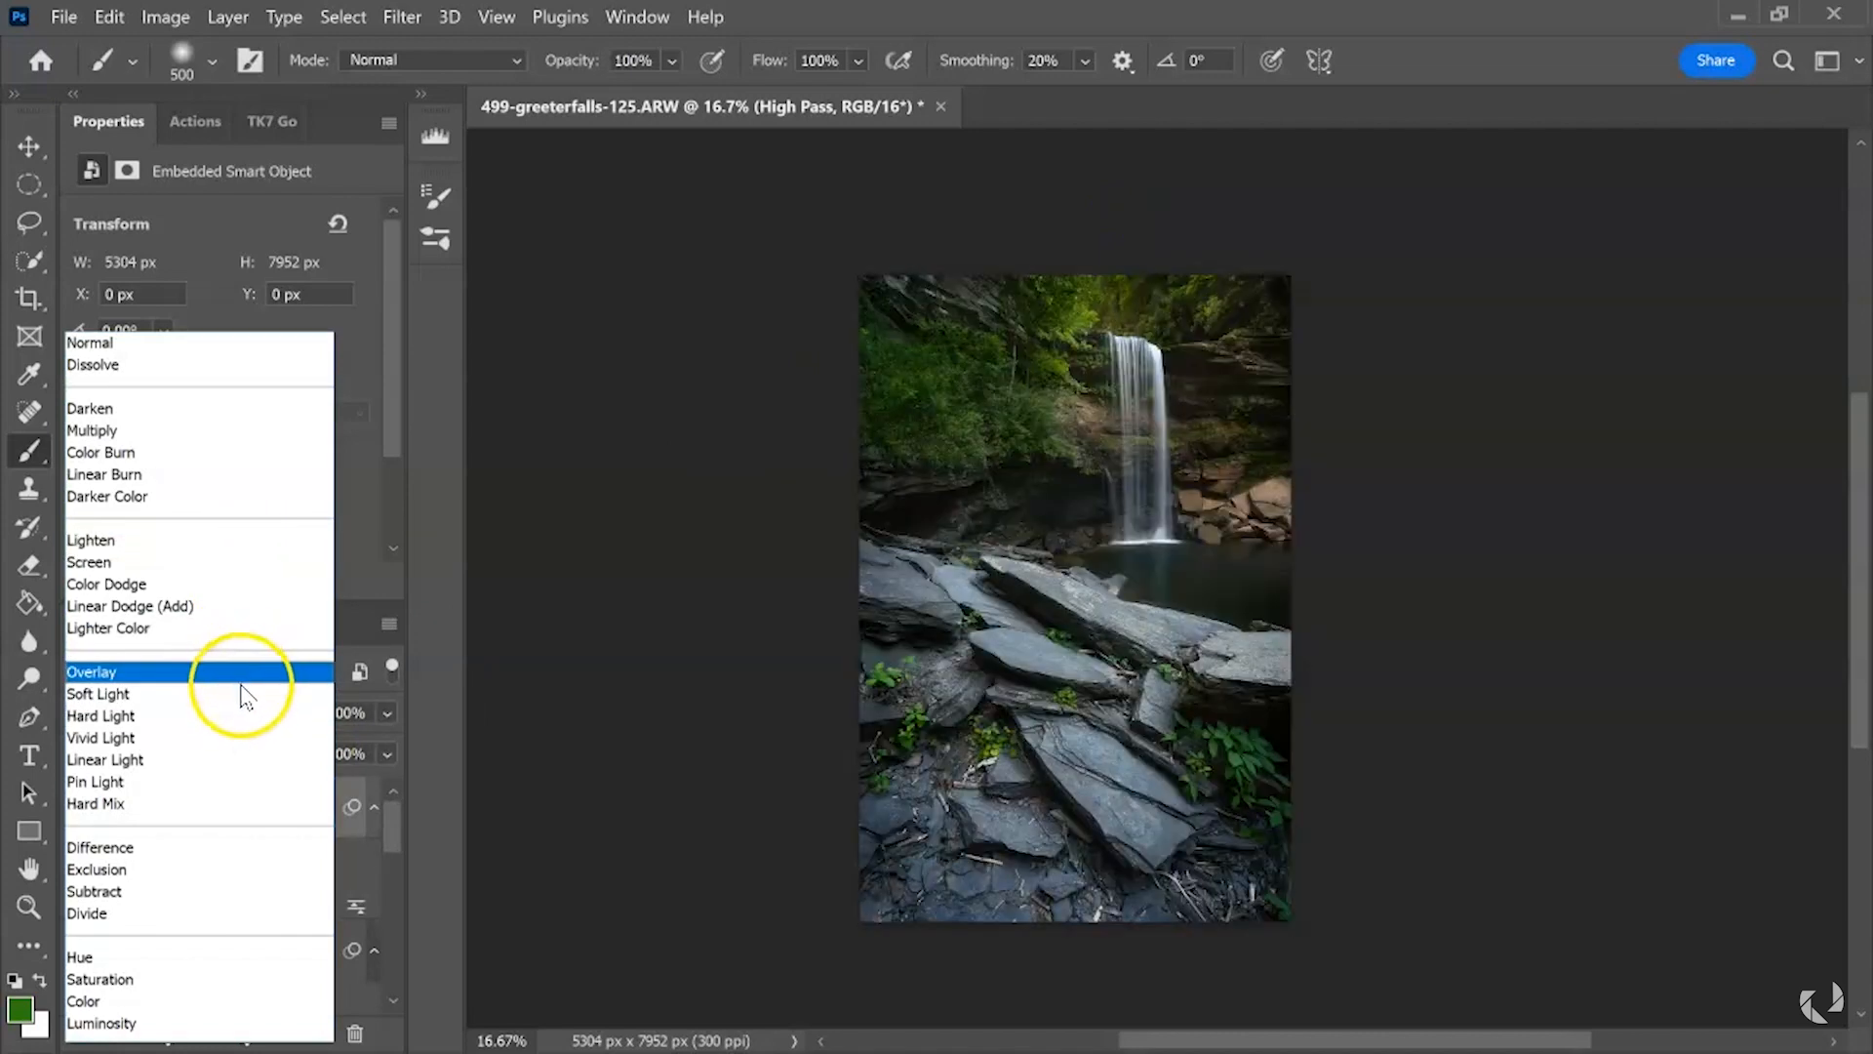
{"action": "left_click", "coordinate": [240, 694]}
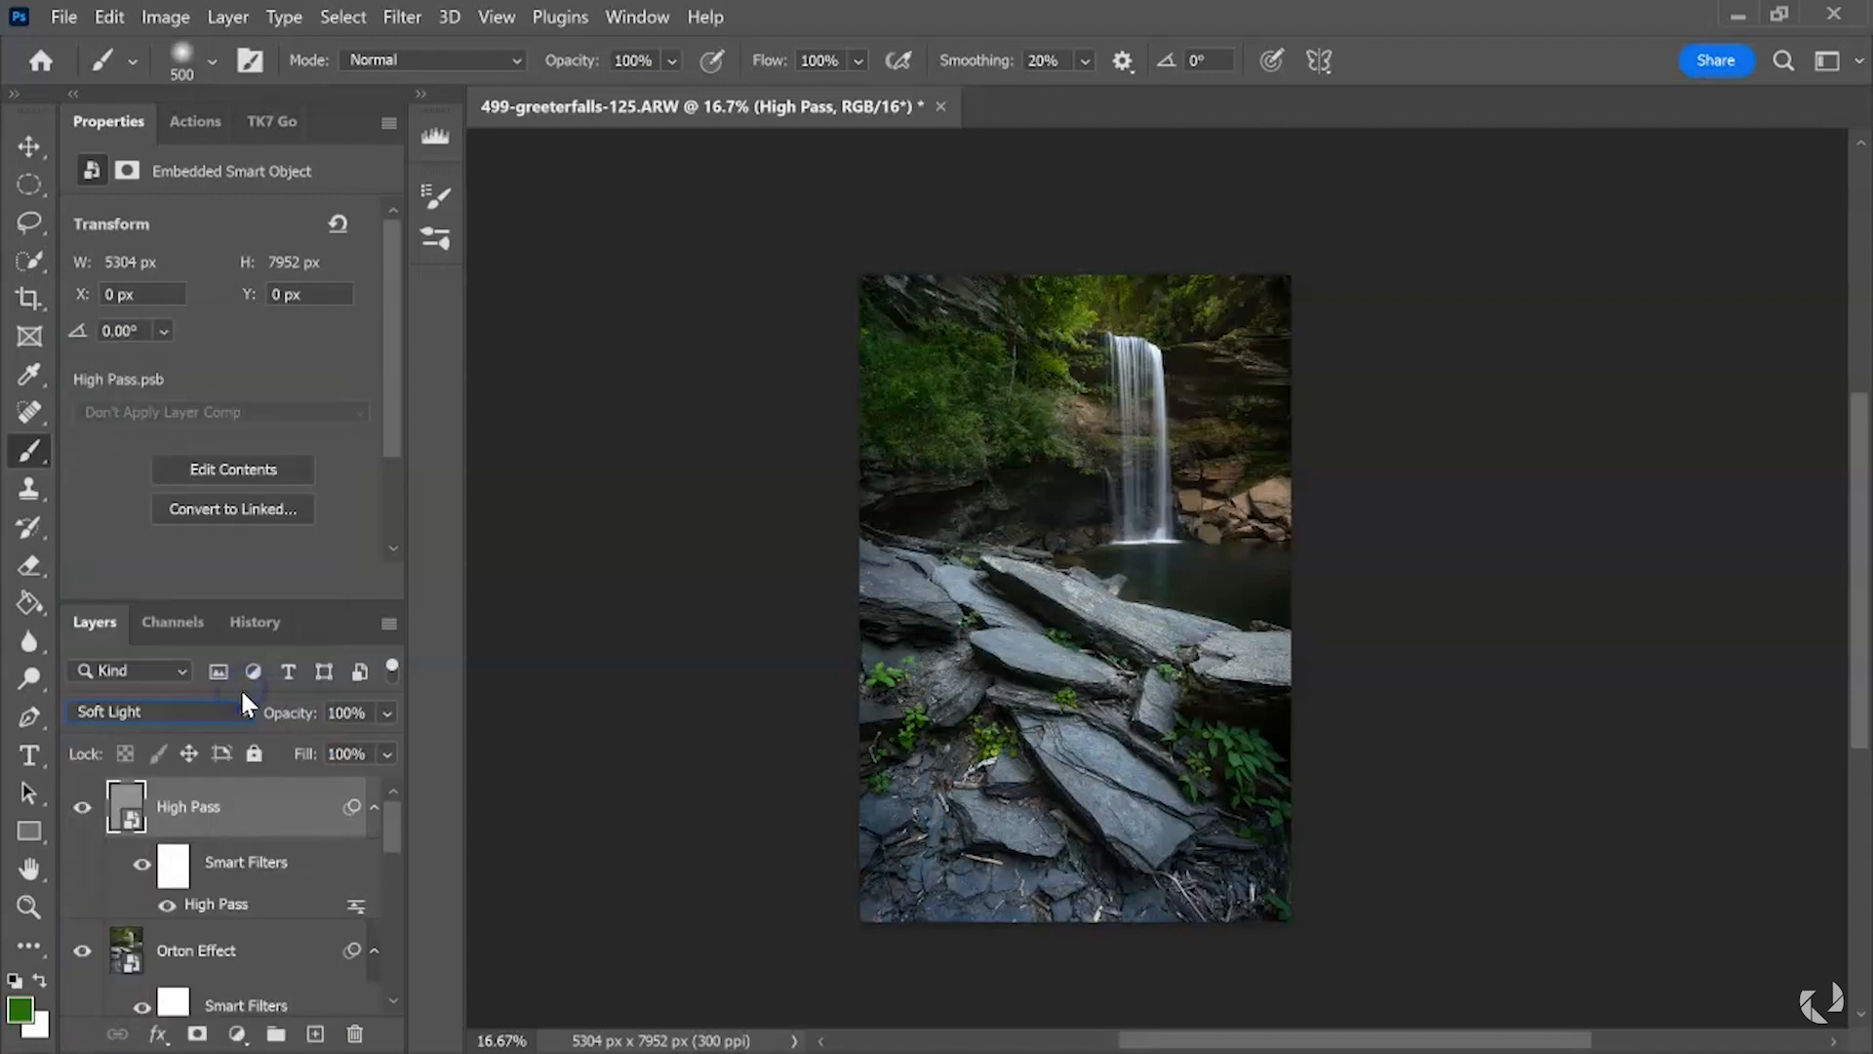
{"action": "left_click", "coordinate": [83, 809]}
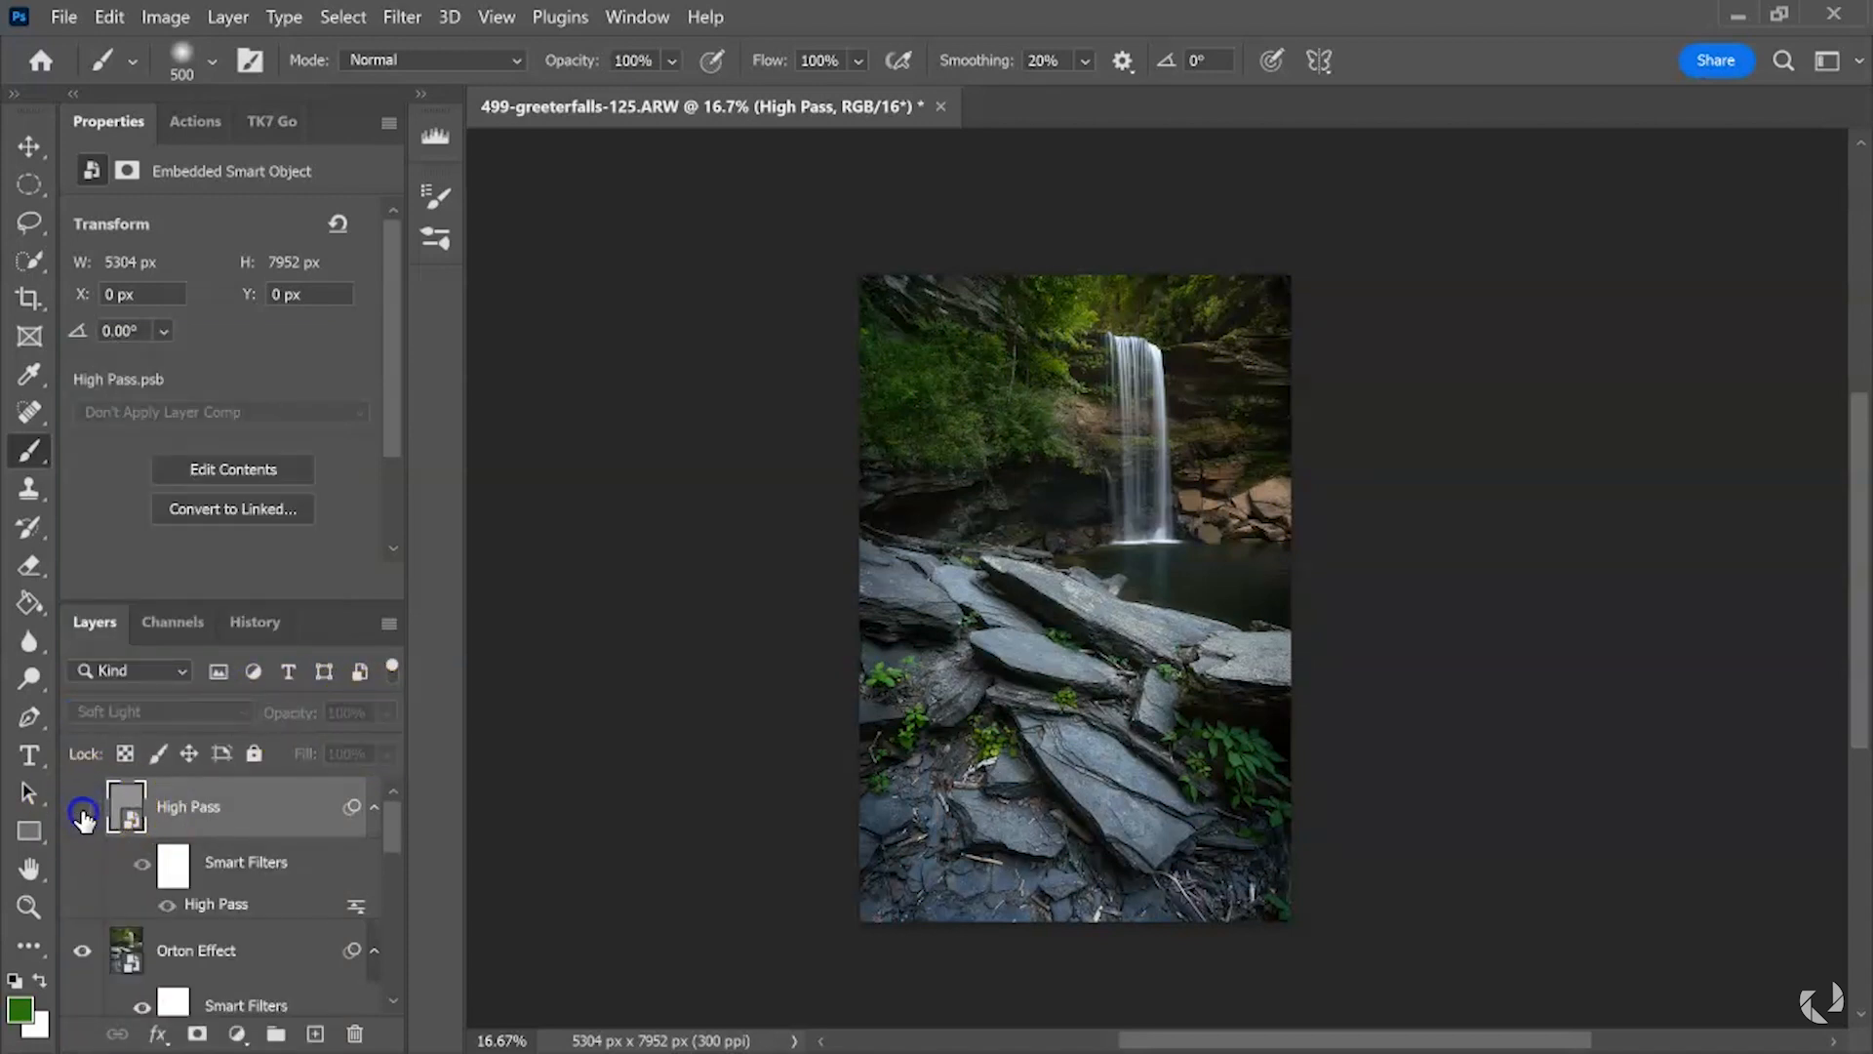
{"action": "left_click", "coordinate": [83, 809]}
{"action": "left_click", "coordinate": [83, 809]}
{"action": "left_click", "coordinate": [83, 813]}
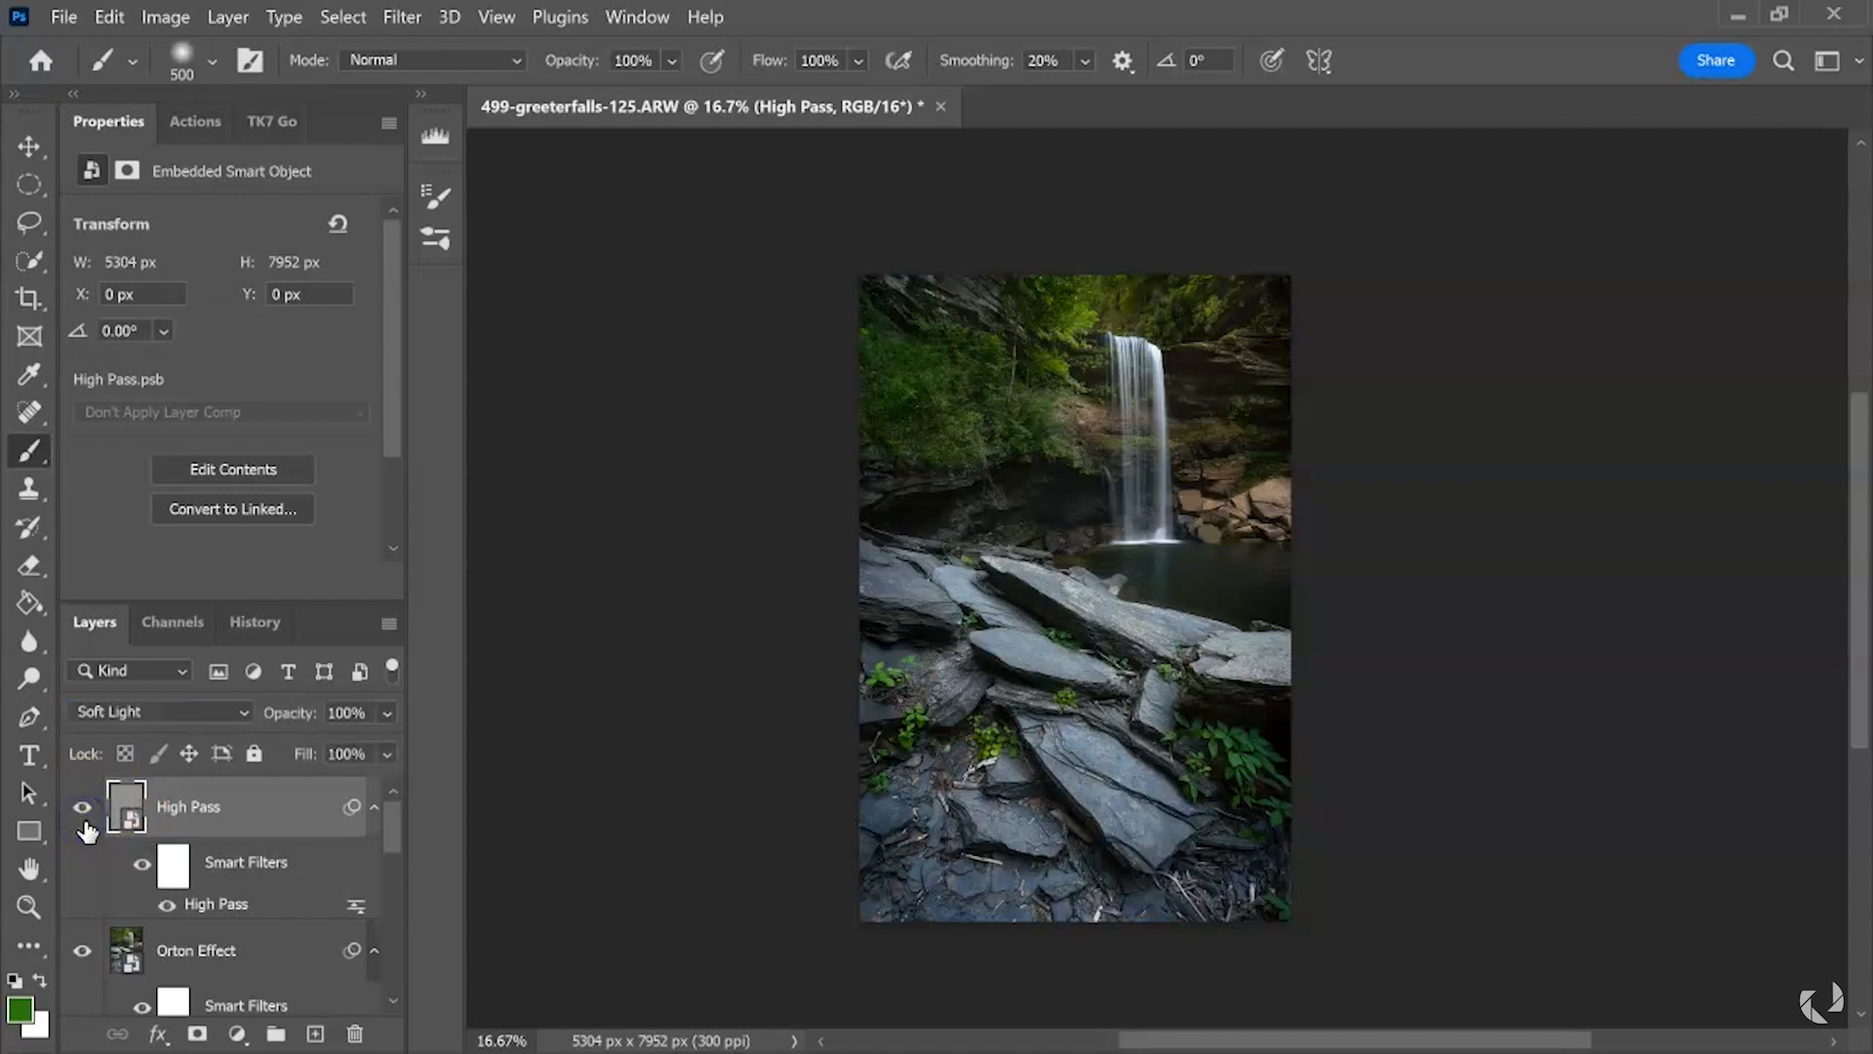
- Reopen the High Pass smart filter and set its radius to 7.2 pixels while previewing the photo
{"action": "double_click", "coordinate": [214, 906]}
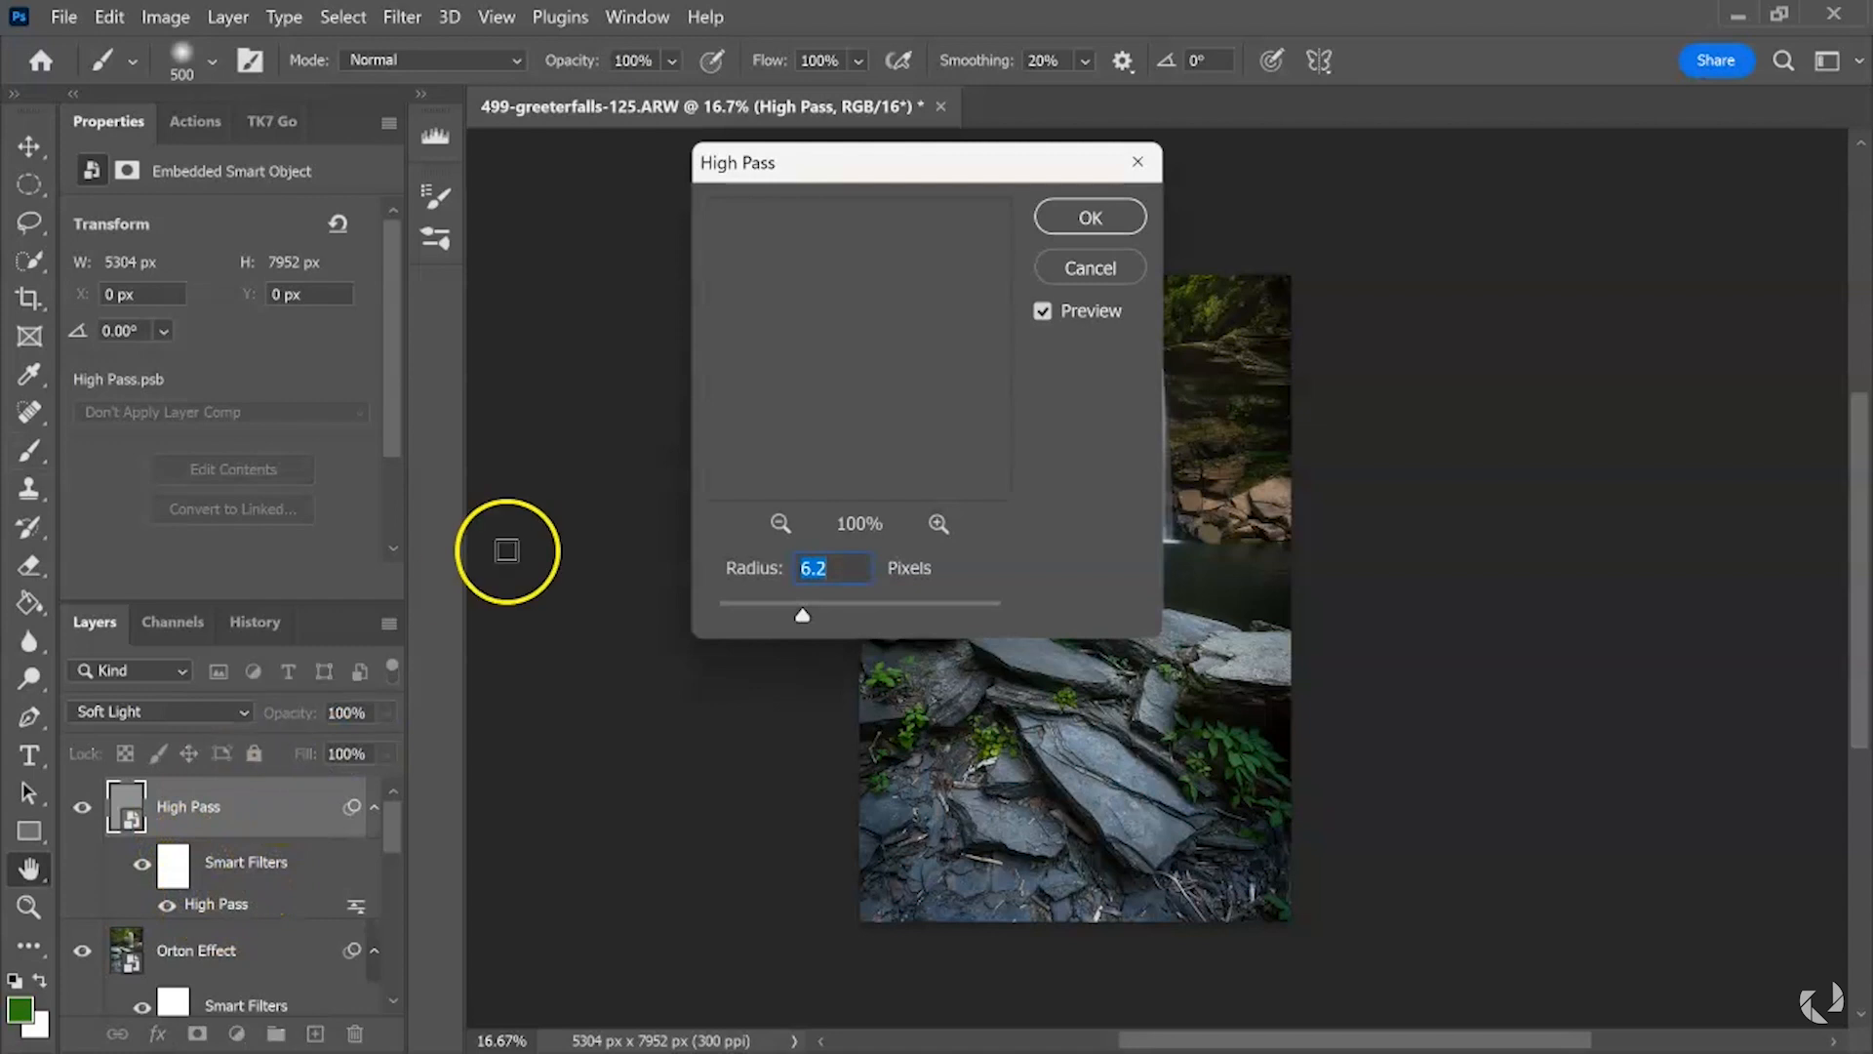
{"action": "left_click_drag", "start_coordinate": [797, 182], "coordinate": [418, 182]}
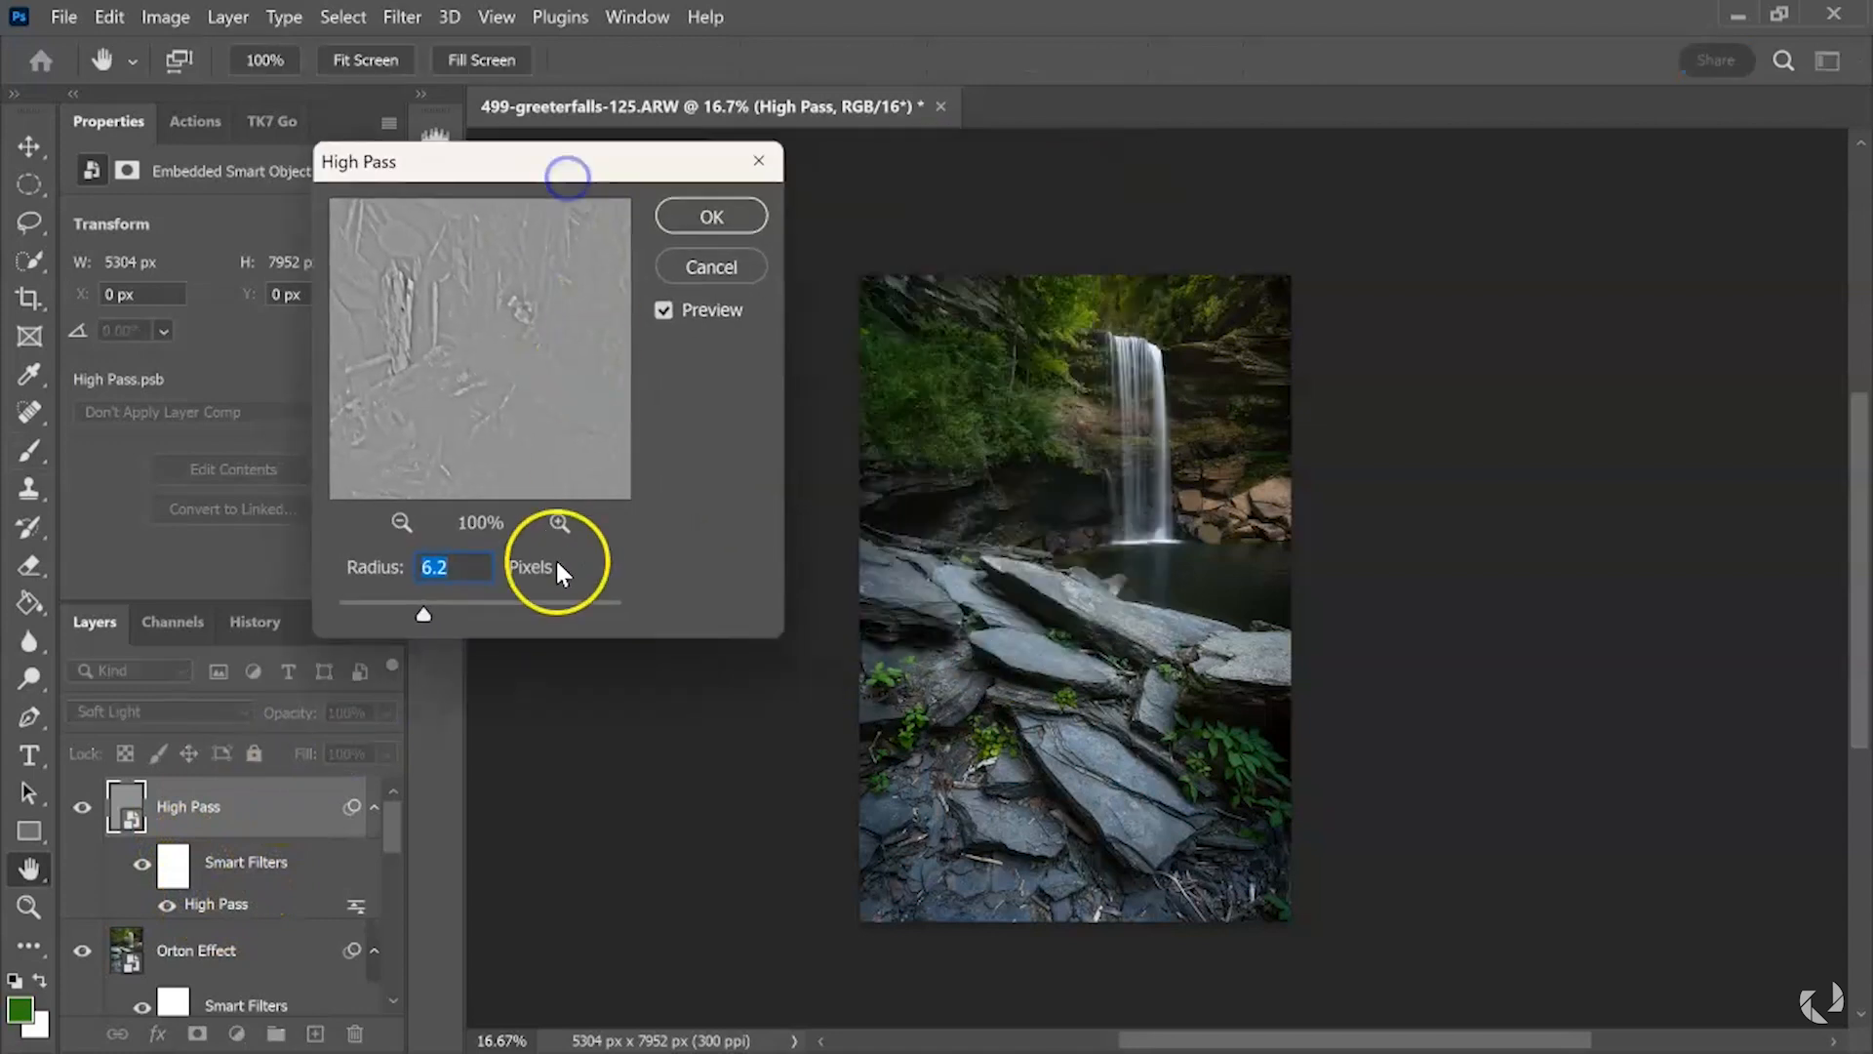
{"action": "left_click_drag", "start_coordinate": [423, 621], "coordinate": [468, 622]}
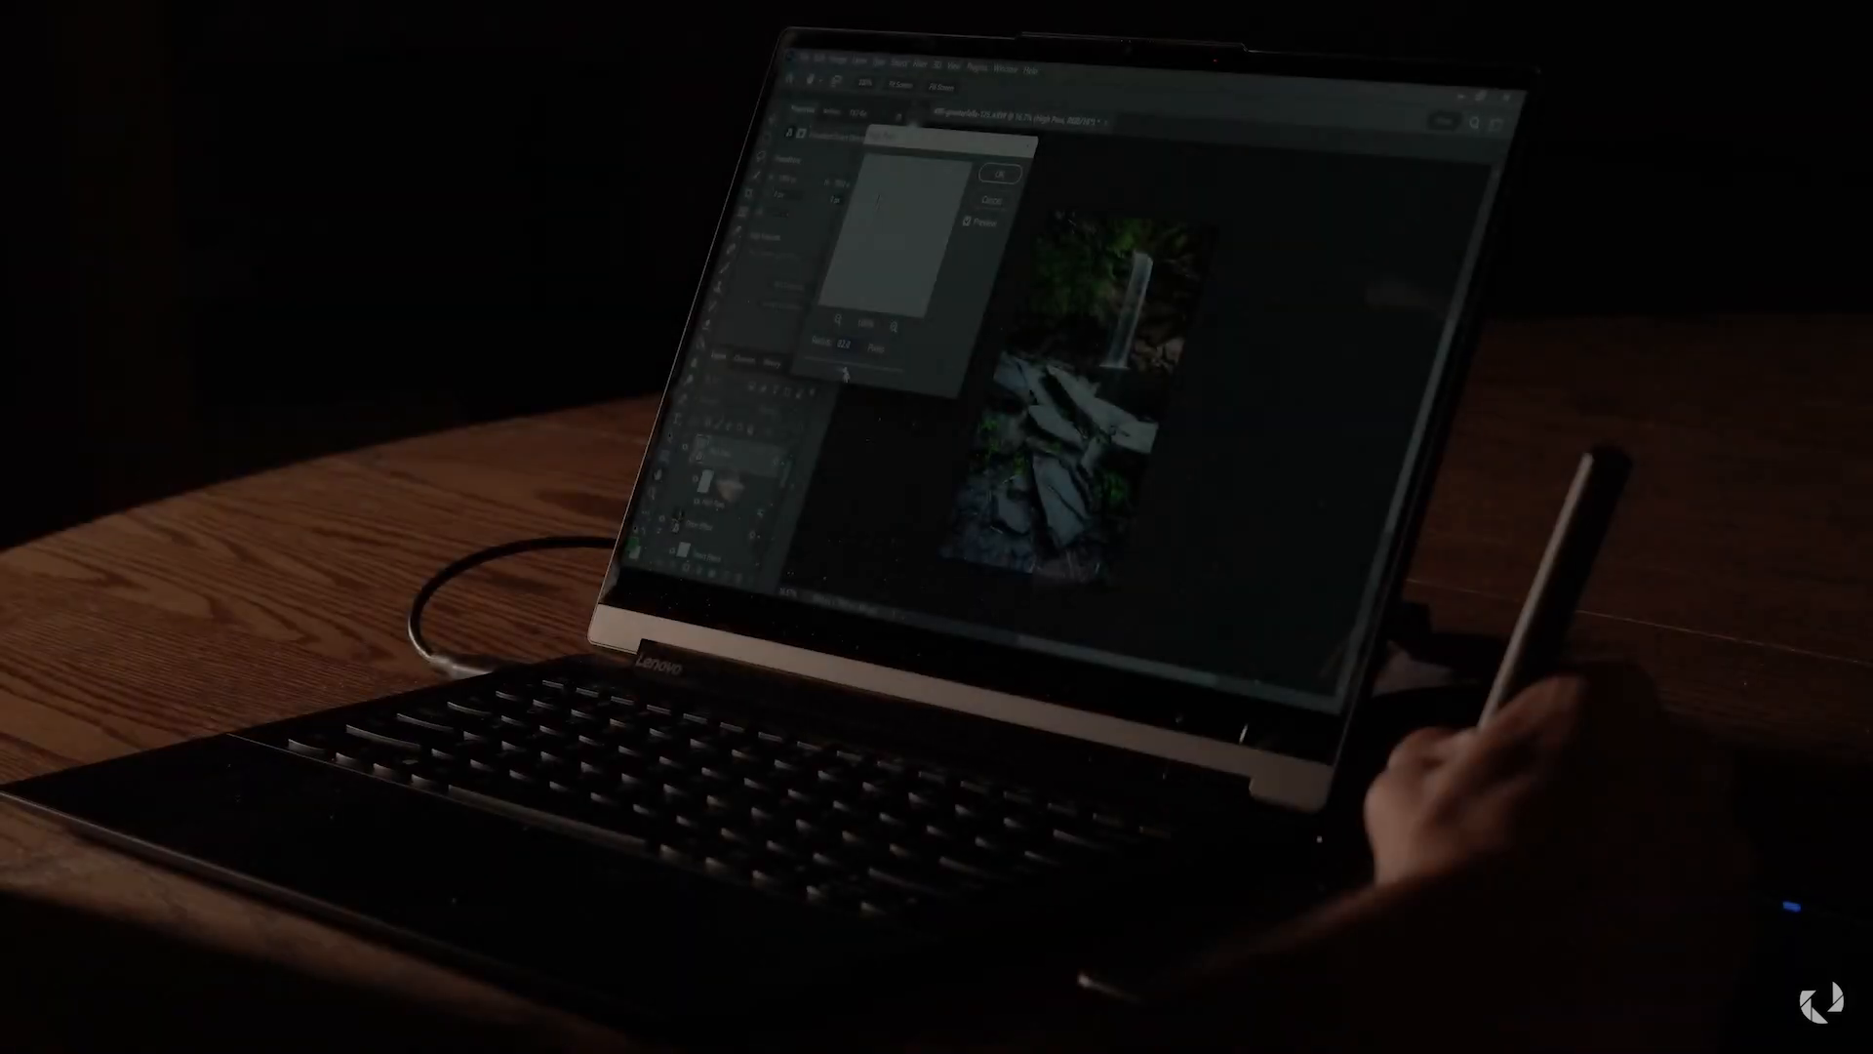
{"action": "left_click_drag", "start_coordinate": [846, 372], "coordinate": [833, 369]}
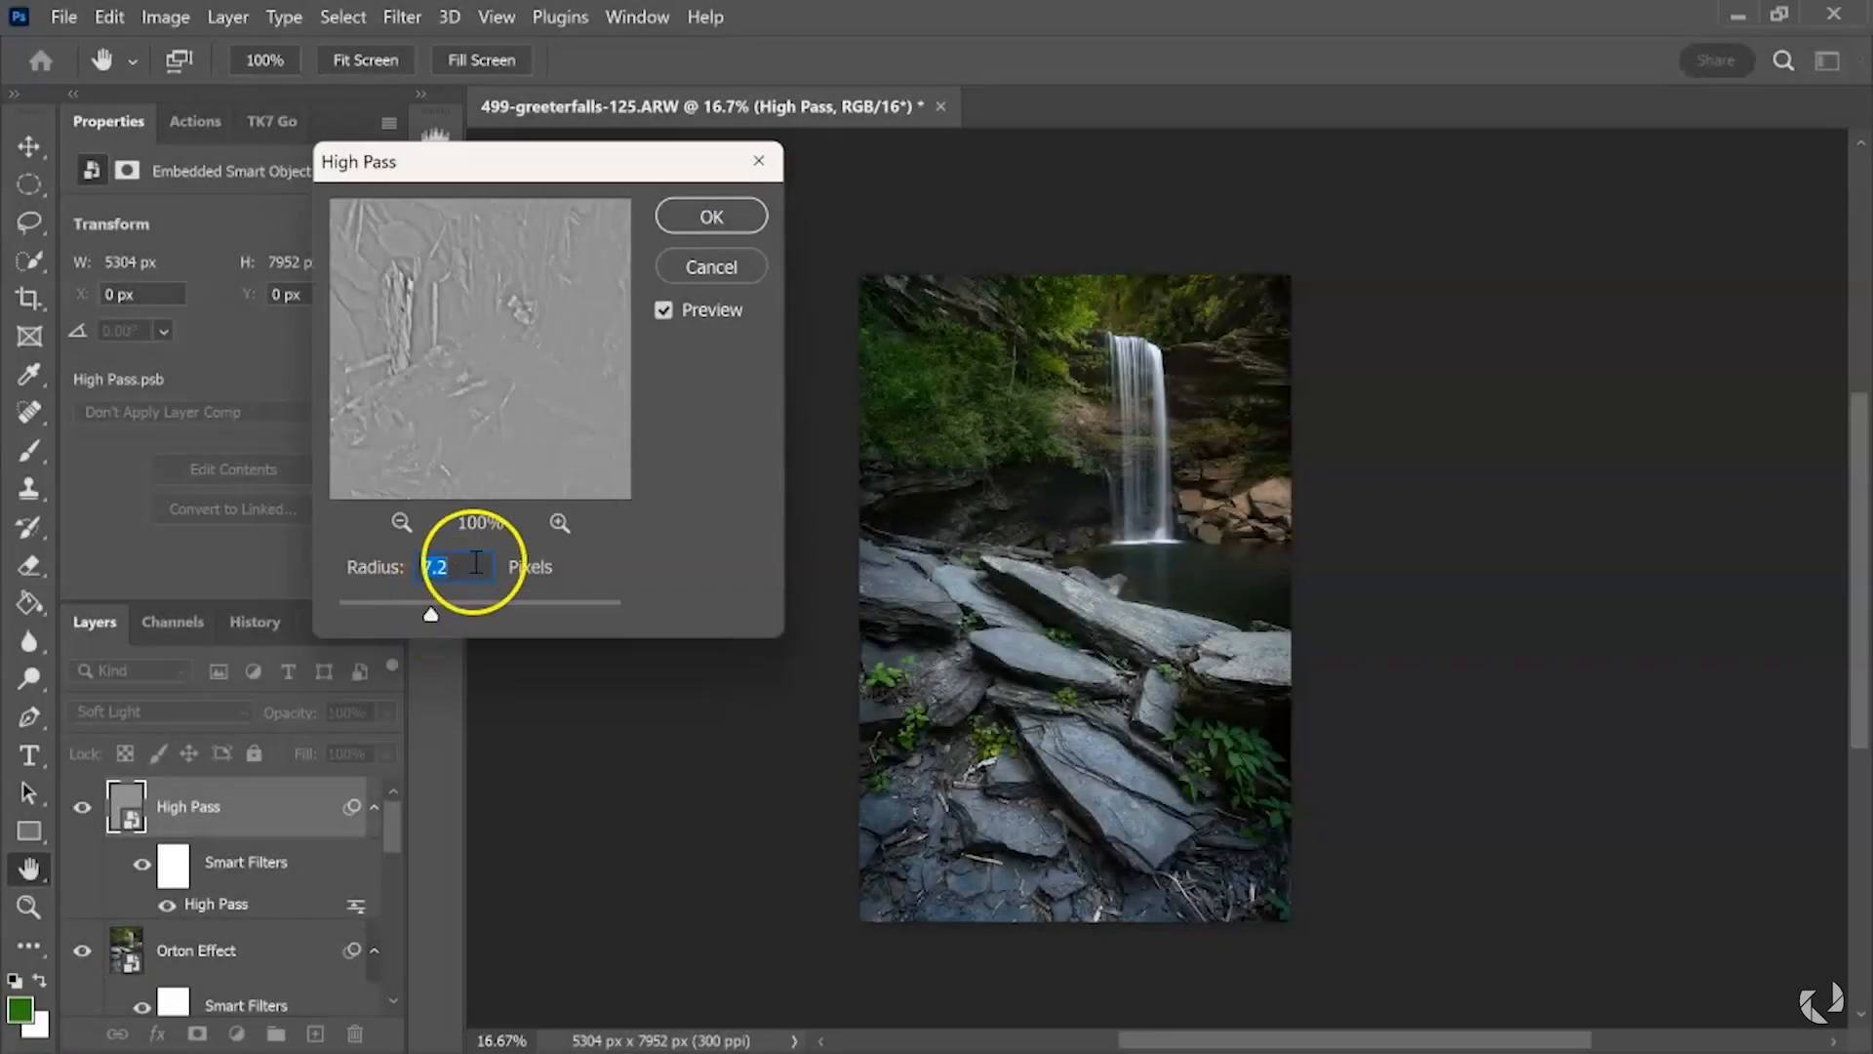
{"action": "left_click", "coordinate": [711, 216]}
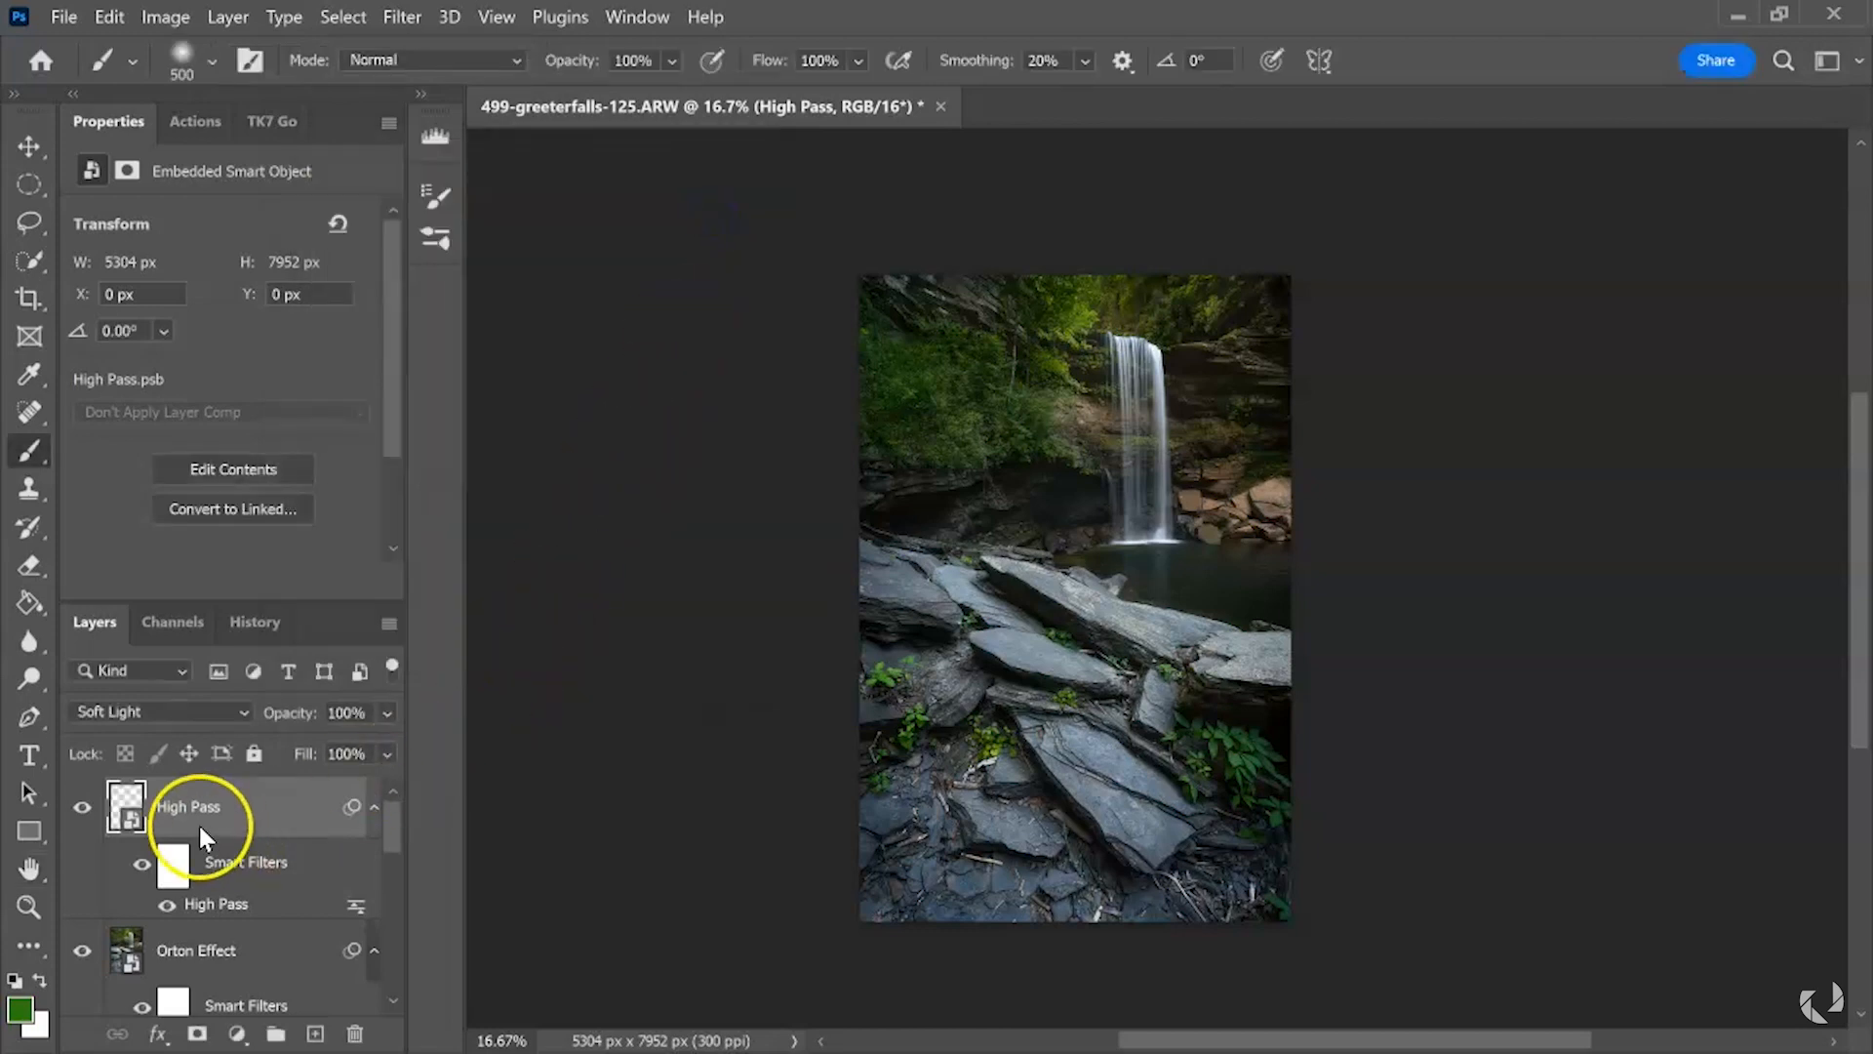
- Add a layer mask to the High Pass layer and invert it to black
{"action": "left_click", "coordinate": [197, 1032]}
{"action": "left_click", "coordinate": [240, 816]}
{"action": "left_click", "coordinate": [149, 548]}
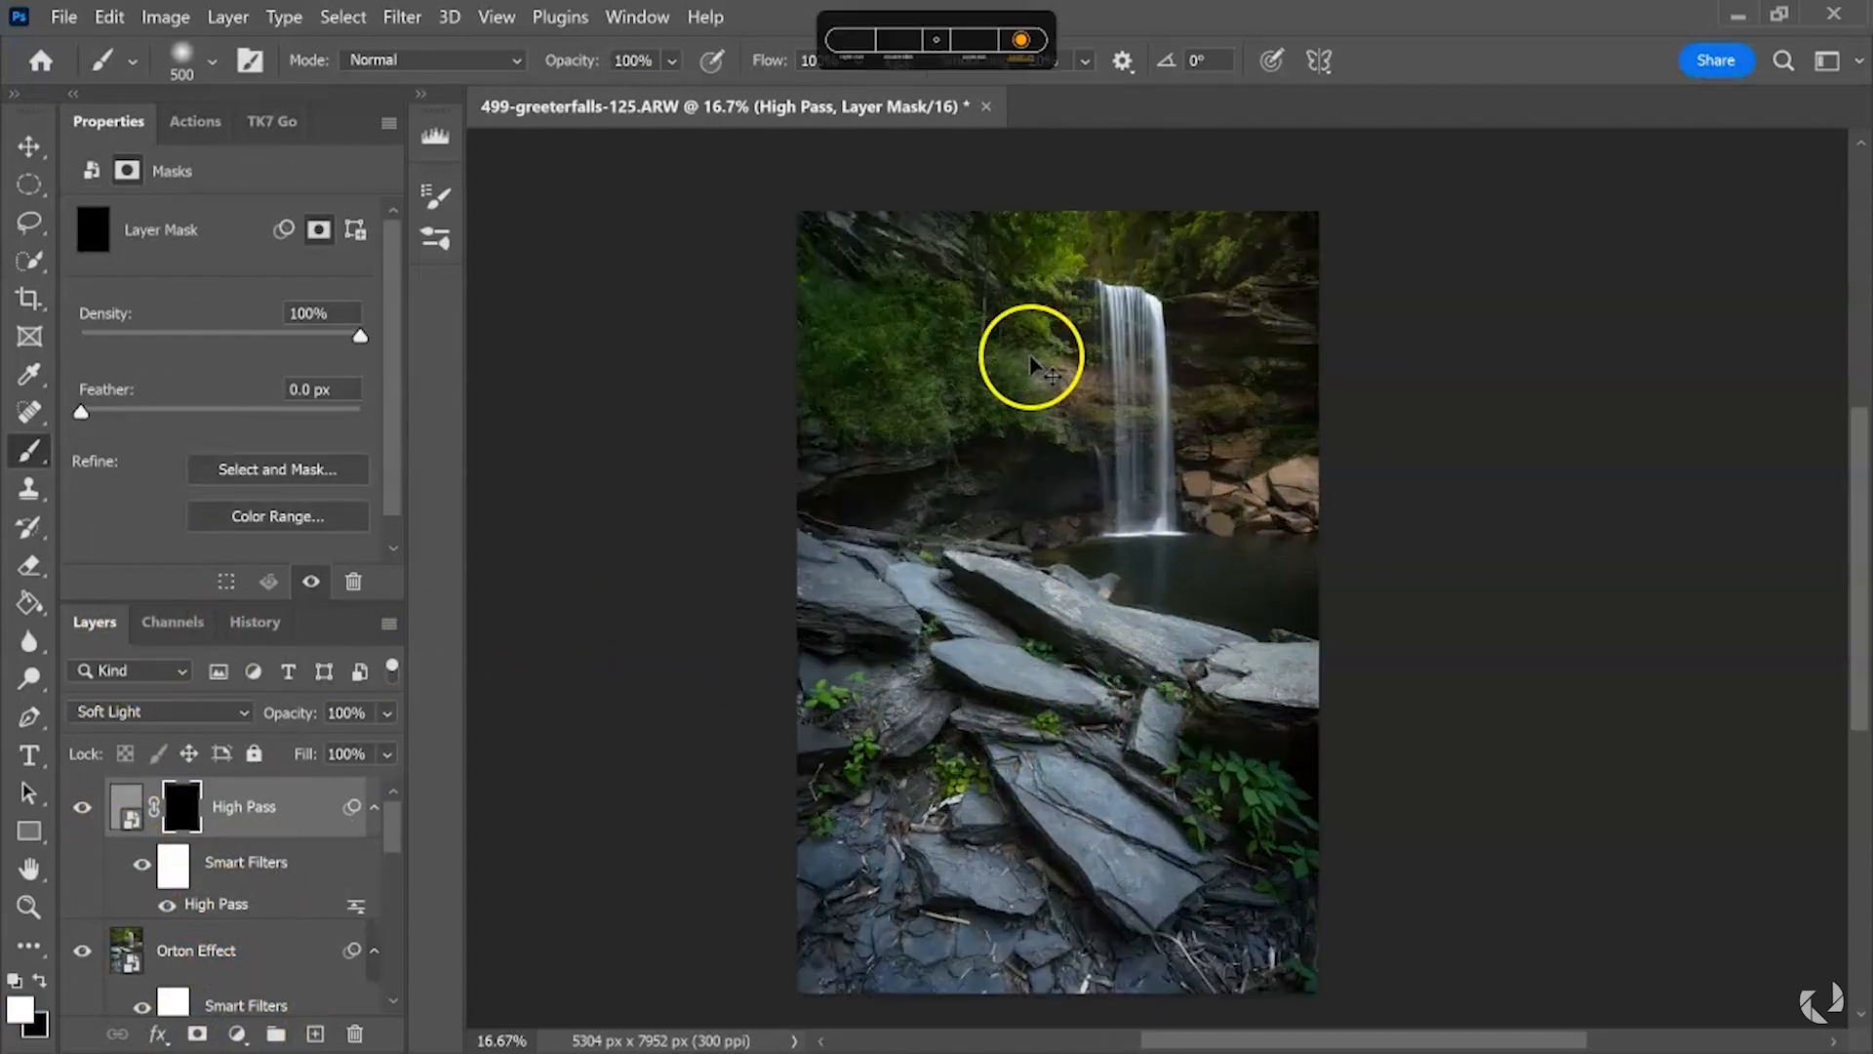
- Paint white on the High Pass mask over the foreground rock slabs with a soft brush of about 800 pixels
{"action": "key", "text": "ctrl+plus"}
{"action": "key", "text": "ctrl+plus"}
{"action": "mouse_move", "coordinate": [996, 466]}
{"action": "left_mouse_down"}
{"action": "mouse_move", "coordinate": [1007, 424]}
{"action": "mouse_move", "coordinate": [1009, 505]}
{"action": "left_mouse_up"}
{"action": "key", "text": "bracketright"}
{"action": "key", "text": "bracketright"}
{"action": "key", "text": "bracketright"}
{"action": "key", "text": "bracketright"}
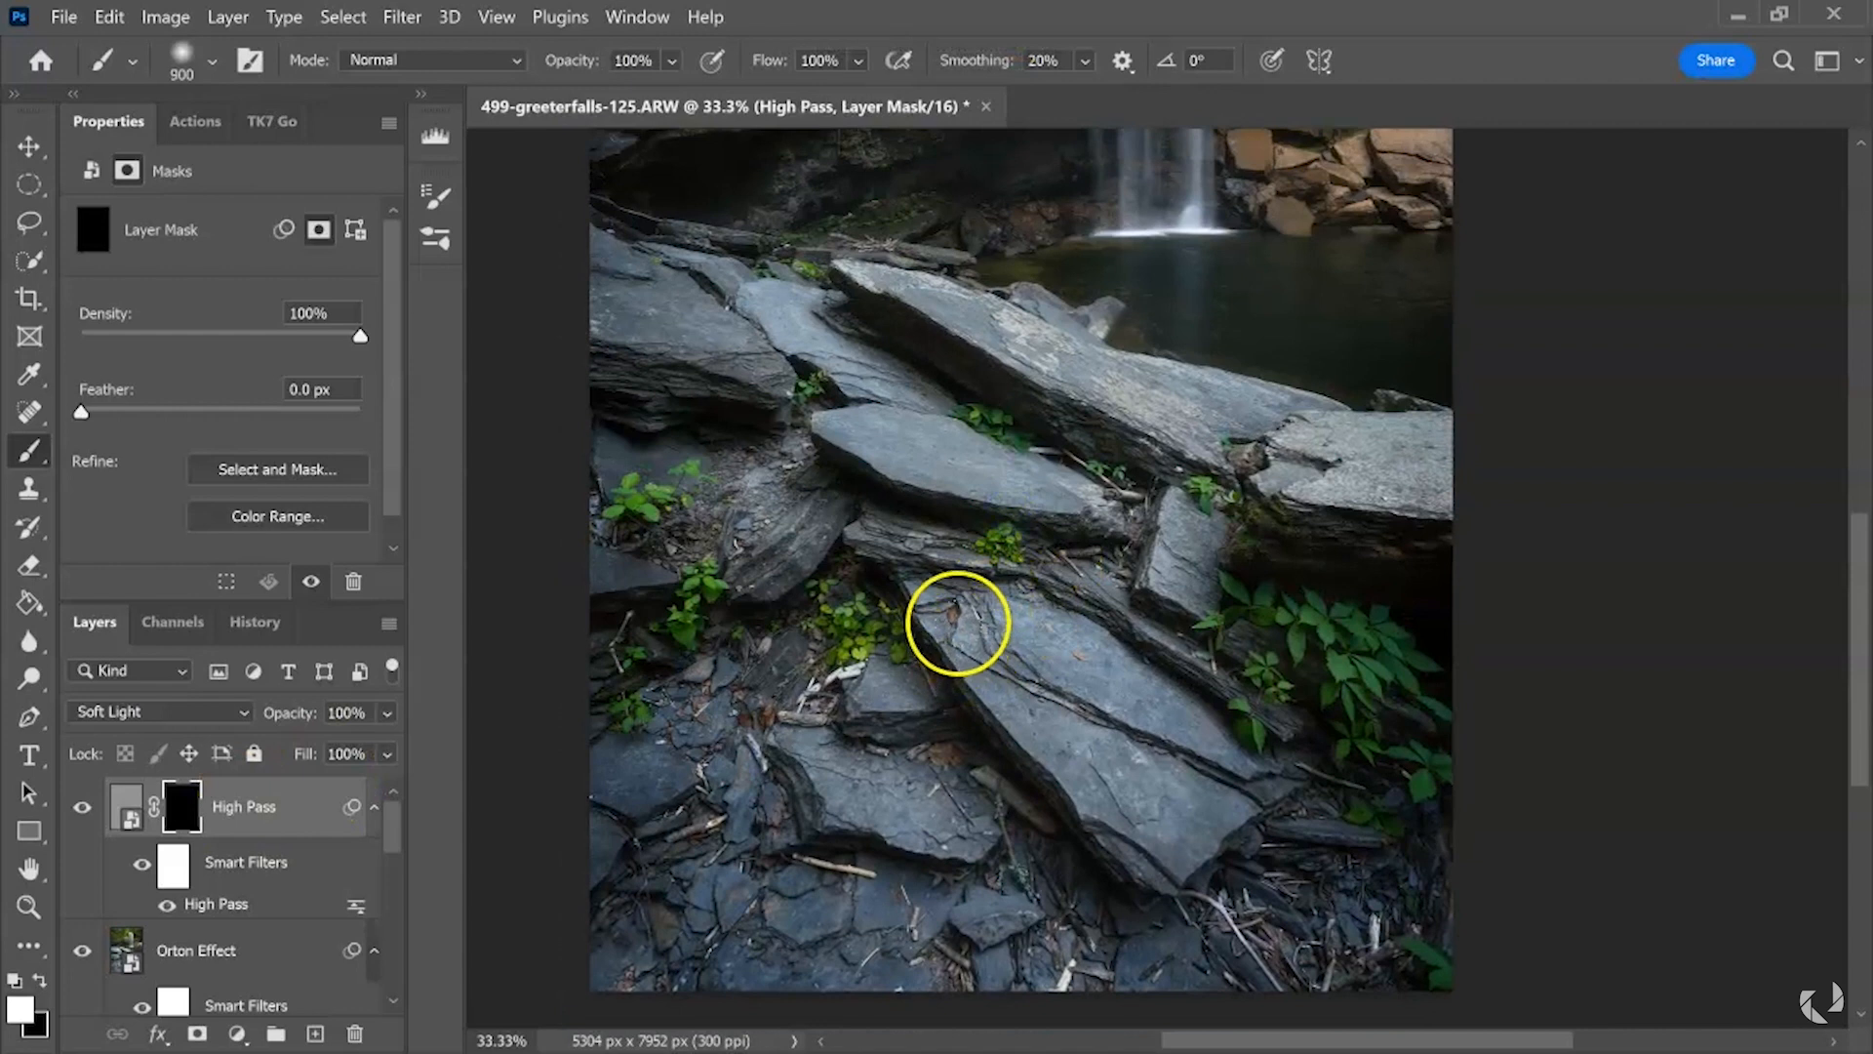
{"action": "left_click_drag", "start_coordinate": [1167, 746], "coordinate": [880, 557]}
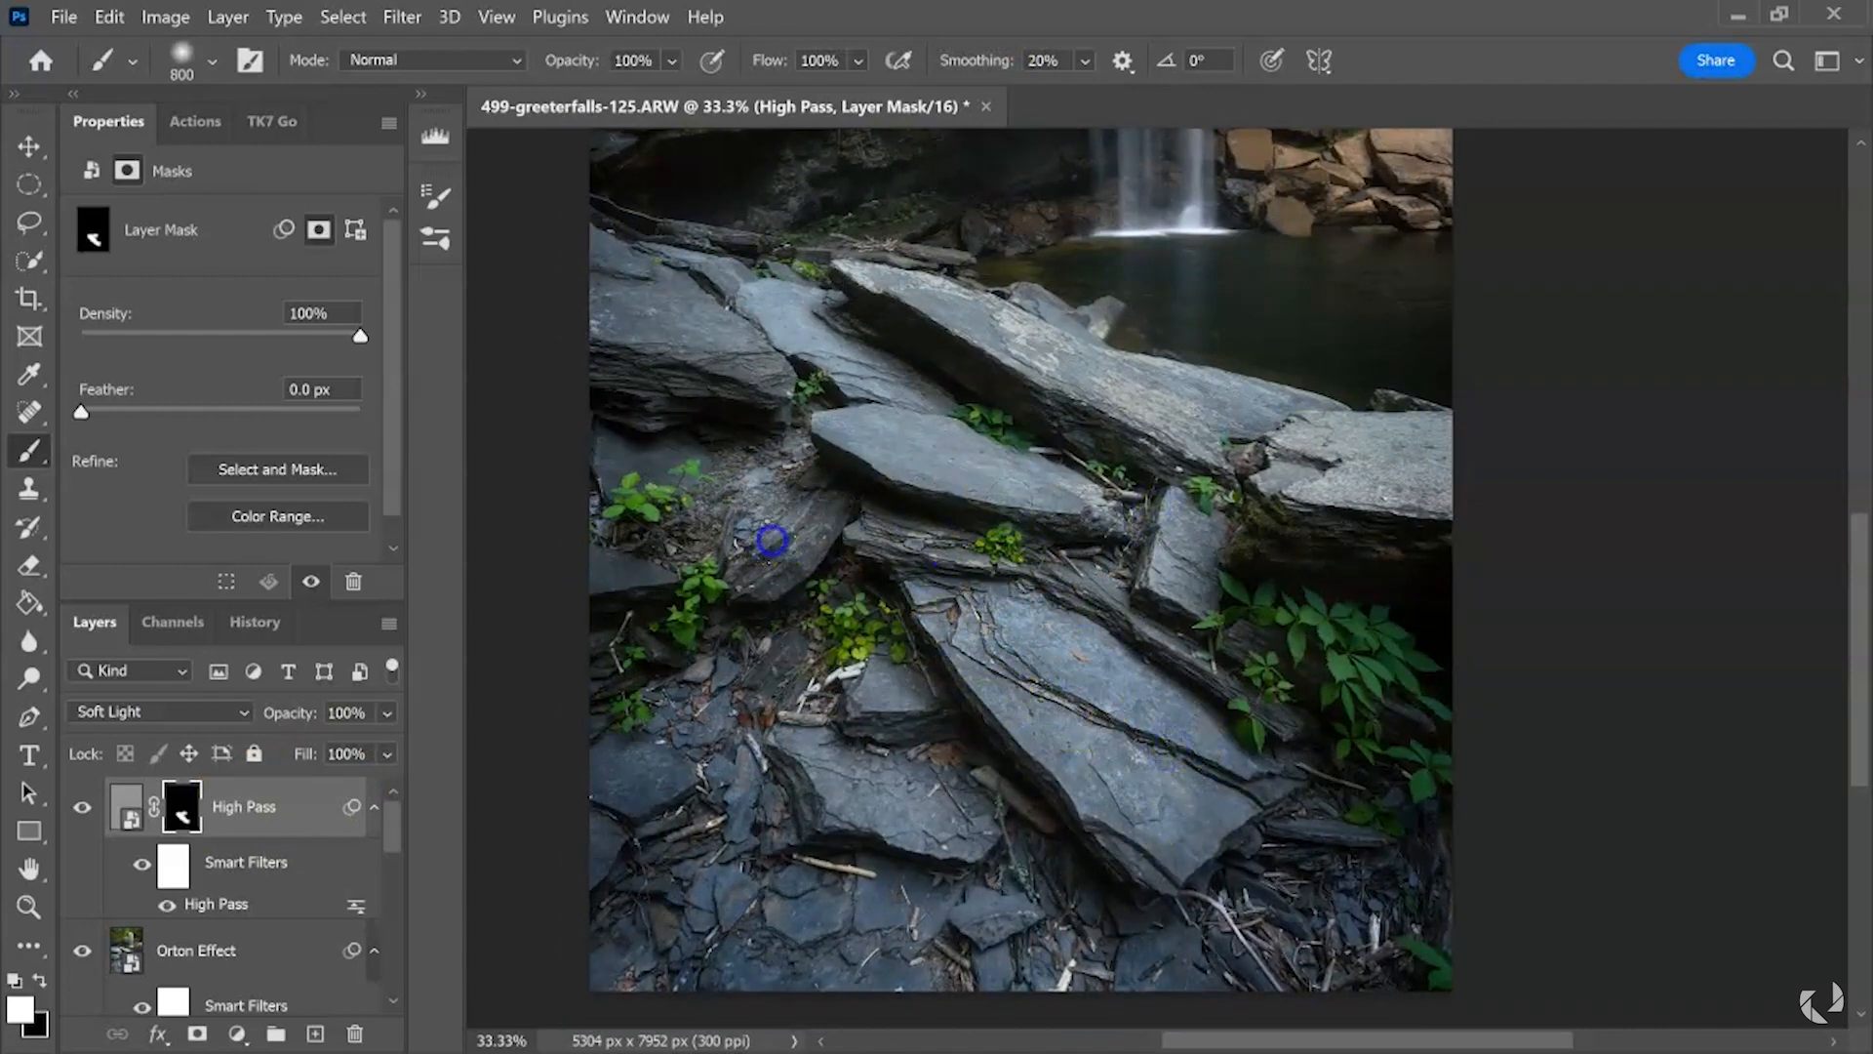
{"action": "left_click_drag", "start_coordinate": [904, 795], "coordinate": [823, 775]}
{"action": "left_click_drag", "start_coordinate": [743, 847], "coordinate": [781, 782]}
{"action": "left_click_drag", "start_coordinate": [842, 365], "coordinate": [885, 398]}
{"action": "left_click_drag", "start_coordinate": [756, 366], "coordinate": [956, 380]}
{"action": "left_click_drag", "start_coordinate": [836, 360], "coordinate": [862, 342]}
{"action": "left_click_drag", "start_coordinate": [1226, 477], "coordinate": [1271, 492]}
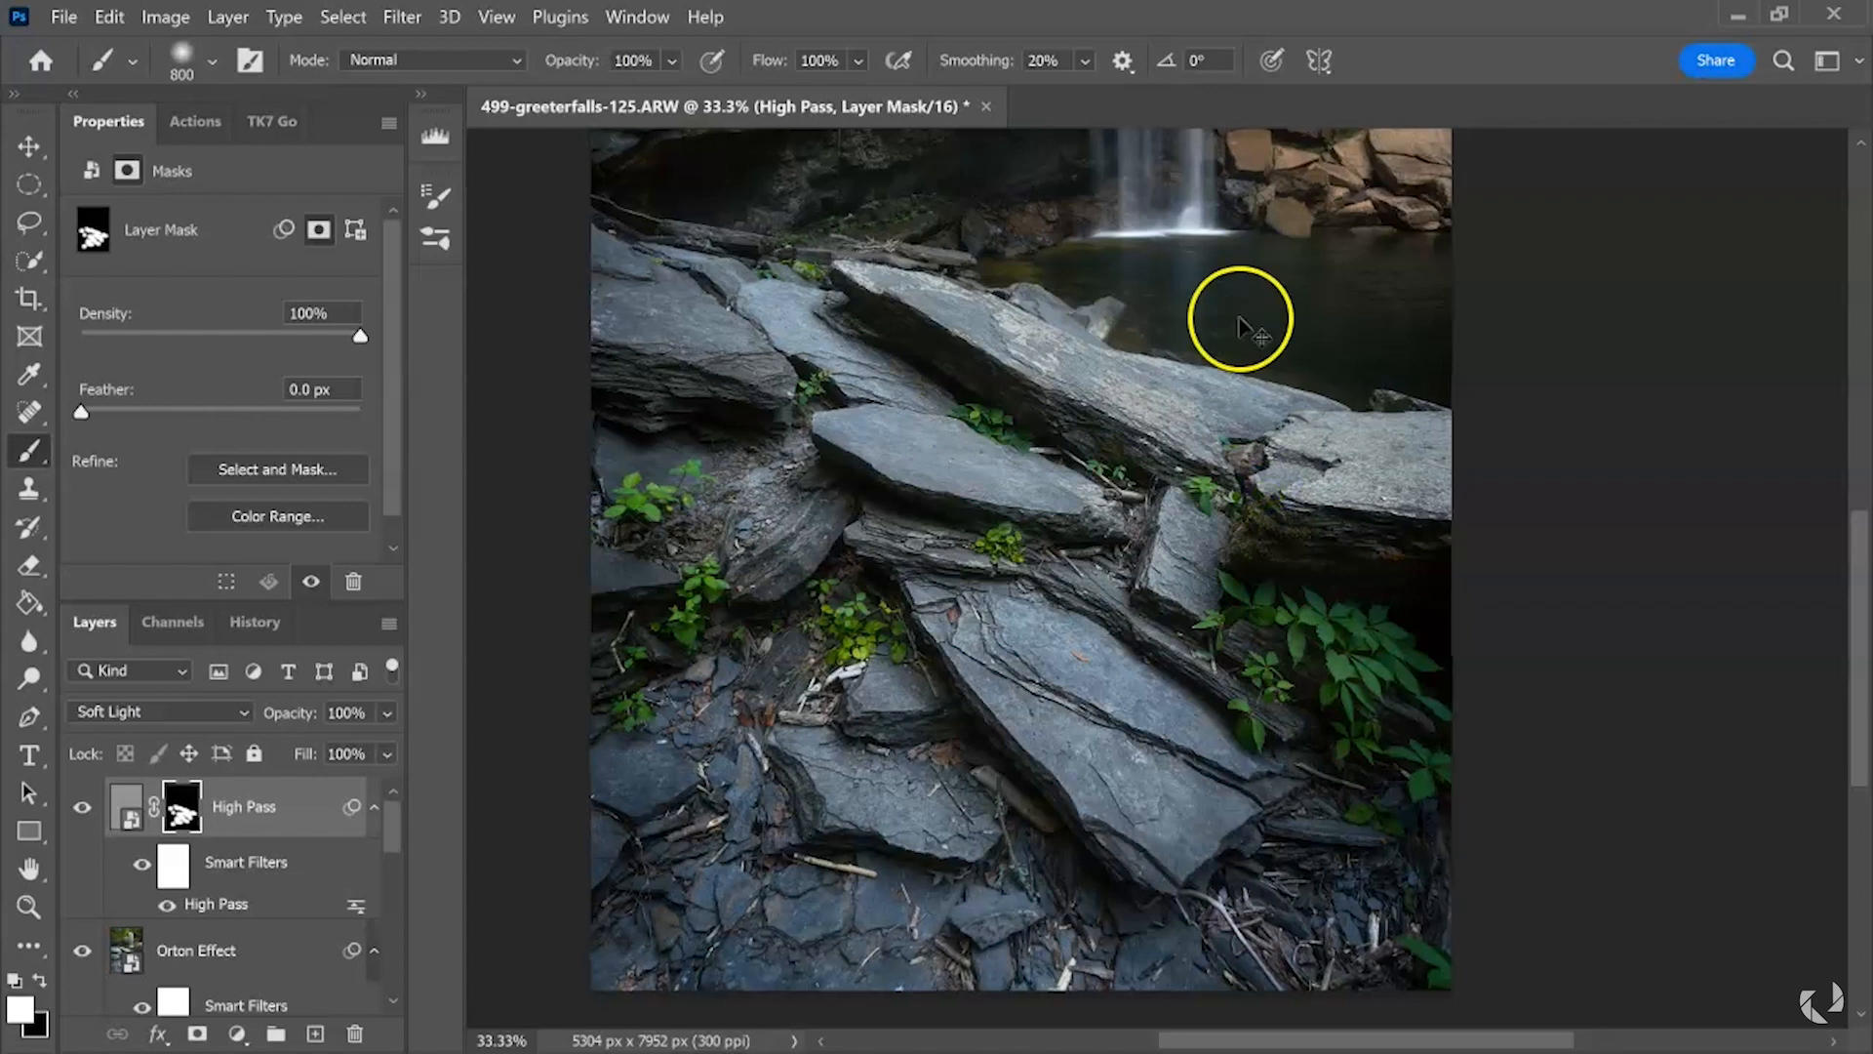
- Lower the High Pass layer's opacity to 61% and compare the photo with and without the masked sharpening
{"action": "scroll", "coordinate": [1244, 327], "scroll_direction": "down", "scroll_amount": 1}
{"action": "mouse_move", "coordinate": [1095, 515]}
{"action": "left_mouse_down"}
{"action": "mouse_move", "coordinate": [1045, 661]}
{"action": "mouse_move", "coordinate": [1067, 627]}
{"action": "left_mouse_up"}
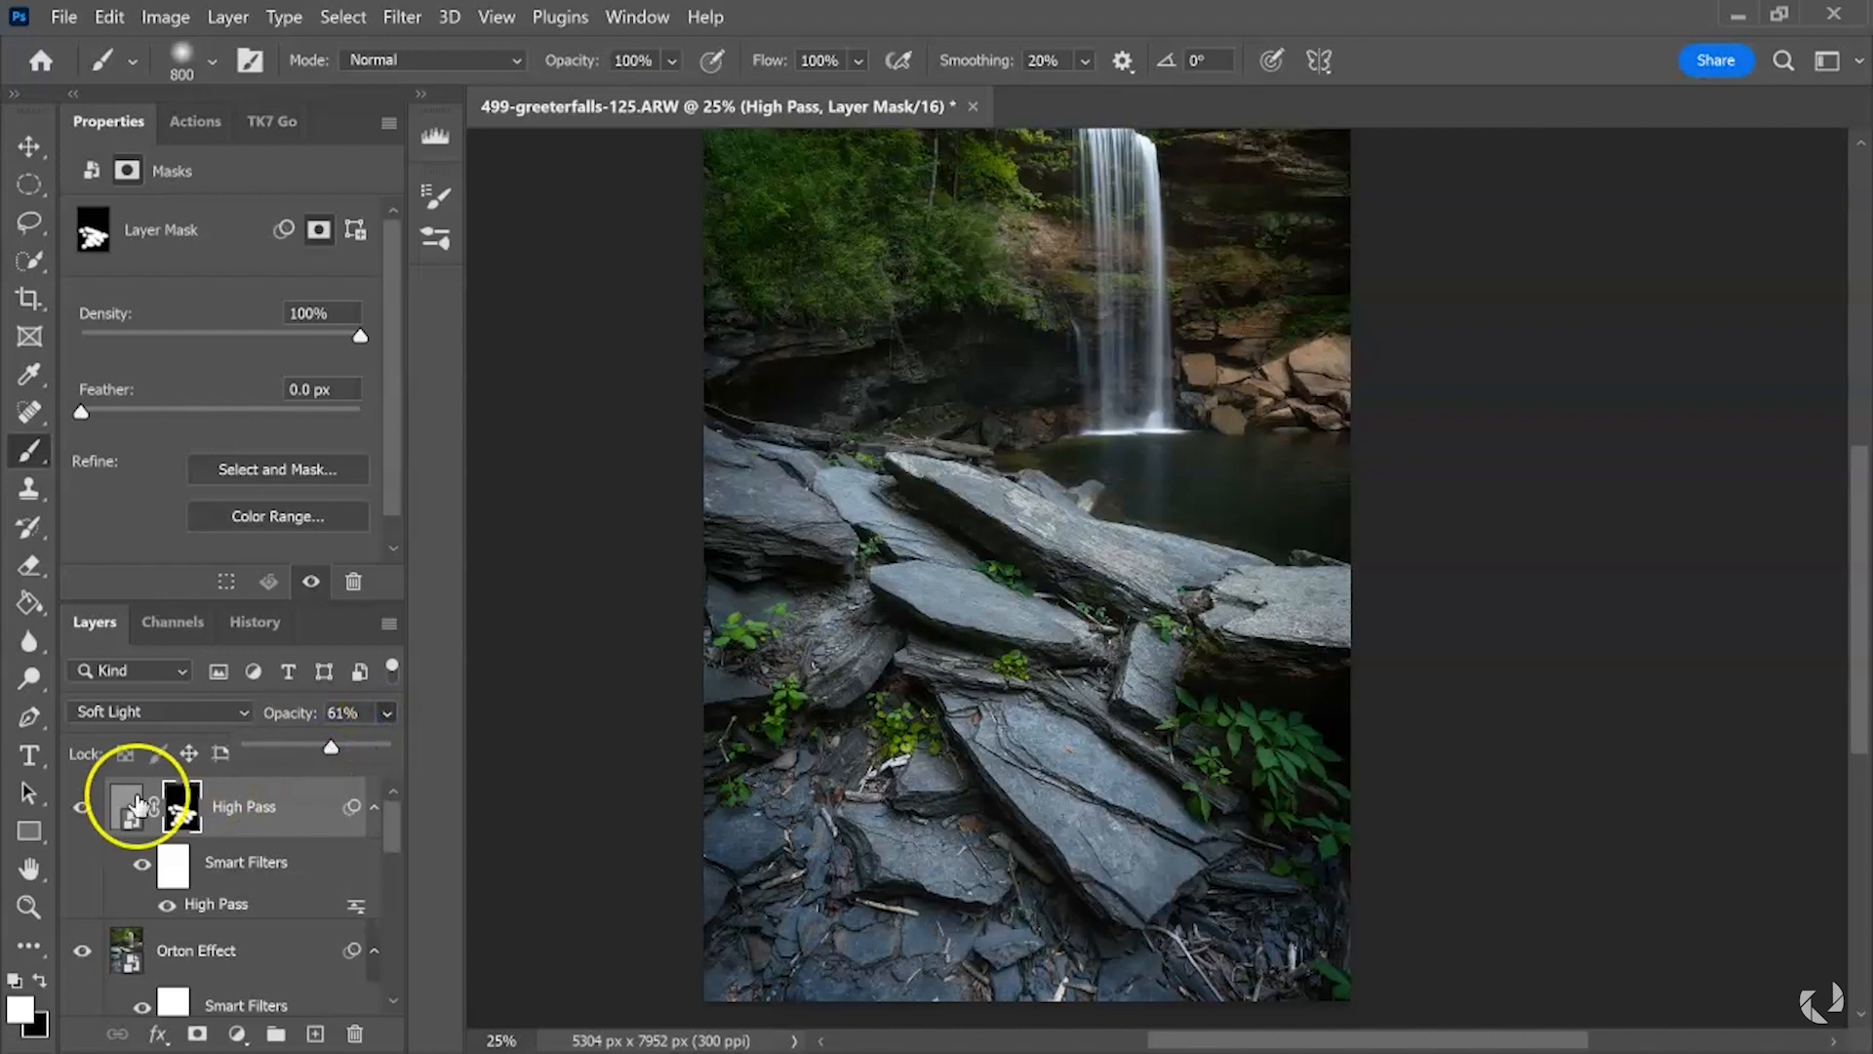
{"action": "left_click", "coordinate": [81, 808]}
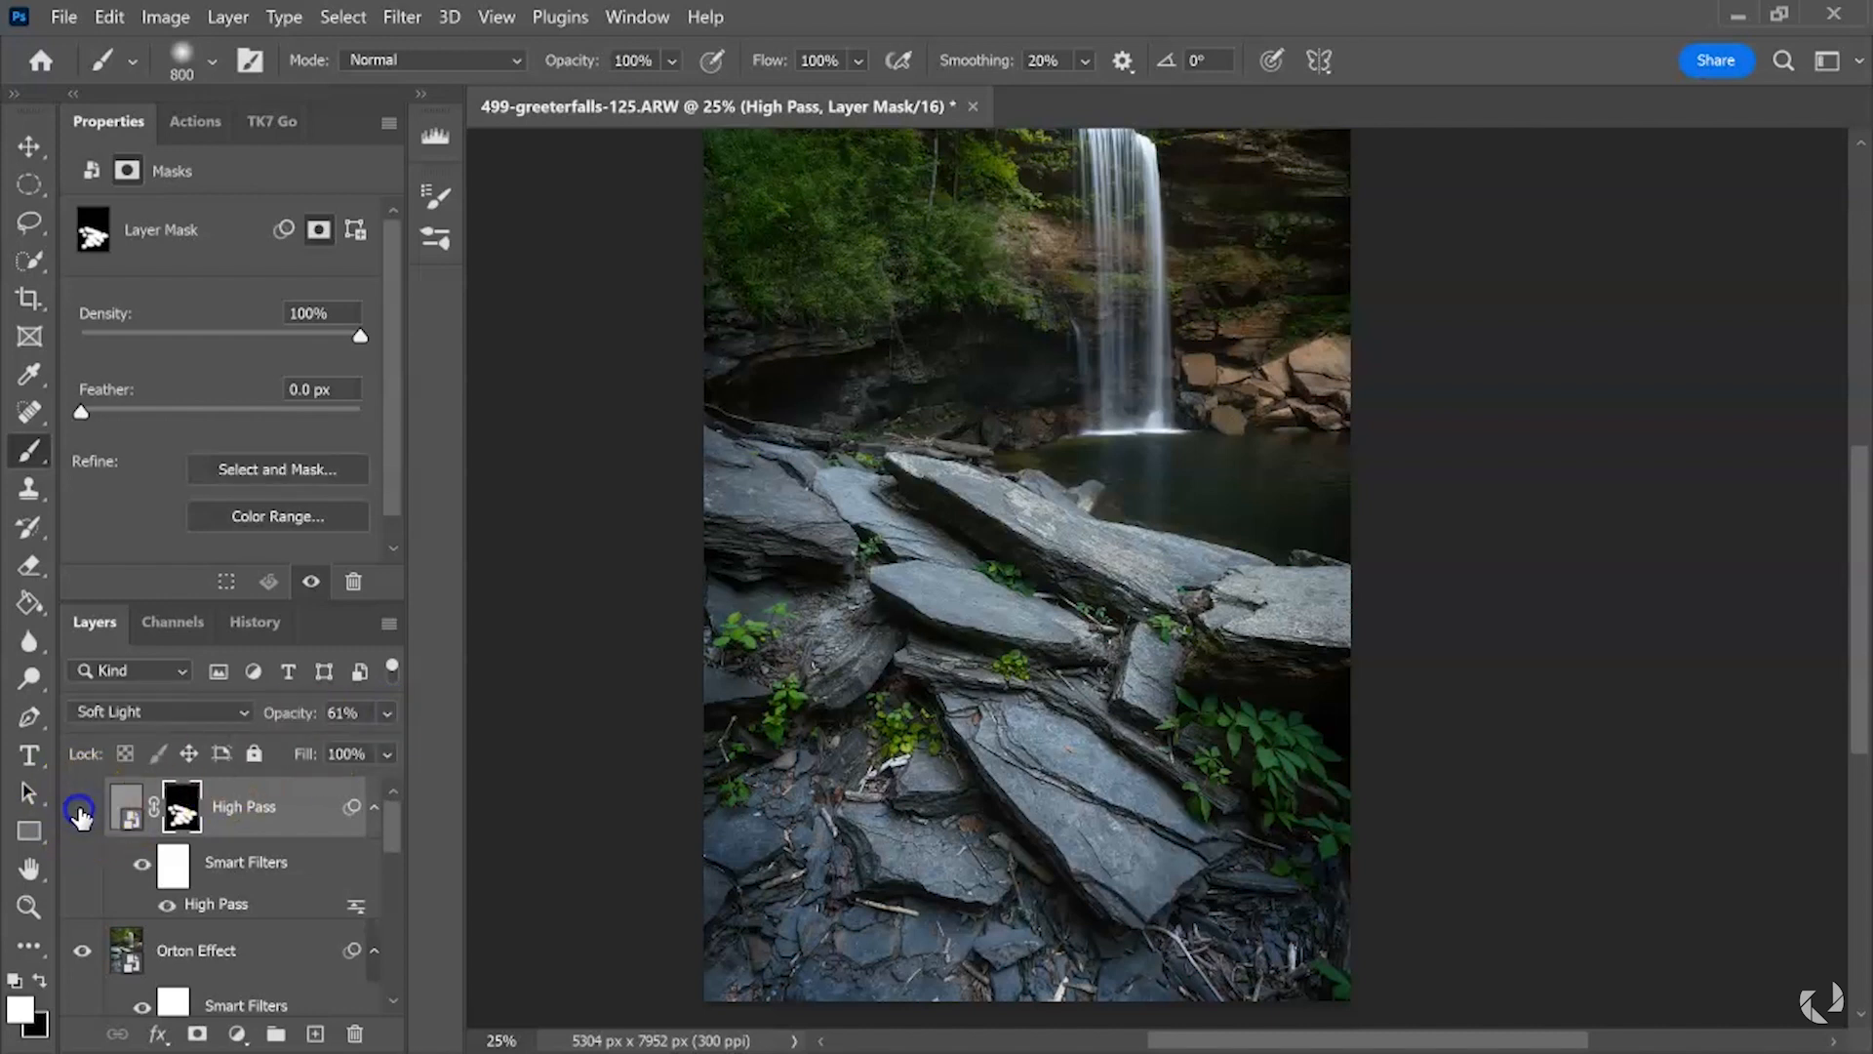
{"action": "left_click", "coordinate": [83, 810]}
{"action": "key", "text": "ctrl+minus"}
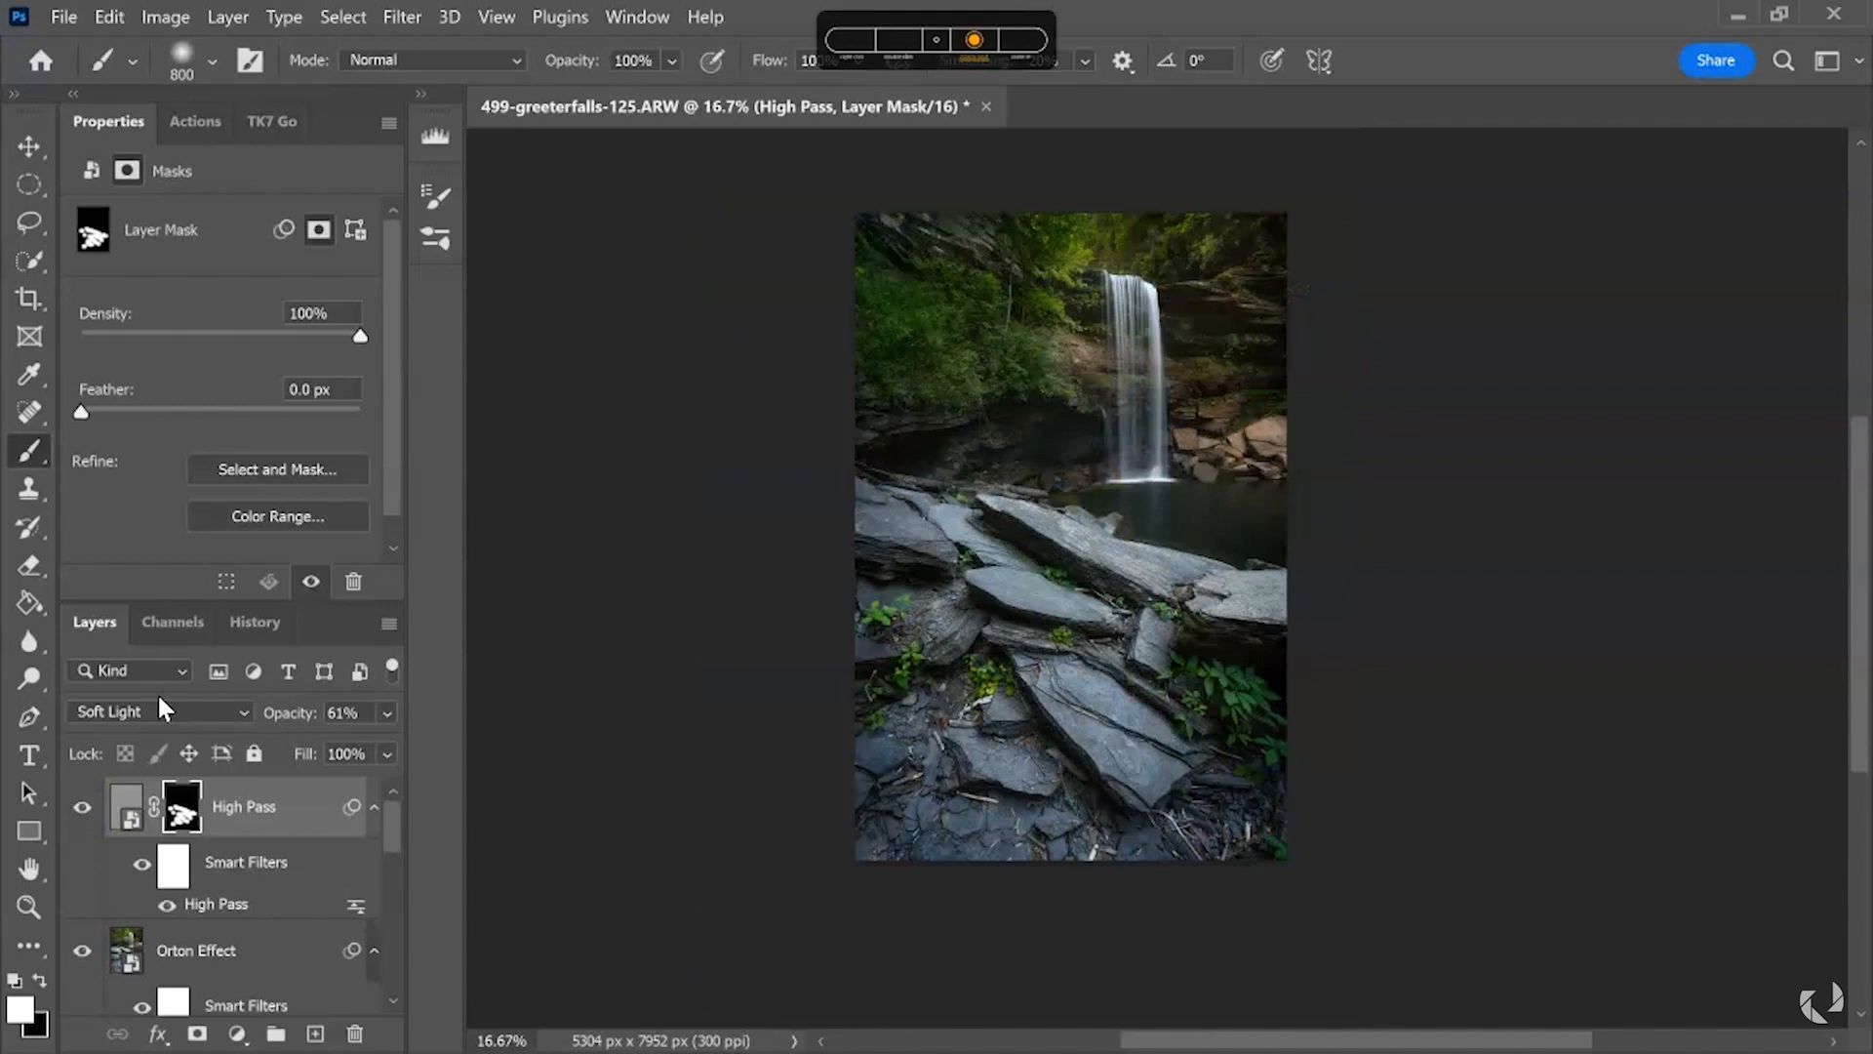
{"action": "key", "text": "ctrl+plus"}
{"action": "key", "text": "ctrl+minus"}
{"action": "mouse_move", "coordinate": [978, 585]}
{"action": "left_mouse_down"}
{"action": "mouse_move", "coordinate": [1016, 536]}
{"action": "mouse_move", "coordinate": [1031, 574]}
{"action": "left_mouse_up"}
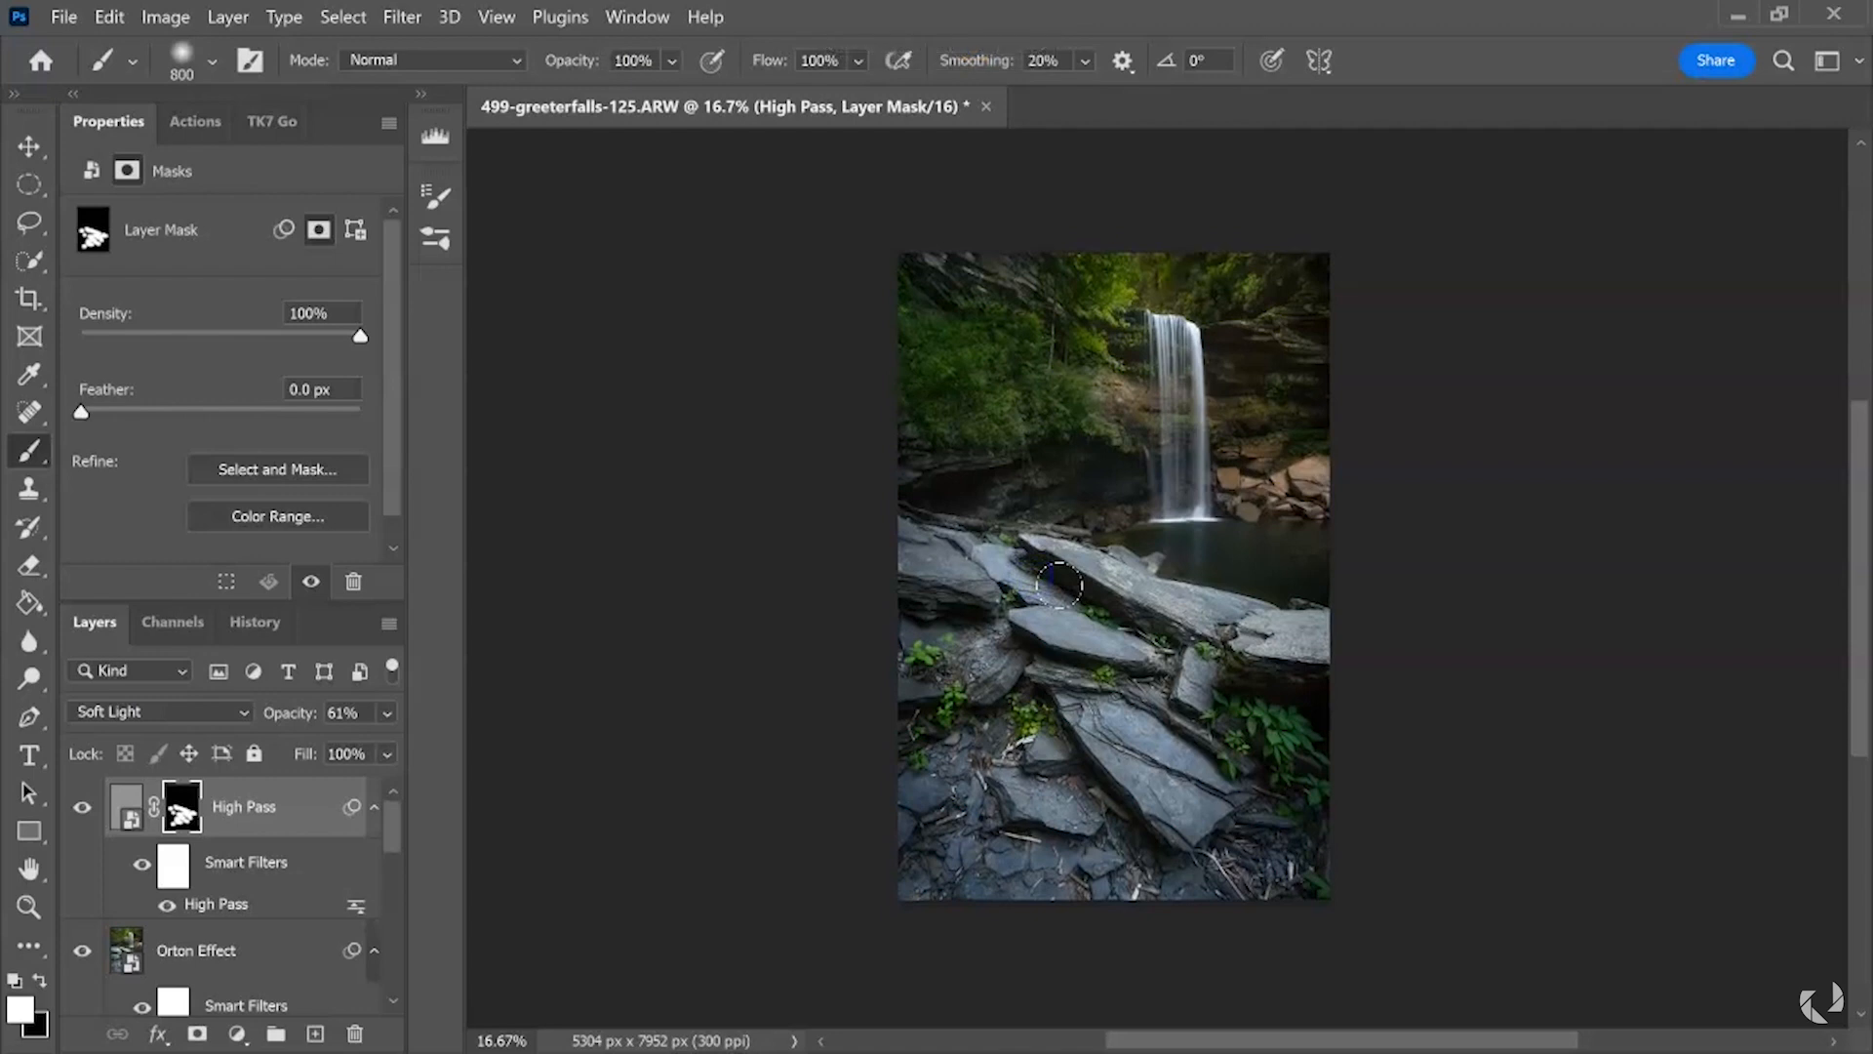
- Add a new layer above High Pass and heal away the stray leaves along the photo's right edge with a 200-pixel Spot Healing Brush
{"action": "key", "text": "ctrl+plus"}
{"action": "key", "text": "ctrl+plus"}
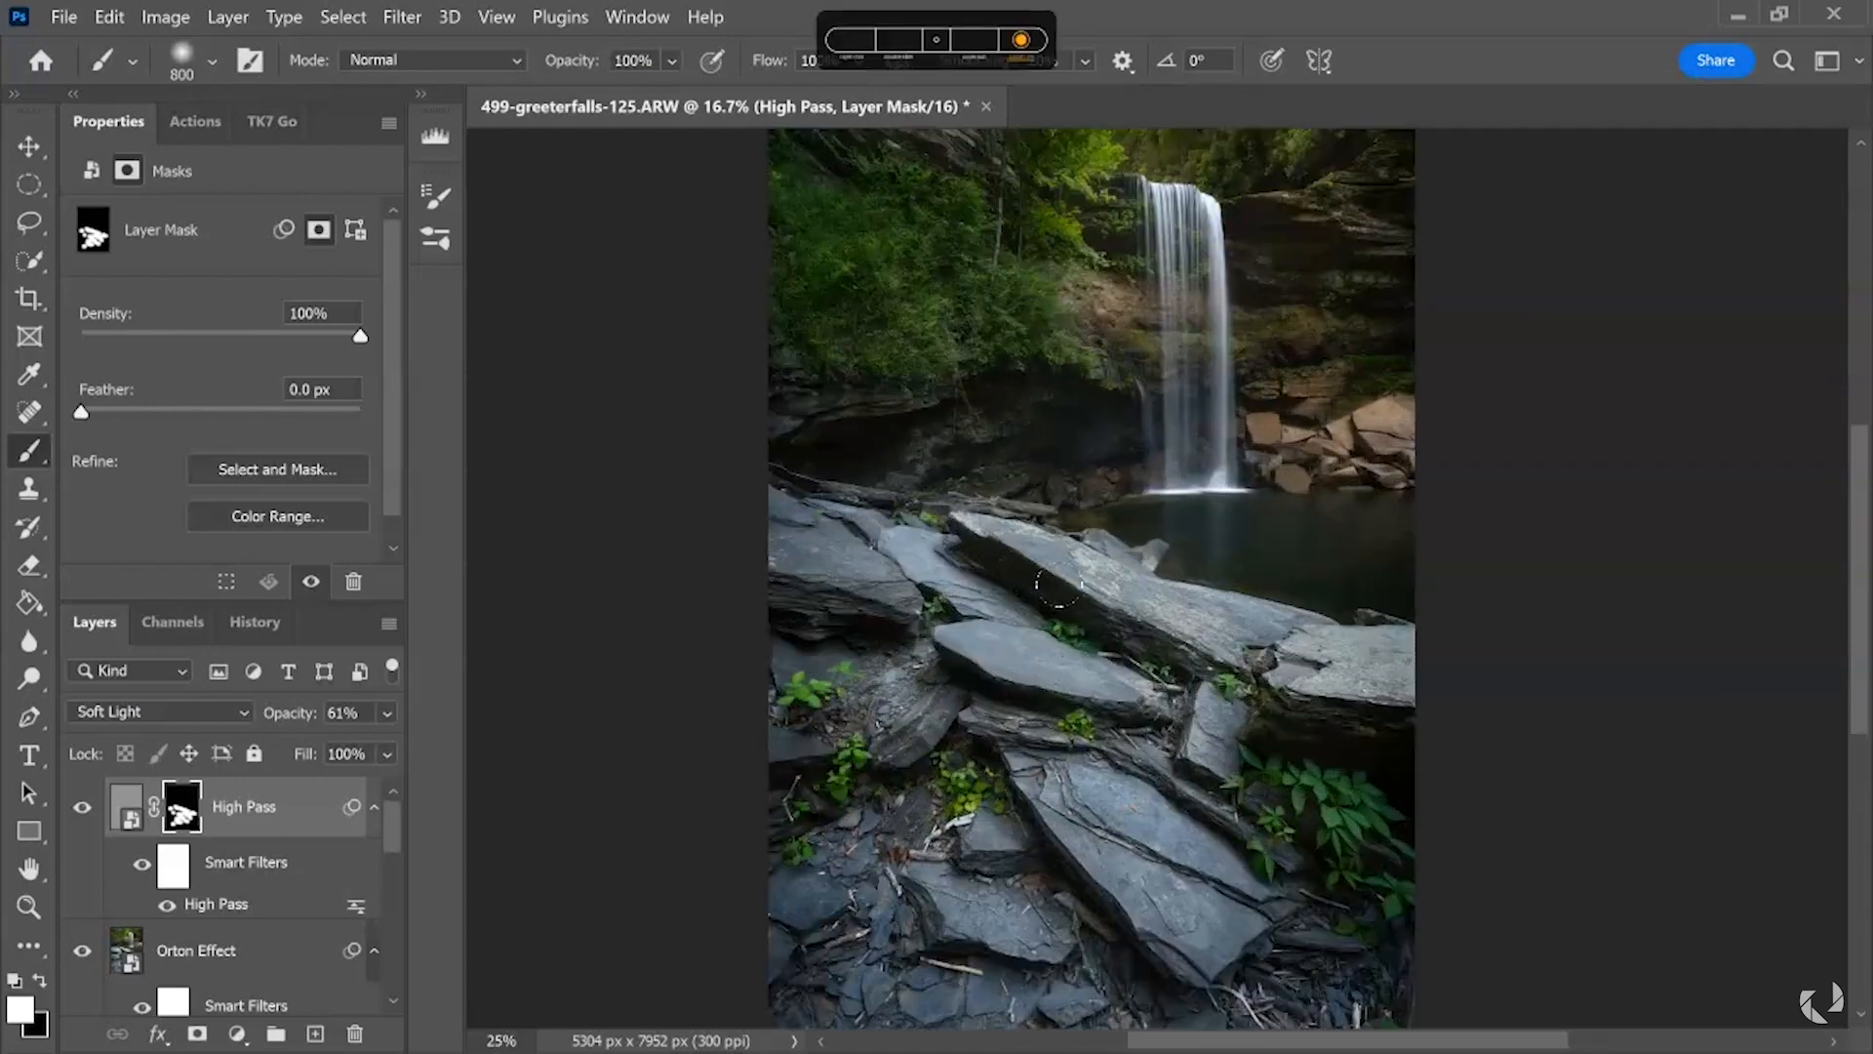
{"action": "key", "text": "ctrl+plus"}
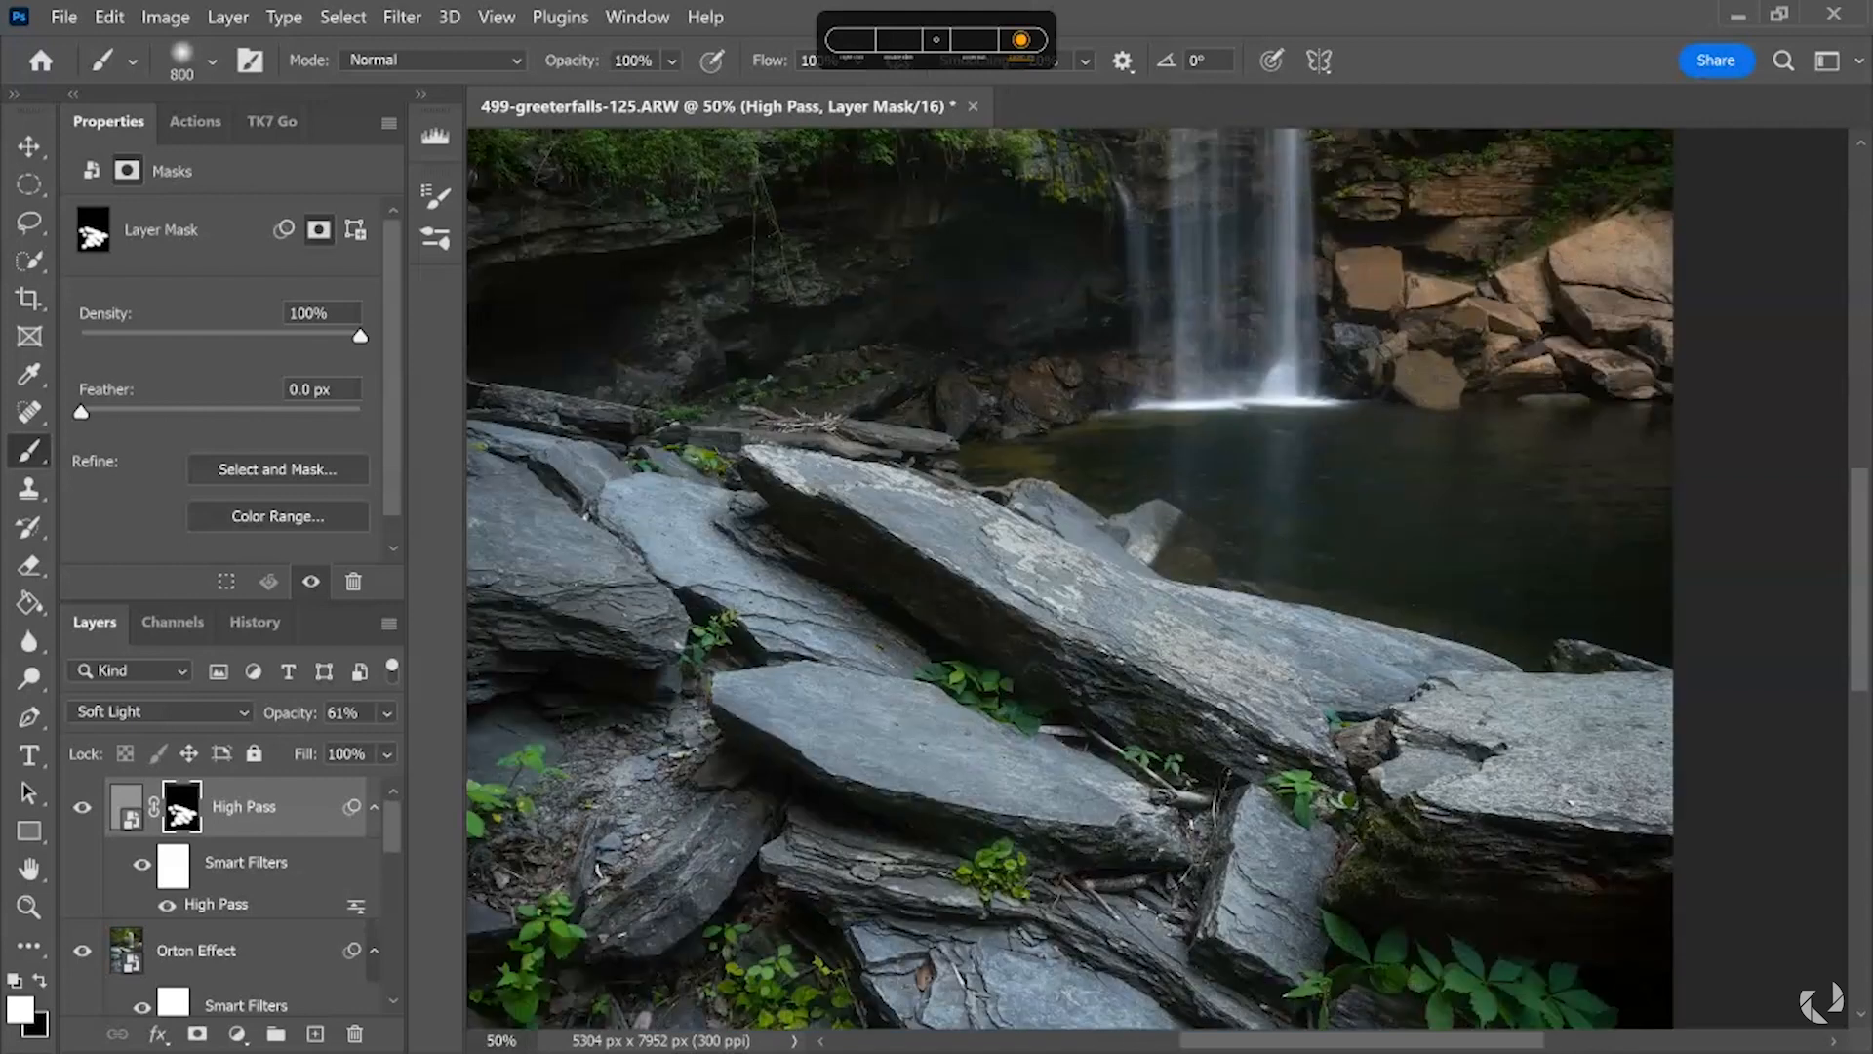
{"action": "left_click_drag", "start_coordinate": [1146, 704], "coordinate": [829, 372]}
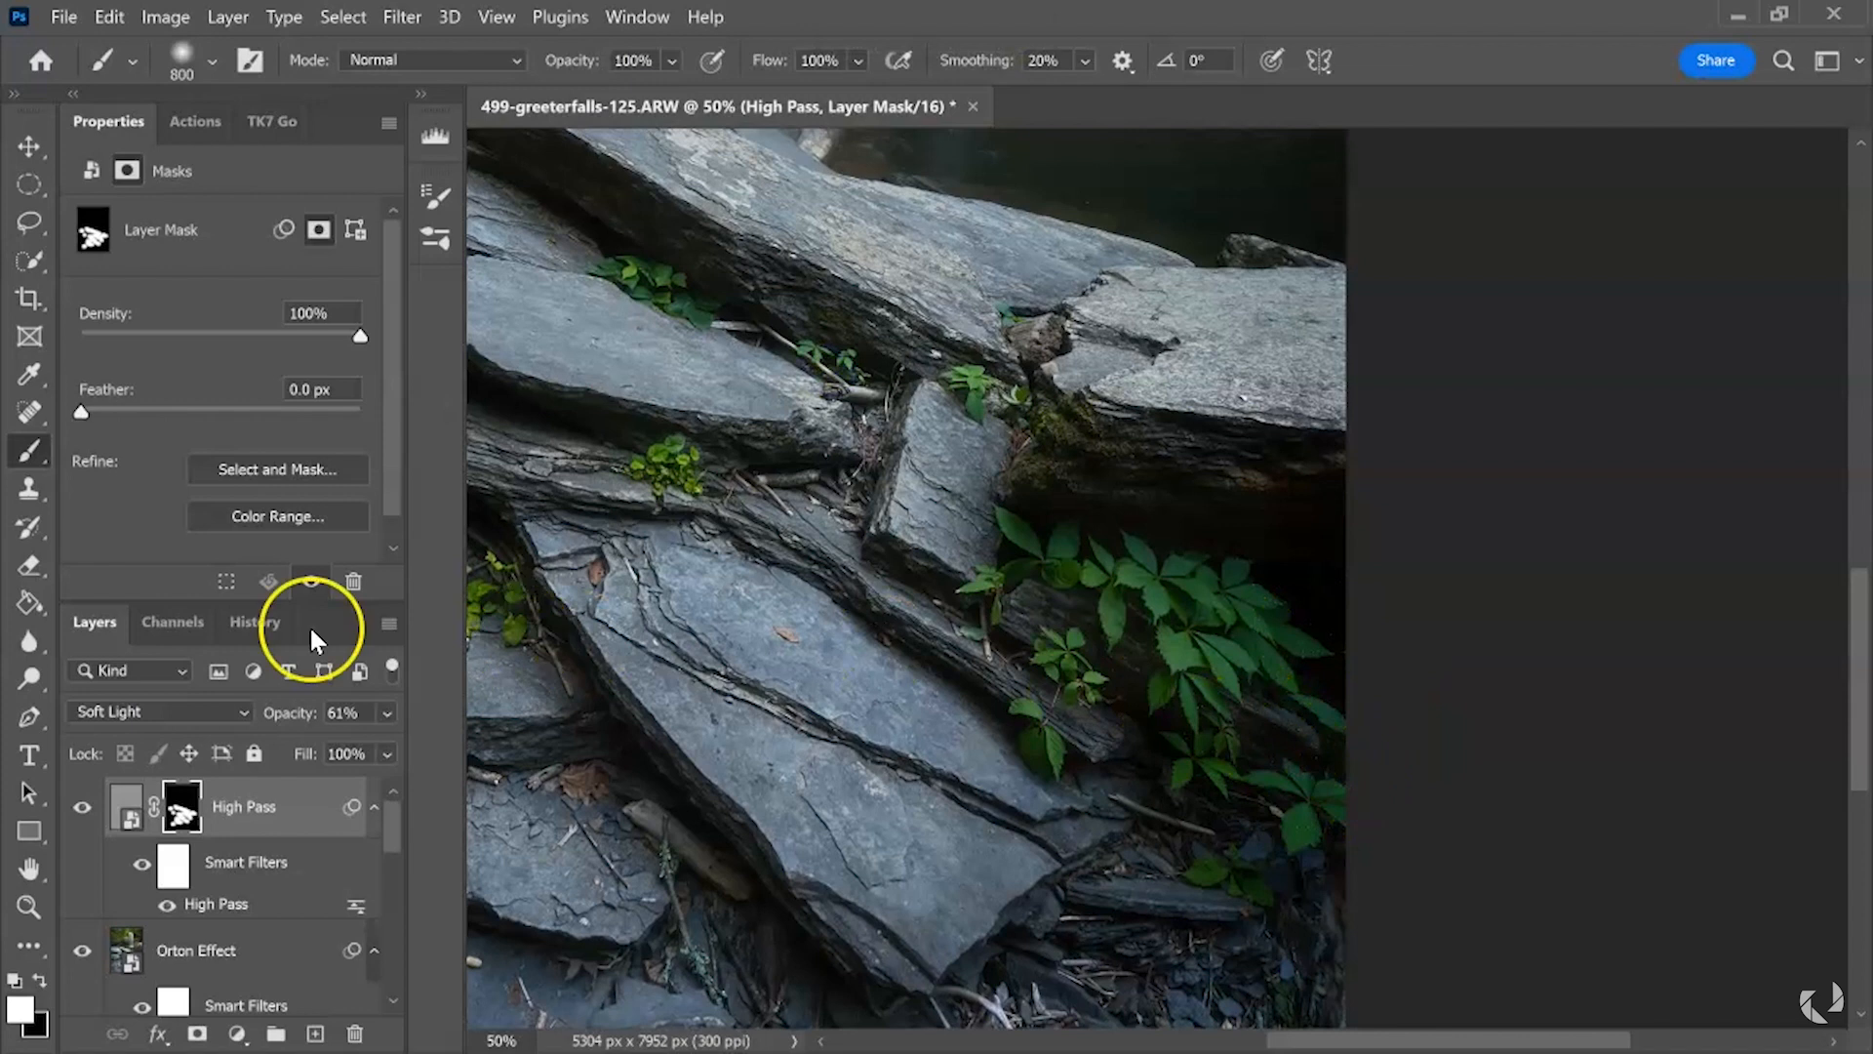
{"action": "left_click", "coordinate": [314, 1033]}
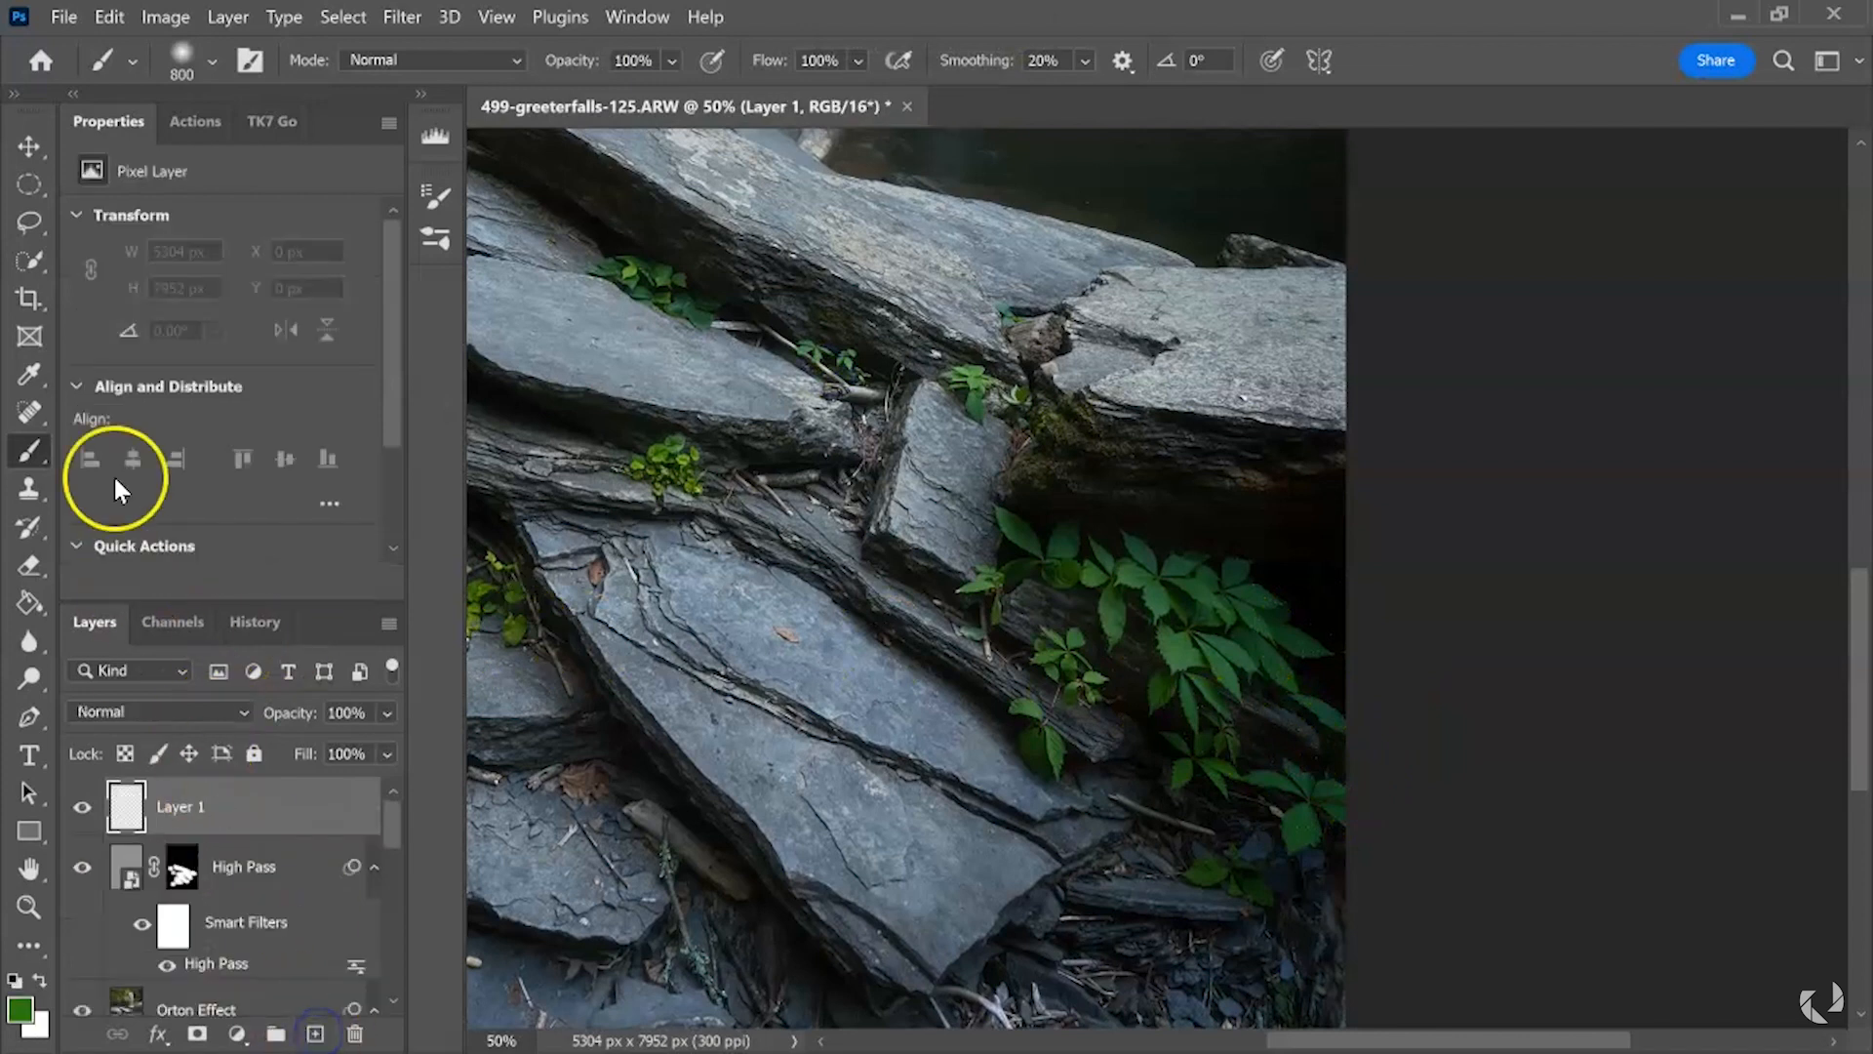
{"action": "left_click", "coordinate": [30, 414]}
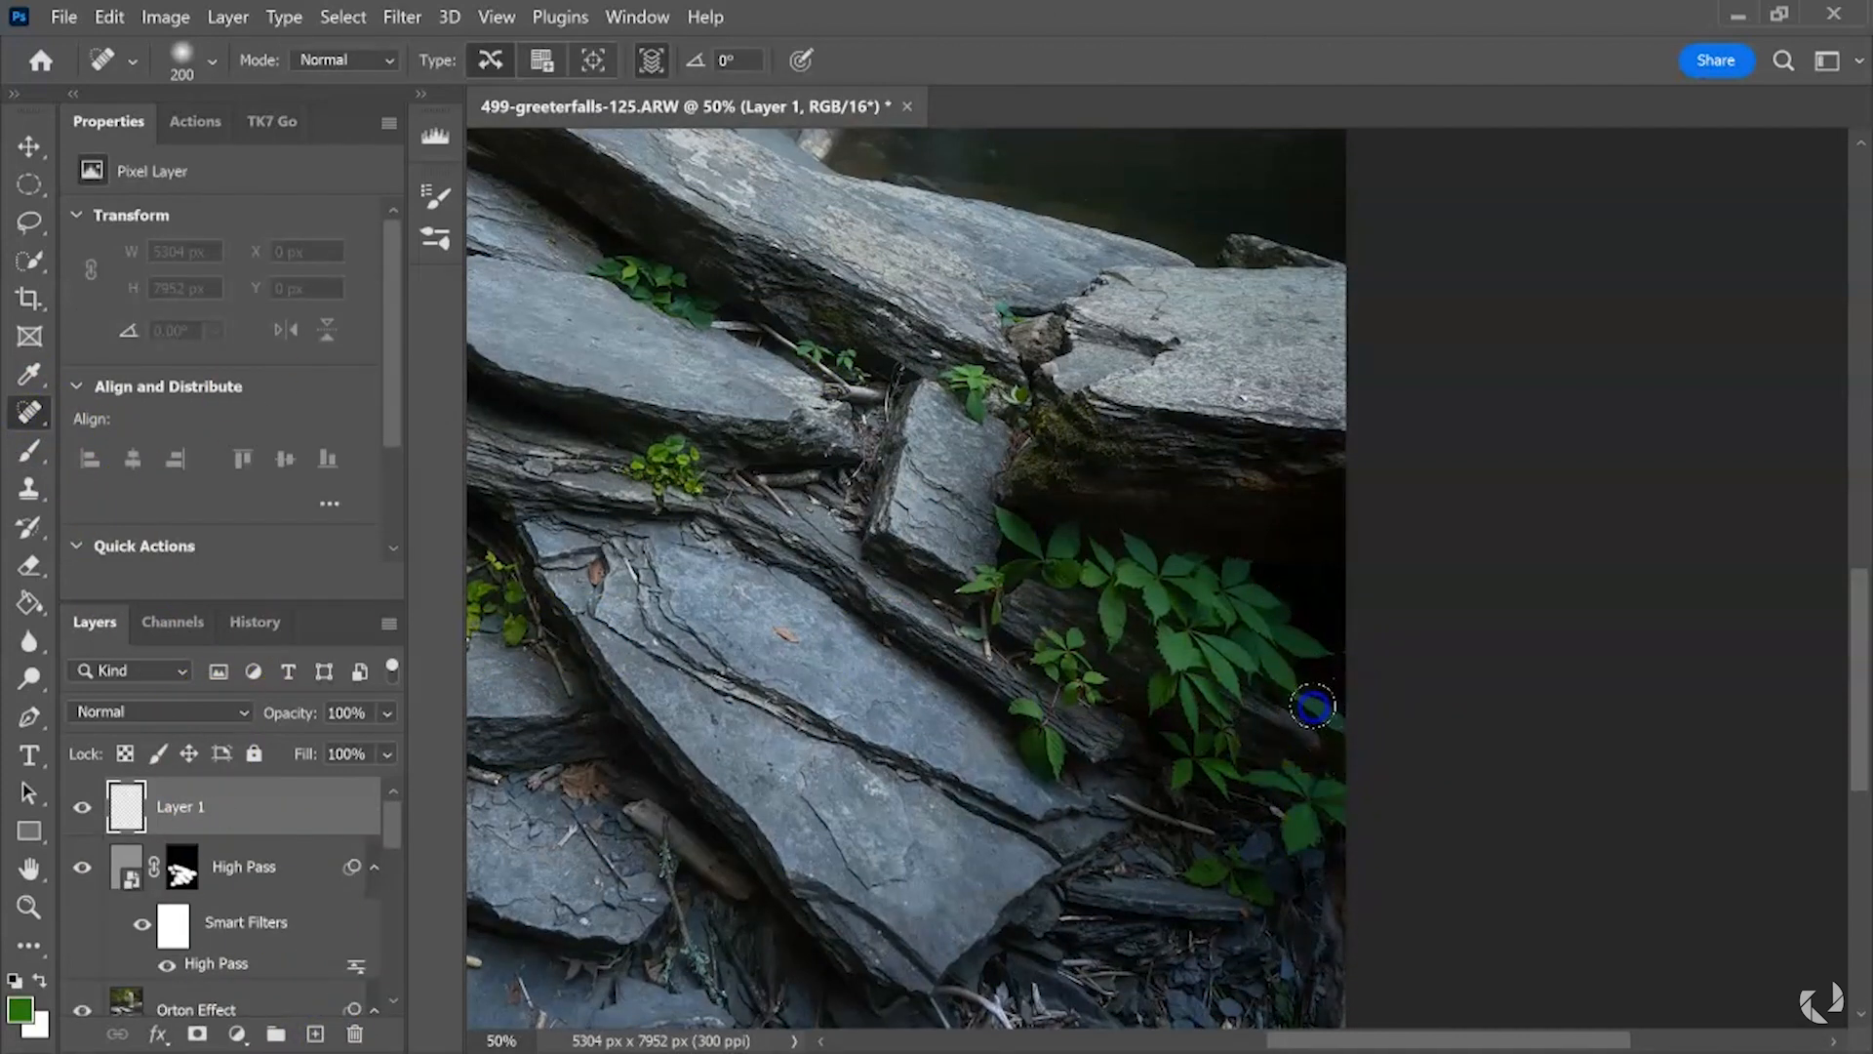
{"action": "left_click_drag", "start_coordinate": [1309, 707], "coordinate": [1355, 731]}
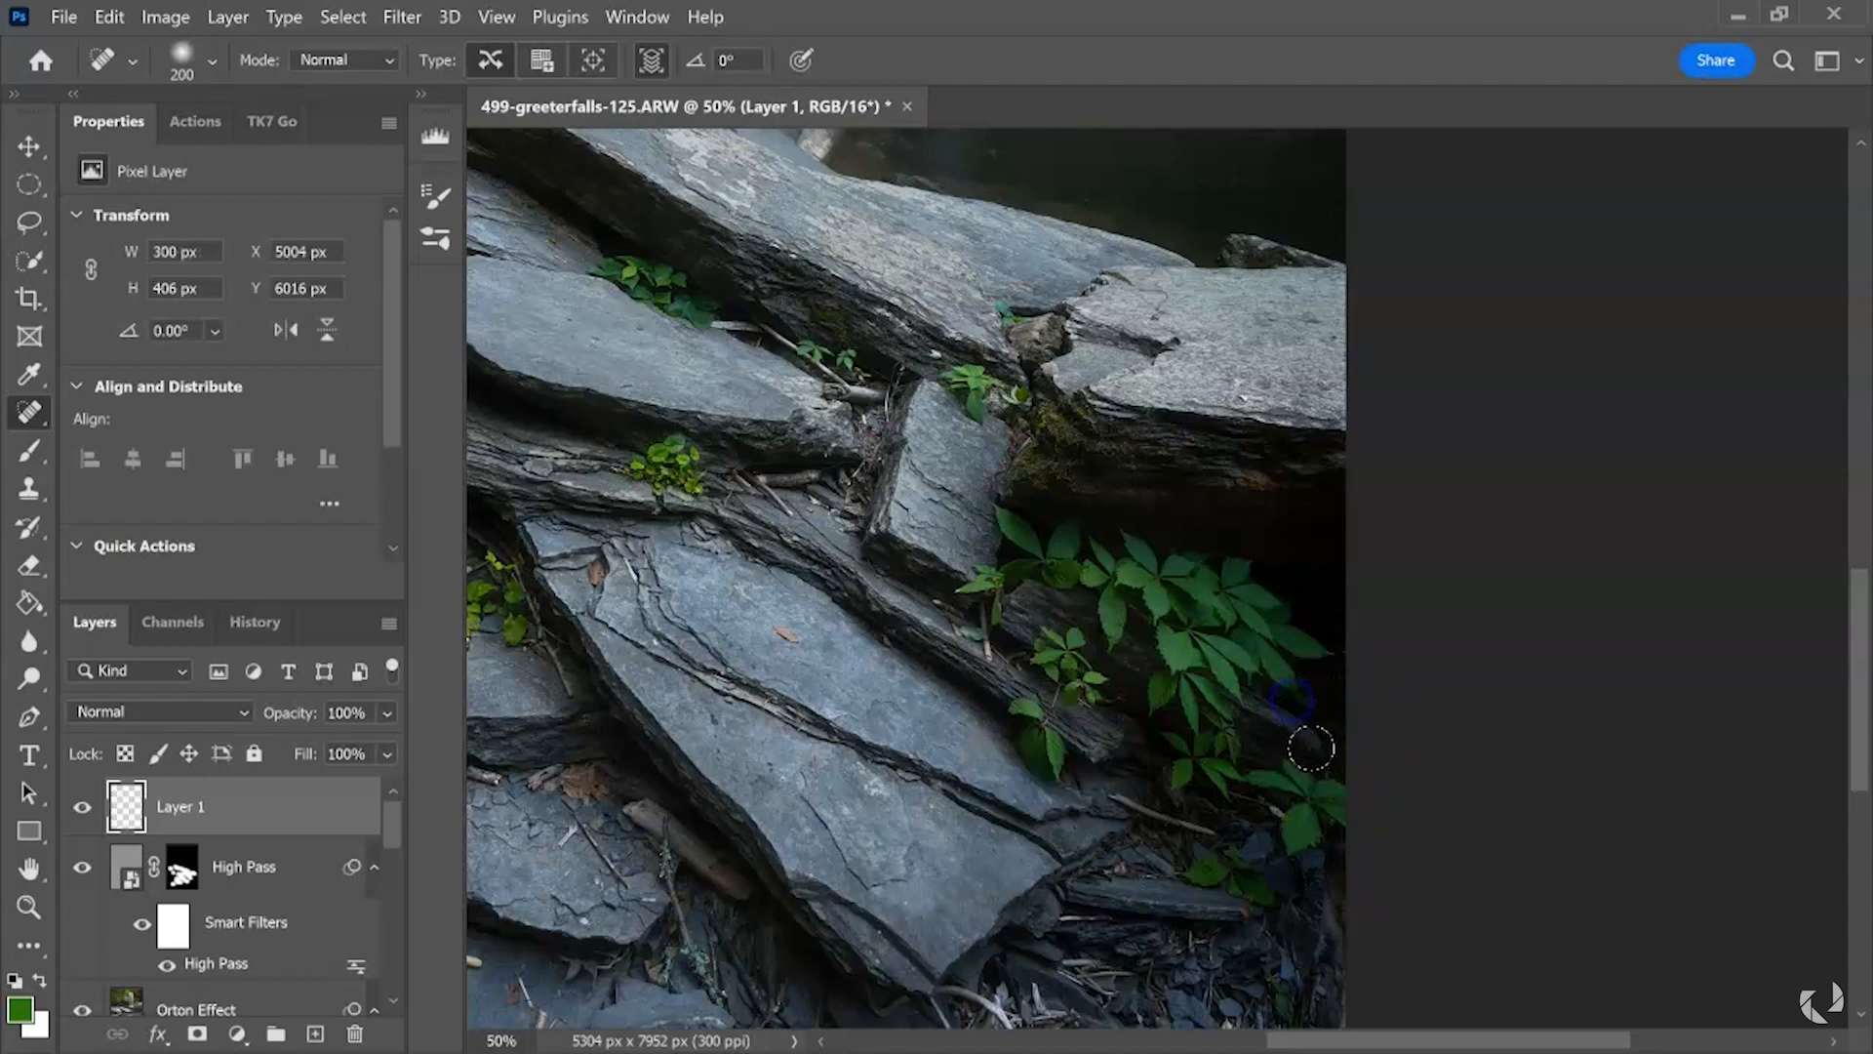
{"action": "left_click_drag", "start_coordinate": [1301, 712], "coordinate": [1362, 722]}
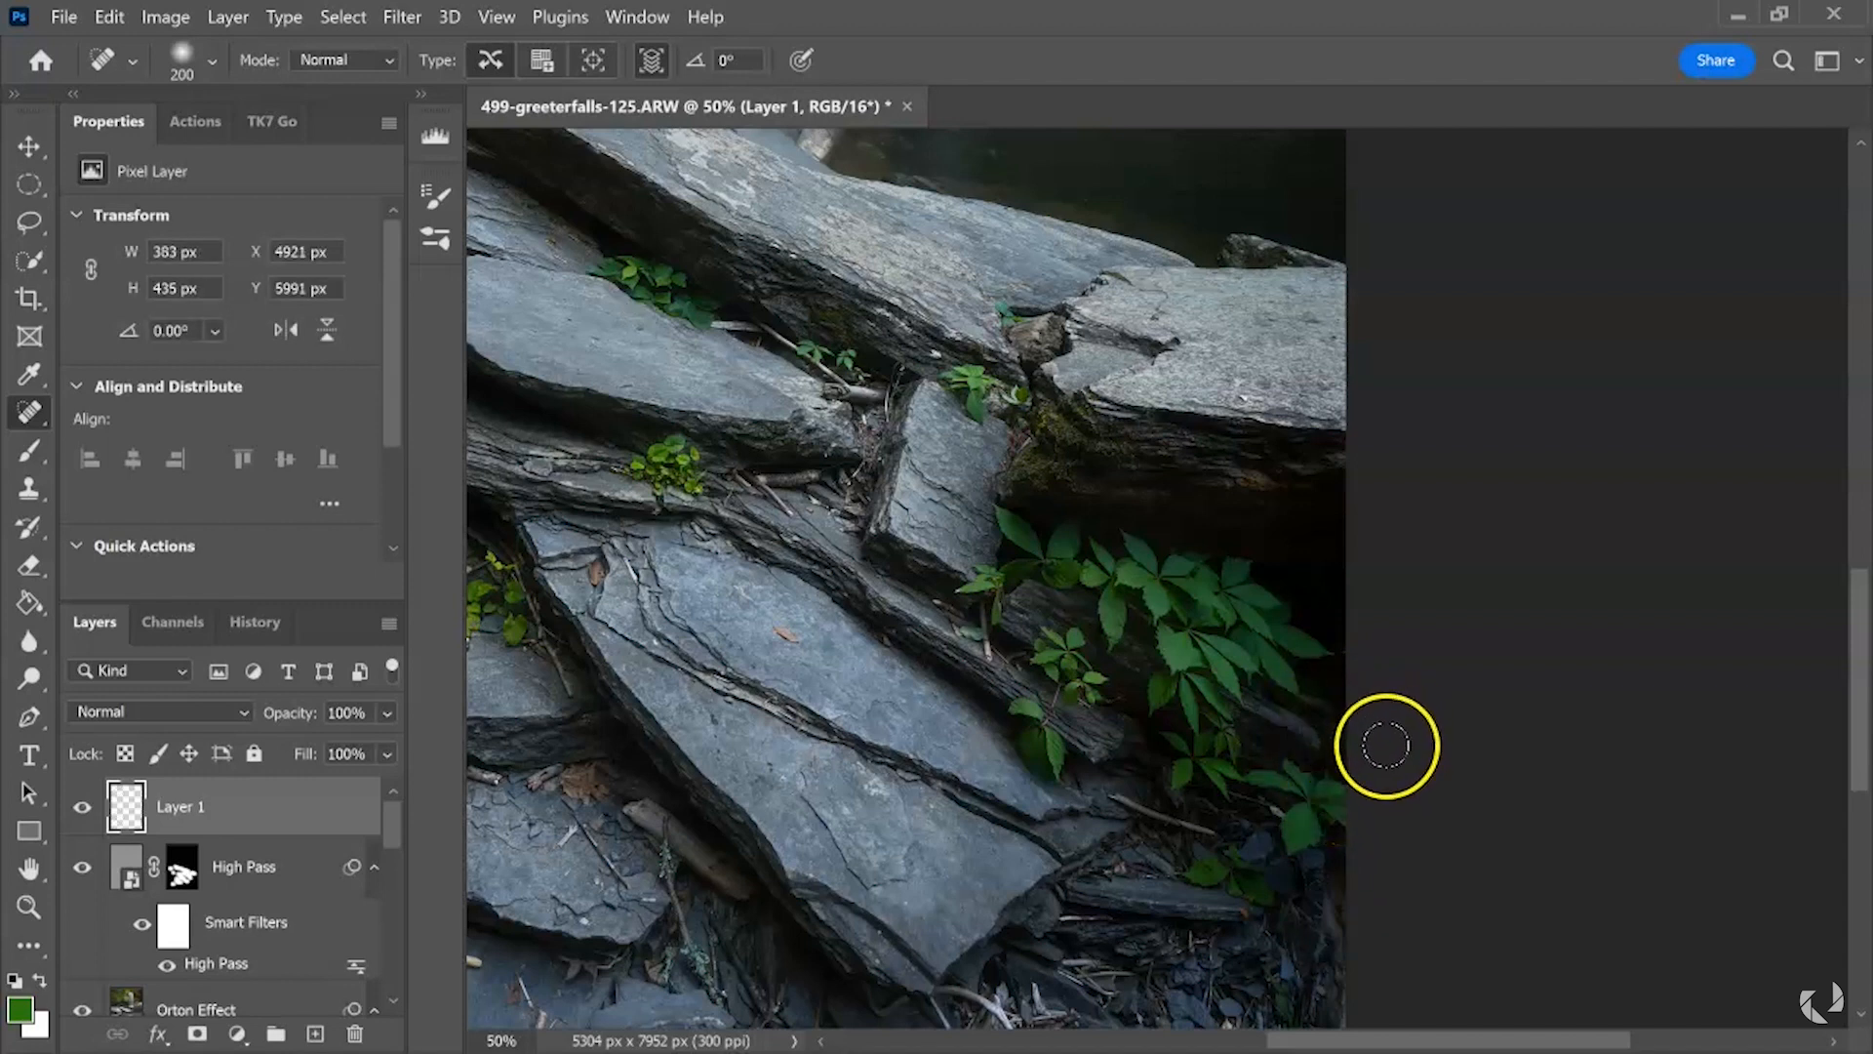
{"action": "left_click_drag", "start_coordinate": [1296, 802], "coordinate": [1265, 769]}
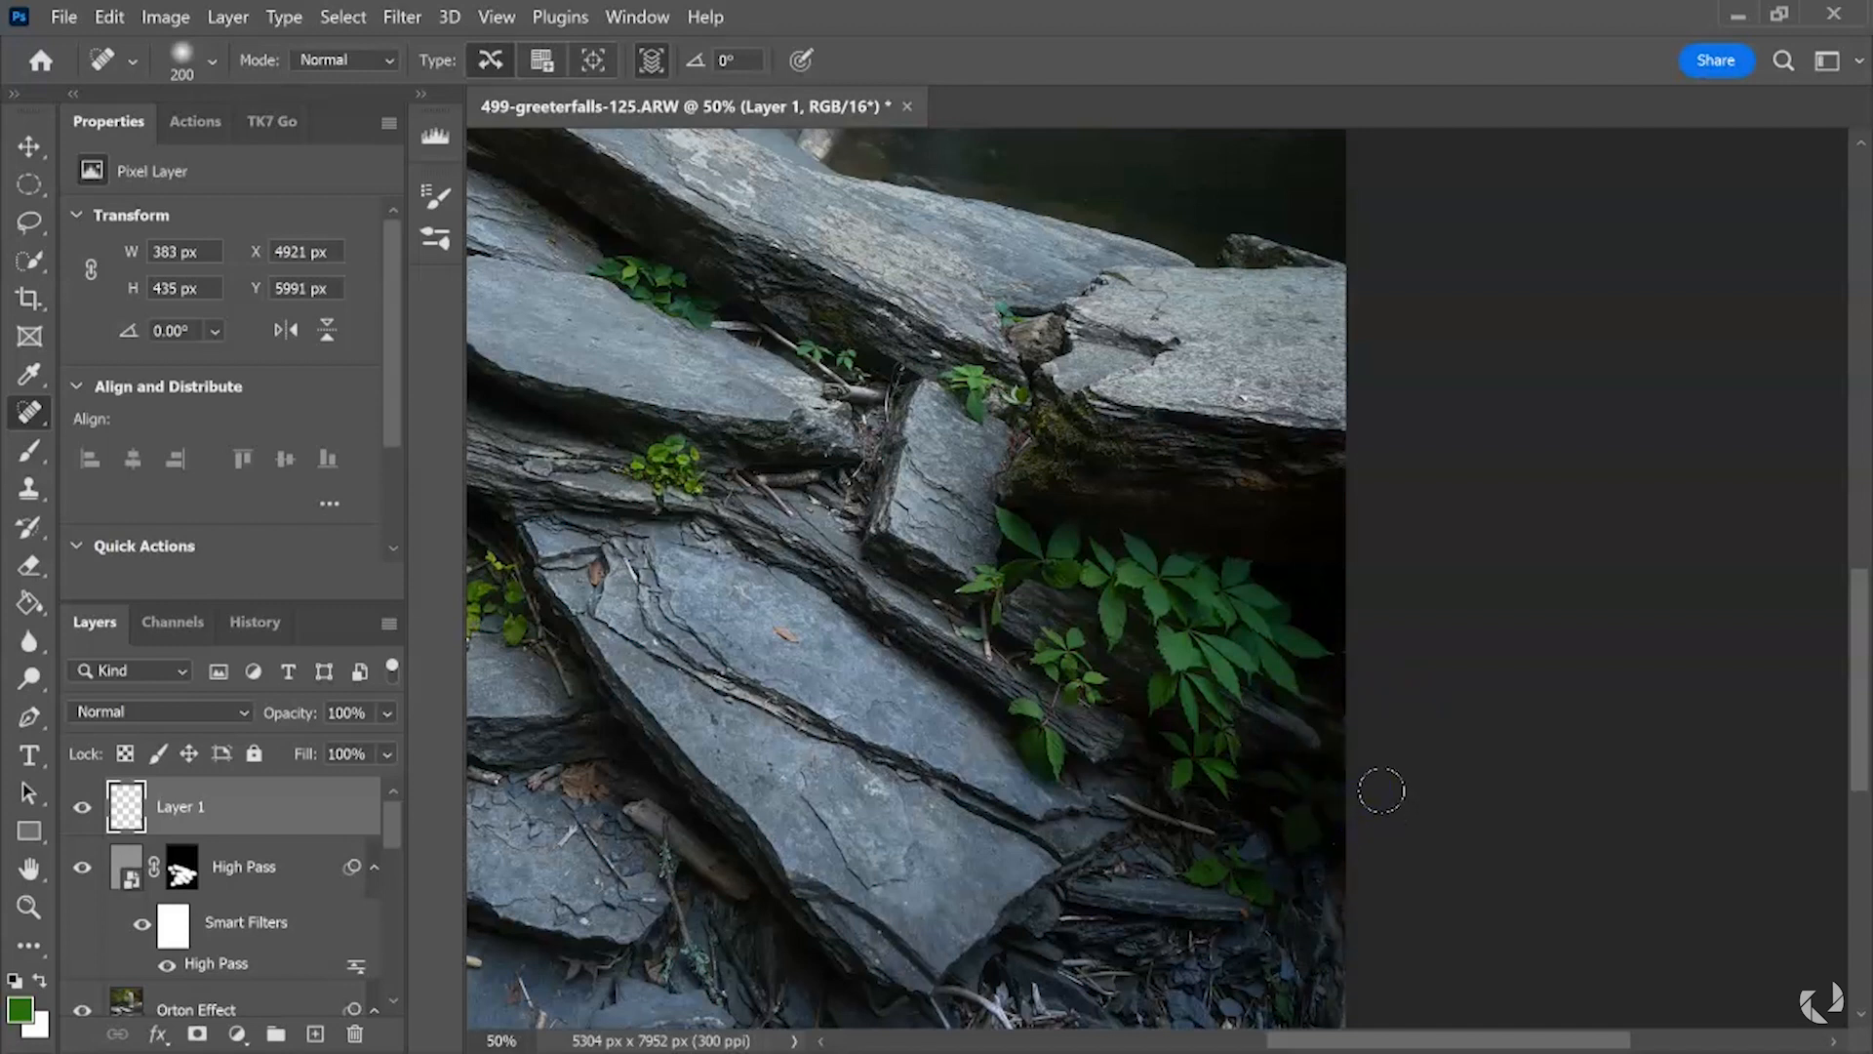
{"action": "mouse_move", "coordinate": [1378, 767]}
{"action": "left_mouse_down"}
{"action": "mouse_move", "coordinate": [1279, 832]}
{"action": "mouse_move", "coordinate": [1334, 798]}
{"action": "mouse_move", "coordinate": [1329, 716]}
{"action": "mouse_move", "coordinate": [1387, 717]}
{"action": "mouse_move", "coordinate": [1352, 639]}
{"action": "mouse_move", "coordinate": [1403, 580]}
{"action": "left_mouse_up"}
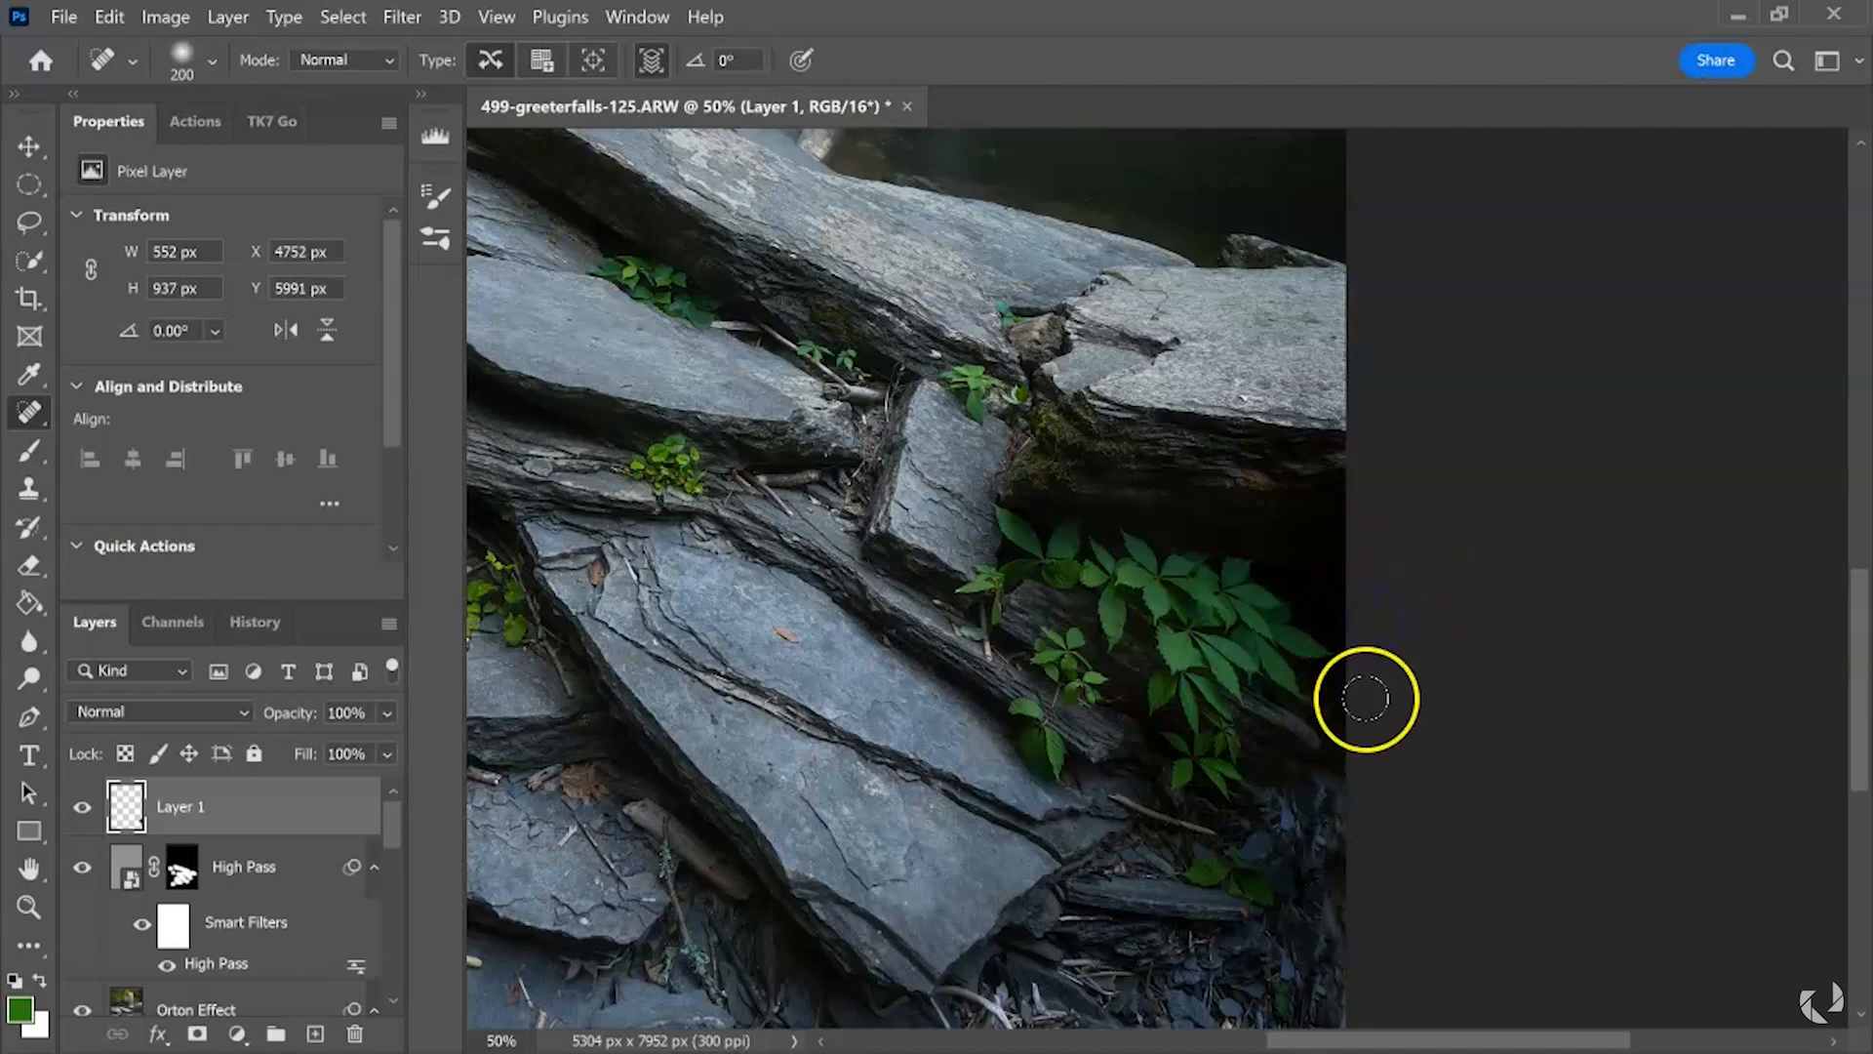
- Heal away the green leaves in the photo's lower-right corner on the same new layer
{"action": "scroll", "coordinate": [1344, 724], "scroll_direction": "down", "scroll_amount": 1}
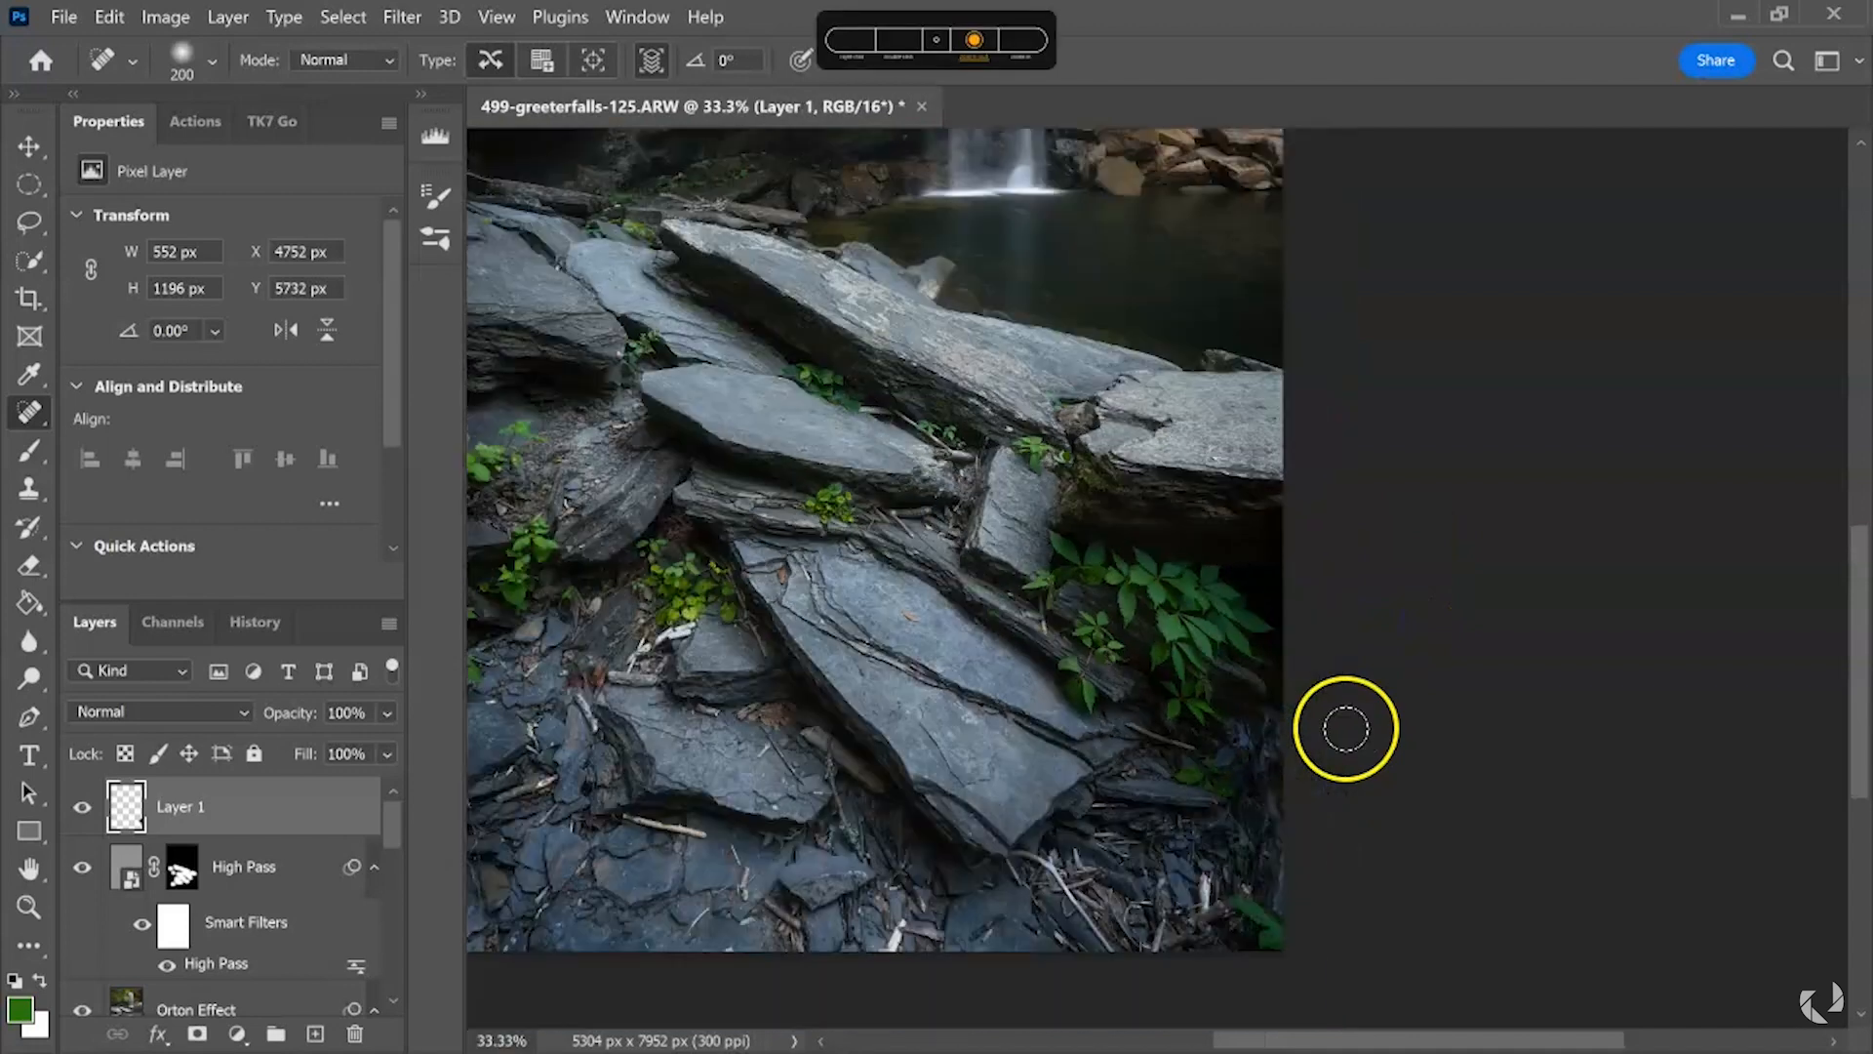
{"action": "scroll", "coordinate": [1346, 739], "scroll_direction": "down", "scroll_amount": 1}
{"action": "mouse_move", "coordinate": [944, 496]}
{"action": "left_mouse_down"}
{"action": "mouse_move", "coordinate": [1015, 556]}
{"action": "mouse_move", "coordinate": [974, 627]}
{"action": "mouse_move", "coordinate": [975, 490]}
{"action": "left_mouse_up"}
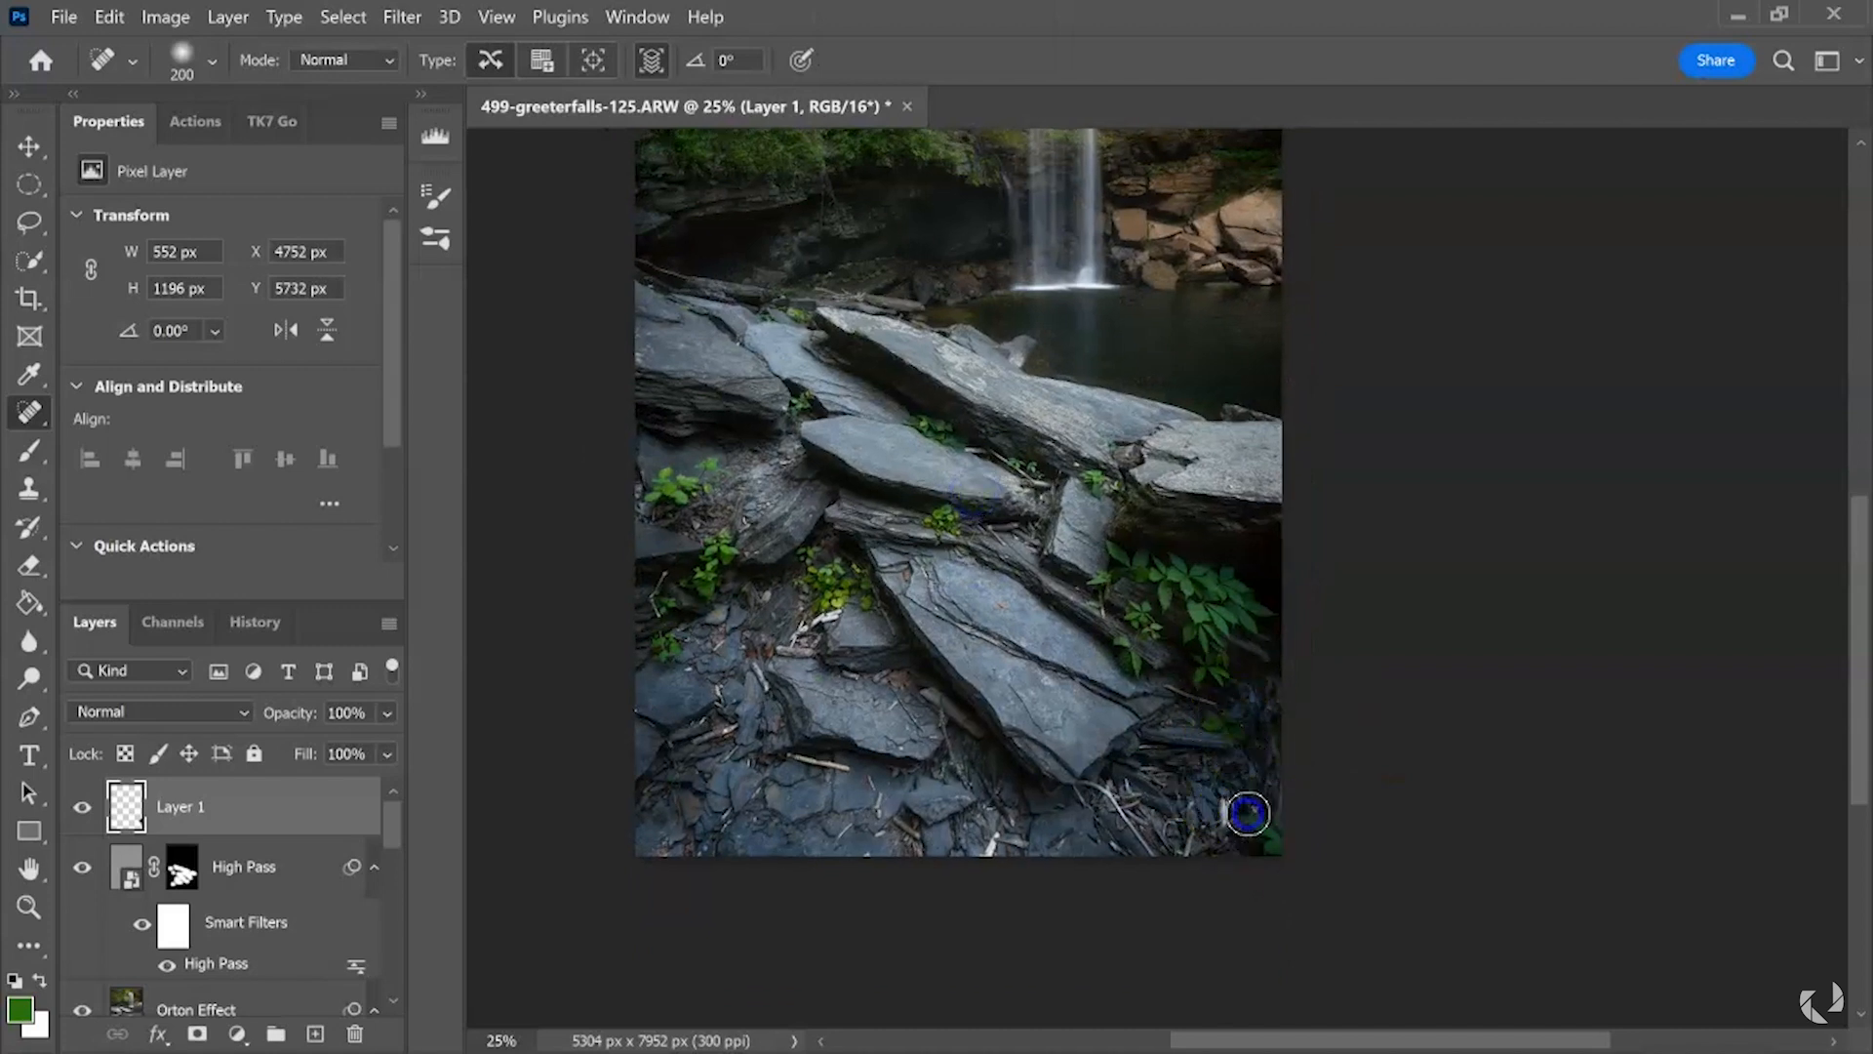
{"action": "mouse_move", "coordinate": [1275, 794]}
{"action": "left_mouse_down"}
{"action": "mouse_move", "coordinate": [1285, 846]}
{"action": "mouse_move", "coordinate": [1263, 817]}
{"action": "mouse_move", "coordinate": [1275, 840]}
{"action": "mouse_move", "coordinate": [1288, 823]}
{"action": "mouse_move", "coordinate": [1267, 842]}
{"action": "mouse_move", "coordinate": [1275, 794]}
{"action": "left_mouse_up"}
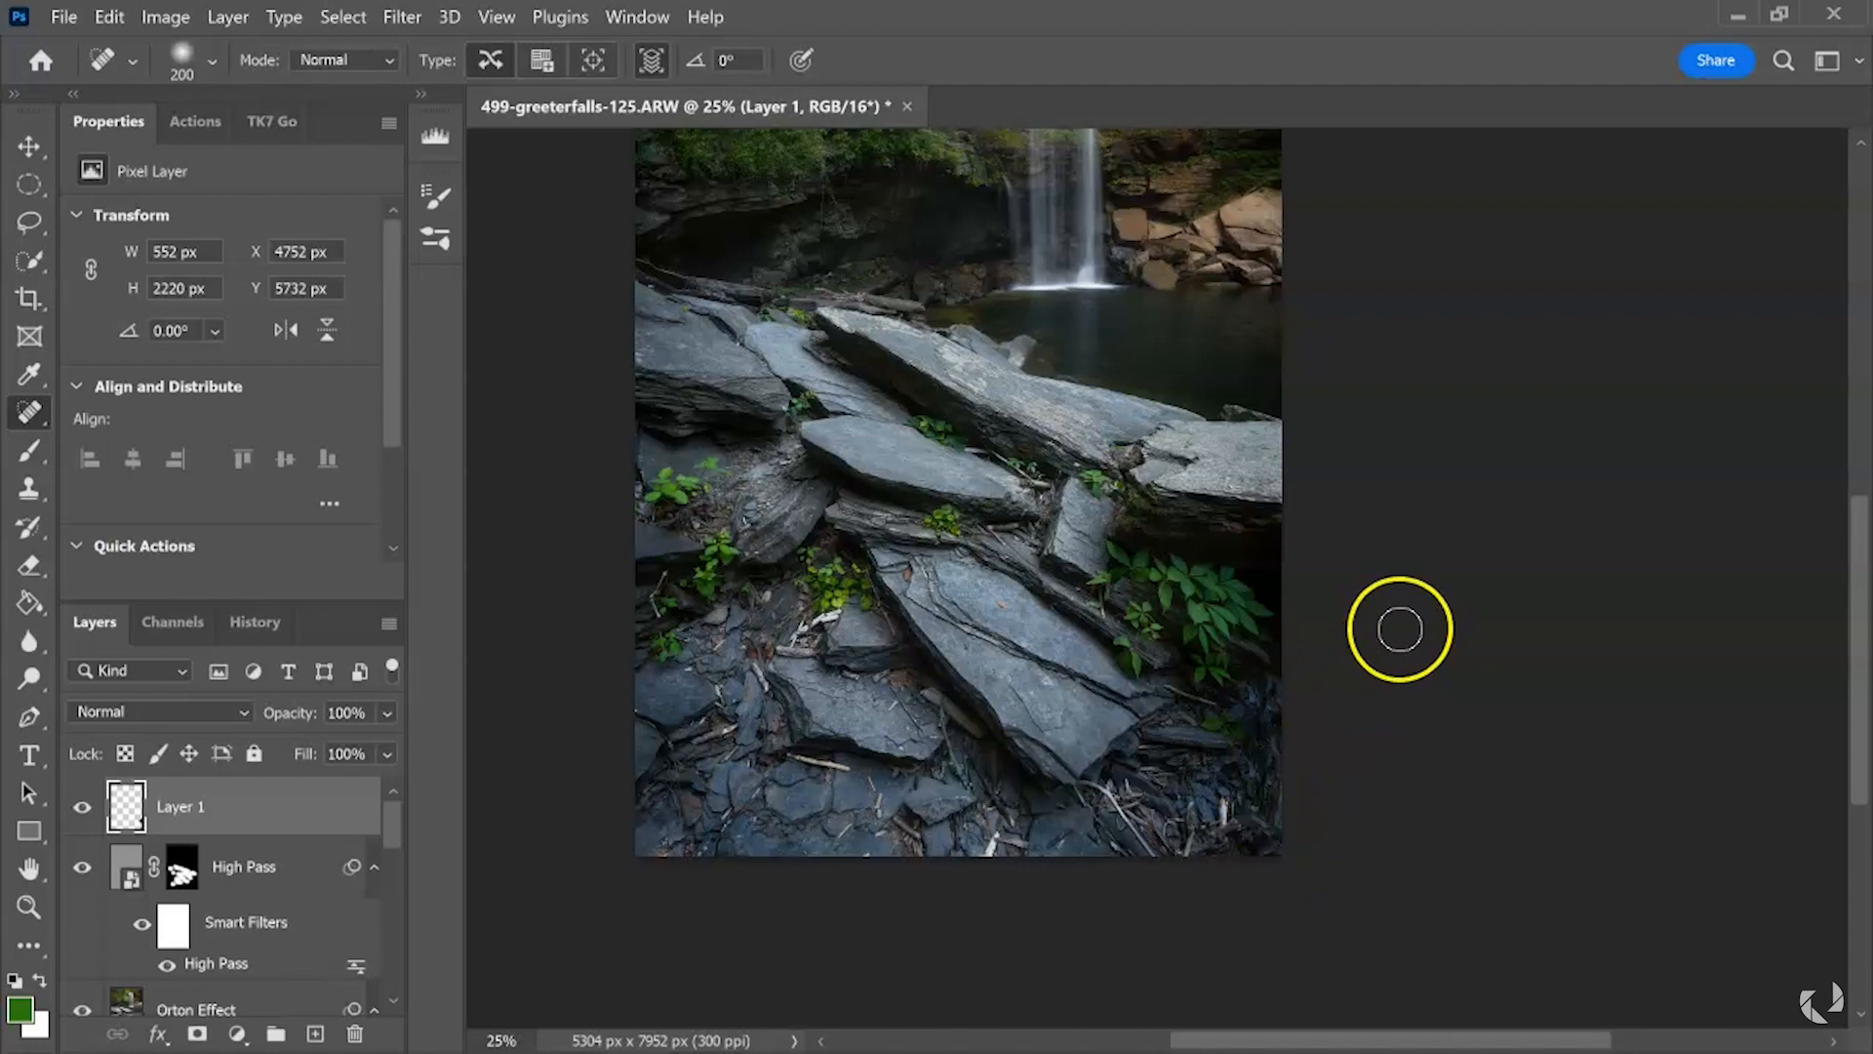
- Compare the whole photo with and without the leaf healing on Layer 1, and leave that layer hidden
{"action": "key", "text": "ctrl+minus"}
{"action": "left_click_drag", "start_coordinate": [1067, 660], "coordinate": [1046, 798]}
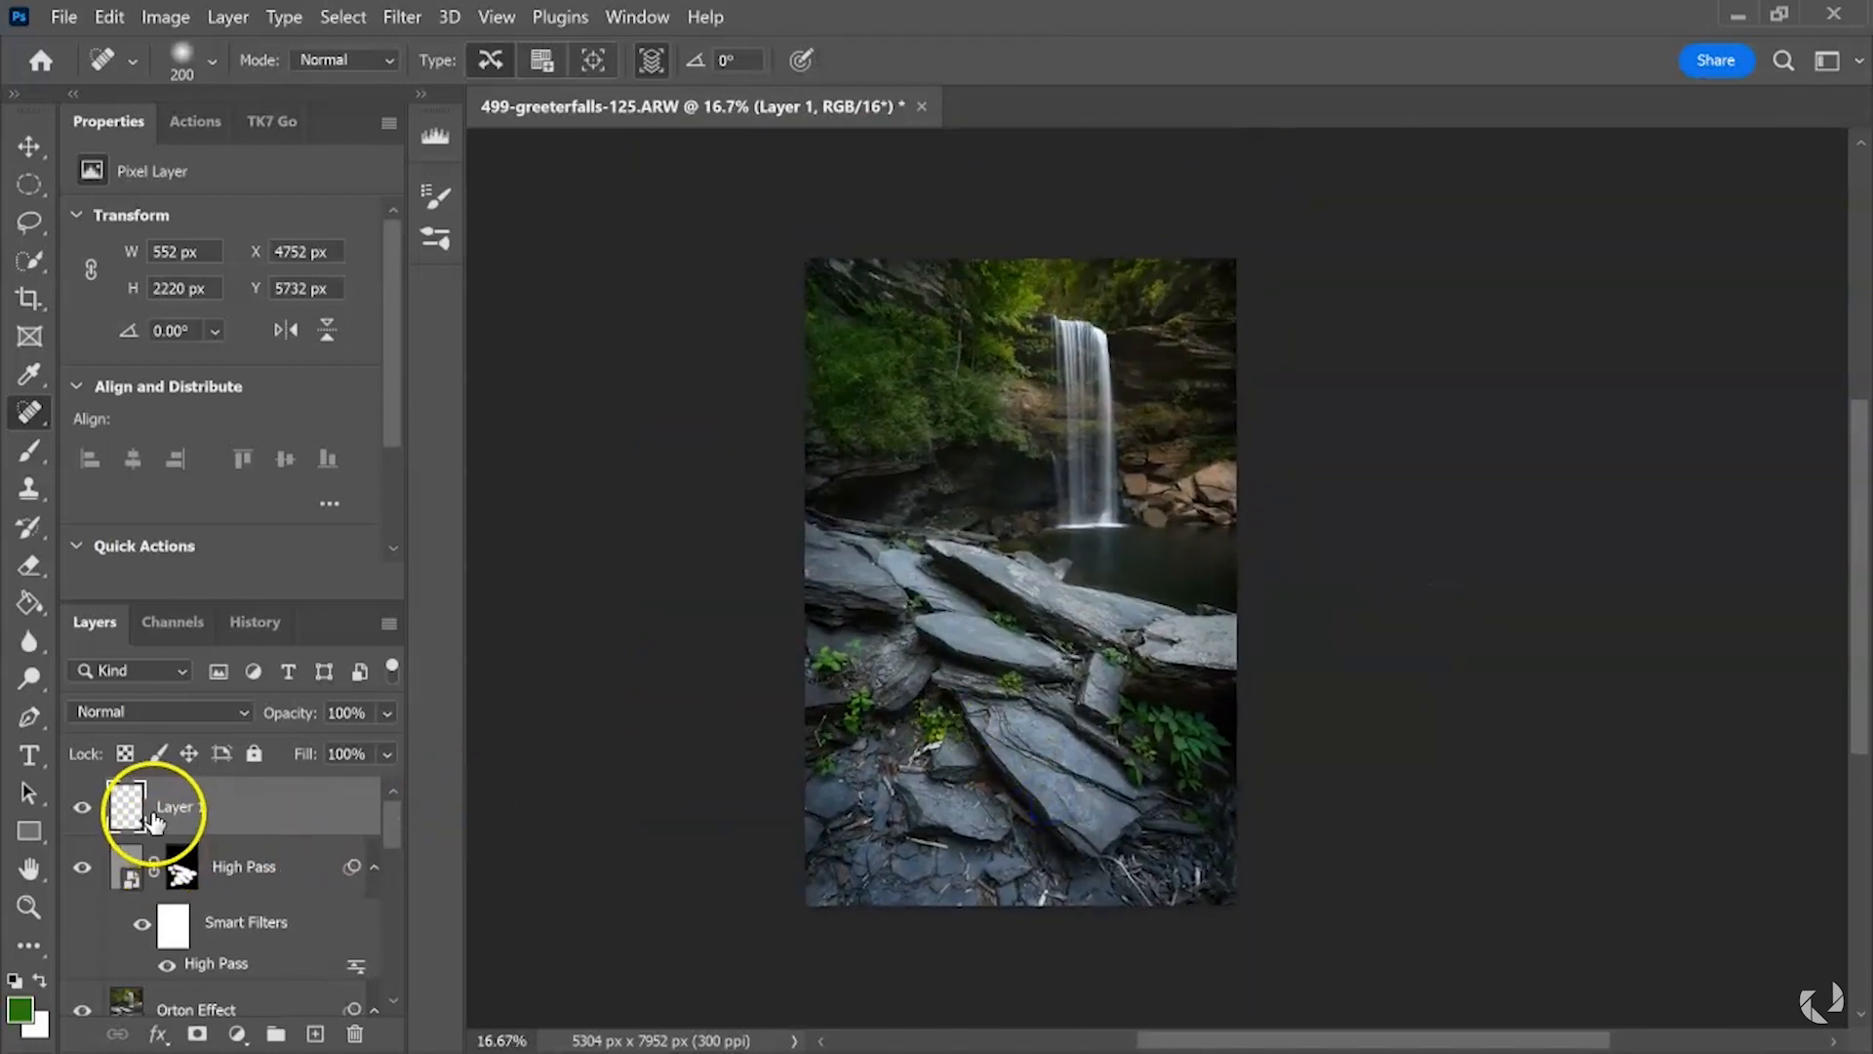
{"action": "left_click", "coordinate": [82, 812]}
{"action": "left_click", "coordinate": [77, 812]}
{"action": "left_click", "coordinate": [78, 810]}
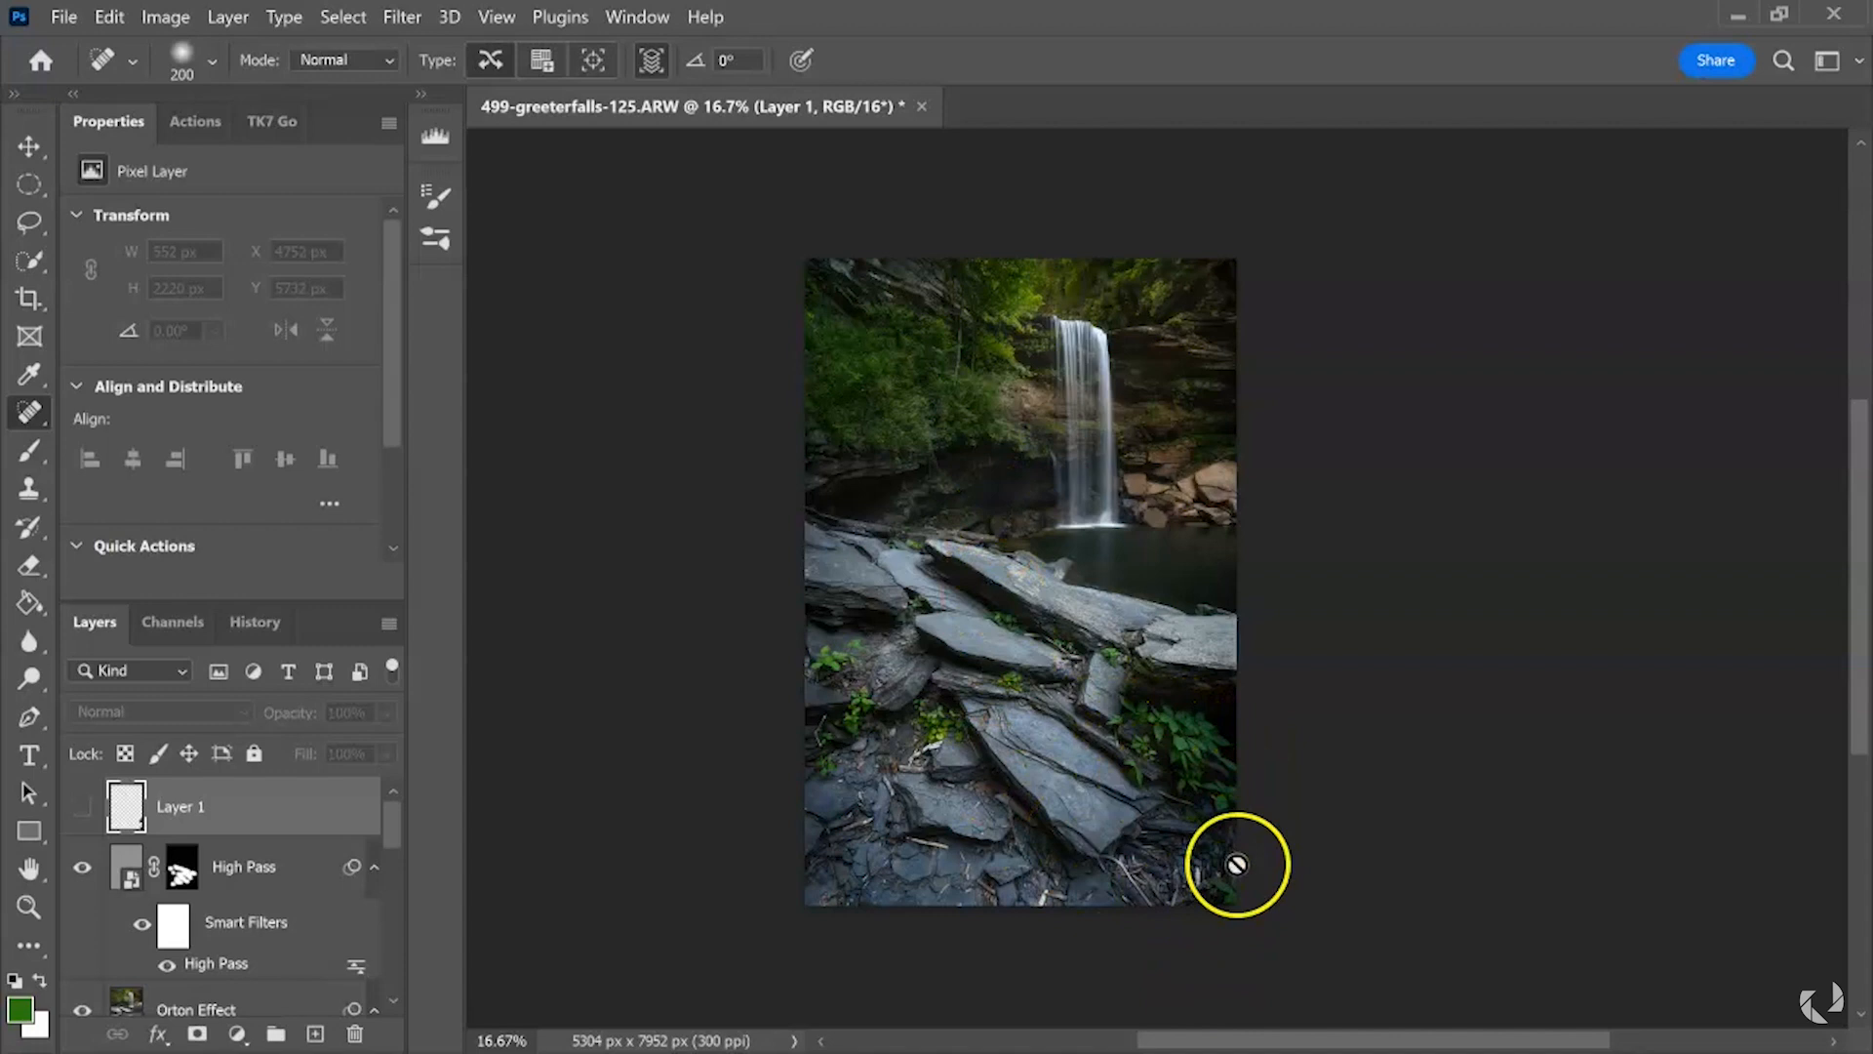
{"action": "left_click", "coordinate": [82, 808]}
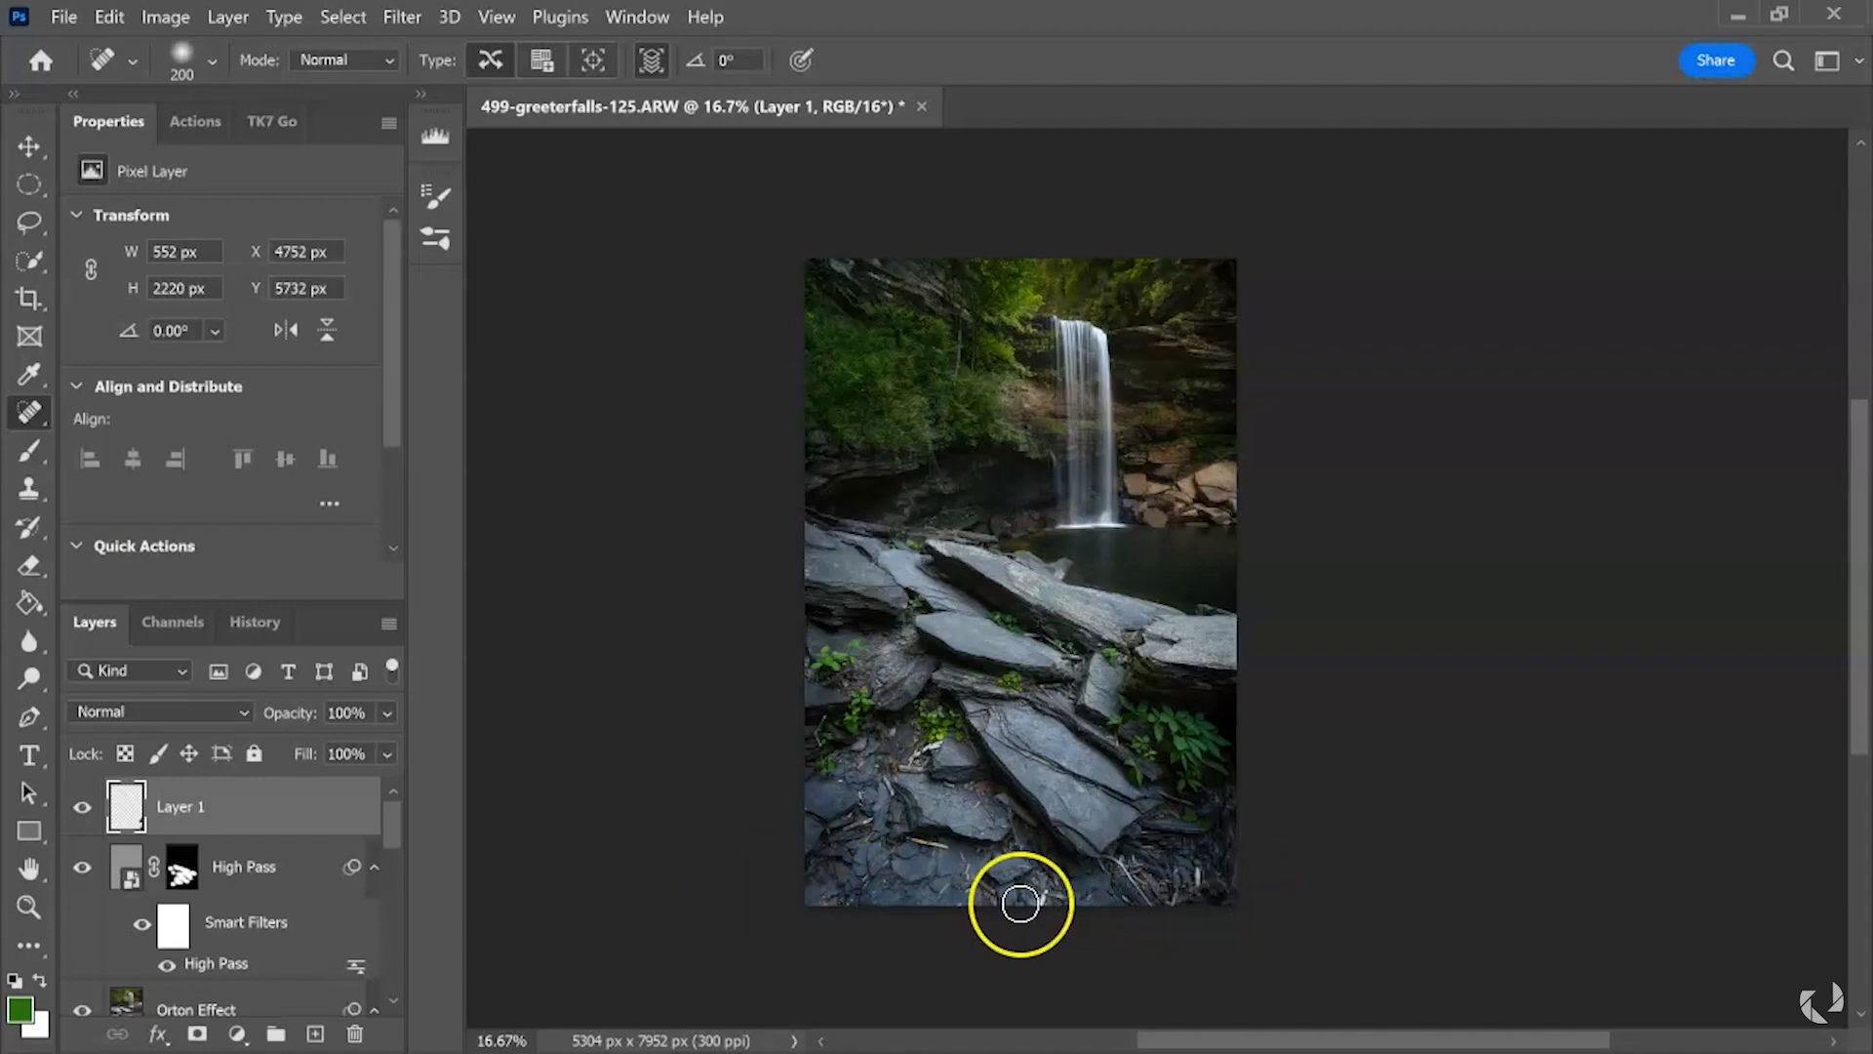
{"action": "left_click", "coordinate": [83, 808]}
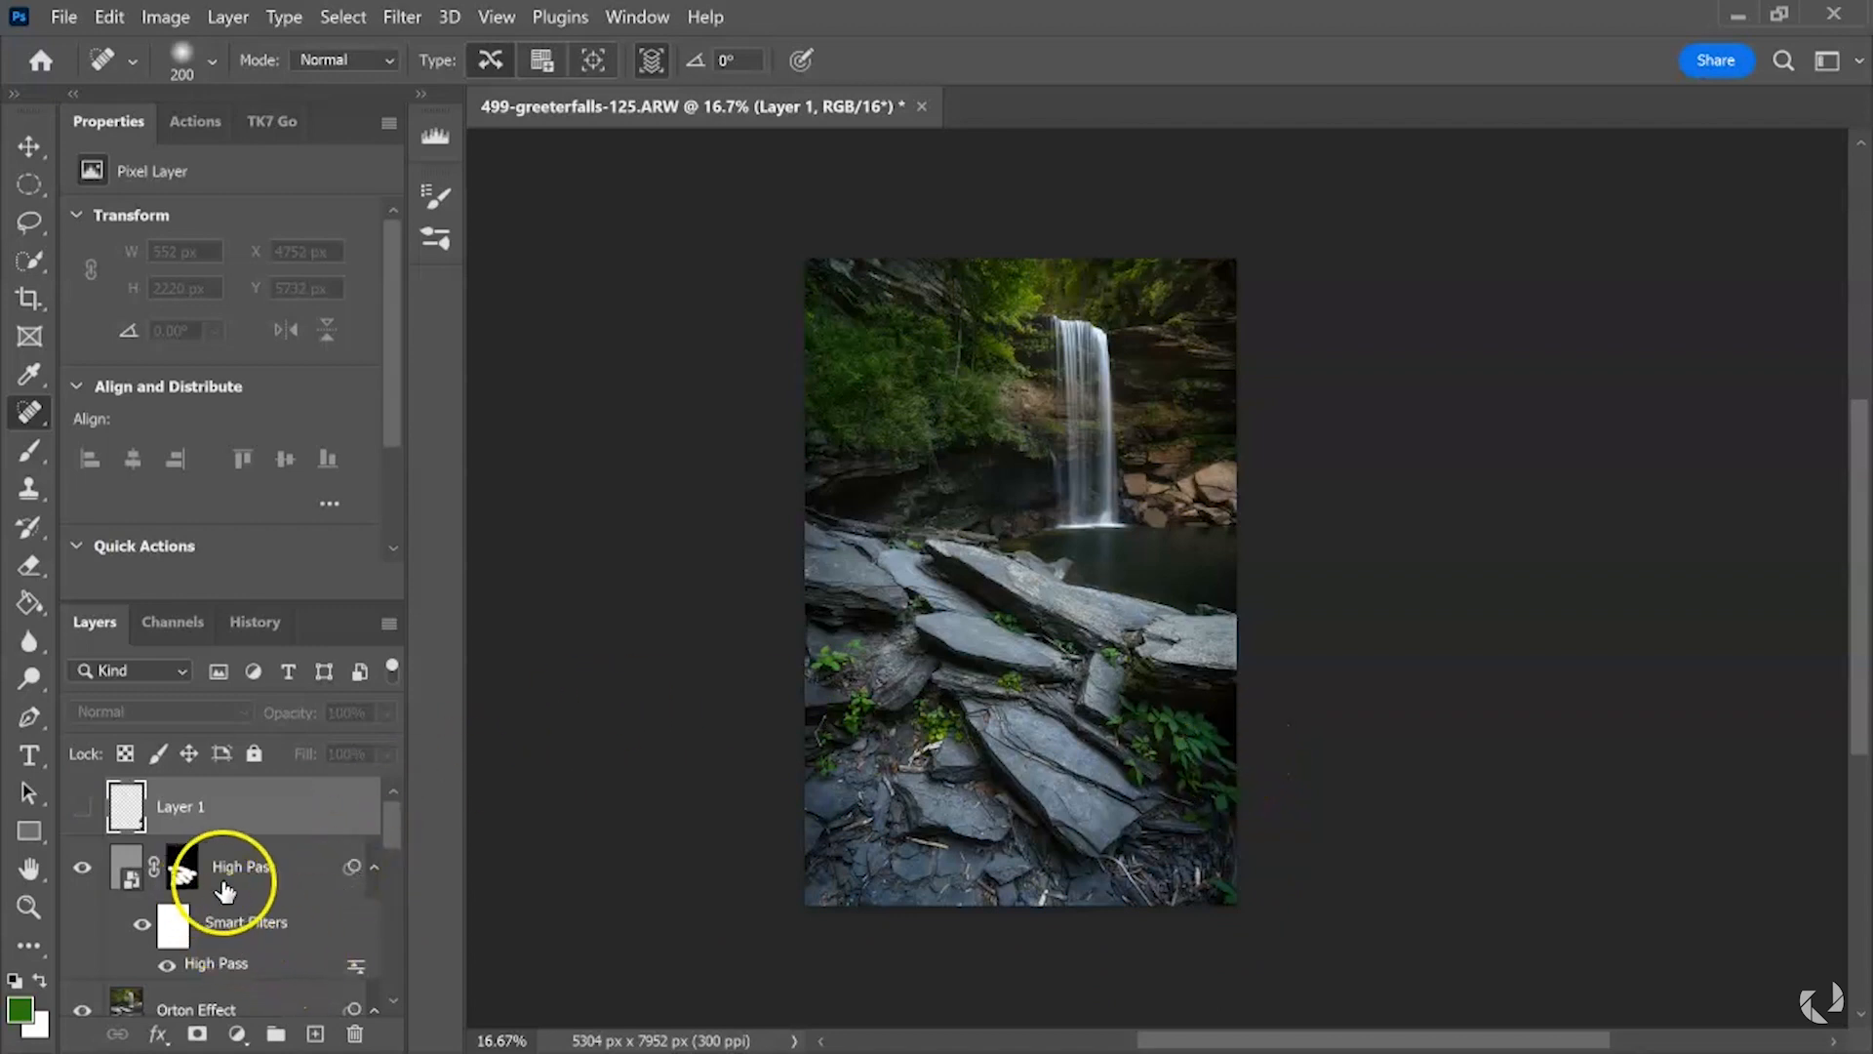
- Add a Color Balance adjustment layer above Layer 1 and try shifting its Midtones toward blue, ending at 0
{"action": "left_click", "coordinate": [238, 1032]}
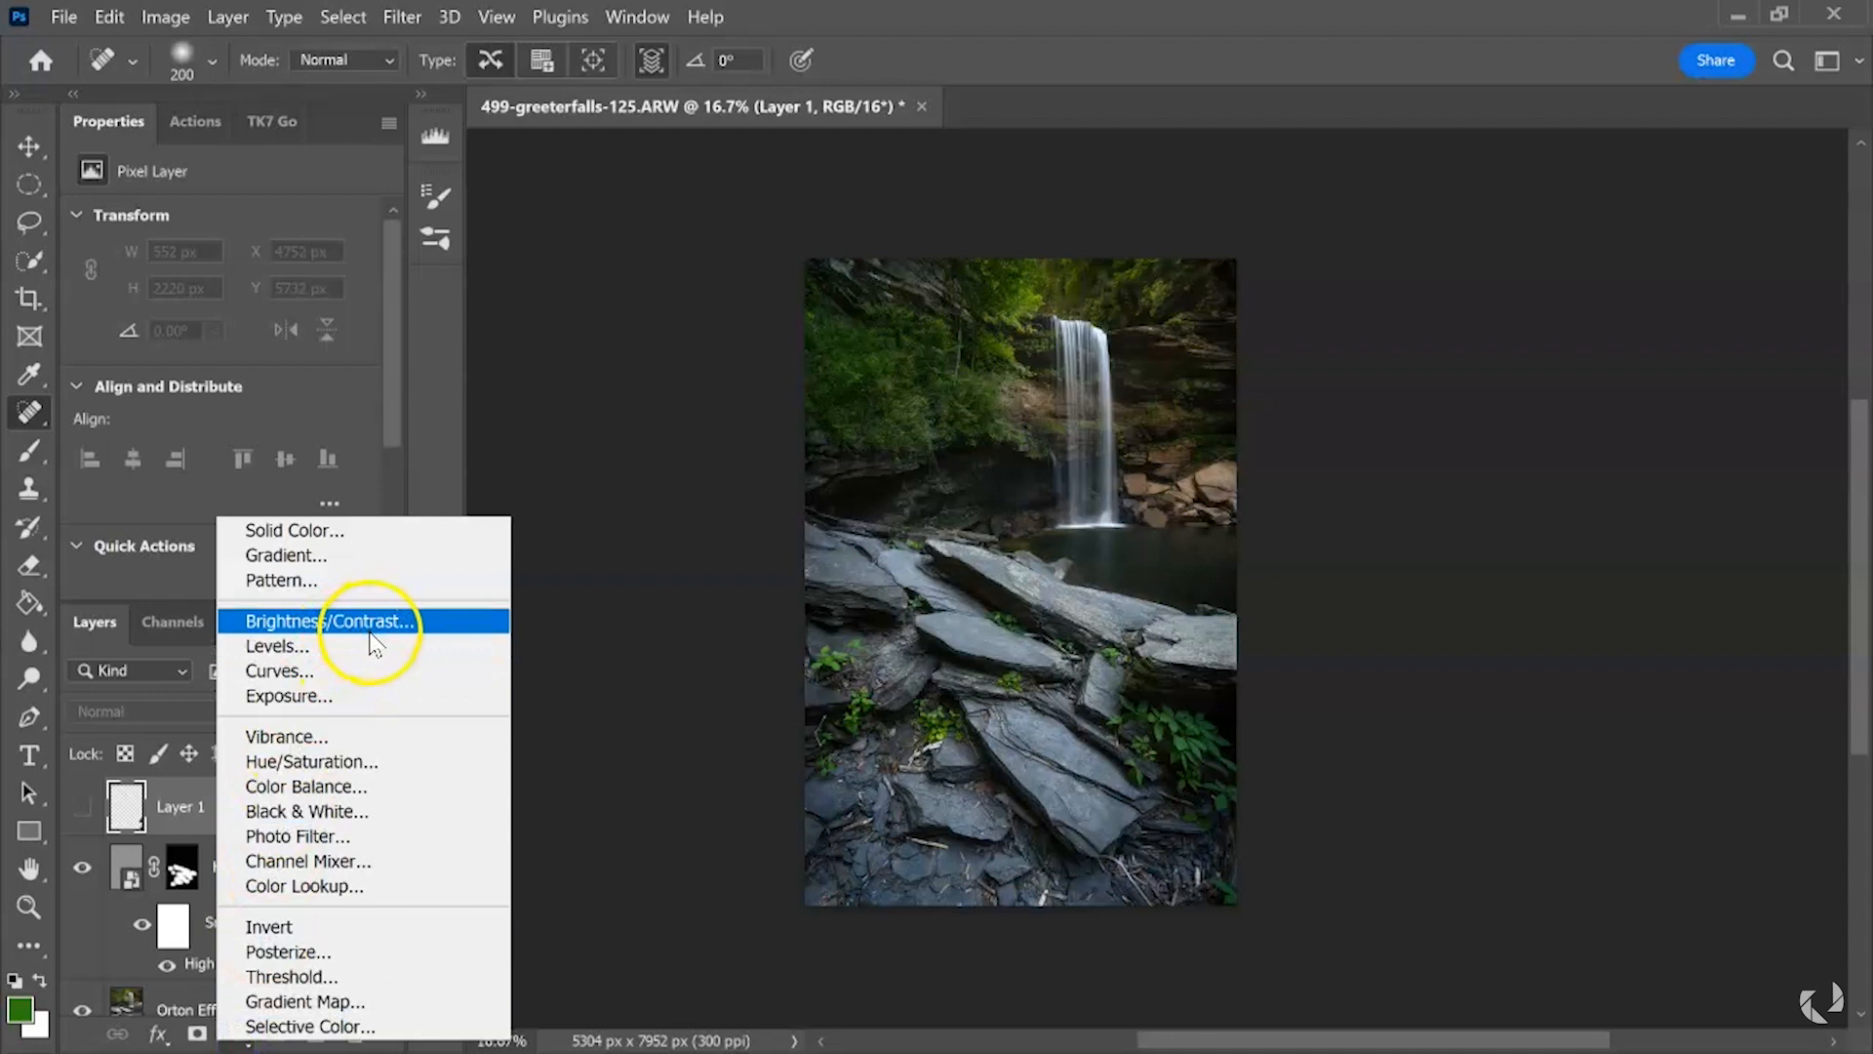
{"action": "left_click", "coordinate": [376, 795]}
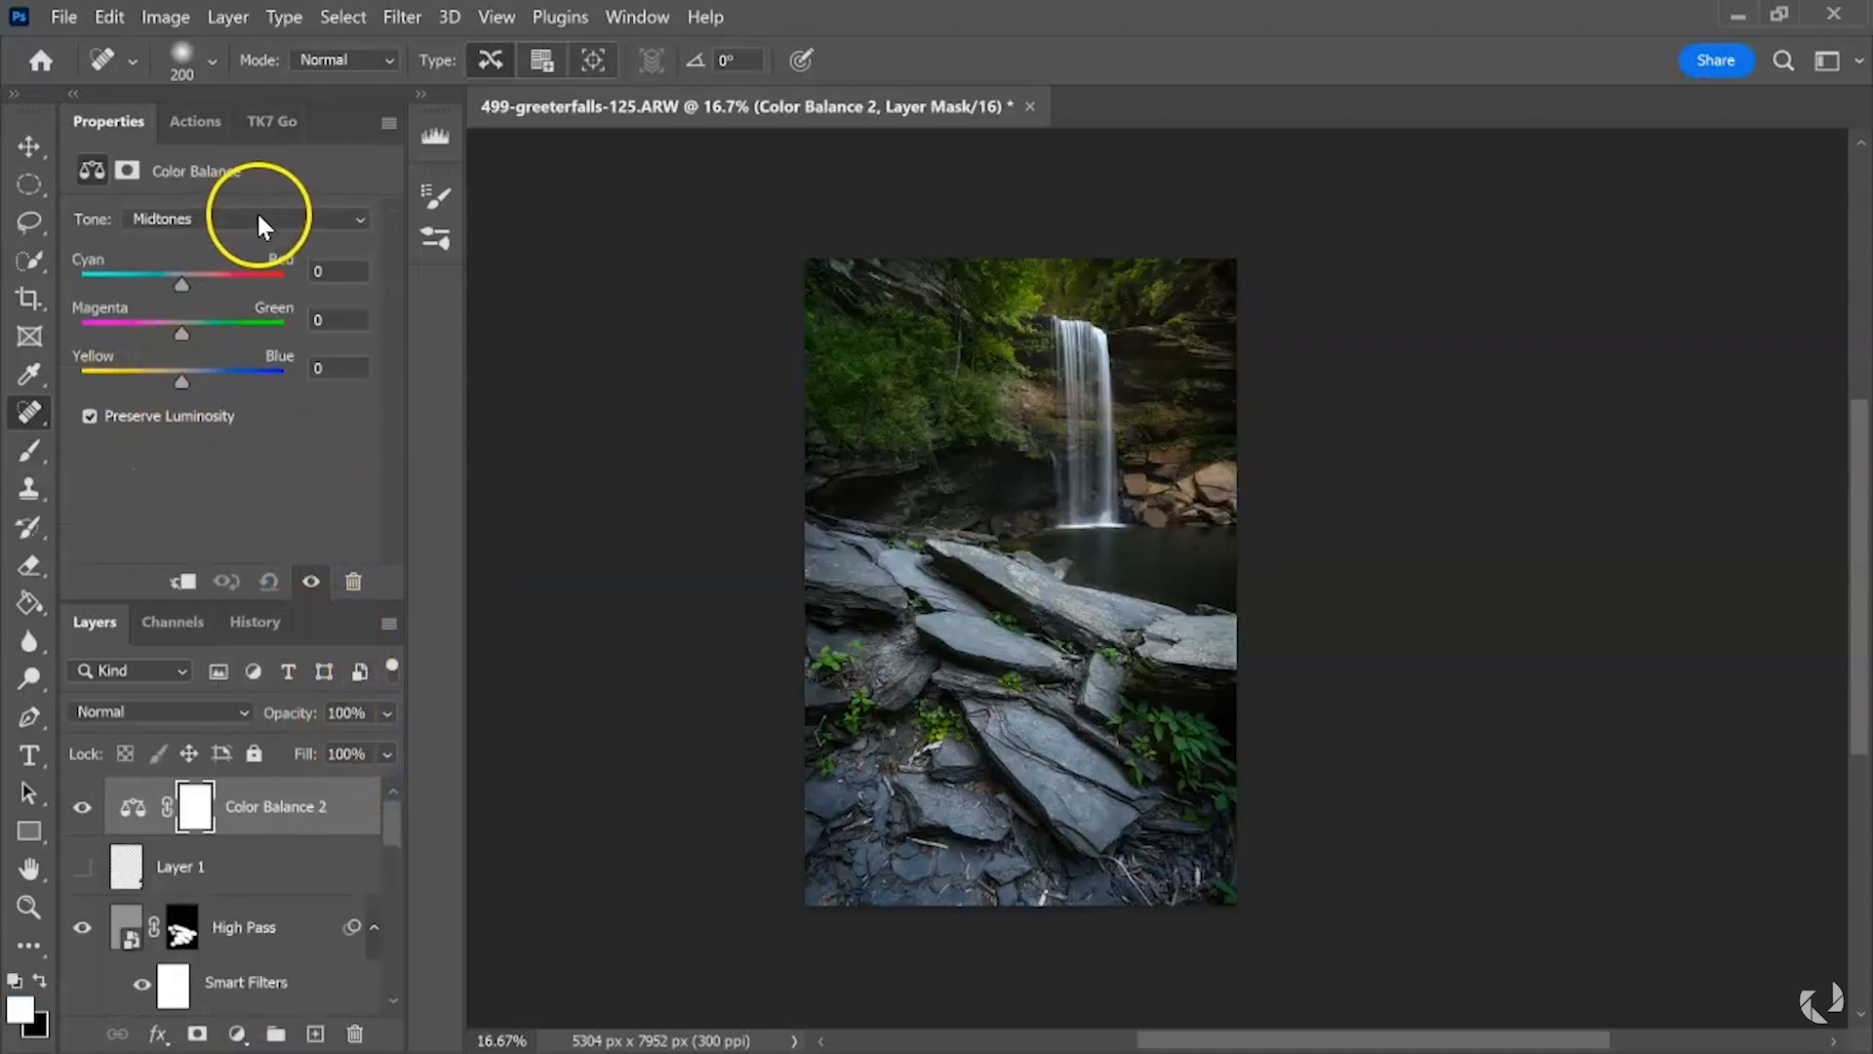
{"action": "left_click_drag", "start_coordinate": [182, 379], "coordinate": [195, 381]}
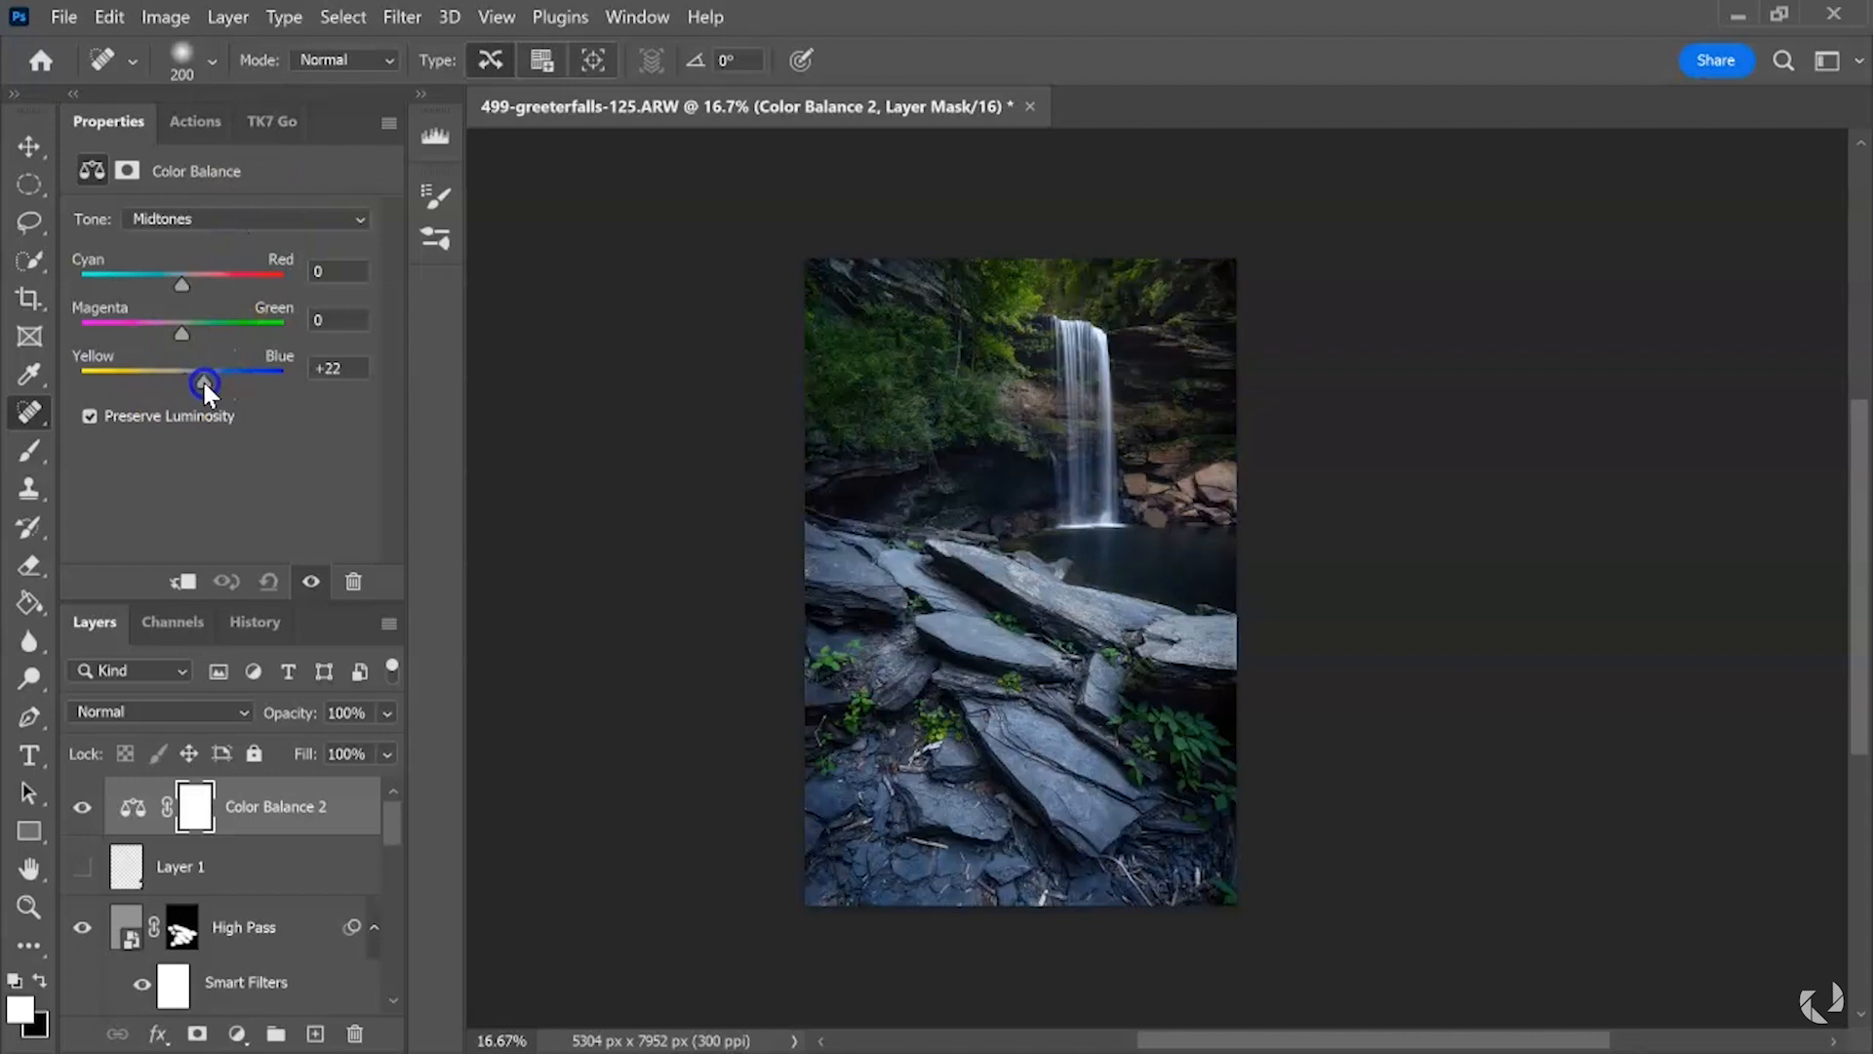
{"action": "left_click_drag", "start_coordinate": [189, 382], "coordinate": [188, 387]}
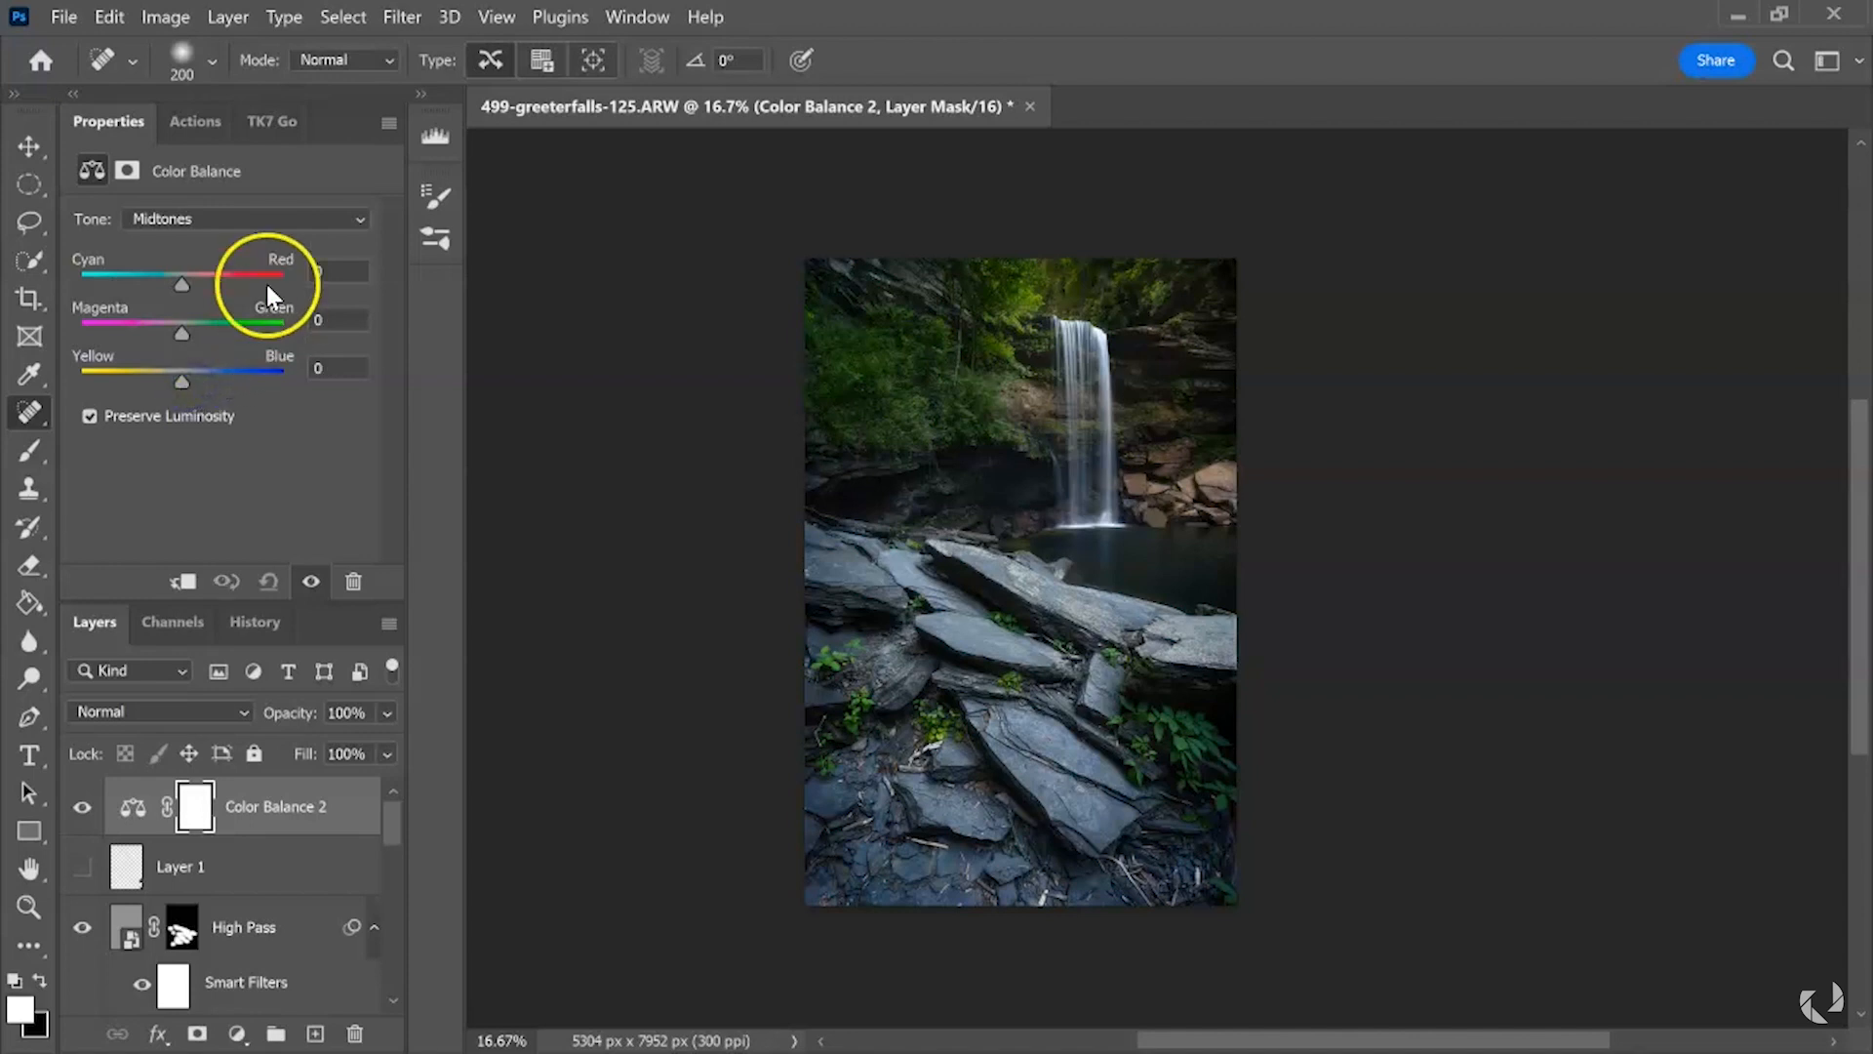
- Shift the Color Balance Highlights toward blue to +14 and invert the layer's mask to black
{"action": "left_click", "coordinate": [261, 219]}
{"action": "left_click", "coordinate": [222, 284]}
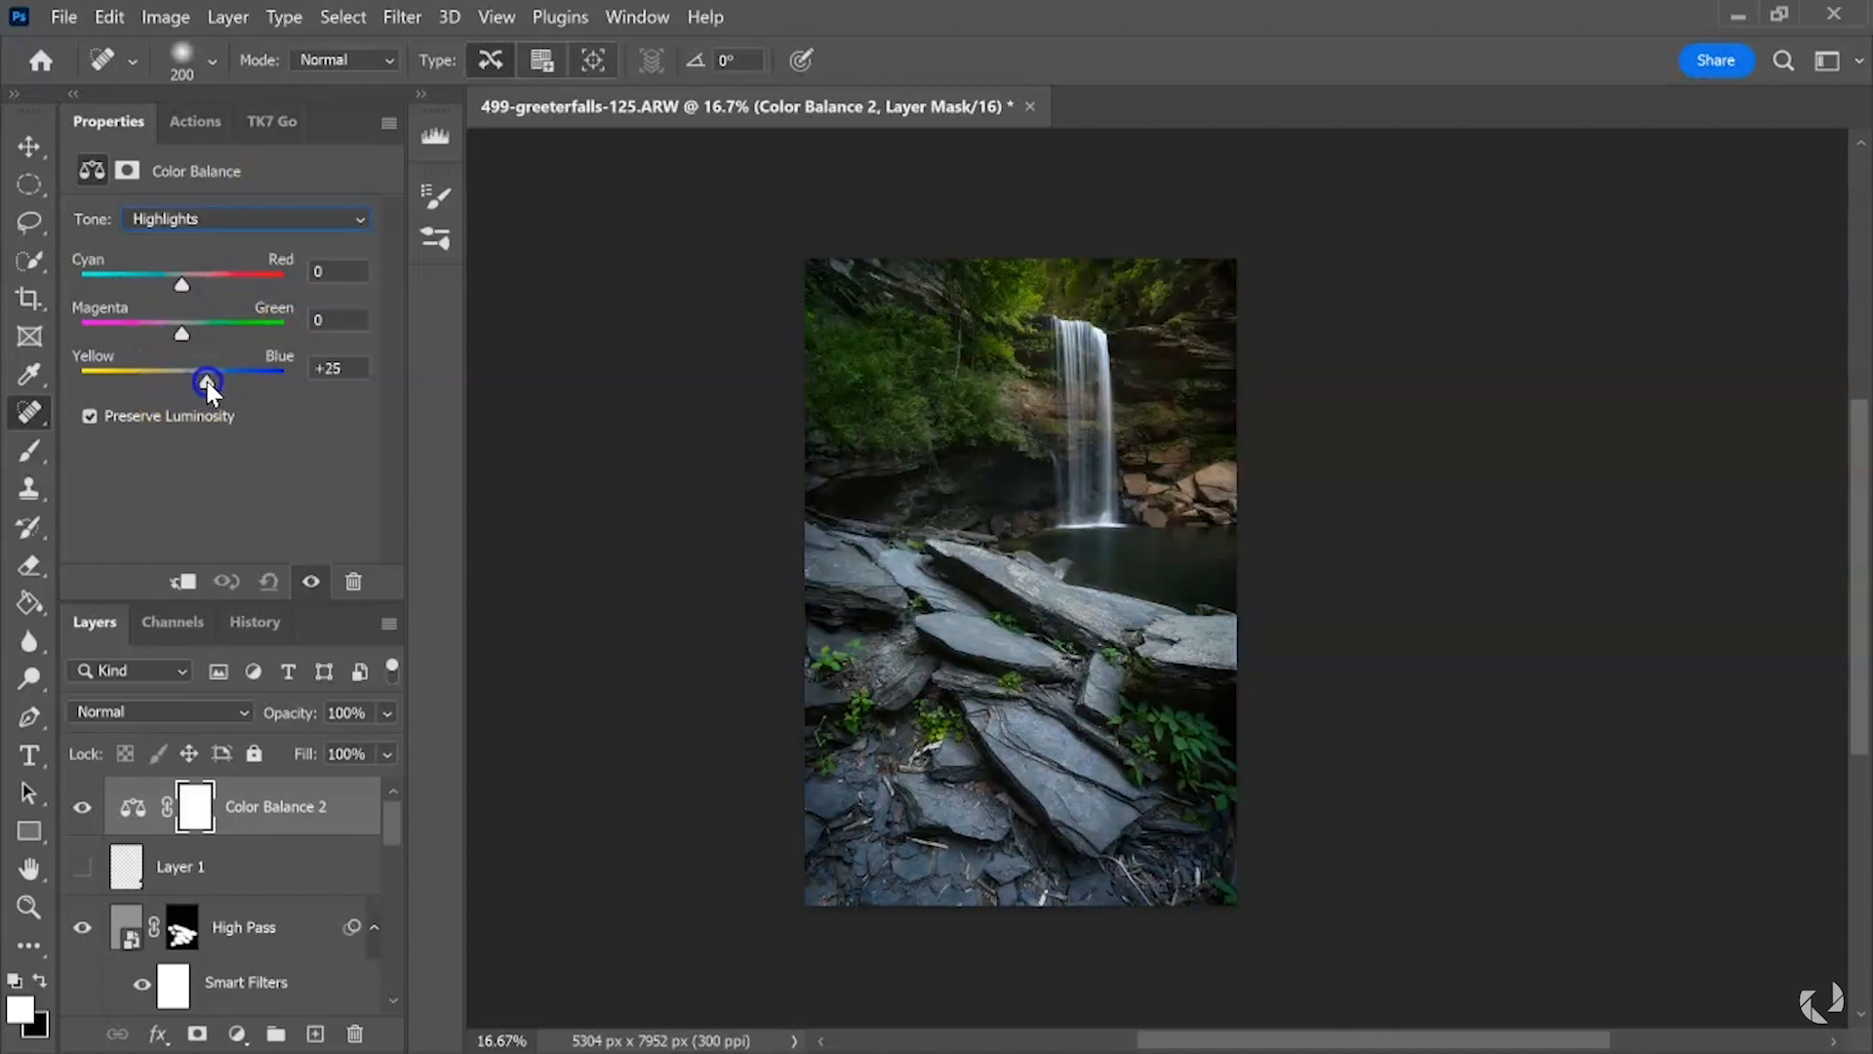
{"action": "left_click_drag", "start_coordinate": [196, 387], "coordinate": [196, 386]}
{"action": "key", "text": "ctrl+i"}
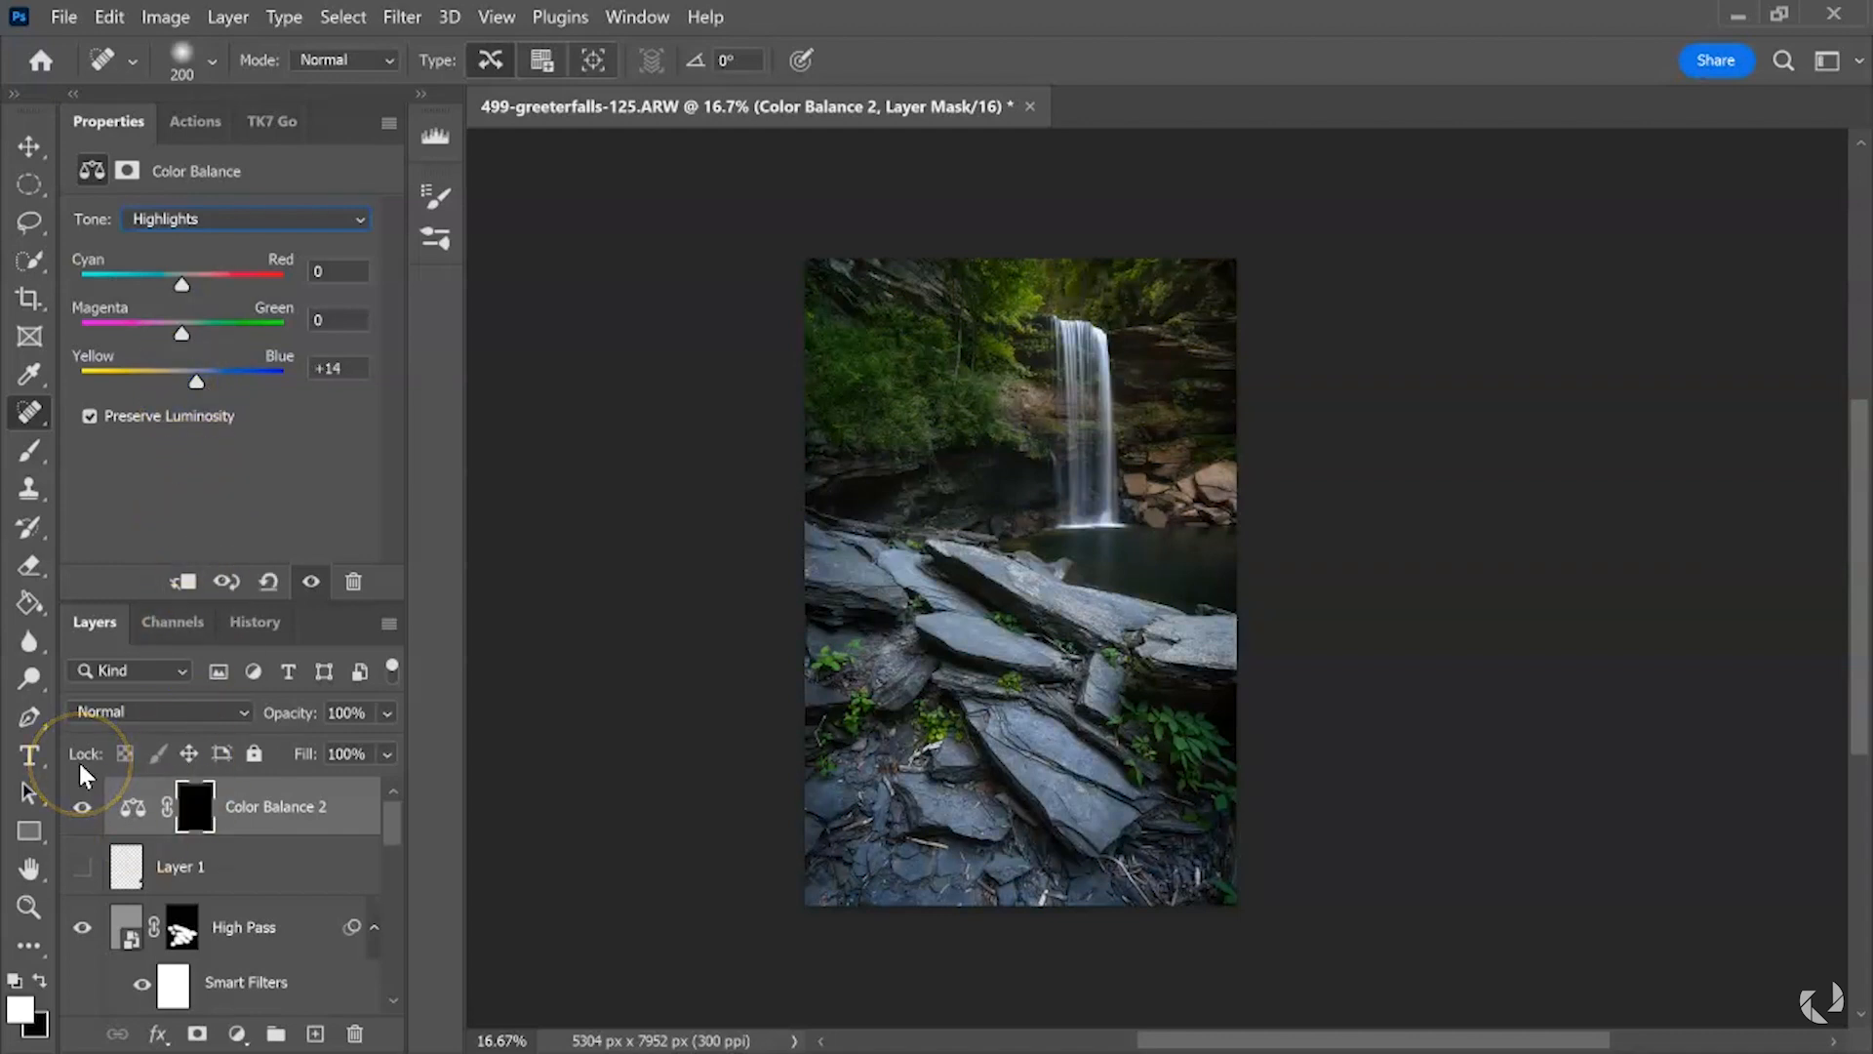
- Paint white over the waterfall on the Color Balance mask with an 800-pixel soft brush, and set the Highlights' Yellow–Blue value to +3
{"action": "left_click", "coordinate": [31, 453]}
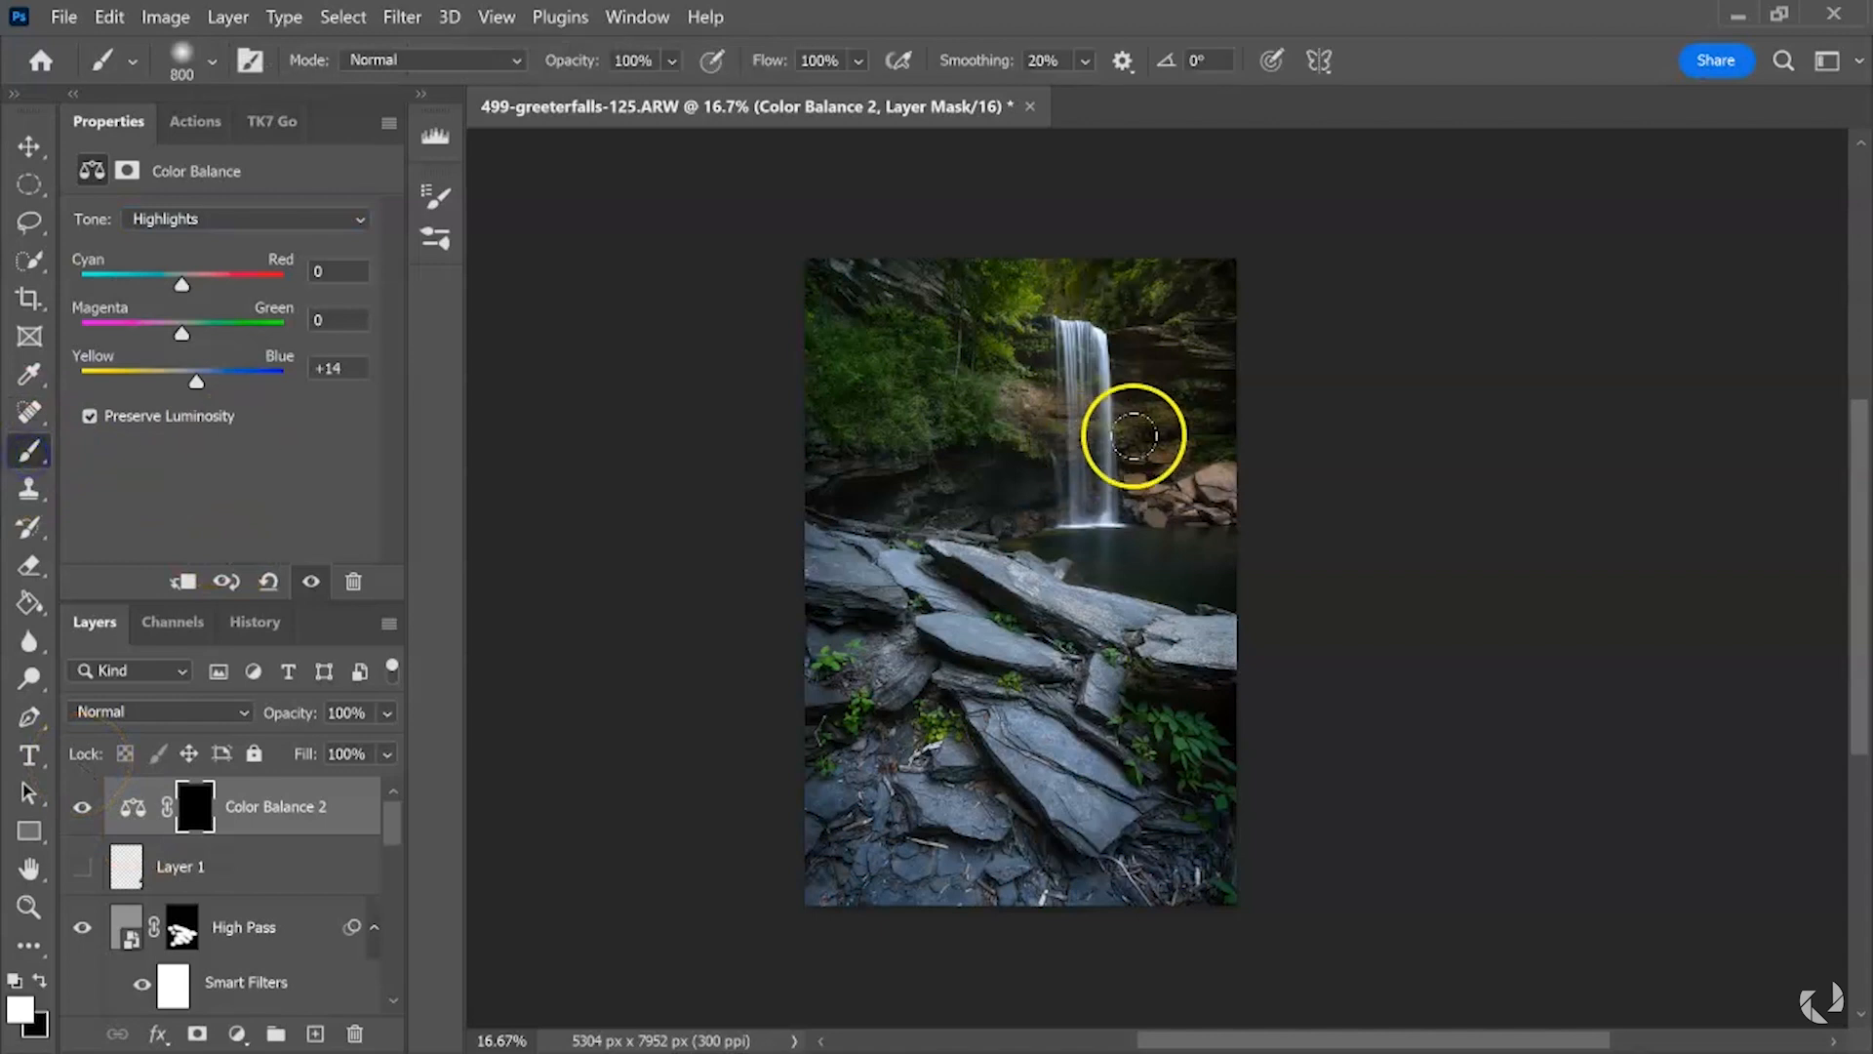
{"action": "left_click_drag", "start_coordinate": [1090, 397], "coordinate": [1082, 399]}
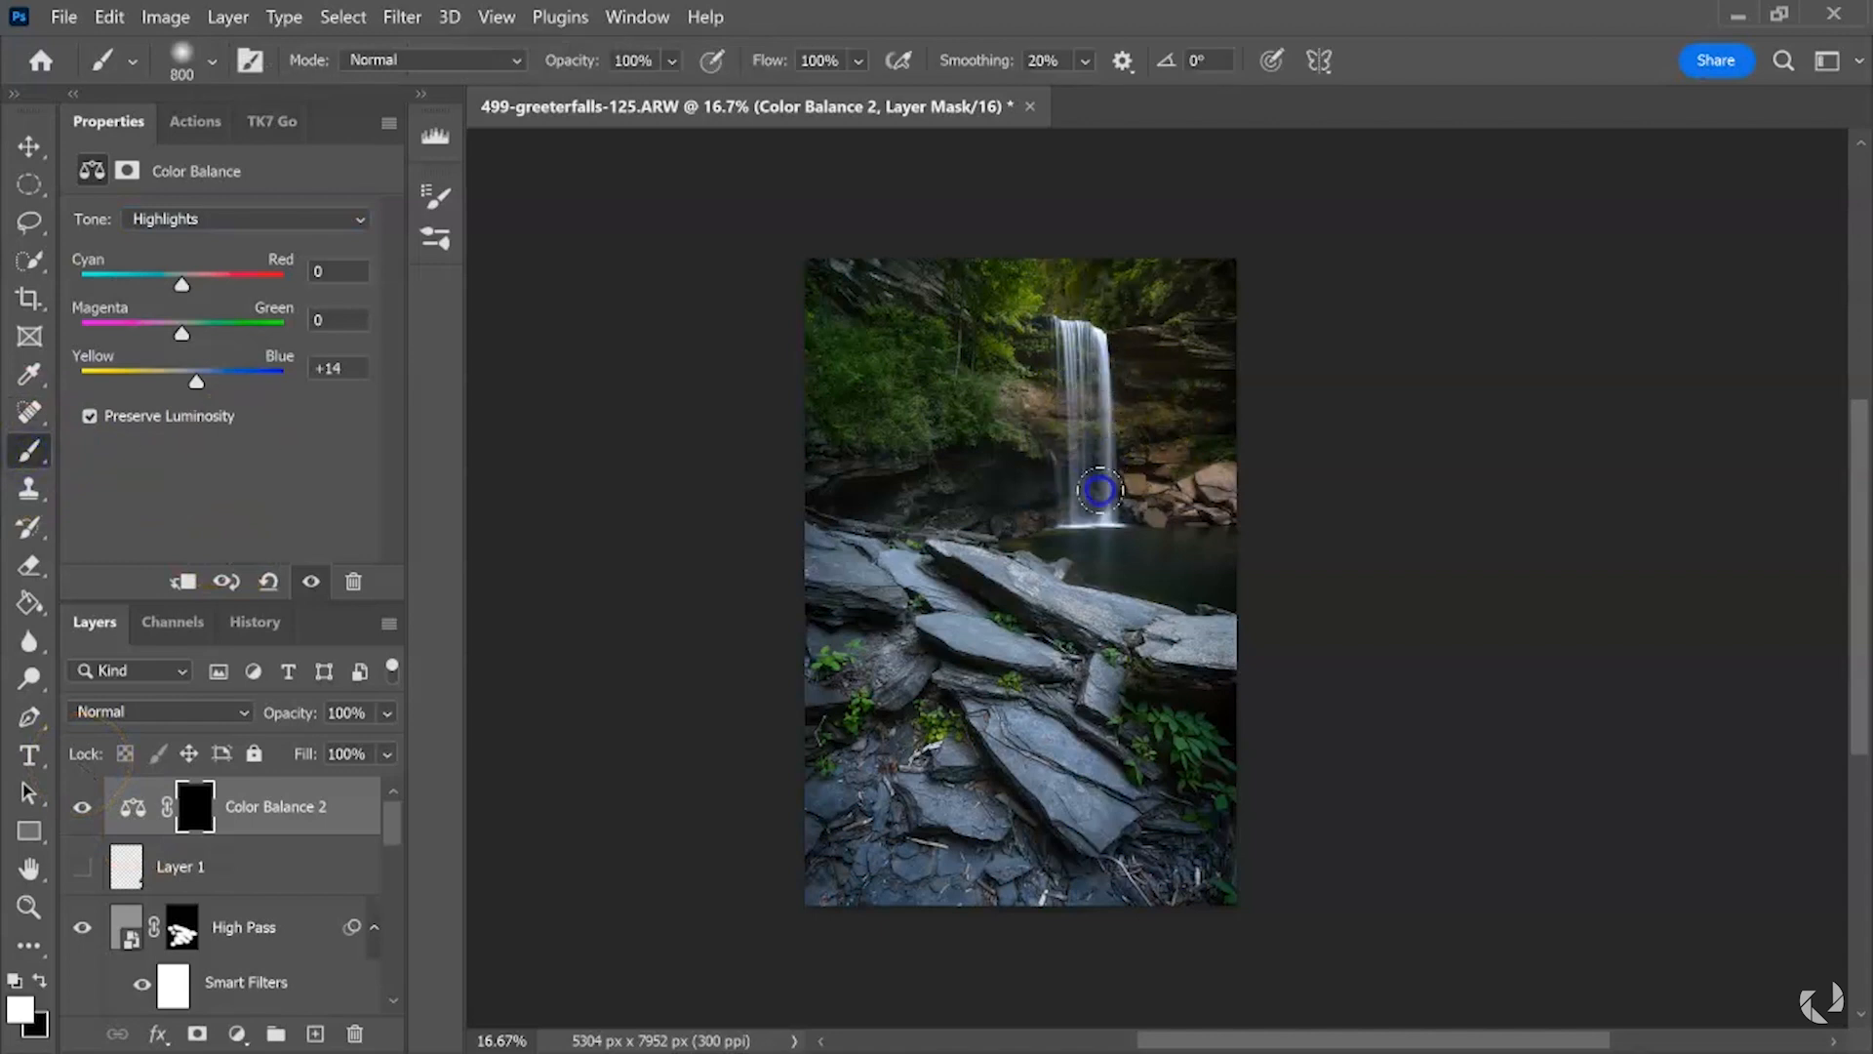
{"action": "left_click_drag", "start_coordinate": [1086, 340], "coordinate": [1085, 343]}
{"action": "left_click_drag", "start_coordinate": [228, 380], "coordinate": [187, 389]}
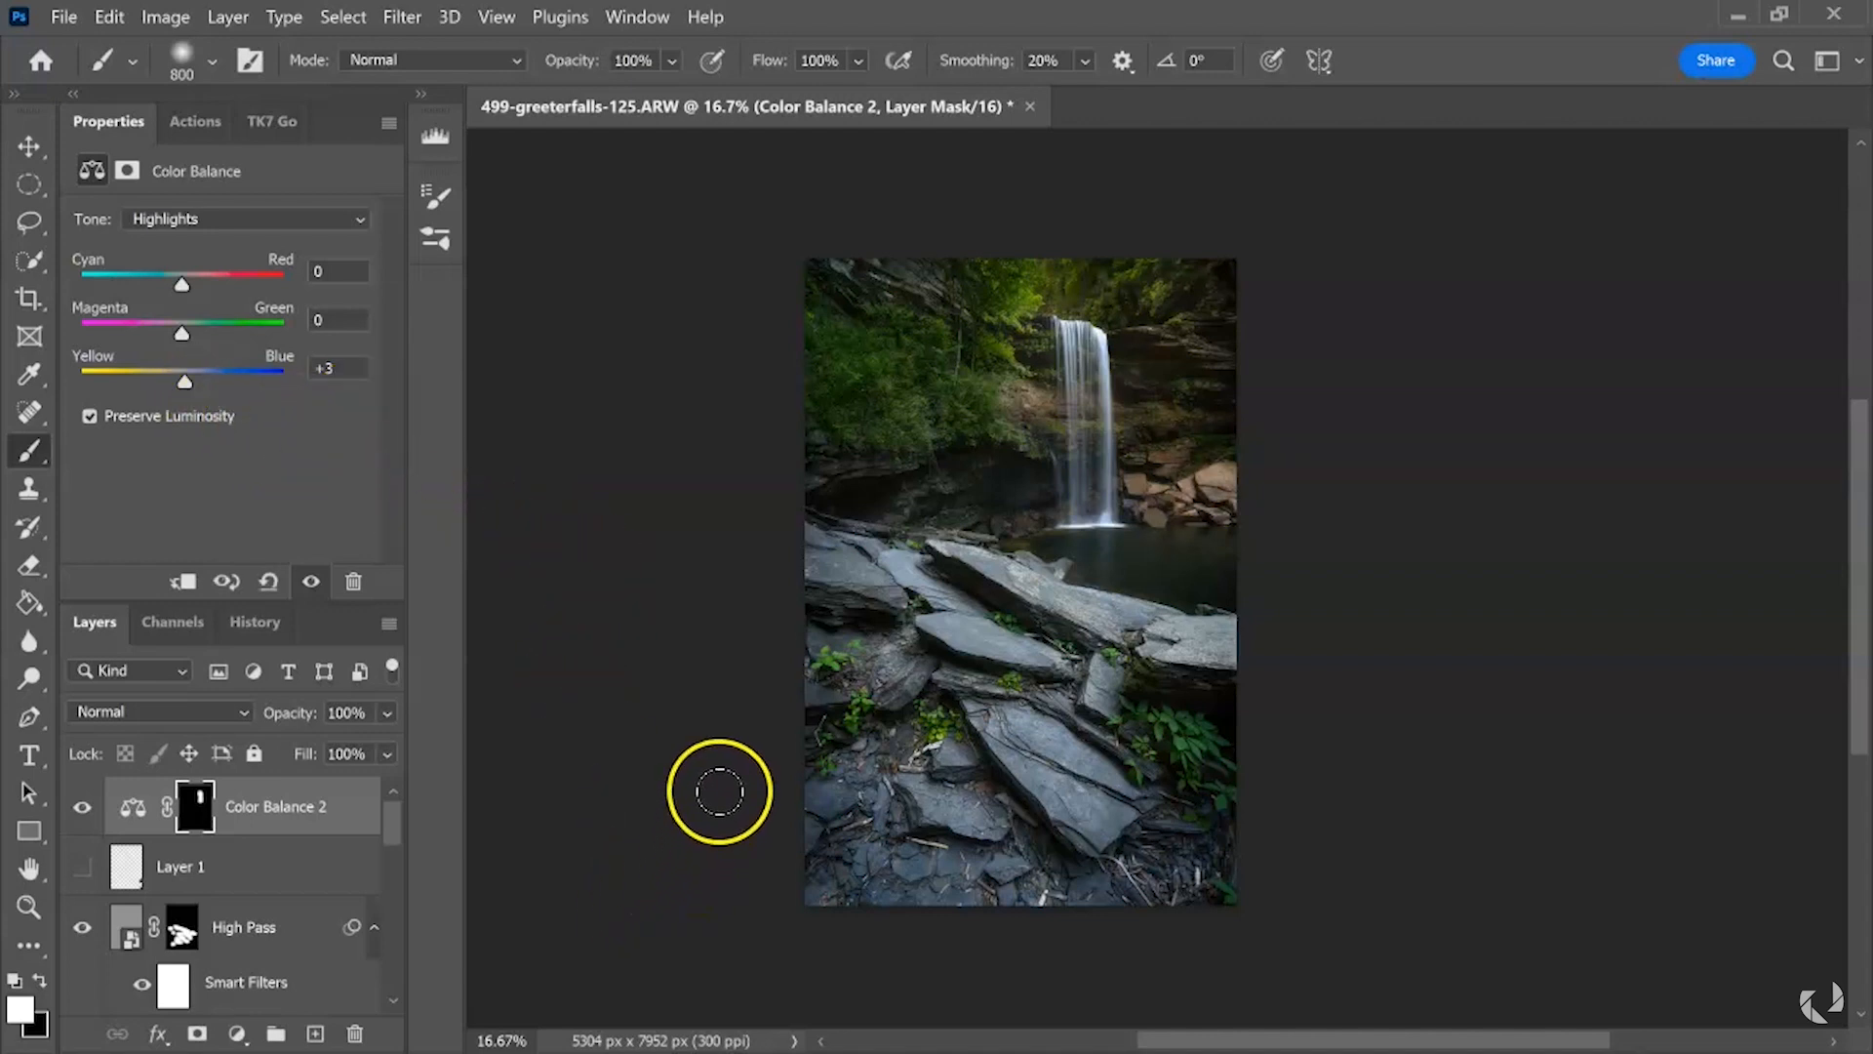
{"action": "left_click", "coordinate": [239, 1032]}
{"action": "left_click", "coordinate": [361, 614]}
{"action": "left_click_drag", "start_coordinate": [223, 301], "coordinate": [221, 308]}
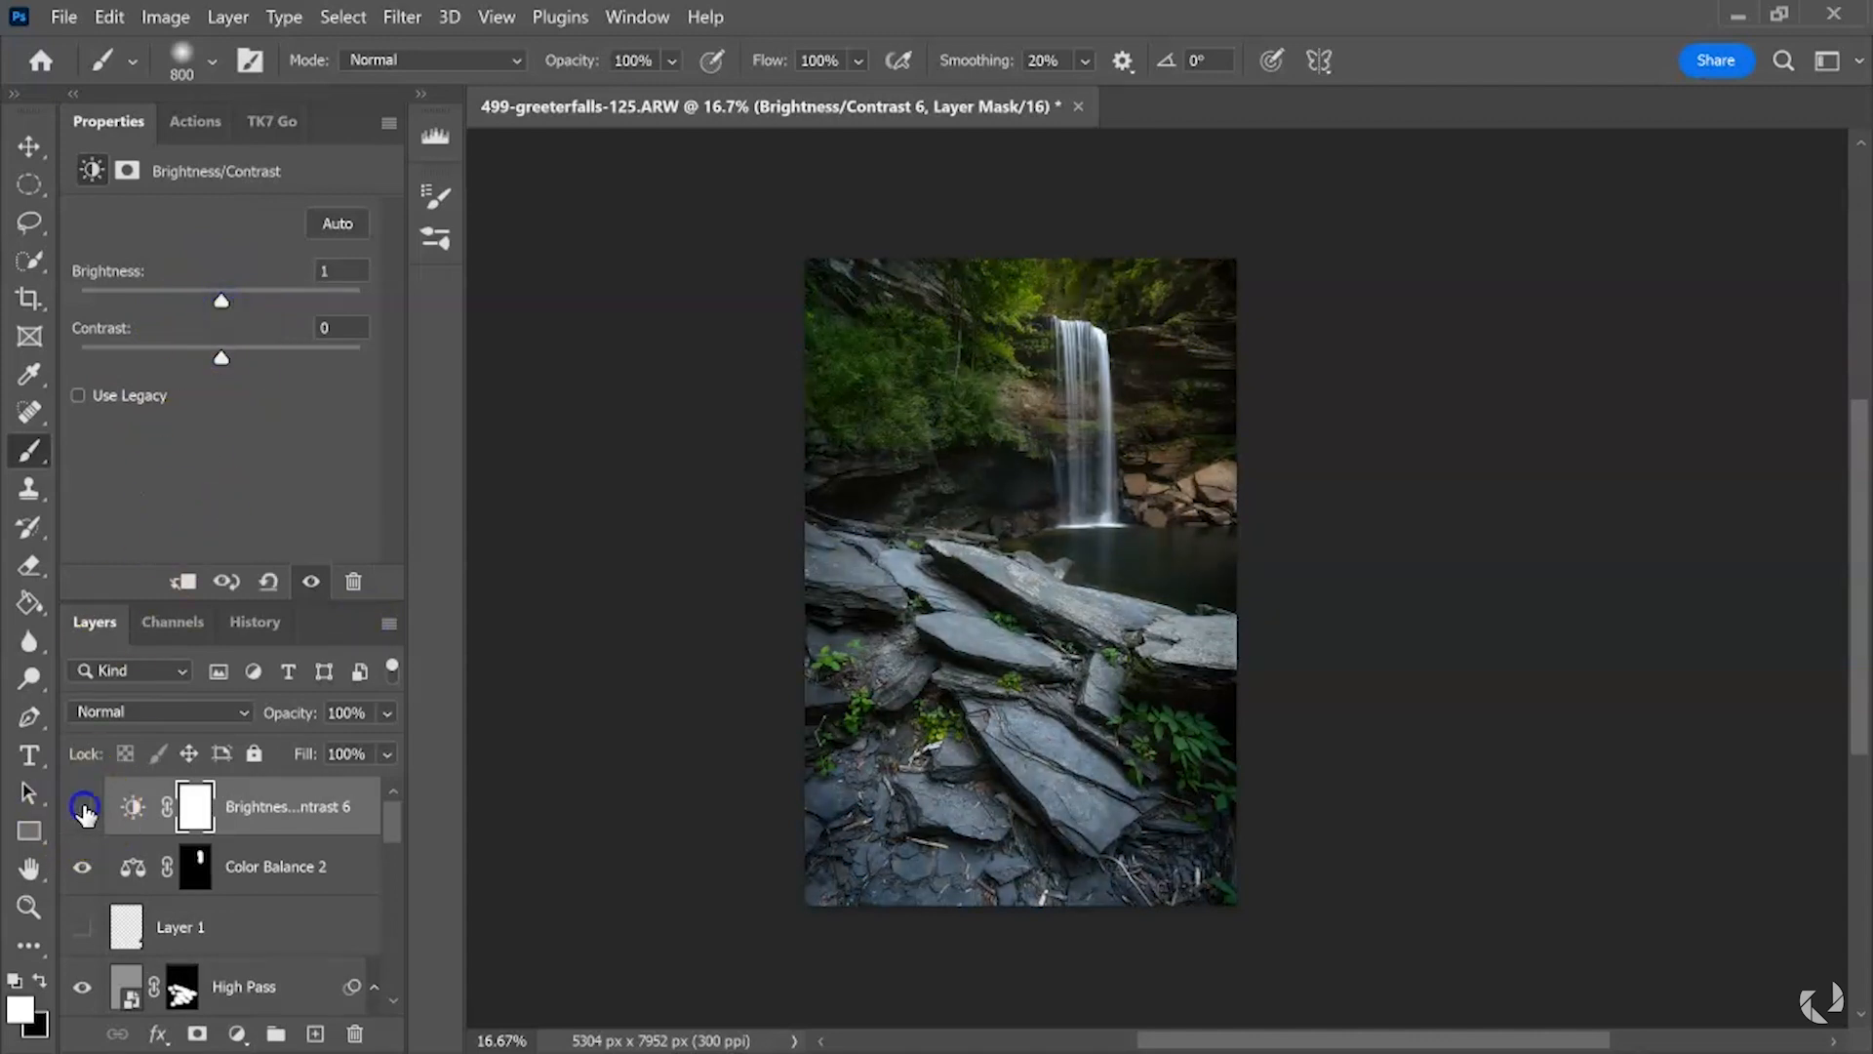
{"action": "left_click_drag", "start_coordinate": [293, 819], "coordinate": [349, 1034]}
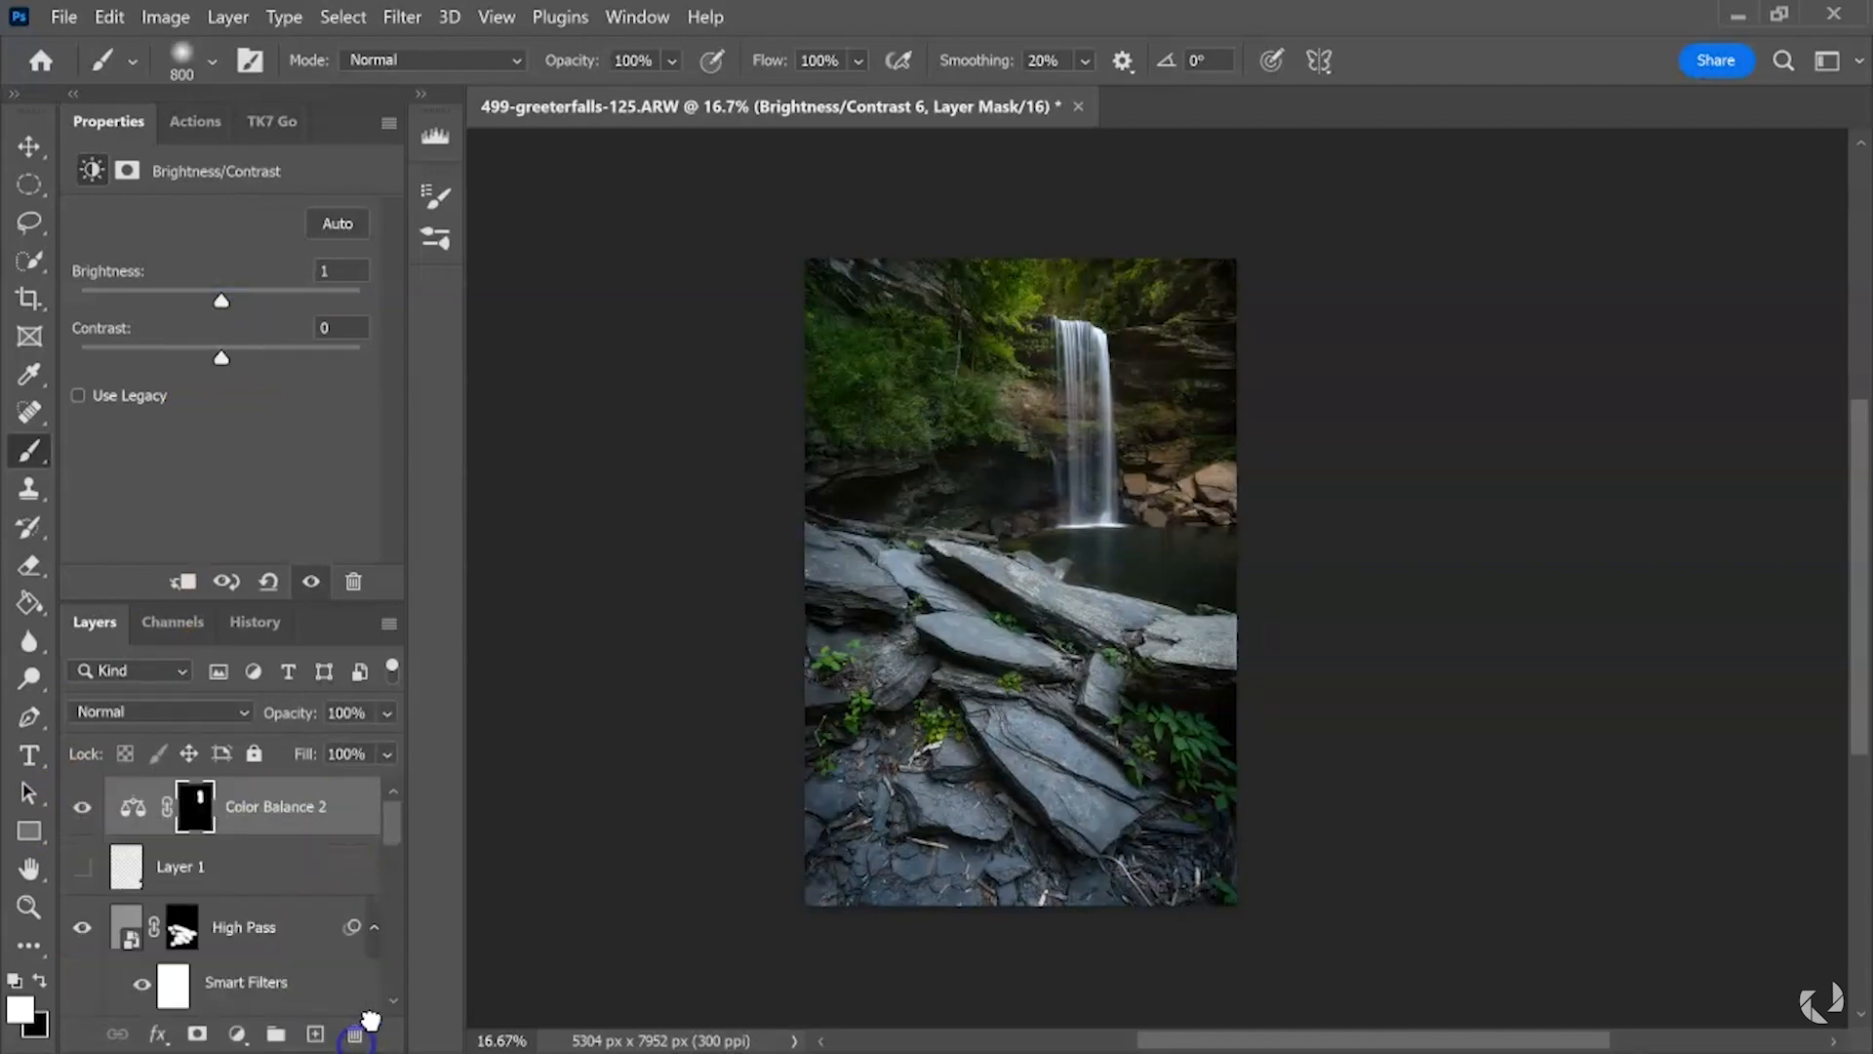